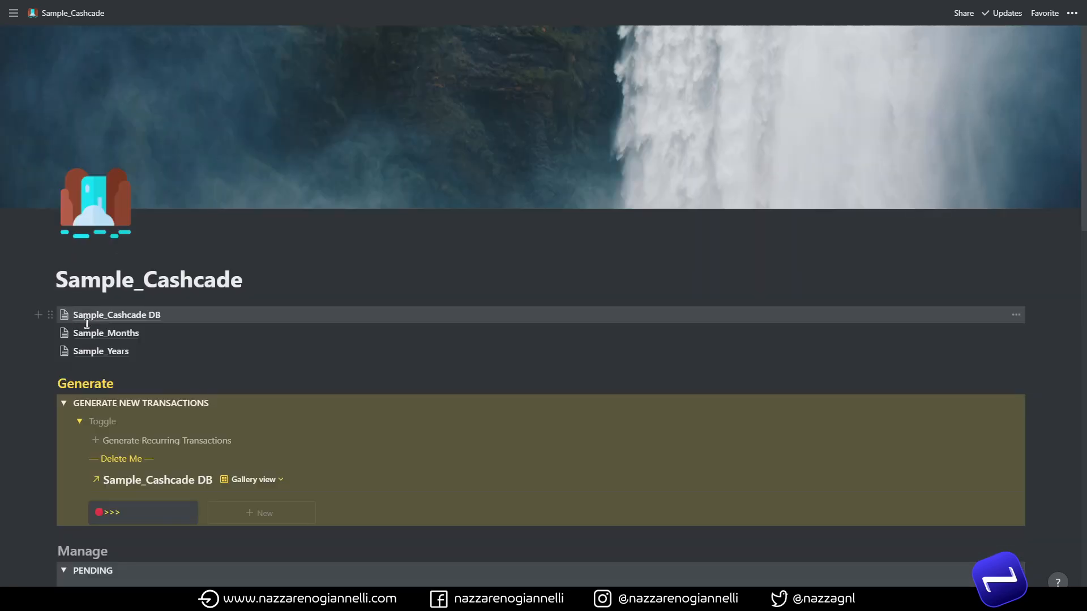
# Generate the recurring transactions and assign the year 2020 to all of the new cards.
pyautogui.scroll(-3, 28, 352)
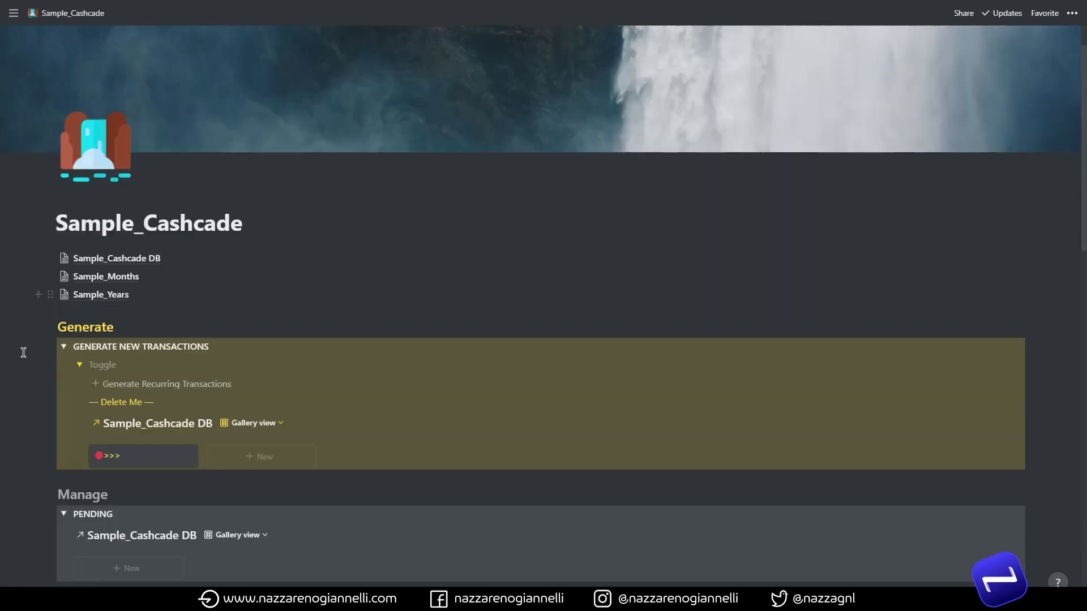
pyautogui.click(154, 272)
pyautogui.moveTo(126, 486); pyautogui.dragTo(202, 540)
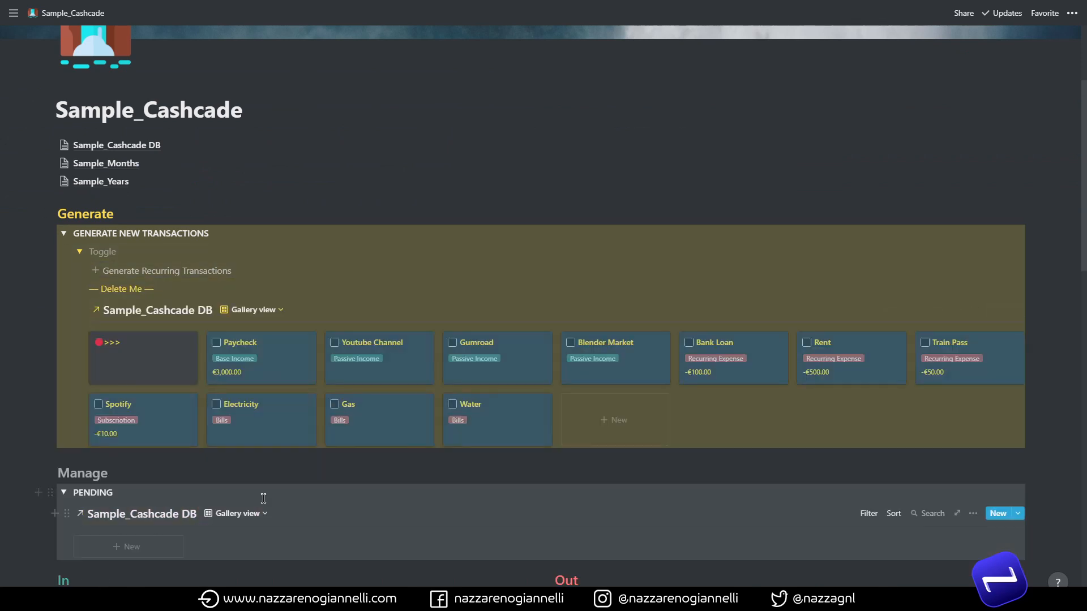
pyautogui.rightClick(533, 375)
pyautogui.click(667, 470)
pyautogui.click(566, 419)
# Assign the month December to all of the generated transaction cards.
pyautogui.rightClick(488, 385)
pyautogui.rightClick(471, 386)
pyautogui.click(502, 473)
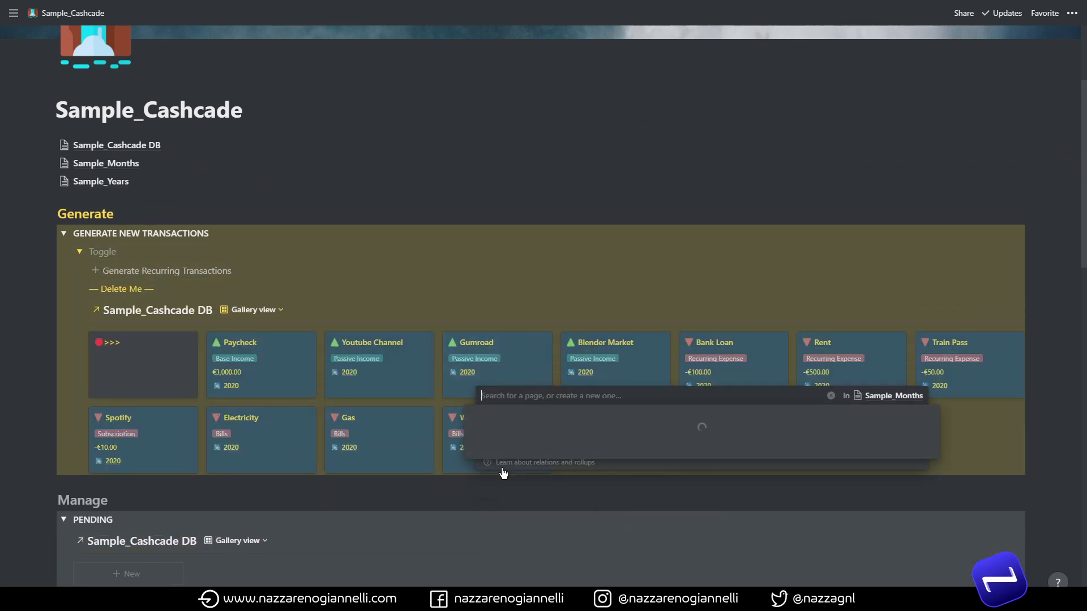
pyautogui.click(475, 433)
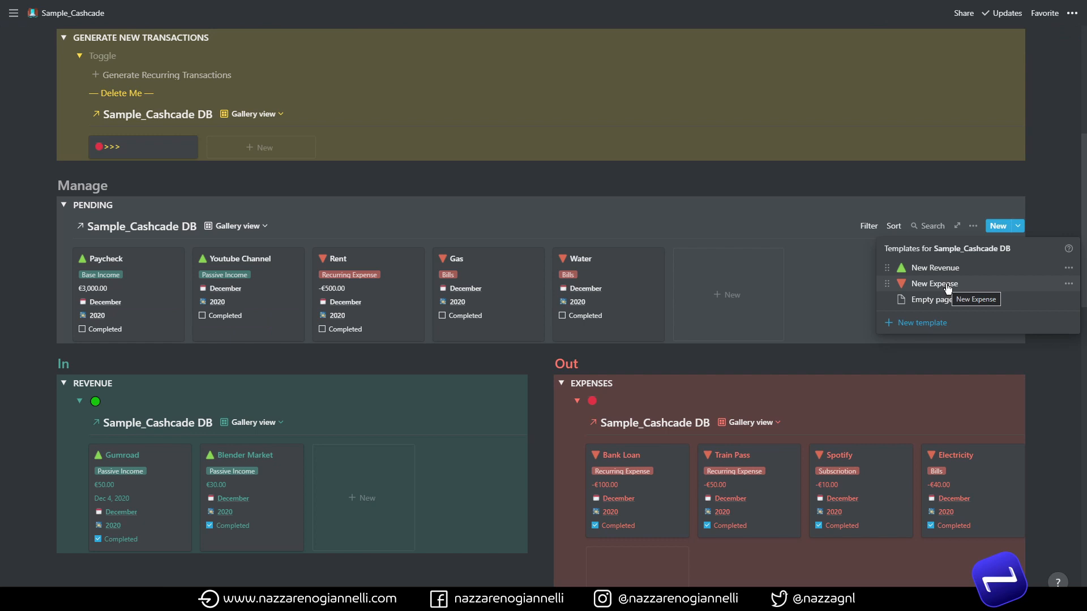
# Create a revenue entry from the New Revenue template, titled Gumroad with an amount of 50, and choose its category.
pyautogui.click(948, 287)
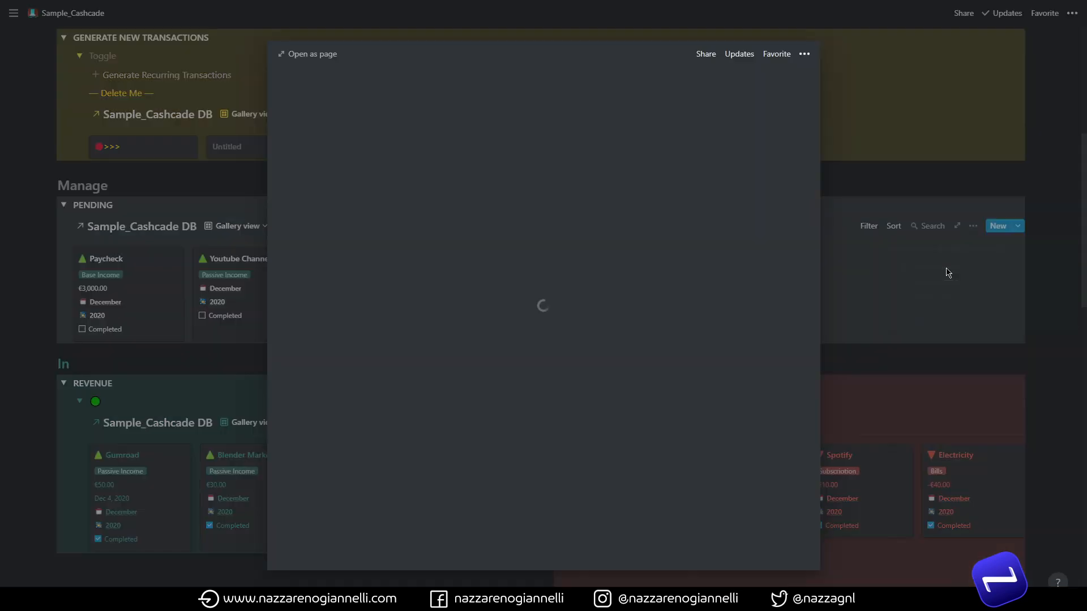
pyautogui.write('Gumroad')
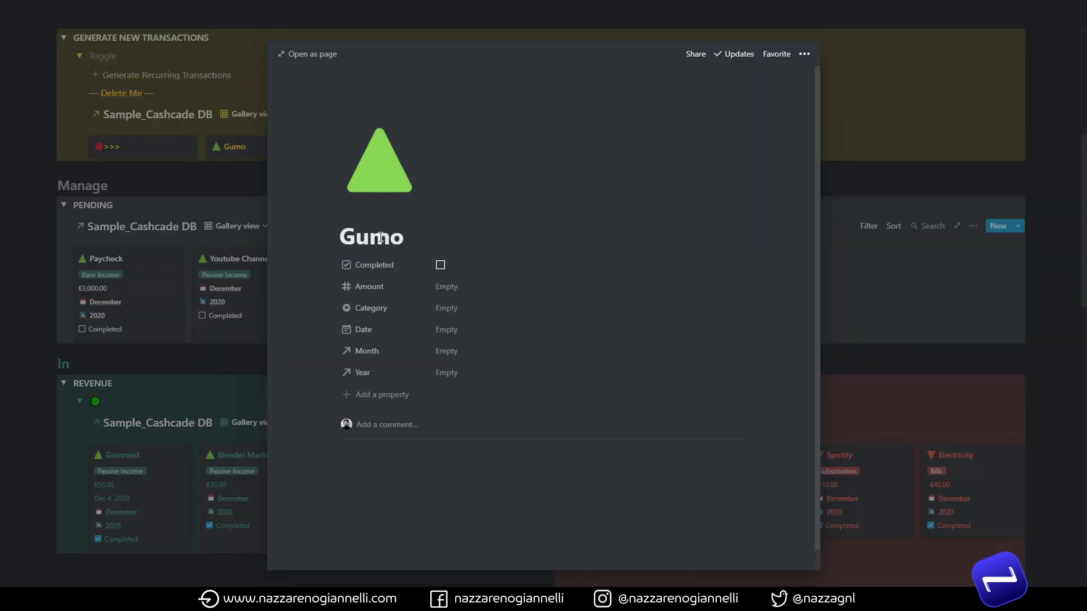
pyautogui.click(445, 287)
pyautogui.write('50')
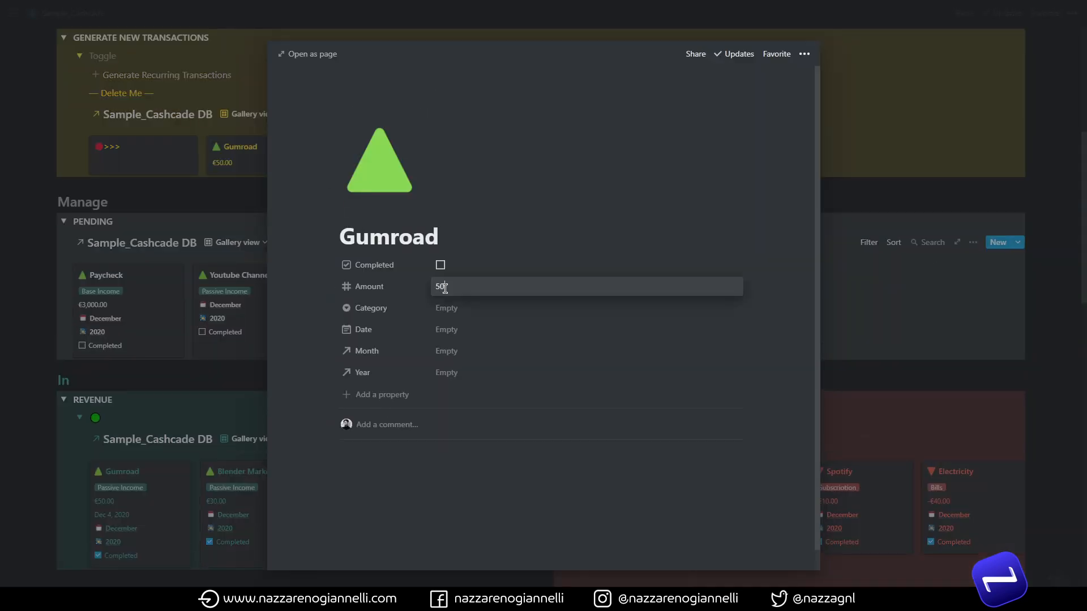
pyautogui.click(478, 309)
pyautogui.click(473, 364)
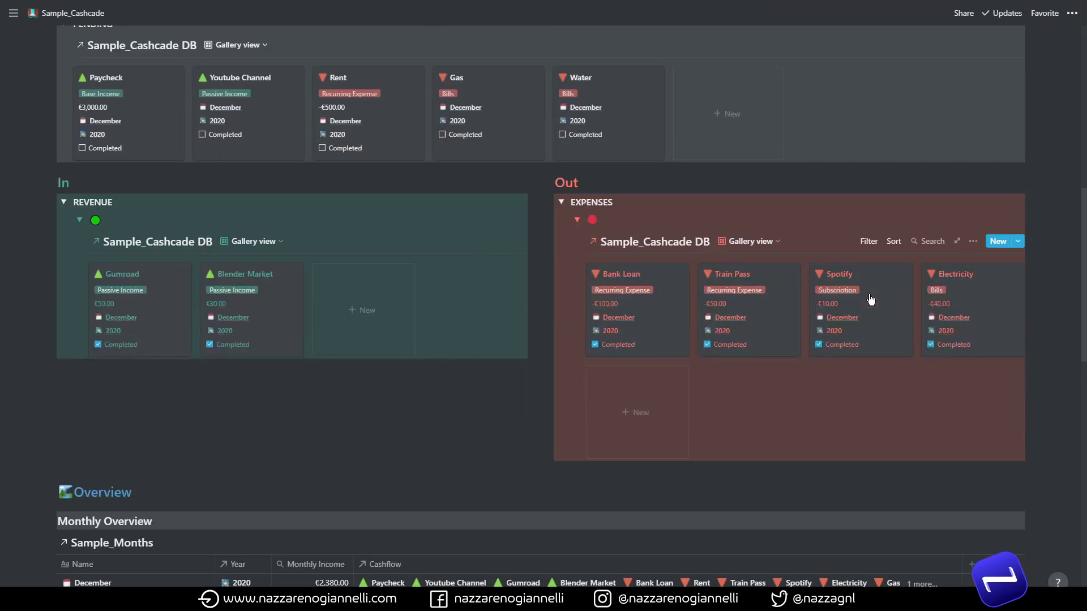
# View the list of cashflow transactions linked to December in the Monthly Overview.
pyautogui.scroll(-1, 871, 300)
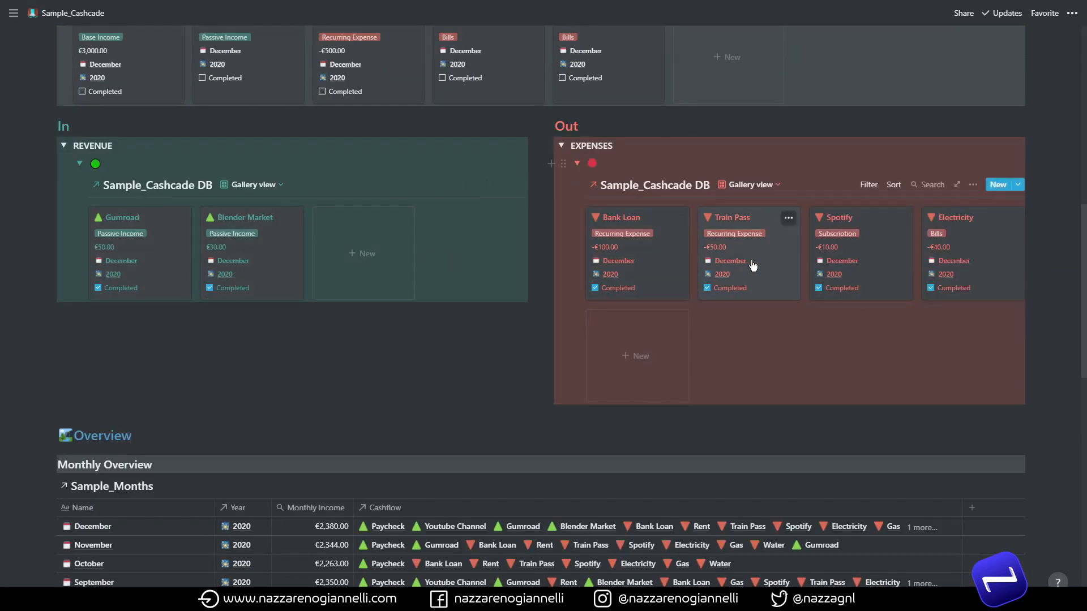
pyautogui.scroll(-4, 791, 376)
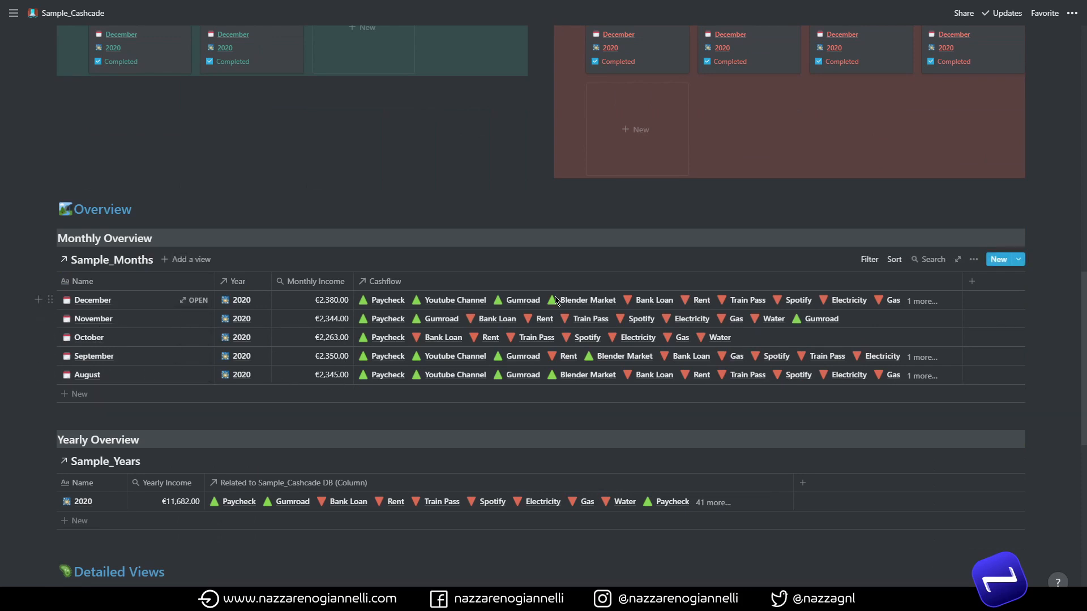
pyautogui.click(655, 304)
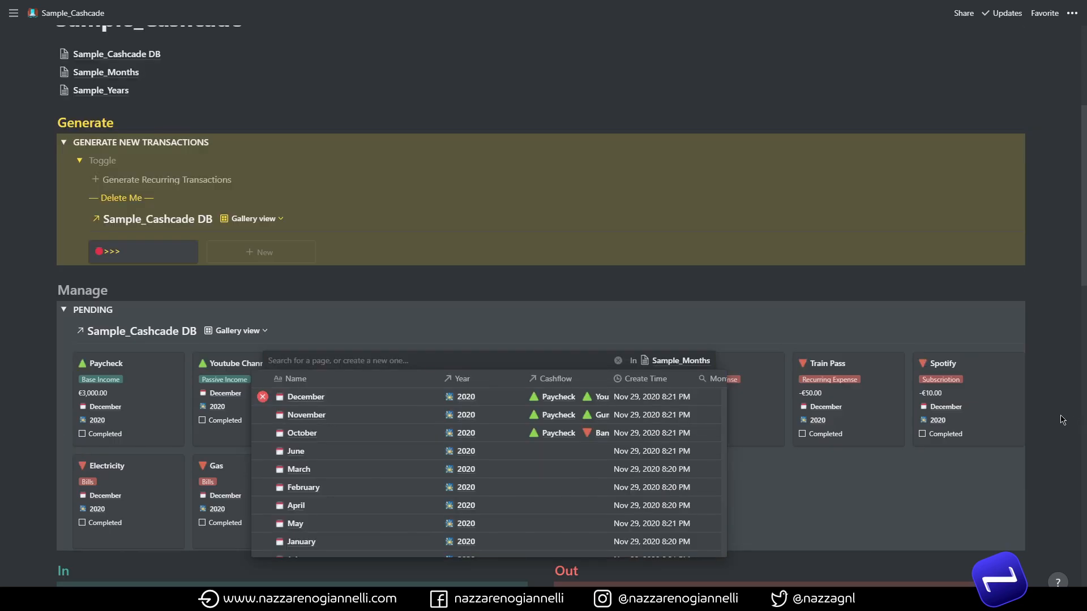
# Mark the pending Blender Market, Bank Loan, Rent, Train Pass, Spotify and Electricity transactions as completed.
pyautogui.press('Escape')
pyautogui.scroll(-2, 1066, 343)
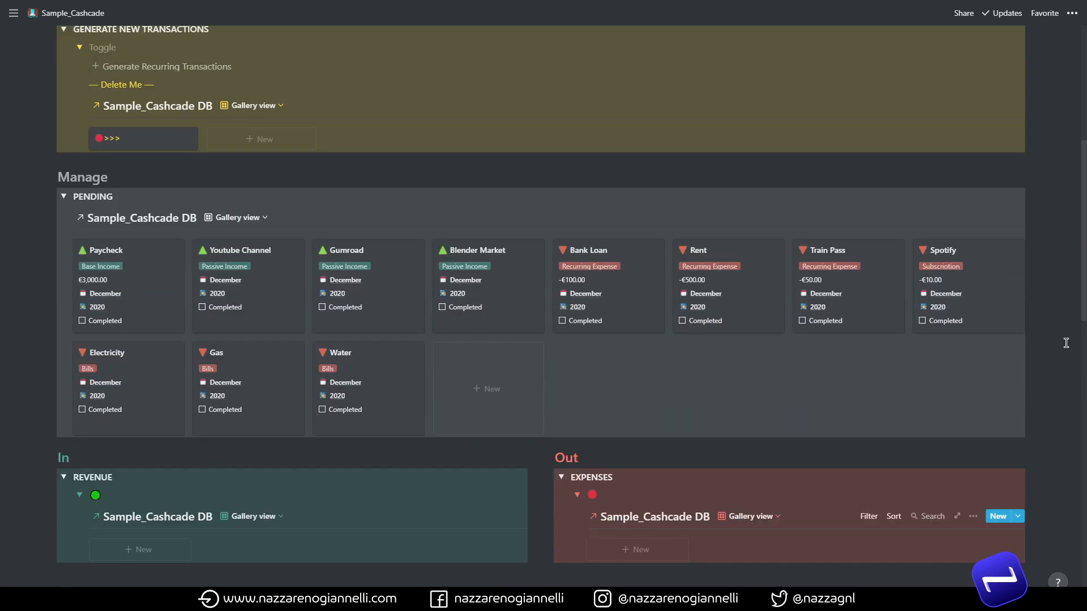
pyautogui.scroll(-1, 1066, 343)
pyautogui.click(442, 251)
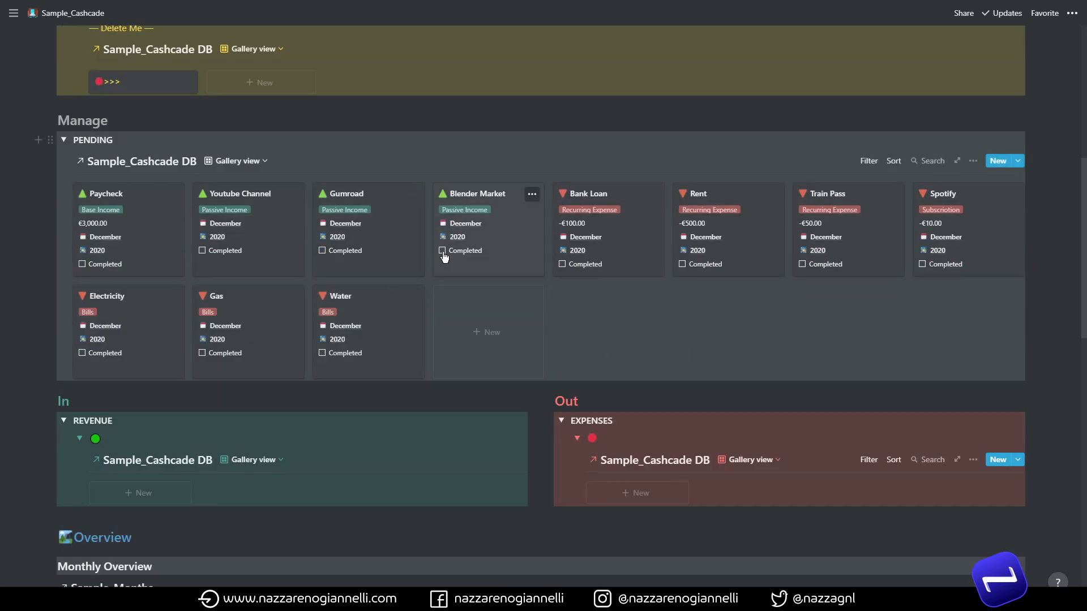
pyautogui.click(442, 264)
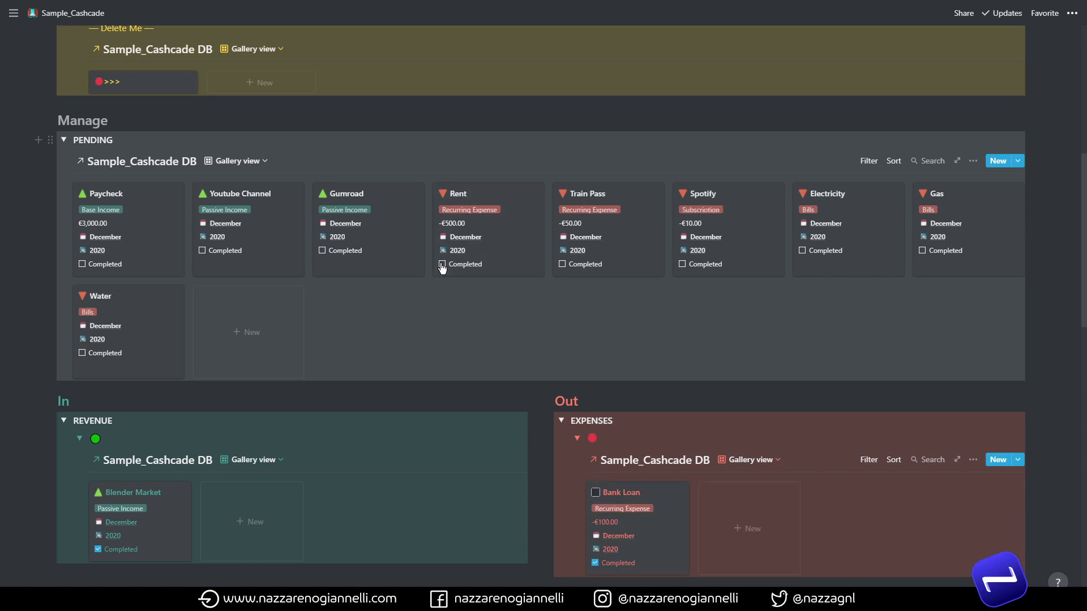
pyautogui.click(442, 264)
pyautogui.click(442, 264)
pyautogui.click(442, 264)
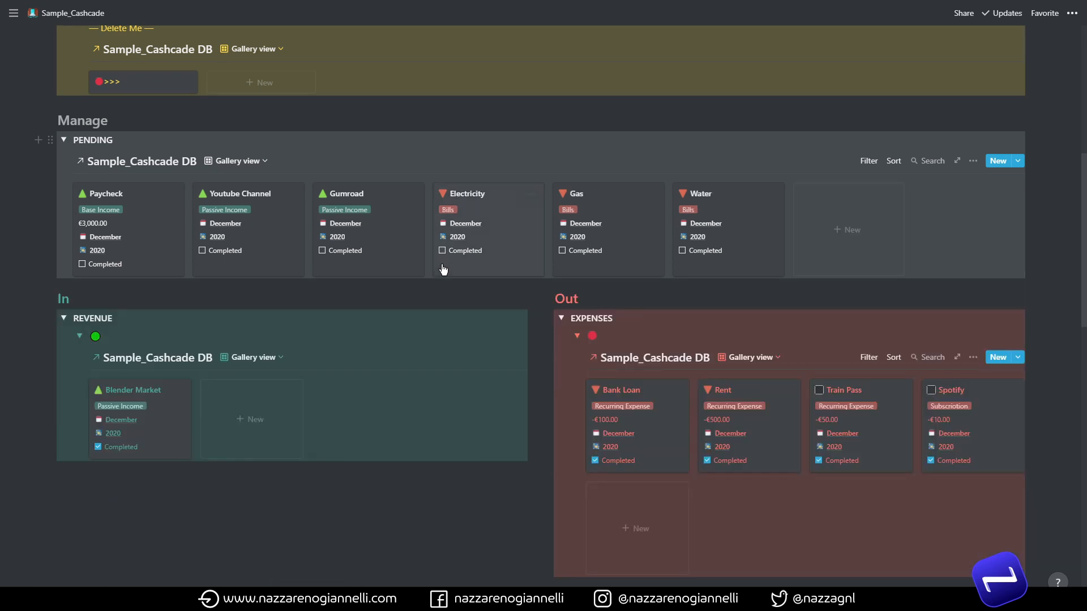
pyautogui.click(442, 250)
# Review the completion, amount and category of the transactions in December's cashflow relation in the Monthly Overview.
pyautogui.middleClick(1060, 270)
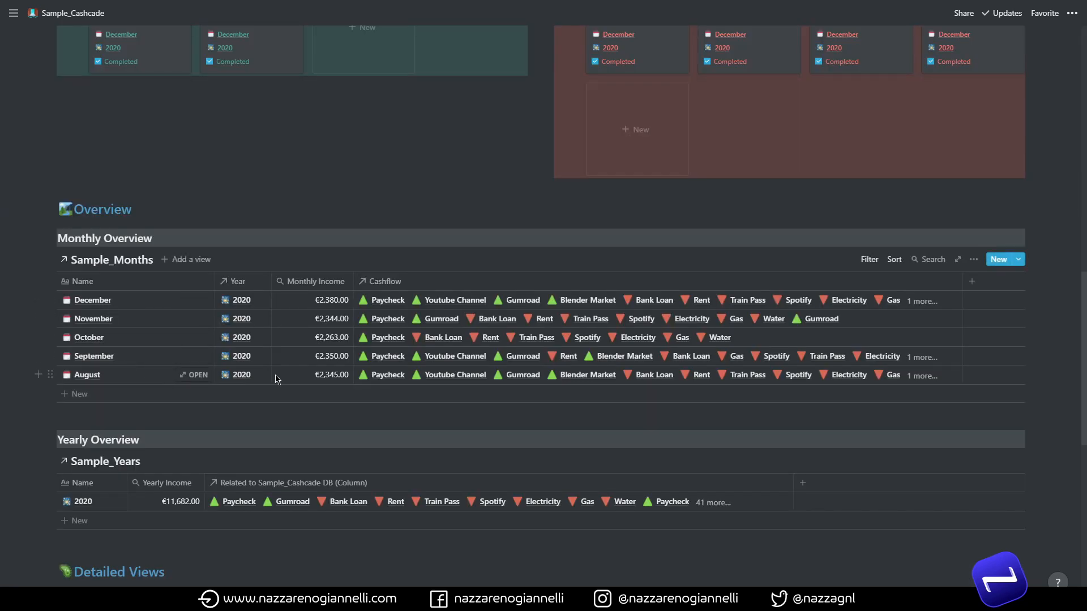
pyautogui.click(607, 303)
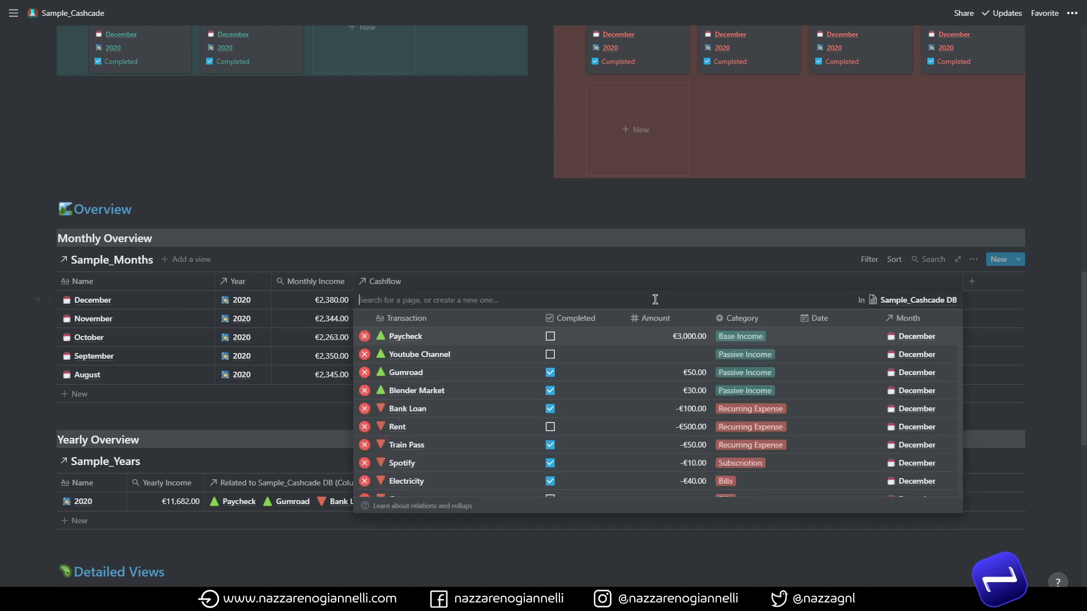
pyautogui.scroll(-1, 547, 434)
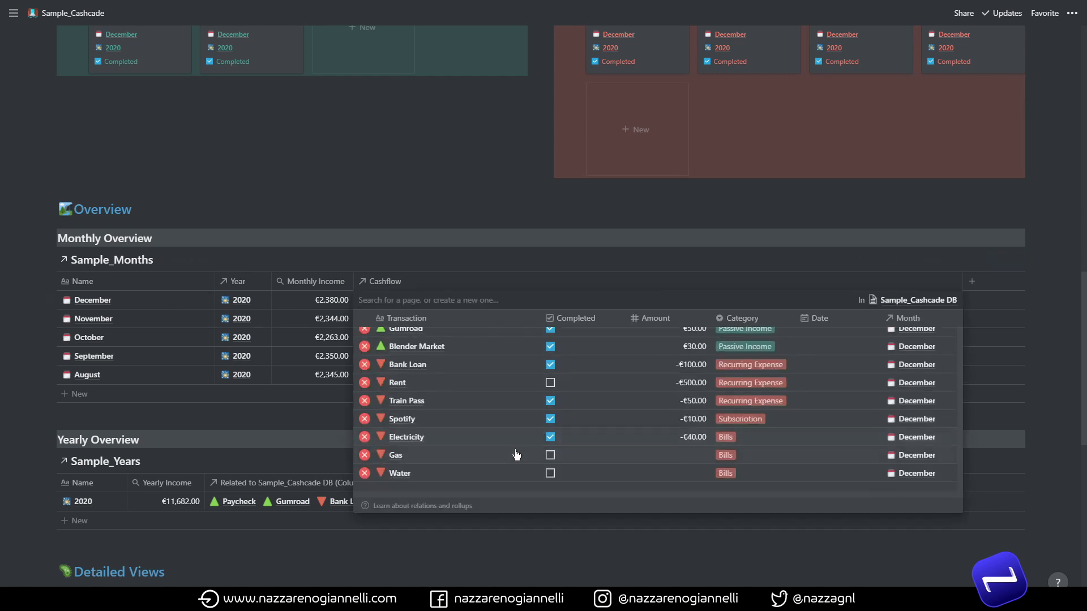
pyautogui.click(292, 464)
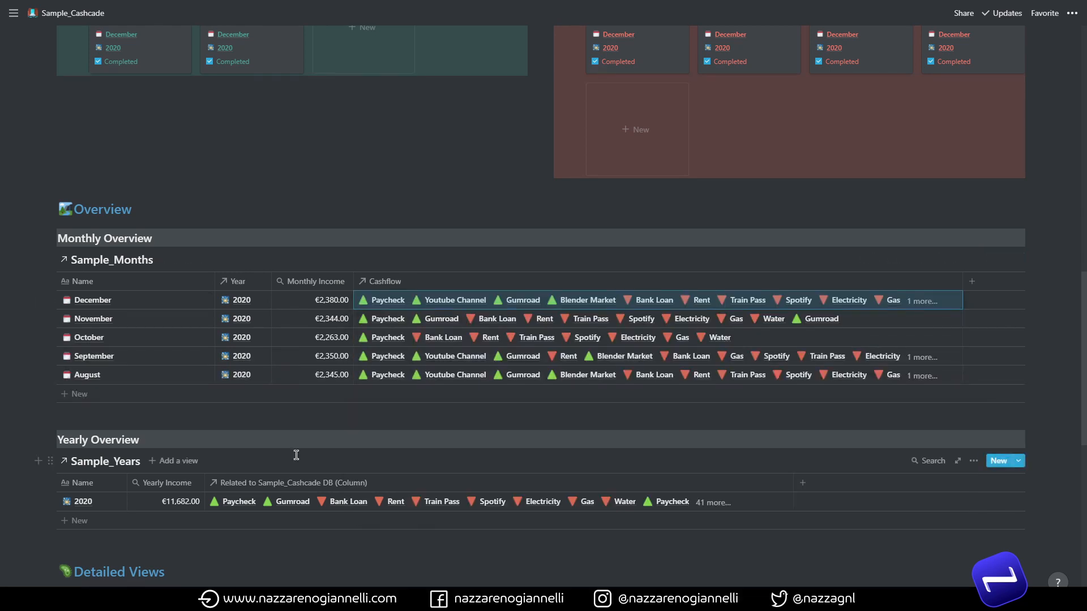
# Look over the Yearly Overview and the Gumroad Income and Electricity Bills detailed views.
pyautogui.scroll(-3, 296, 455)
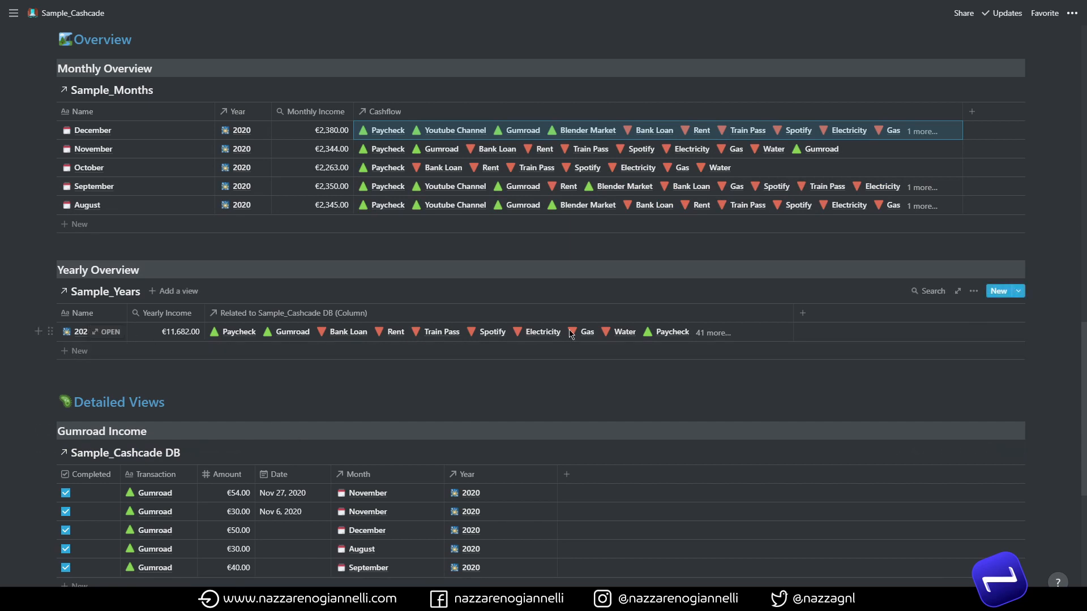
pyautogui.scroll(-4, 702, 387)
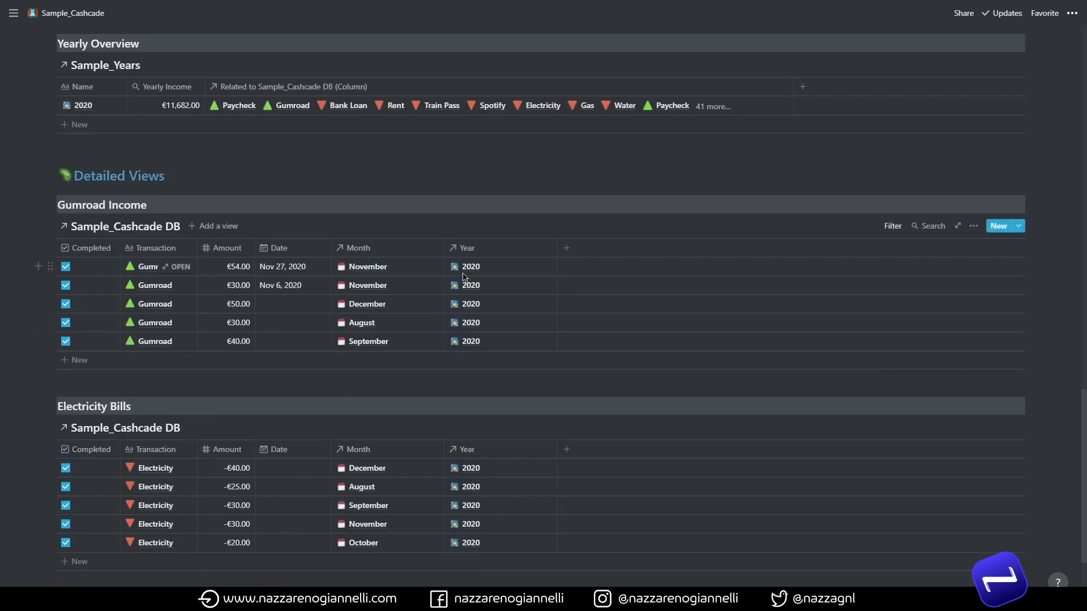
pyautogui.scroll(-2, 480, 364)
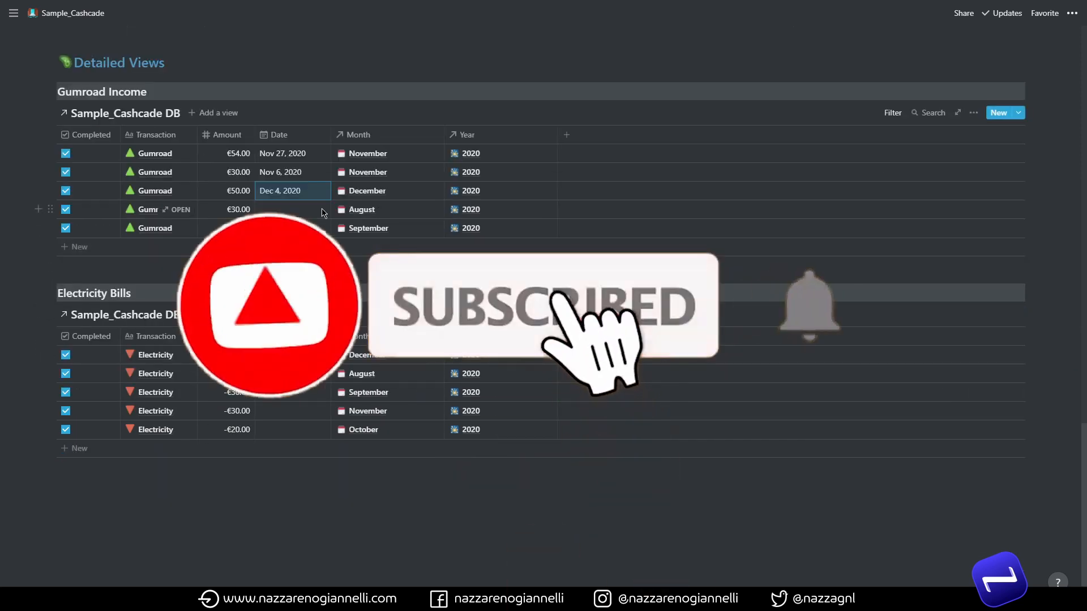
pyautogui.scroll(-1, 323, 216)
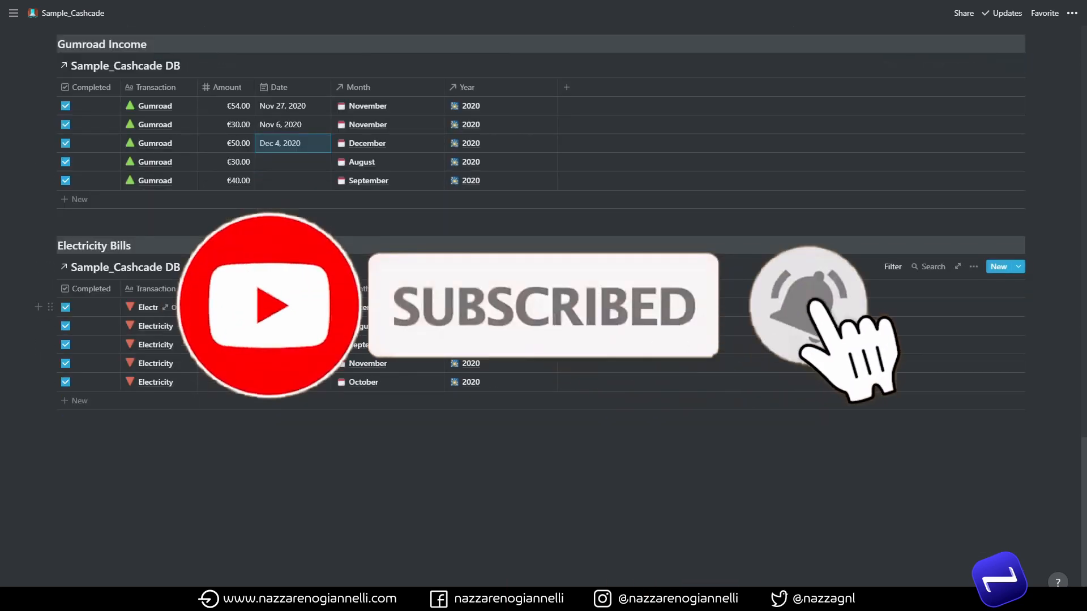
pyautogui.scroll(3, 604, 387)
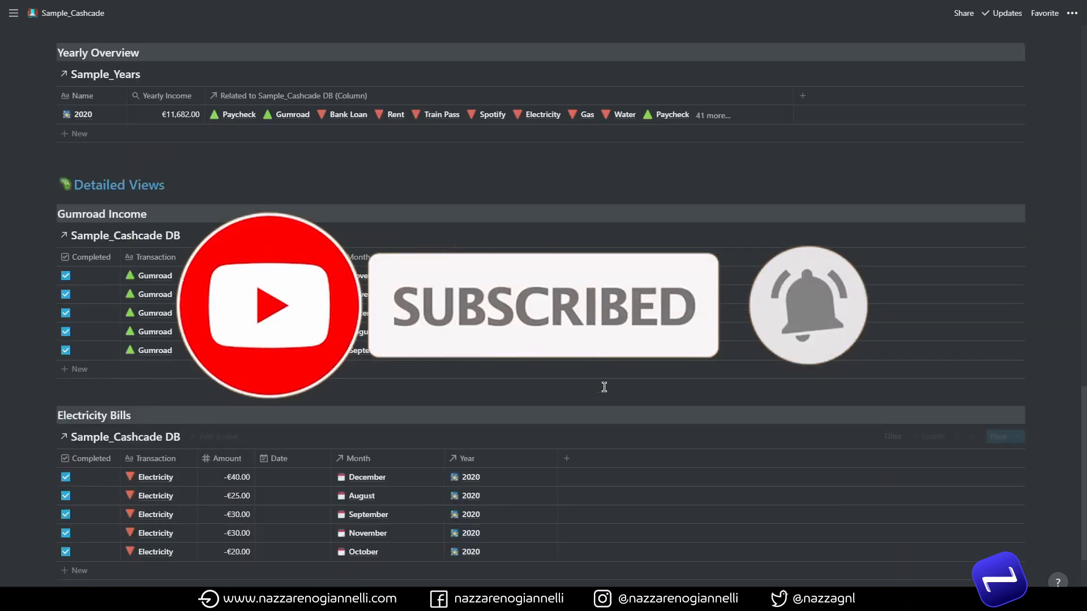
pyautogui.scroll(10, 603, 384)
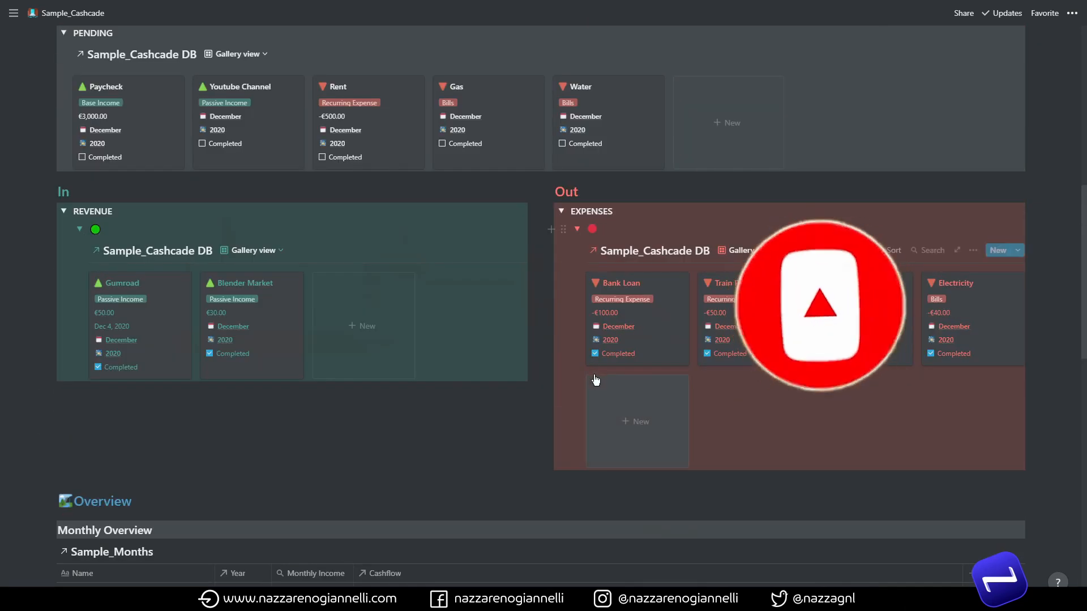
pyautogui.scroll(10, 1048, 311)
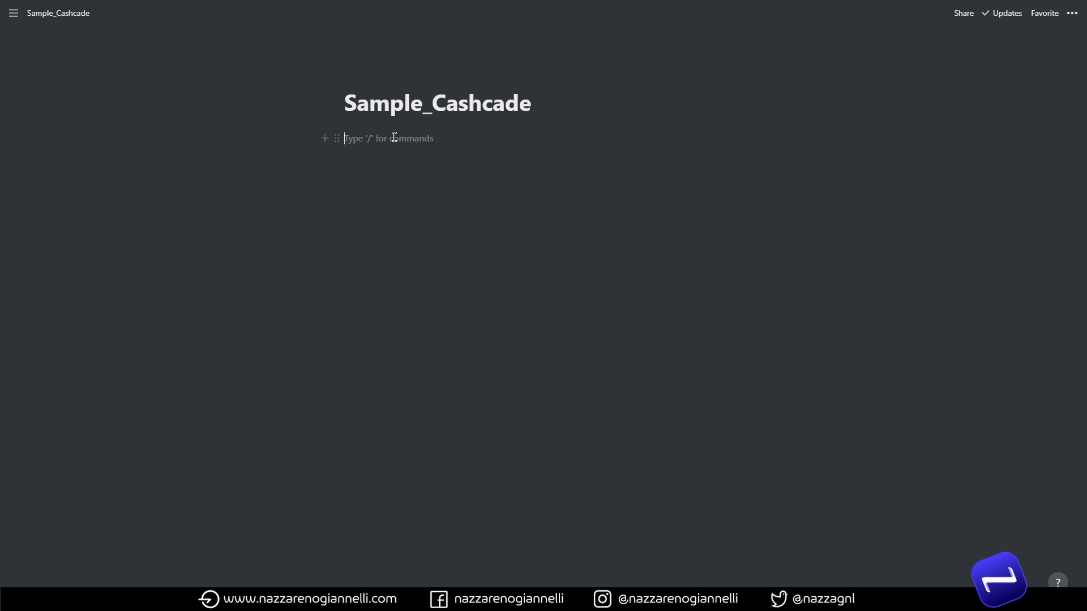
# Insert an inline table database on the empty Sample_Cashcade page and title it Sample_Cashcade DB.
pyautogui.write('/inline')
pyautogui.scroll(-2, 420, 307)
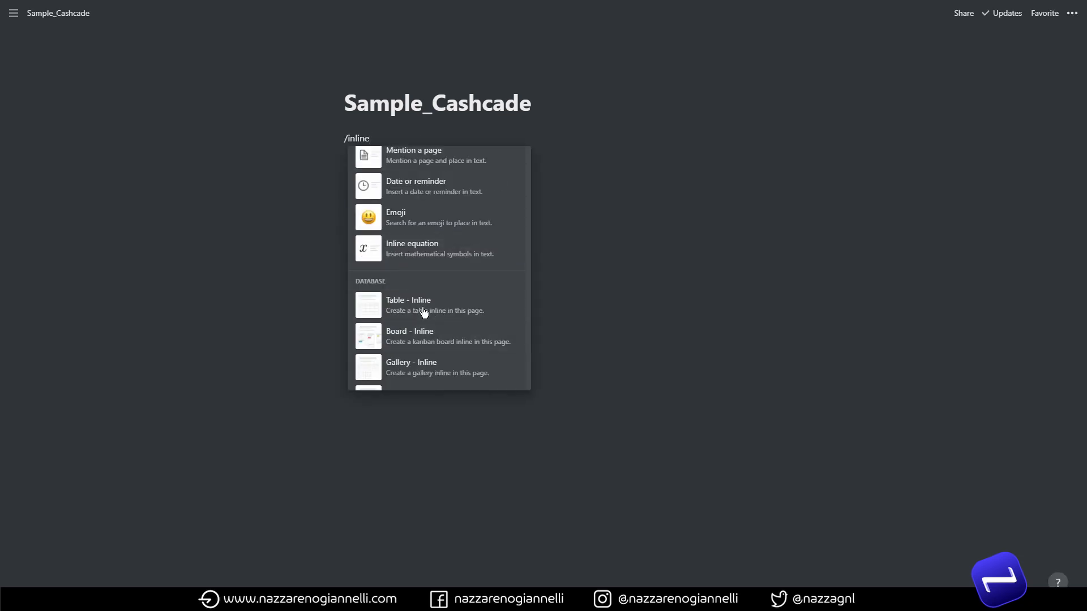
pyautogui.click(419, 306)
pyautogui.write('Sample_Cashcade DB')
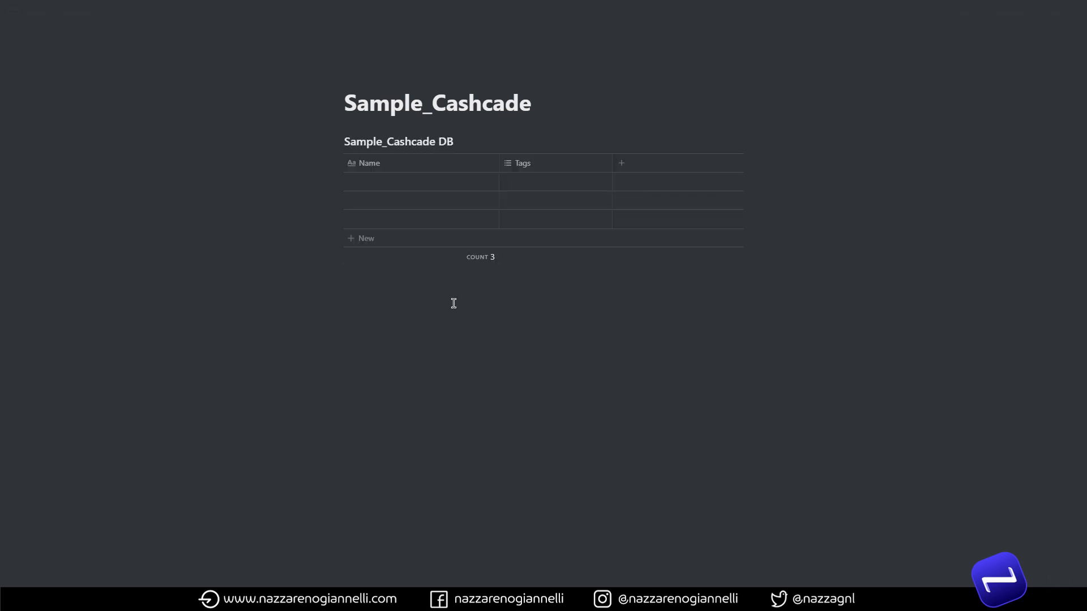
# Duplicate the Sample_Cashcade DB table below the original and rename the copy Sample_Months.
pyautogui.moveTo(336, 141); pyautogui.dragTo(348, 299)
pyautogui.moveTo(494, 278); pyautogui.dragTo(340, 277)
pyautogui.press('BackSpace')
pyautogui.write('Sample_Months')
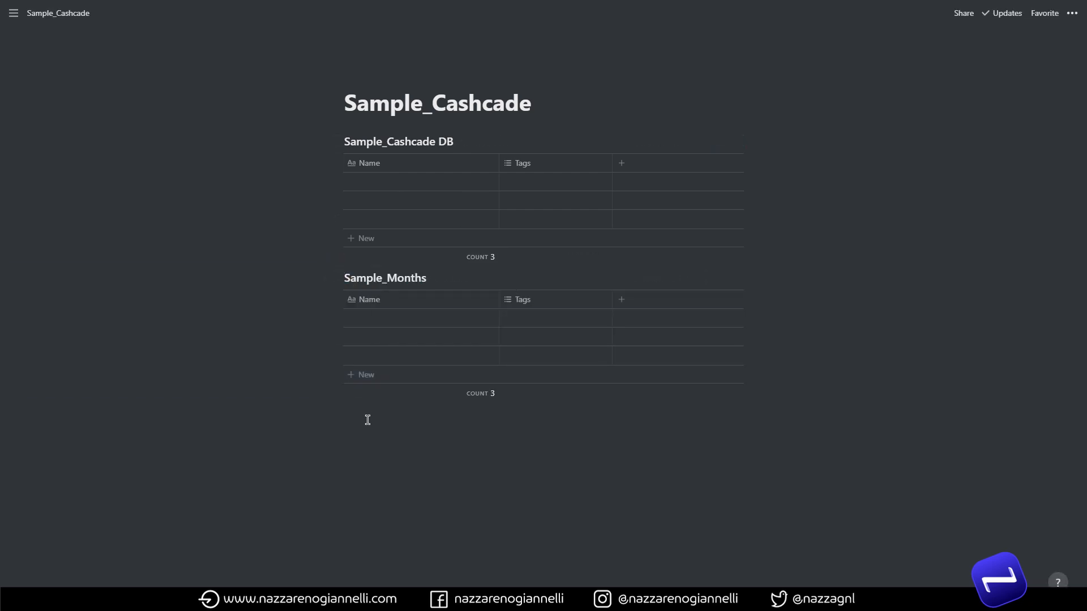
# Duplicate the Sample_Months table below it and rename the copy Sample_Years.
pyautogui.hotkey('ctrl', 'd')
pyautogui.press('BackSpace')
pyautogui.moveTo(381, 415); pyautogui.dragTo(424, 415)
pyautogui.write('Years')
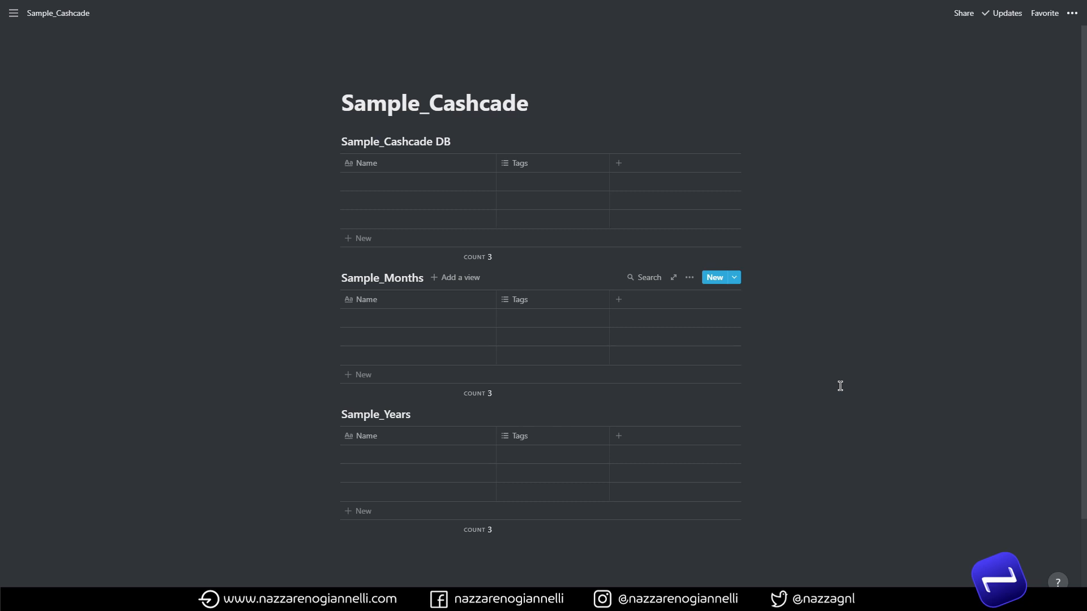
# Create a new template in the Sample_Months database with a calendar icon and the title New Month.
pyautogui.click(735, 278)
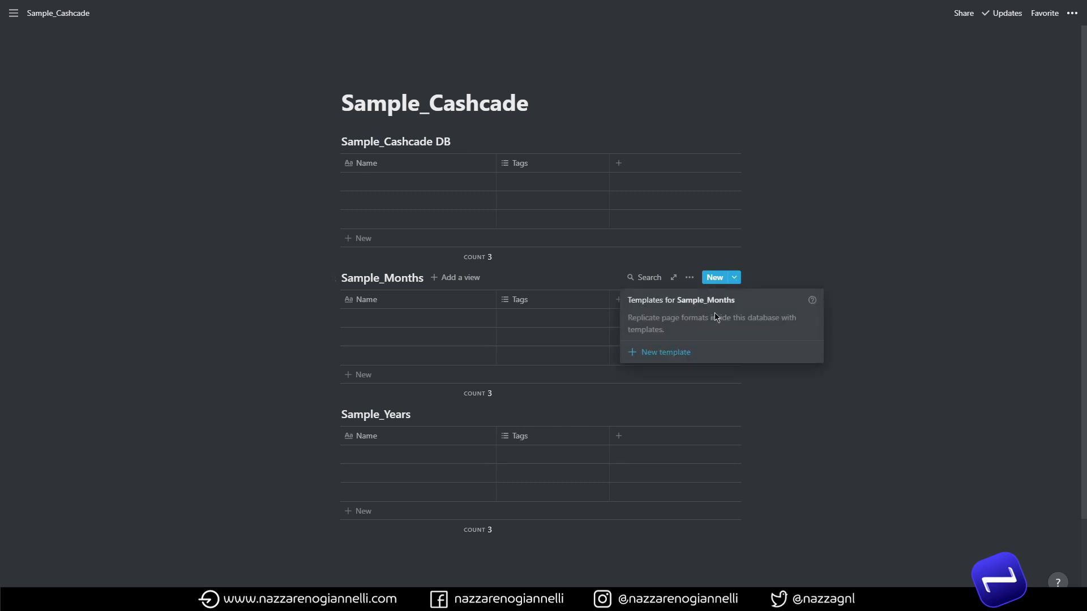
pyautogui.click(676, 352)
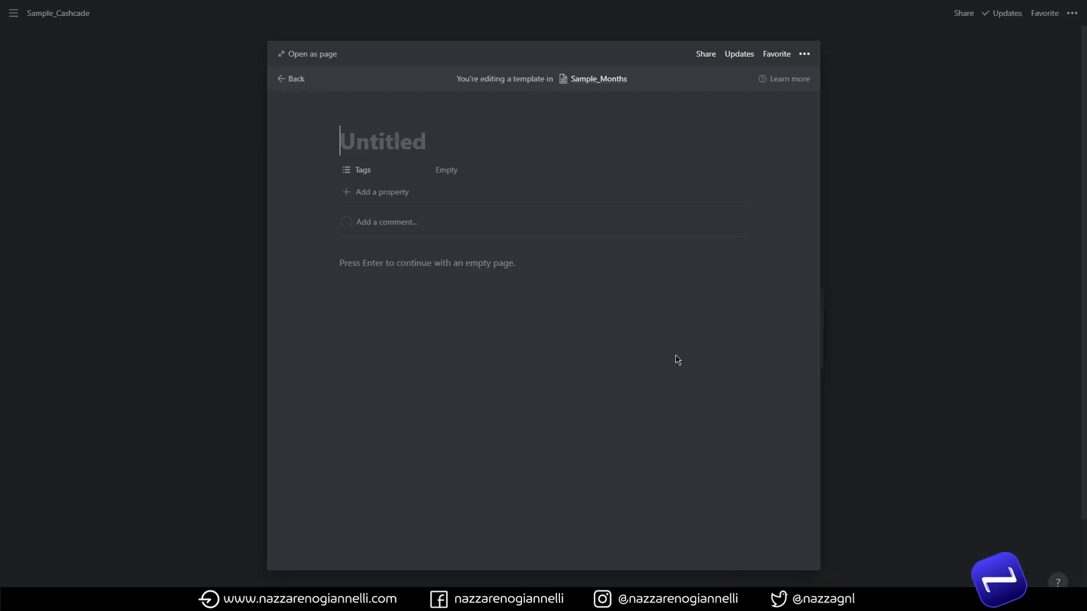
pyautogui.click(366, 125)
pyautogui.click(435, 209)
pyautogui.click(408, 226)
pyautogui.write('N3')
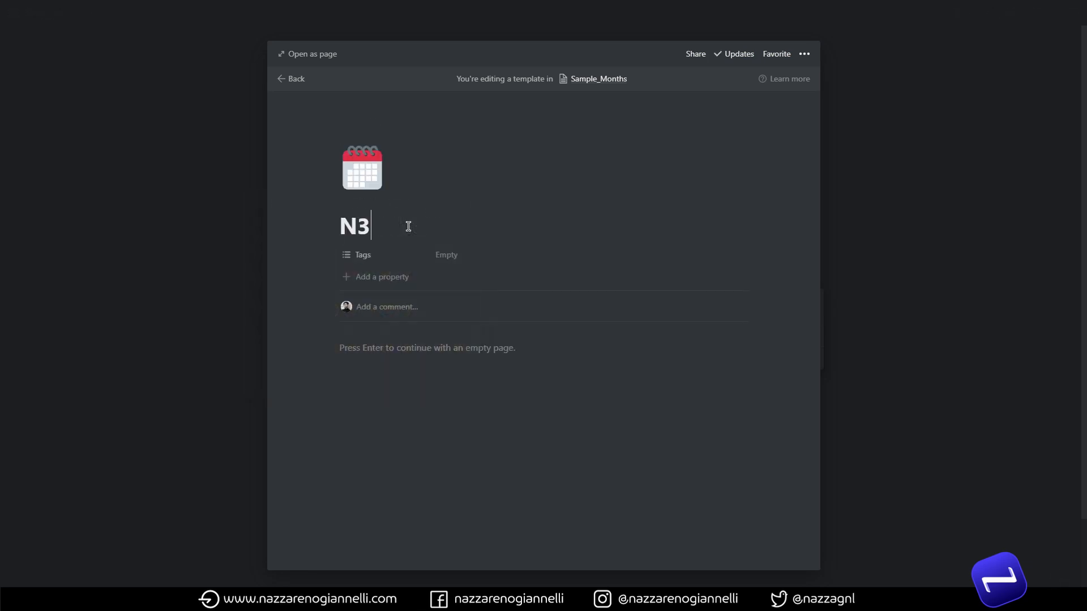
pyautogui.write('w Moth')
pyautogui.click(429, 228)
pyautogui.write('n')
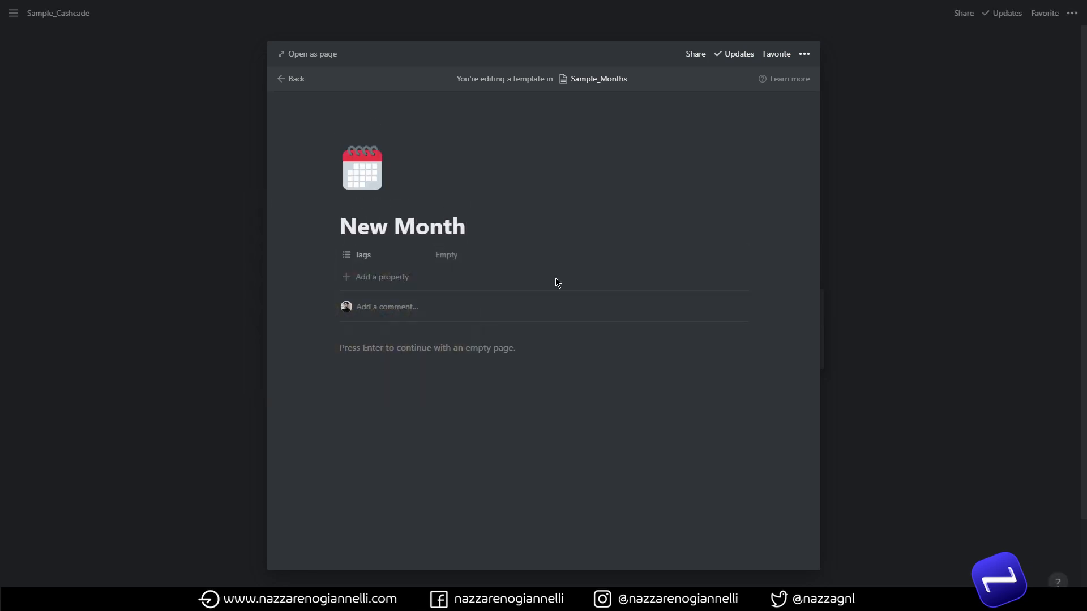
# Change the Tags property of the New Month template into a relation to the Sample_Years database.
pyautogui.click(333, 257)
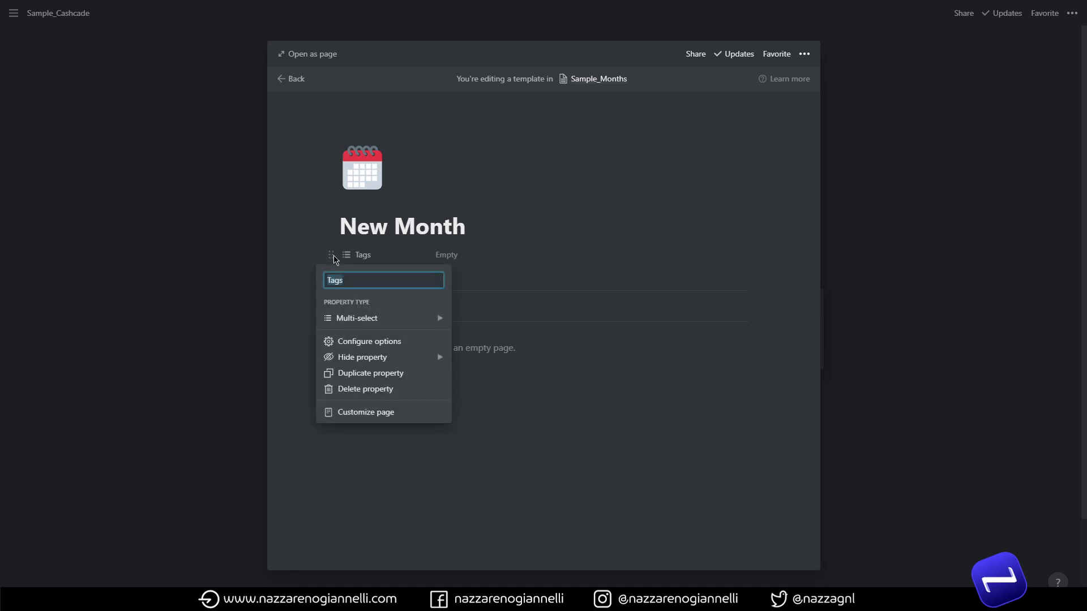
pyautogui.moveTo(341, 323)
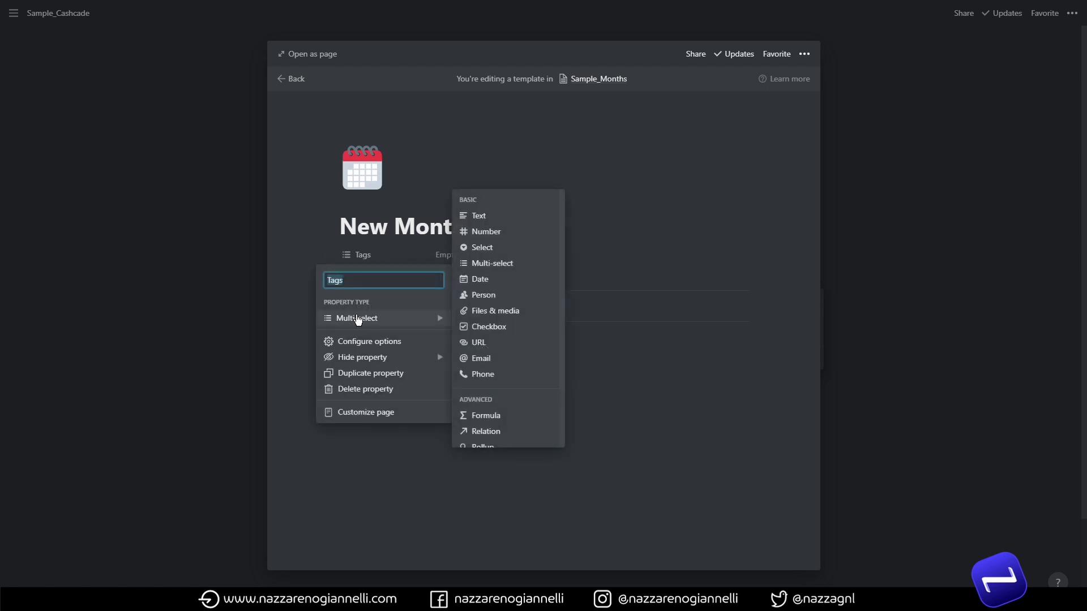
pyautogui.scroll(-2, 505, 400)
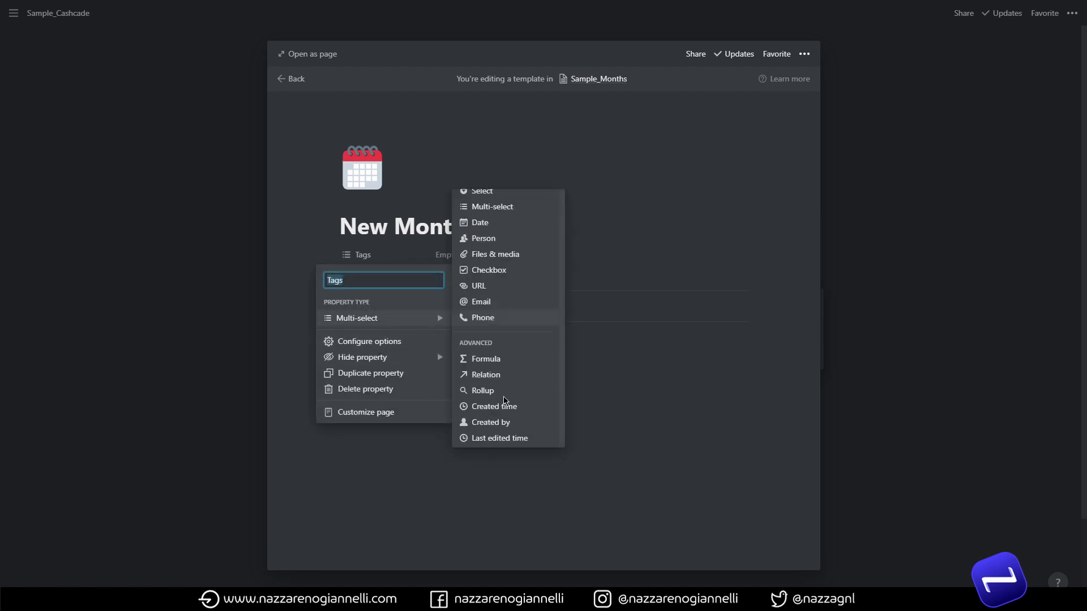
pyautogui.click(488, 375)
pyautogui.click(518, 311)
pyautogui.write('sample')
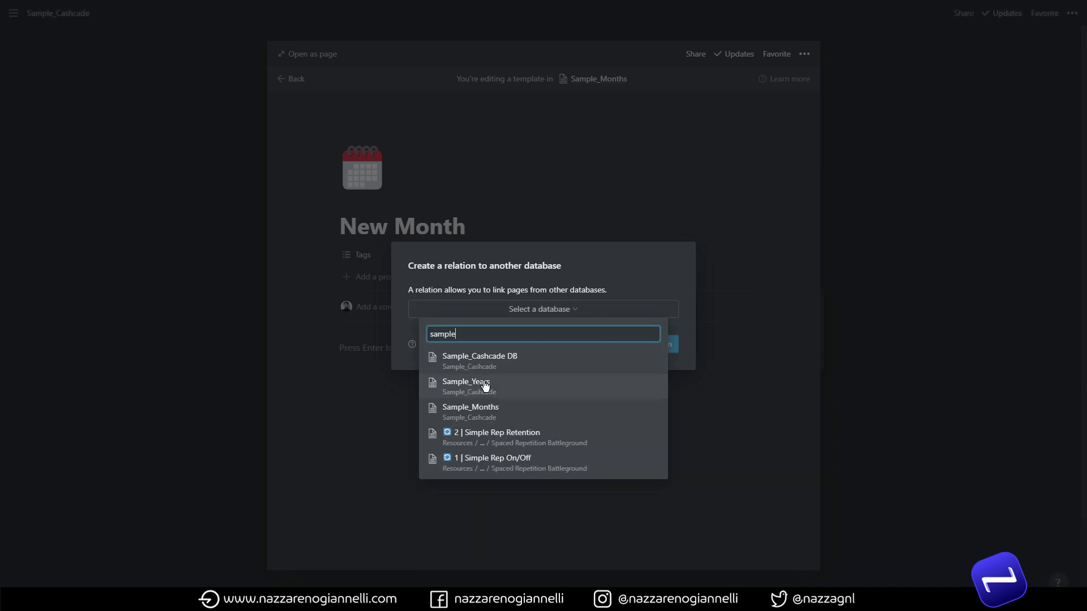
pyautogui.click(552, 382)
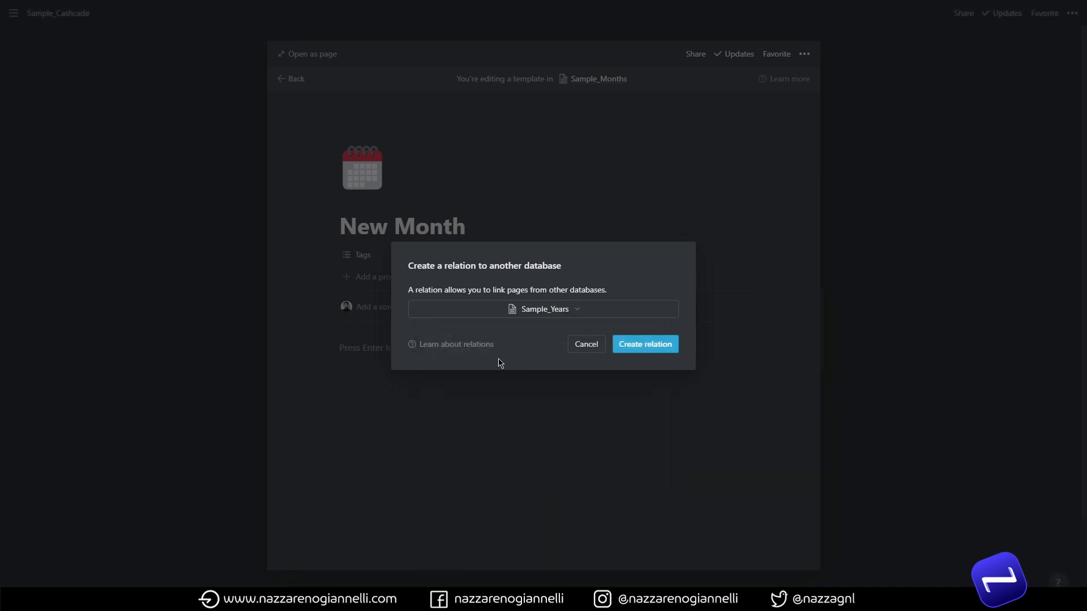
pyautogui.click(631, 347)
# Rename the Tags relation column of Sample_Months to Year.
pyautogui.write('Y')
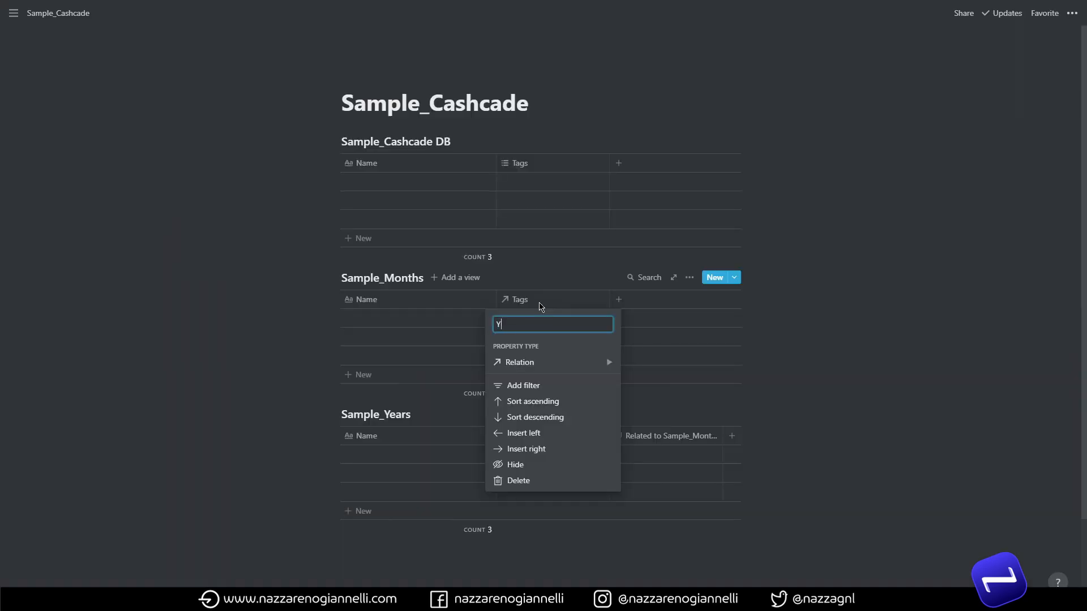
pyautogui.write('ear')
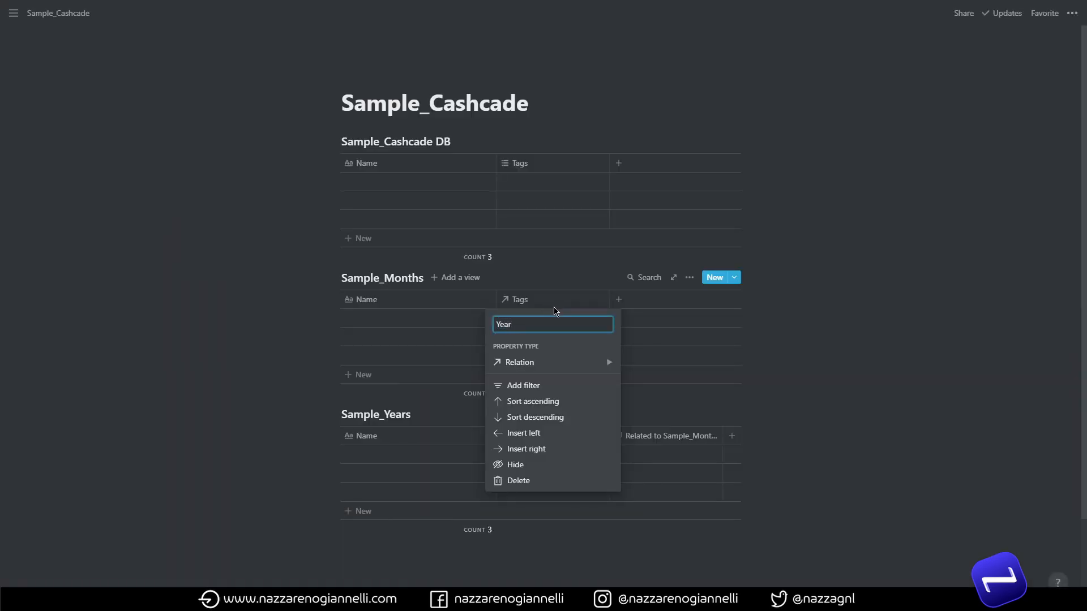
pyautogui.click(723, 309)
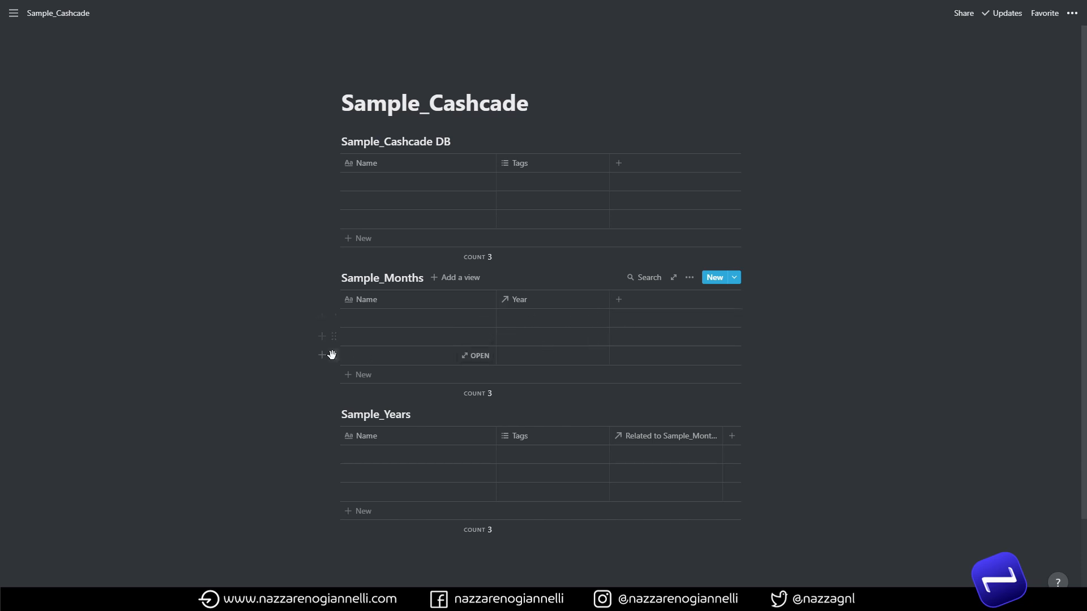
# Delete the empty rows from Sample_Months and create a January entry from the New Month template.
pyautogui.moveTo(282, 352); pyautogui.dragTo(476, 323)
pyautogui.press('Delete')
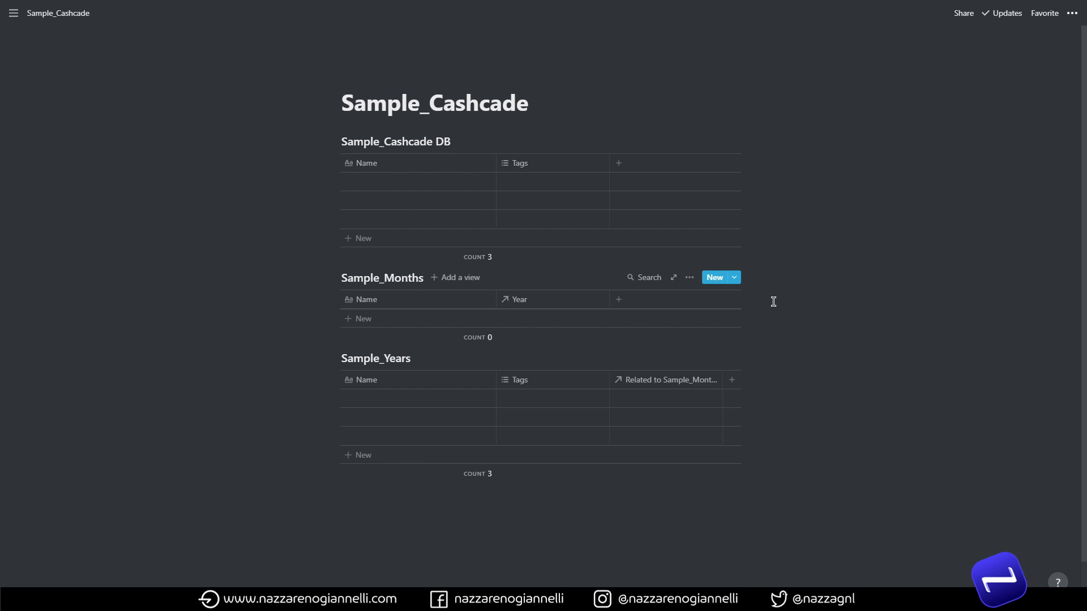
pyautogui.click(736, 280)
pyautogui.click(696, 318)
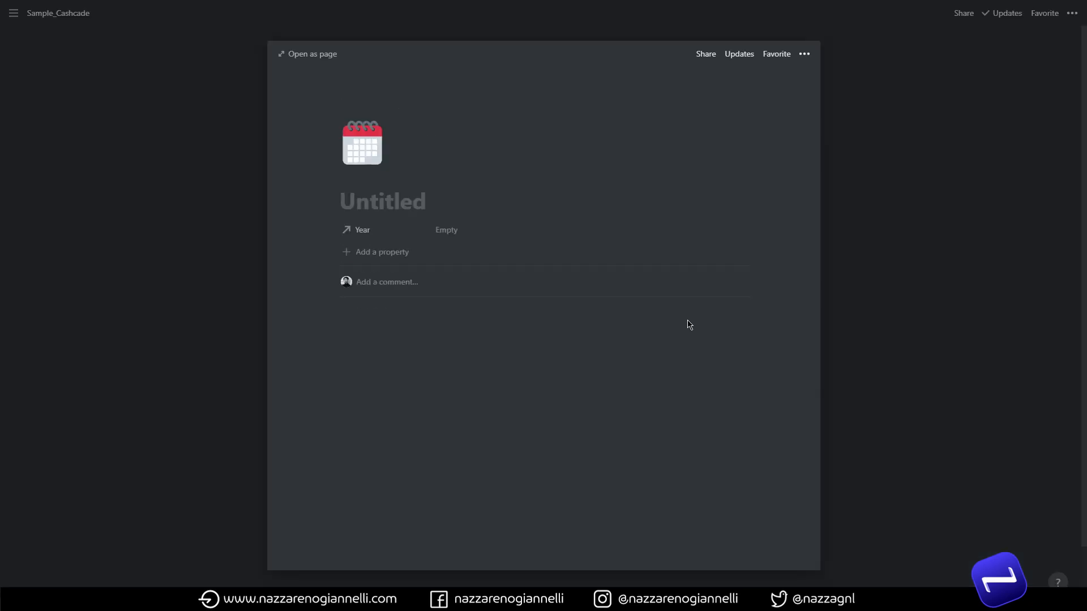
pyautogui.write('January')
pyautogui.click(890, 226)
# Add February, March and April to Sample_Months by duplicating the preceding month's row and renaming each copy.
pyautogui.moveTo(334, 319); pyautogui.dragTo(340, 328)
pyautogui.click(352, 329)
pyautogui.write('February')
pyautogui.press('Return')
pyautogui.hotkey('ctrl', 'd')
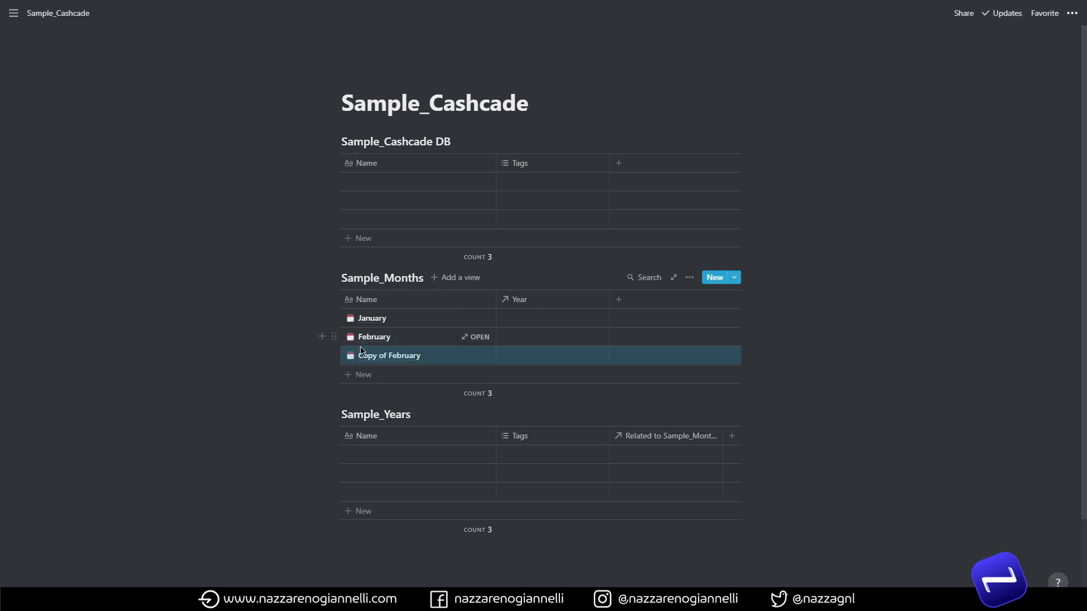
pyautogui.click(364, 354)
pyautogui.write('March')
pyautogui.press('Return')
pyautogui.hotkey('ctrl', 'd')
pyautogui.click(364, 375)
pyautogui.write('April')
pyautogui.press('Return')
# Add May, June and July to Sample_Months by duplicating the preceding month's row and renaming each copy.
pyautogui.hotkey('ctrl', 'd')
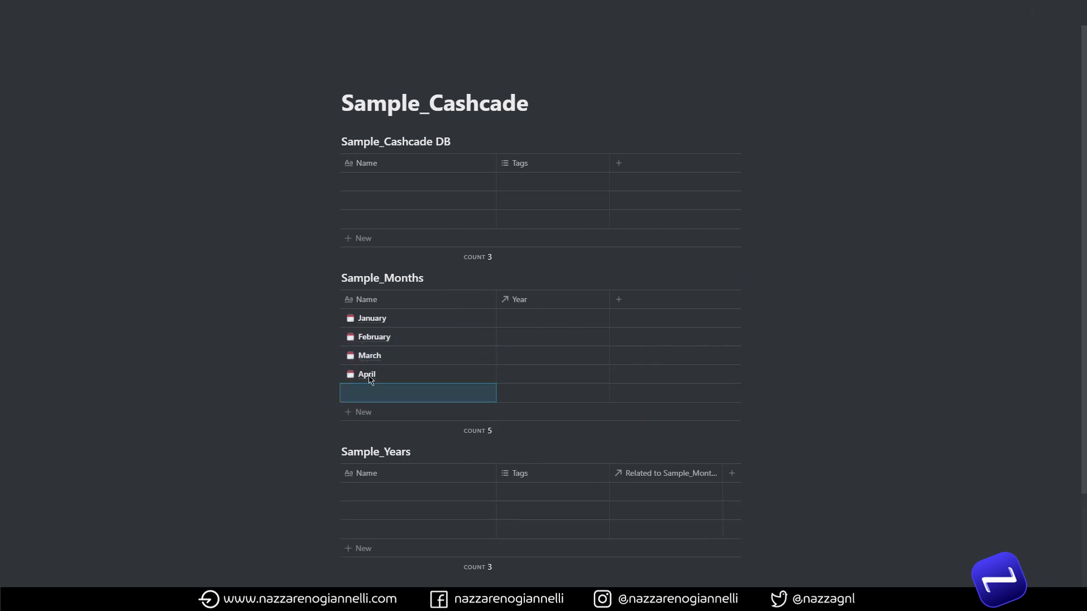
pyautogui.write('May')
pyautogui.press('Return')
pyautogui.hotkey('ctrl', 'd')
pyautogui.click(360, 411)
pyautogui.write('June')
pyautogui.press('Return')
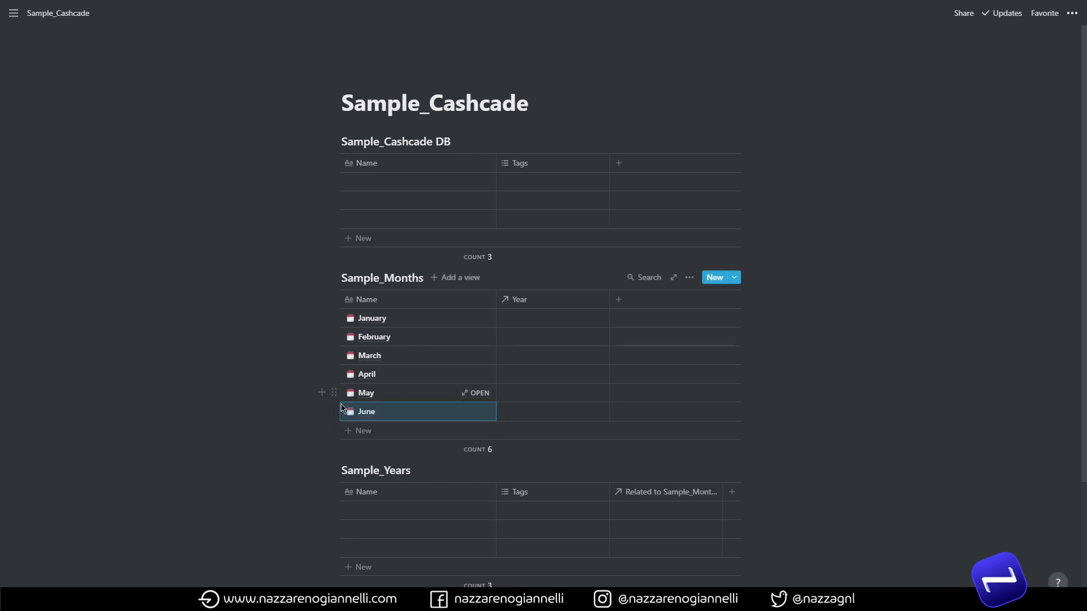
pyautogui.hotkey('ctrl', 'd')
pyautogui.click(361, 430)
pyautogui.write('July')
pyautogui.press('Return')
# Add August, September and October to Sample_Months by duplicating the preceding month's row and renaming each copy.
pyautogui.hotkey('ctrl', 'd')
pyautogui.click(360, 449)
pyautogui.write('August')
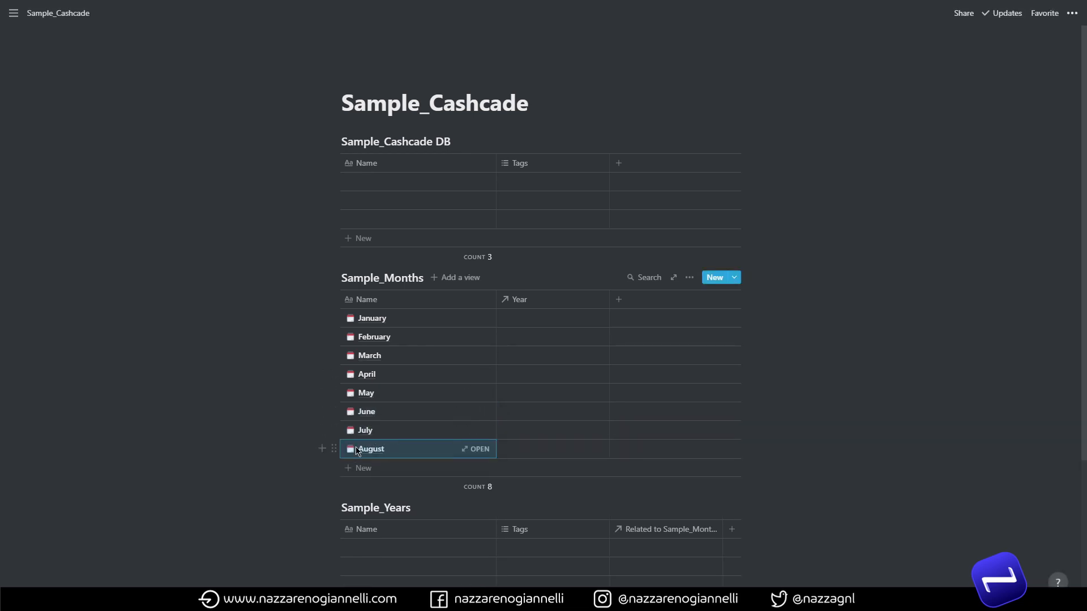
pyautogui.press('Return')
pyautogui.hotkey('ctrl', 'd')
pyautogui.click(363, 467)
pyautogui.write('September')
pyautogui.press('Return')
pyautogui.hotkey('ctrl', 'd')
pyautogui.click(365, 486)
pyautogui.write('October')
pyautogui.press('Return')
# Add November and December to Sample_Months by duplicating the preceding month's row and renaming each copy.
pyautogui.hotkey('ctrl', 'd')
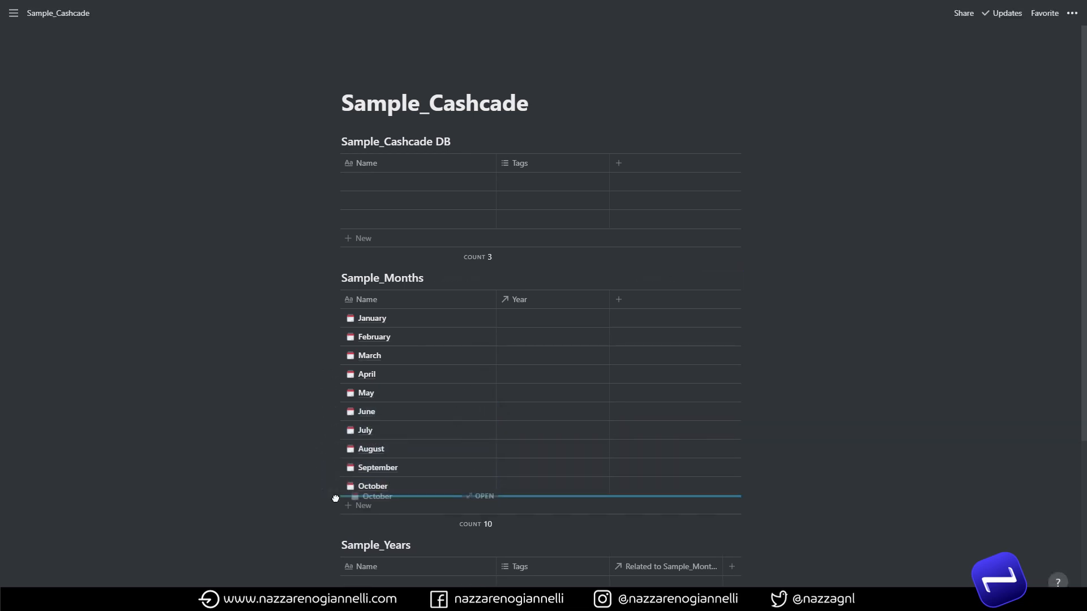
pyautogui.click(369, 505)
pyautogui.write('November')
pyautogui.press('Return')
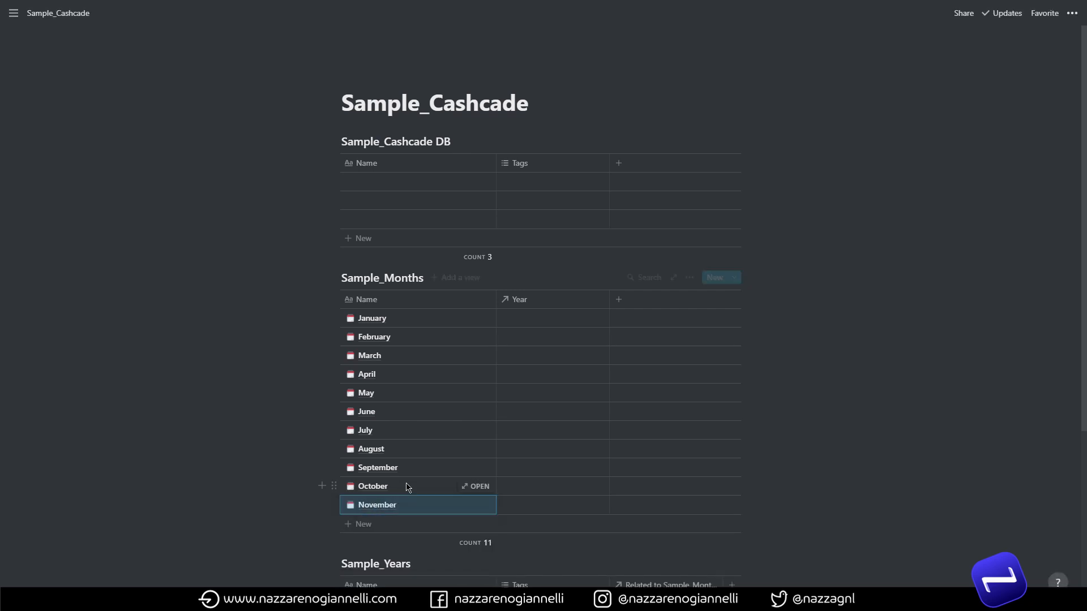
pyautogui.hotkey('ctrl', 'd')
pyautogui.click(361, 524)
pyautogui.write('December')
pyautogui.press('Return')
# Create a new template in the Sample_Years database with a sparkler emoji icon and the title New Year.
pyautogui.scroll(-3, 759, 396)
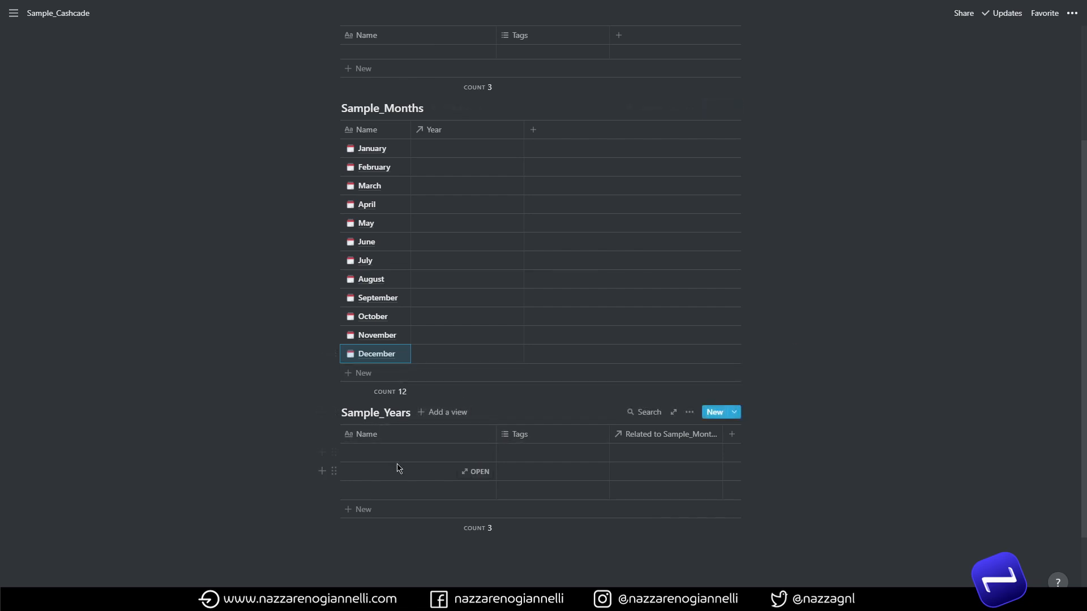
pyautogui.click(734, 412)
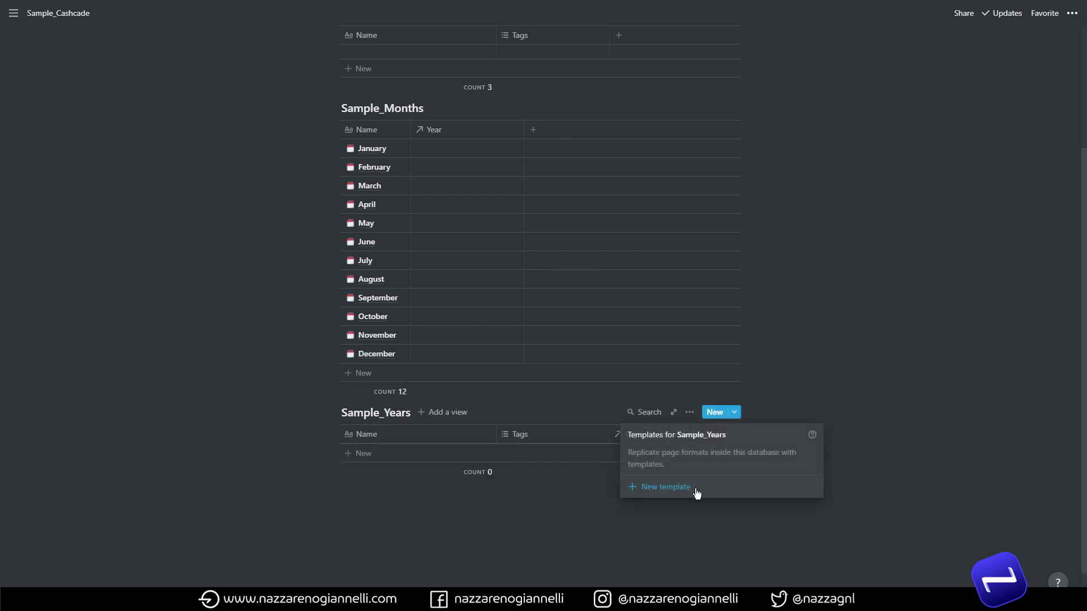
pyautogui.click(697, 494)
pyautogui.click(365, 121)
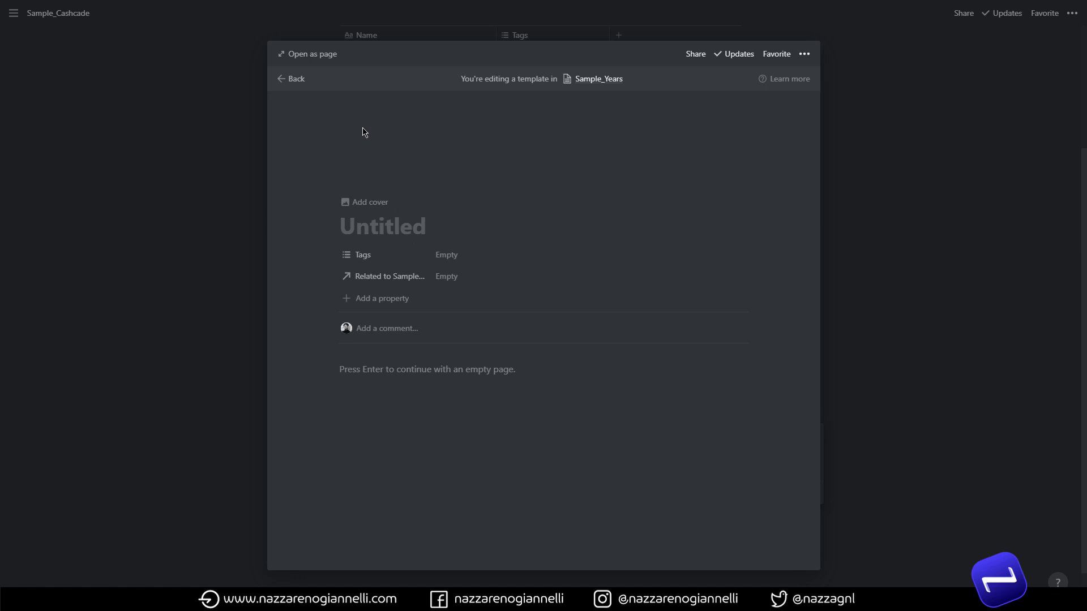
pyautogui.click(363, 165)
pyautogui.scroll(-5, 403, 294)
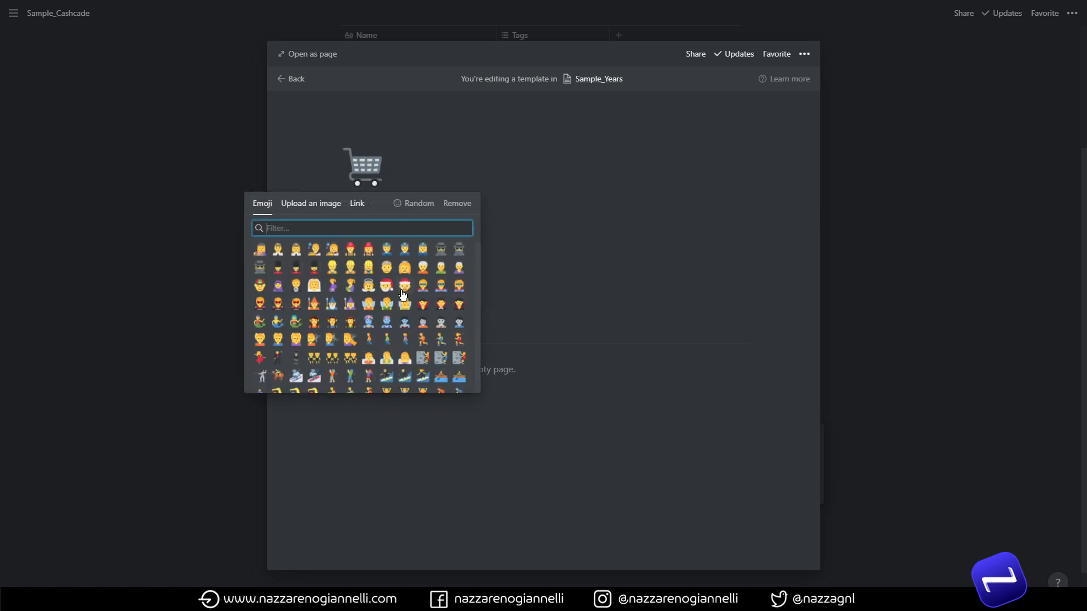
pyautogui.scroll(-15, 402, 293)
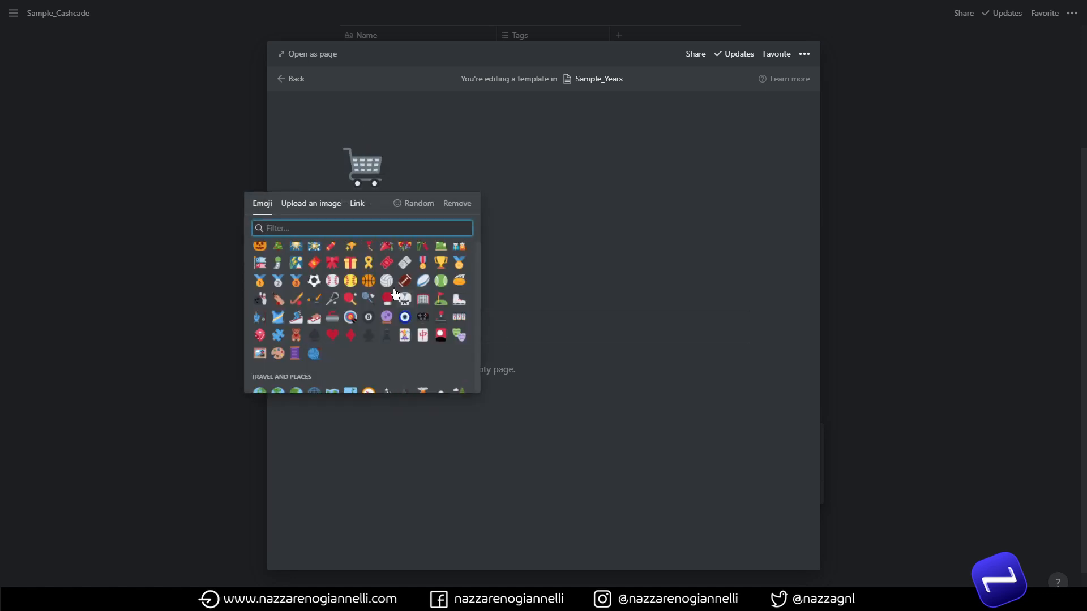
pyautogui.scroll(1, 395, 293)
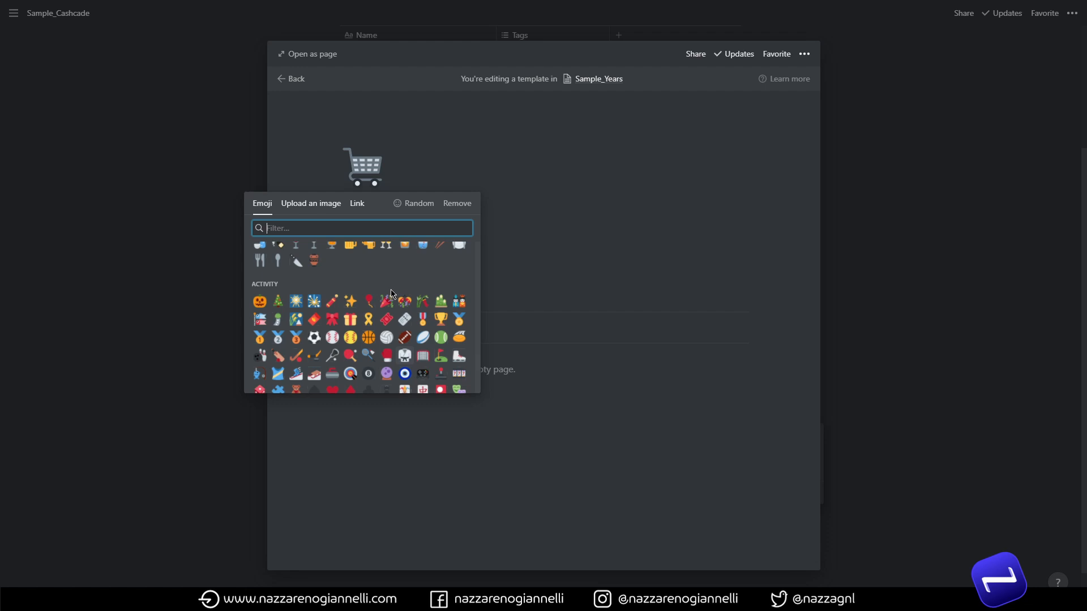
pyautogui.click(315, 303)
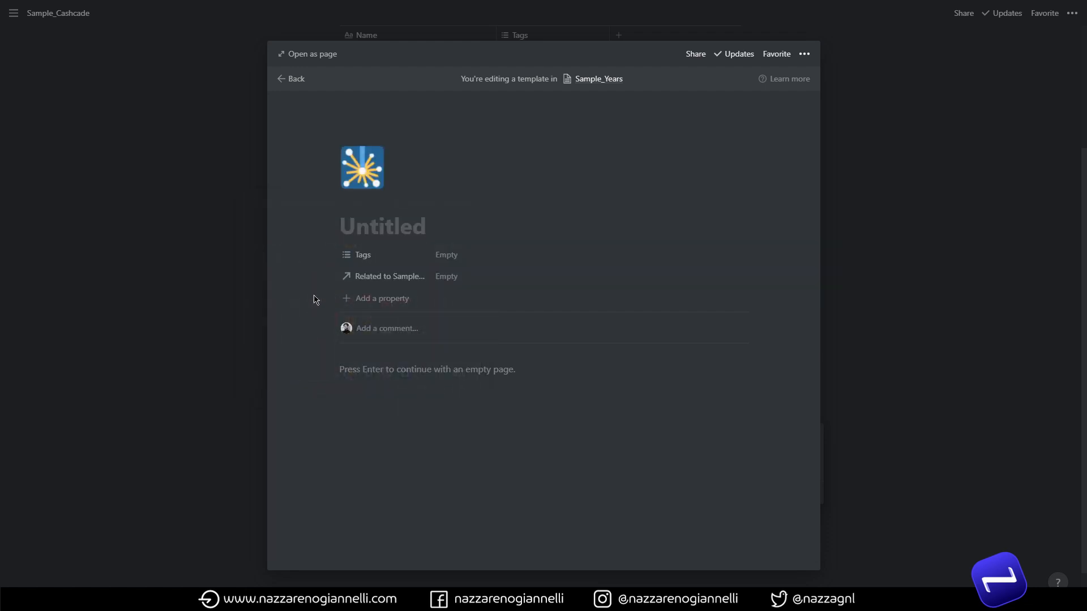
pyautogui.click(389, 231)
pyautogui.write('New Year')
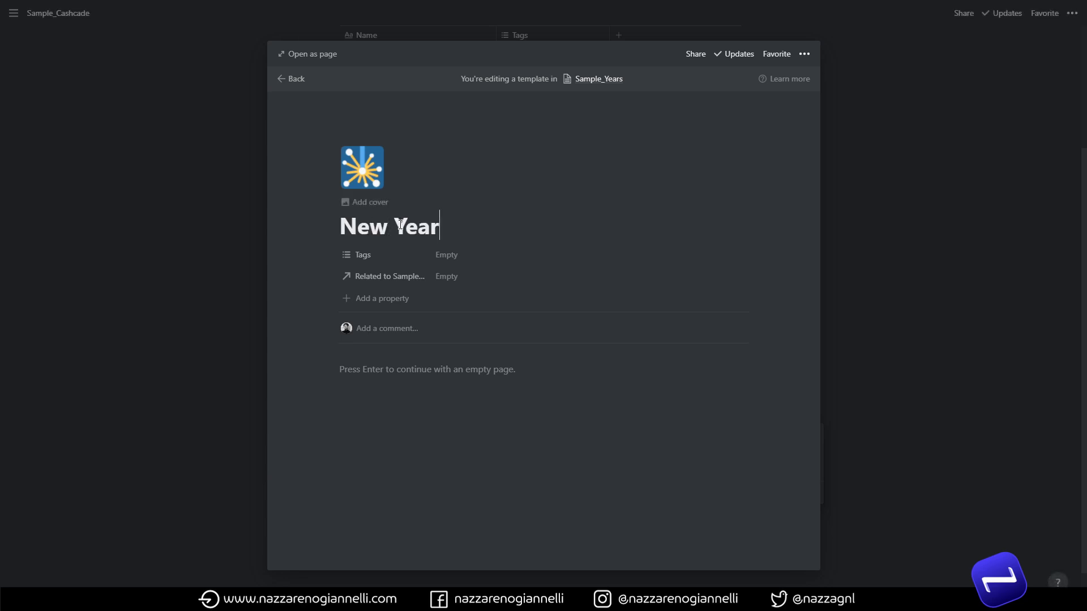
# Delete the Tags property from the New Year template and close the template.
pyautogui.click(334, 256)
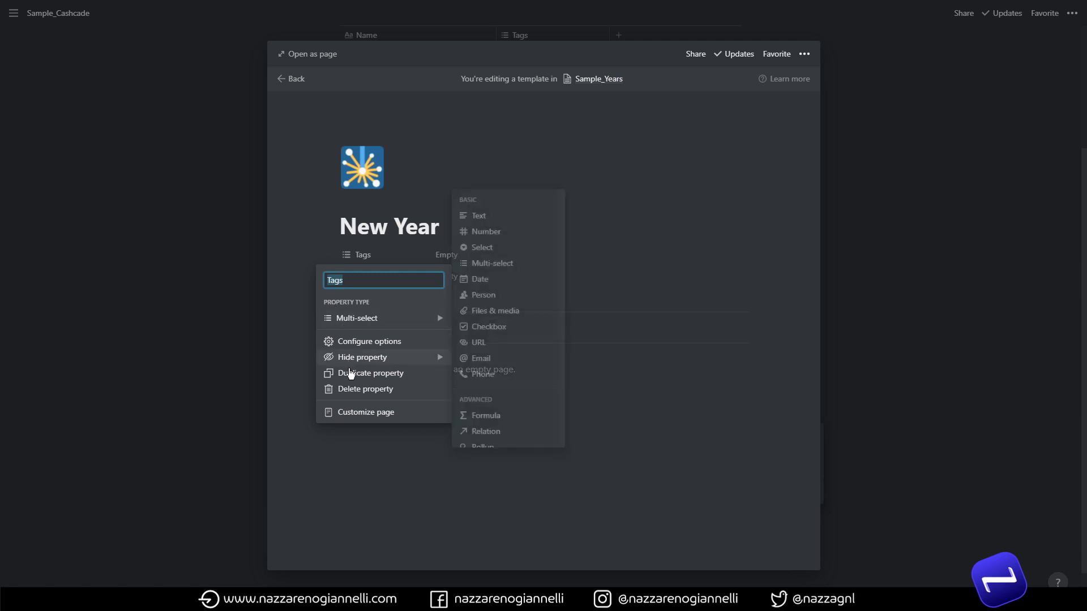
pyautogui.click(355, 389)
pyautogui.click(485, 316)
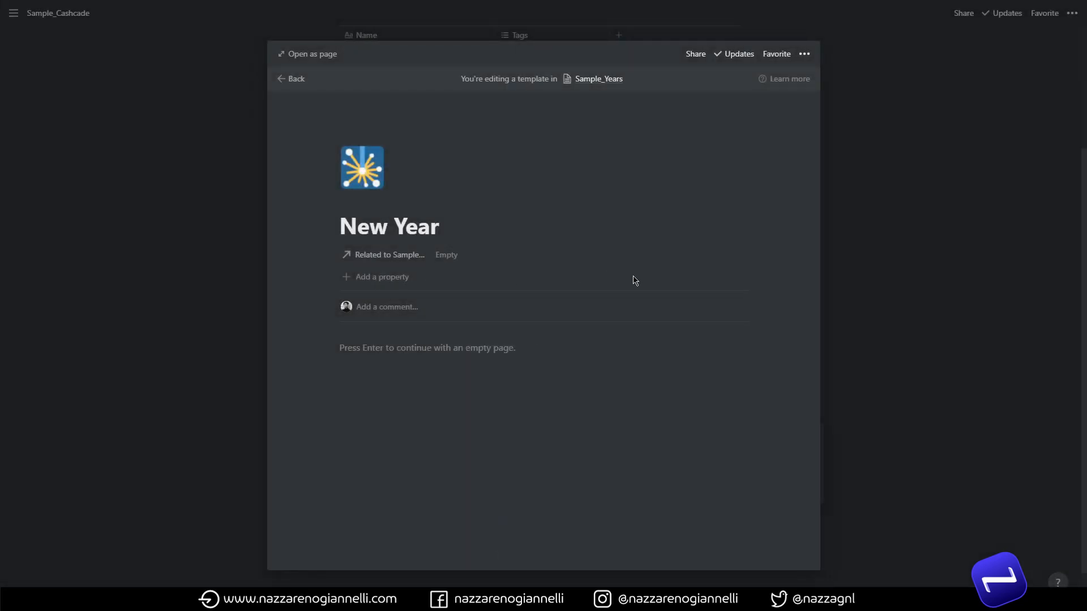
pyautogui.click(904, 269)
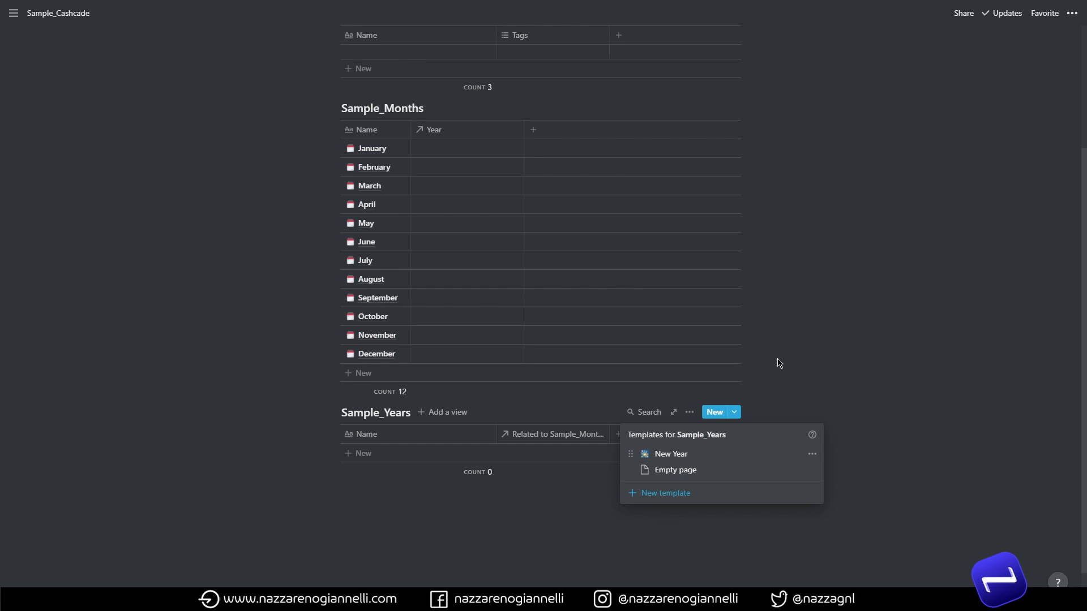
# Create a 2020 entry in Sample_Years from the New Year template.
pyautogui.click(477, 439)
pyautogui.click(734, 412)
pyautogui.click(677, 453)
pyautogui.write('2020')
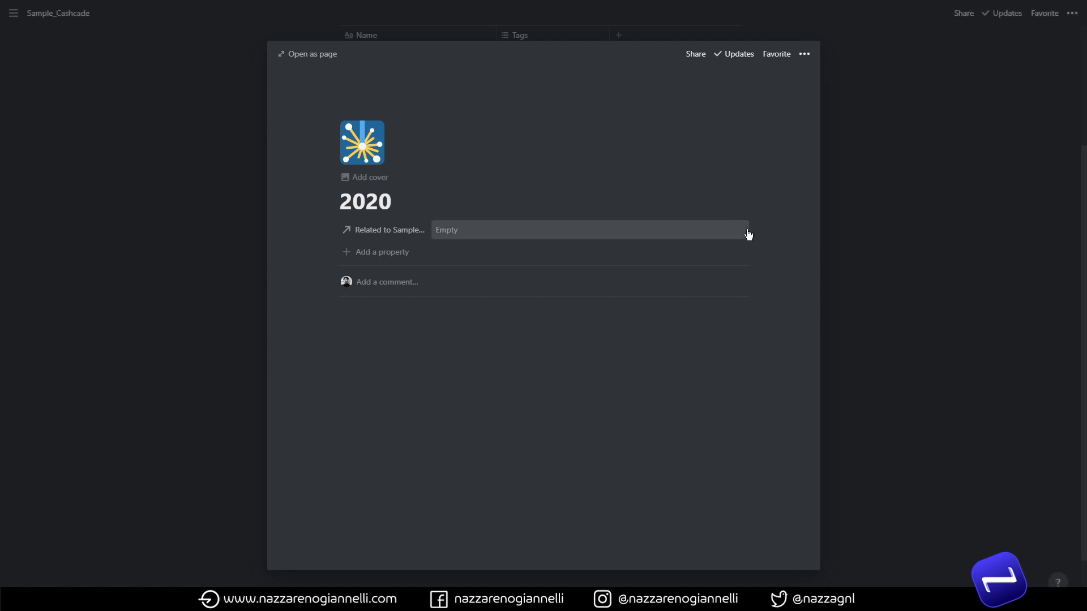
pyautogui.click(861, 245)
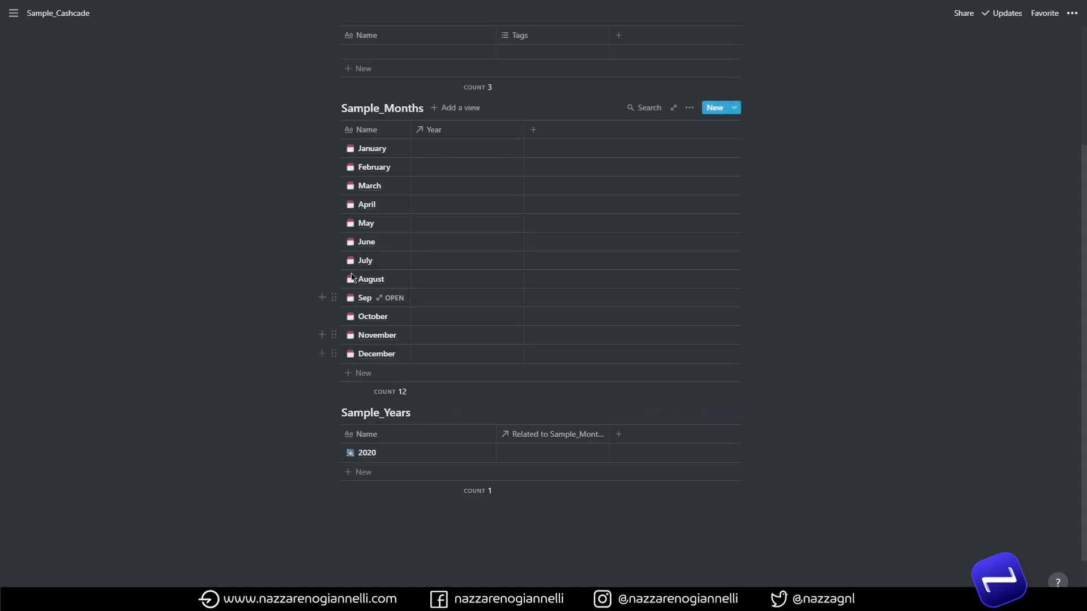
# Set the Year relation of all months from January to December in Sample_Months to 2020 in one bulk edit.
pyautogui.moveTo(294, 139); pyautogui.dragTo(393, 356)
pyautogui.rightClick(441, 357)
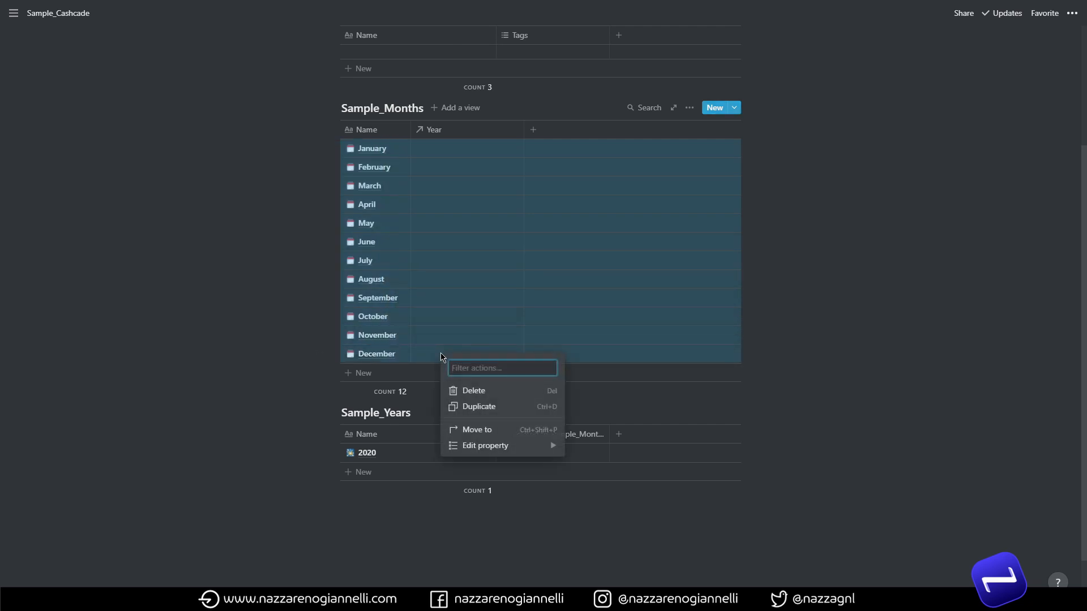
pyautogui.moveTo(485, 447)
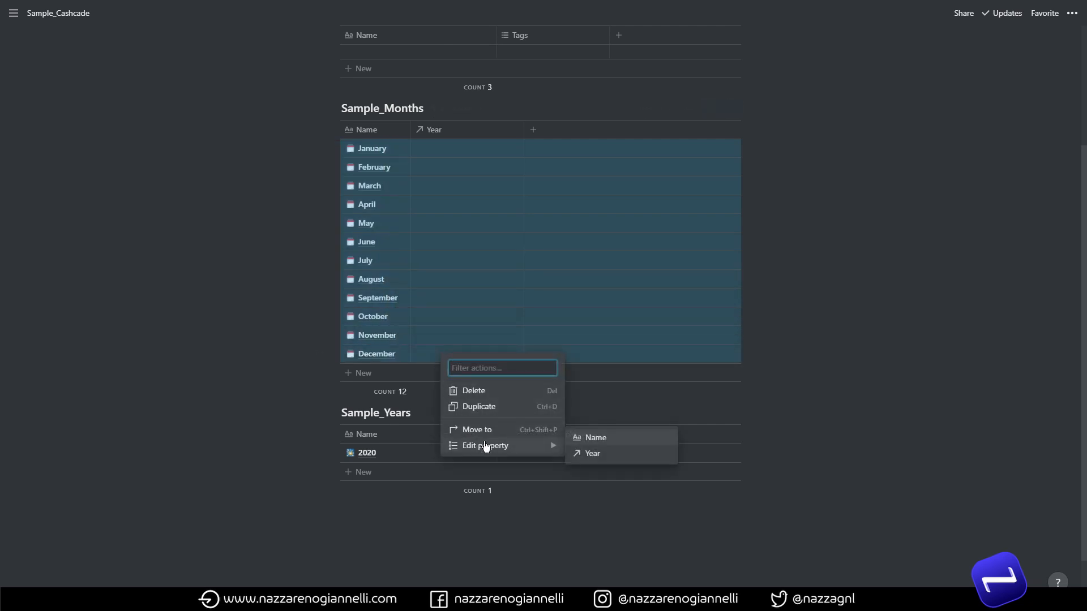
pyautogui.click(612, 456)
pyautogui.click(439, 398)
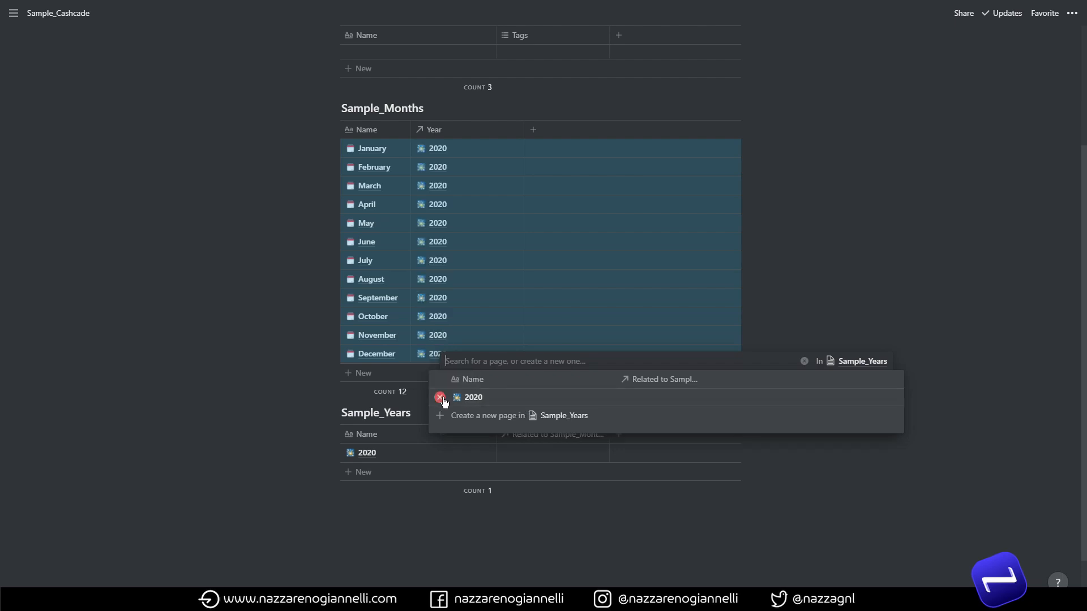
pyautogui.click(813, 325)
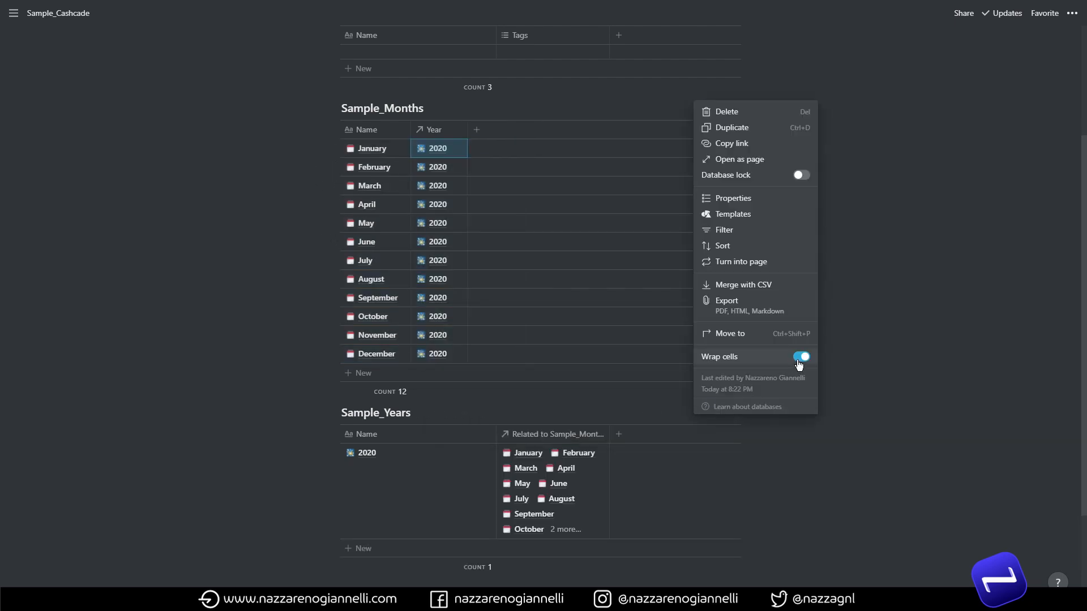
# Turn off cell wrapping for the Sample_Years table.
pyautogui.click(802, 358)
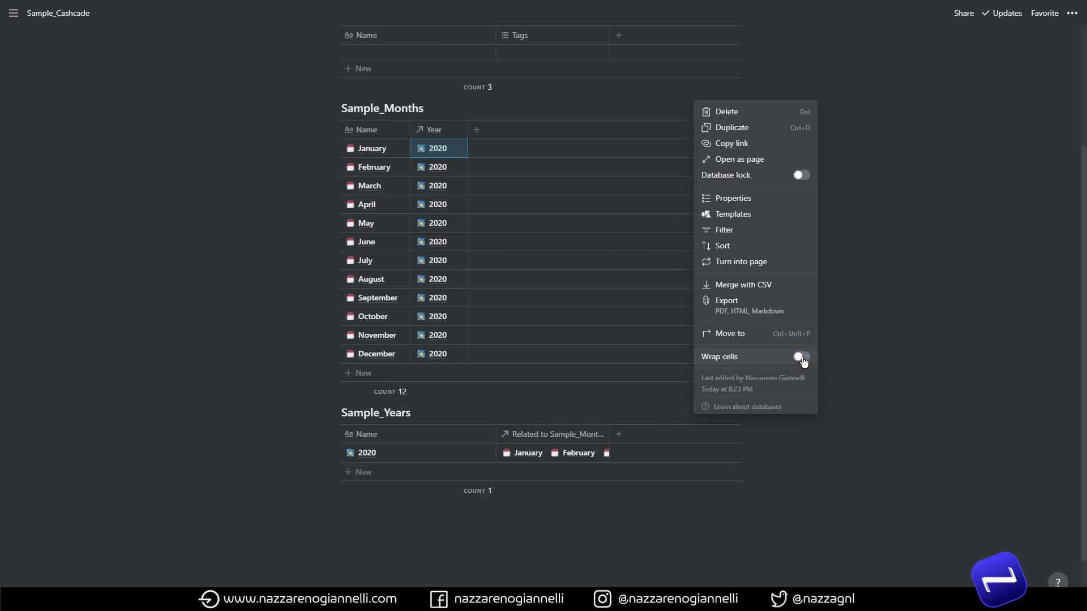
pyautogui.click(870, 386)
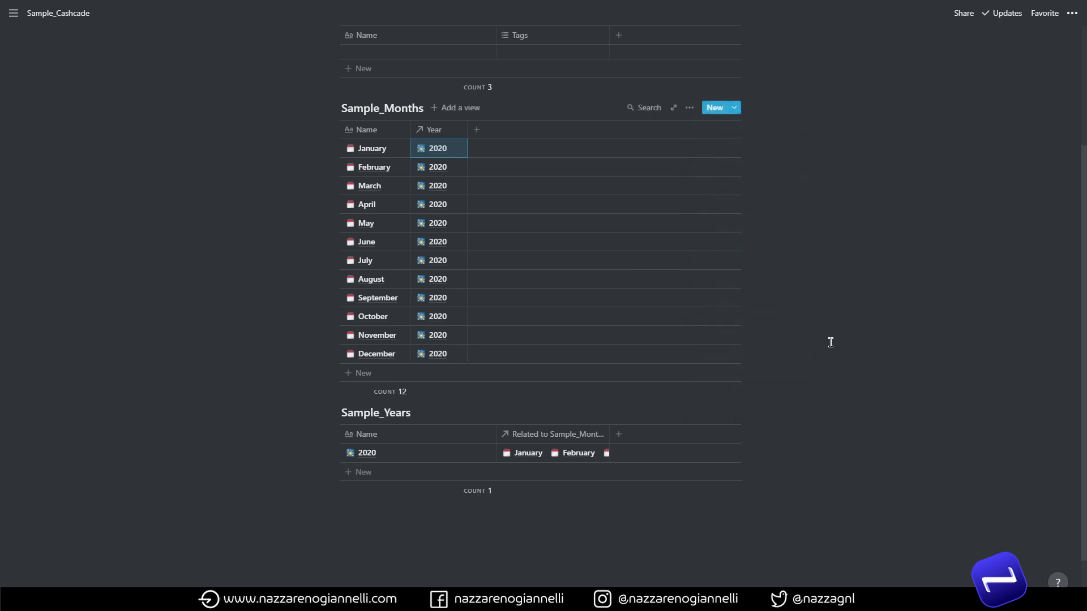
# Turn off cell wrapping for the Sample_Months table.
pyautogui.click(689, 107)
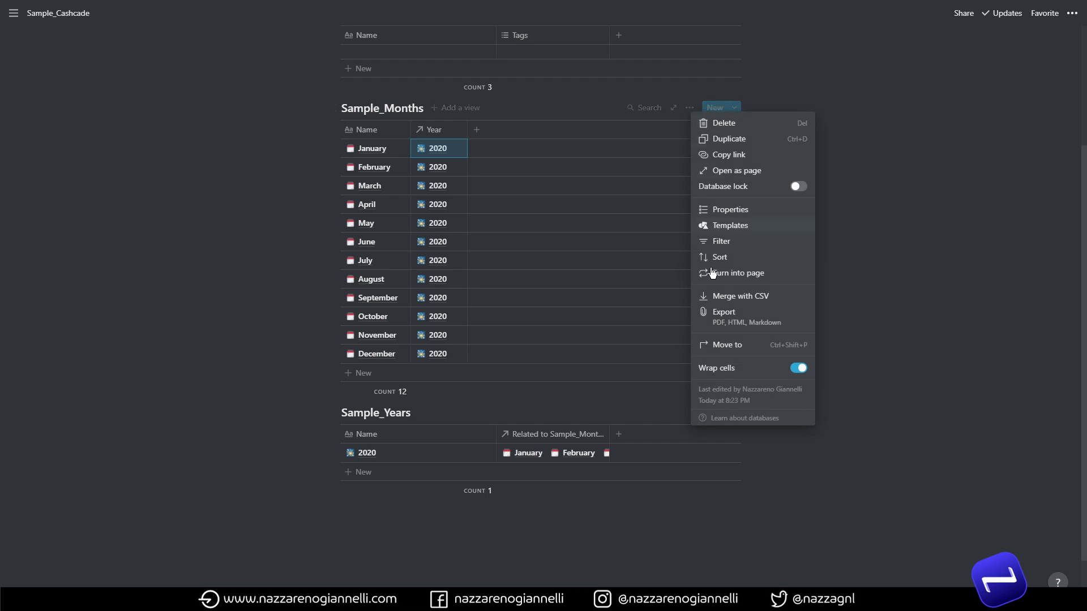
pyautogui.click(799, 368)
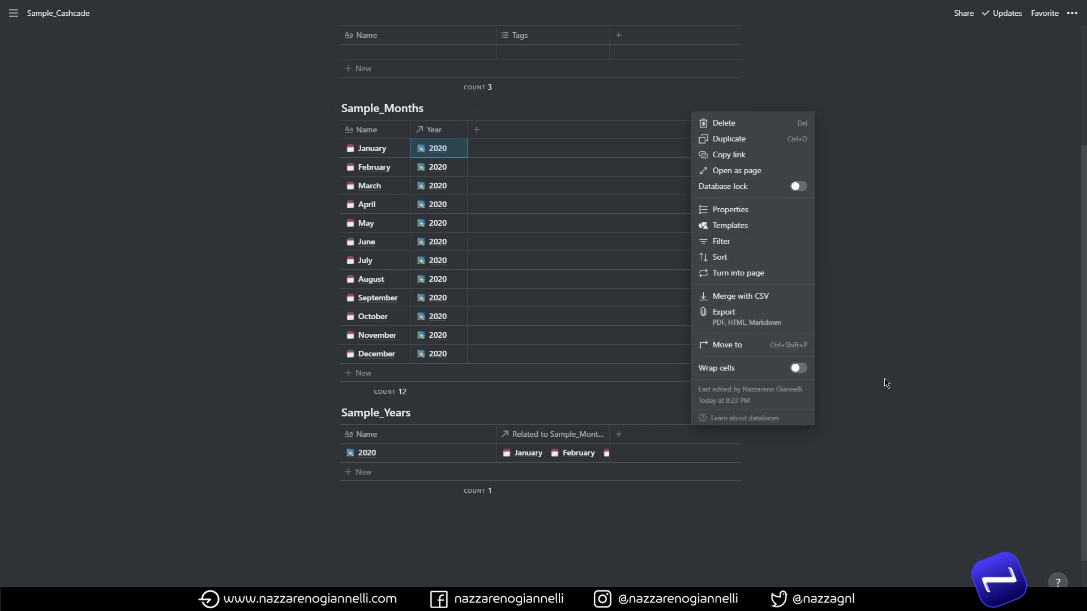
pyautogui.click(863, 372)
# Turn the inline databases Sample_Cashcade DB, Sample_Months and Sample_Years into pages.
pyautogui.scroll(3, 863, 371)
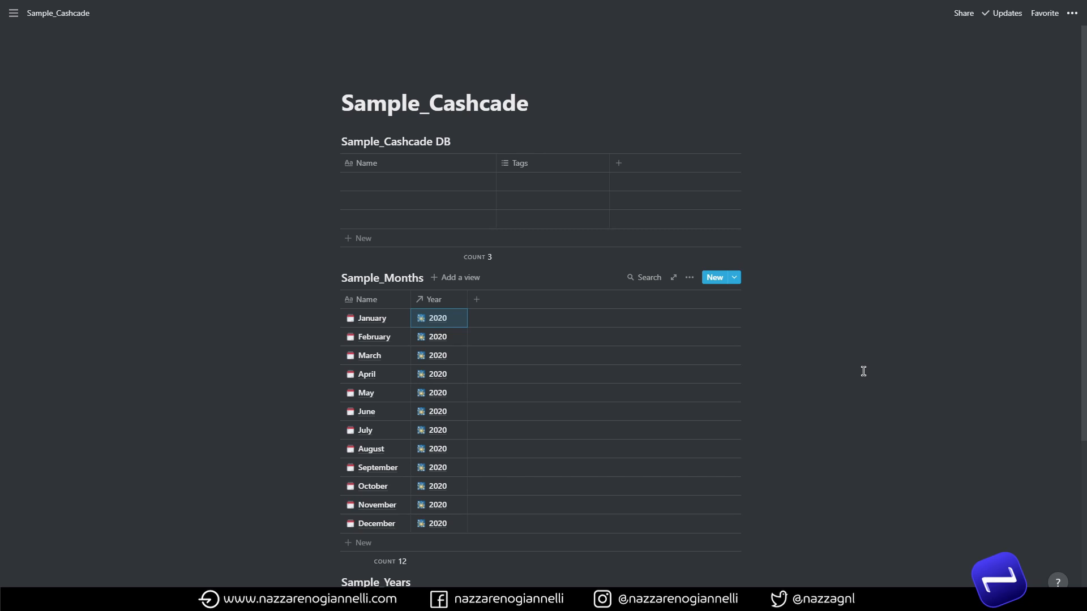
pyautogui.scroll(-1, 863, 371)
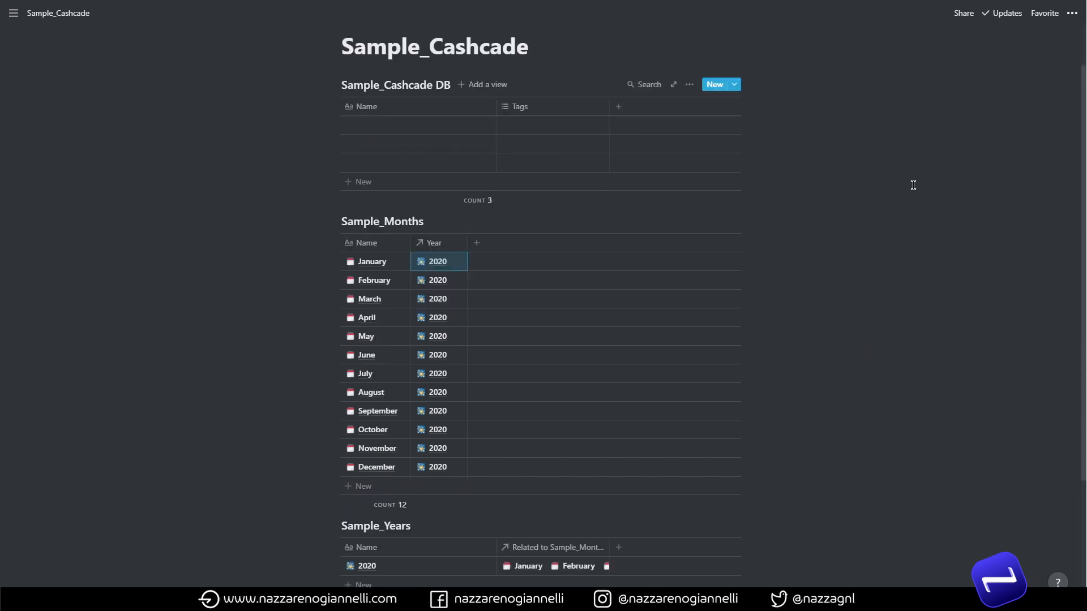
pyautogui.scroll(-2, 912, 183)
pyautogui.scroll(3, 909, 182)
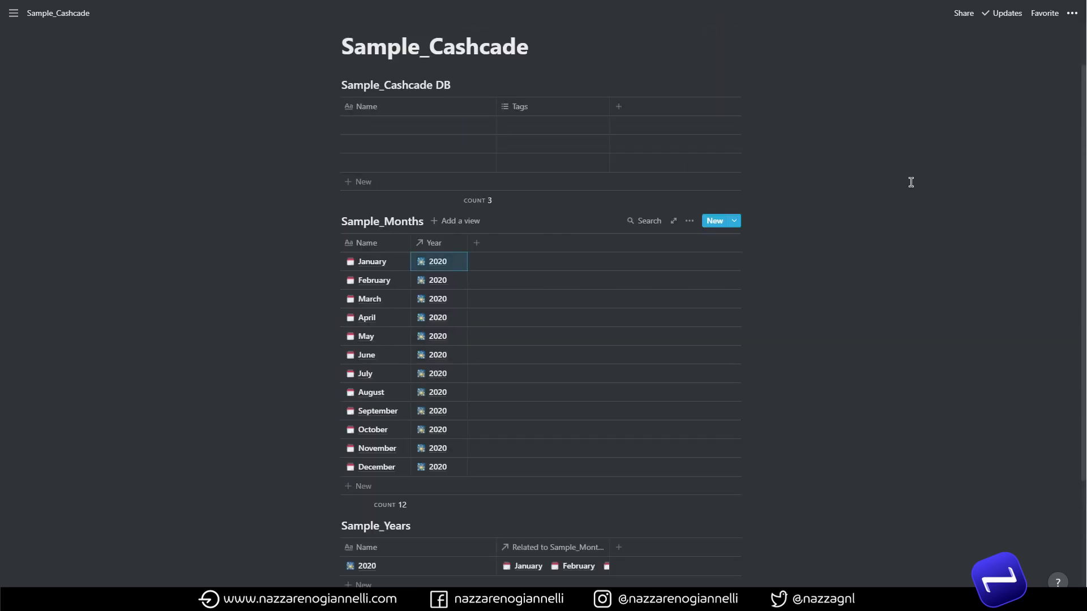
pyautogui.scroll(-1, 910, 182)
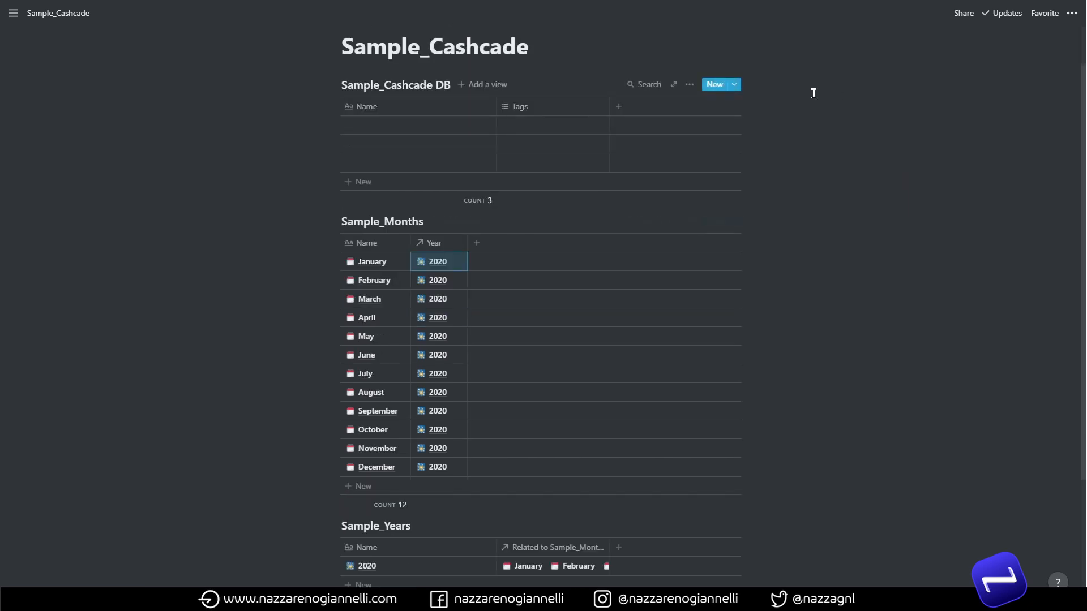
pyautogui.click(689, 85)
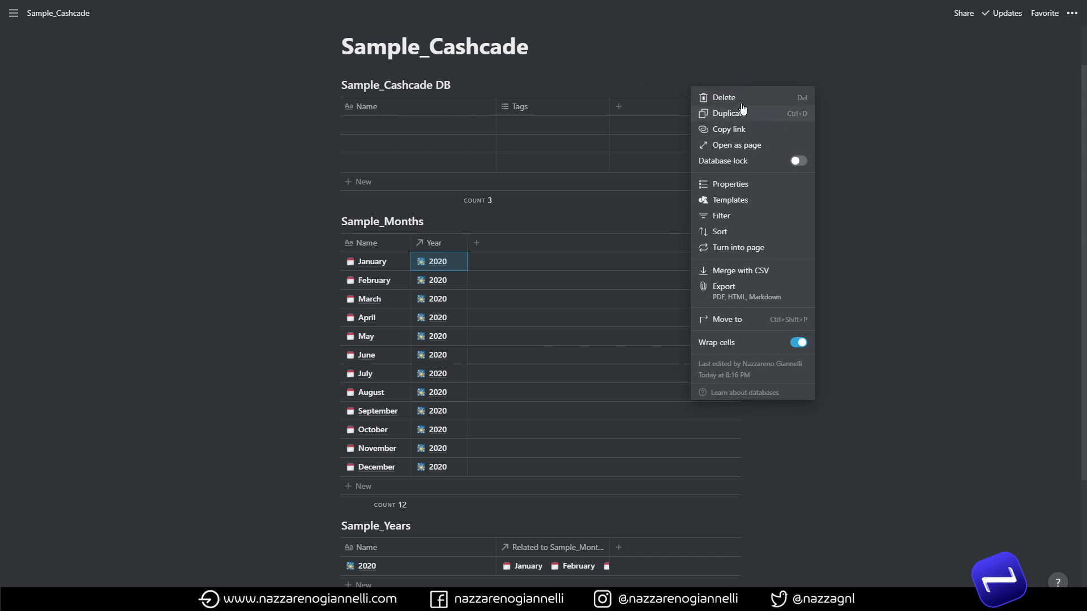
pyautogui.click(739, 247)
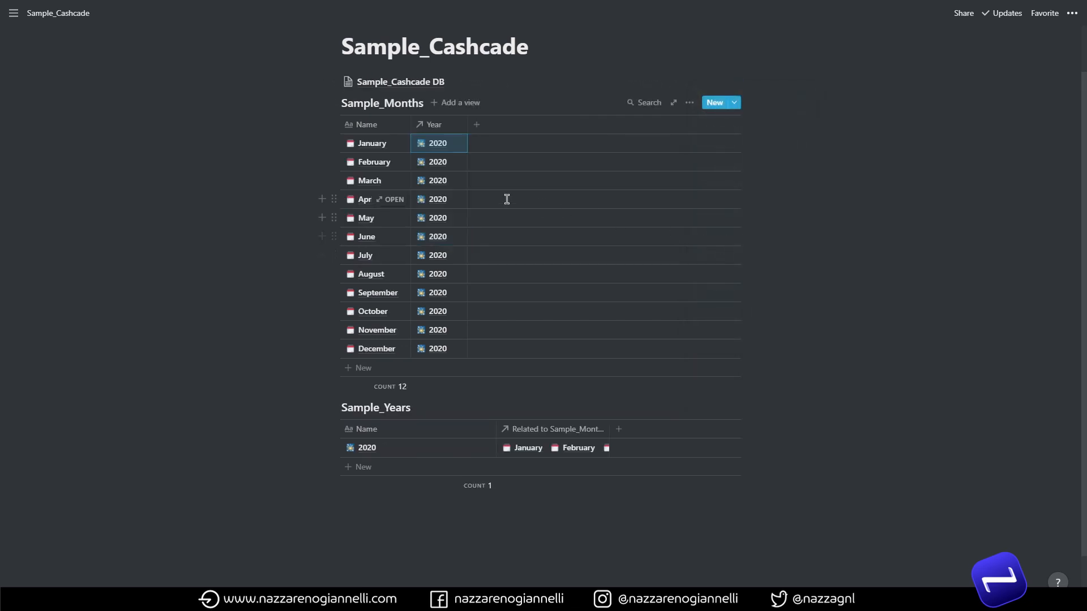
pyautogui.click(689, 103)
pyautogui.click(735, 265)
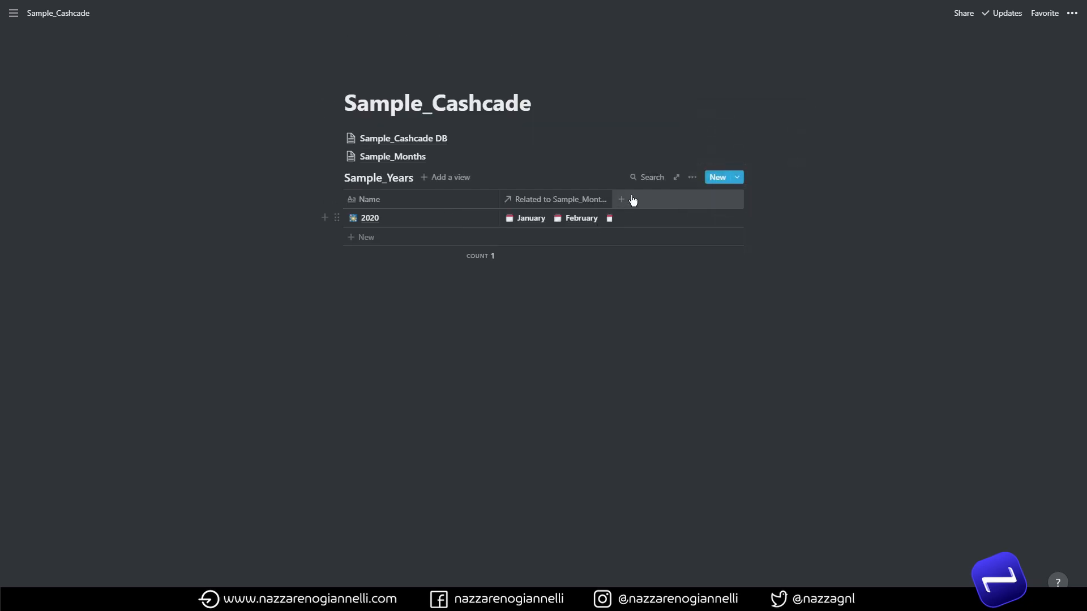
pyautogui.click(692, 178)
pyautogui.click(727, 343)
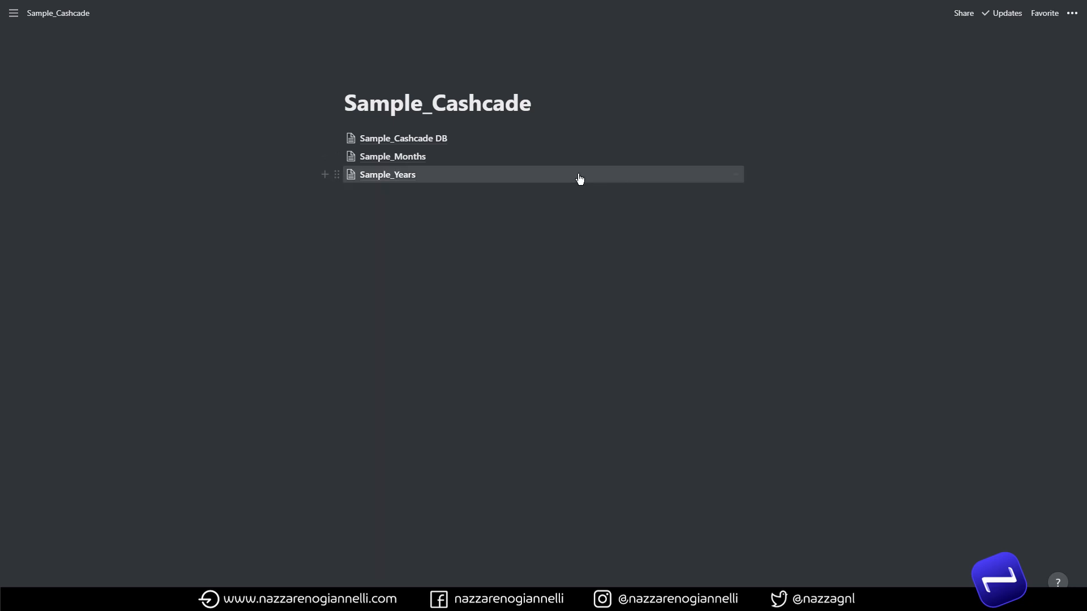
# Open the Sample_Cashcade DB page, rename its Name property to Transaction and narrow that column.
pyautogui.click(427, 146)
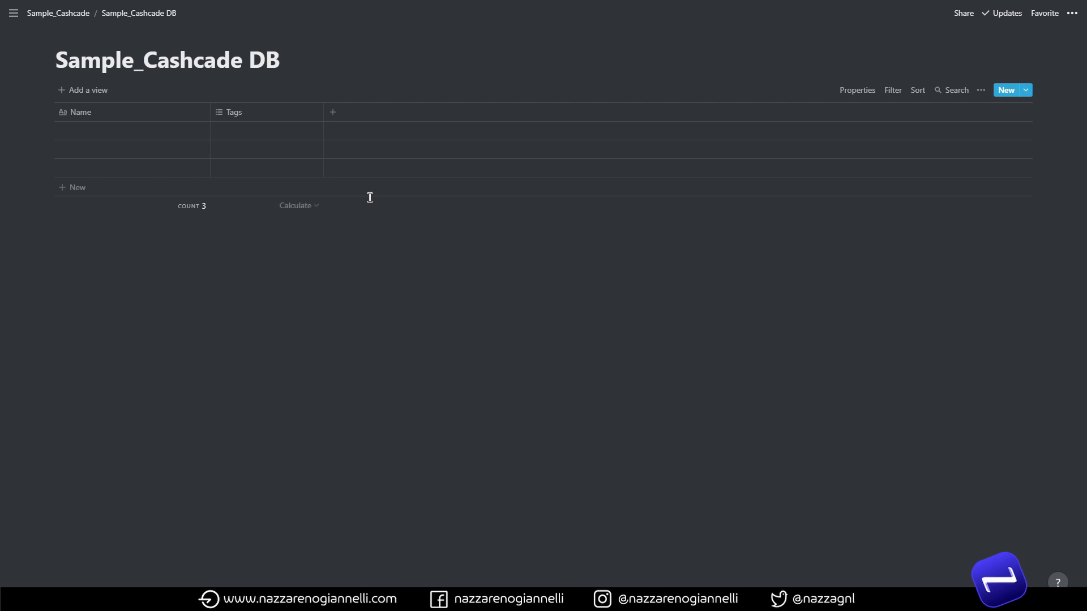
pyautogui.click(130, 119)
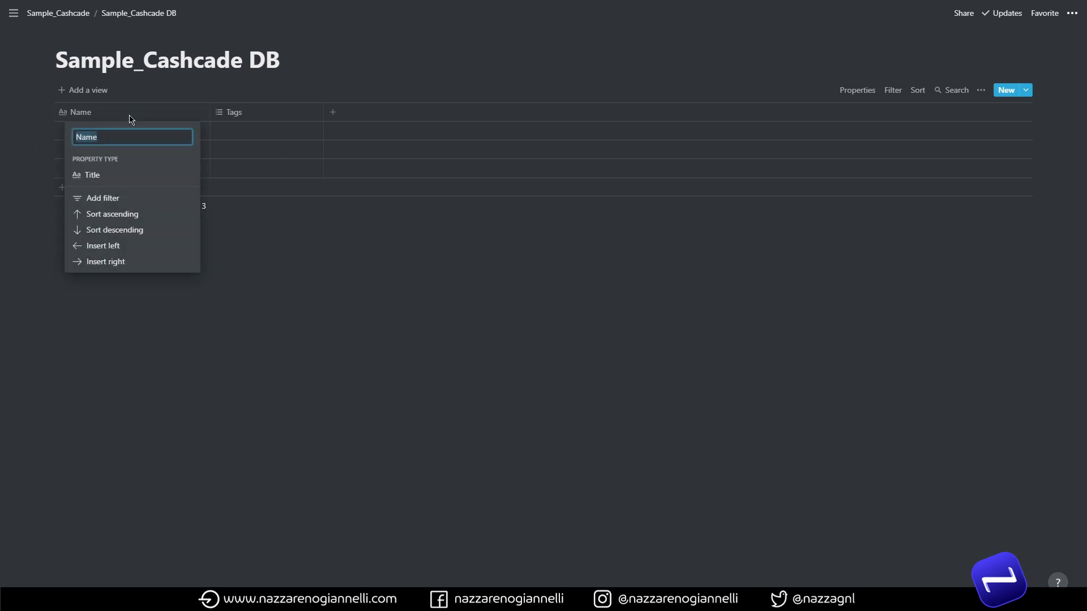
pyautogui.write('Transaction')
pyautogui.press('Return')
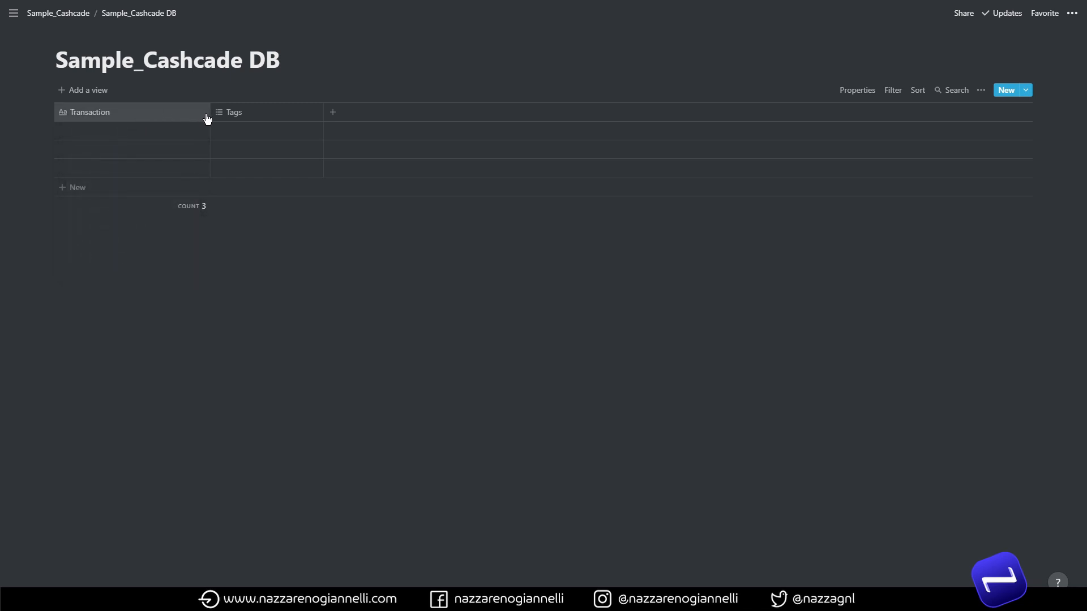
pyautogui.moveTo(208, 115); pyautogui.dragTo(150, 111)
# Convert the Tags property to a checkbox named Completed and place it before the Transaction column.
pyautogui.click(184, 112)
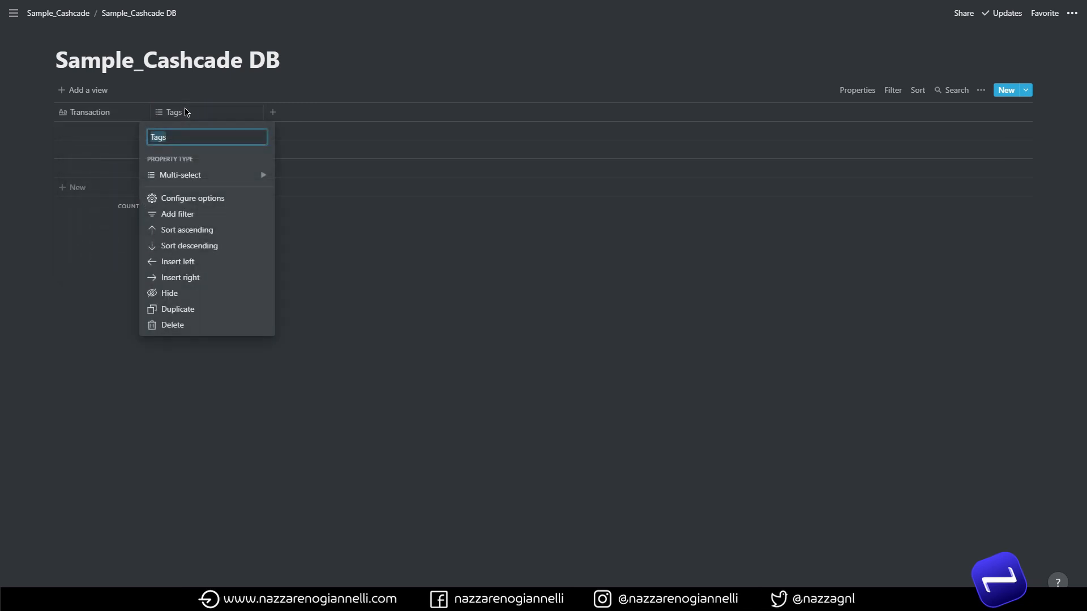
pyautogui.moveTo(211, 178)
pyautogui.click(287, 184)
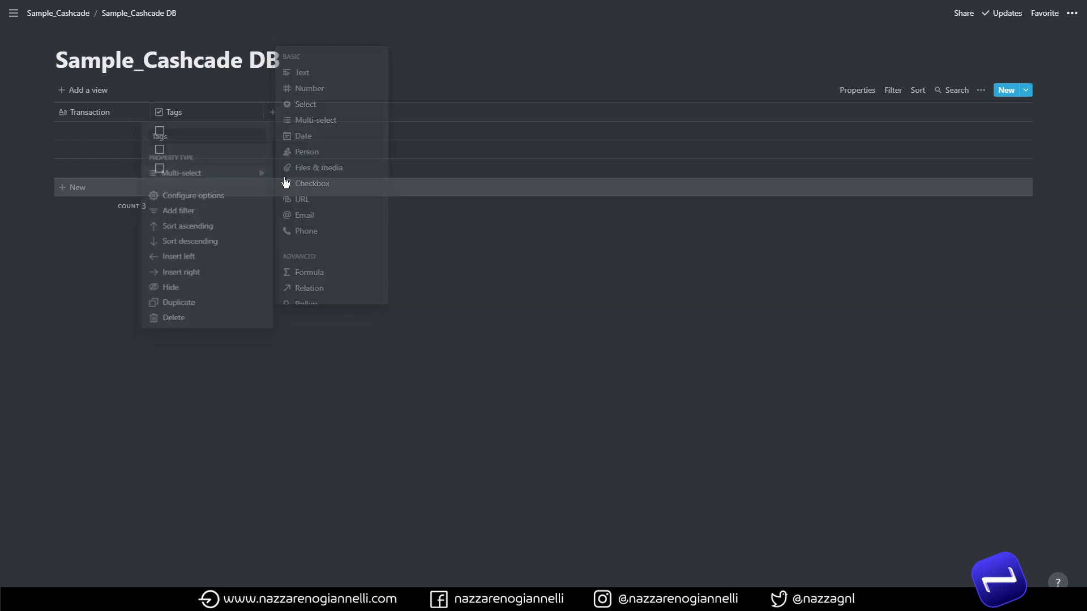
pyautogui.click(208, 120)
pyautogui.write('Co')
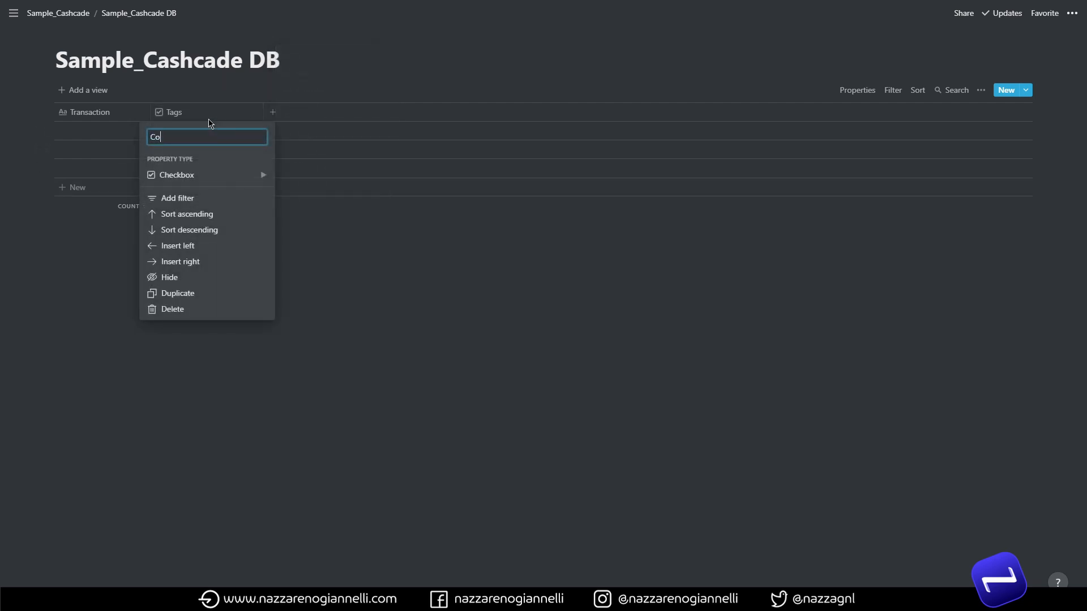
pyautogui.write('mpleted')
pyautogui.press('Return')
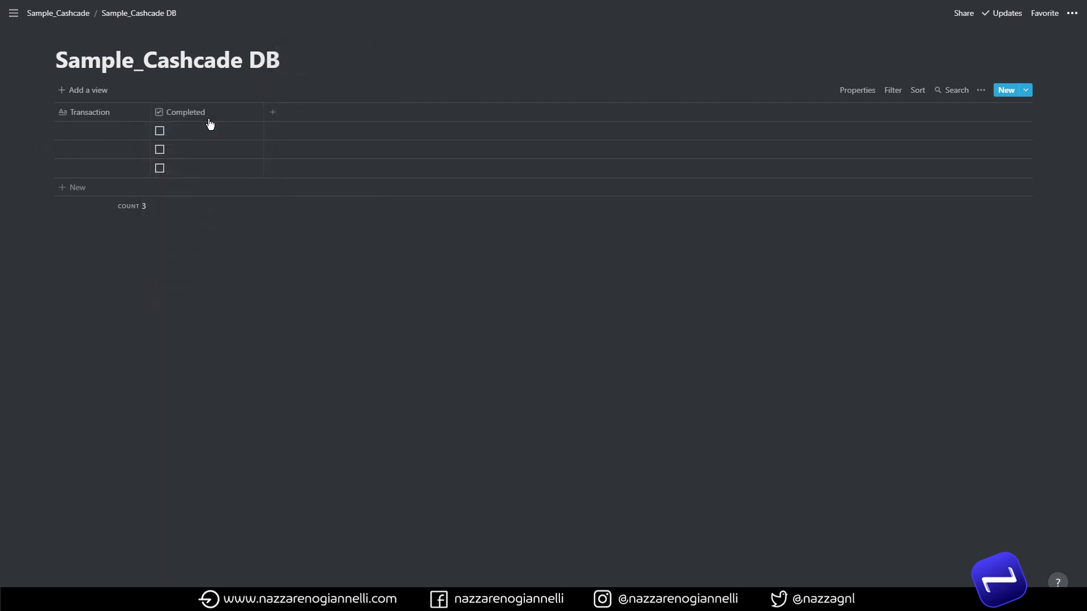
pyautogui.moveTo(262, 120); pyautogui.dragTo(98, 115)
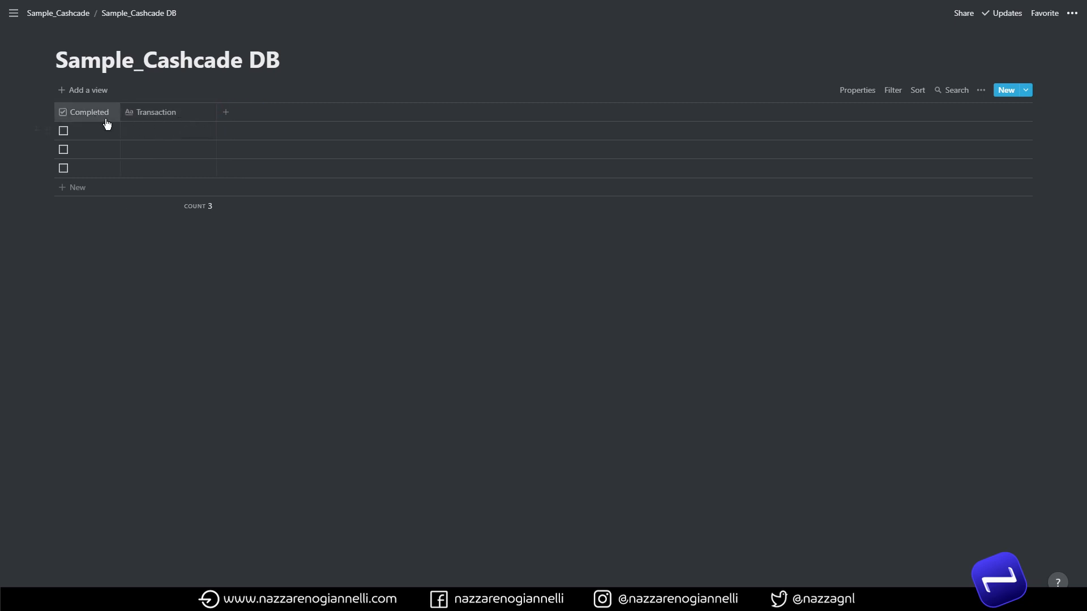
# Add a number property named Amount to Sample_Cashcade DB and format it as Euro.
pyautogui.click(228, 116)
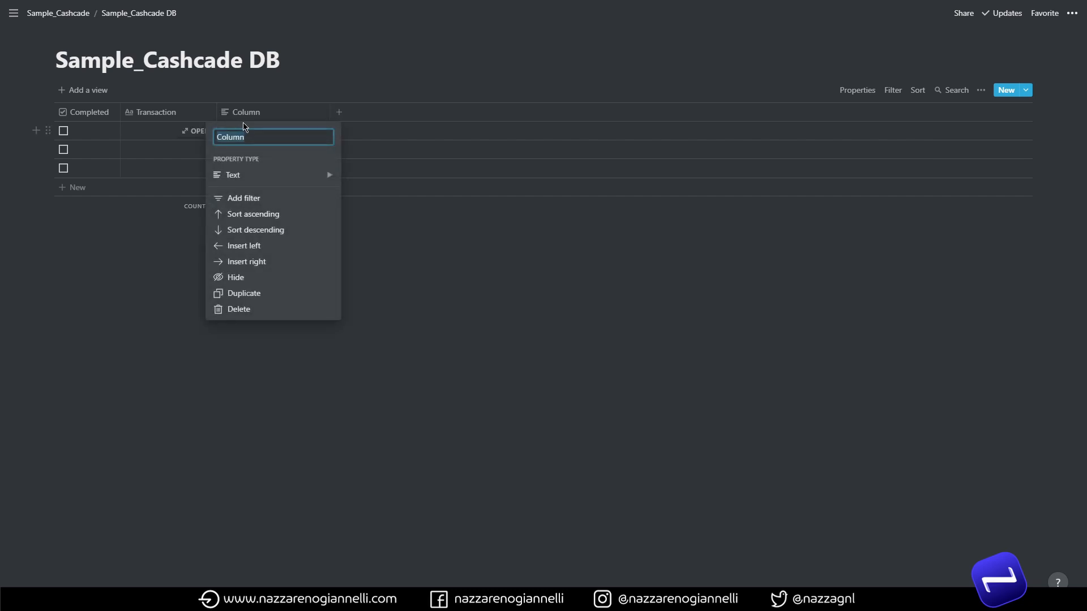
pyautogui.write('Am')
pyautogui.moveTo(282, 174)
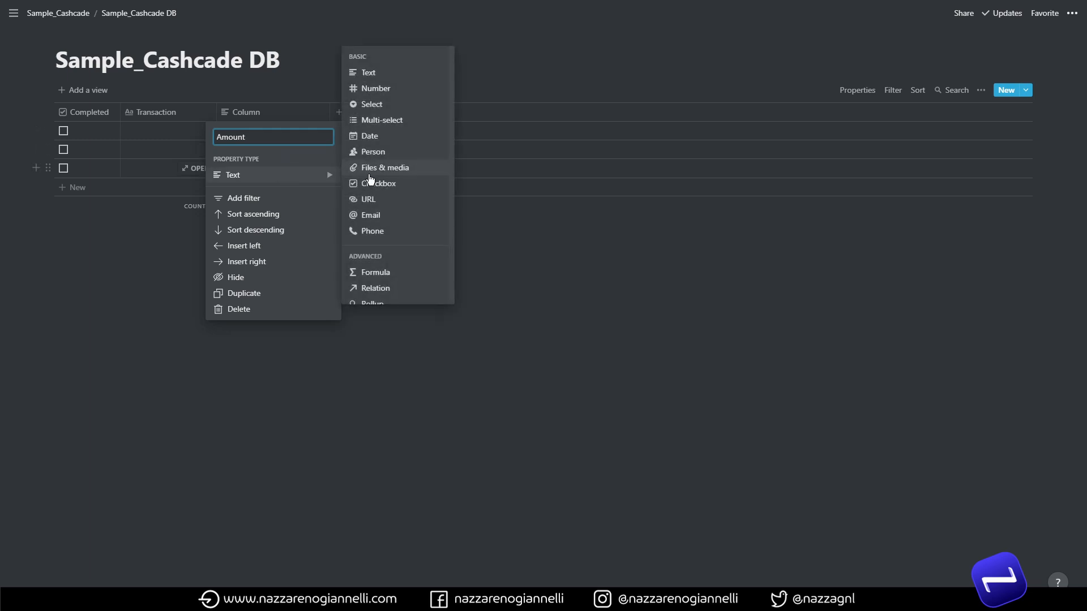
pyautogui.click(372, 89)
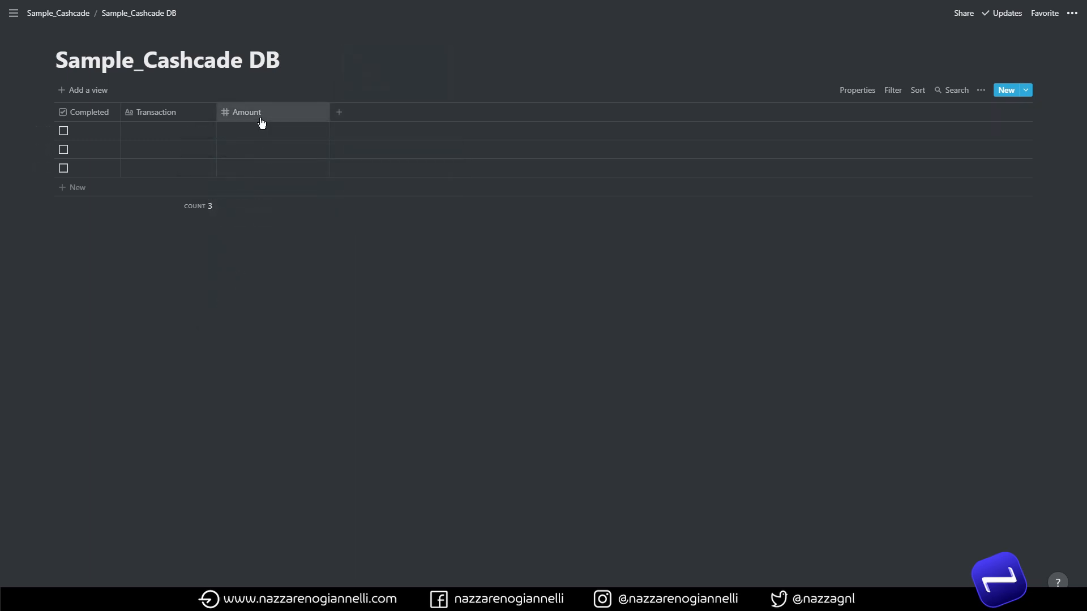
pyautogui.click(264, 130)
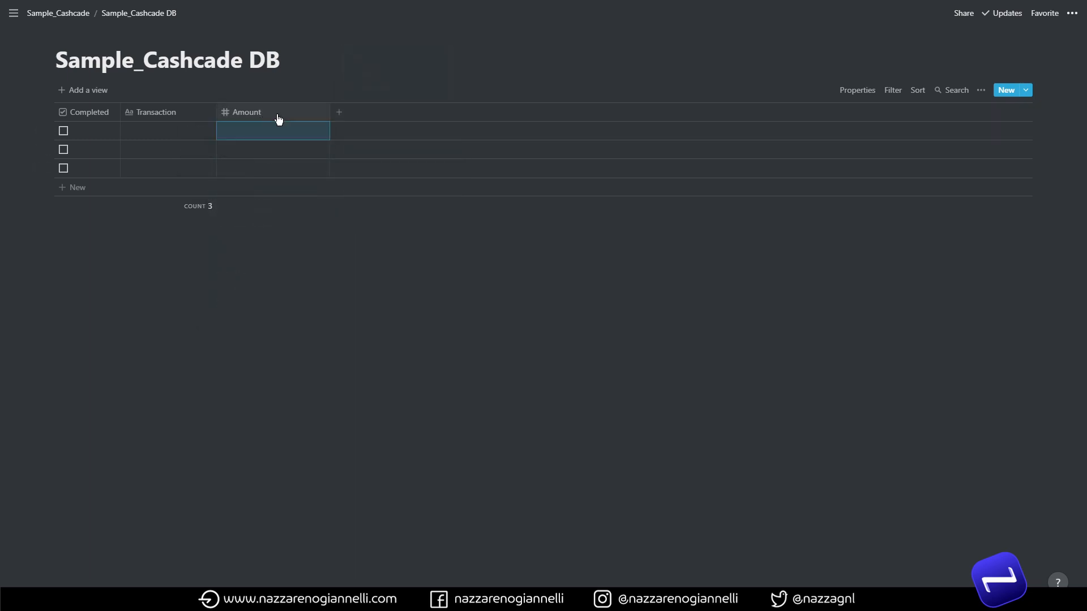
pyautogui.click(277, 117)
pyautogui.click(248, 198)
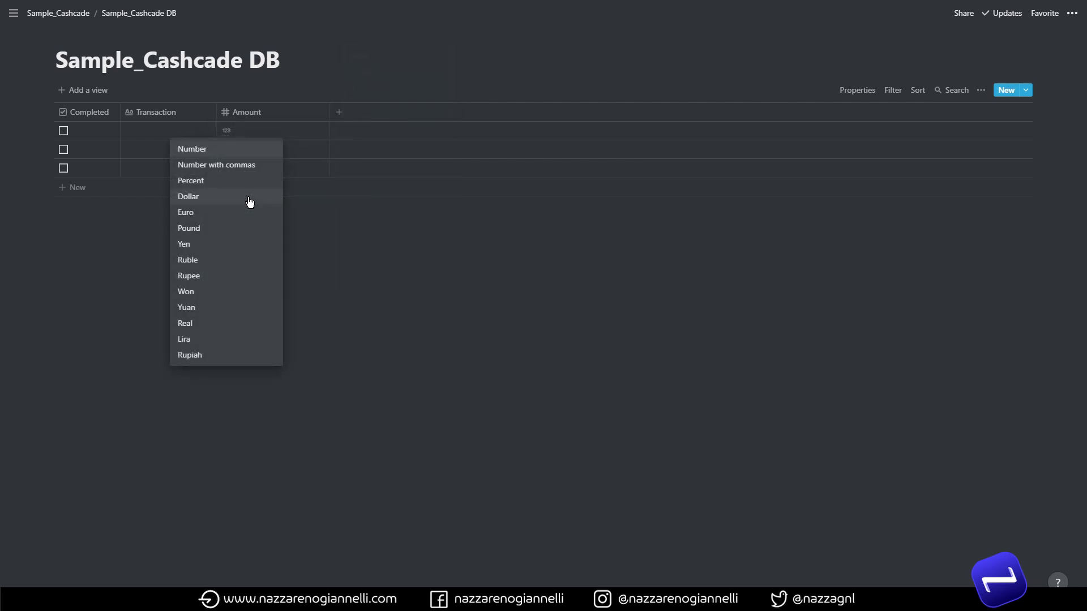
pyautogui.click(201, 218)
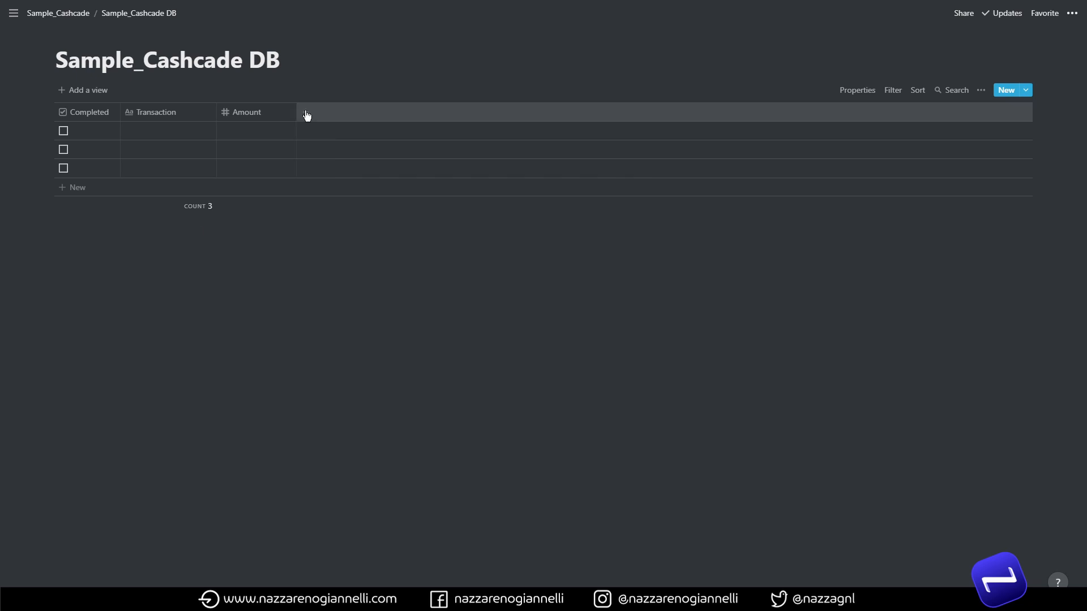
# Add a date property named Date after the Amount column.
pyautogui.click(305, 113)
pyautogui.write('Date')
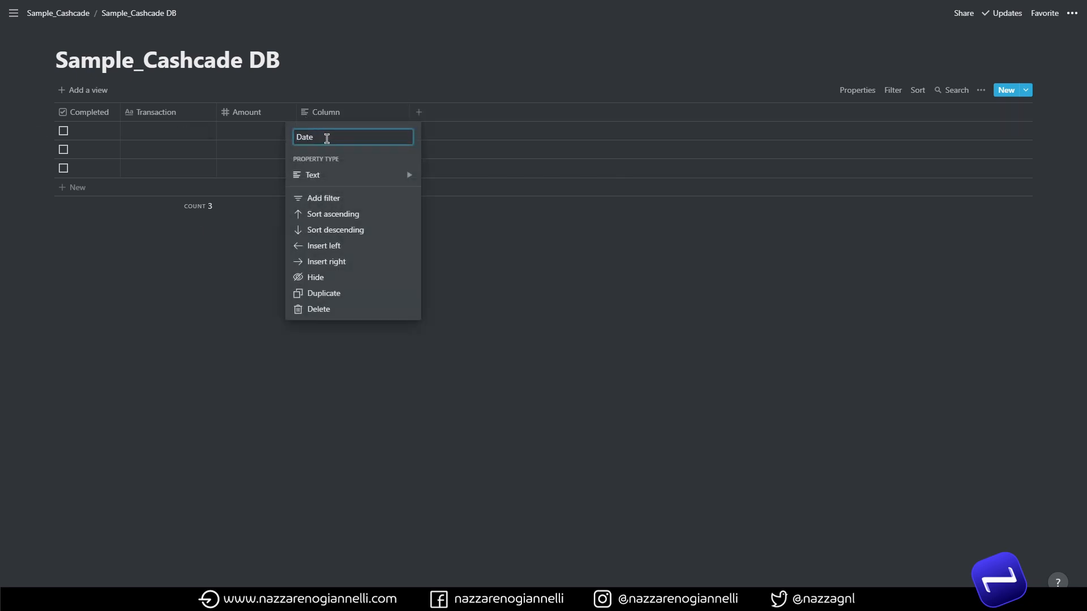
pyautogui.moveTo(354, 175)
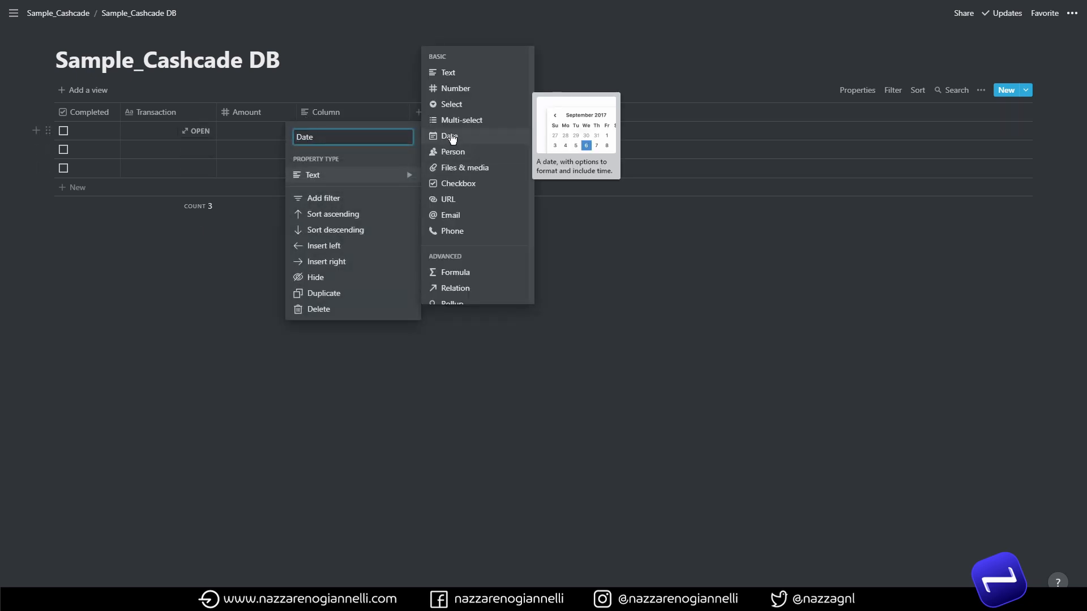
pyautogui.click(451, 137)
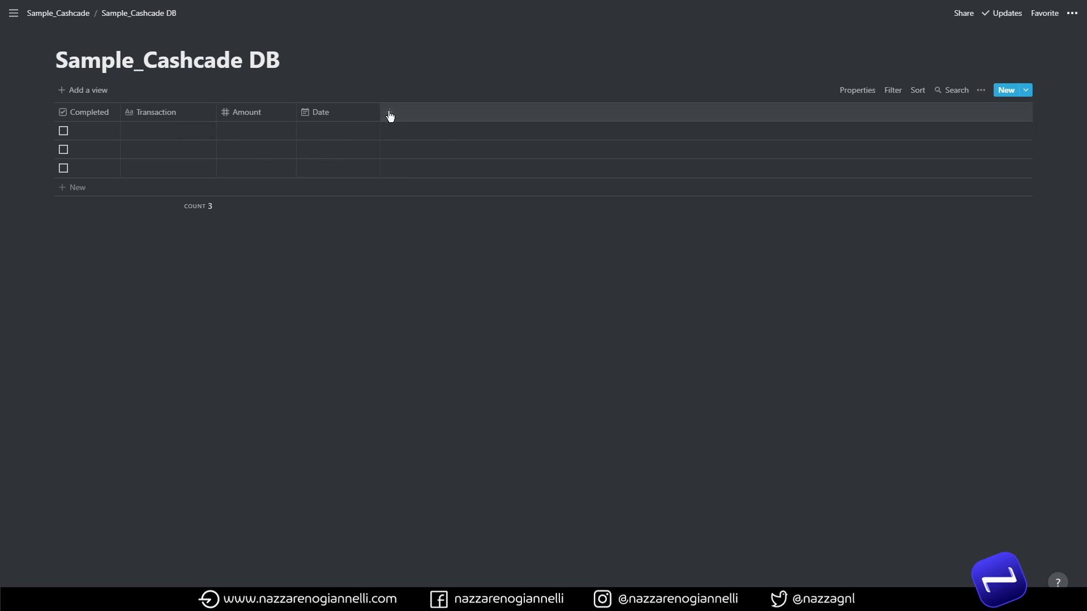
# Add a relation property after the Date column that links to the Sample_Months database.
pyautogui.click(390, 115)
pyautogui.moveTo(408, 176)
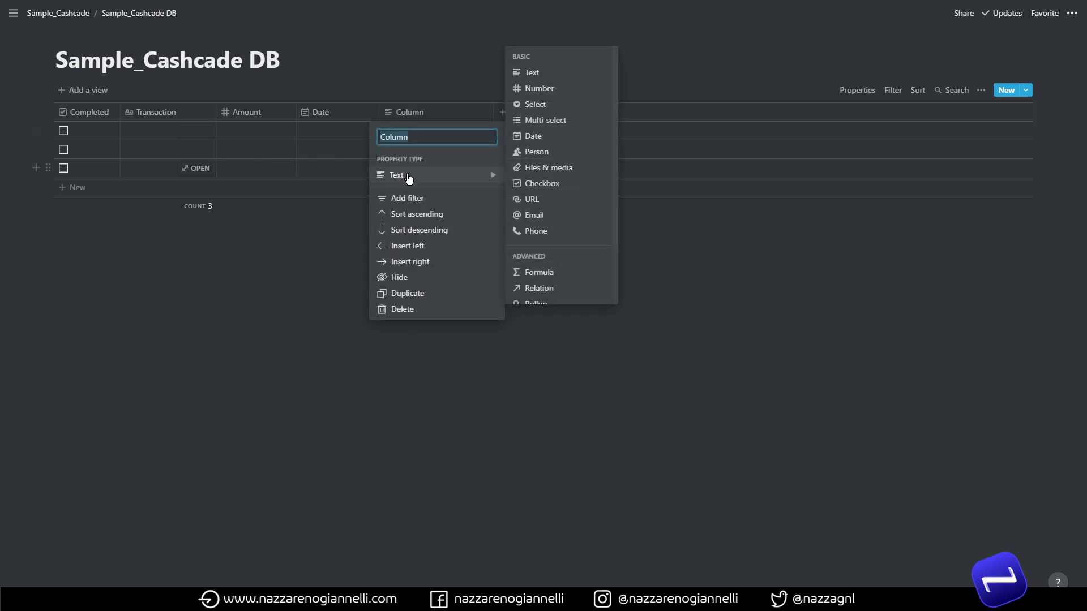
pyautogui.click(536, 290)
pyautogui.click(483, 309)
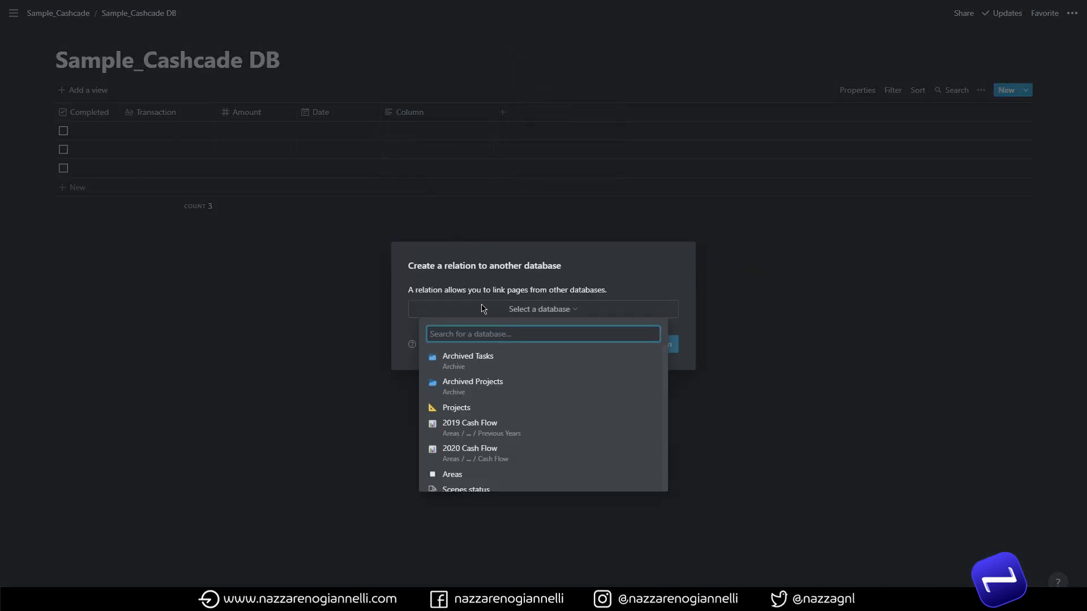
pyautogui.write('sample')
pyautogui.click(488, 382)
pyautogui.click(629, 346)
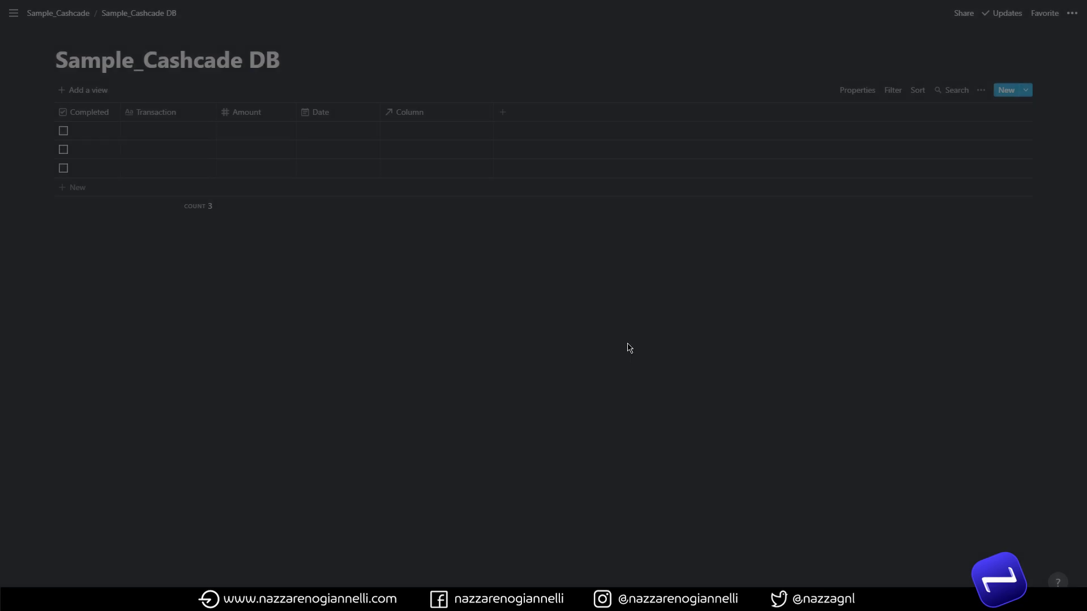
# Rename the new relation property after the Date column to Month.
pyautogui.click(429, 118)
pyautogui.write('Mop')
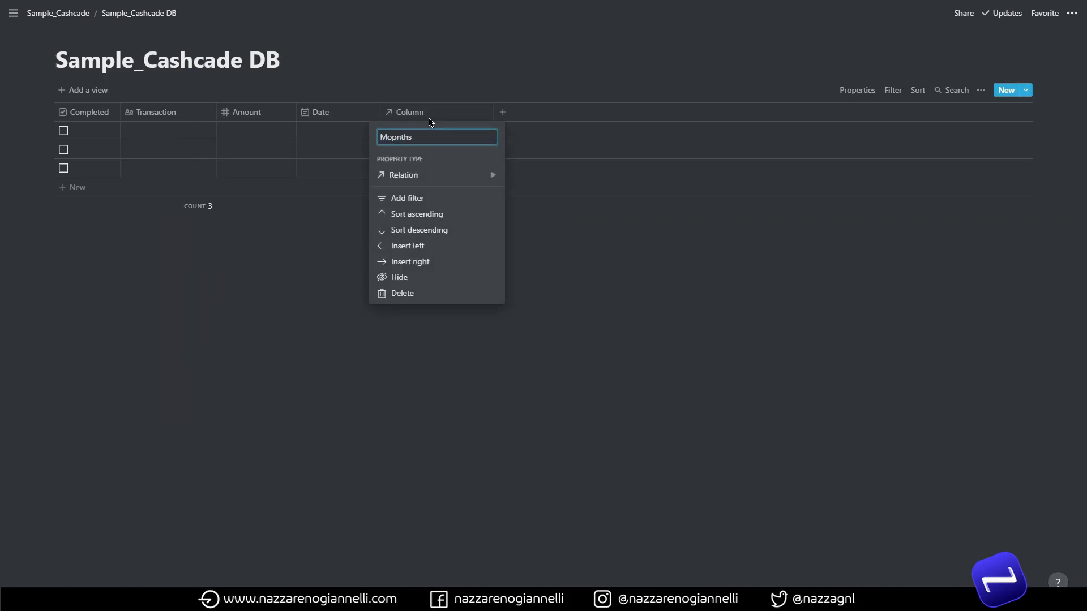
pyautogui.write('n')
pyautogui.hotkey('ctrl', 'BackSpace')
pyautogui.write('Mo')
pyautogui.press('Return')
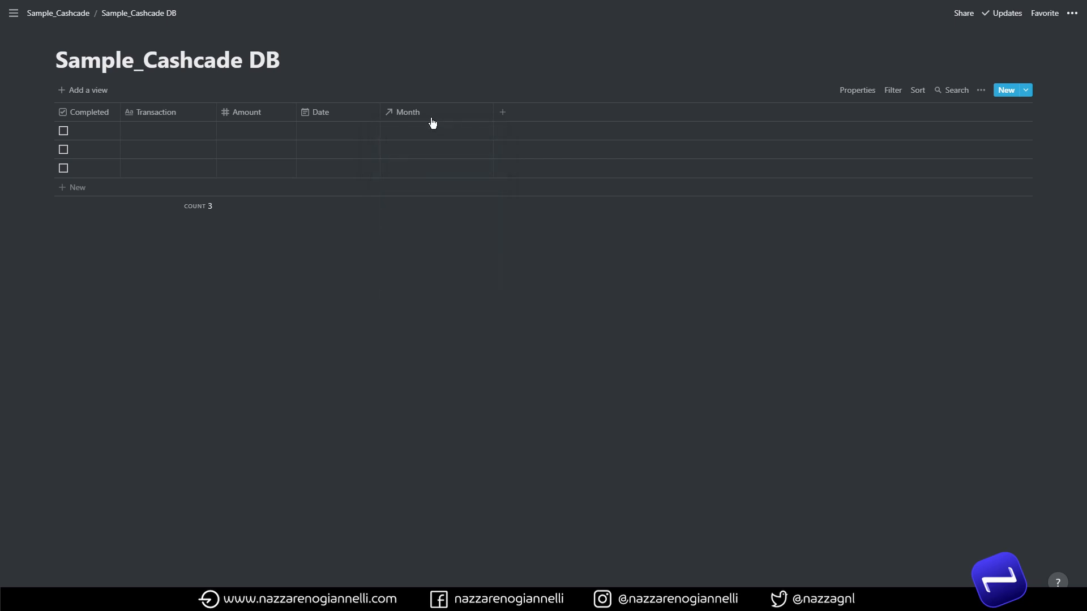
# Add a relation property after the Month column that links to the Sample_Years database.
pyautogui.click(503, 121)
pyautogui.moveTo(507, 177)
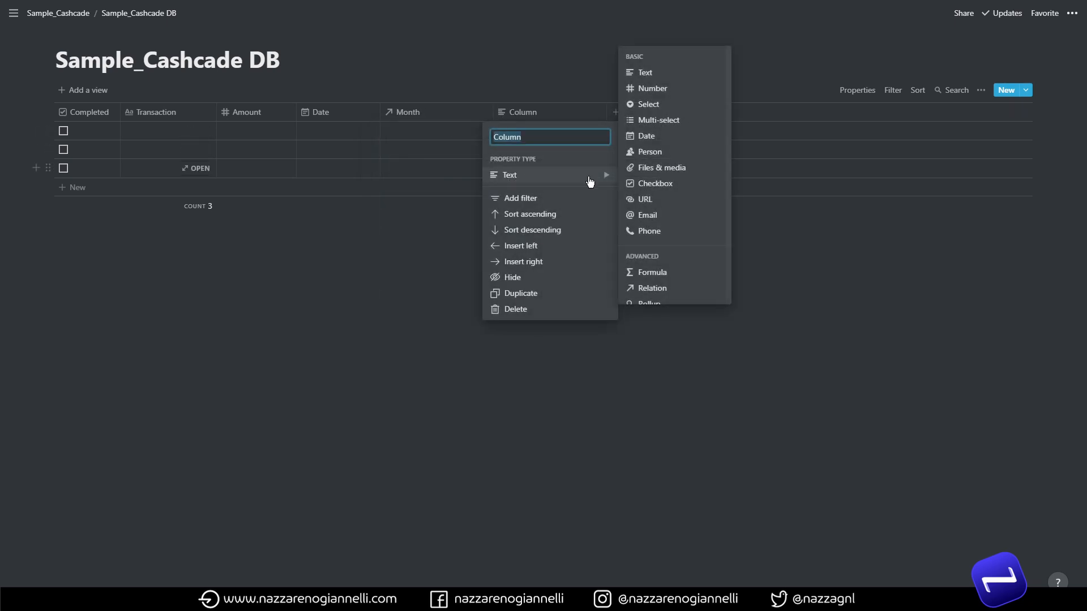
pyautogui.click(640, 290)
pyautogui.click(590, 306)
pyautogui.write('Year')
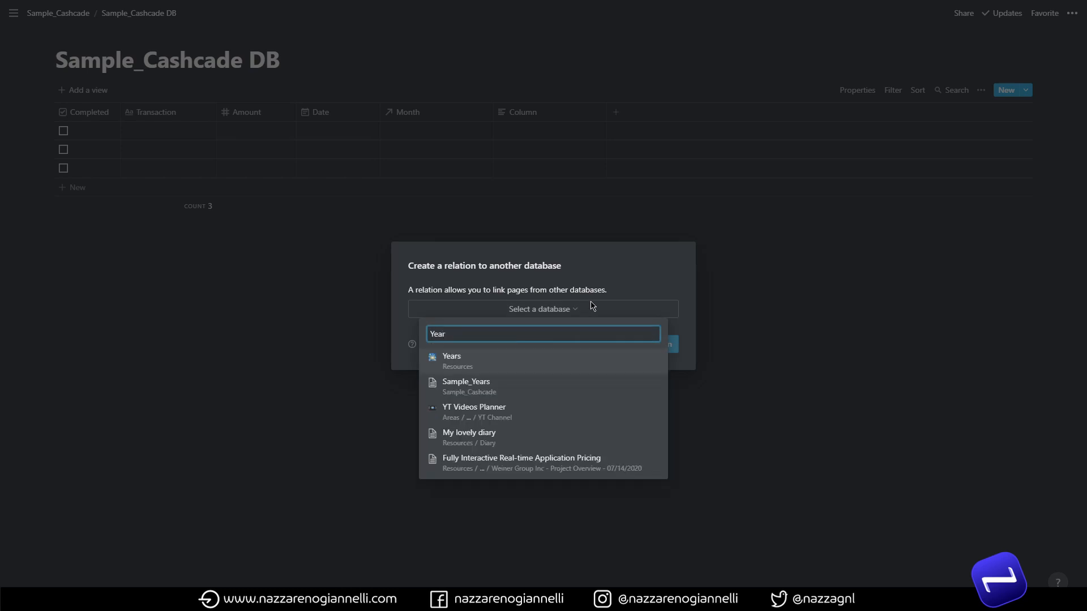
pyautogui.click(482, 389)
pyautogui.click(652, 348)
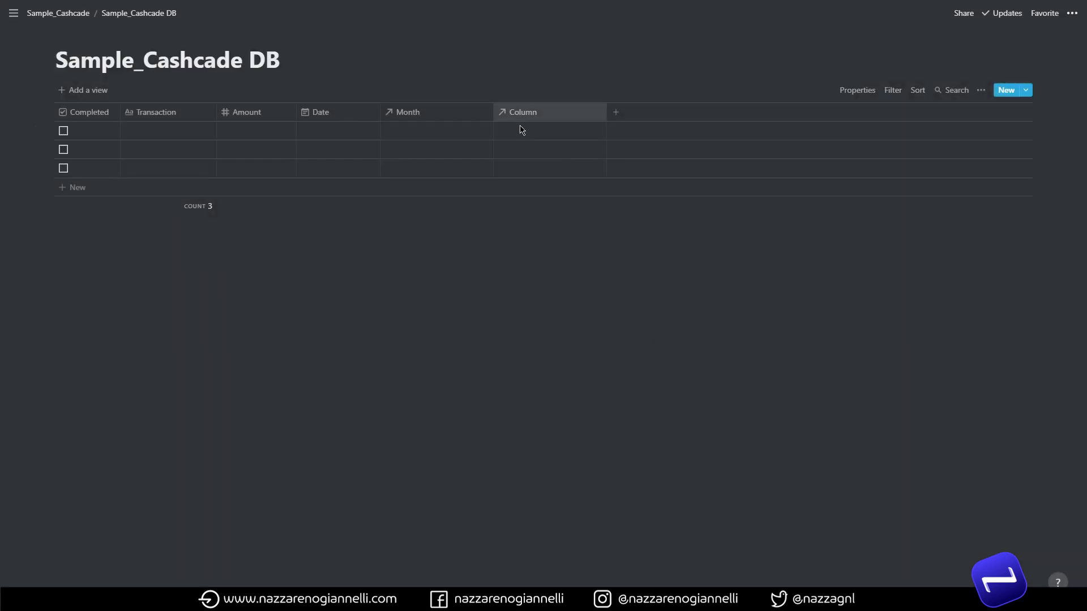
# Rename the relation property after the Month column to Year and narrow the Month and Year columns.
pyautogui.click(521, 116)
pyautogui.write('Year')
pyautogui.click(588, 91)
pyautogui.moveTo(606, 117); pyautogui.dragTo(454, 114)
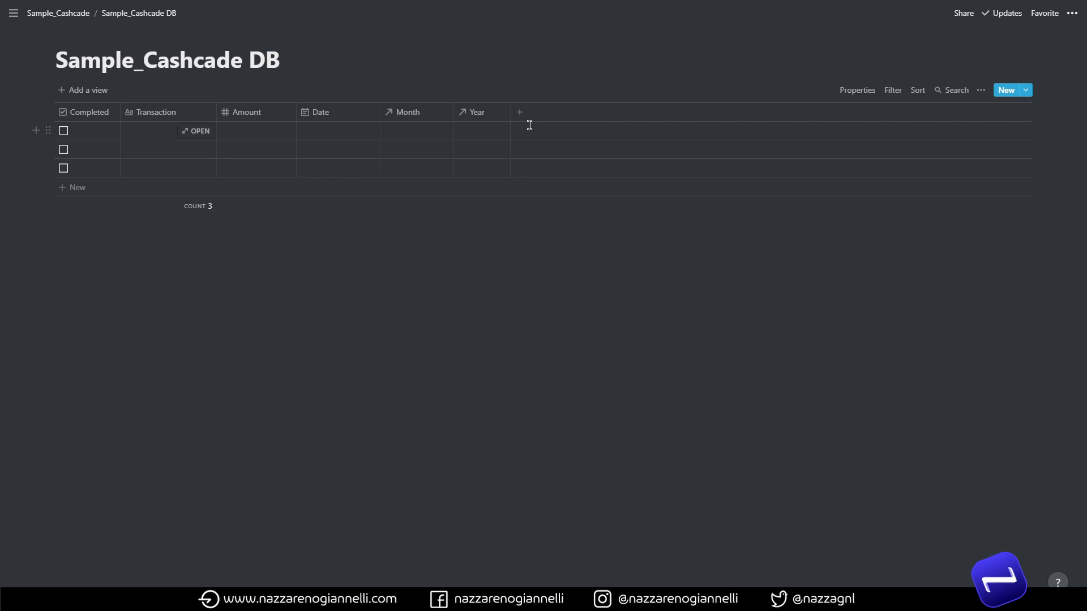
# Add a select property named Category after the Year column.
pyautogui.click(521, 116)
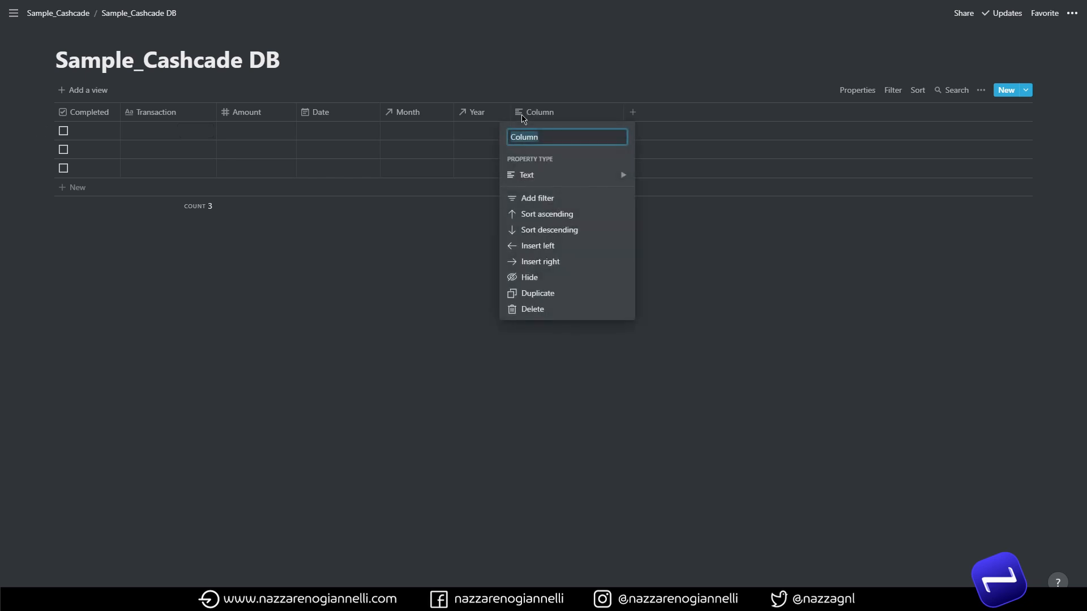
pyautogui.write('Category')
pyautogui.moveTo(548, 173)
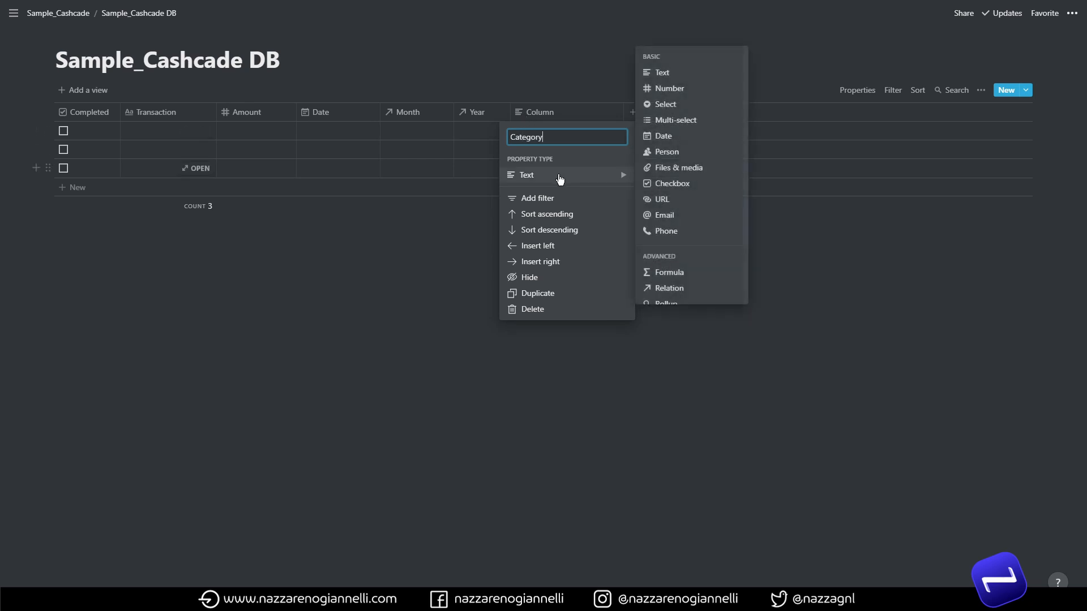
pyautogui.click(659, 106)
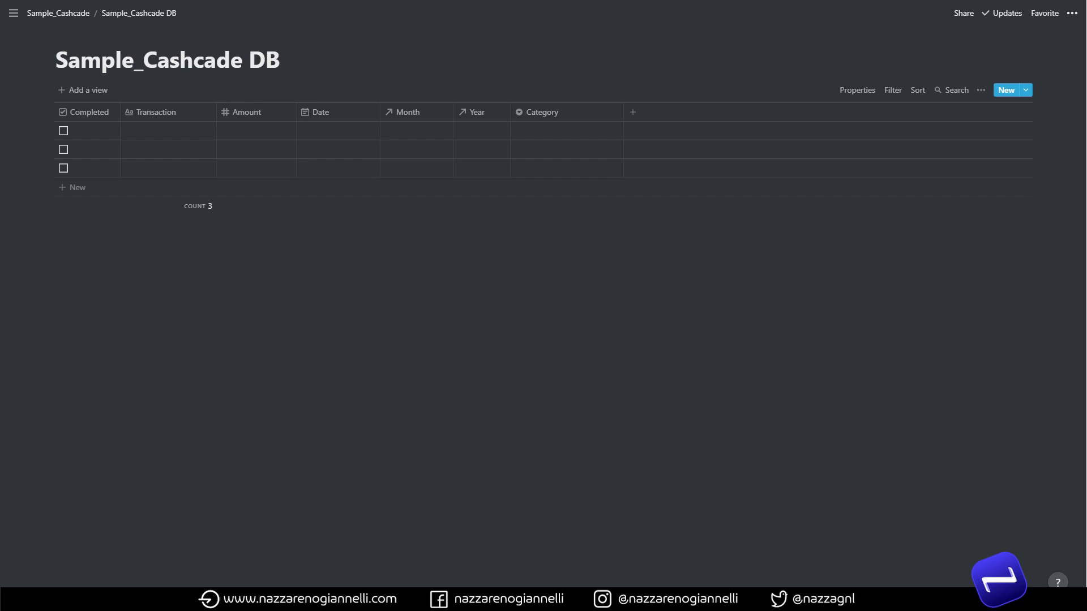
# Create the Category options Base Income and Passive Income from the first row's cell.
pyautogui.click(545, 134)
pyautogui.write('Ba')
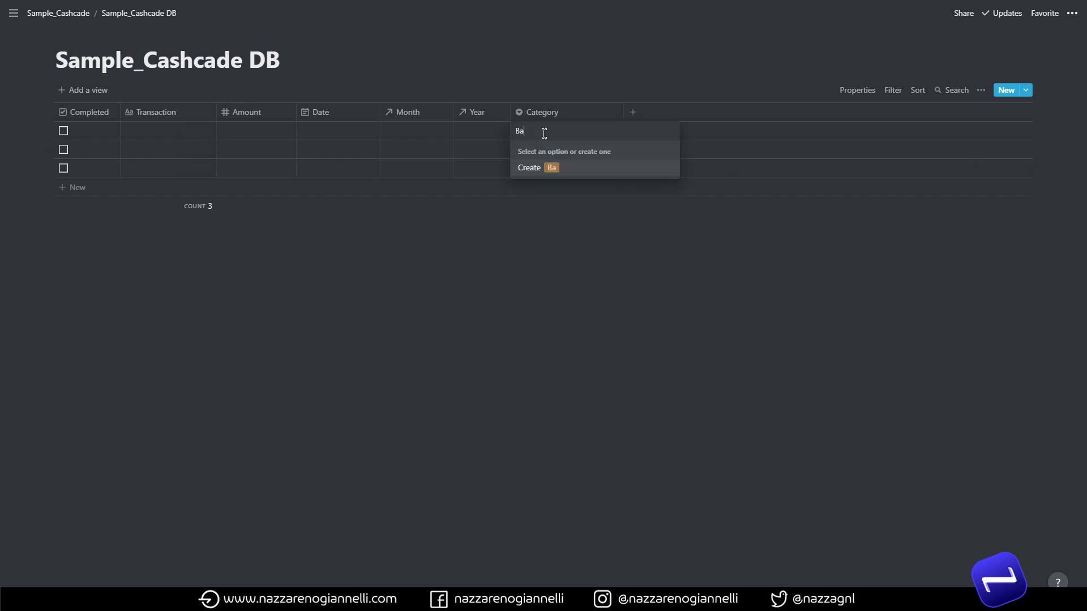
pyautogui.write('se Invcome')
pyautogui.click(545, 158)
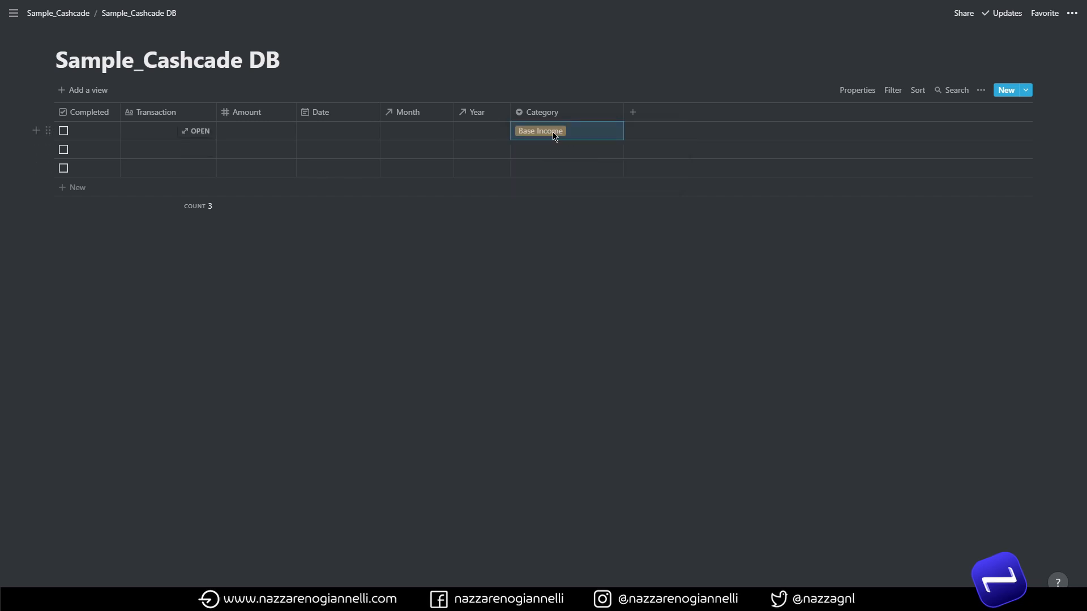
pyautogui.click(567, 135)
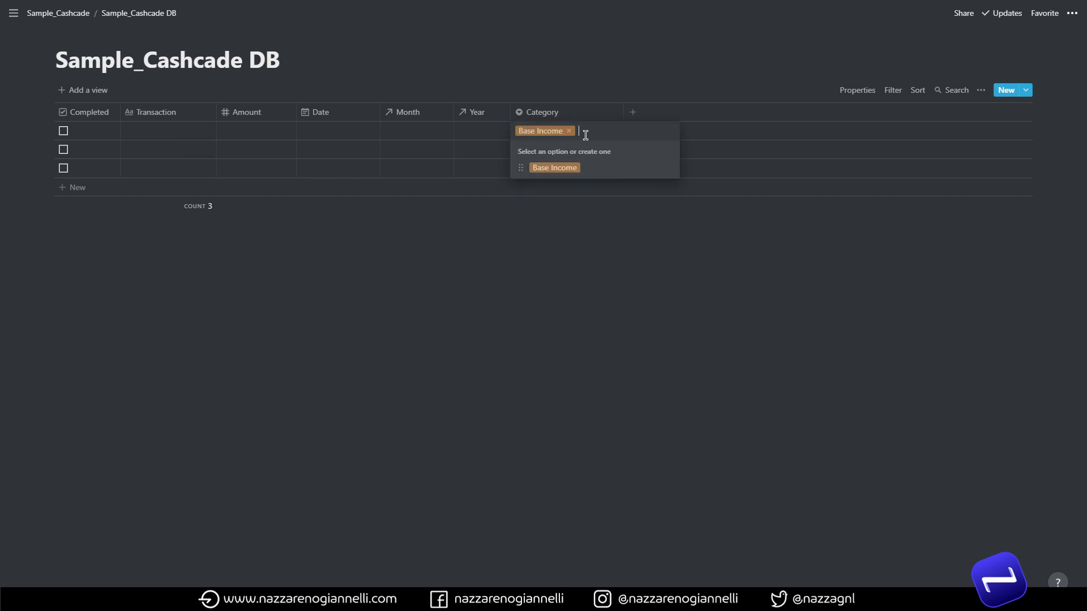
pyautogui.write('Passive Income')
pyautogui.press('Return')
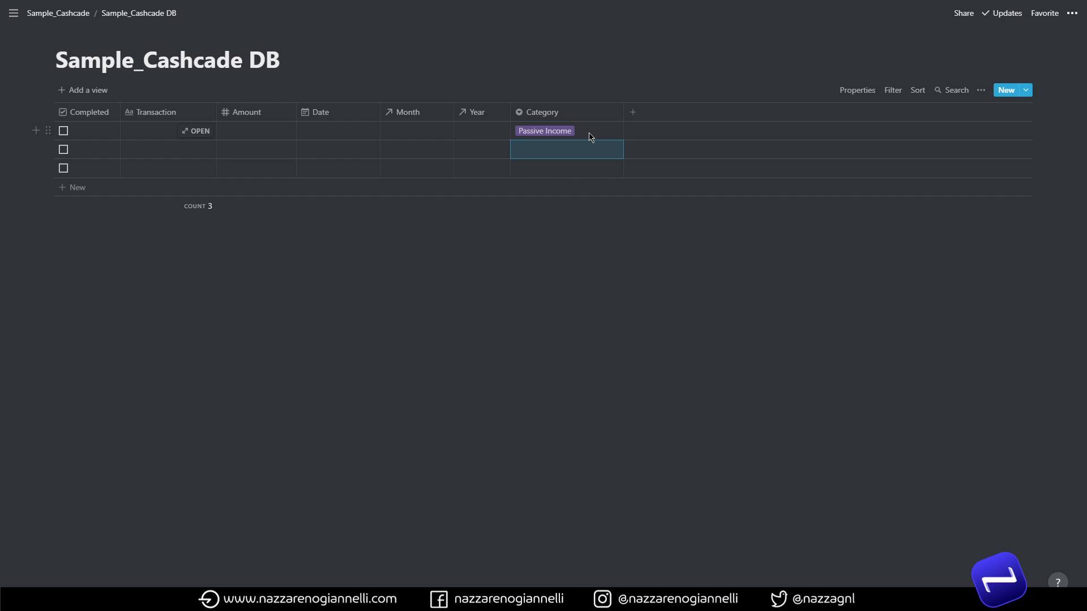
# Create the Category options Recurring Expense and Subscriotion from the first row's cell.
pyautogui.click(589, 133)
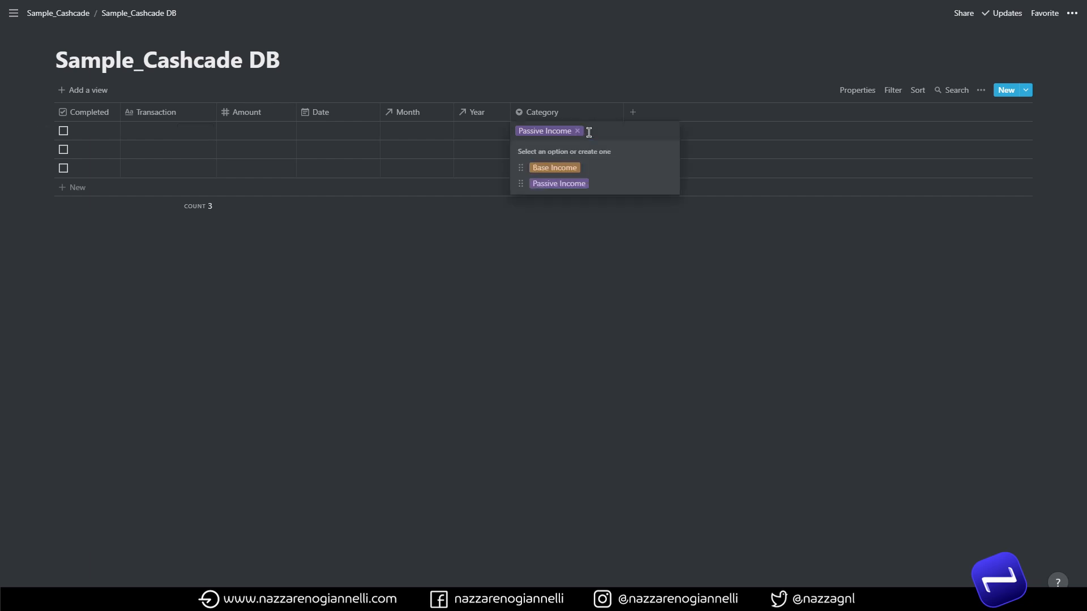
pyautogui.write('Recu')
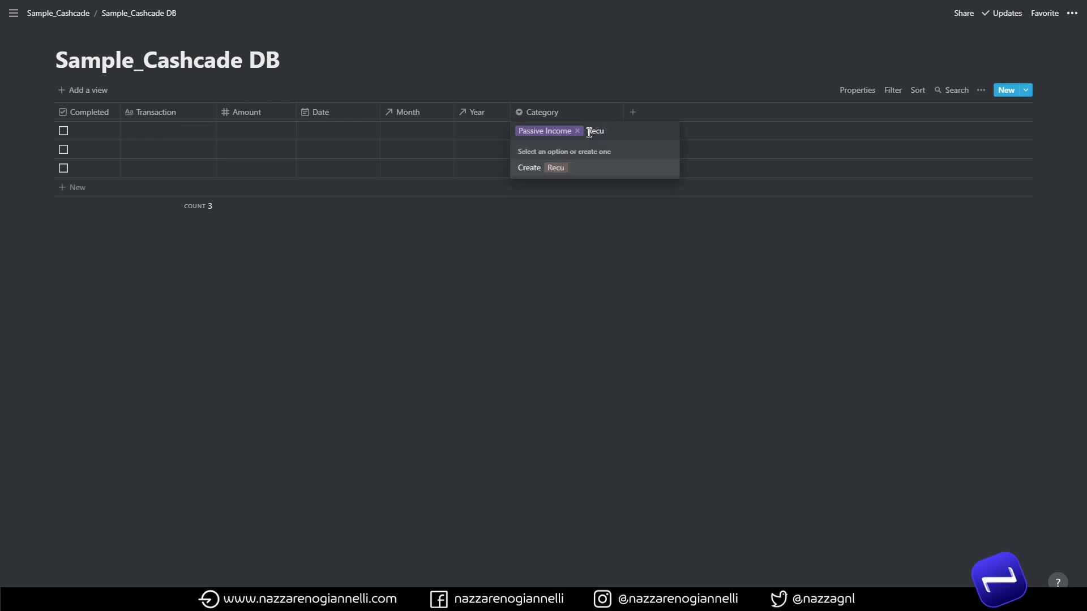
pyautogui.write('rring Expense')
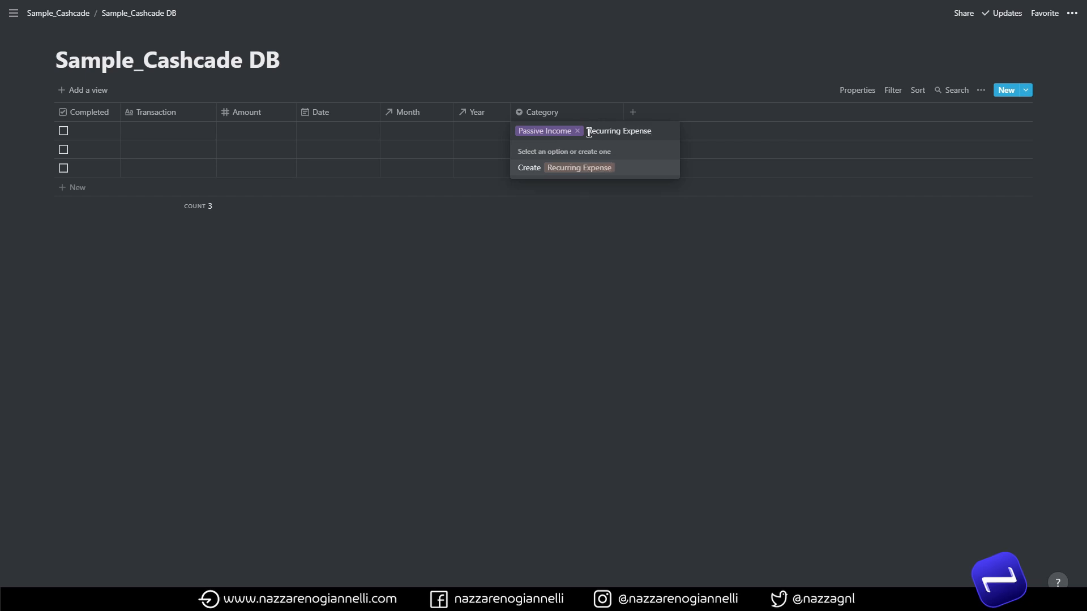
pyautogui.press('Return')
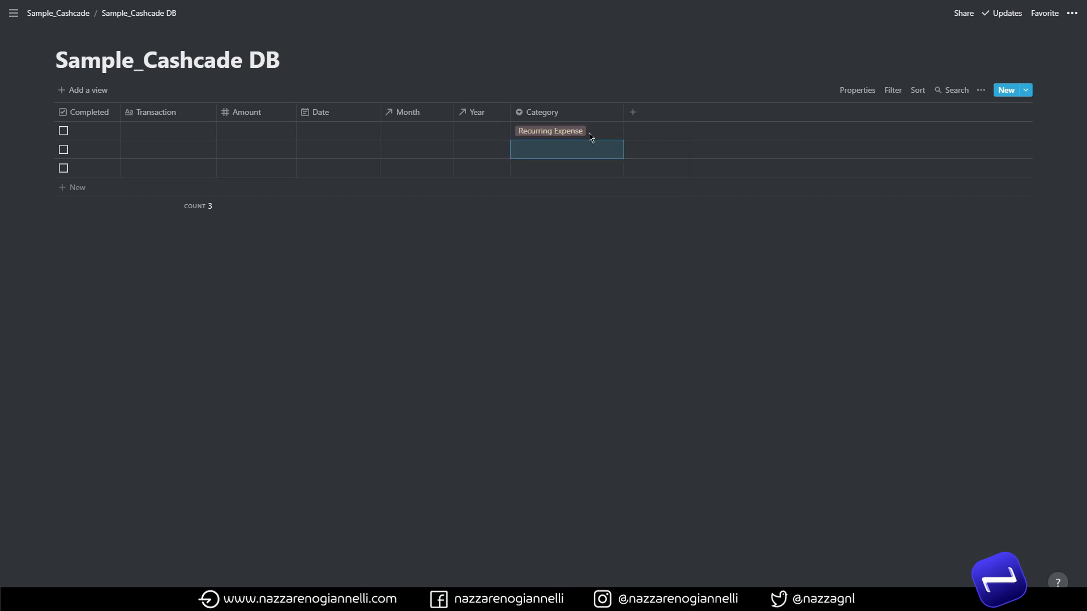
pyautogui.click(591, 136)
pyautogui.write('Sub')
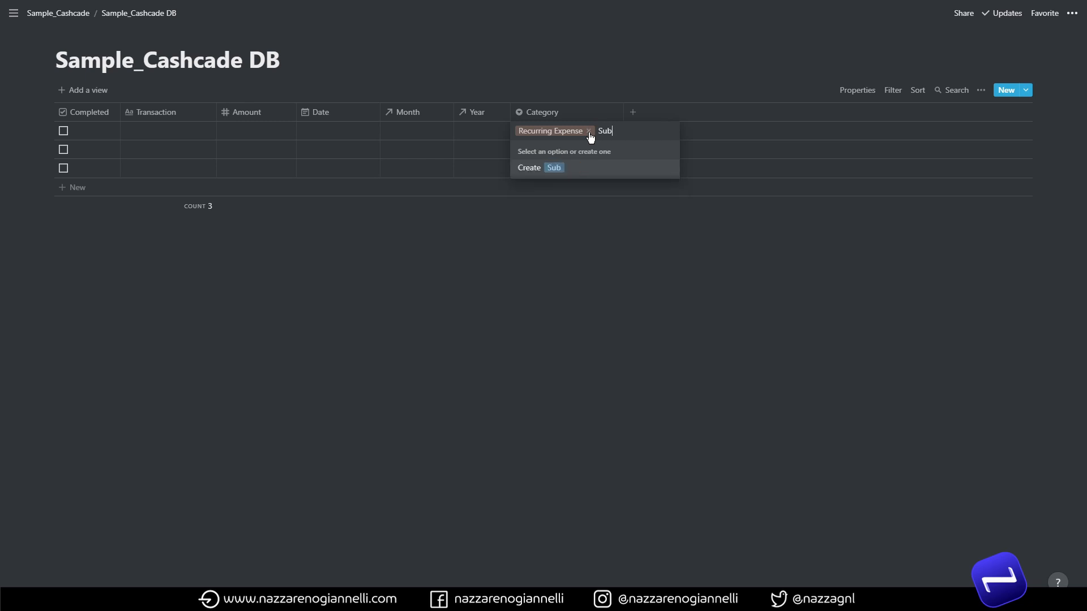
pyautogui.write('scriotion')
pyautogui.press('Return')
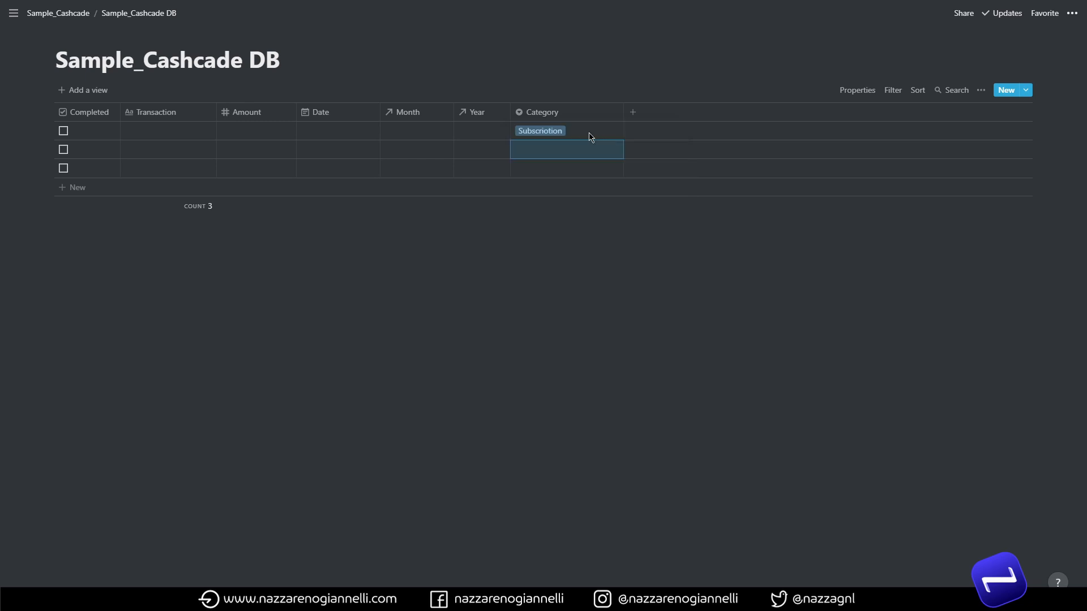
# Create the Category options Bills and Taxes from the first row's cell.
pyautogui.click(590, 136)
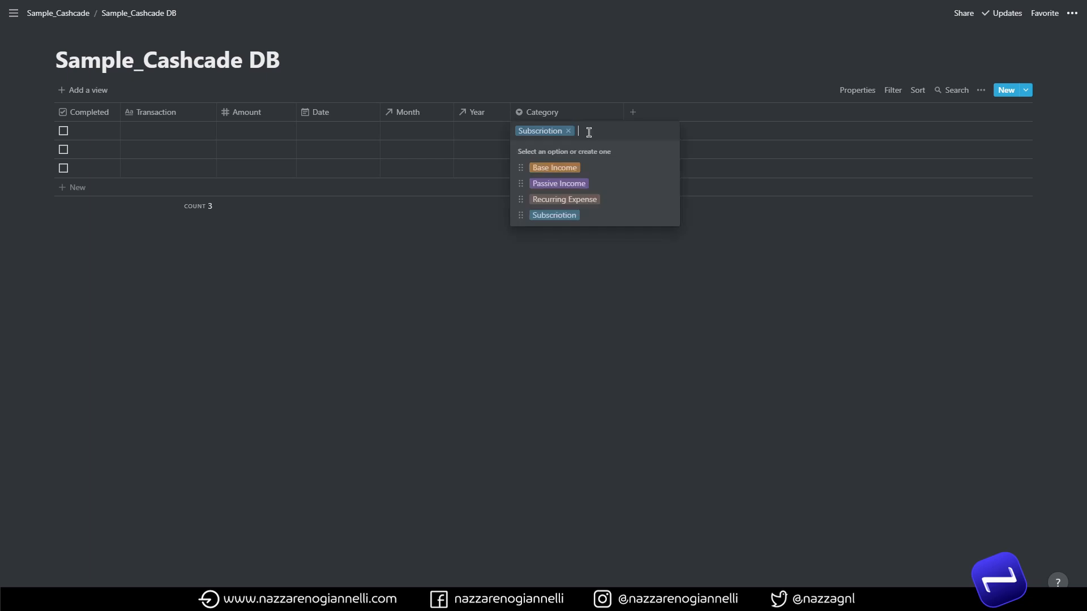
pyautogui.write('Bills')
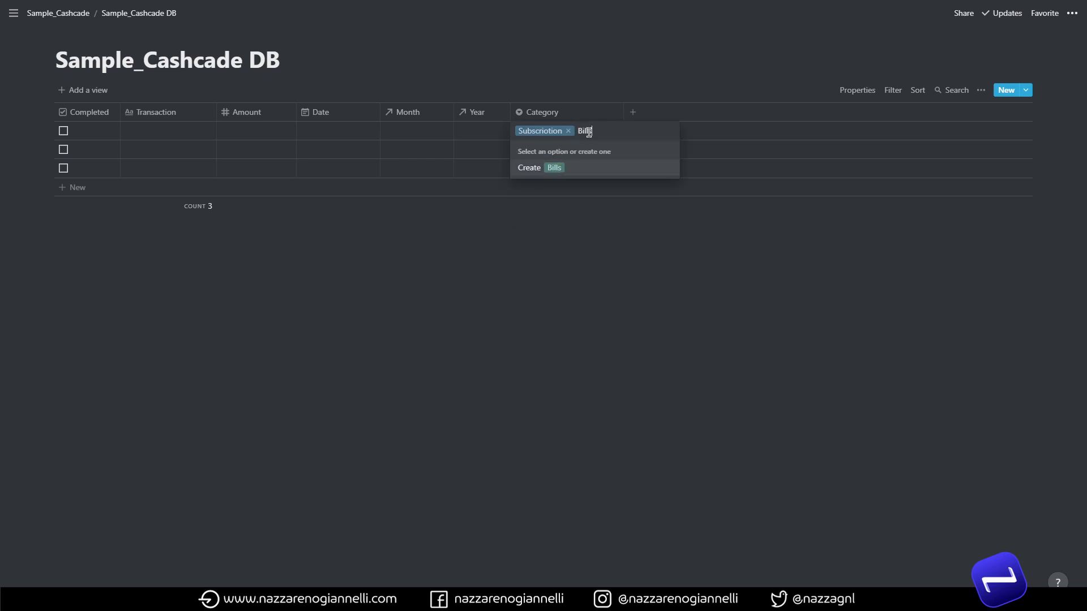
pyautogui.press('Return')
pyautogui.click(588, 132)
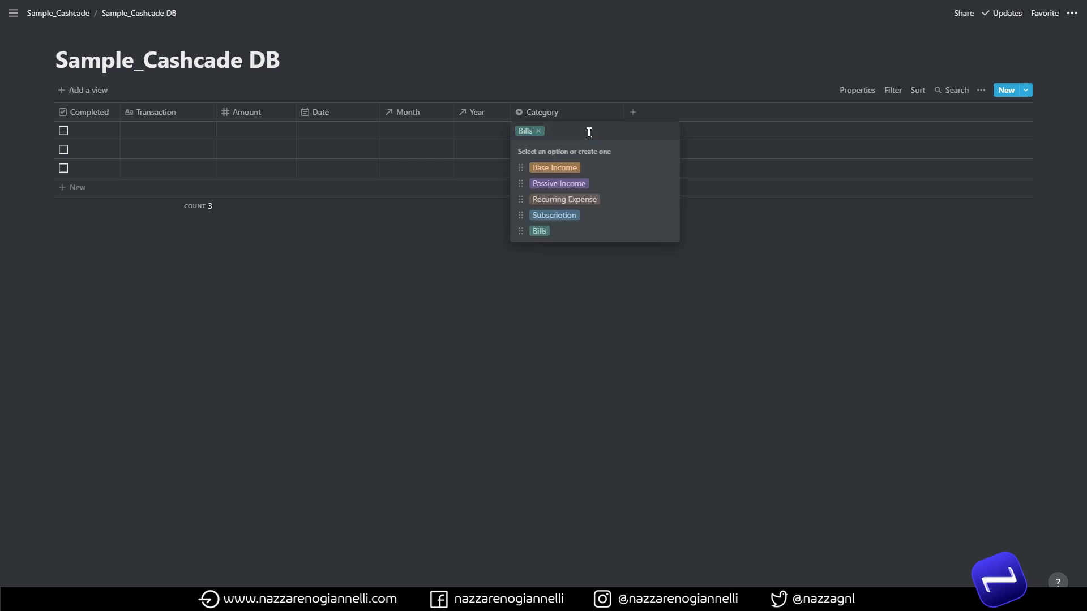
pyautogui.write('Taxes')
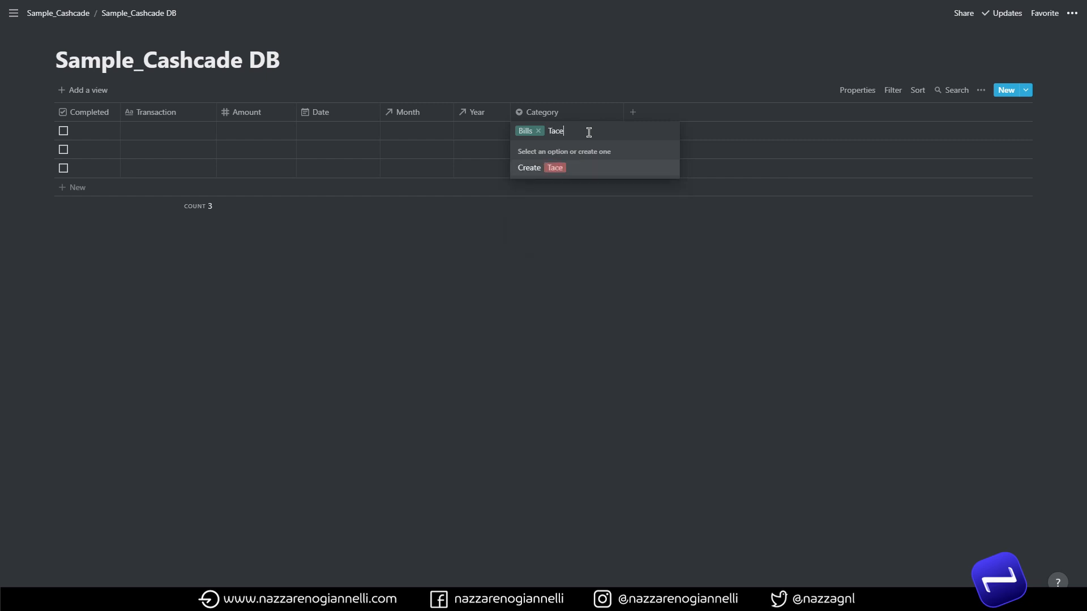
pyautogui.press('Return')
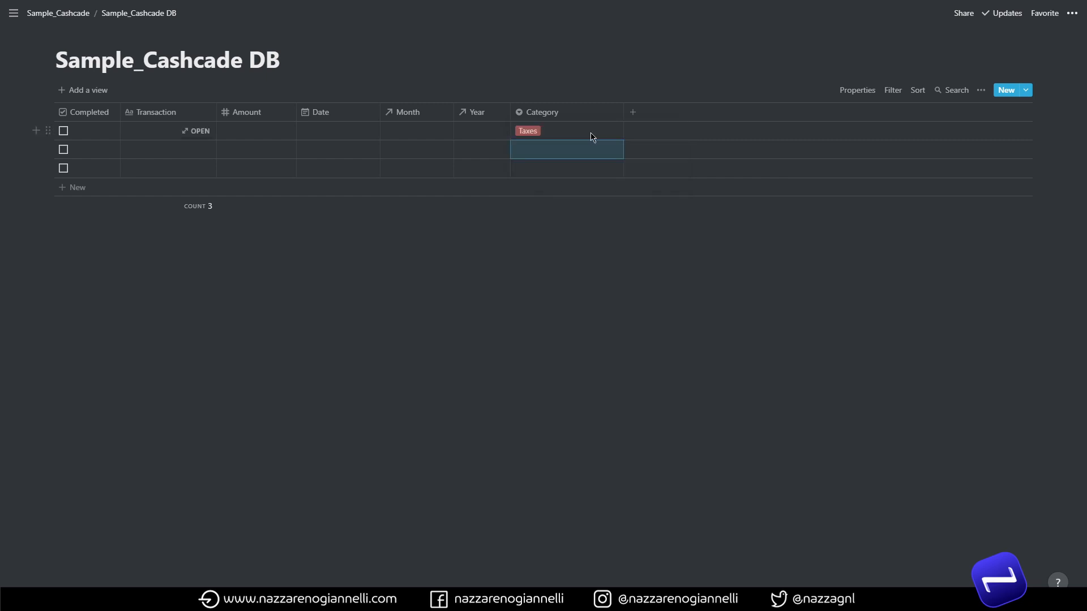
# Set the colour of the Base Income and Passive Income category options to green.
pyautogui.click(586, 131)
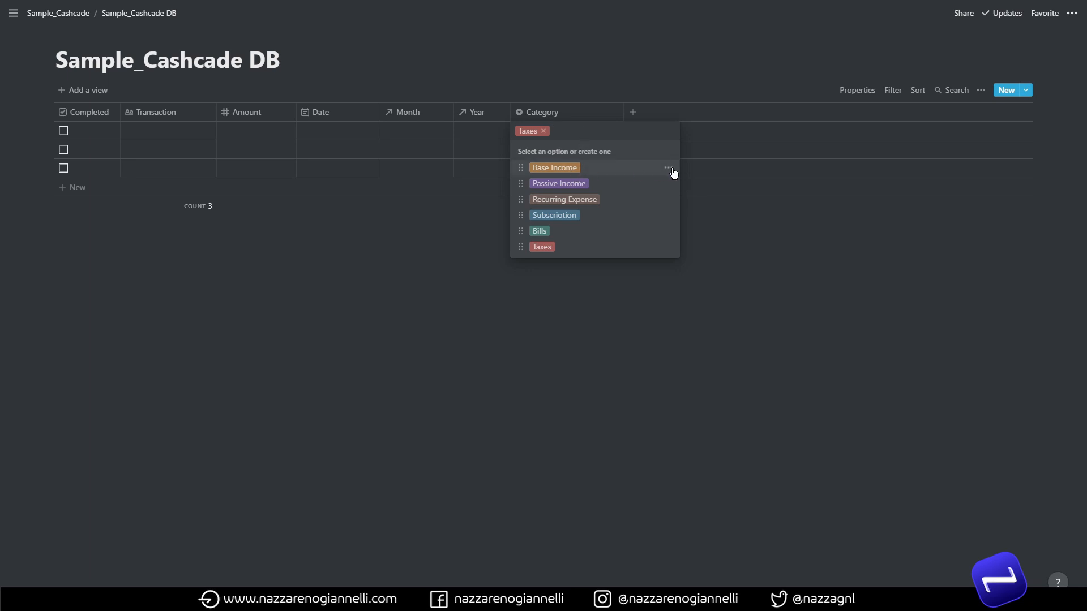
pyautogui.click(669, 168)
pyautogui.click(661, 336)
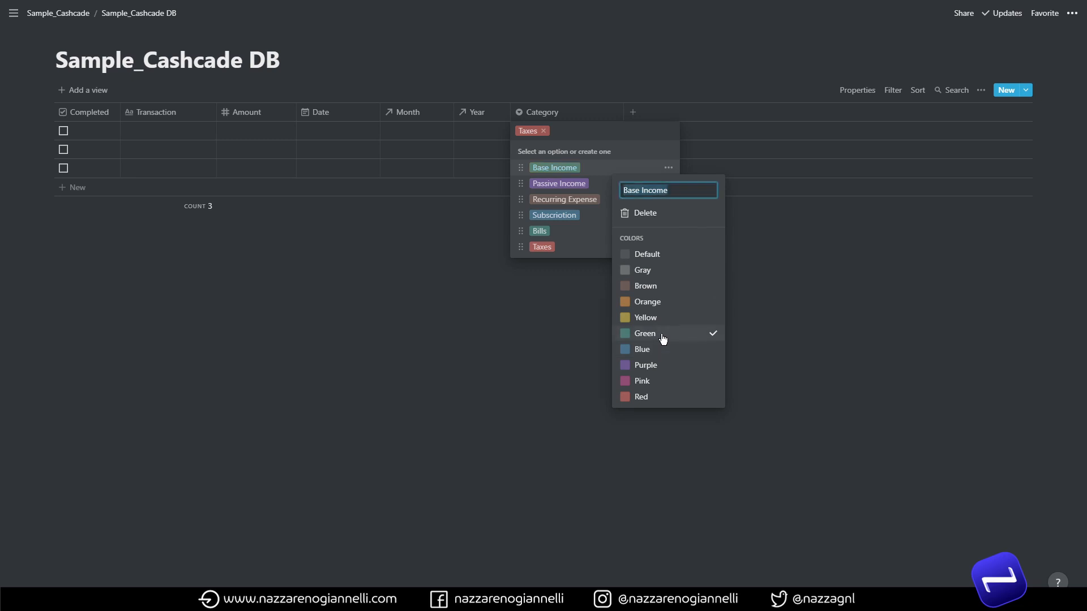
pyautogui.click(586, 201)
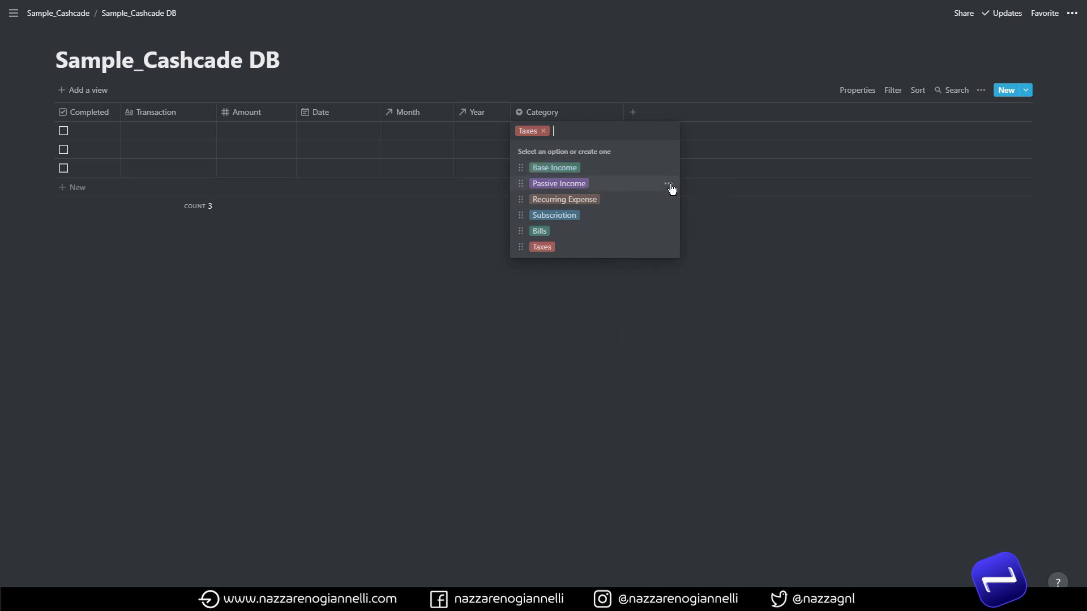
pyautogui.click(668, 183)
pyautogui.click(643, 349)
pyautogui.click(558, 206)
# Set the colour of the Recurring Expense, Subscriotion and Bills category options to red.
pyautogui.click(669, 201)
pyautogui.click(644, 427)
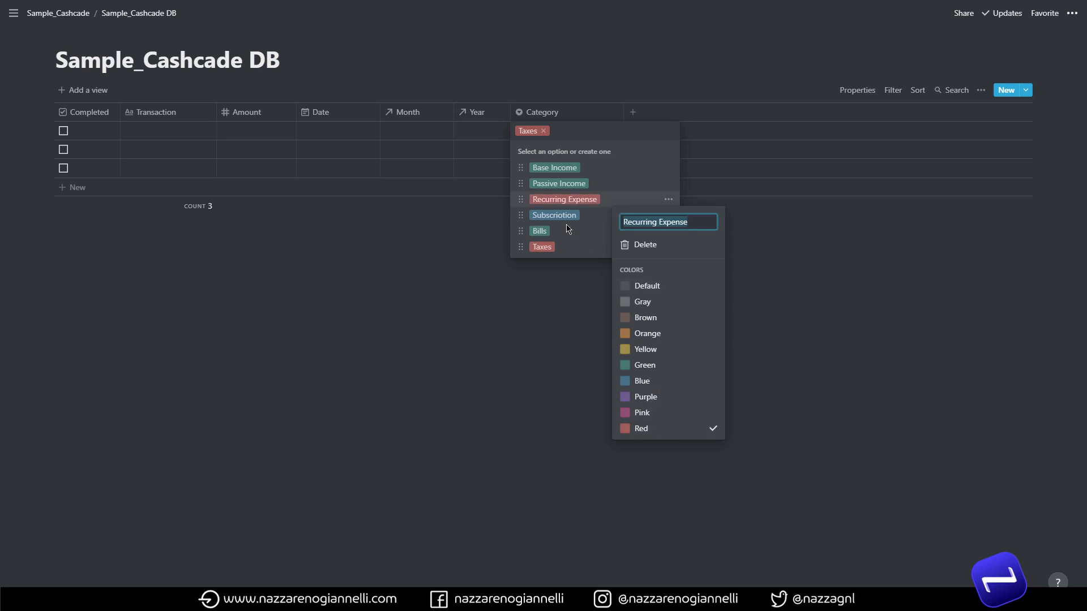
pyautogui.click(567, 228)
pyautogui.click(668, 215)
pyautogui.click(666, 435)
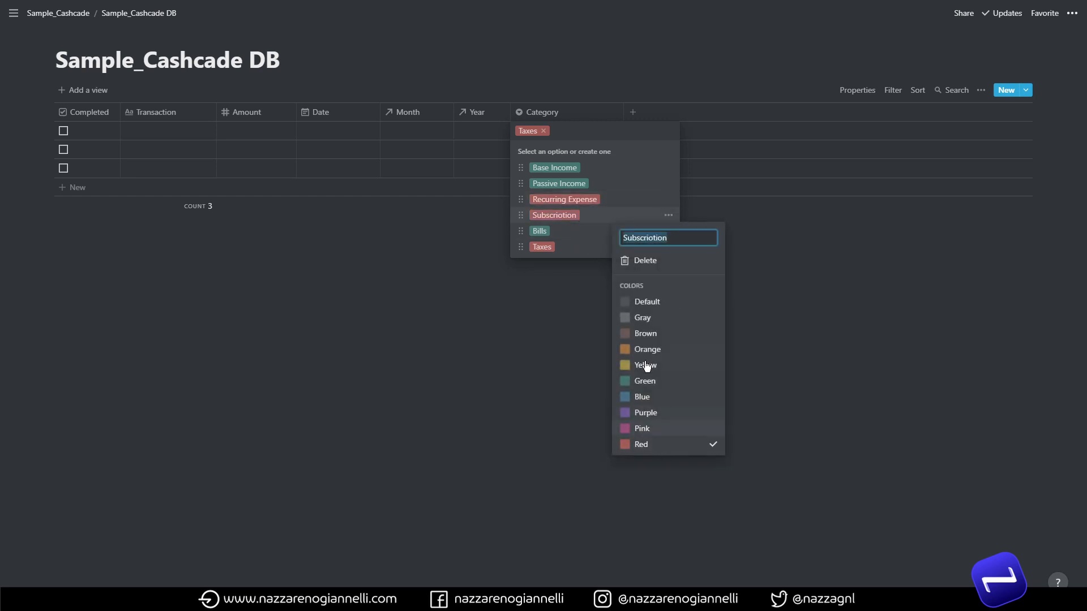
pyautogui.click(576, 232)
pyautogui.click(669, 231)
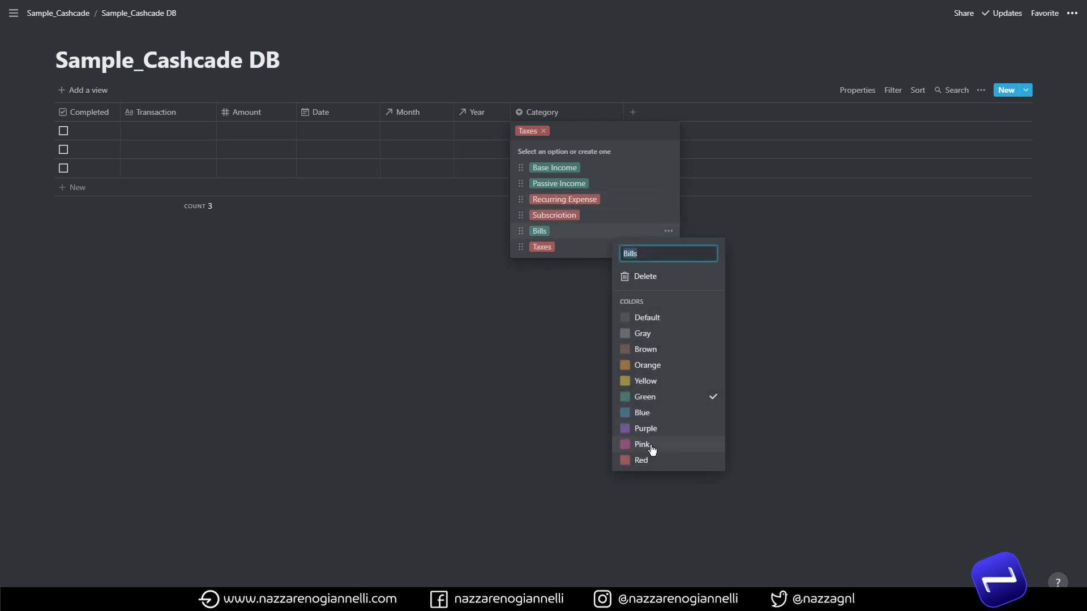
pyautogui.click(653, 461)
pyautogui.click(547, 239)
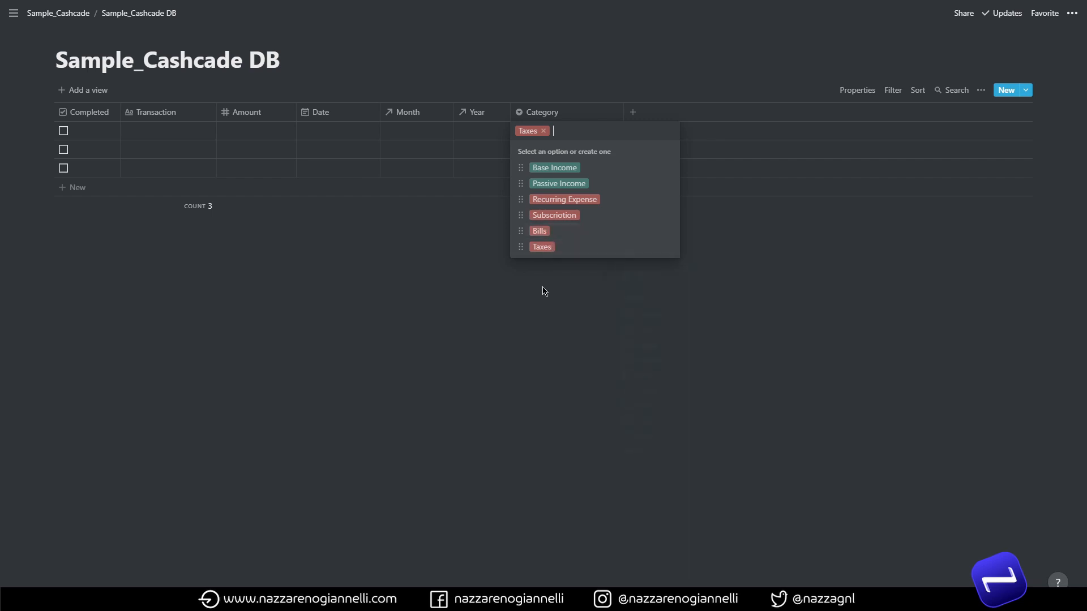
pyautogui.click(582, 272)
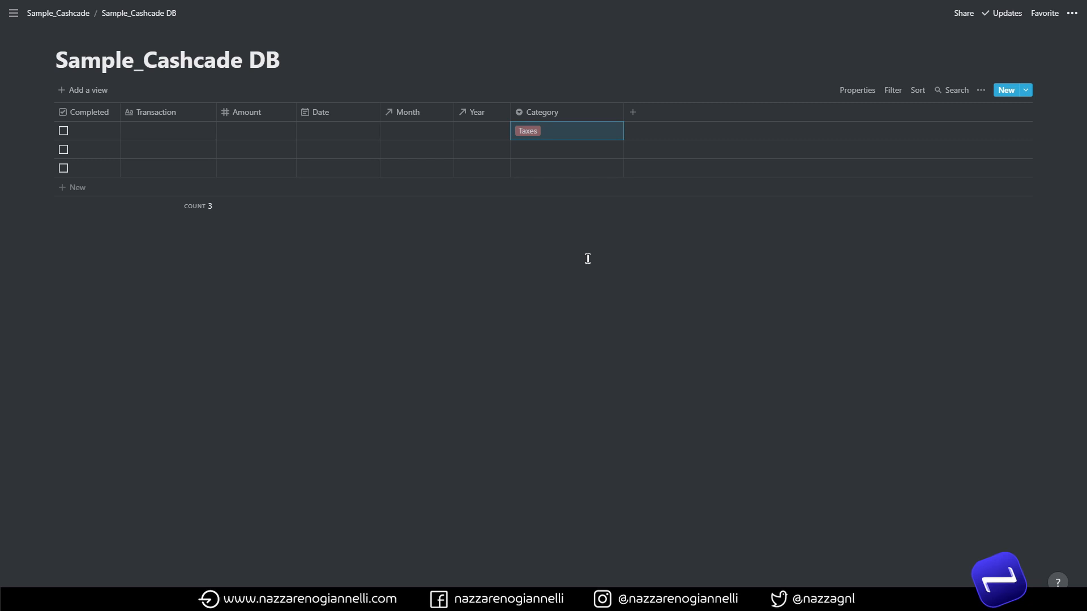
# Create a database template named New Revenue and give it an uploaded green upward triangle image as its icon.
pyautogui.click(1027, 92)
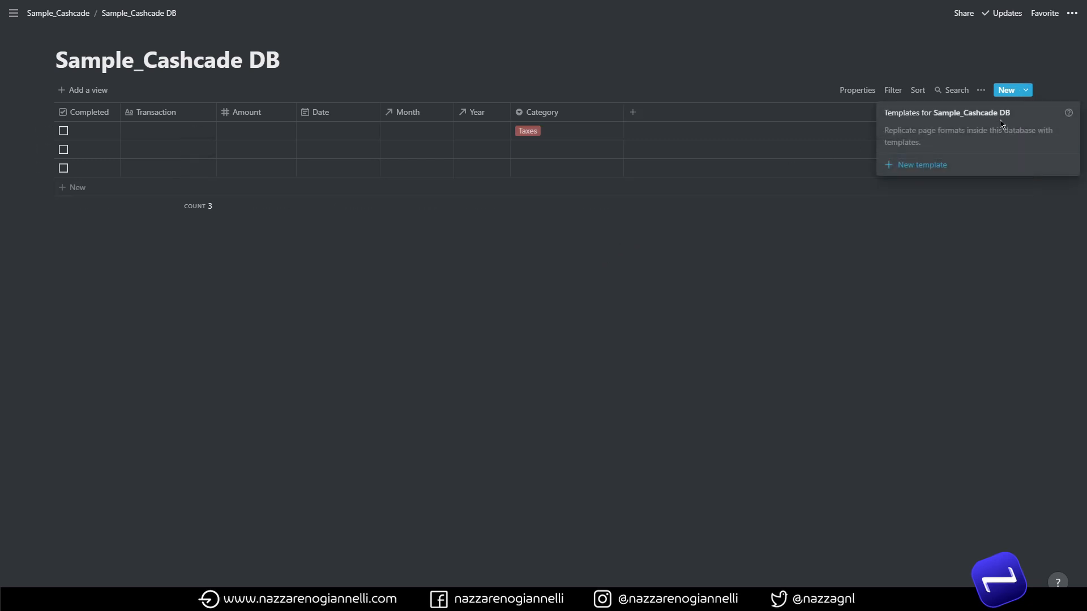
pyautogui.click(951, 170)
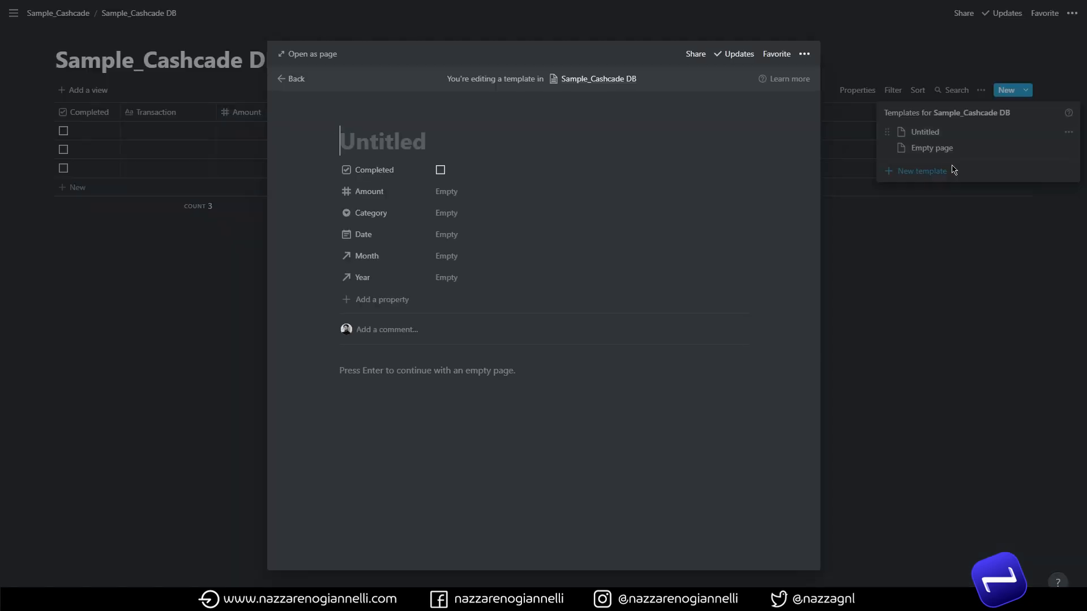
pyautogui.write('New Revenue')
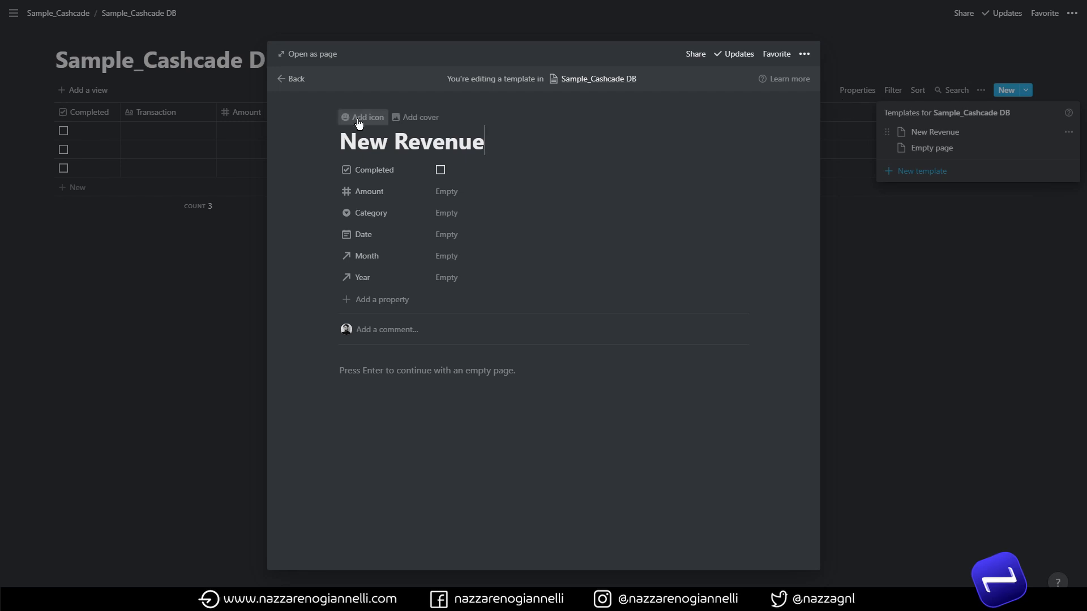
pyautogui.click(357, 120)
pyautogui.click(366, 177)
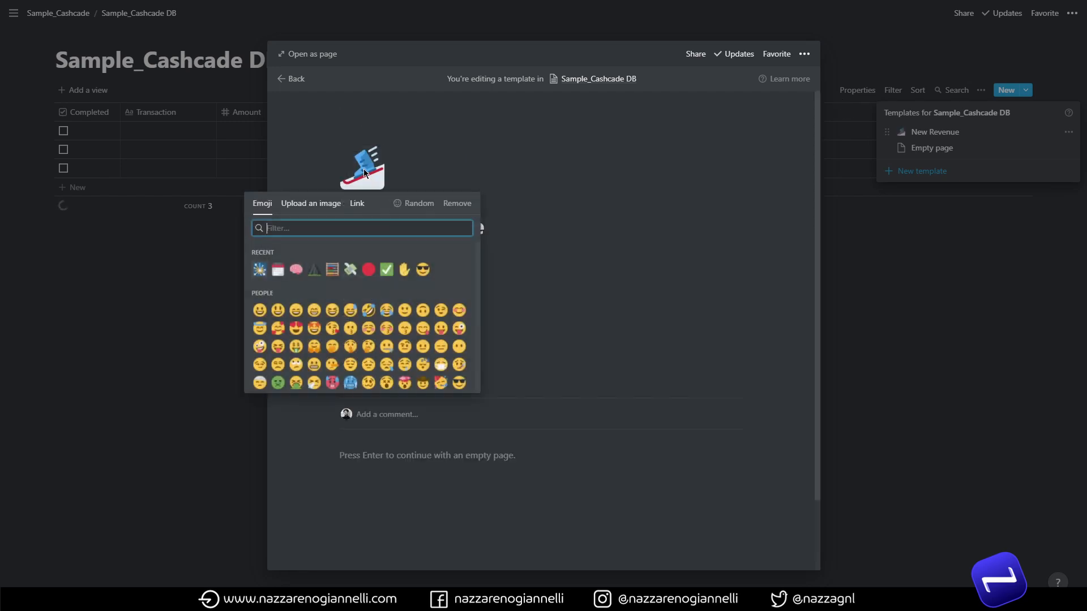
pyautogui.click(294, 207)
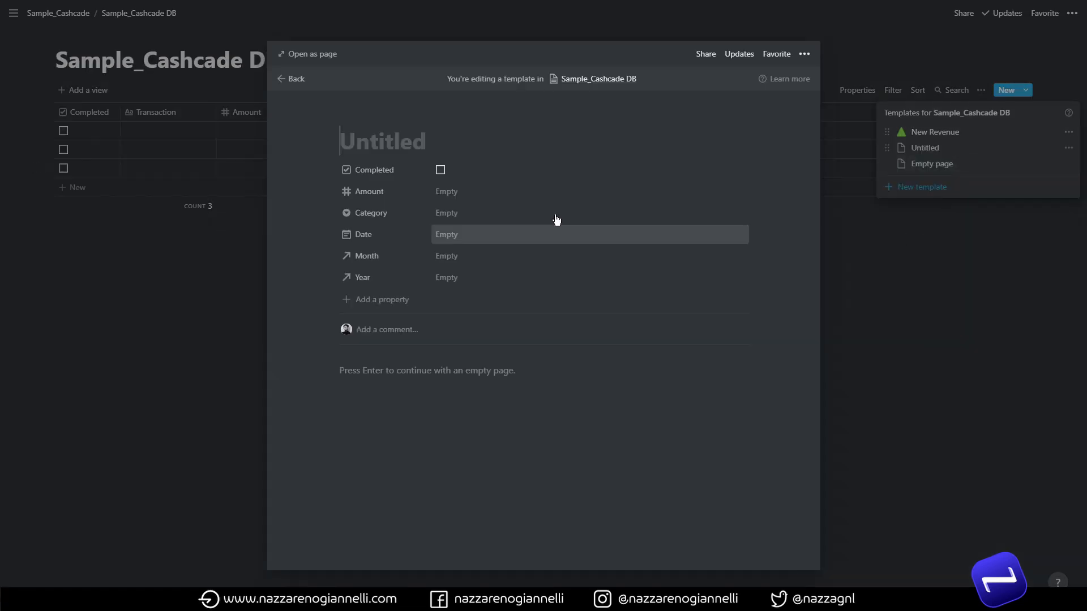
# Name the new untitled template New Expense and give it an uploaded red downward triangle image as its icon.
pyautogui.write('New Expense')
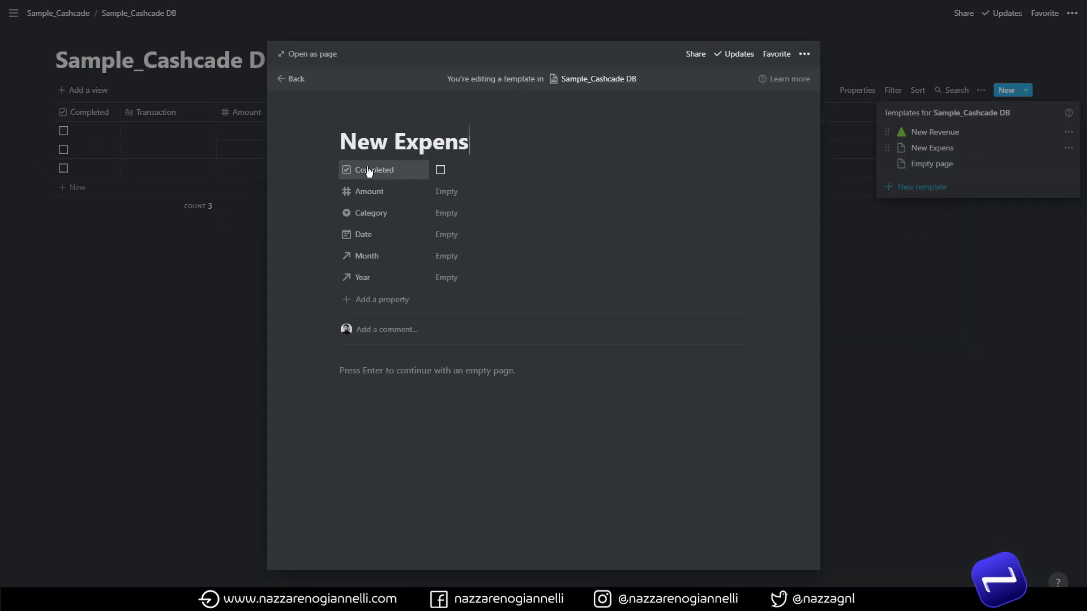
pyautogui.click(362, 111)
pyautogui.click(359, 164)
pyautogui.click(361, 238)
pyautogui.doubleClick(145, 177)
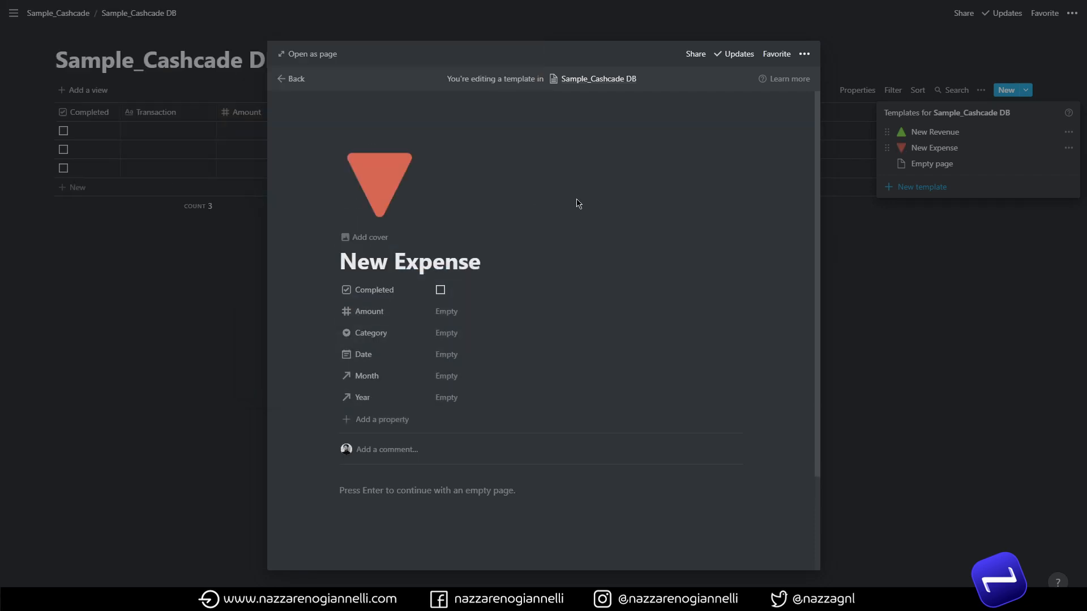
pyautogui.click(864, 238)
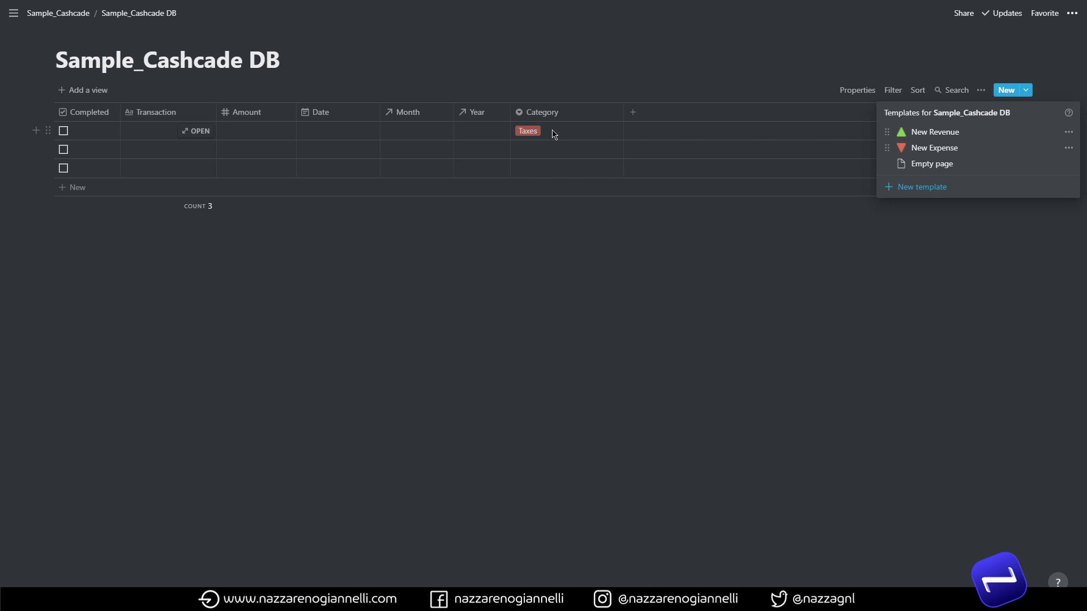
# Delete all three sample rows from the Sample_Cashcade DB table.
pyautogui.click(599, 217)
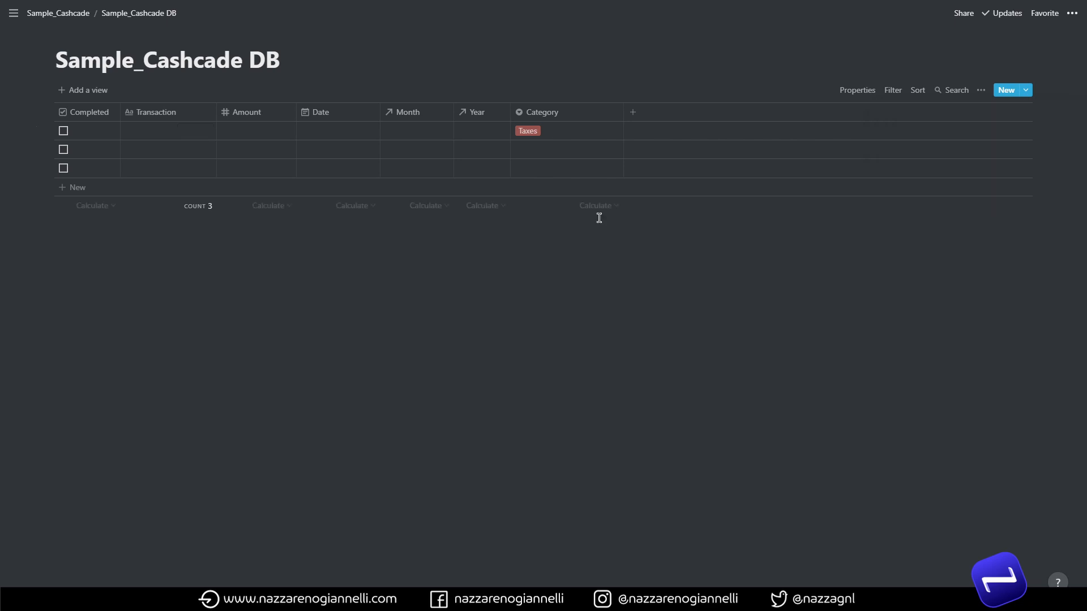
pyautogui.click(539, 139)
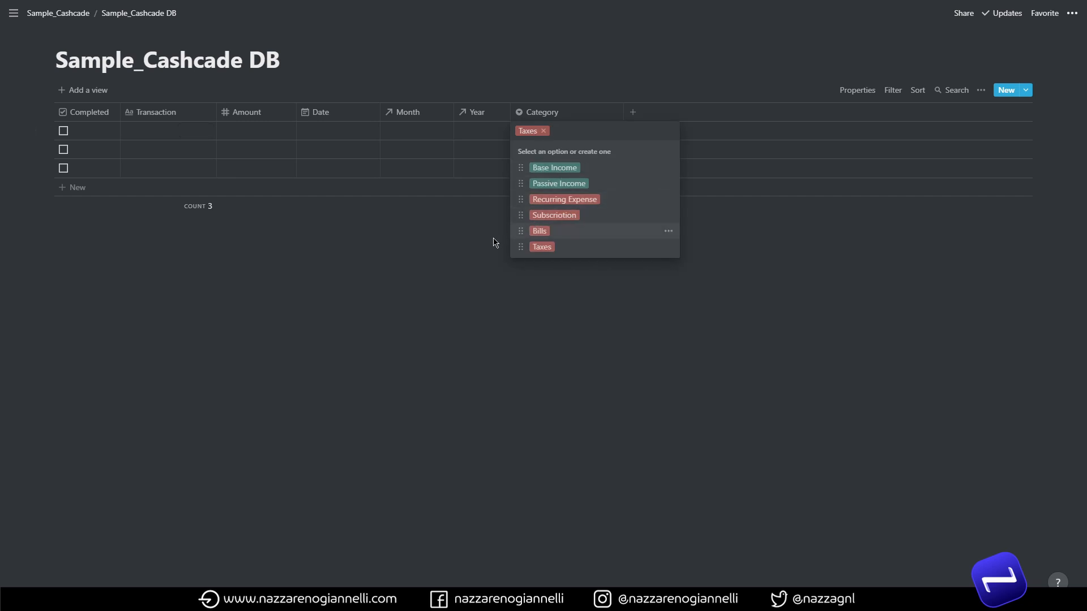
pyautogui.press('Escape')
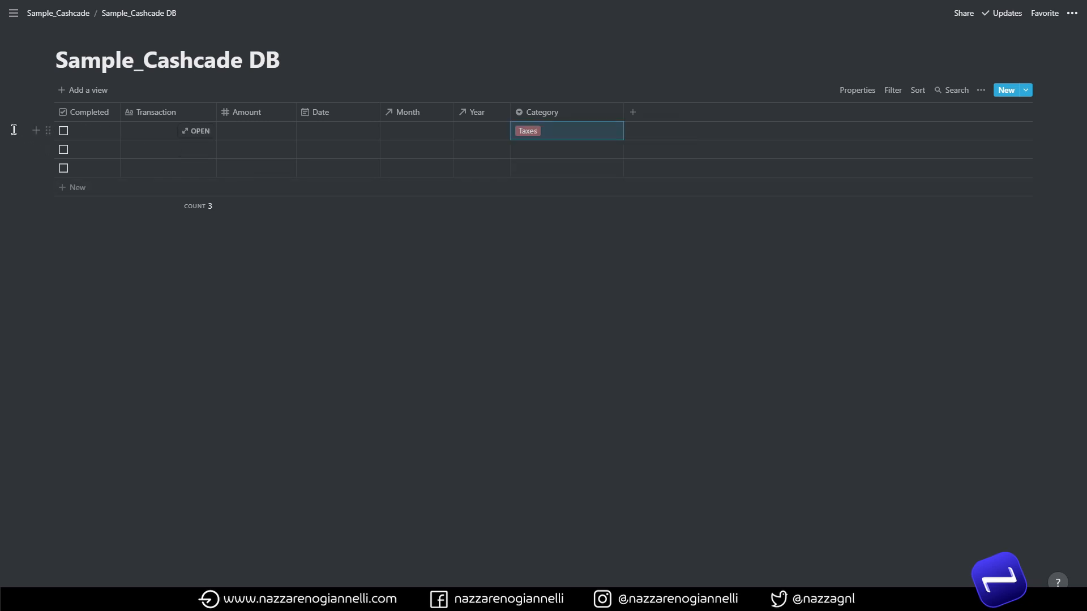
pyautogui.moveTo(12, 129); pyautogui.dragTo(121, 174)
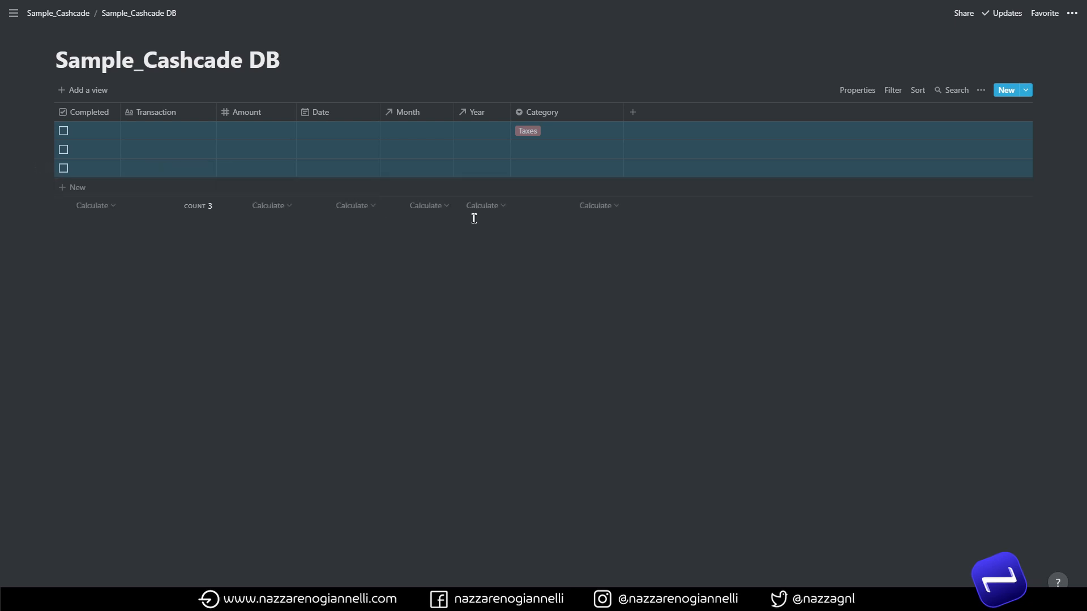
pyautogui.press('Delete')
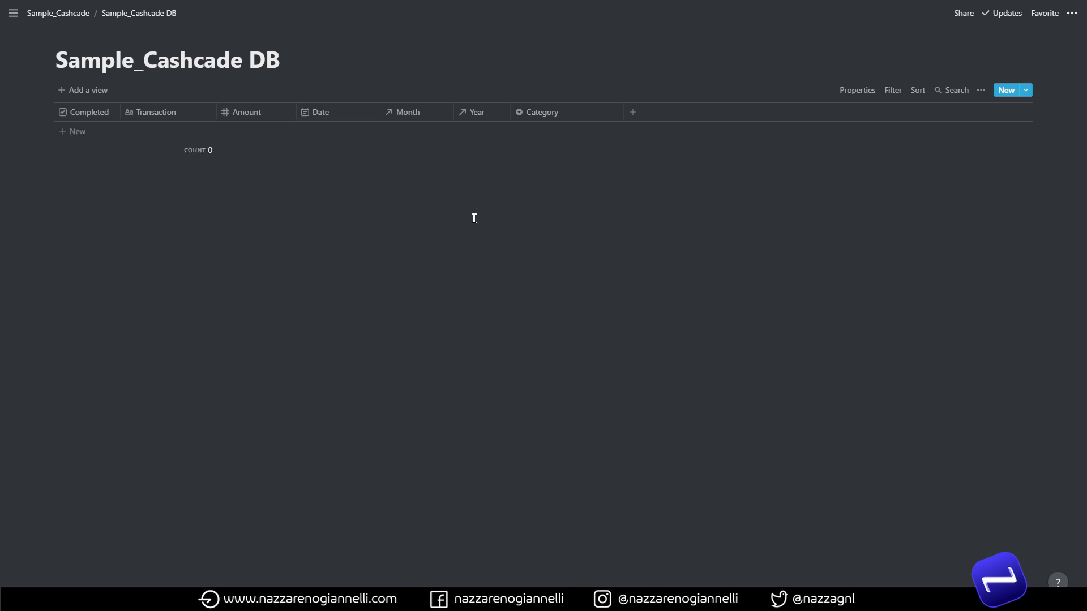
# Return to the Sample_Cashcade page and add a Heading 2 reading Generate below the Sample_Years link.
pyautogui.click(78, 14)
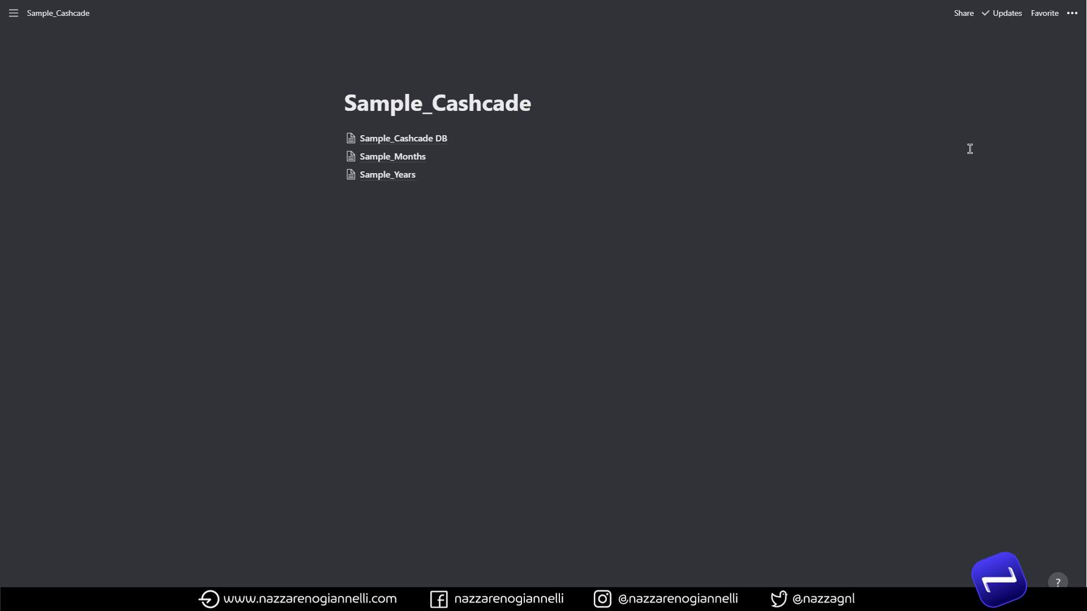
pyautogui.click(460, 209)
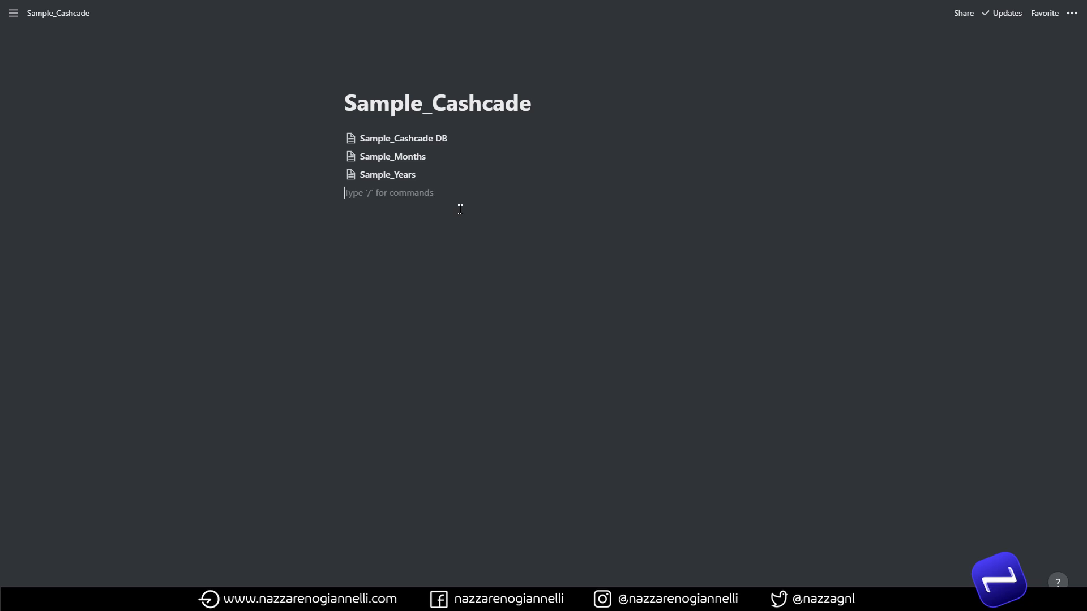
pyautogui.write('/2')
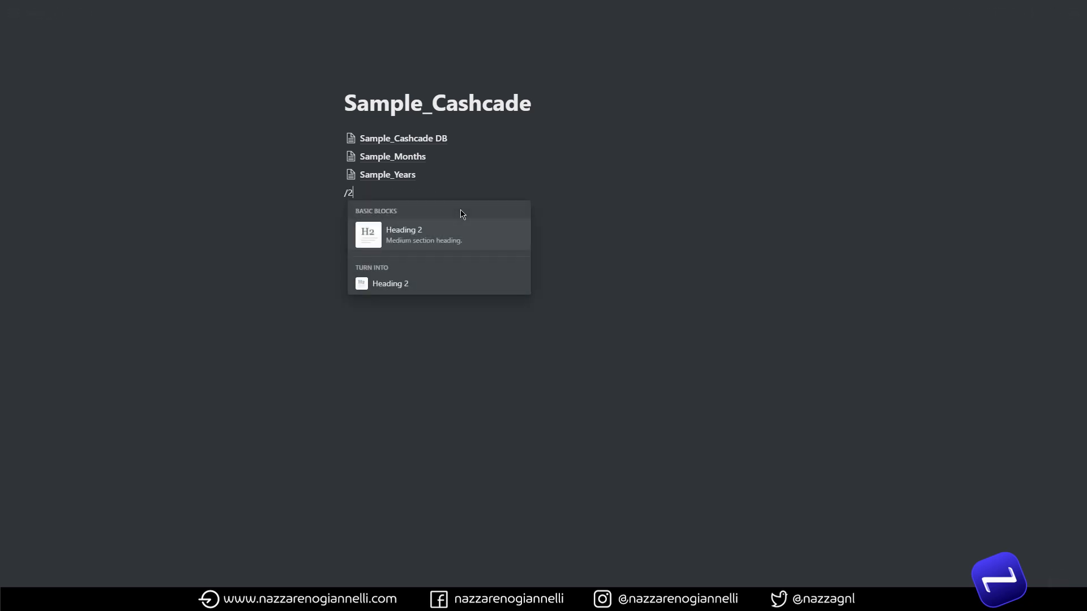
pyautogui.press('Return')
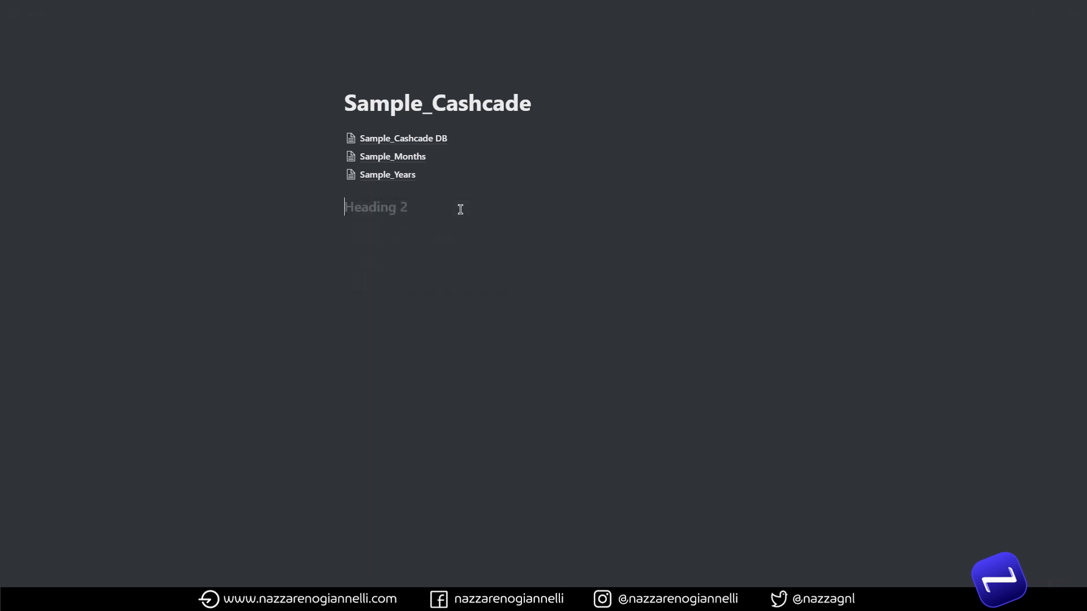
pyautogui.write('Generate')
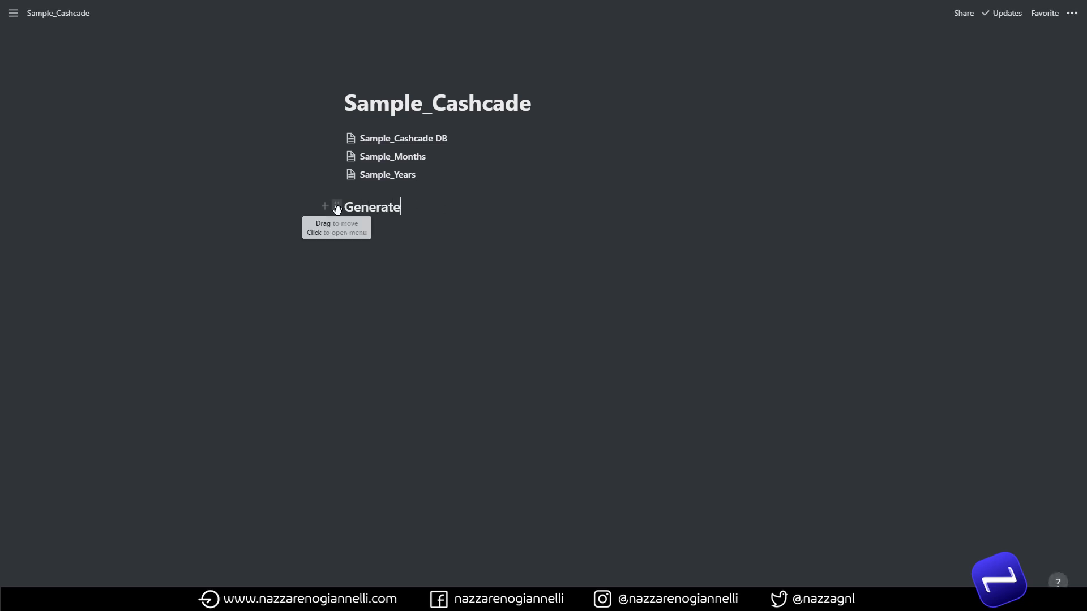
# Create two more headings below Generate from duplicates, retitled Manage and In.
pyautogui.moveTo(337, 209); pyautogui.dragTo(340, 221)
pyautogui.doubleClick(377, 238)
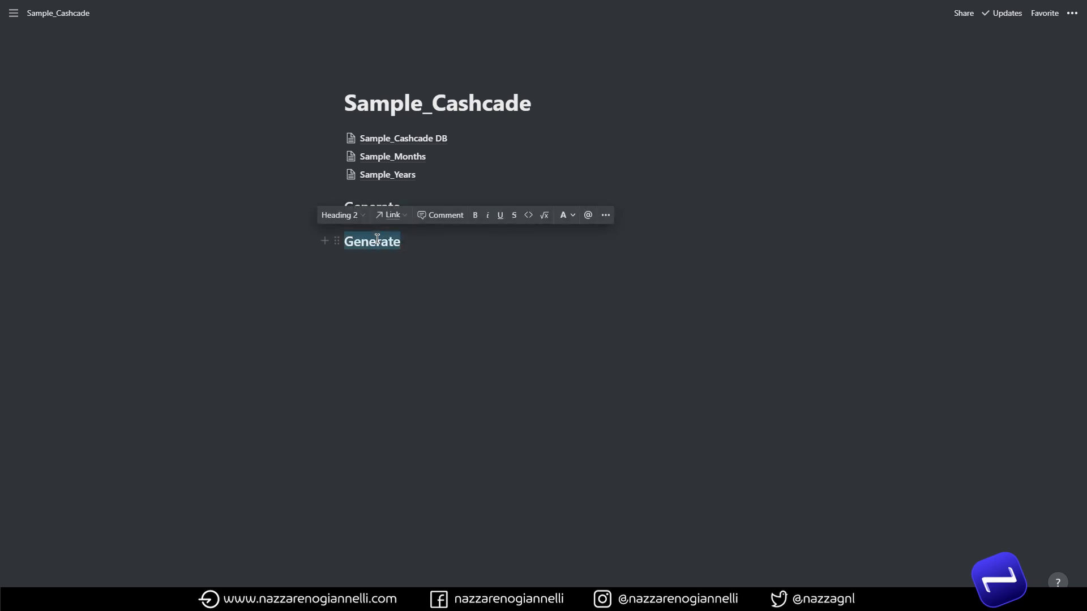
pyautogui.write('Manage')
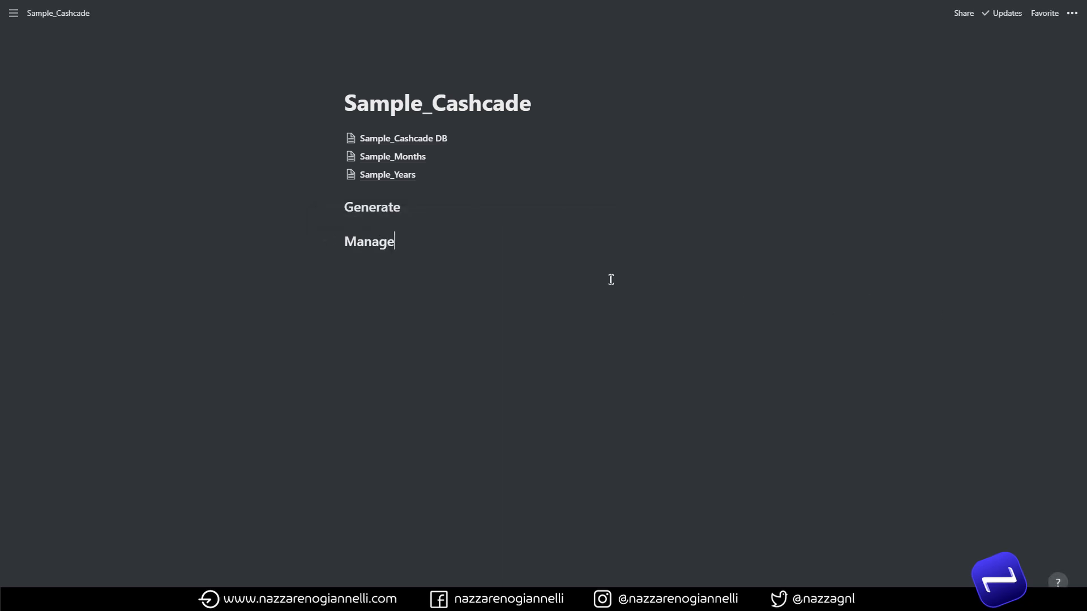
pyautogui.moveTo(335, 241); pyautogui.dragTo(334, 260)
pyautogui.doubleClick(398, 272)
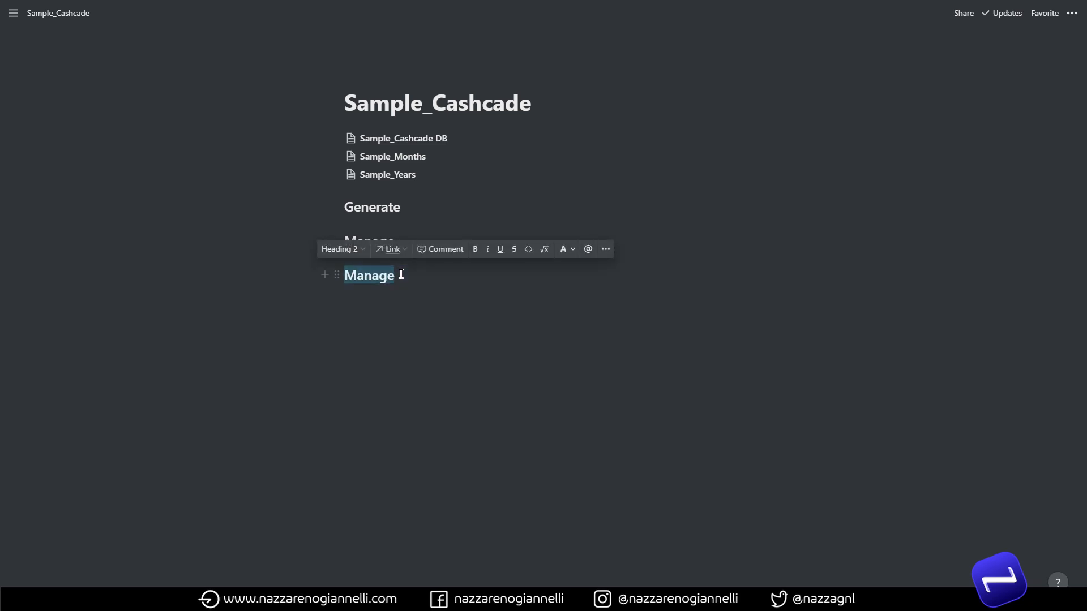
pyautogui.write('In')
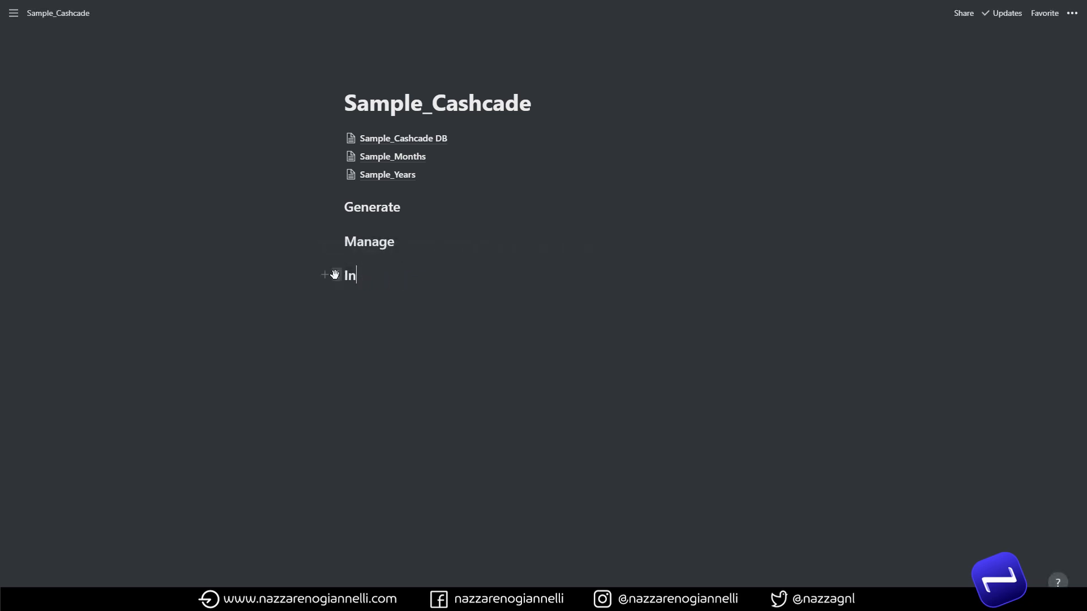
# Duplicate the last heading twice in succession below In, retitling the copies Out and Overview.
pyautogui.moveTo(334, 274); pyautogui.dragTo(343, 298)
pyautogui.click(379, 310)
pyautogui.doubleClick(379, 310)
pyautogui.write('Out')
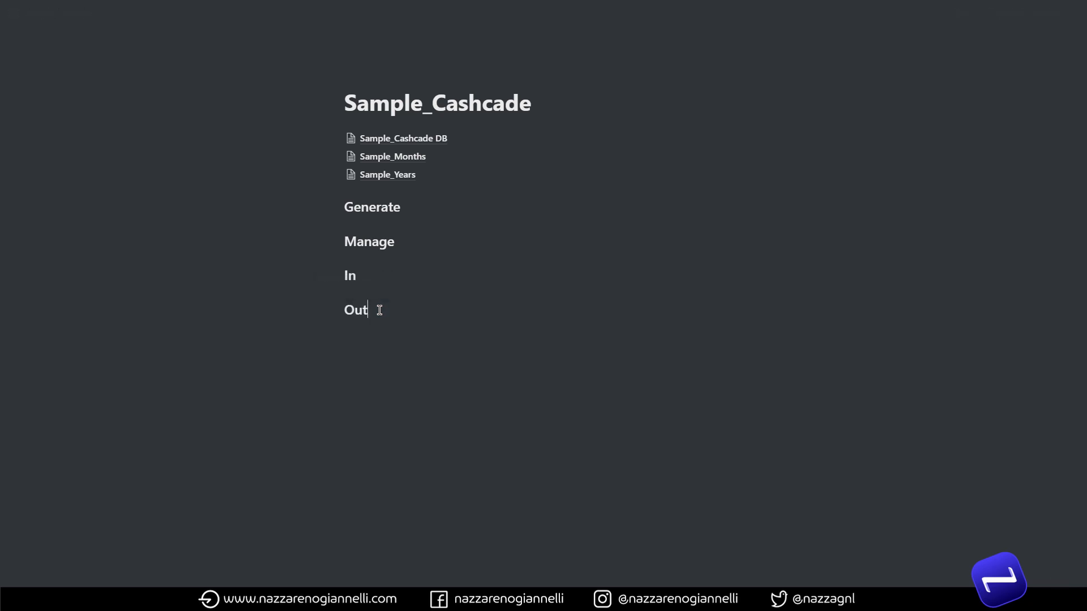
pyautogui.moveTo(336, 309); pyautogui.dragTo(339, 327)
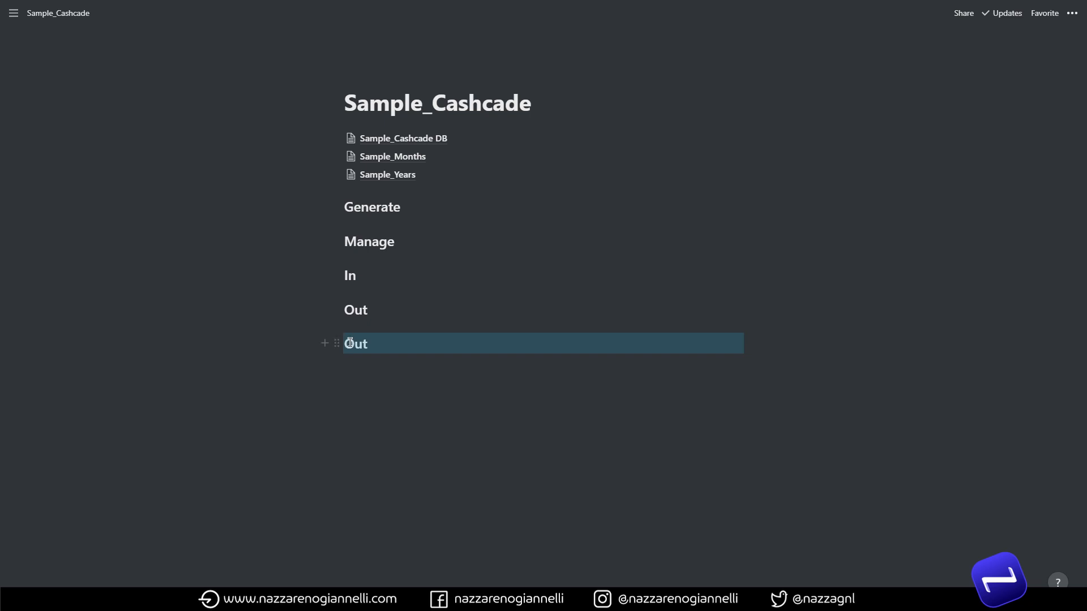
pyautogui.doubleClick(351, 344)
pyautogui.write('Overview')
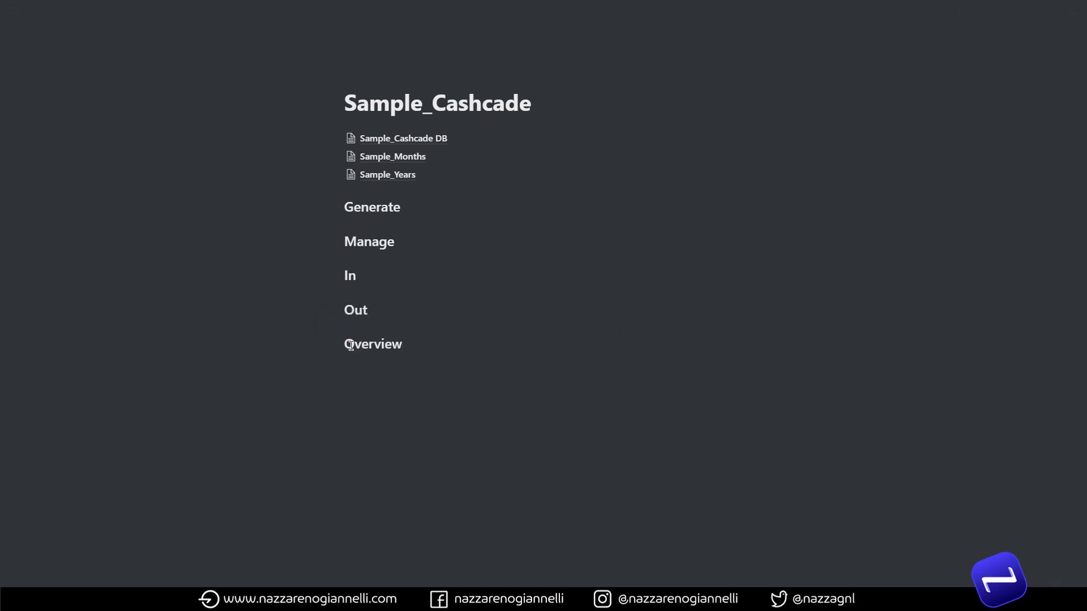
# Duplicate the Overview heading below itself and retitle the copy Detailed Views.
pyautogui.moveTo(338, 344); pyautogui.dragTo(338, 371)
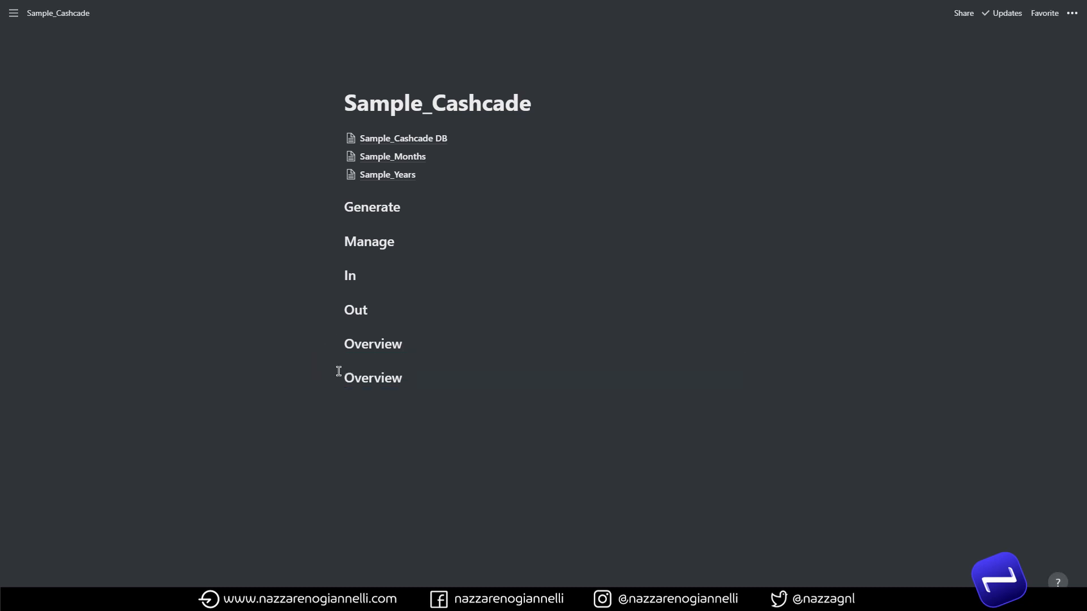
pyautogui.doubleClick(368, 375)
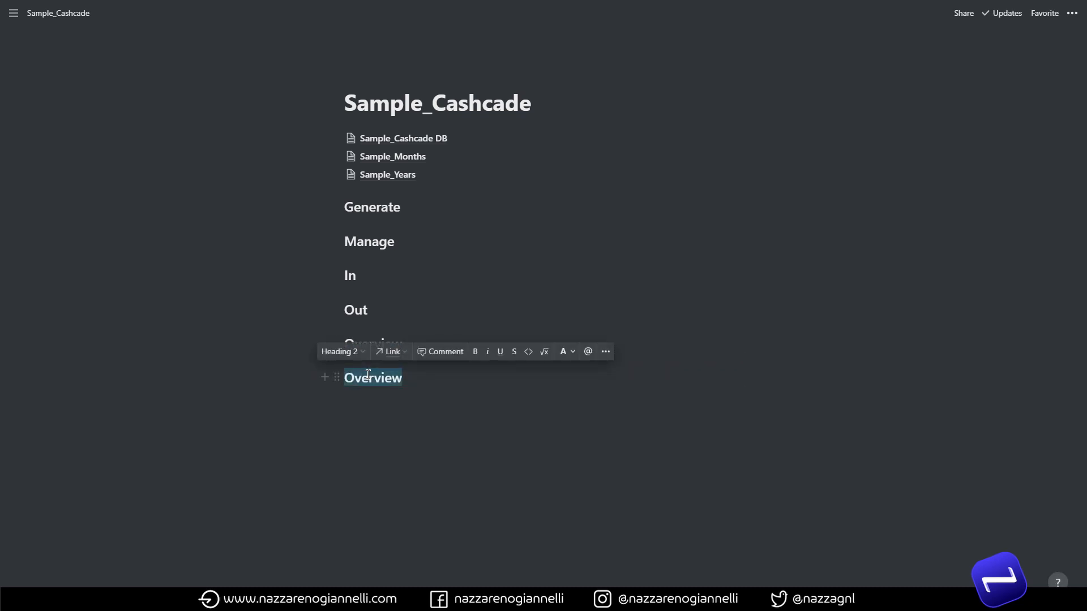
pyautogui.write('Detaile')
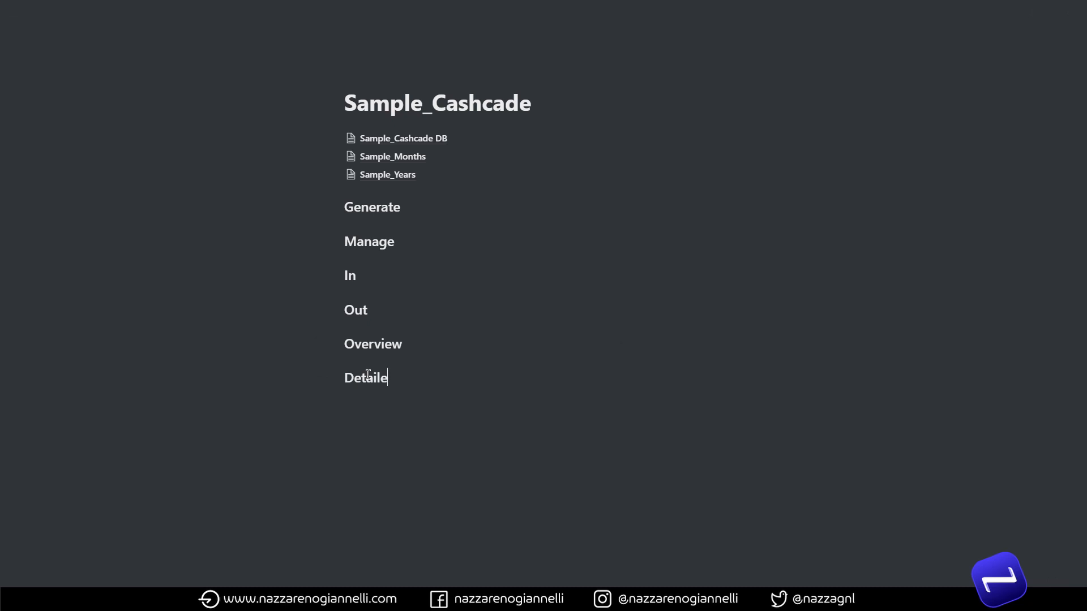
pyautogui.write('d Views')
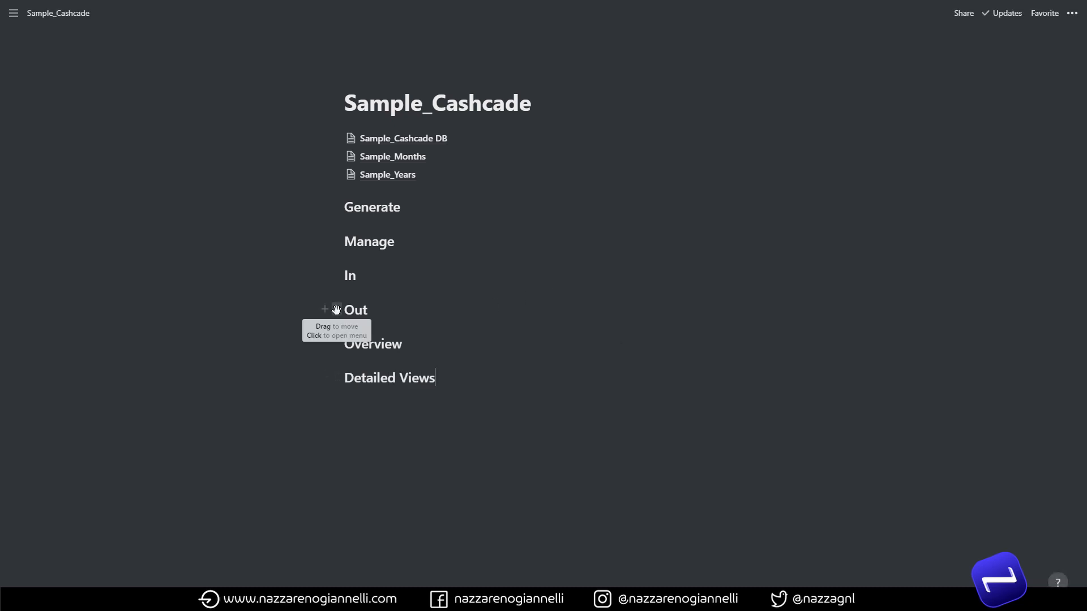
# Place the Out heading in a second column beside In and set the page to full width.
pyautogui.moveTo(334, 308); pyautogui.dragTo(747, 277)
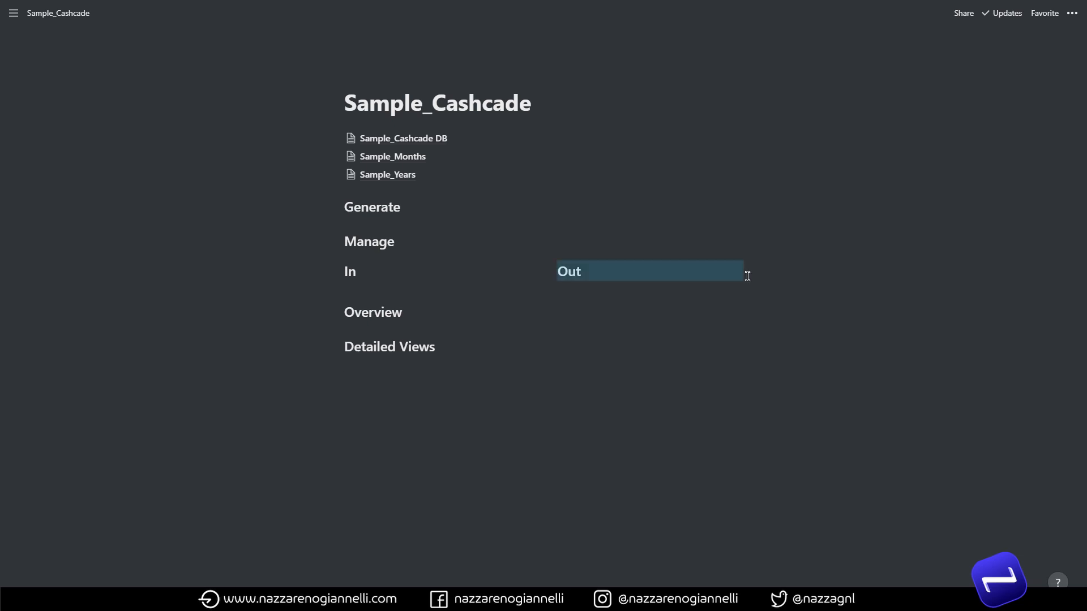
pyautogui.click(1072, 14)
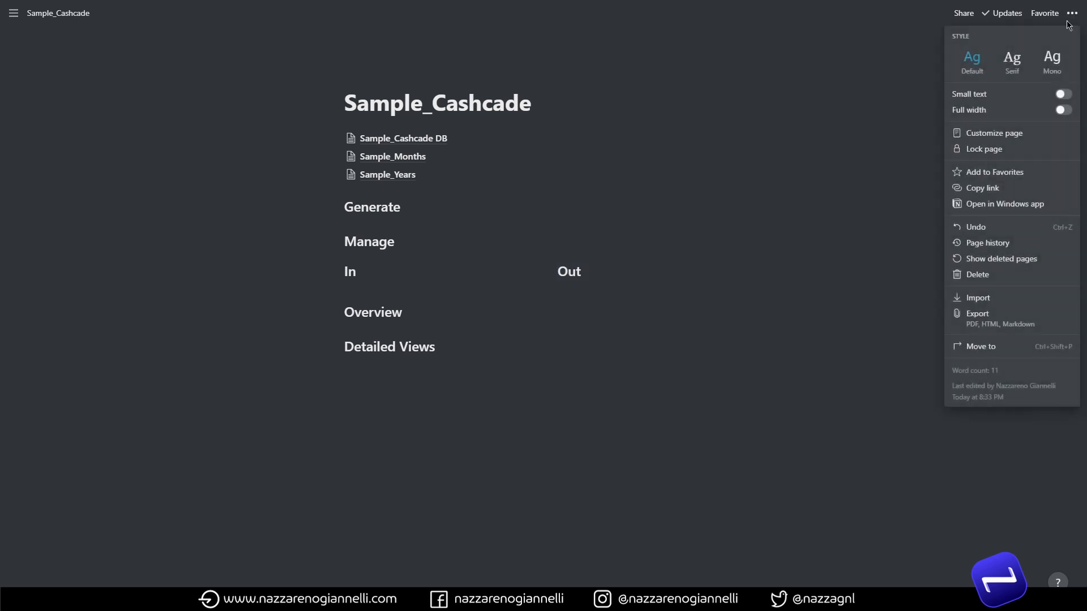
pyautogui.click(1063, 110)
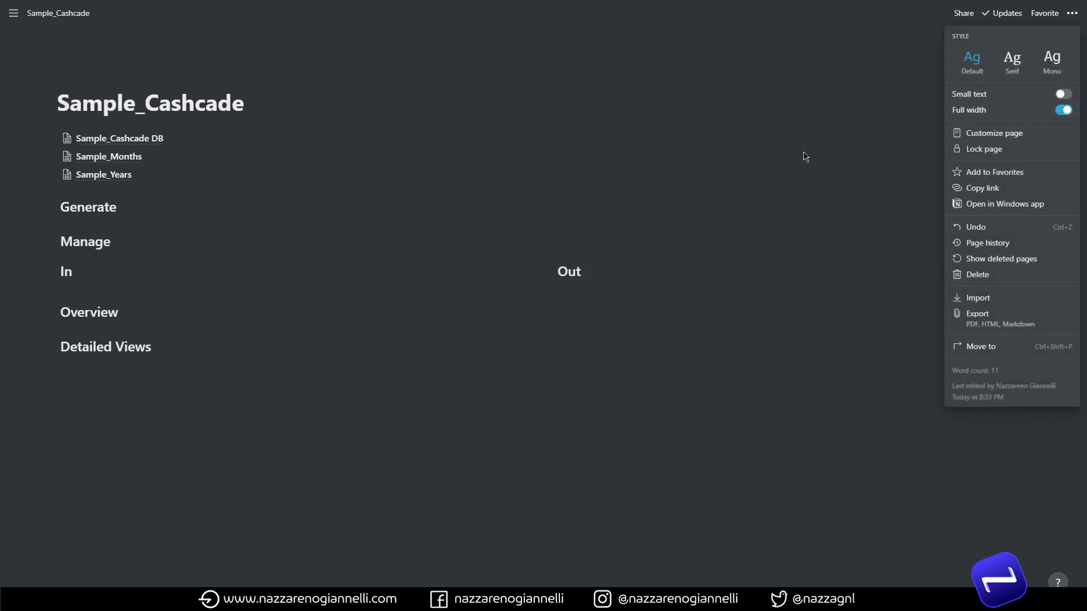
pyautogui.click(745, 171)
# Set the text colour of the Generate heading to yellow and the Manage heading to gray.
pyautogui.click(53, 206)
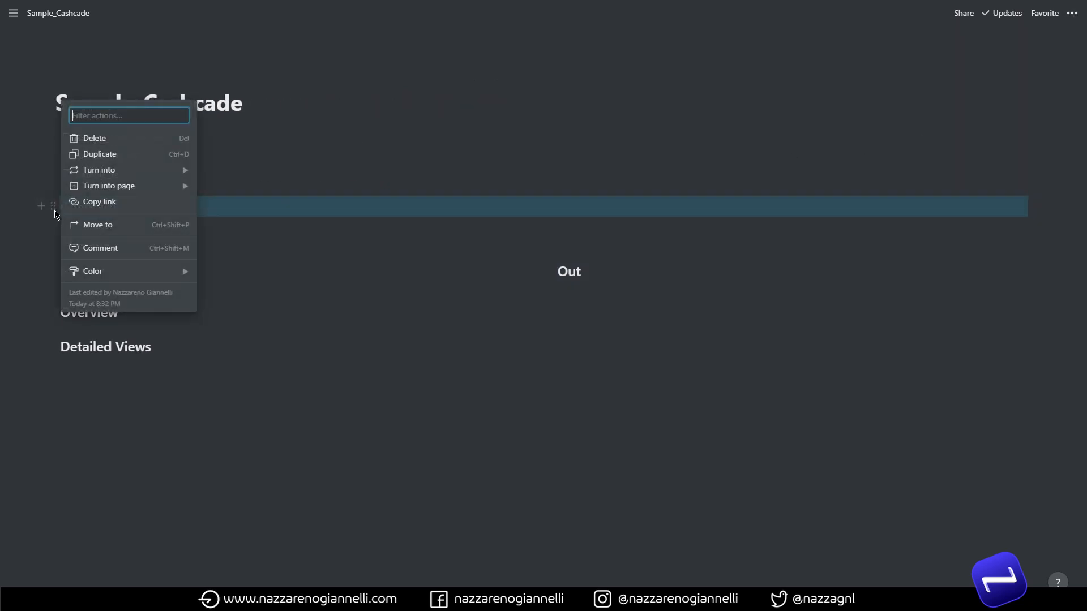
pyautogui.moveTo(85, 271)
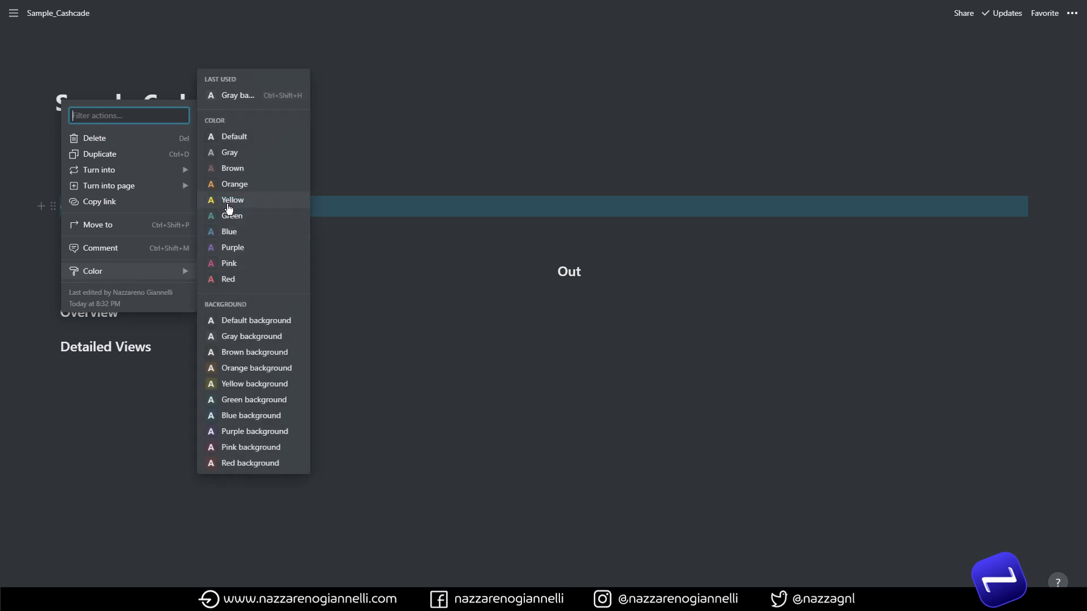
pyautogui.click(229, 201)
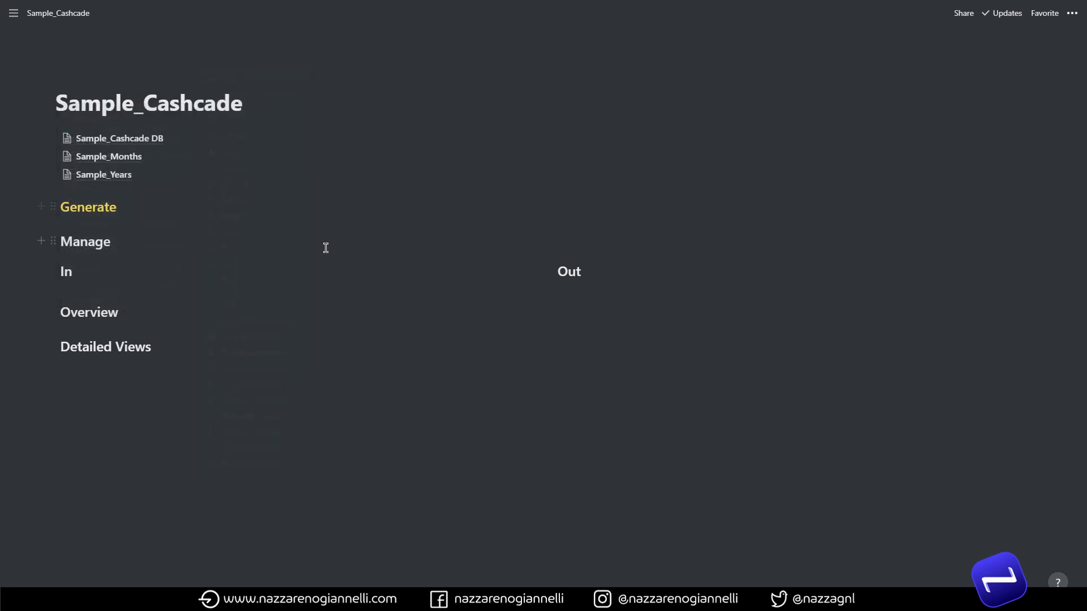
pyautogui.click(53, 241)
pyautogui.moveTo(85, 305)
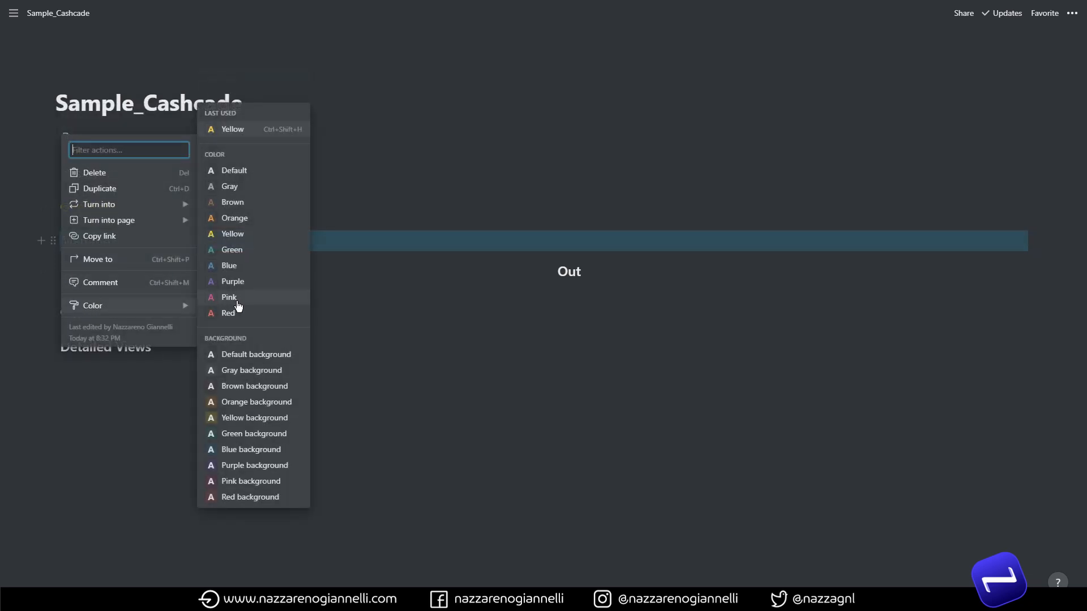
pyautogui.click(230, 186)
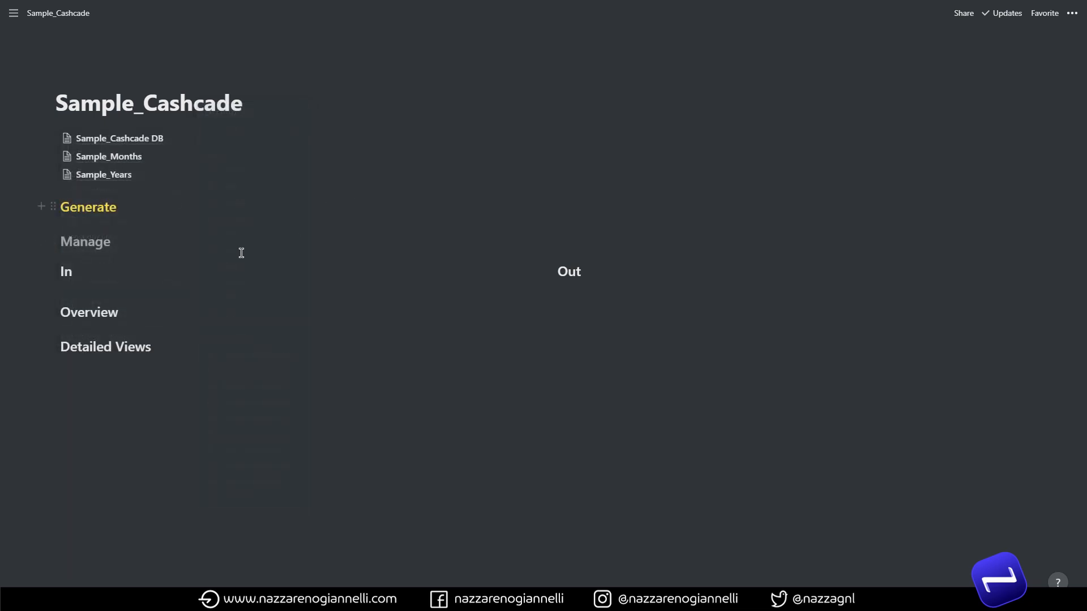
# Set the text colour of the In heading to green and the Out heading to red.
pyautogui.click(53, 270)
pyautogui.moveTo(108, 337)
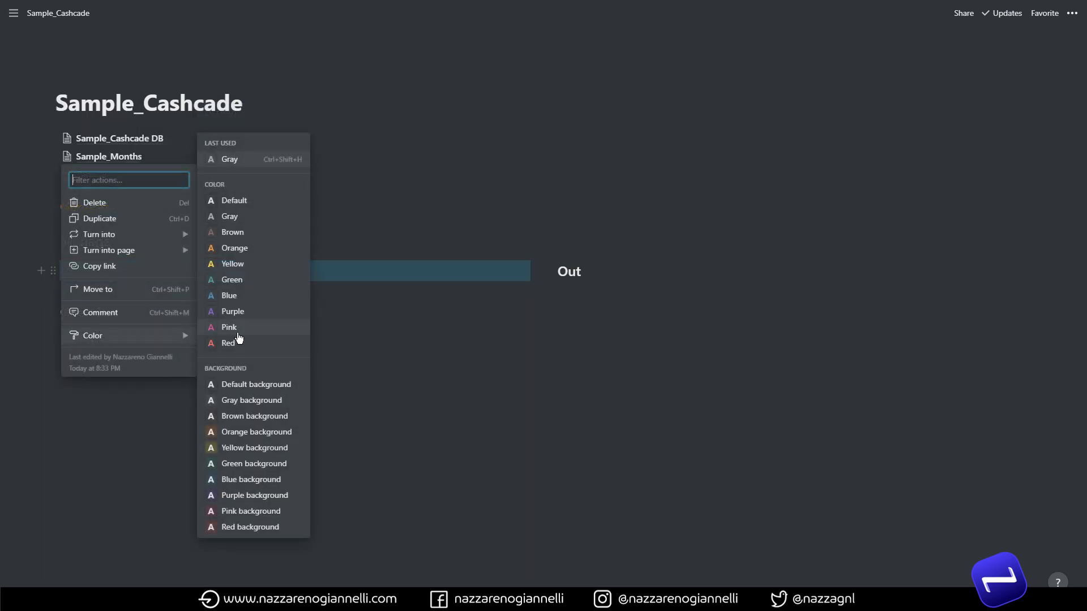
pyautogui.click(237, 280)
pyautogui.click(549, 269)
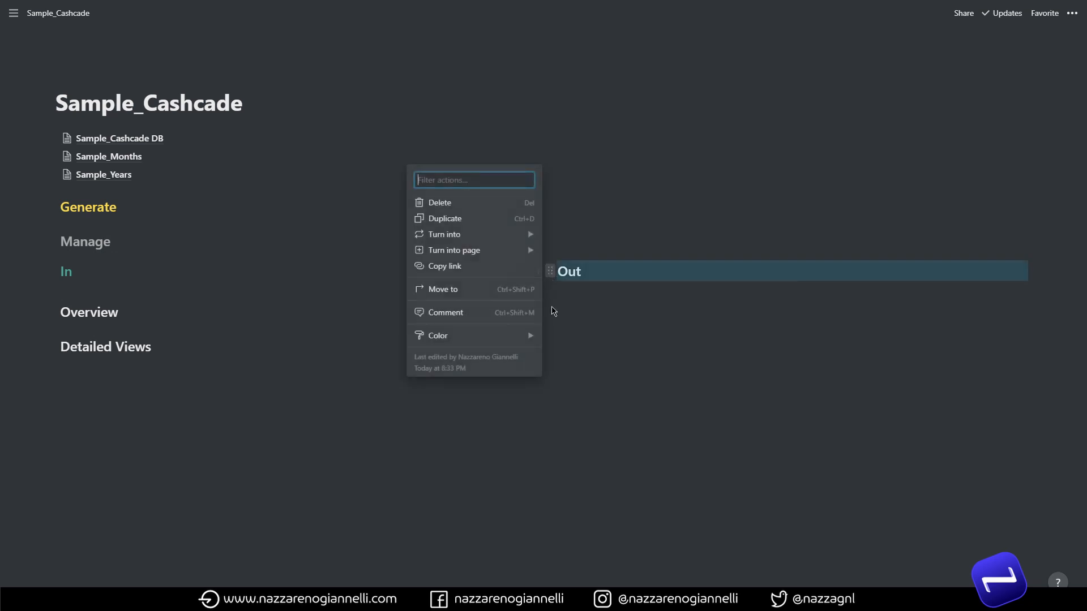
pyautogui.moveTo(502, 335)
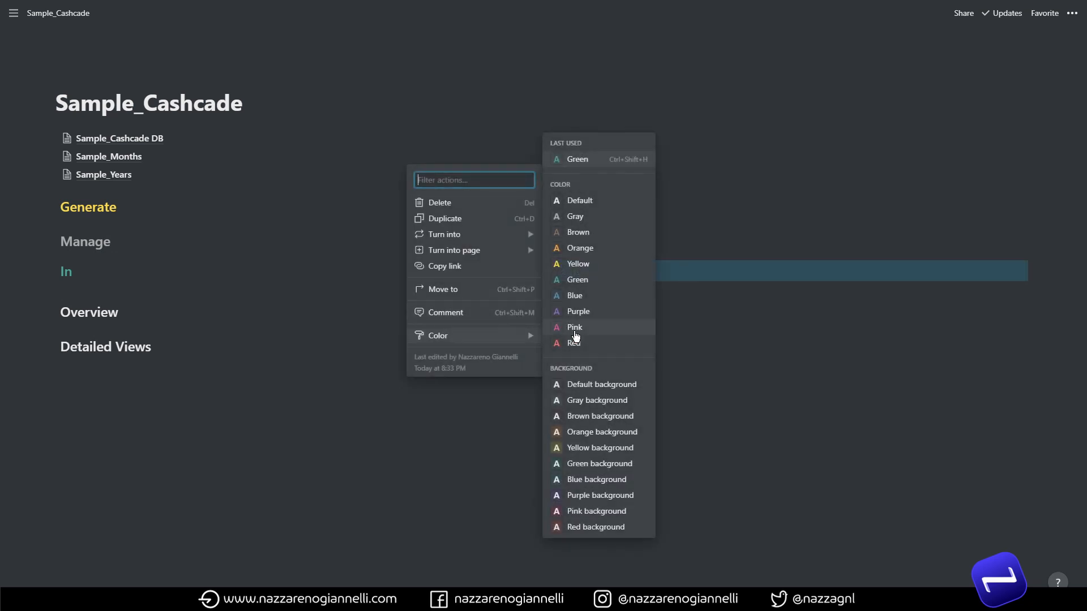
pyautogui.click(574, 343)
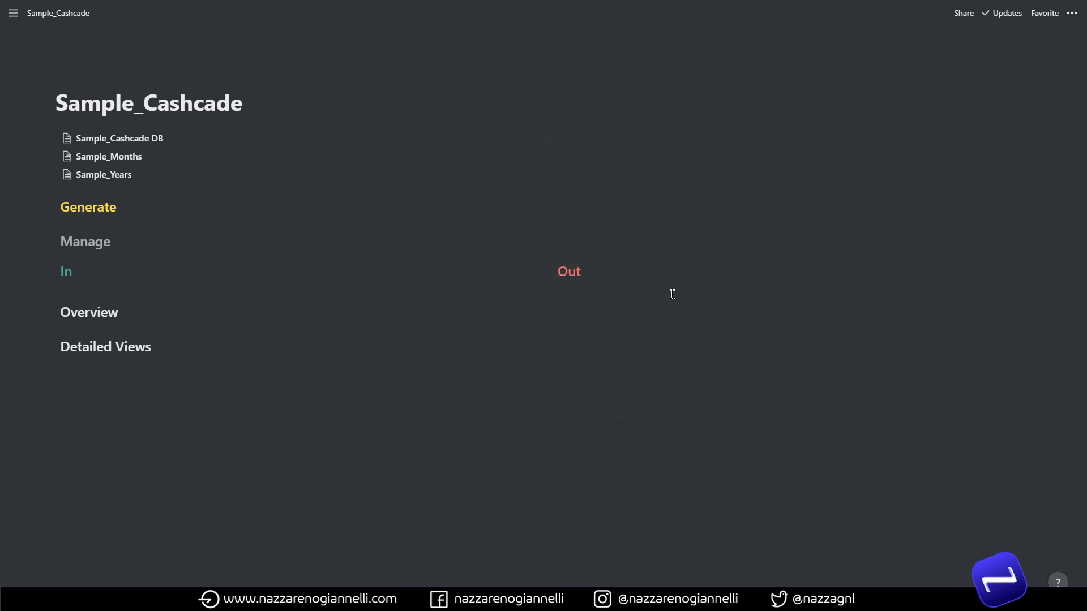
# Set the text colour of the Overview and Detailed Views headings to blue.
pyautogui.moveTo(155, 398); pyautogui.dragTo(71, 326)
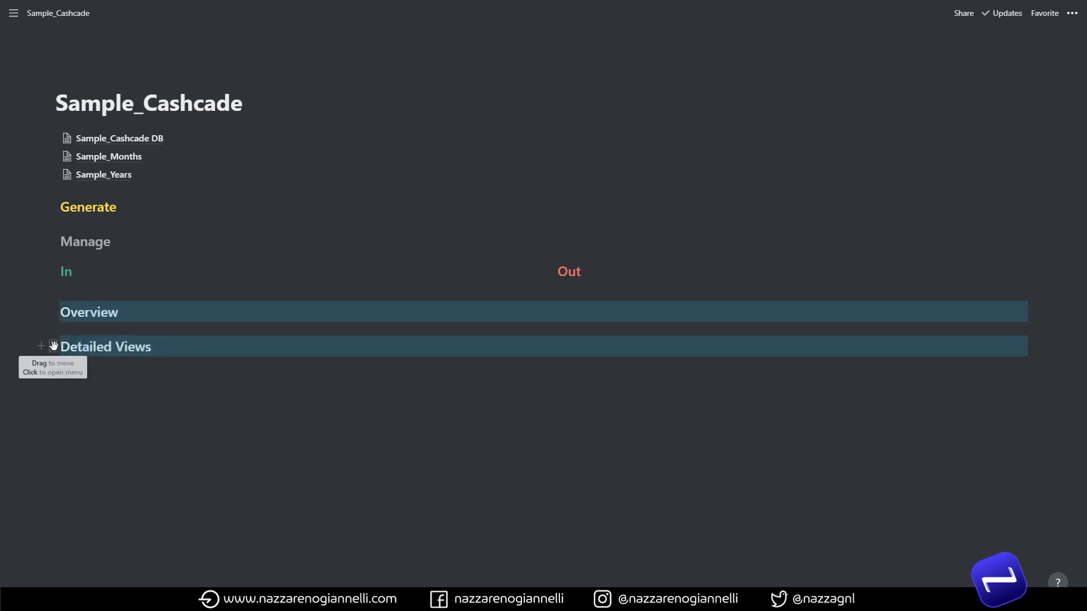
pyautogui.click(54, 346)
pyautogui.moveTo(109, 390)
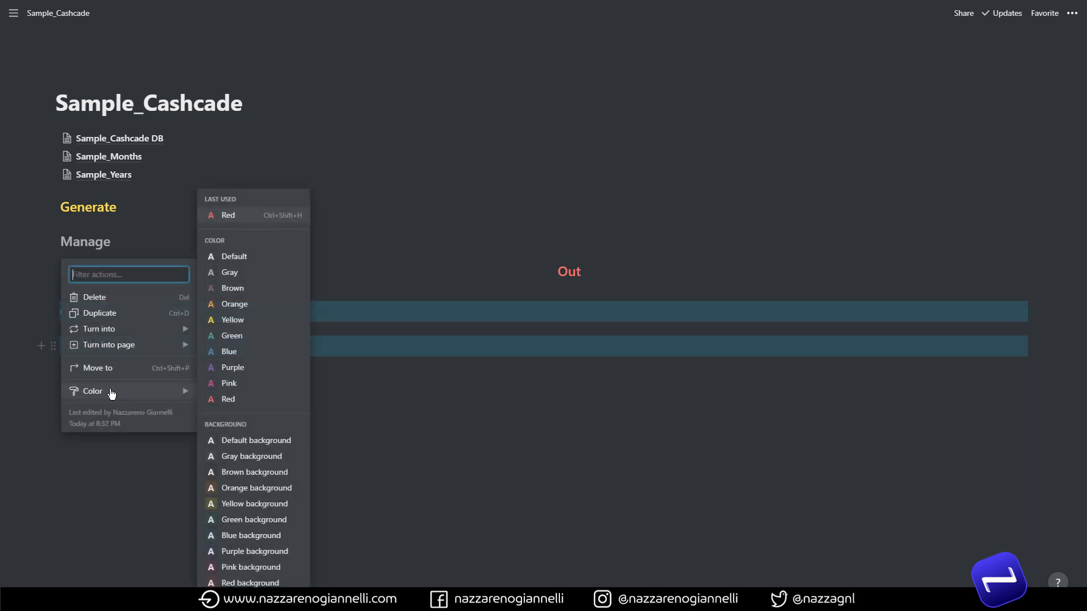
pyautogui.click(238, 352)
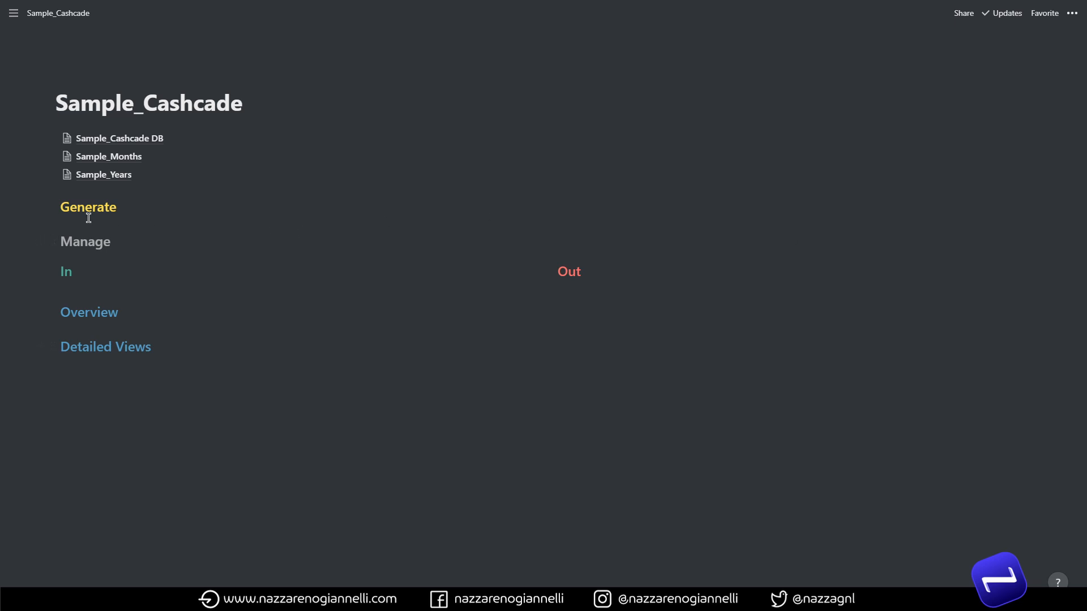
# Add a toggle list under the Generate heading titled GENERATE NEW TRANSACTIONS and make its title bold.
pyautogui.click(119, 219)
pyautogui.press('Return')
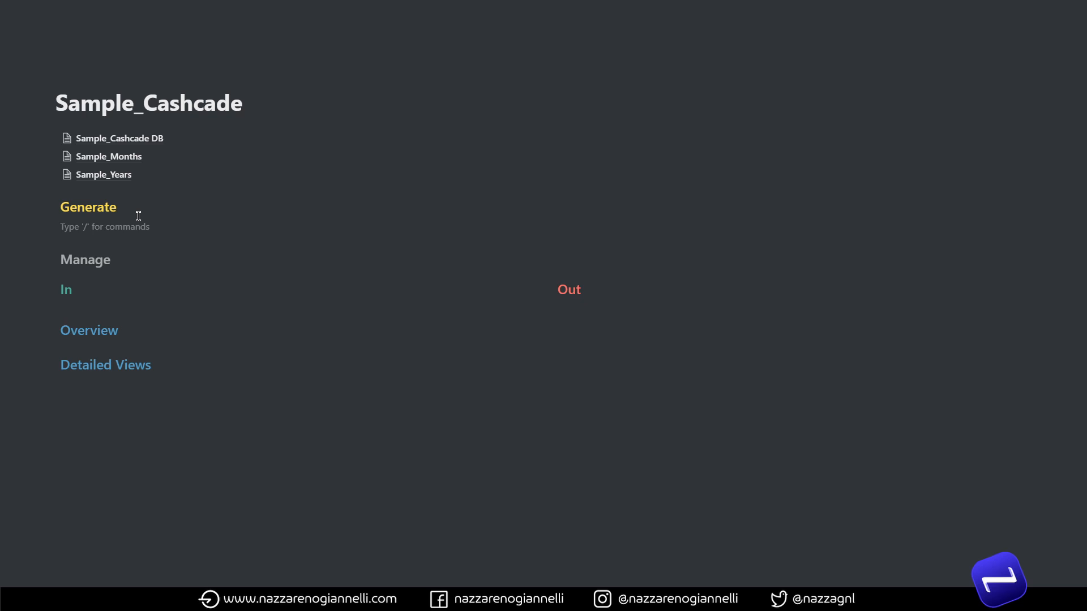
pyautogui.write('/tog')
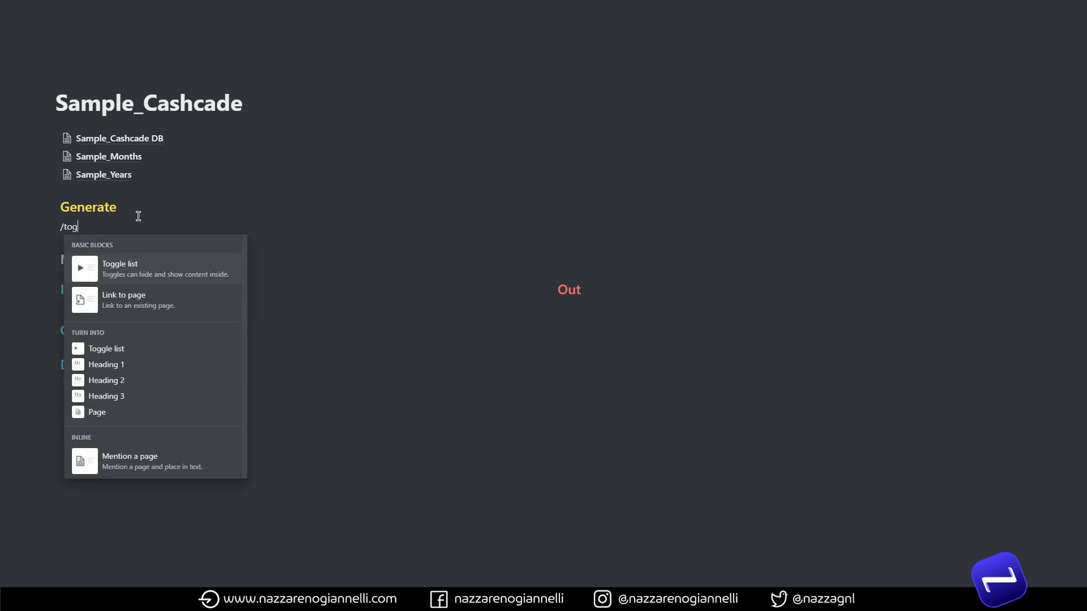
pyautogui.press('Return')
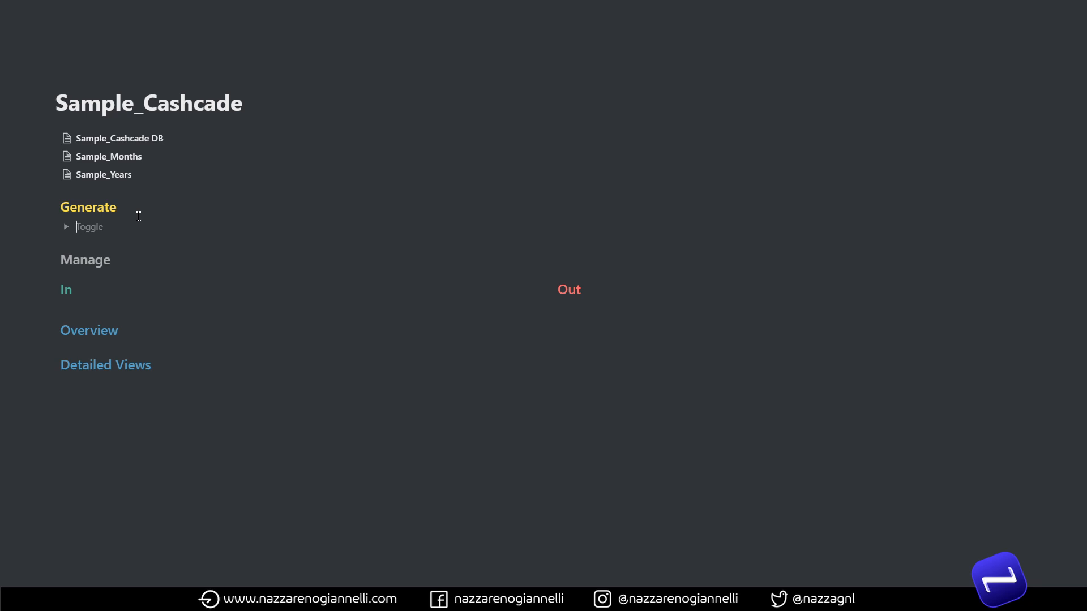
pyautogui.write('GENERATE NEW TRANSACTIONS')
pyautogui.tripleClick(146, 226)
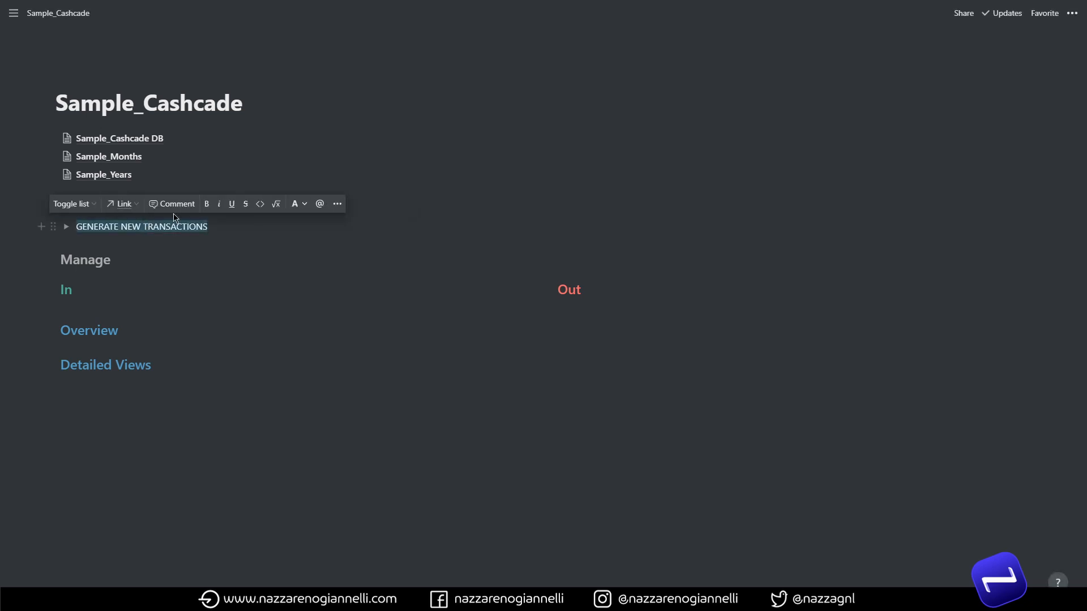
pyautogui.click(206, 204)
pyautogui.click(177, 230)
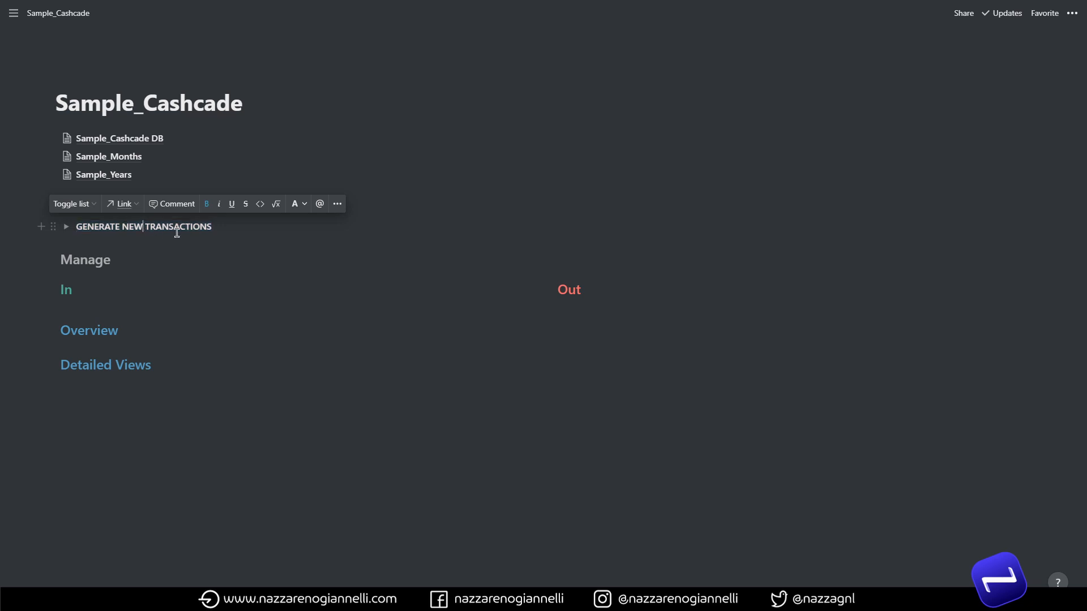
pyautogui.click(215, 230)
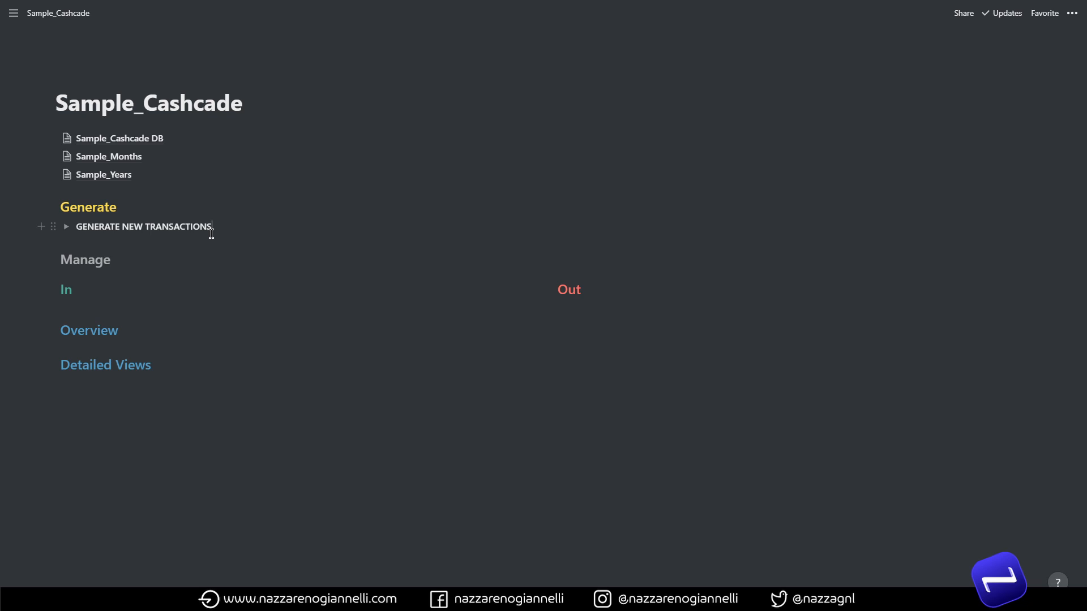
# Give the GENERATE NEW TRANSACTIONS toggle a yellow background.
pyautogui.click(53, 227)
pyautogui.moveTo(131, 294)
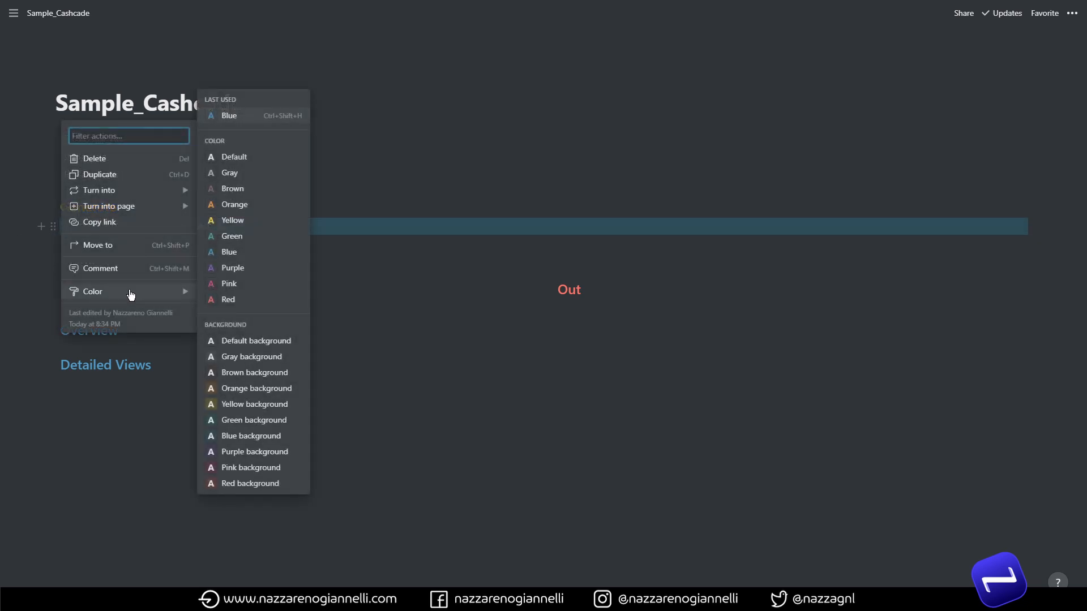
pyautogui.click(241, 404)
# Nest an untitled toggle list inside the GENERATE NEW TRANSACTIONS toggle and set its text colour to yellow.
pyautogui.click(67, 227)
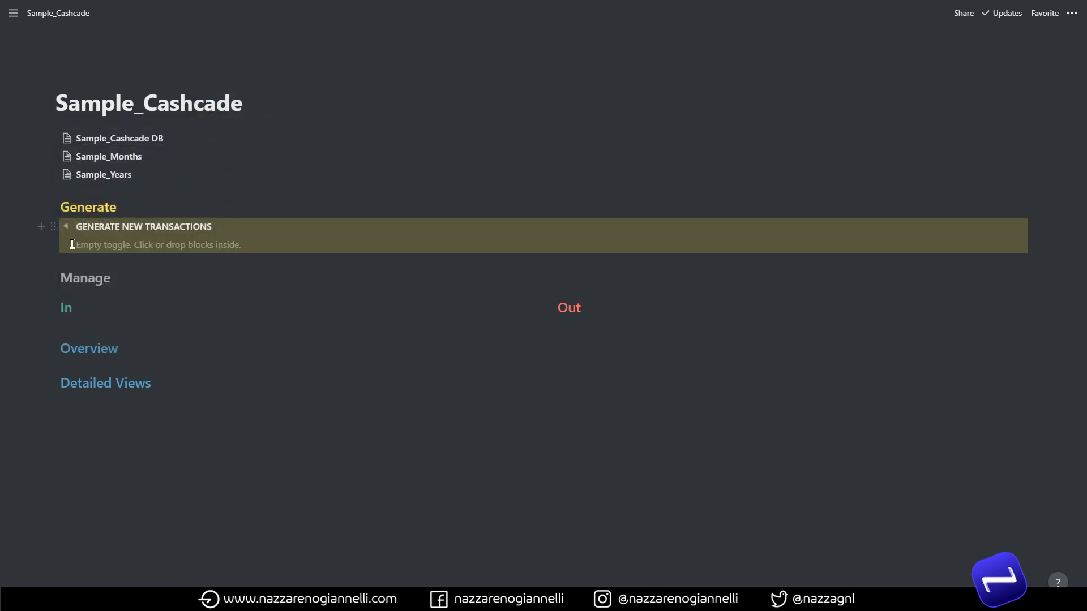
pyautogui.click(145, 248)
pyautogui.write('/T')
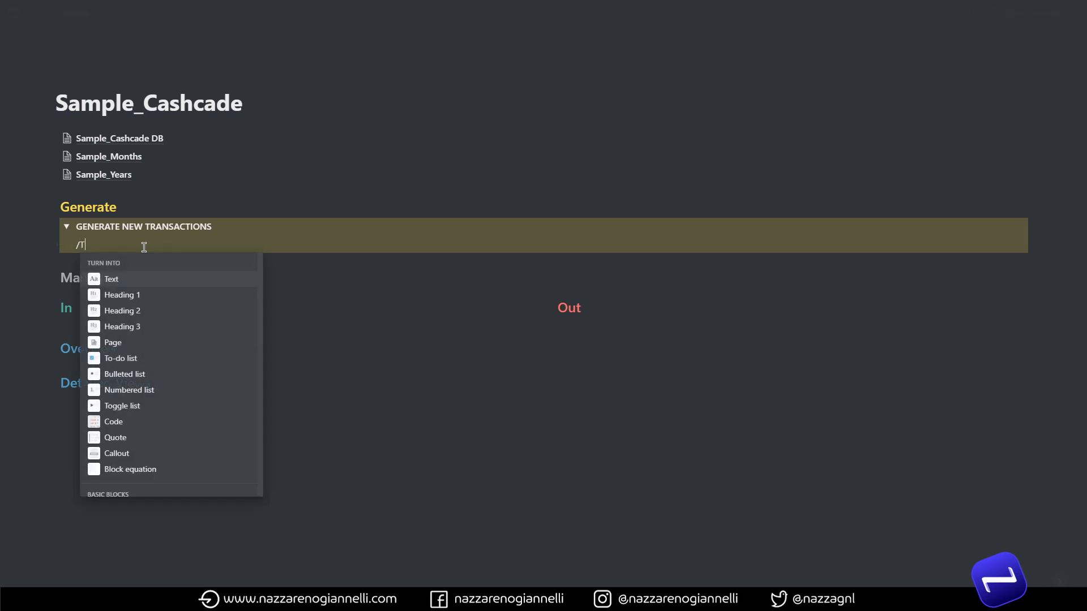
pyautogui.write('OGL')
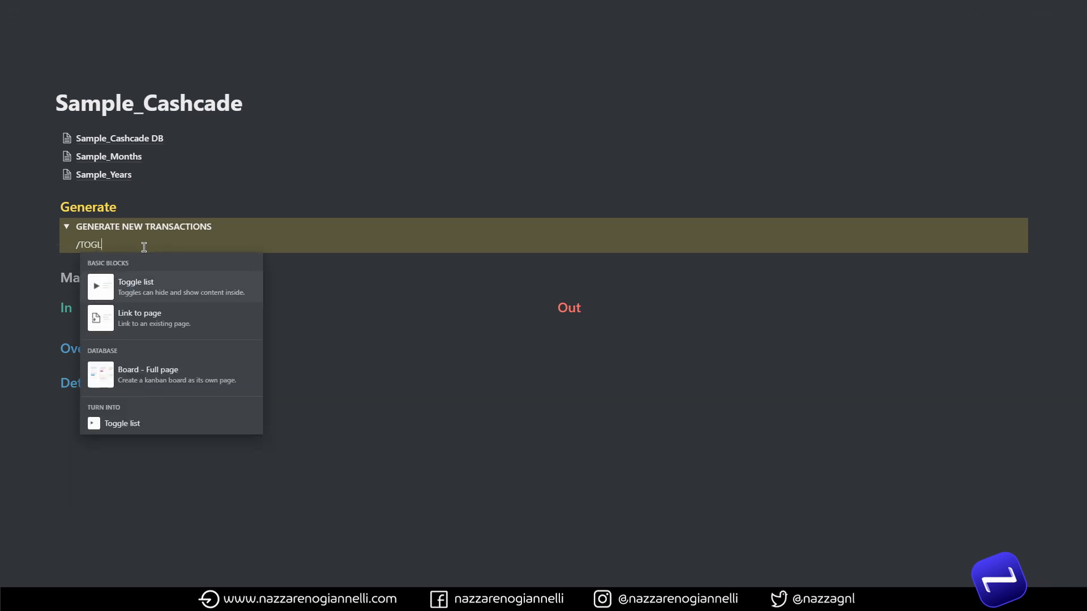
pyautogui.press('Return')
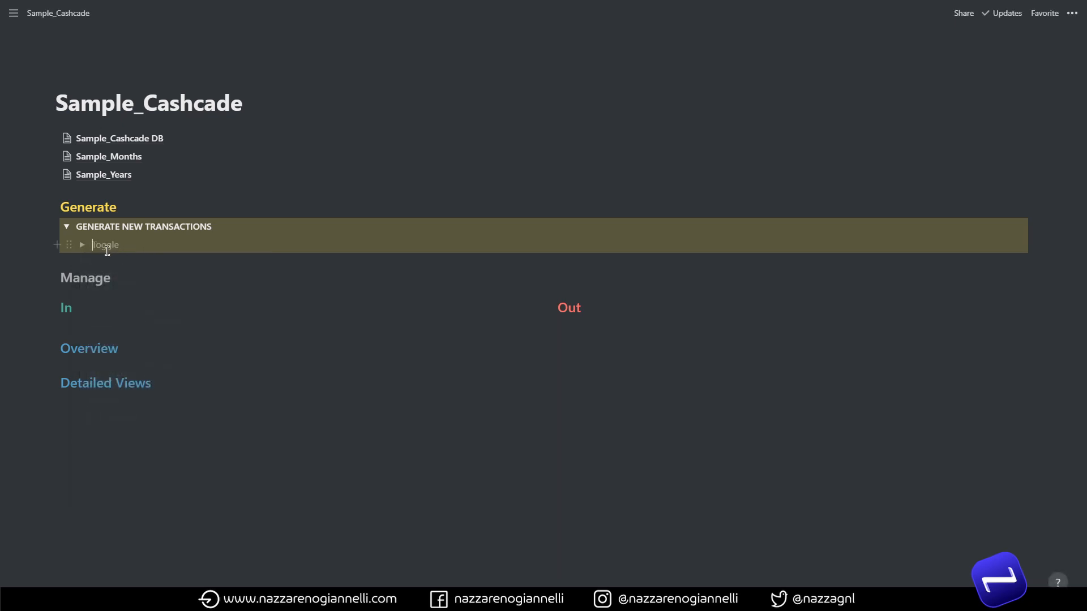
pyautogui.click(68, 245)
pyautogui.moveTo(137, 317)
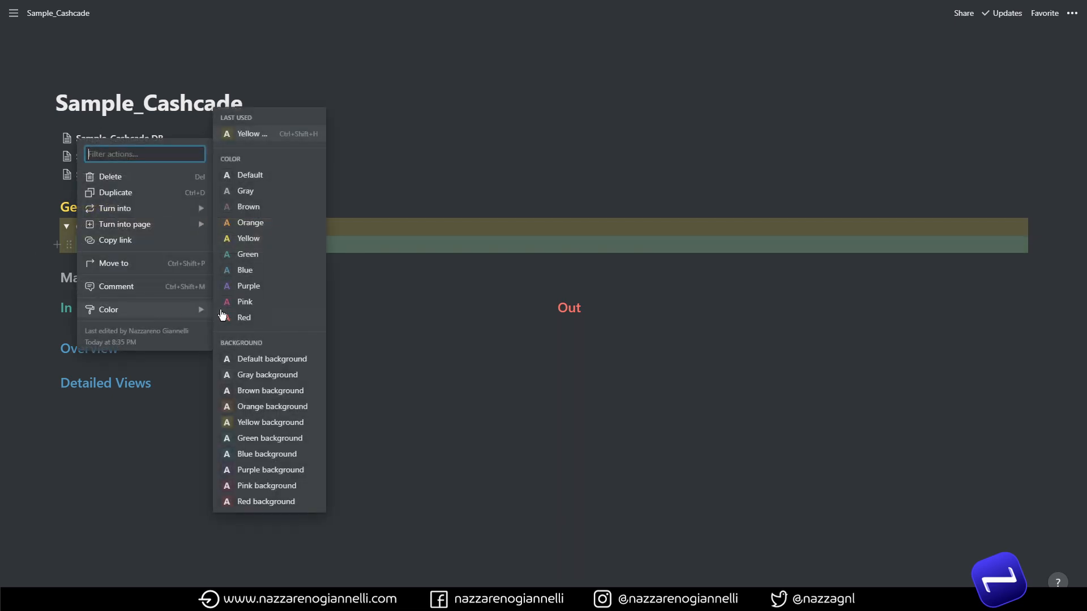
pyautogui.click(257, 245)
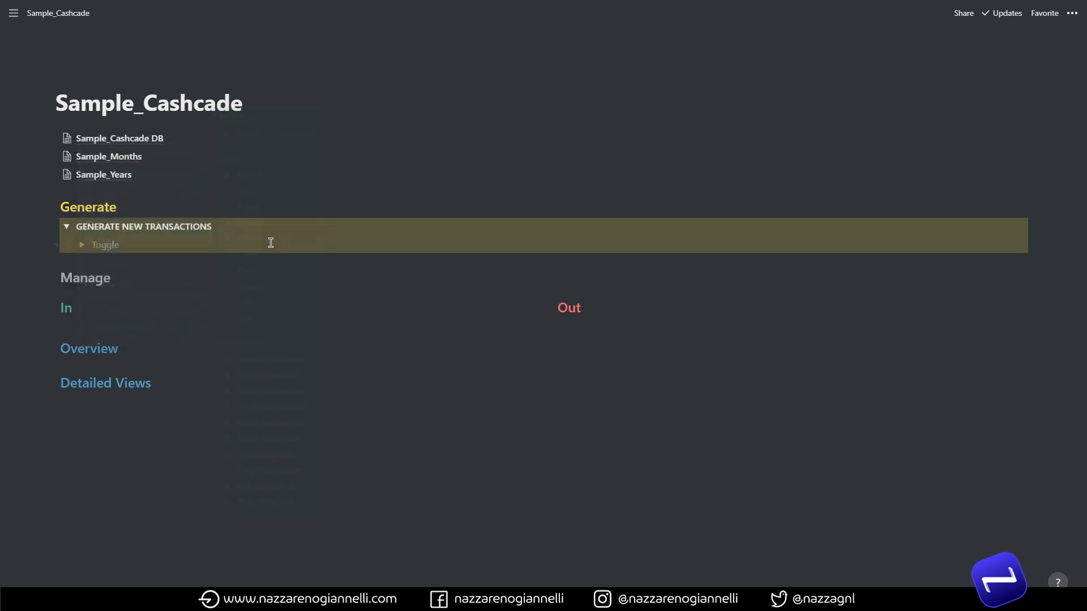
# Create a linked database of Sample_Cashcade DB inside the nested toggle.
pyautogui.click(82, 244)
pyautogui.click(153, 263)
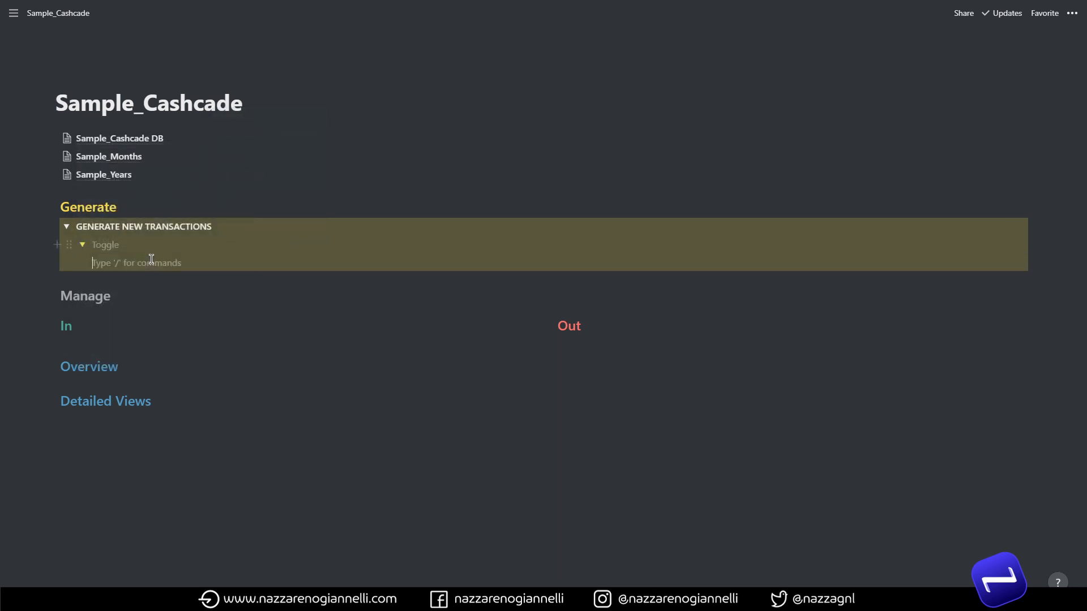
pyautogui.write('/LINK')
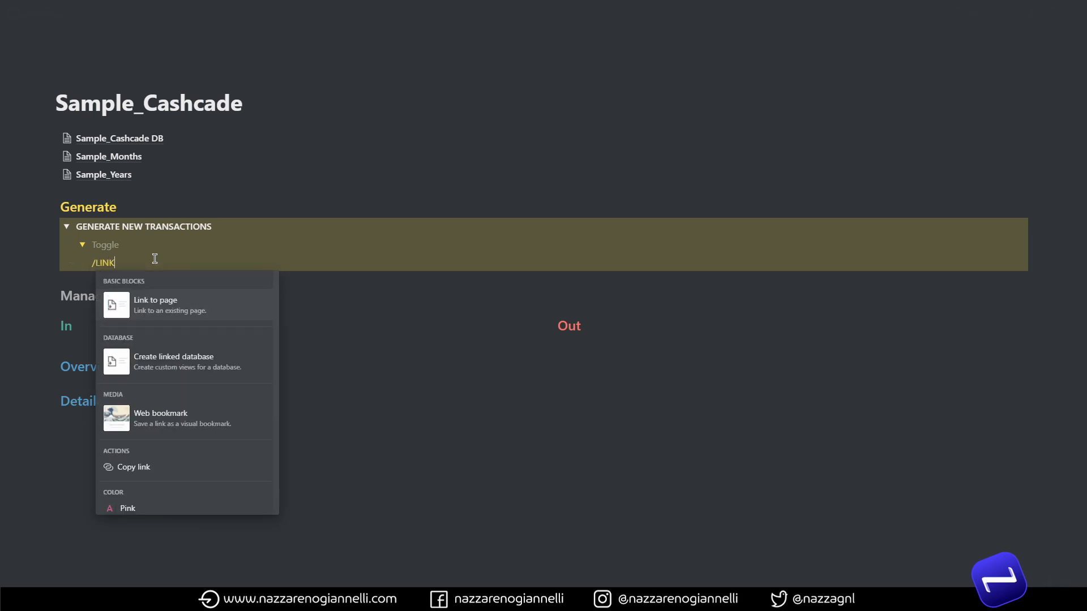
pyautogui.press('Down')
pyautogui.press('Return')
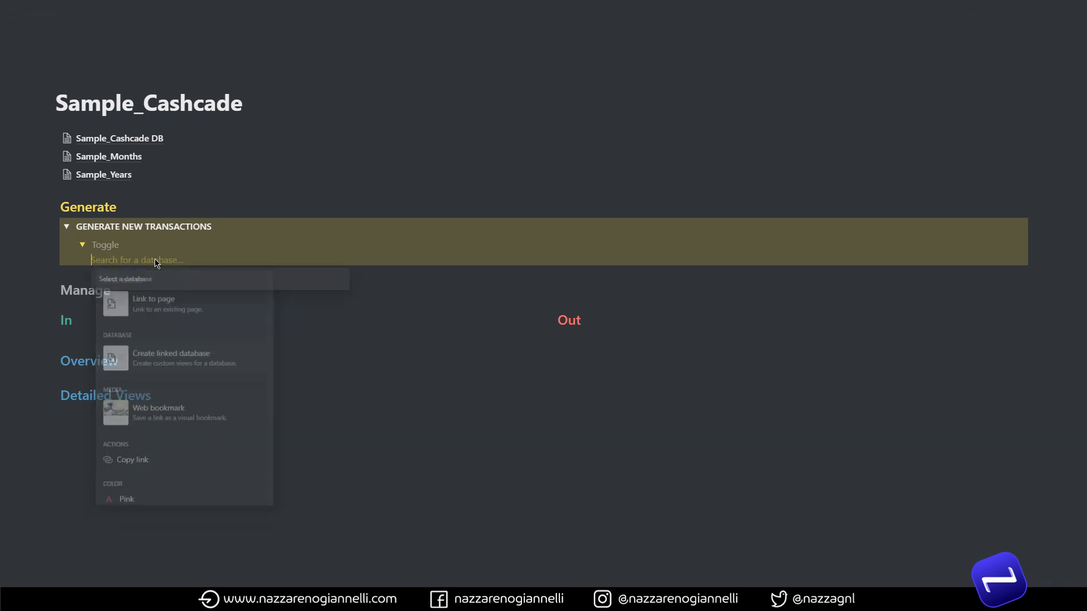
pyautogui.write('SAMPLE')
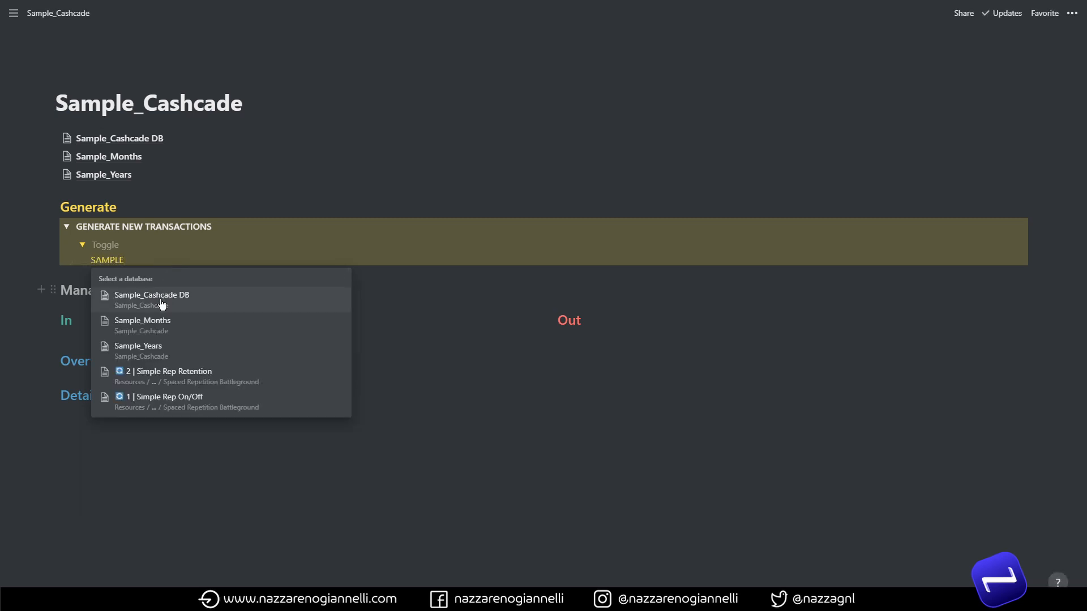
pyautogui.click(162, 301)
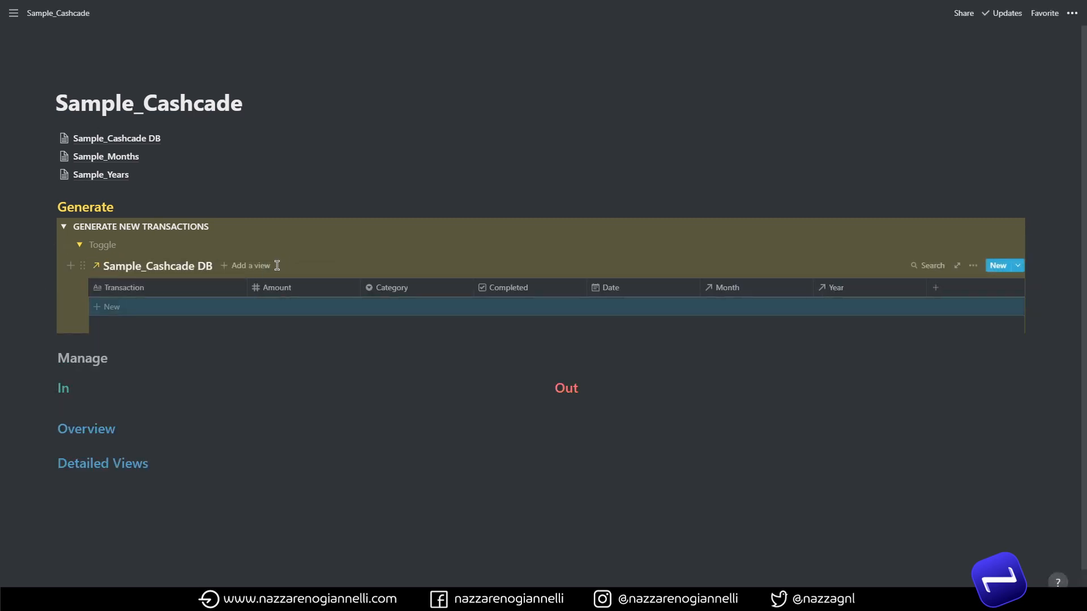
# Add a Gallery view to the linked Sample_Cashcade DB.
pyautogui.click(258, 272)
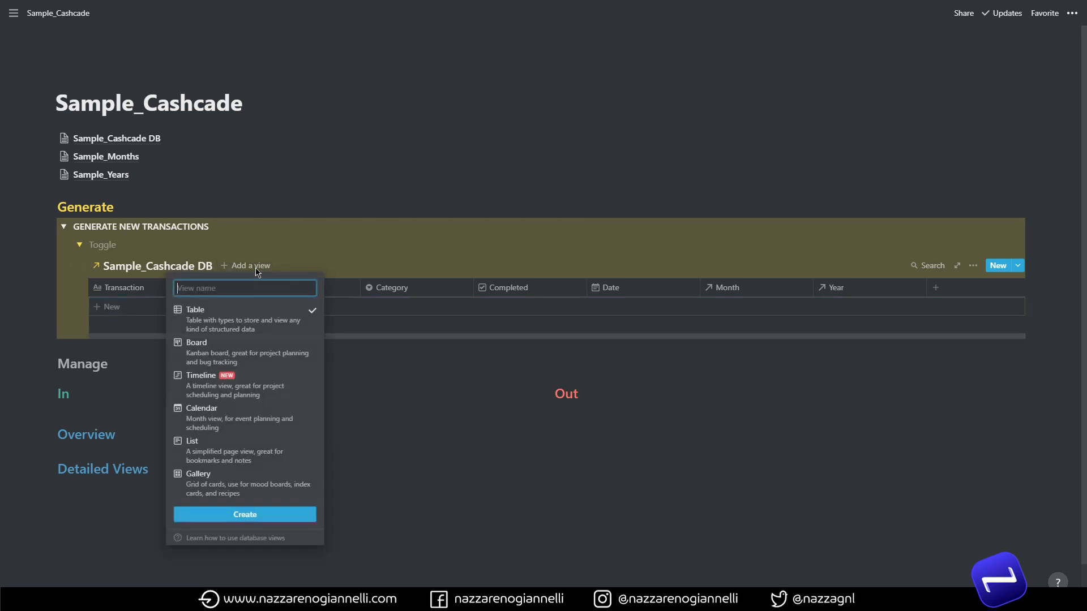
pyautogui.click(218, 482)
pyautogui.click(241, 515)
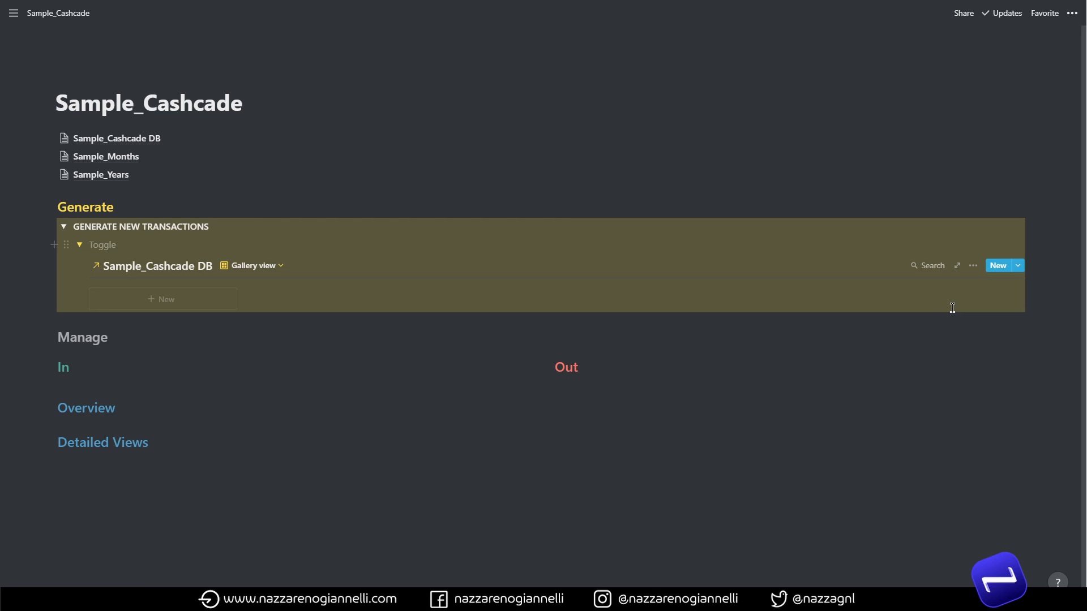
# Create a transaction from the New Revenue template and title it Paycheck.
pyautogui.click(1017, 265)
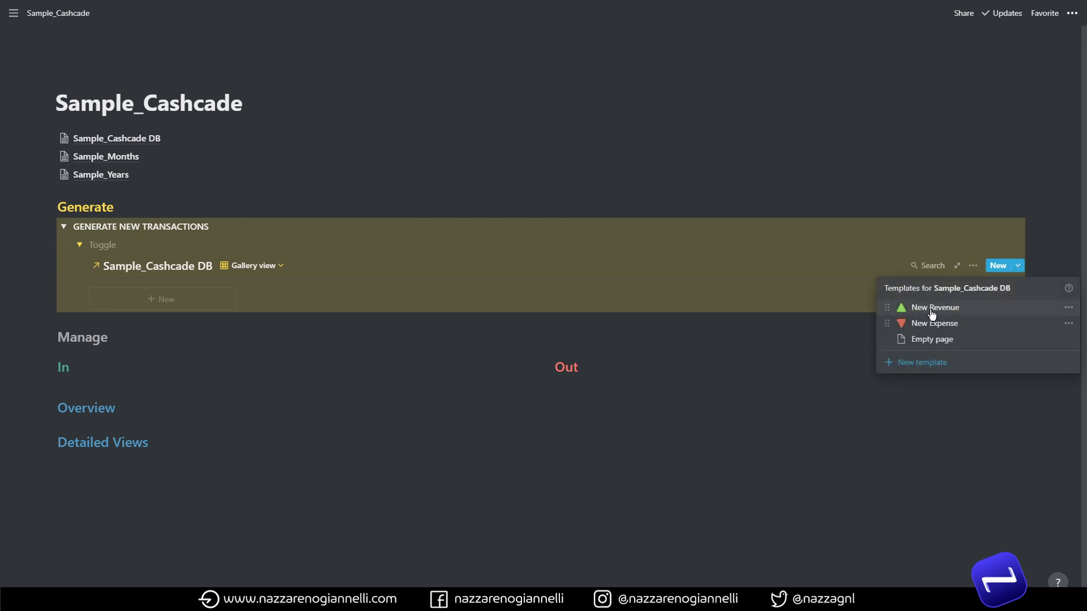
pyautogui.click(932, 313)
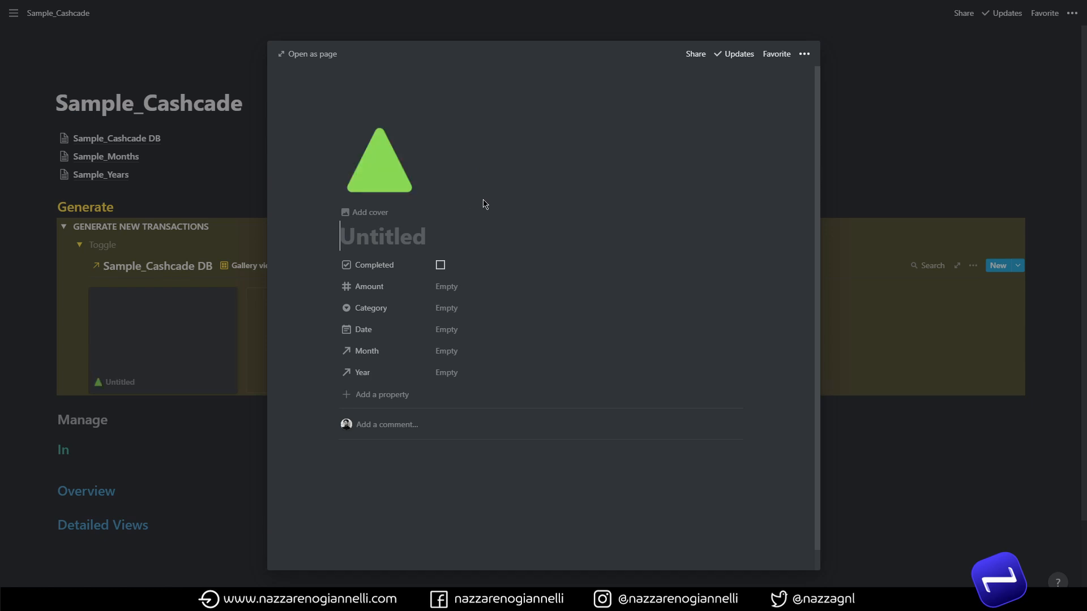
pyautogui.write('pAYCHECK')
pyautogui.doubleClick(429, 235)
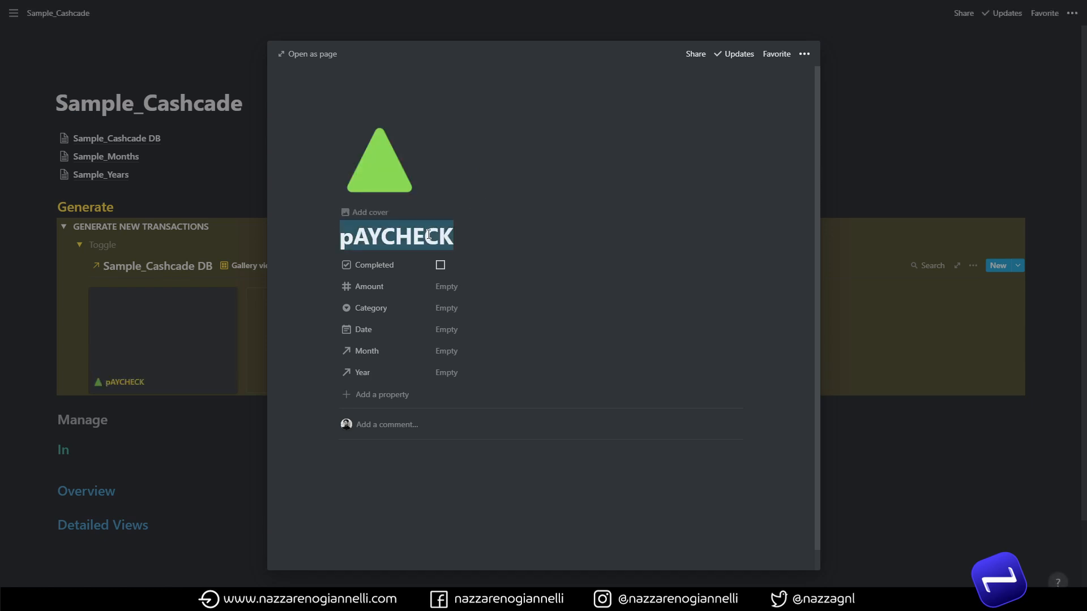
pyautogui.write('Paycheck')
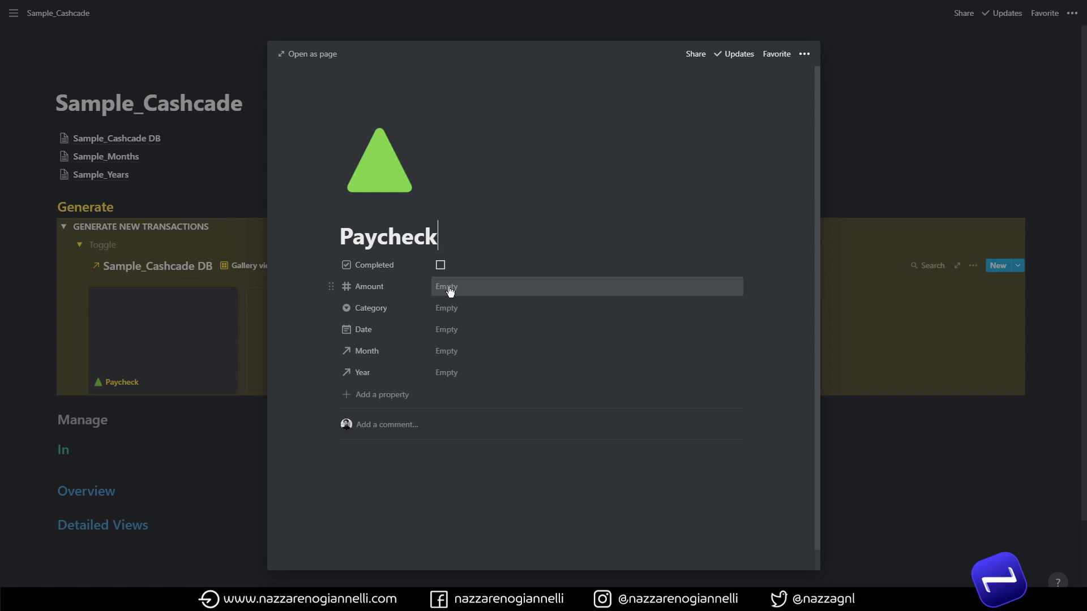
# Set the Paycheck transaction's Amount to 3000 and its Category to Base Income.
pyautogui.click(450, 288)
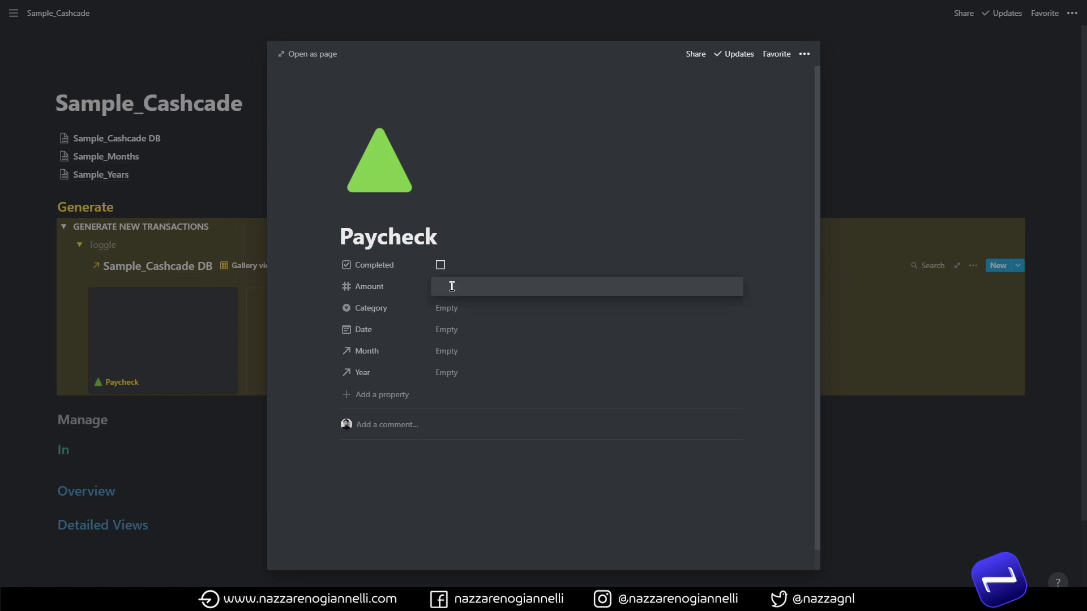
pyautogui.write('300')
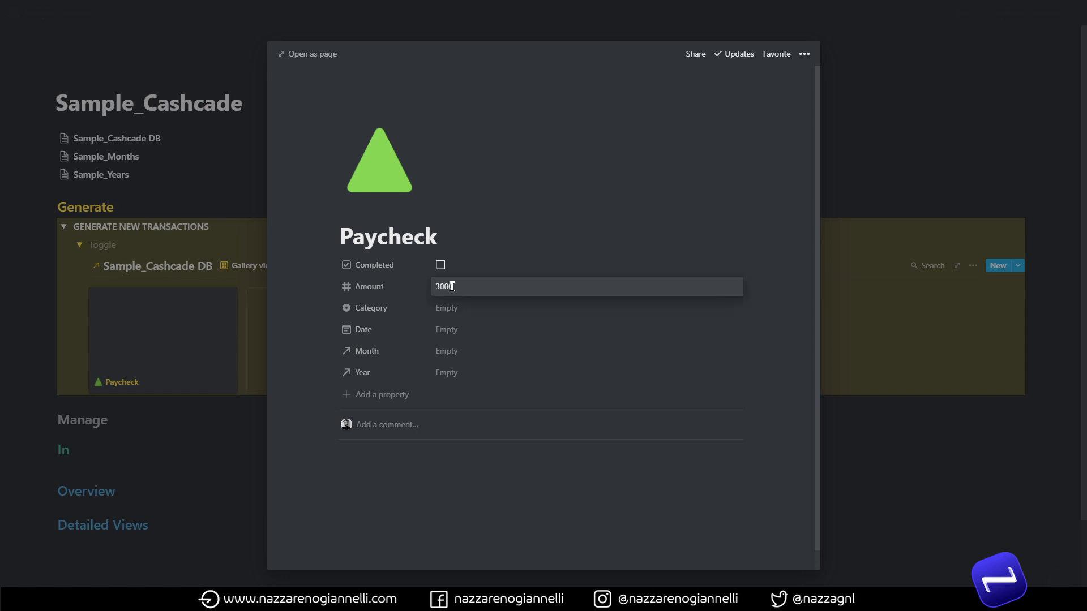
pyautogui.press('Return')
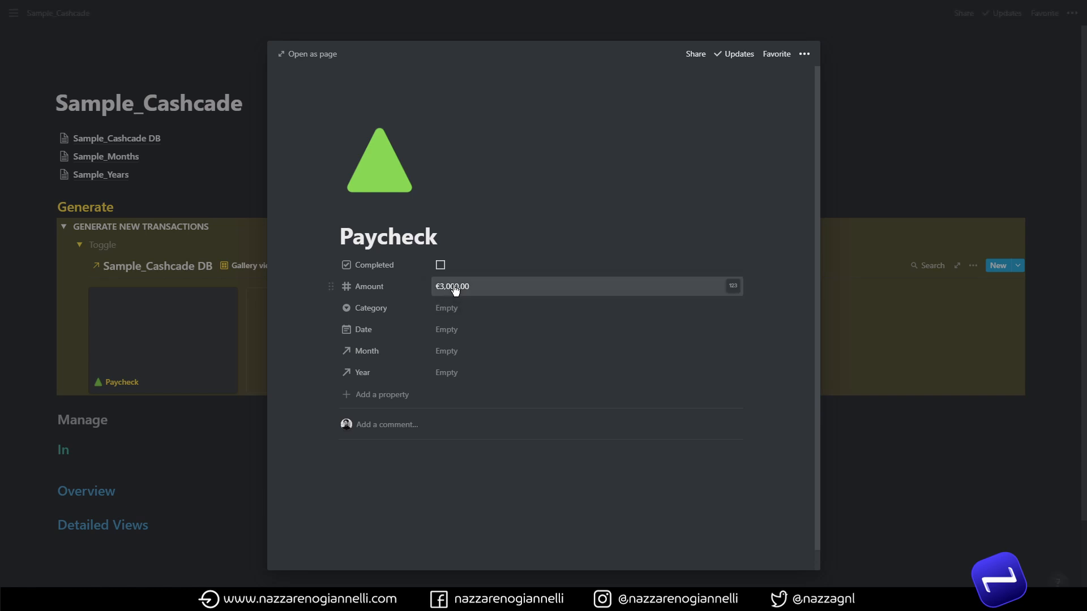
pyautogui.click(451, 308)
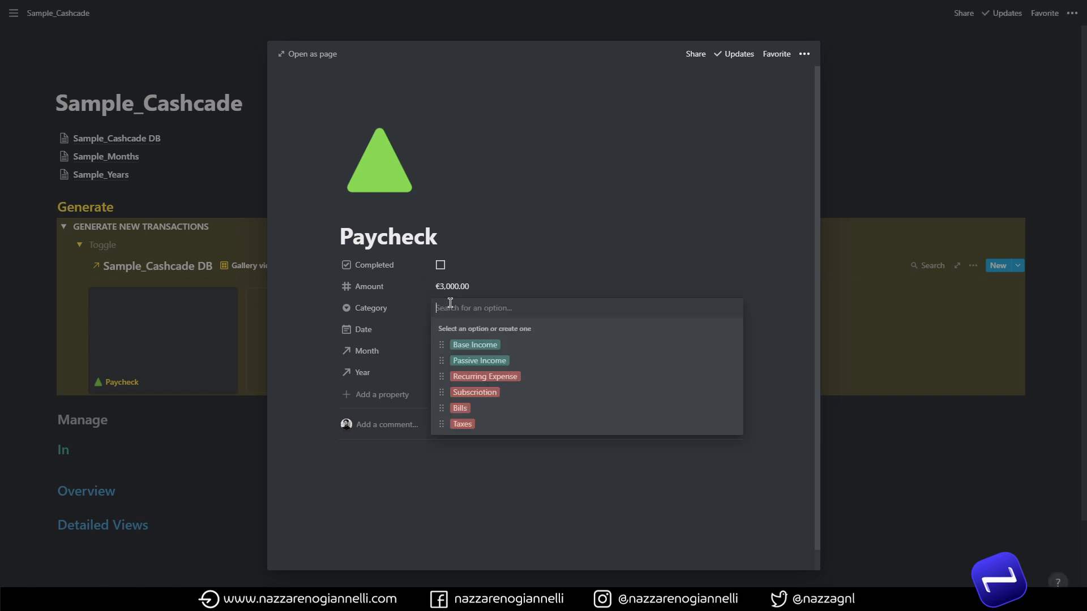
pyautogui.click(465, 352)
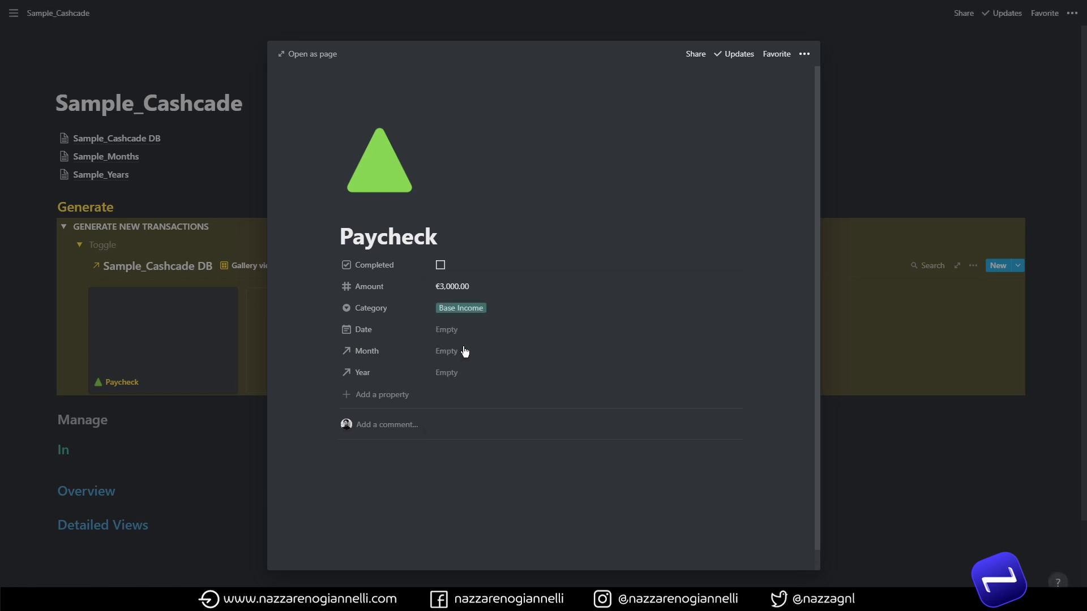
# Relate the Paycheck transaction to the year 2020 in its Year property.
pyautogui.click(447, 373)
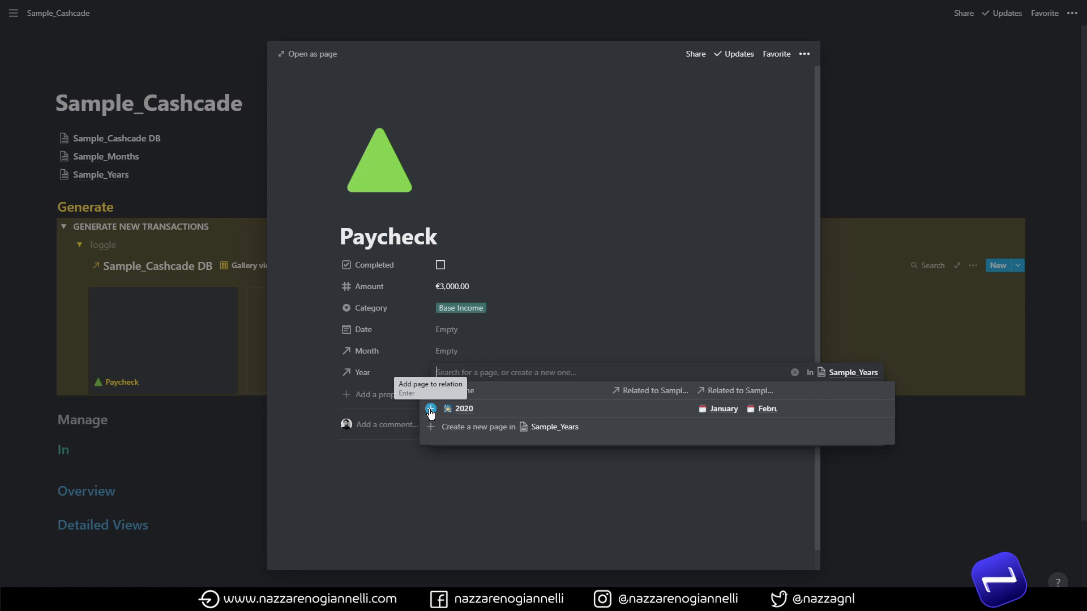
pyautogui.click(431, 409)
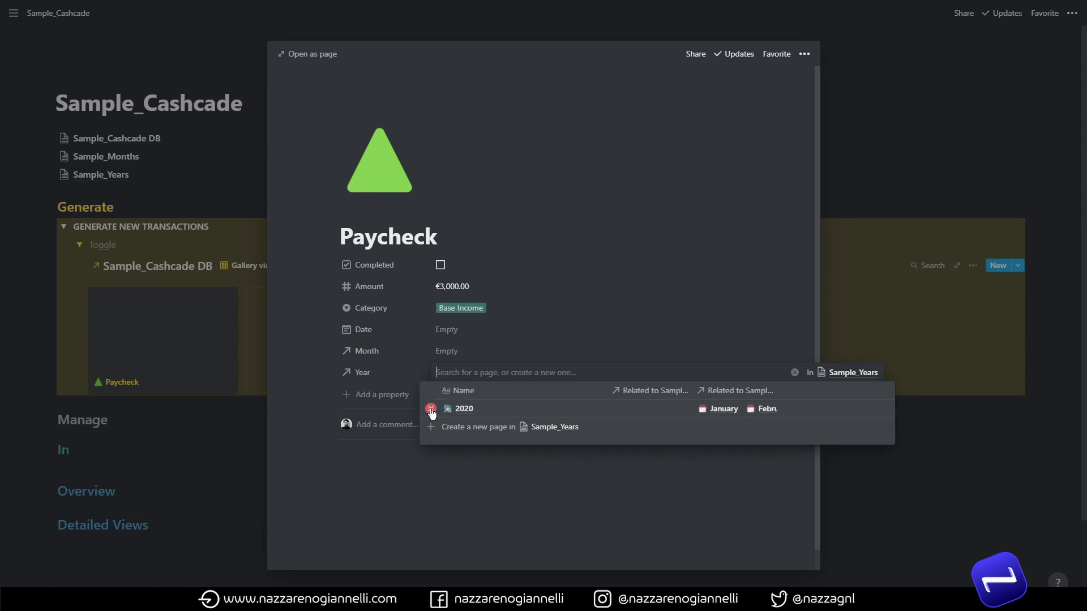
pyautogui.click(513, 349)
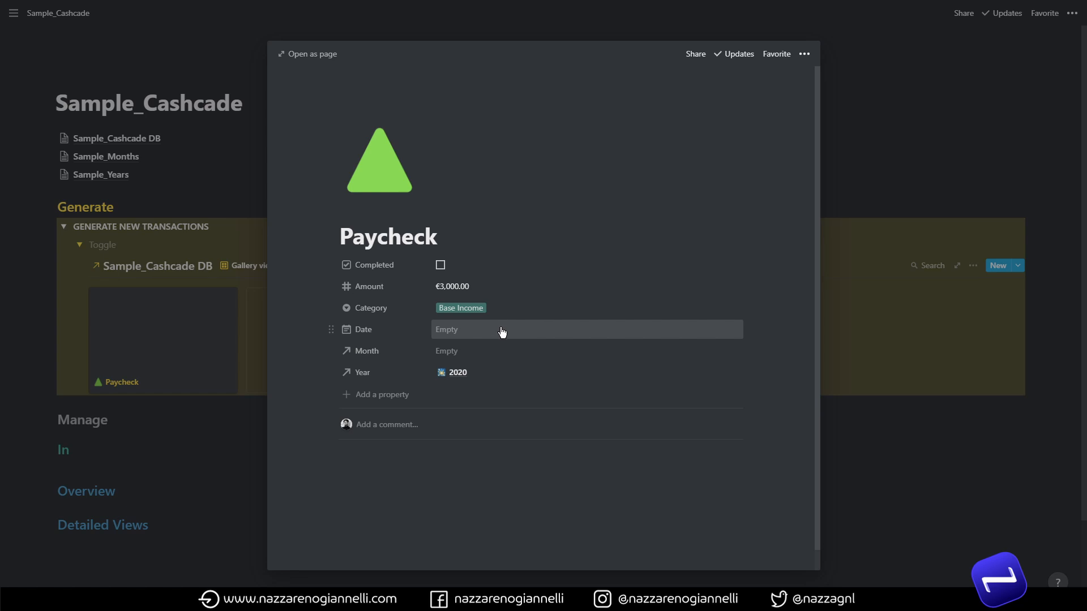
# Create a transaction from the New Revenue template and title it Gumroad.
pyautogui.press('Escape')
pyautogui.click(1017, 265)
pyautogui.click(933, 310)
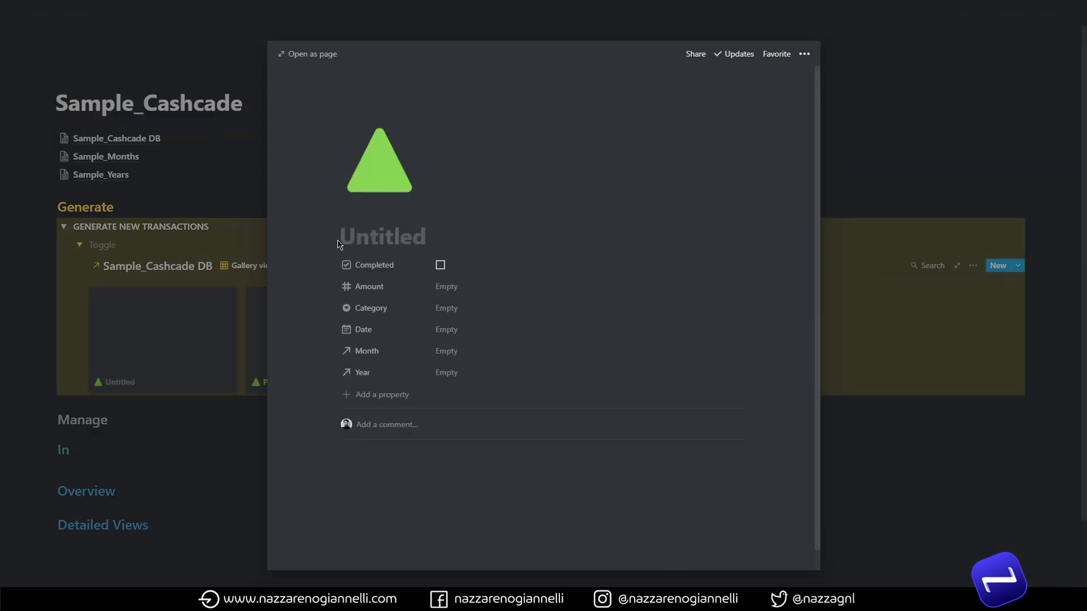
pyautogui.write('Gumroad')
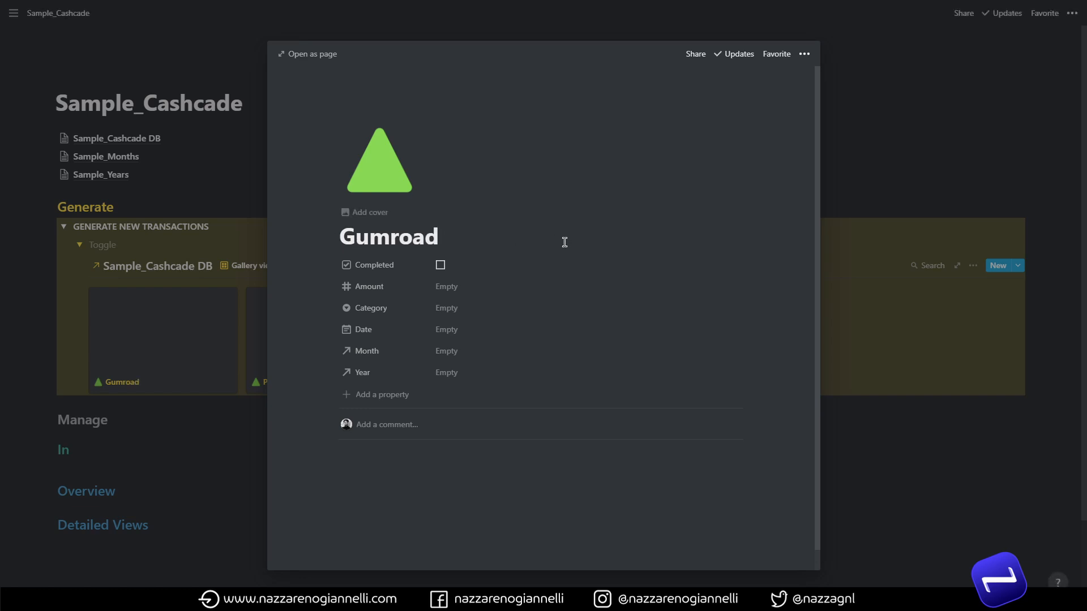
# Set the Gumroad transaction's Category to Passive Income and relate it to the year 2020.
pyautogui.click(446, 308)
pyautogui.click(479, 365)
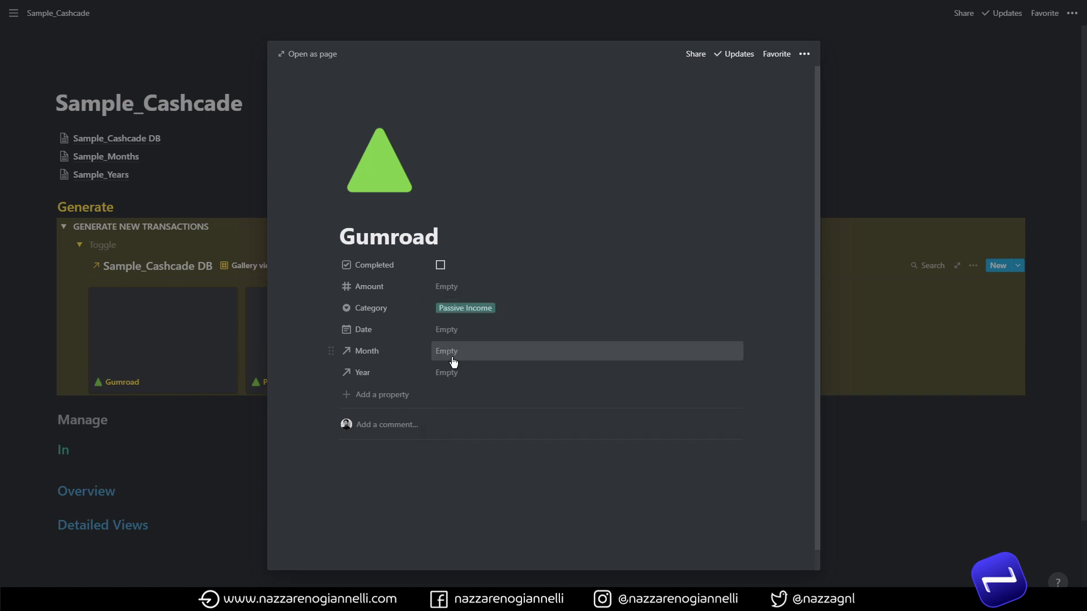
pyautogui.click(442, 372)
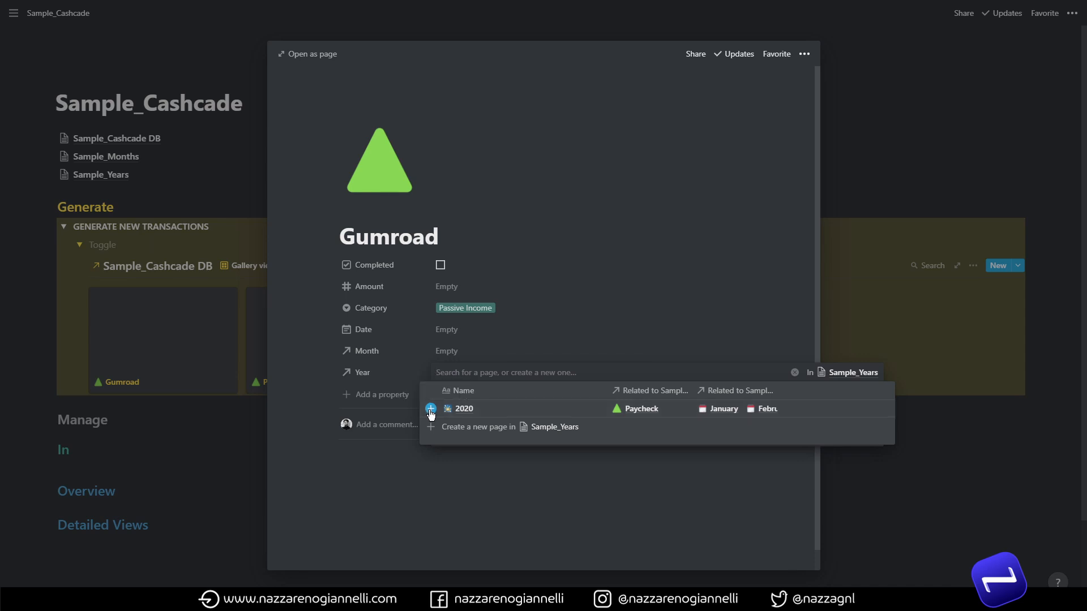
pyautogui.click(430, 410)
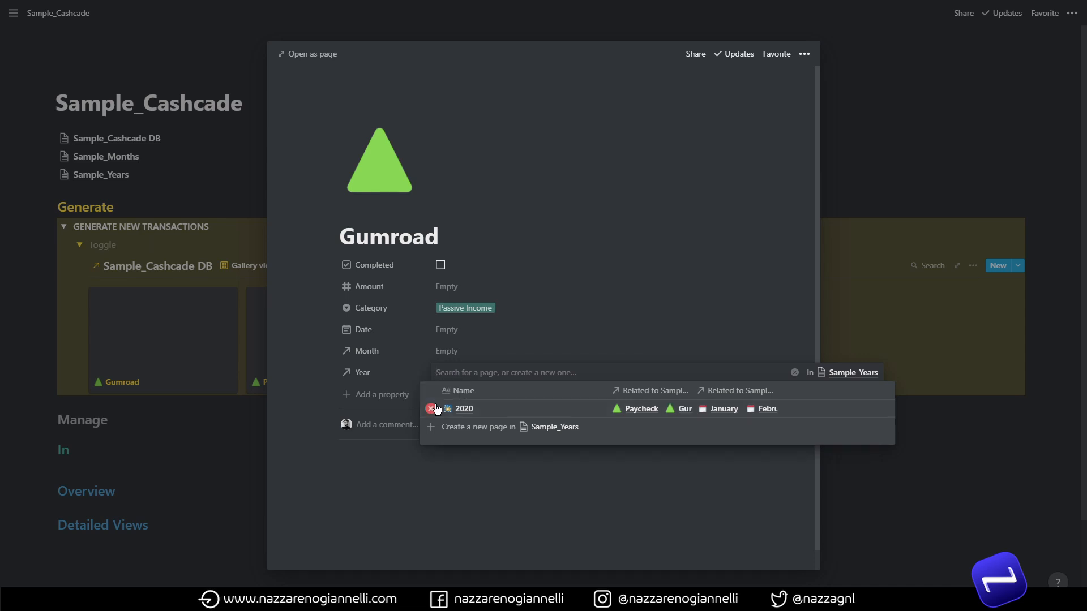
pyautogui.click(543, 314)
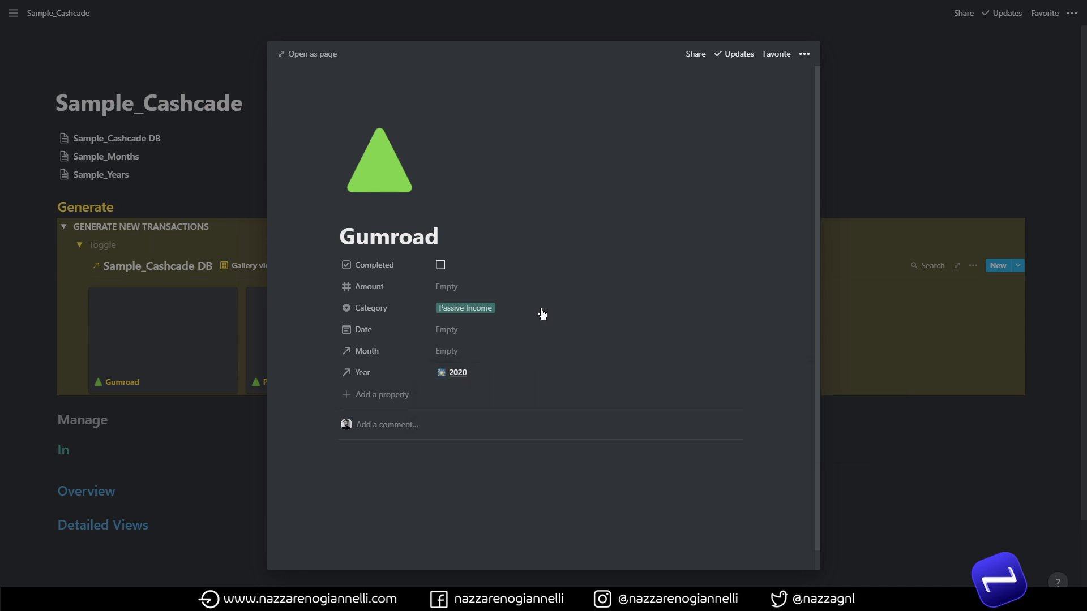
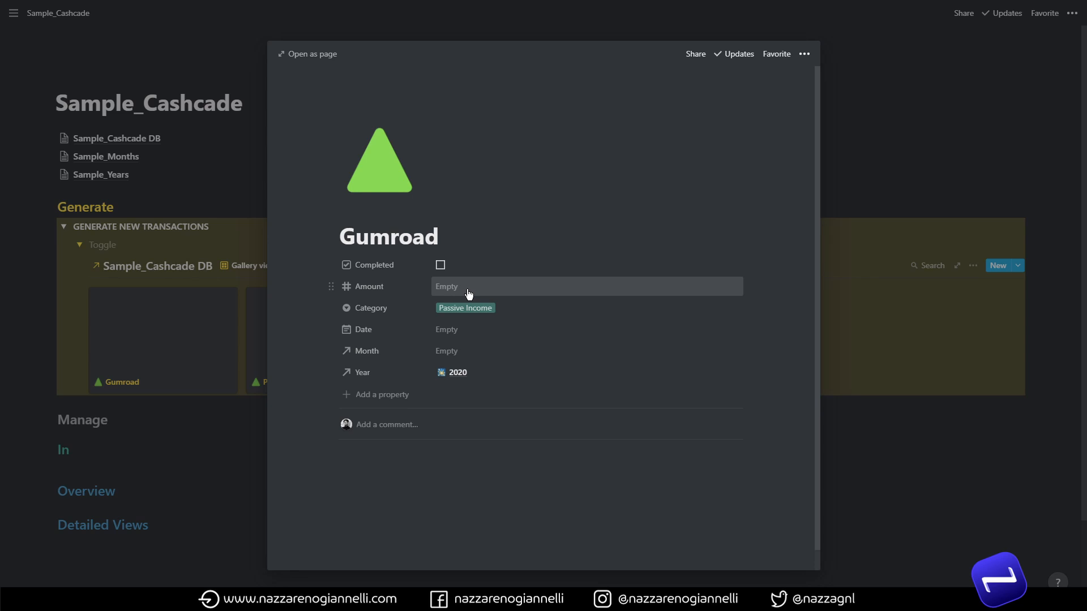
pyautogui.click(1029, 321)
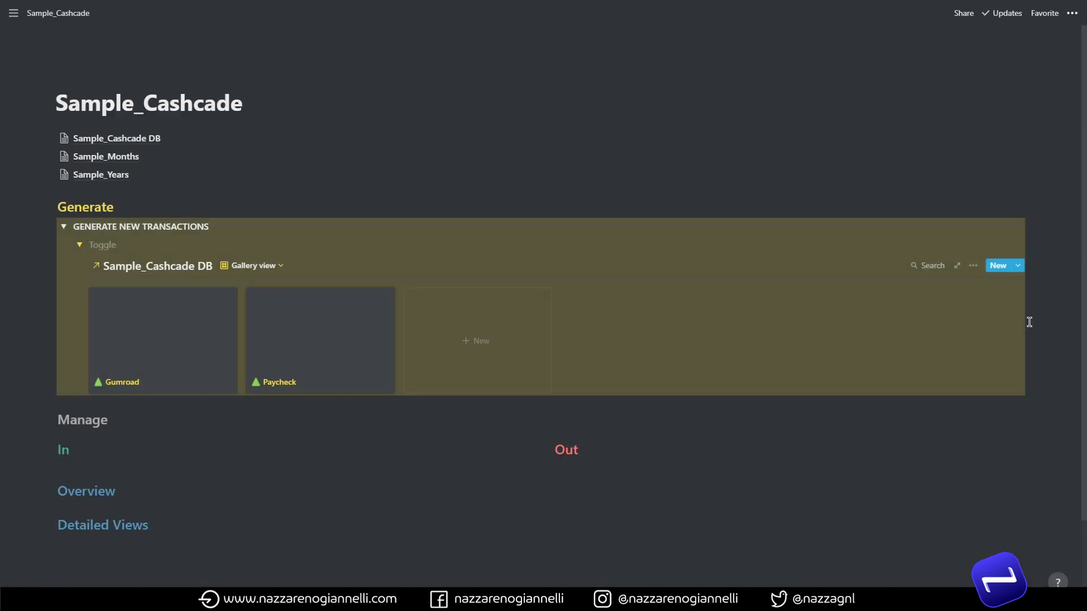
# Create a transaction from the New Expense template and title it Rent.
pyautogui.click(1018, 268)
pyautogui.click(954, 323)
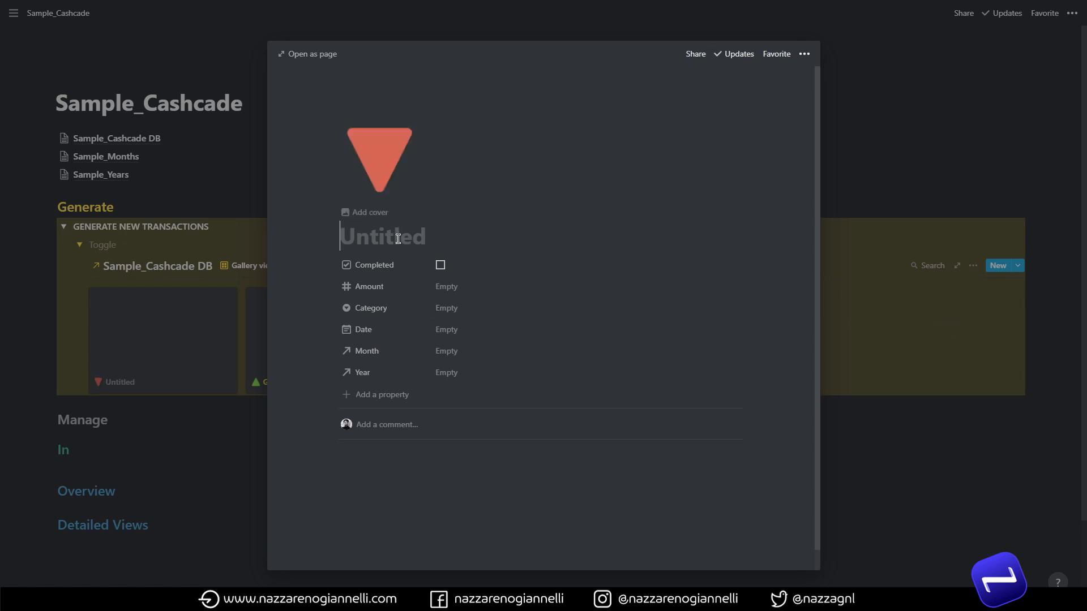
pyautogui.write('Rent')
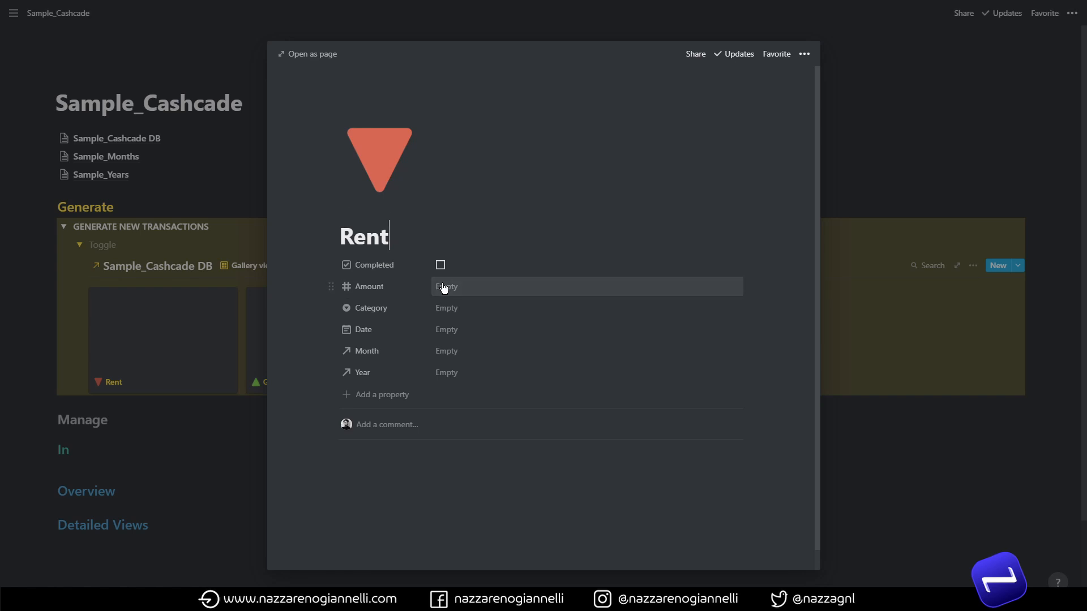
# Set the Rent transaction's Amount to 500 and its Category to Recurring Expense.
pyautogui.click(476, 289)
pyautogui.write('500')
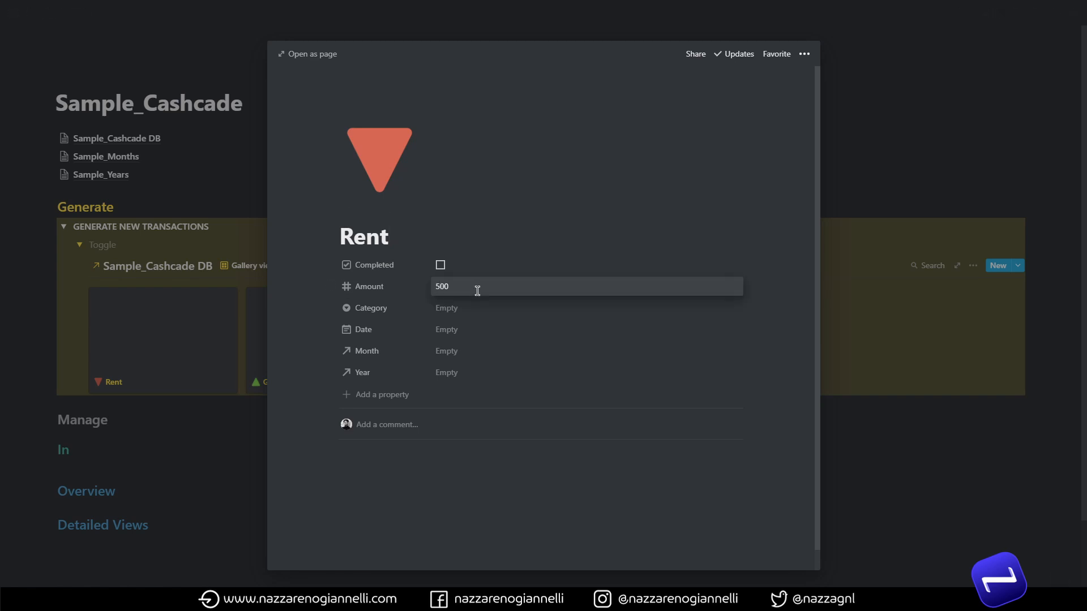
pyautogui.press('Return')
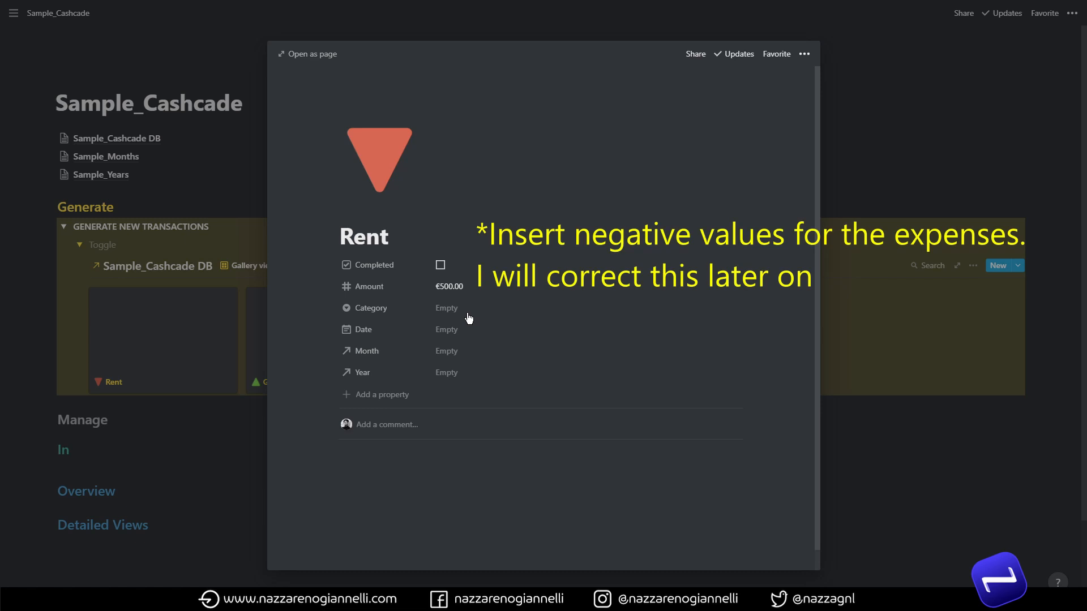
pyautogui.click(459, 311)
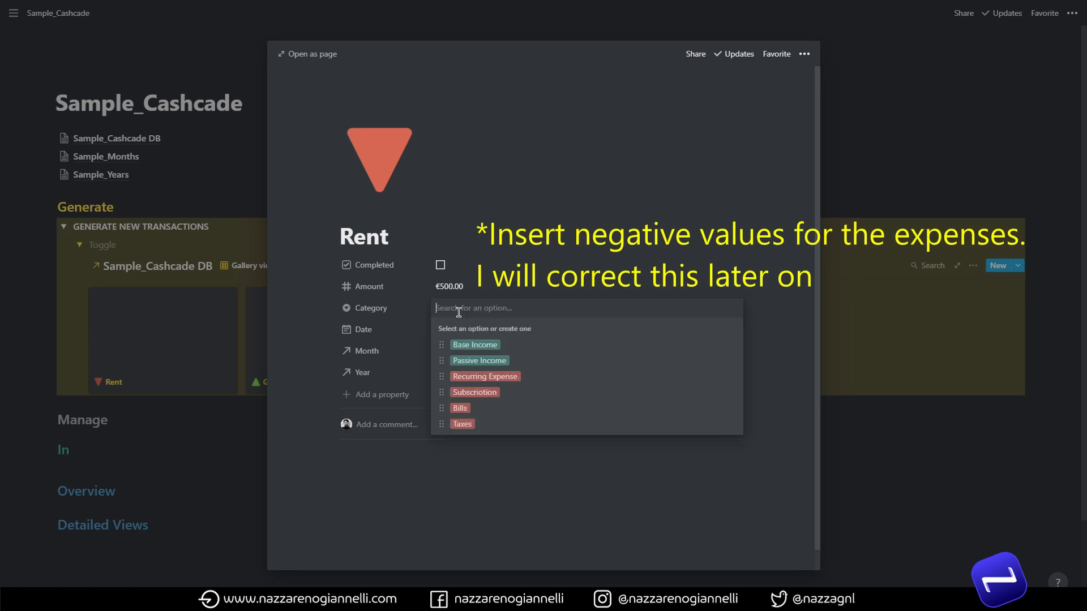
pyautogui.click(485, 378)
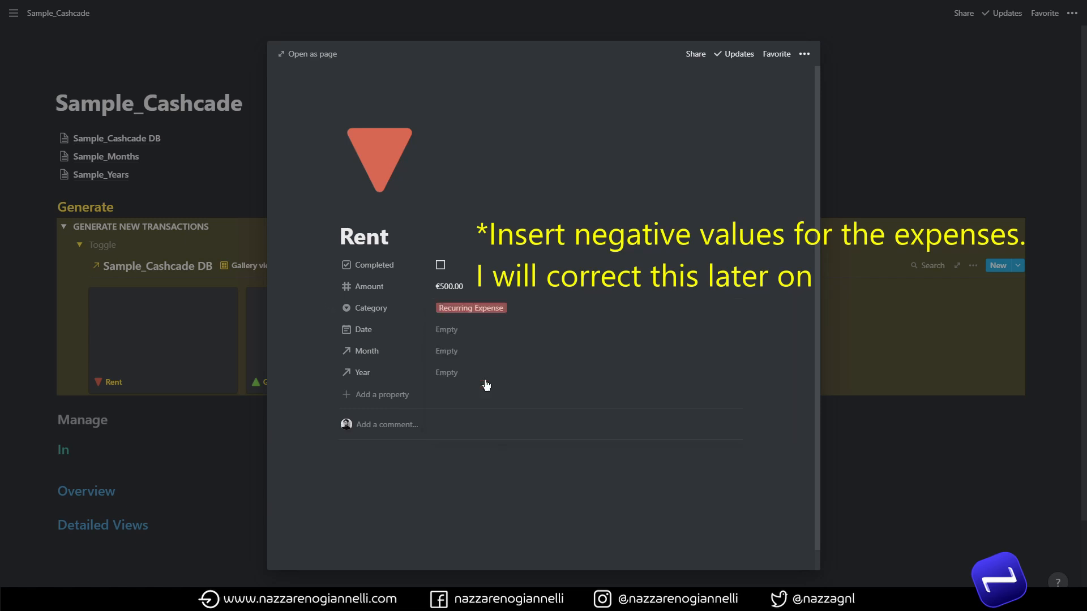
# Relate the Rent transaction to the year 2020 in its Year property and close its page.
pyautogui.click(454, 374)
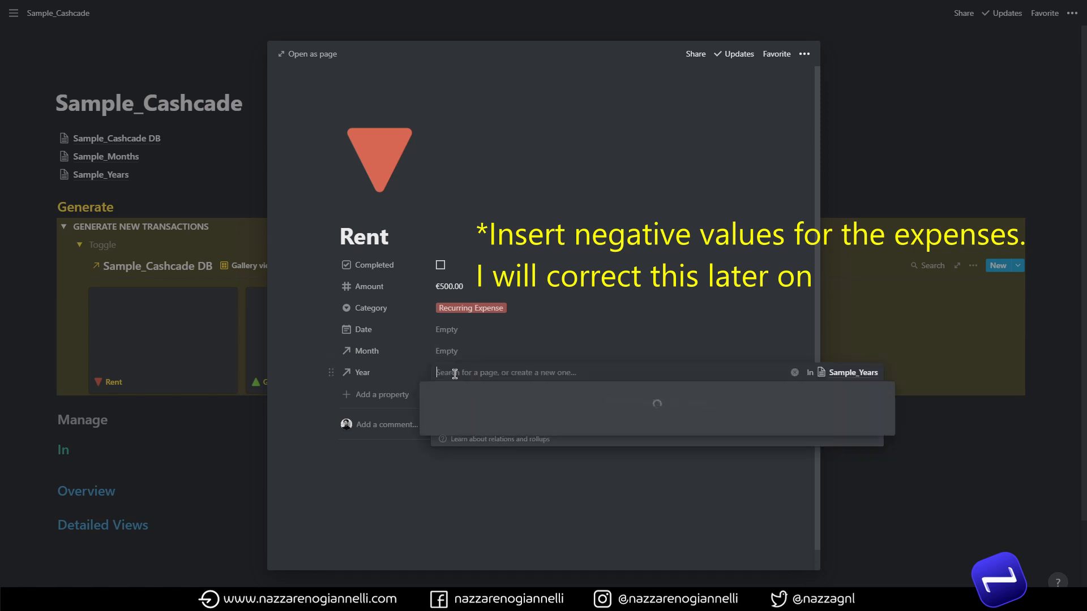
pyautogui.click(431, 409)
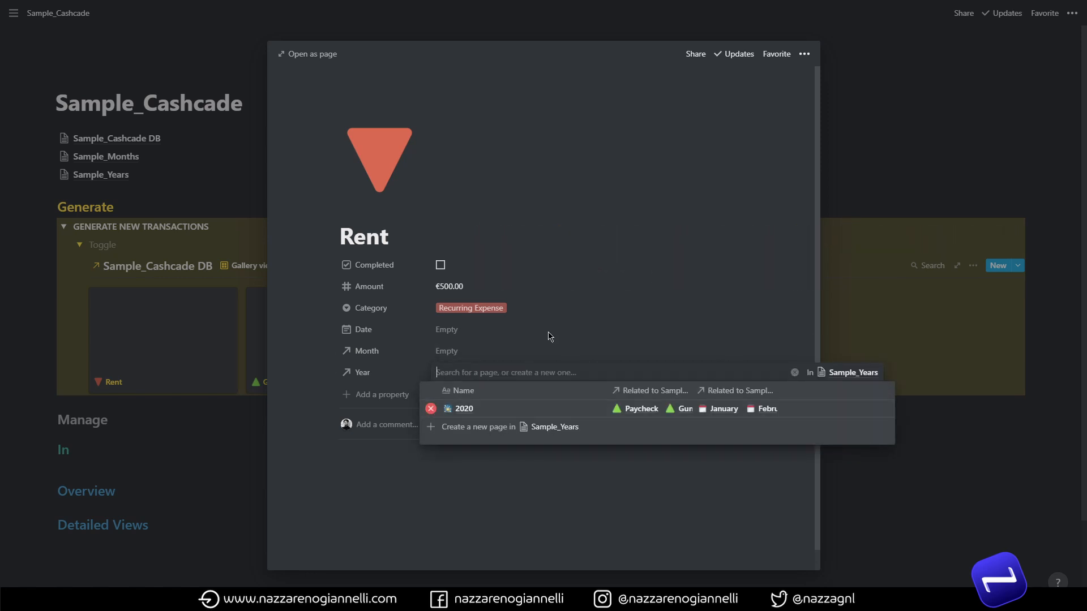
pyautogui.click(563, 327)
pyautogui.click(922, 452)
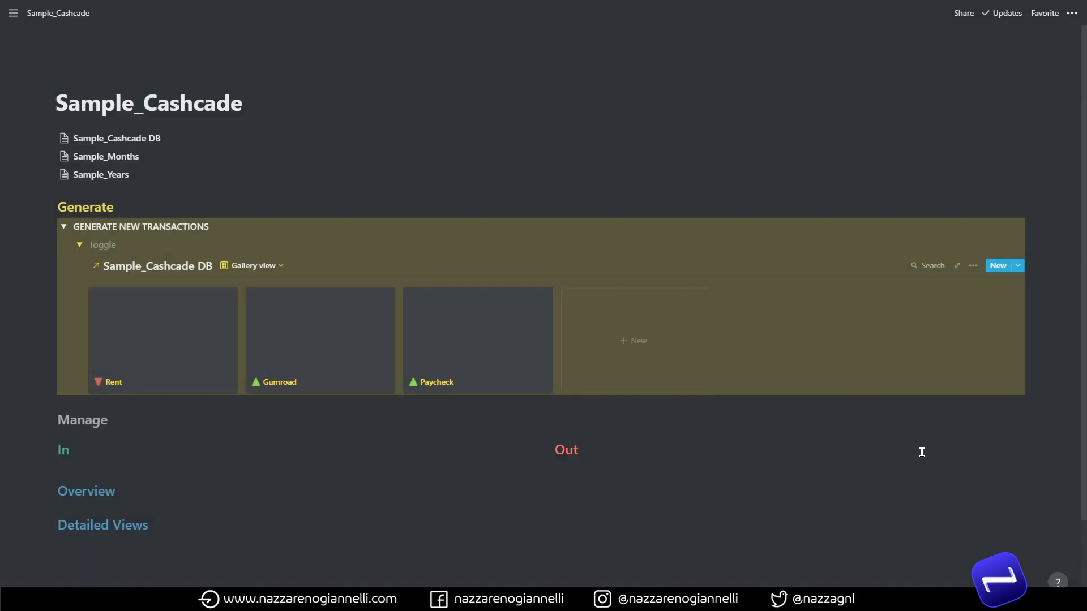
# Create a transaction from the New Expense template and title it Bank Loan.
pyautogui.click(1017, 266)
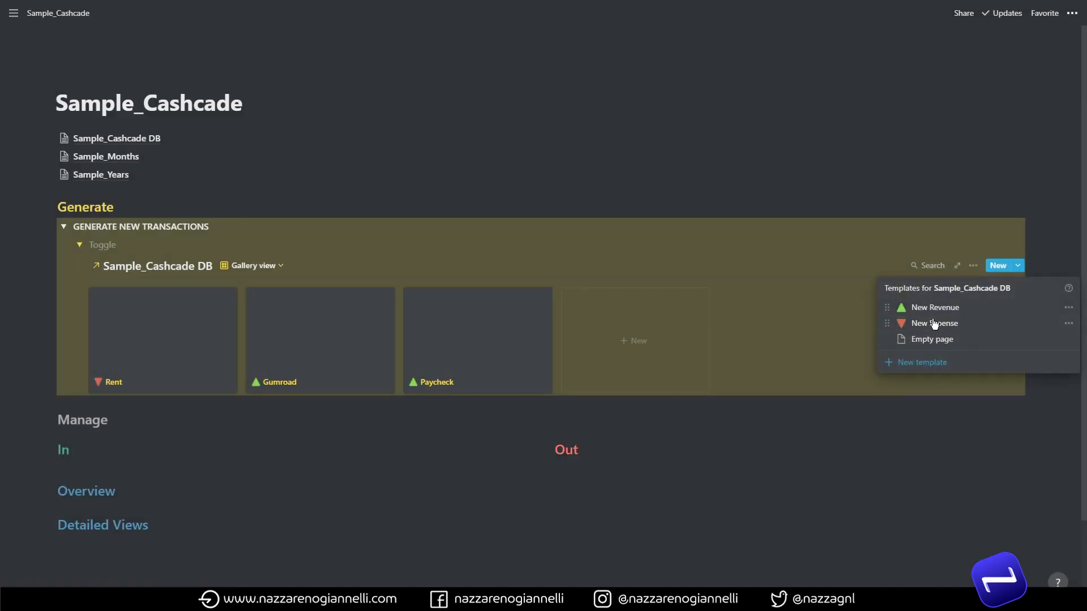
pyautogui.click(940, 323)
pyautogui.click(401, 236)
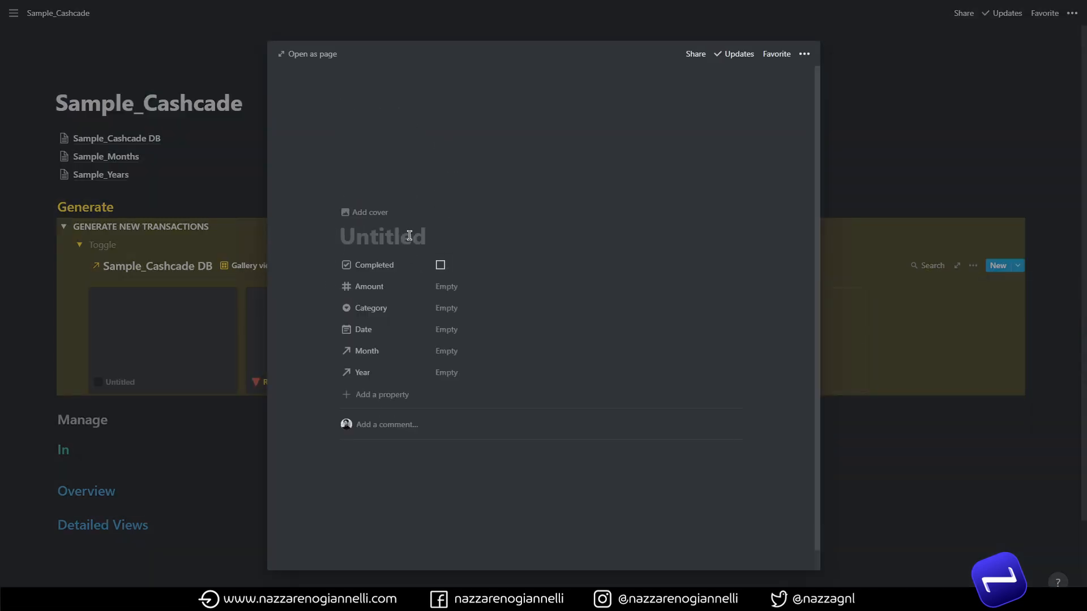
pyautogui.write('Bakn')
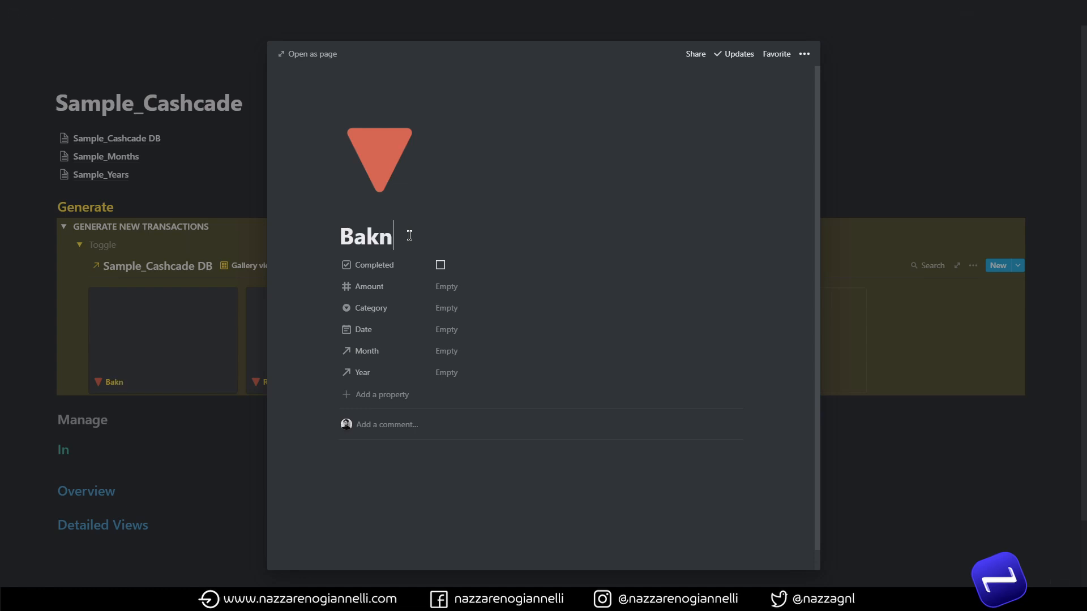
pyautogui.press('BackSpace')
pyautogui.press('BackSpace')
pyautogui.write('nk Loan')
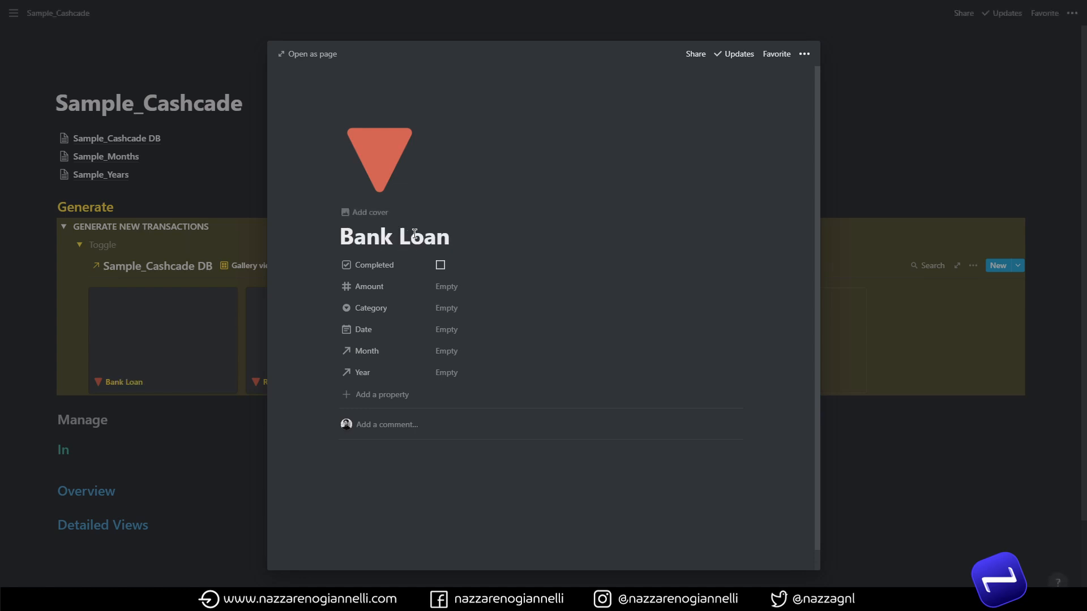
# Set the Bank Loan transaction's Amount to 100.
pyautogui.click(453, 289)
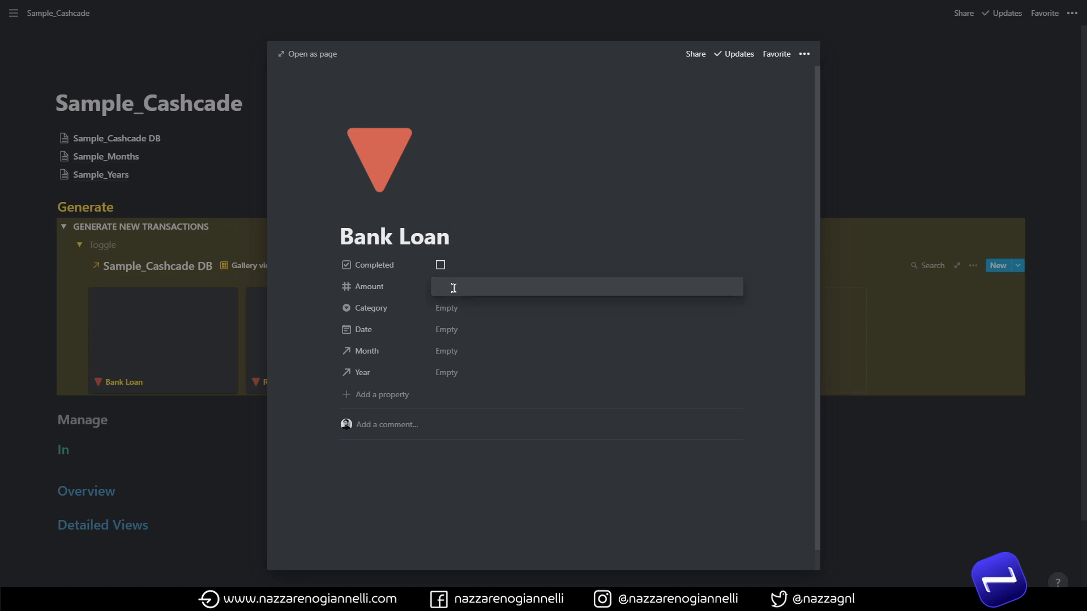
pyautogui.write('100')
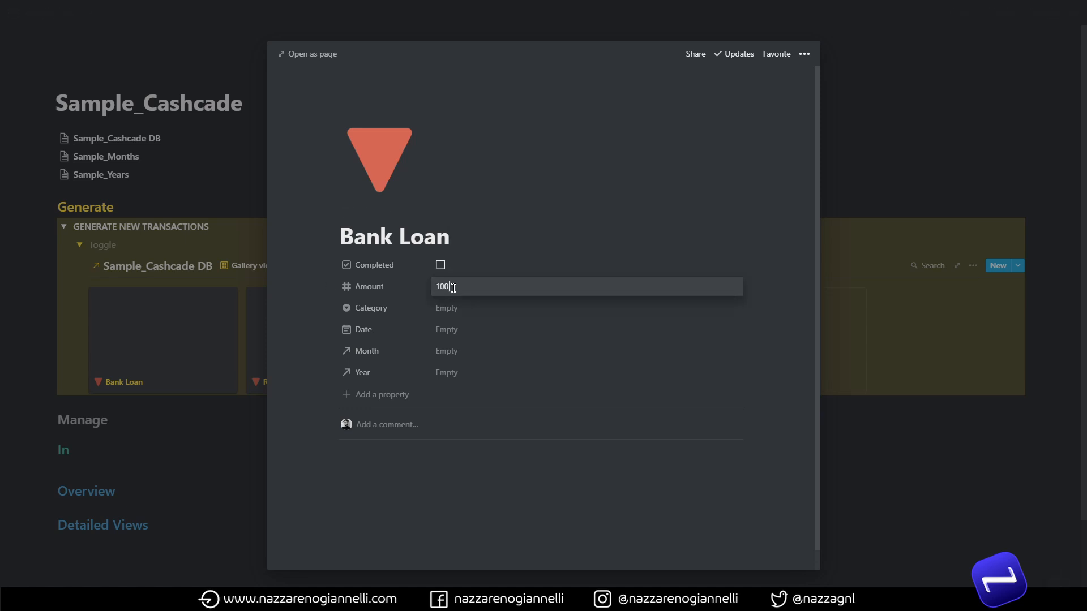
pyautogui.press('Return')
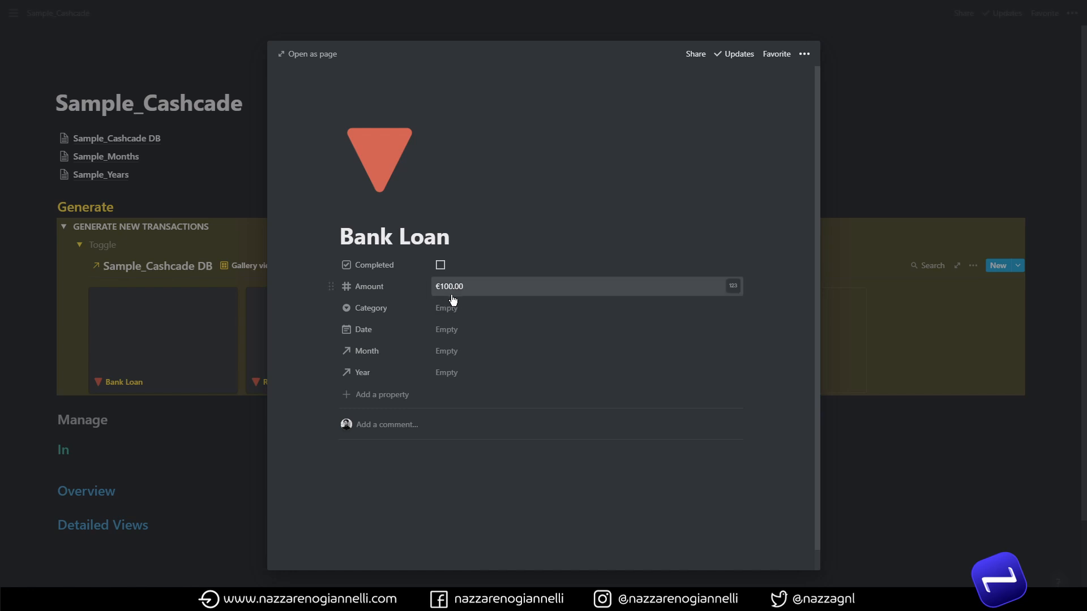
# Set the Bank Loan transaction's Category to Recurring Expense and relate it to the year 2020.
pyautogui.click(455, 308)
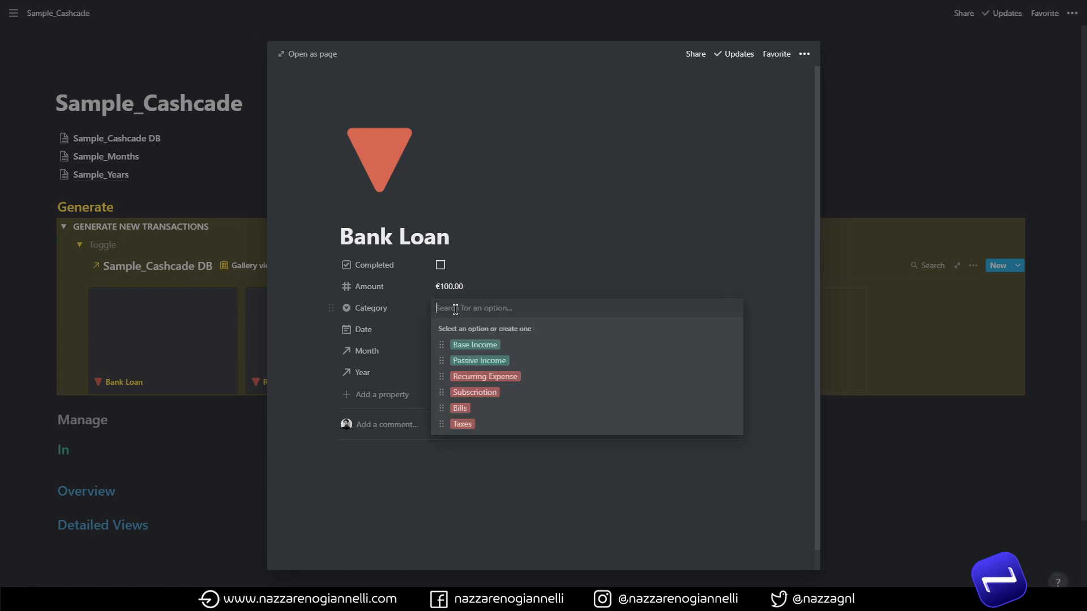
pyautogui.click(475, 377)
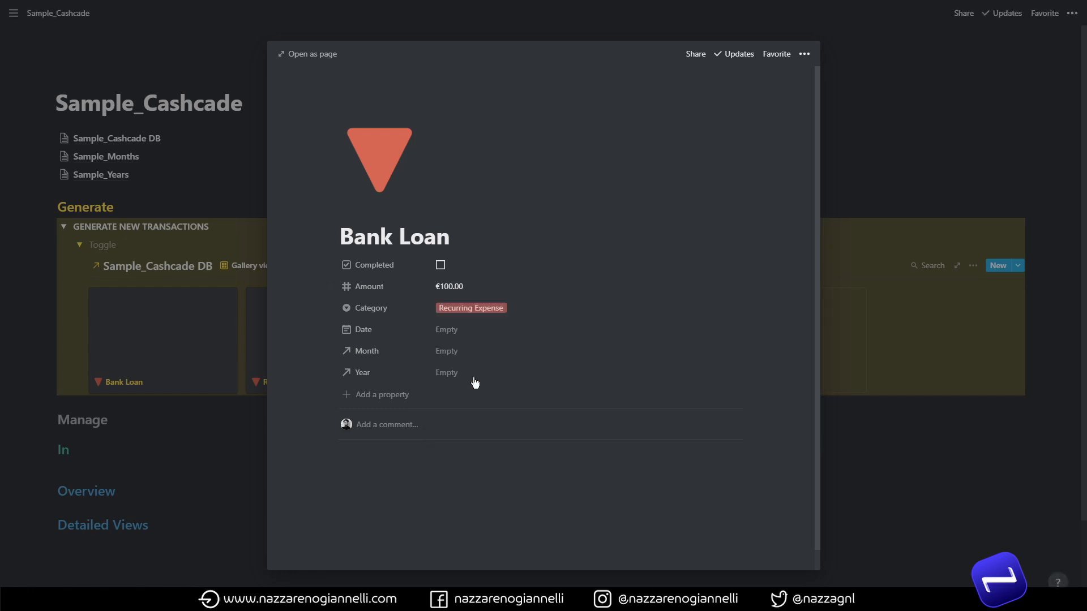
pyautogui.click(449, 376)
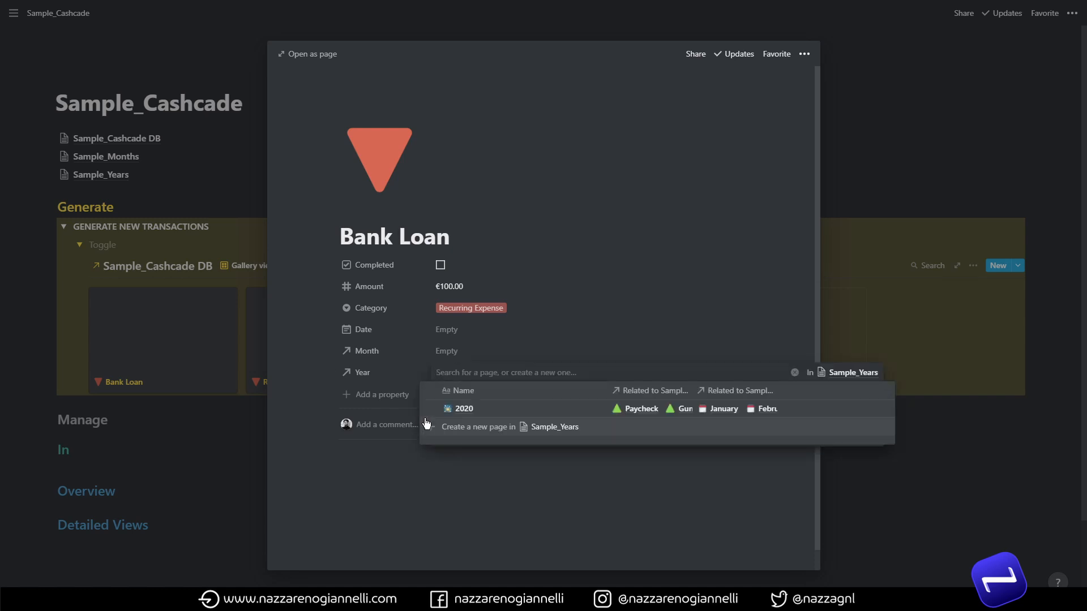
pyautogui.click(479, 411)
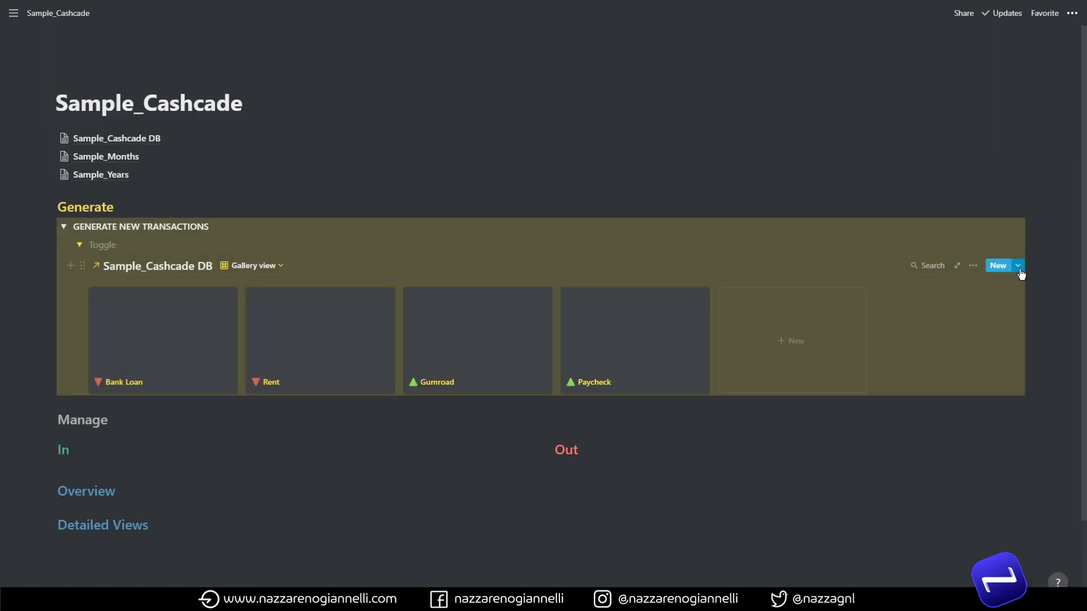
# Create a transaction from the New Expense template and title it Train Pass.
pyautogui.click(1020, 269)
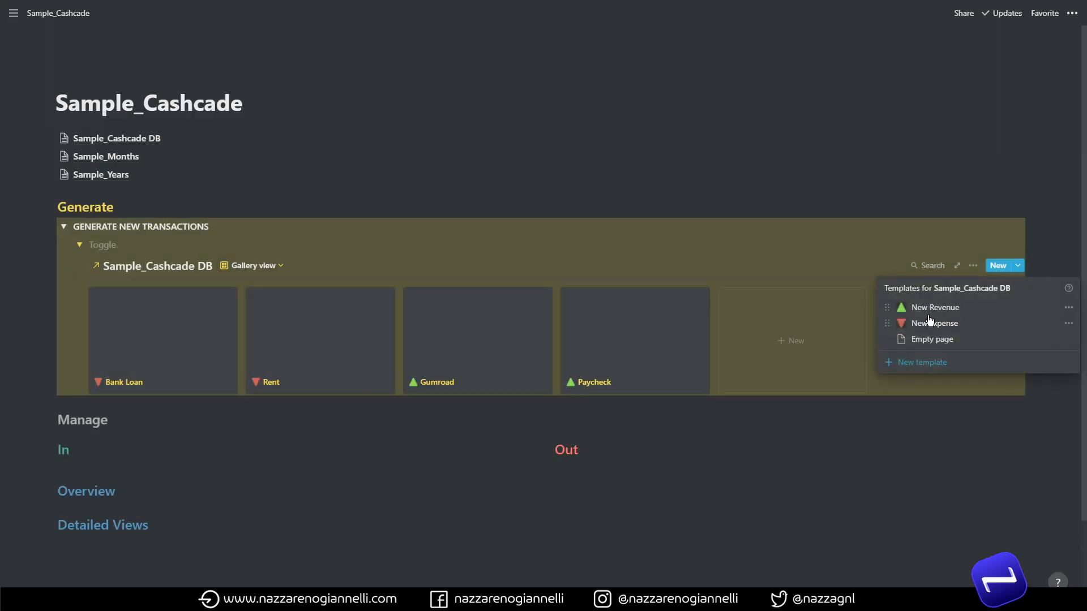
pyautogui.click(931, 323)
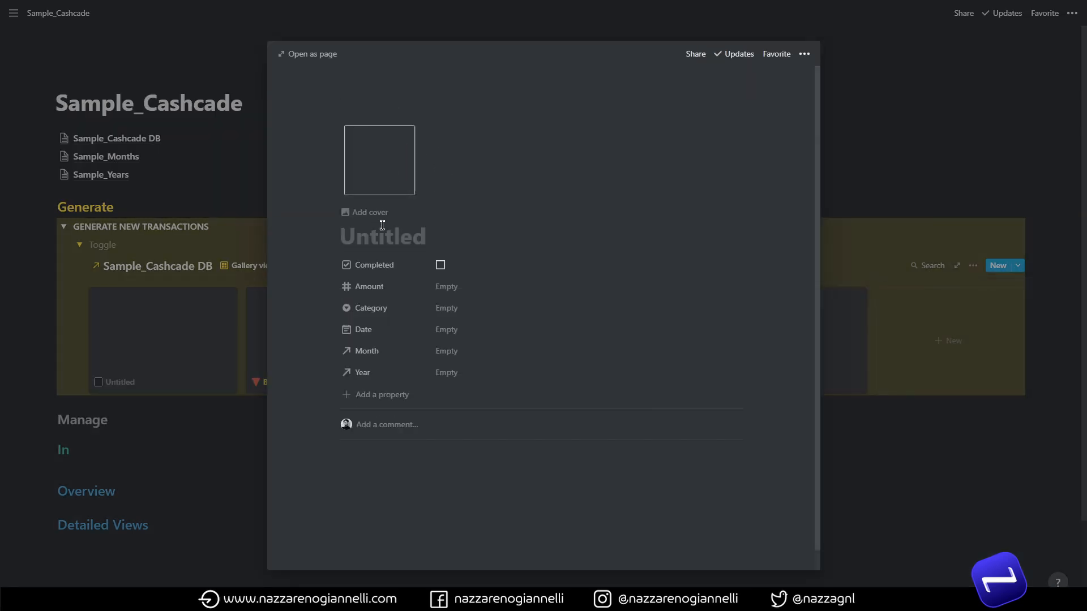
pyautogui.write('Trai')
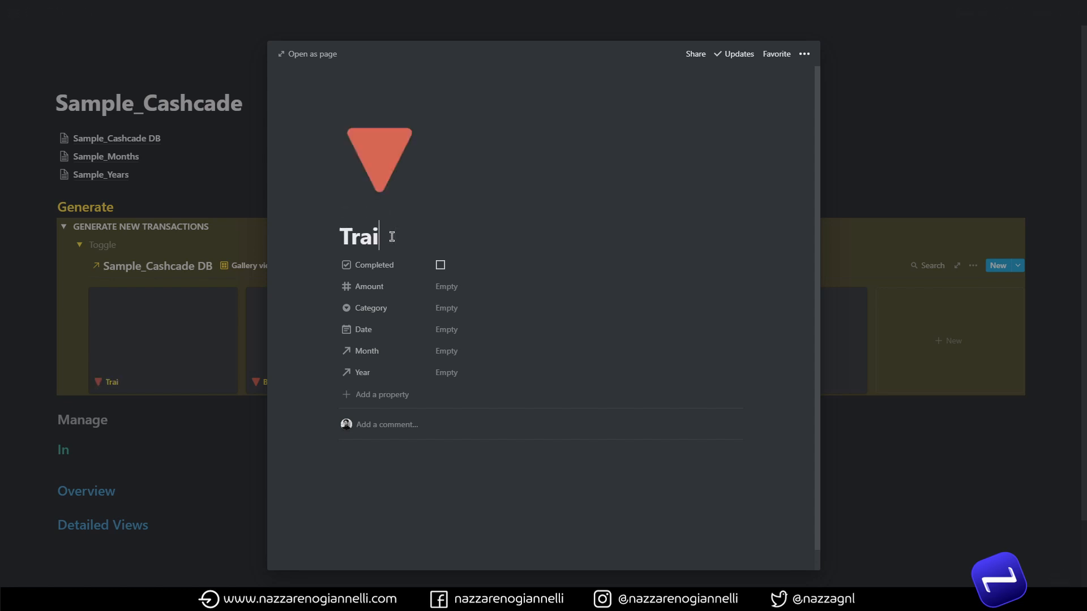
pyautogui.write('n Pass')
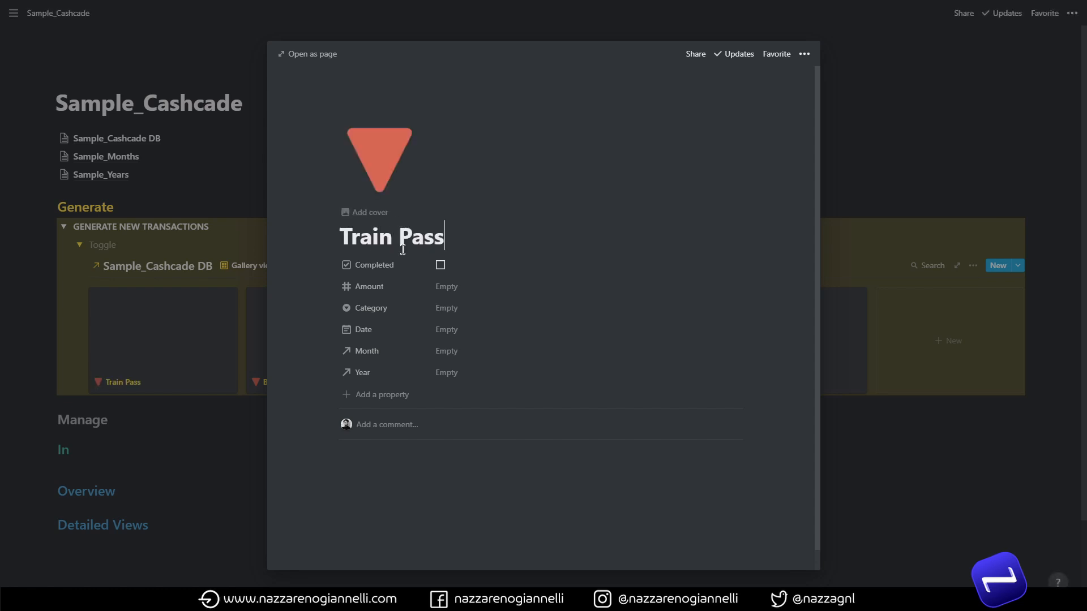
# Set the Train Pass transaction's Amount to 50 and its Category to Recurring Expense.
pyautogui.click(450, 287)
pyautogui.write('50')
pyautogui.press('Return')
pyautogui.click(447, 308)
pyautogui.click(456, 378)
# Relate the Train Pass transaction to the year 2020 in its Year property and close its page.
pyautogui.click(441, 372)
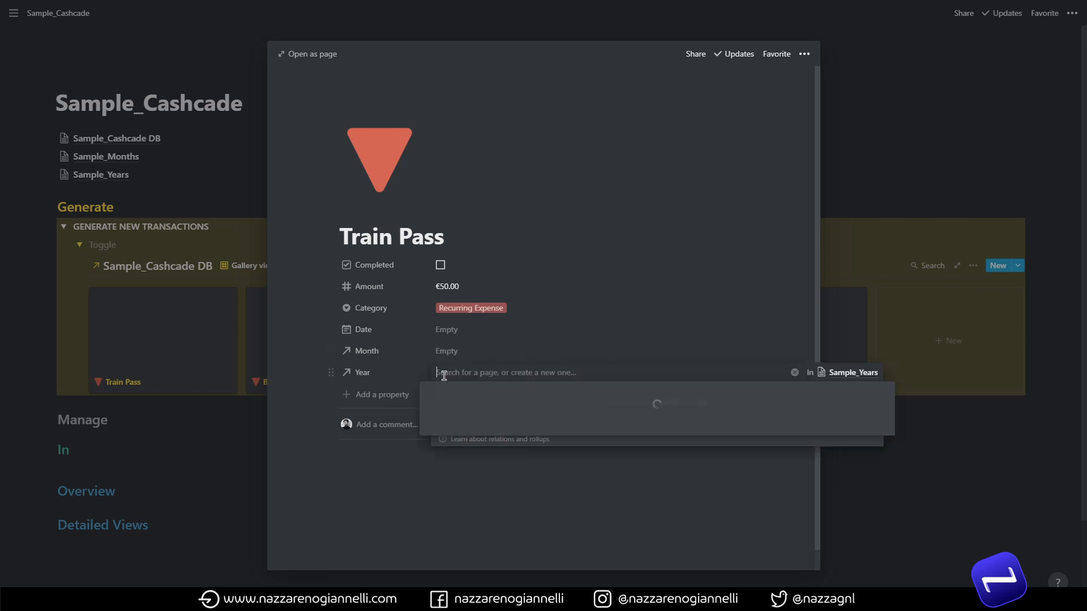
pyautogui.click(429, 412)
pyautogui.press('Escape')
# Create a transaction from the New Expense template in the Generate gallery and title it Spotify.
pyautogui.click(1017, 265)
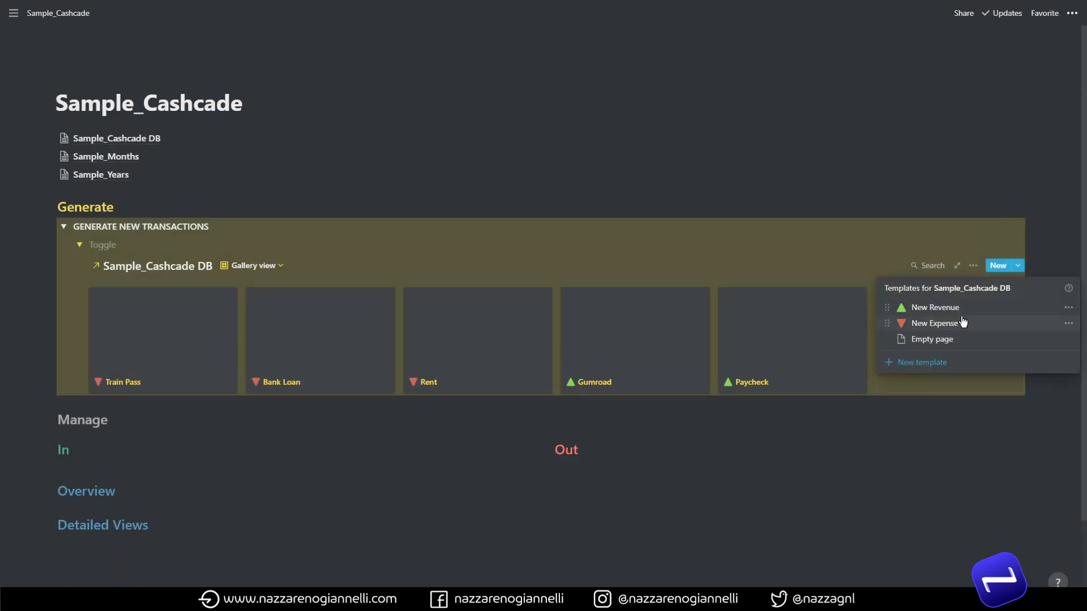
pyautogui.click(895, 320)
pyautogui.click(410, 237)
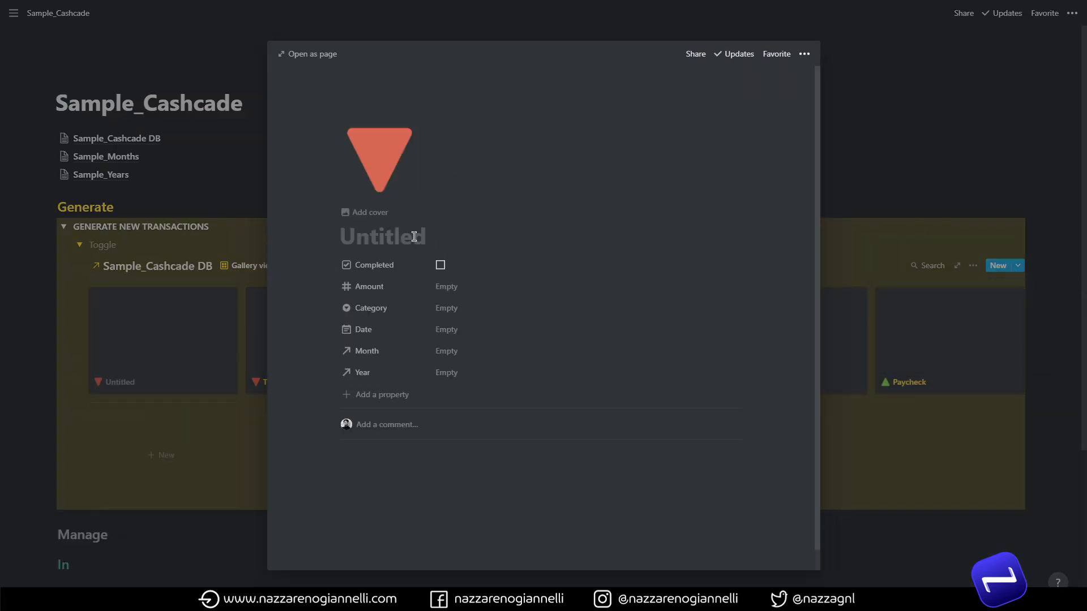
pyautogui.write('Netflix')
pyautogui.doubleClick(408, 237)
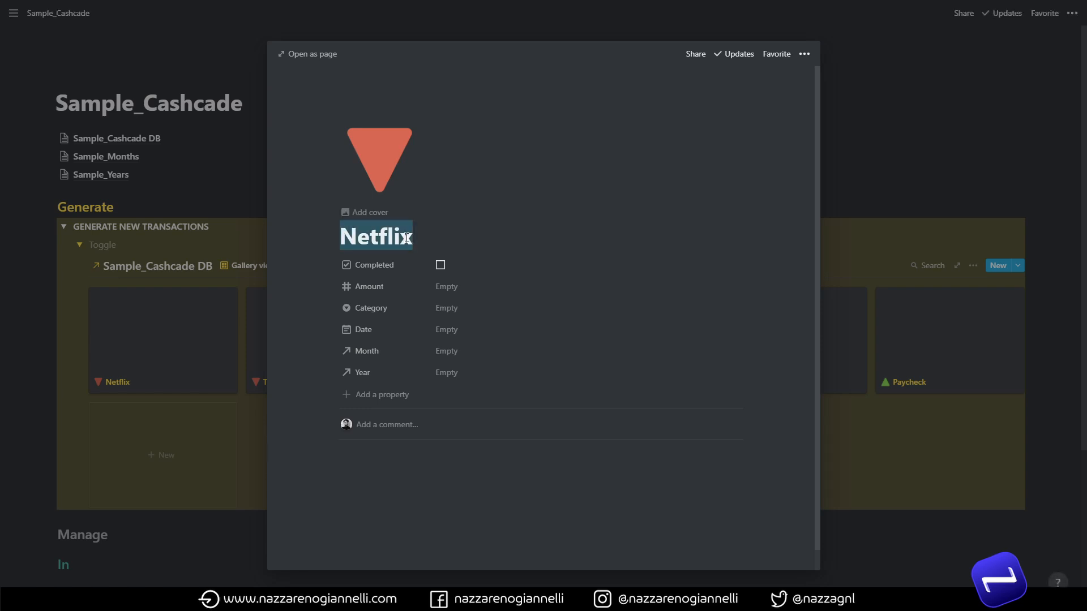
pyautogui.press('BackSpace')
pyautogui.write('Spotify')
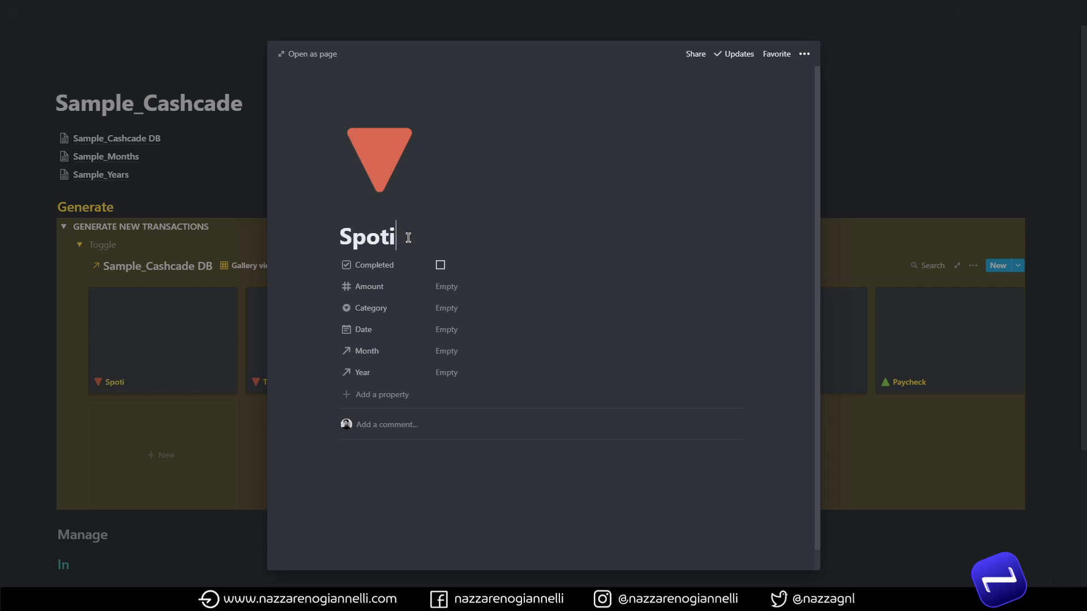
# Set the Spotify transaction's Amount to 10 and its Category to Subscription.
pyautogui.click(436, 287)
pyautogui.write('10')
pyautogui.press('Return')
pyautogui.click(450, 312)
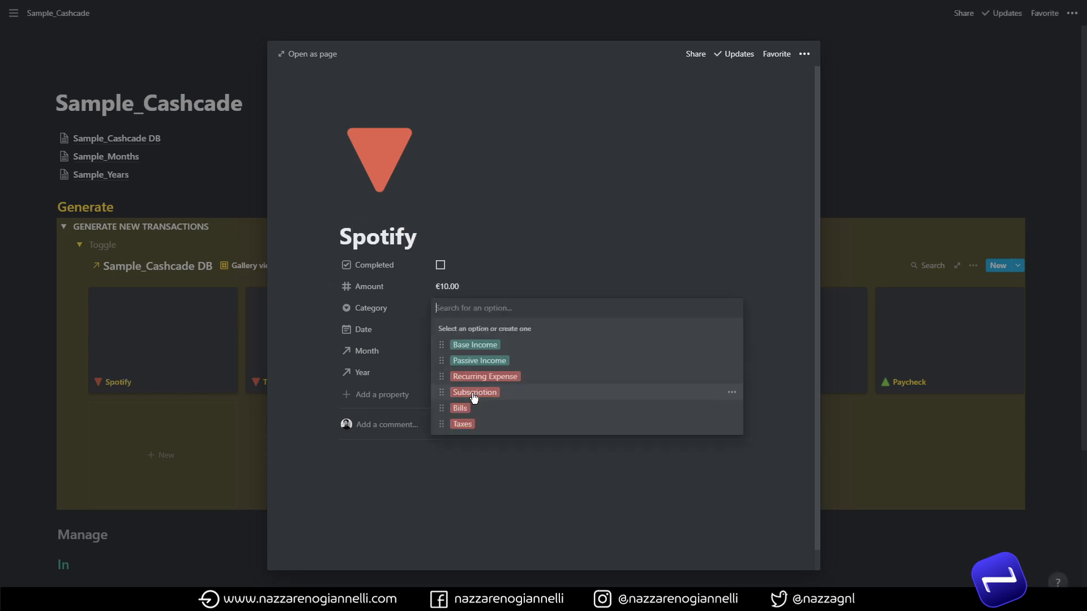
pyautogui.click(461, 393)
# Relate the Spotify transaction to the year 2020 in its Year property and close its page.
pyautogui.click(451, 374)
pyautogui.click(596, 340)
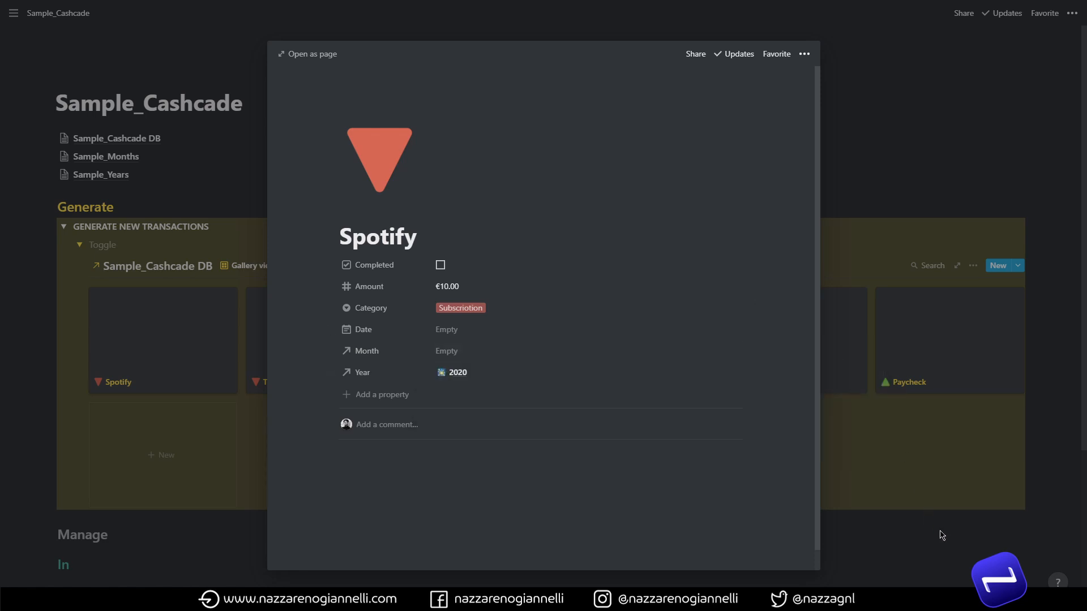
pyautogui.click(931, 525)
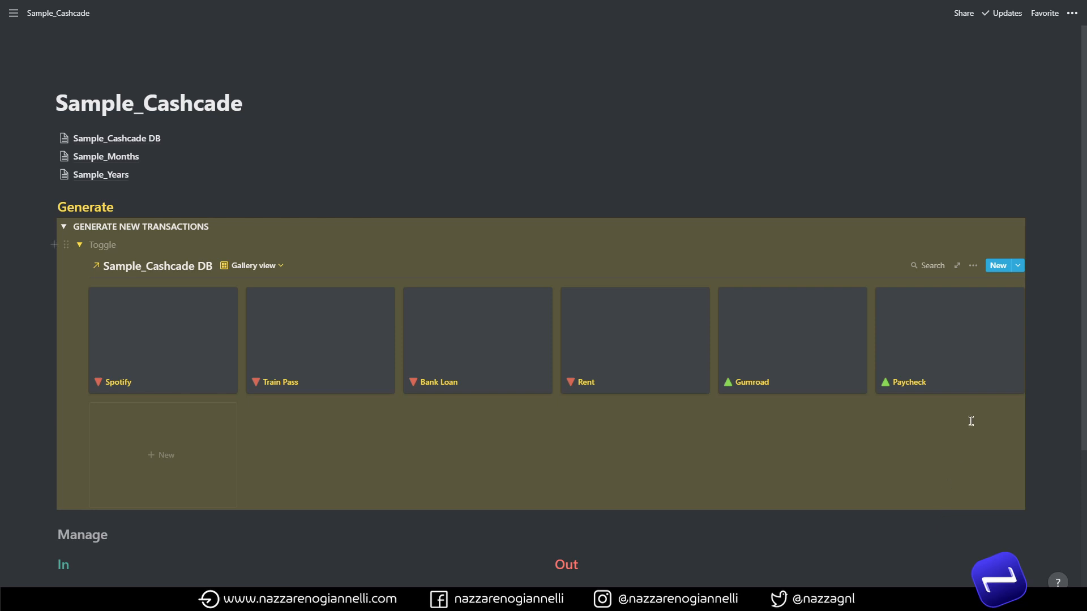
# Create a transaction from the New Expense template and title it Electricity.
pyautogui.click(1017, 265)
pyautogui.click(917, 337)
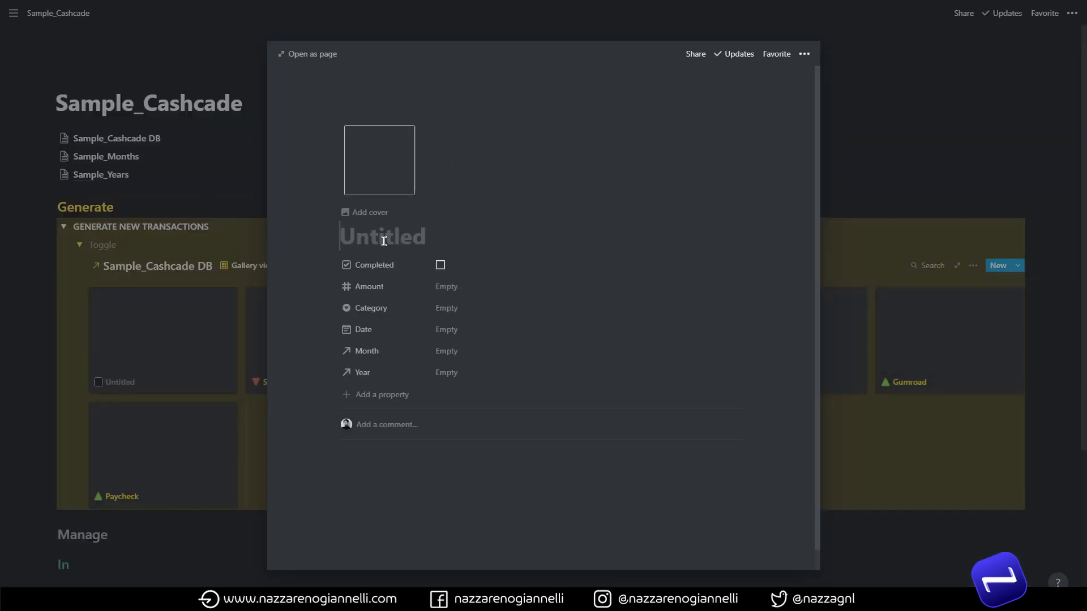
pyautogui.write('Electricity')
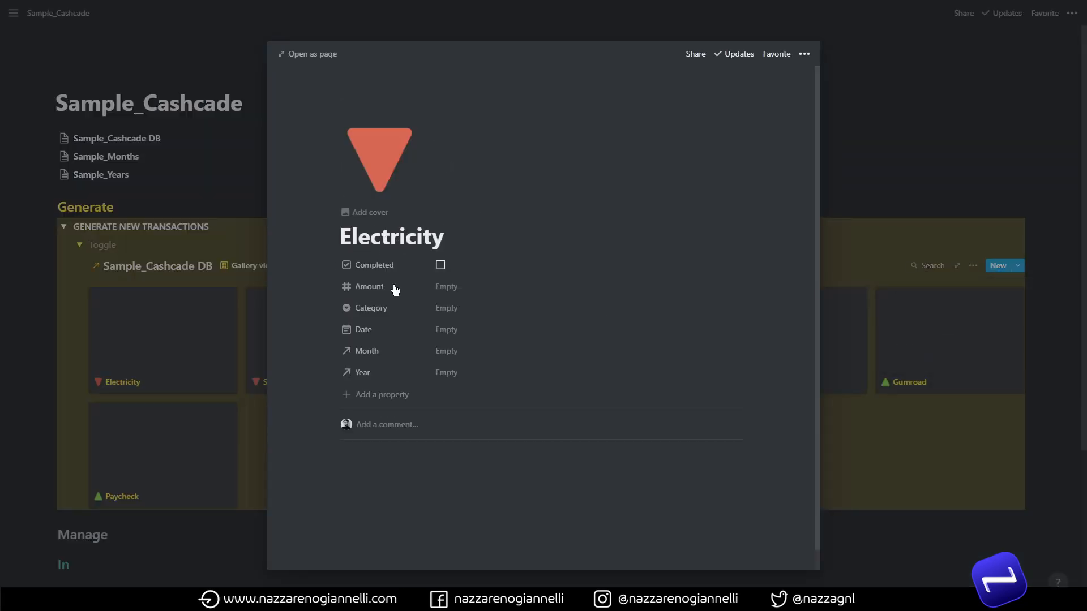
# Set the Electricity transaction's Category to Bills, relate it to the year 2020, and close its page.
pyautogui.click(447, 313)
pyautogui.click(461, 416)
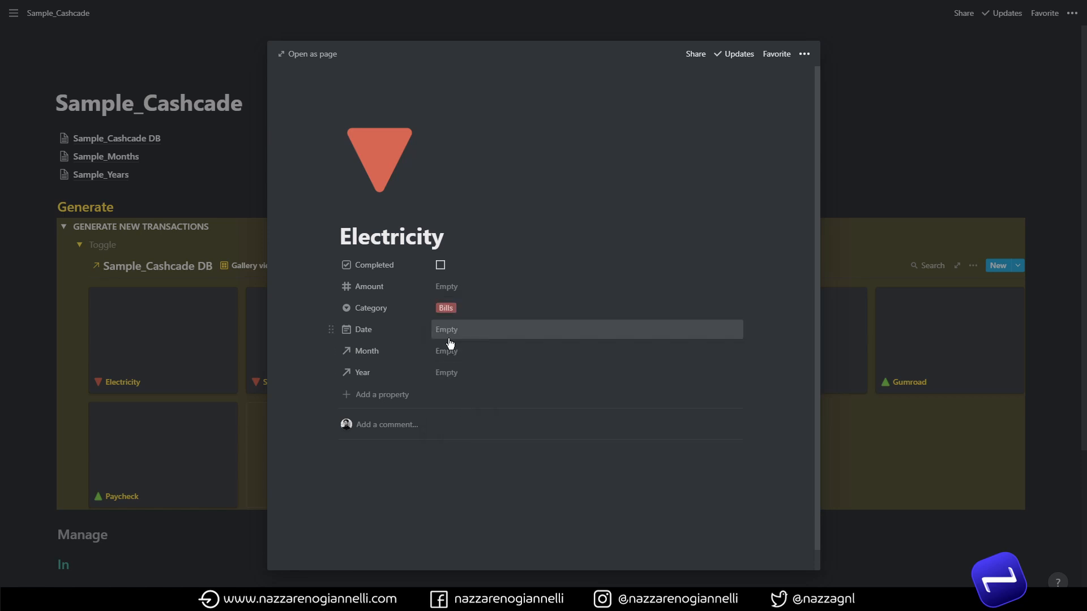
pyautogui.click(447, 372)
pyautogui.click(459, 405)
pyautogui.click(924, 442)
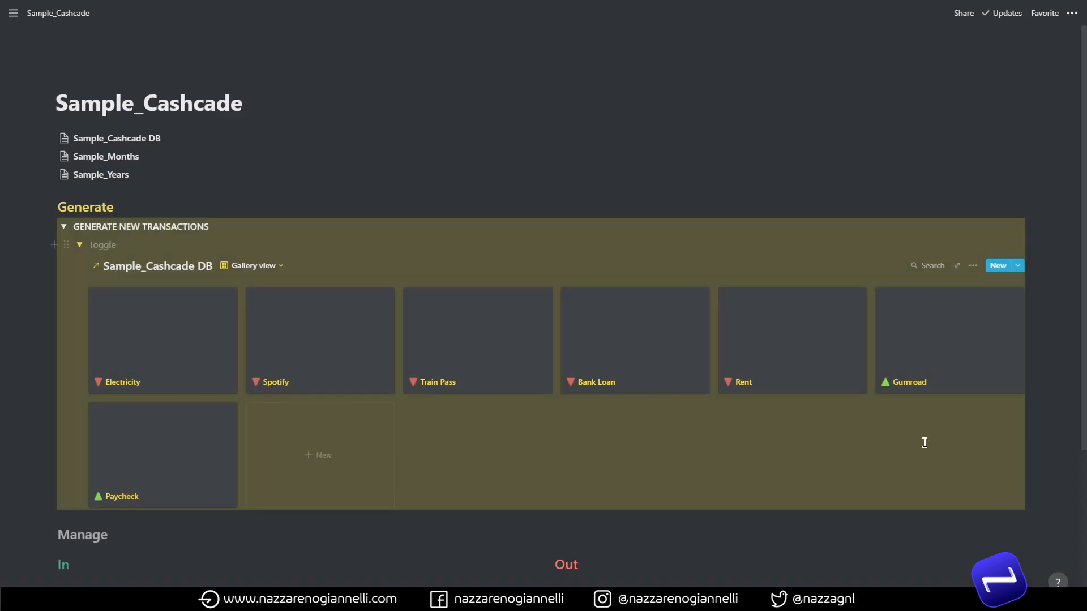
# Create a transaction from the New Expense template and title it Gas.
pyautogui.click(1018, 265)
pyautogui.click(950, 338)
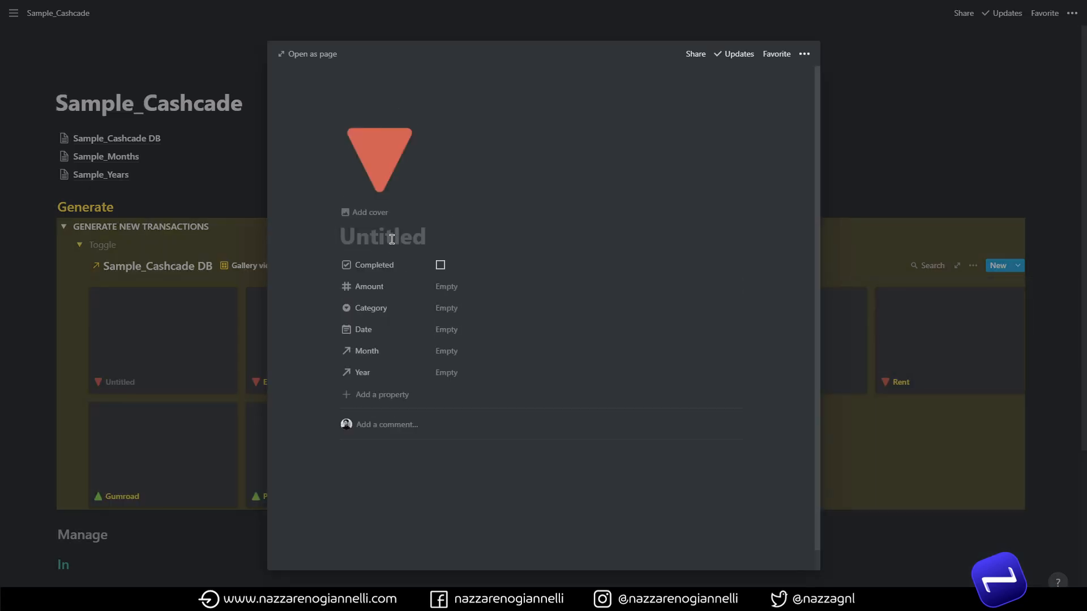
pyautogui.write('Gas')
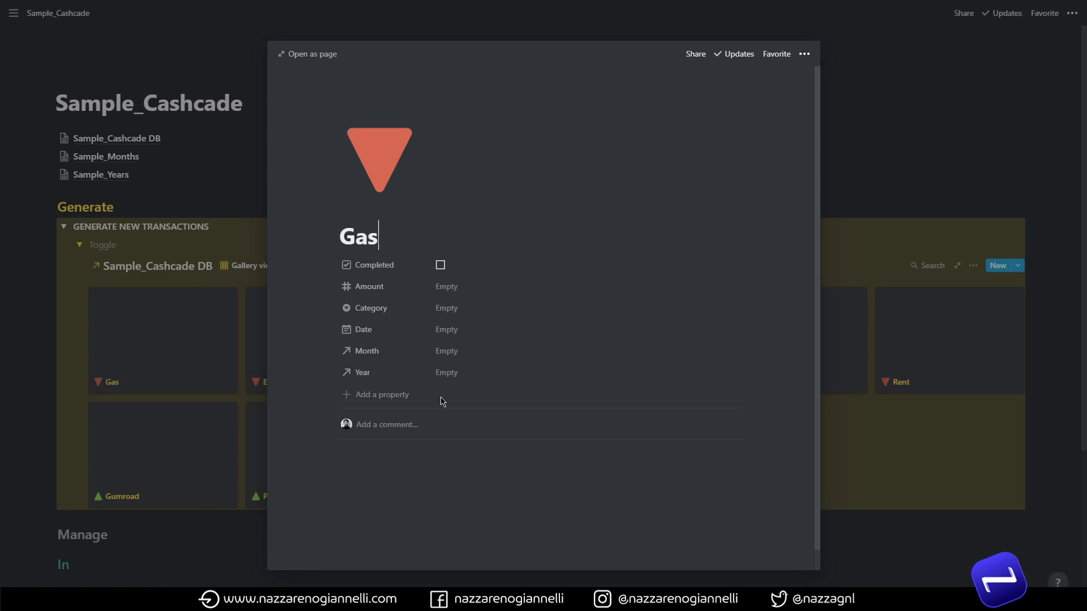
# Set the Gas transaction's Category to Bills, relate it to the year 2020, and close its page.
pyautogui.click(450, 309)
pyautogui.click(460, 409)
pyautogui.click(446, 373)
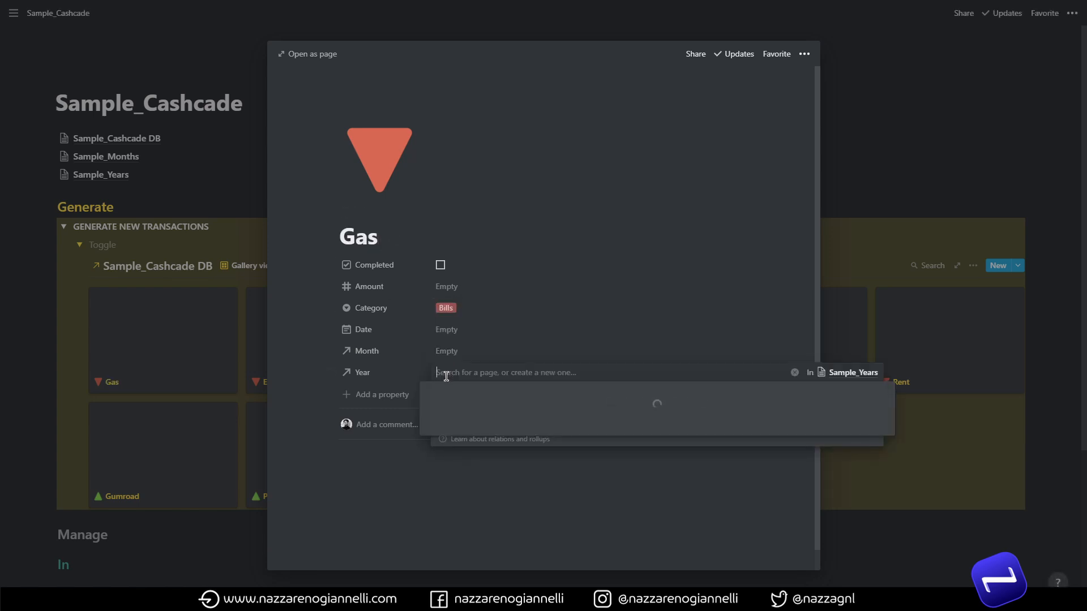
pyautogui.click(458, 408)
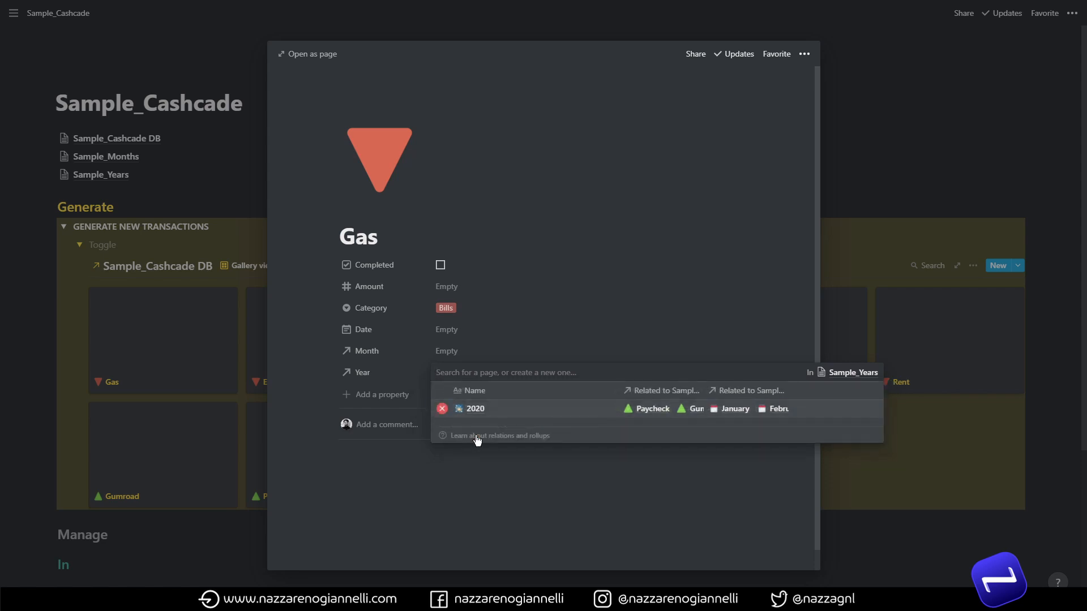
pyautogui.click(509, 488)
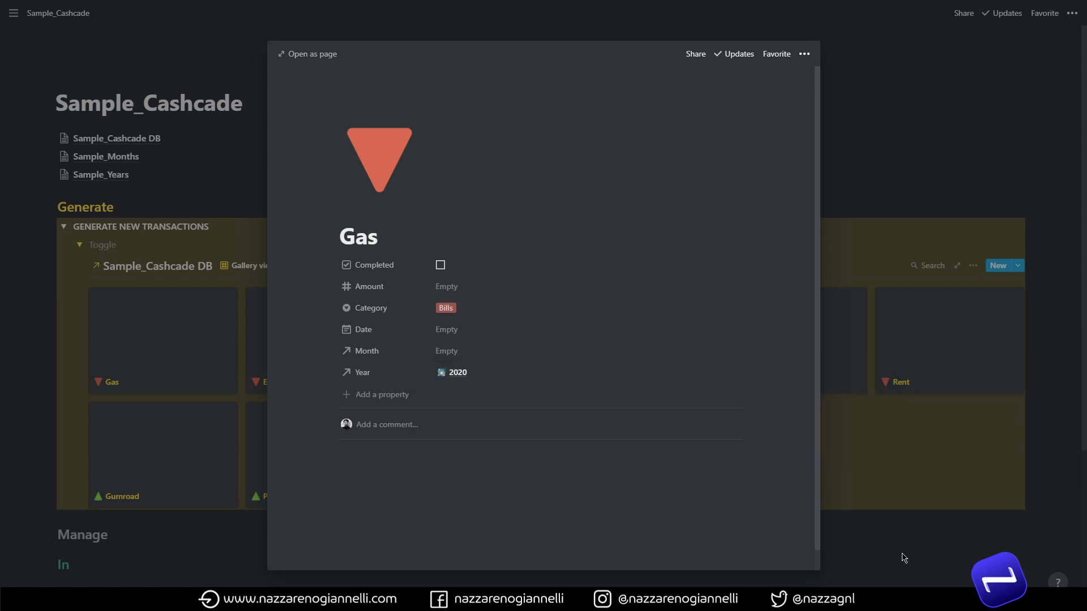
pyautogui.click(904, 558)
# Create a transaction from the New Expense template and title it Water.
pyautogui.click(998, 266)
pyautogui.write('W')
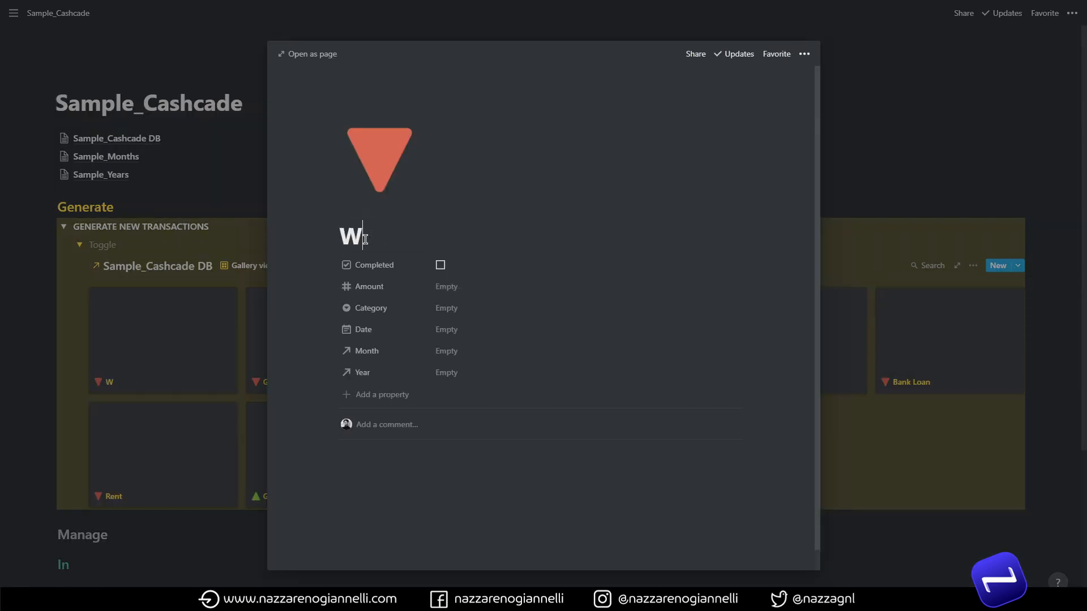
pyautogui.write('ater')
# Set the Water transaction's Category to Bills, relate it to the year 2020, and close its page.
pyautogui.click(441, 311)
pyautogui.click(460, 362)
pyautogui.click(459, 372)
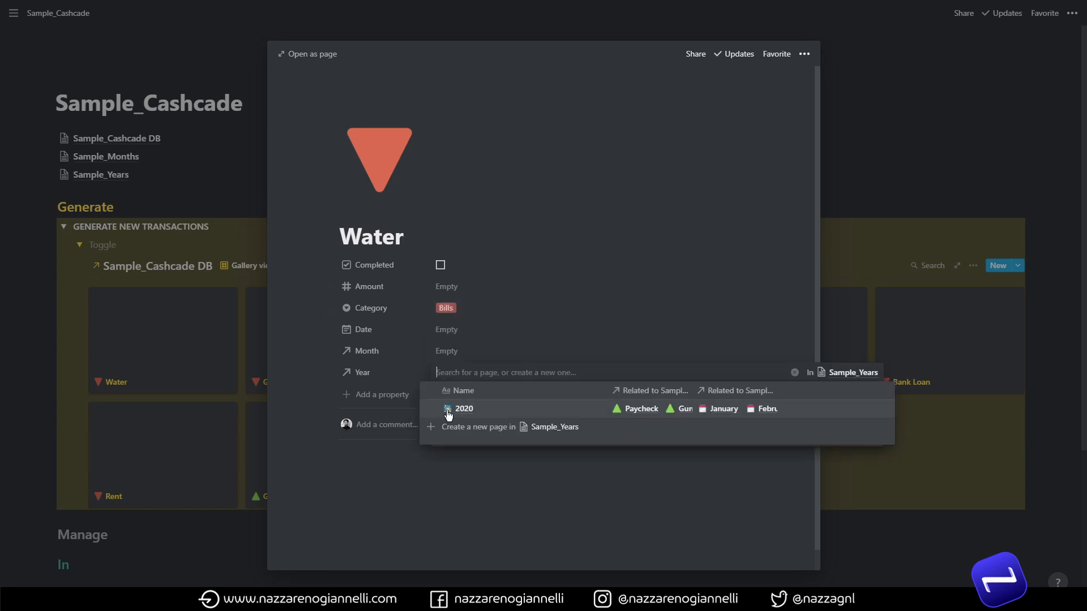
pyautogui.click(447, 410)
pyautogui.click(968, 504)
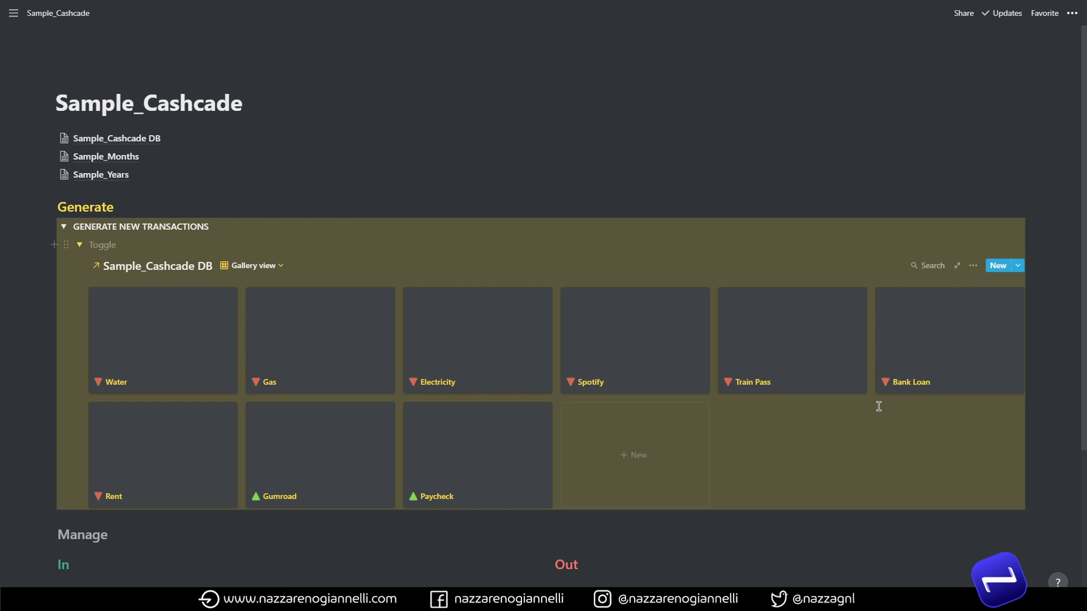
# Set the card preview of the Sample_Cashcade DB gallery view to None.
pyautogui.click(973, 265)
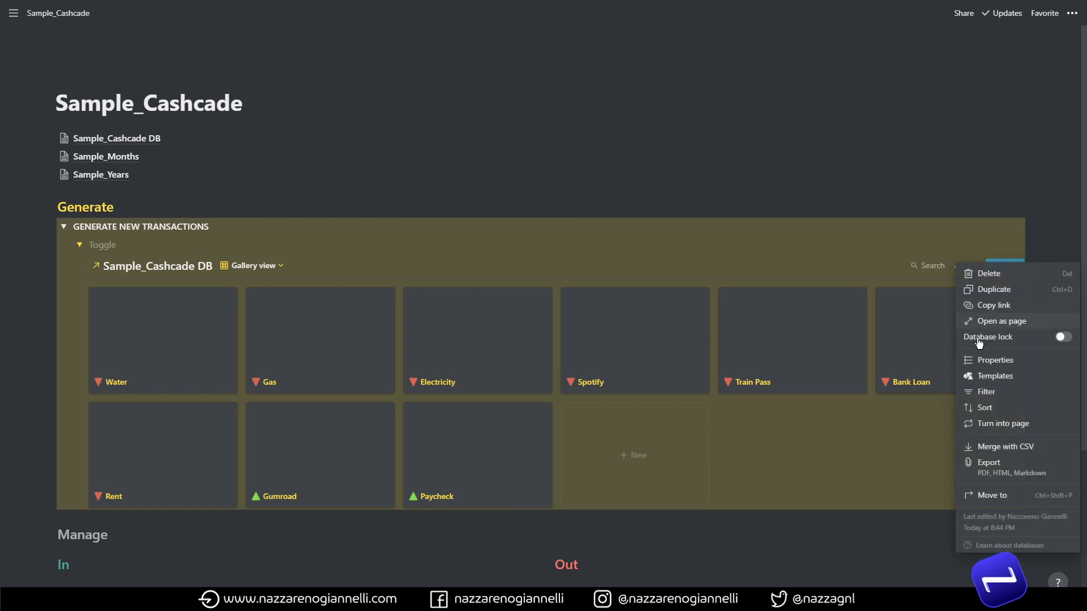
pyautogui.click(982, 362)
pyautogui.click(962, 310)
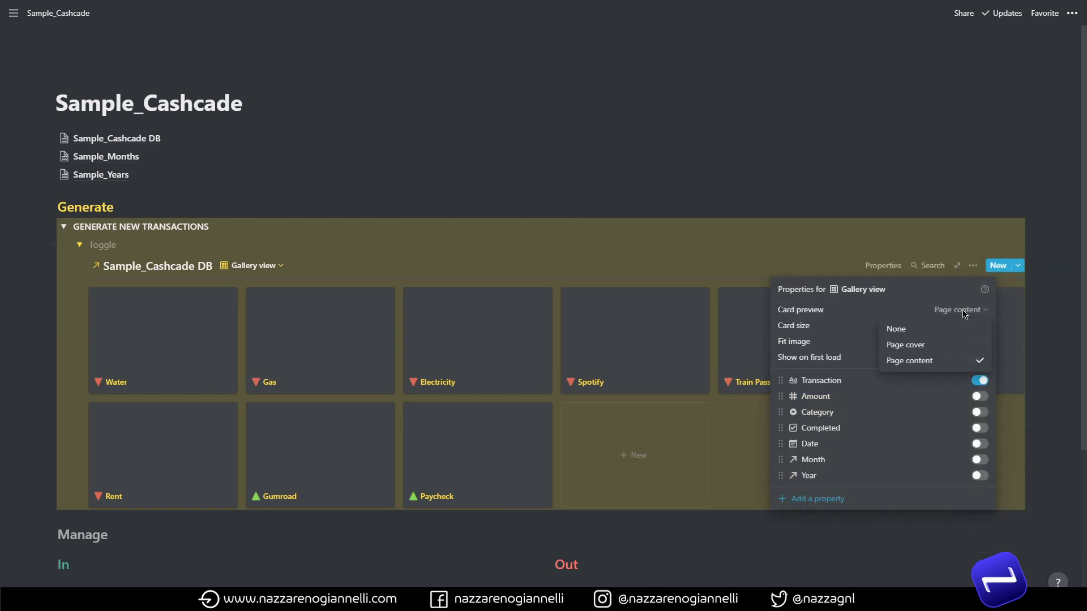
pyautogui.click(918, 332)
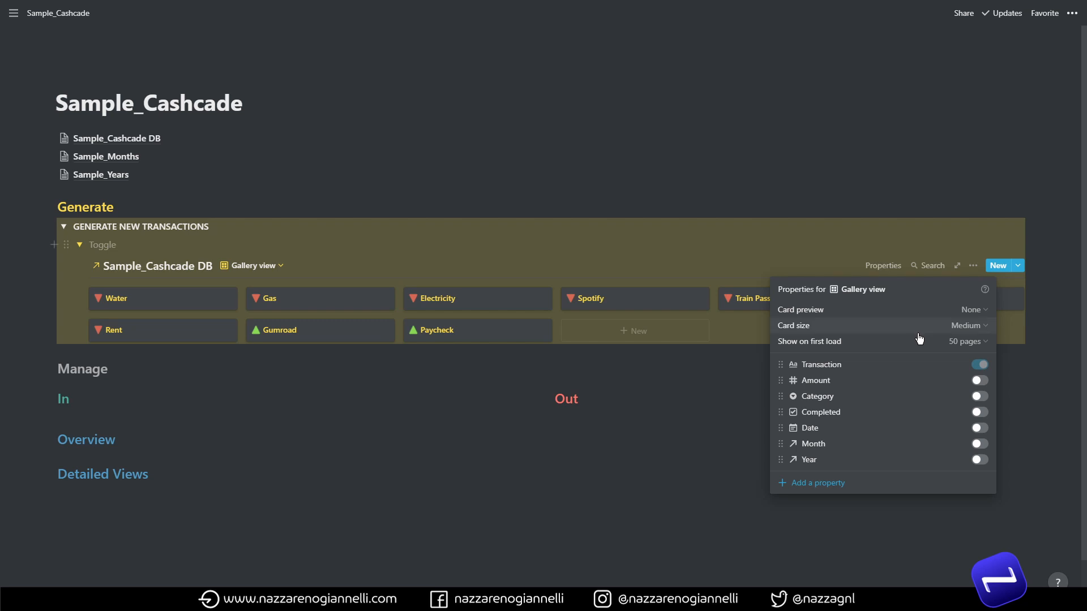
# Show the Amount, Category, Completed, Date, Month and Year properties on the gallery cards.
pyautogui.click(979, 380)
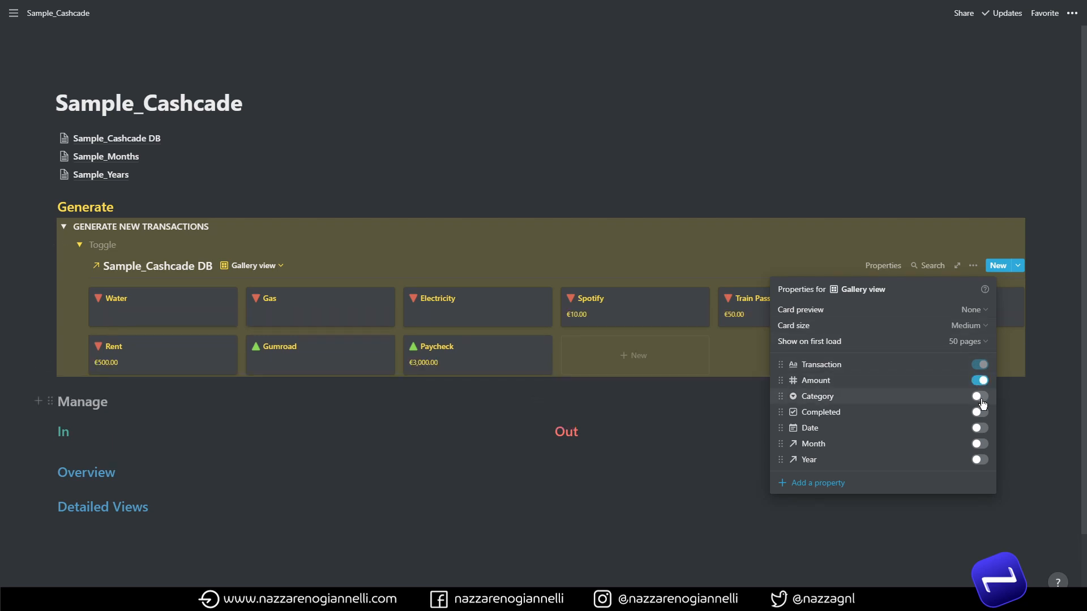
pyautogui.click(981, 398)
pyautogui.click(980, 413)
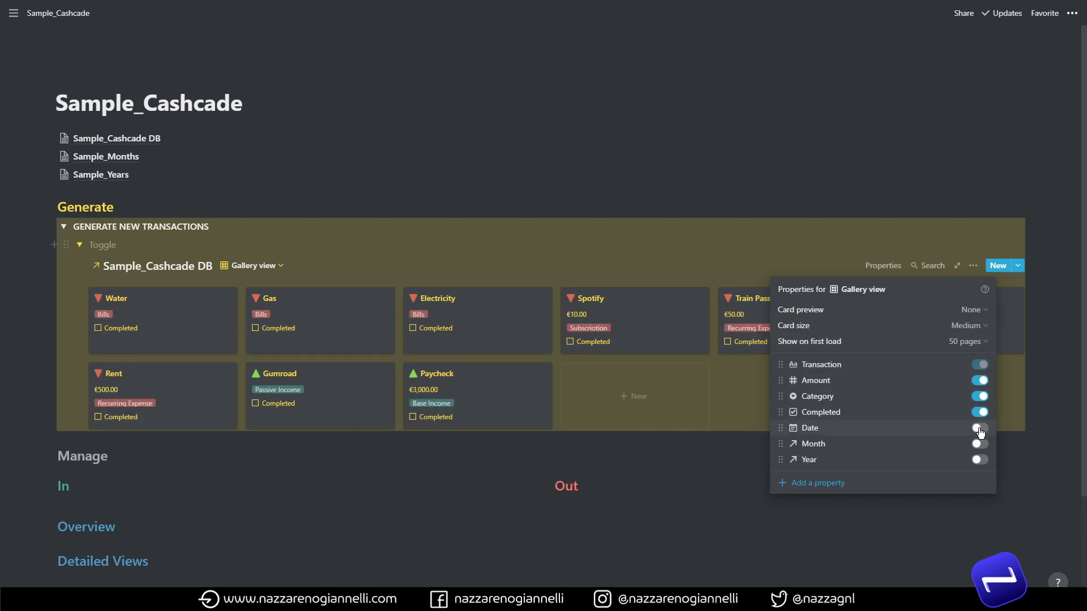
pyautogui.click(980, 433)
pyautogui.click(979, 446)
pyautogui.click(980, 461)
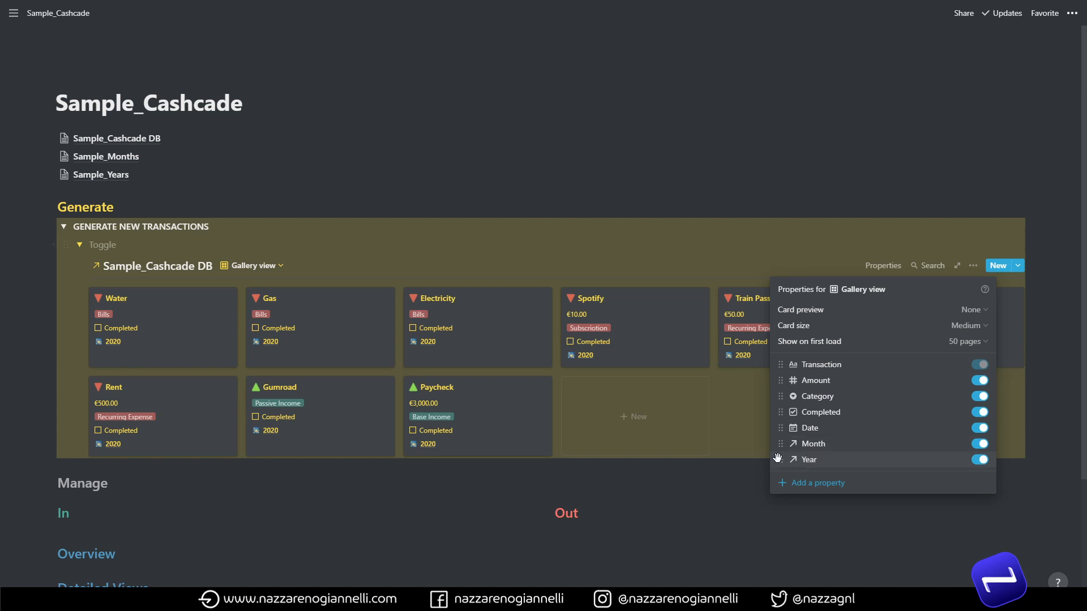
# Reorder the gallery card properties so Completed comes last and Category sits above Amount.
pyautogui.moveTo(781, 415); pyautogui.dragTo(776, 448)
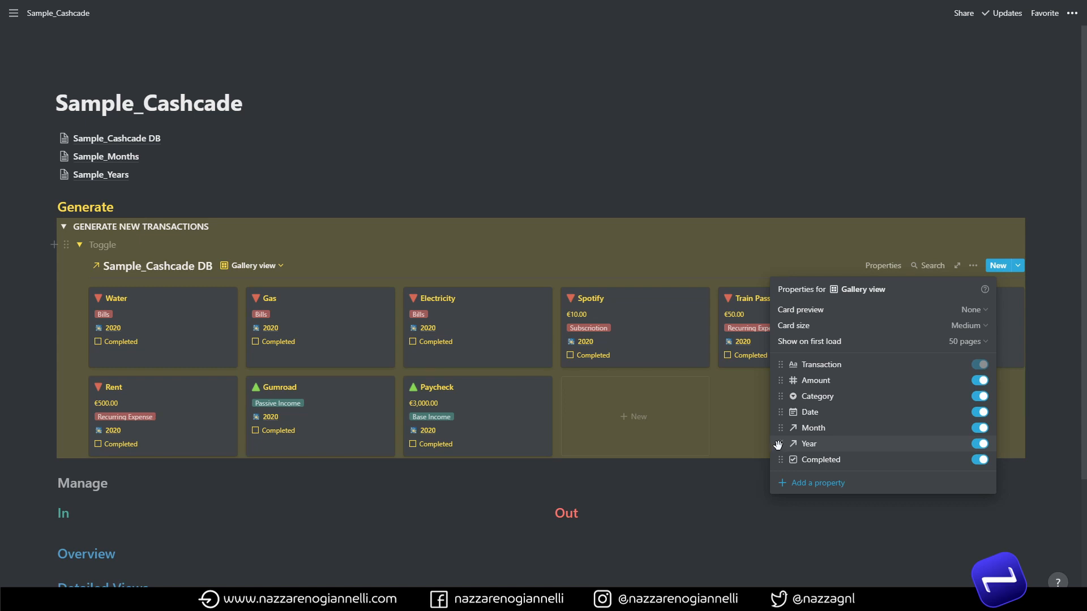
pyautogui.moveTo(780, 396); pyautogui.dragTo(783, 375)
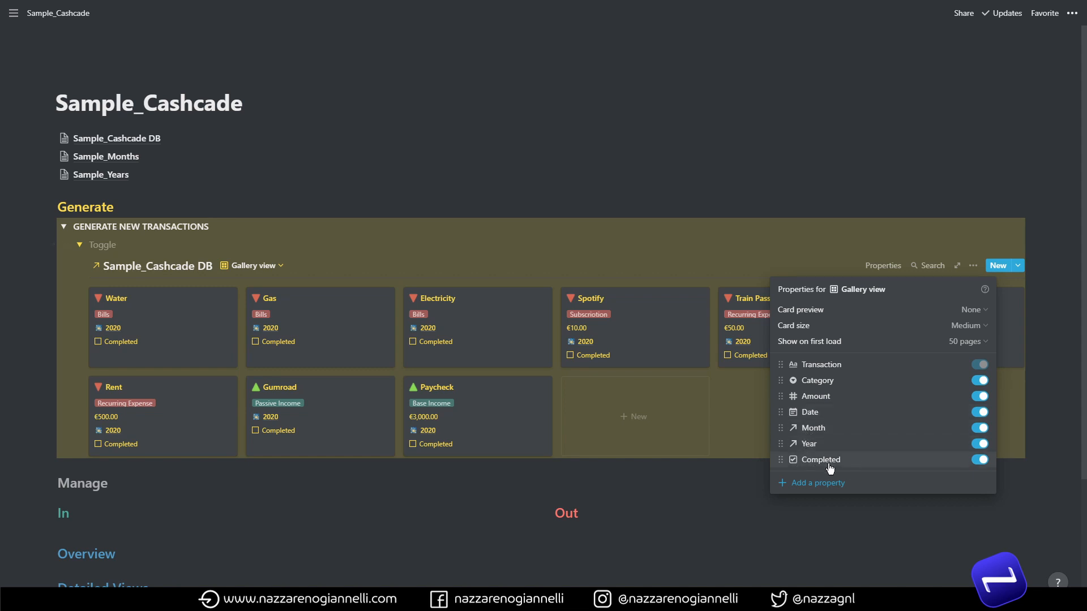
pyautogui.click(711, 481)
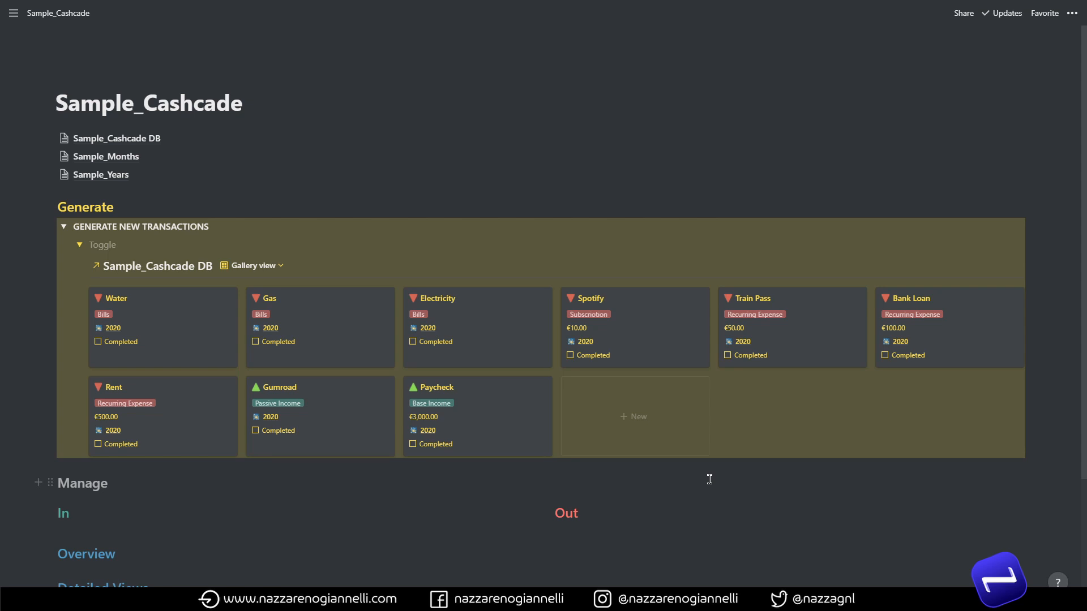
# Insert a template button block below the transactions gallery inside the inner toggle of the Generate section.
pyautogui.scroll(-2, 710, 480)
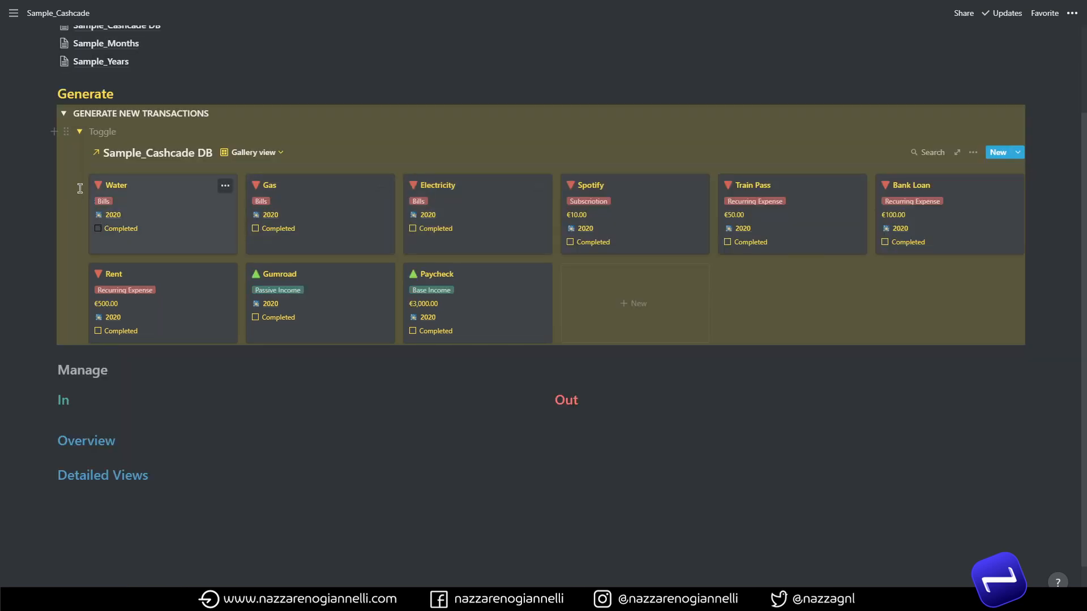
pyautogui.click(69, 151)
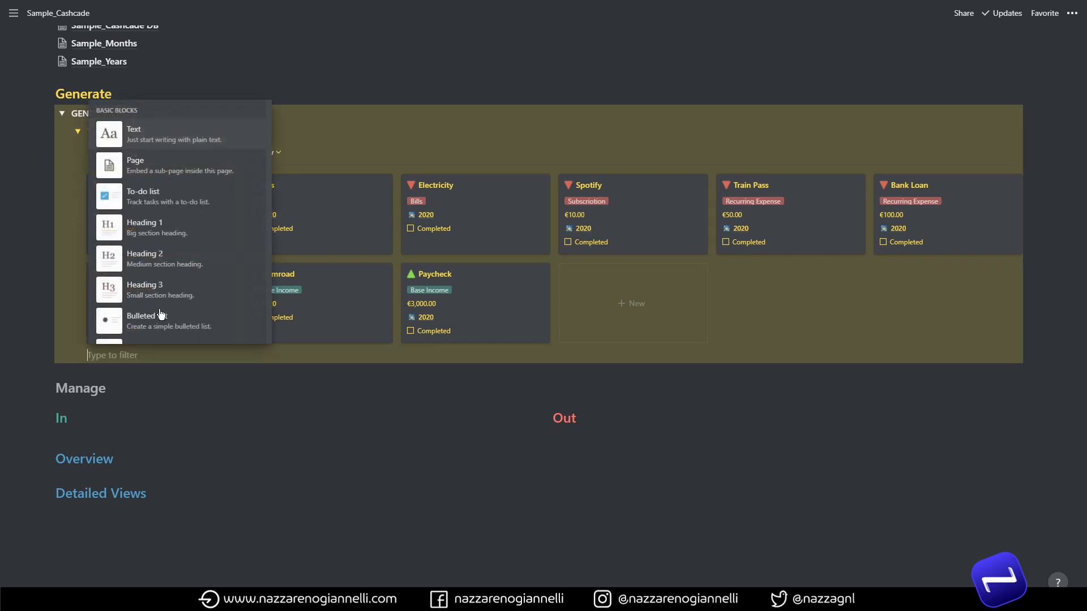
pyautogui.scroll(-3, 183, 320)
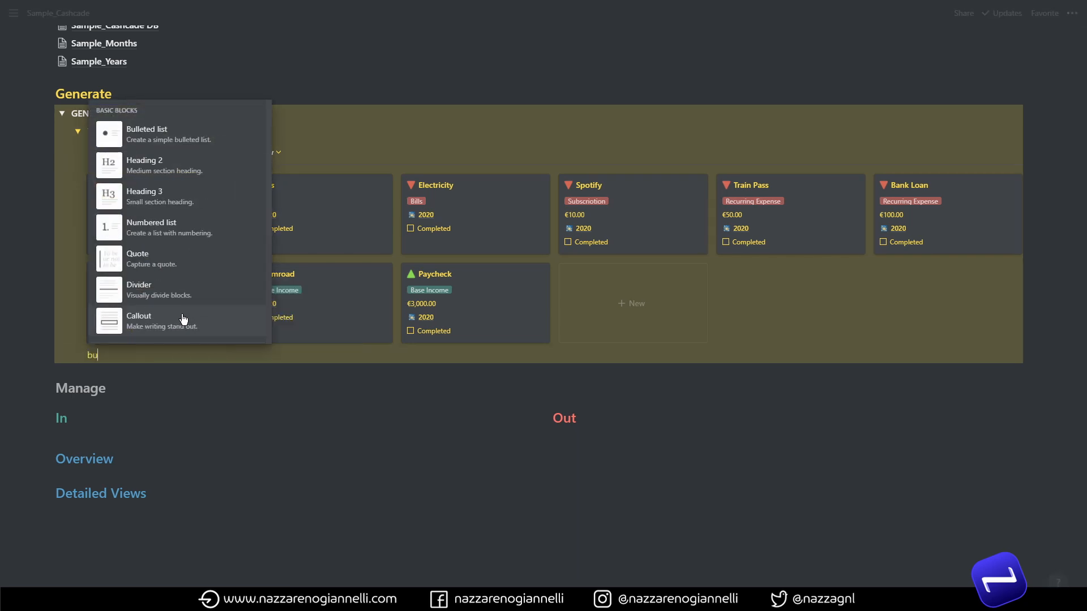
pyautogui.write('button')
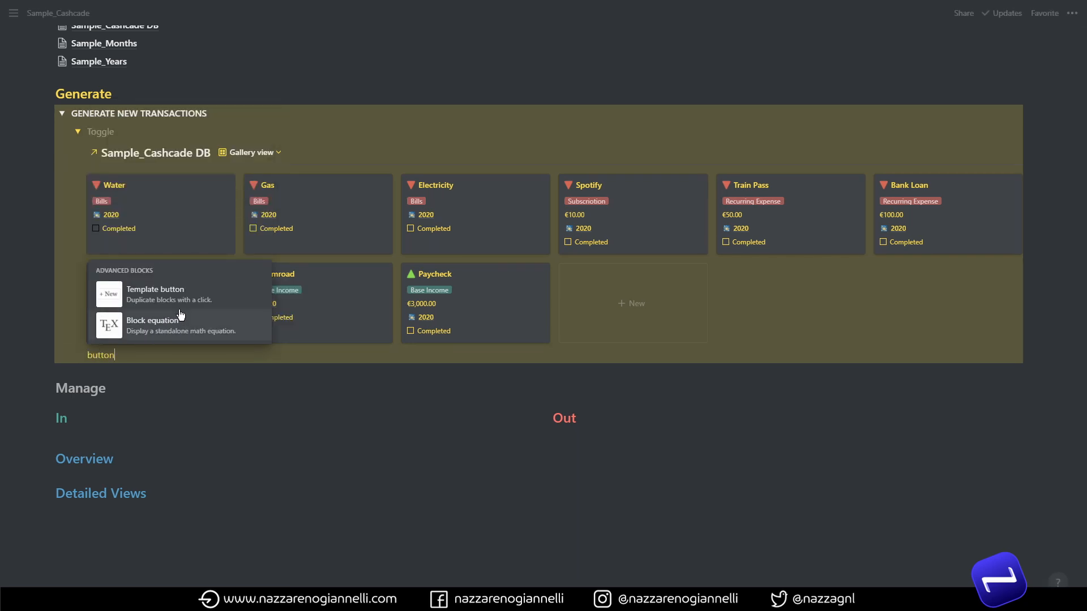
pyautogui.click(182, 305)
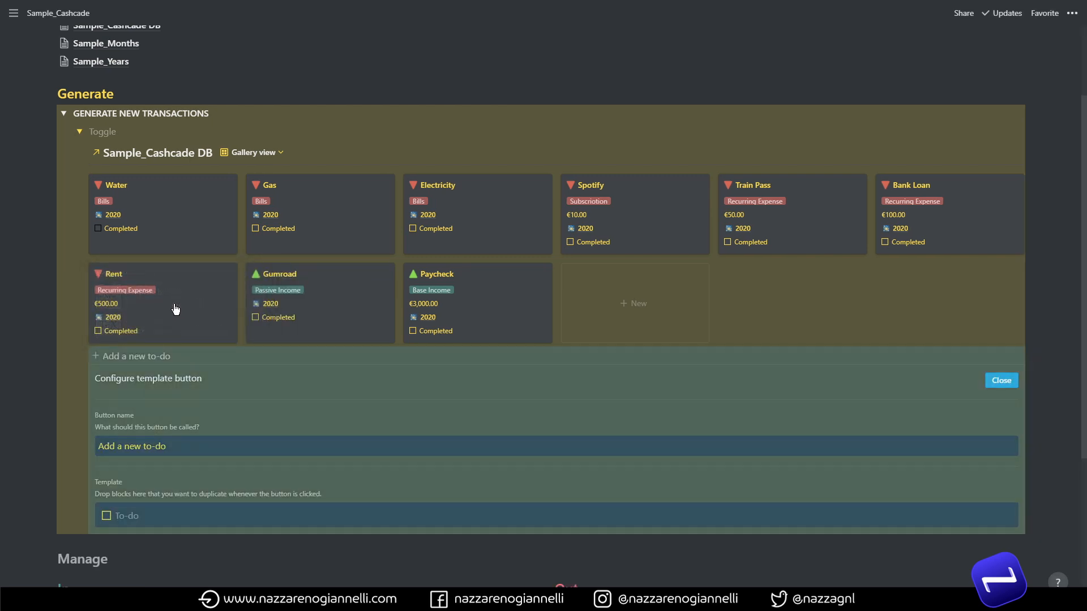
# Name the template button "Generate Recurring Transactions" and remove the default to-do block from its template.
pyautogui.tripleClick(175, 447)
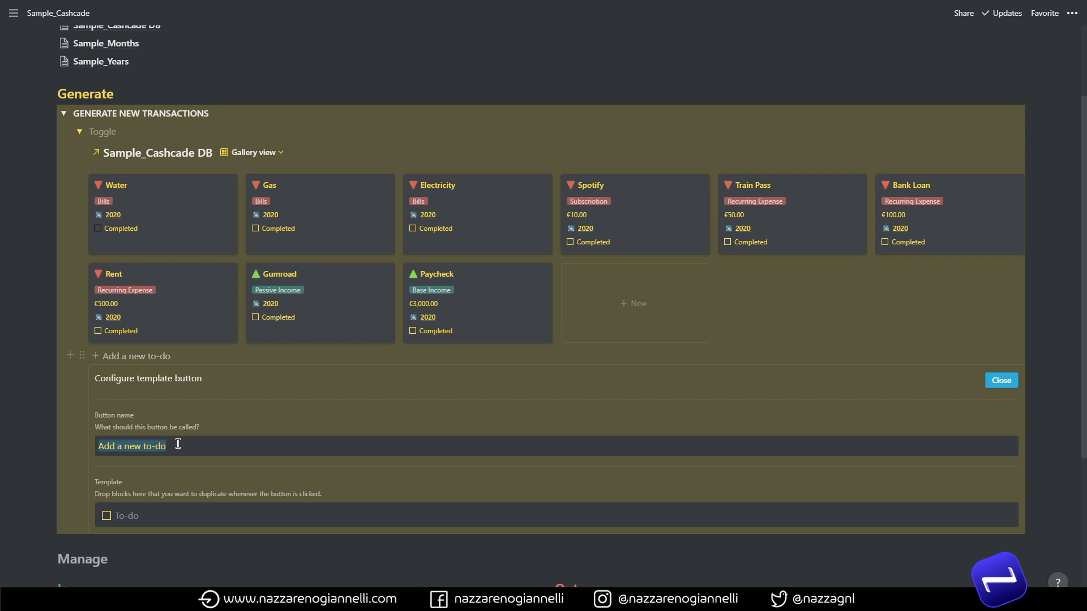
pyautogui.write('Generate Recurri')
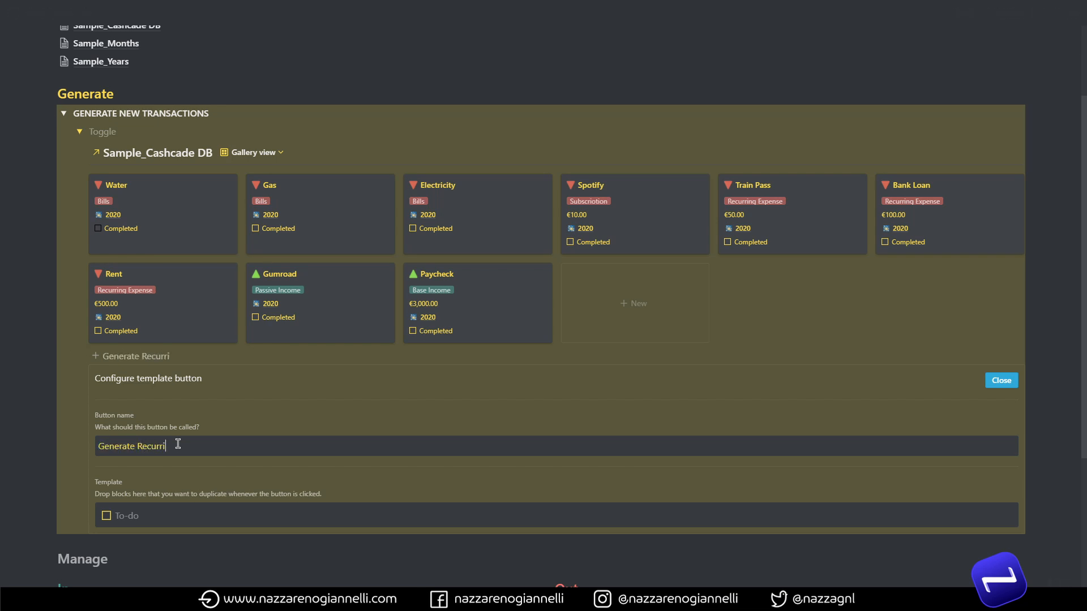
pyautogui.write('ng Transactions')
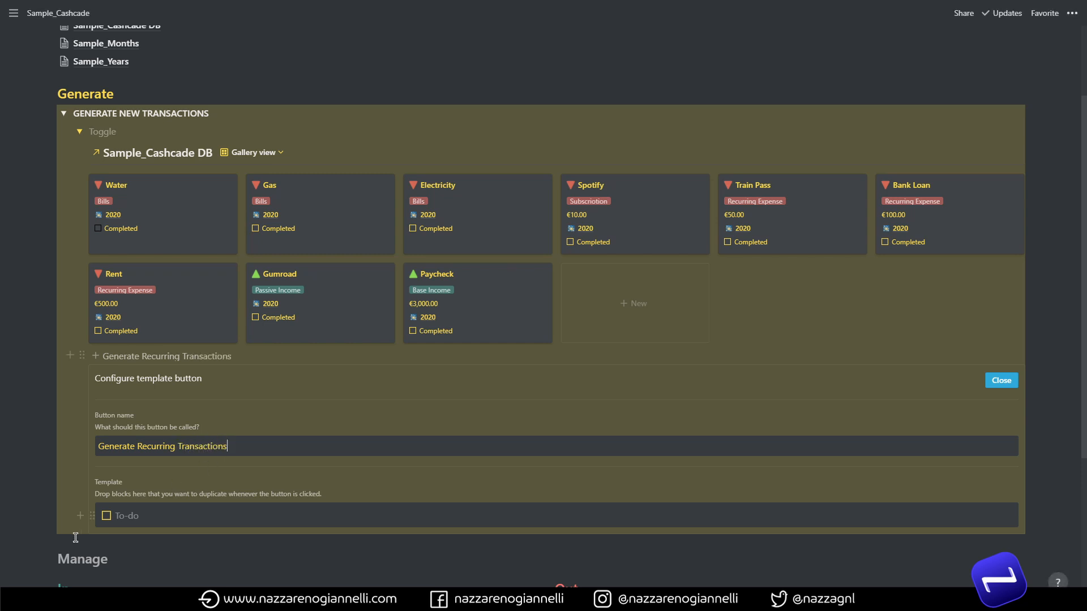
pyautogui.click(94, 516)
pyautogui.click(101, 426)
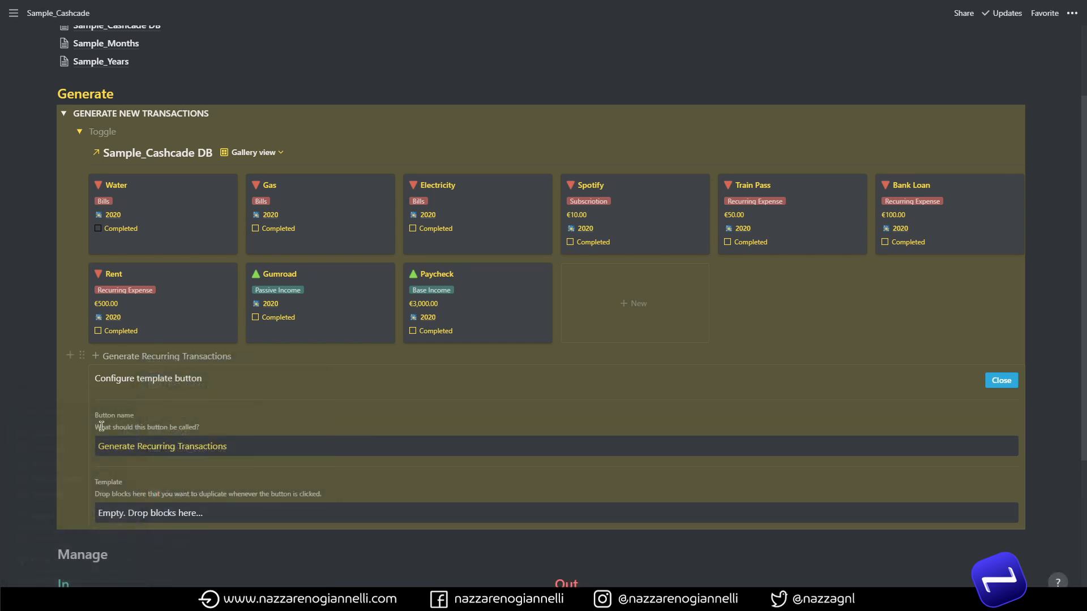
# Move all nine transaction cards, from Water to Paycheck, out of the gallery into the button's template and close its configuration.
pyautogui.moveTo(791, 318); pyautogui.dragTo(109, 211)
pyautogui.moveTo(961, 331); pyautogui.dragTo(155, 511)
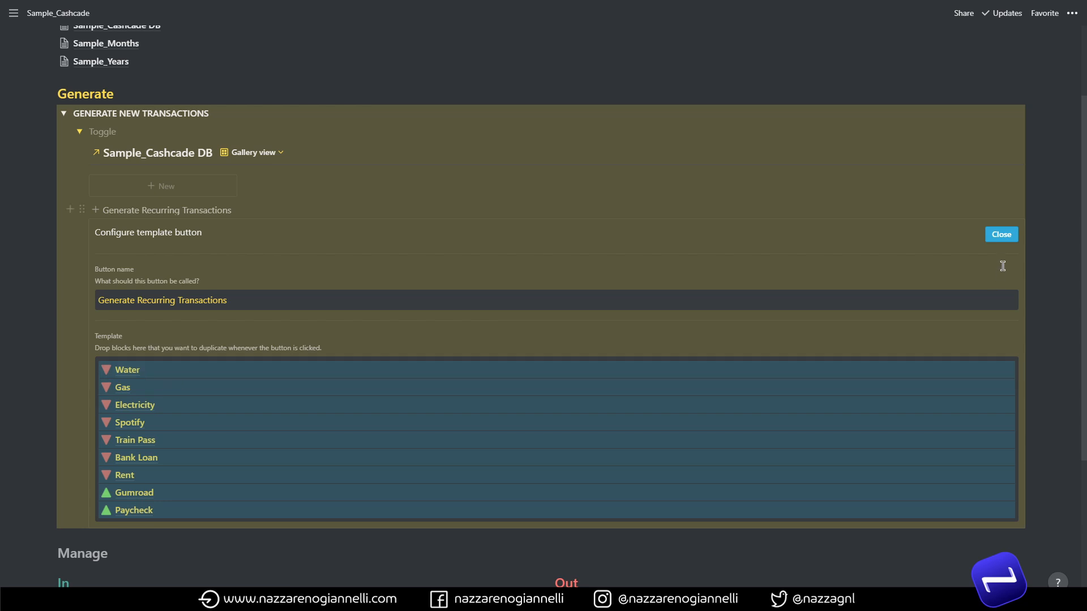
pyautogui.click(1002, 235)
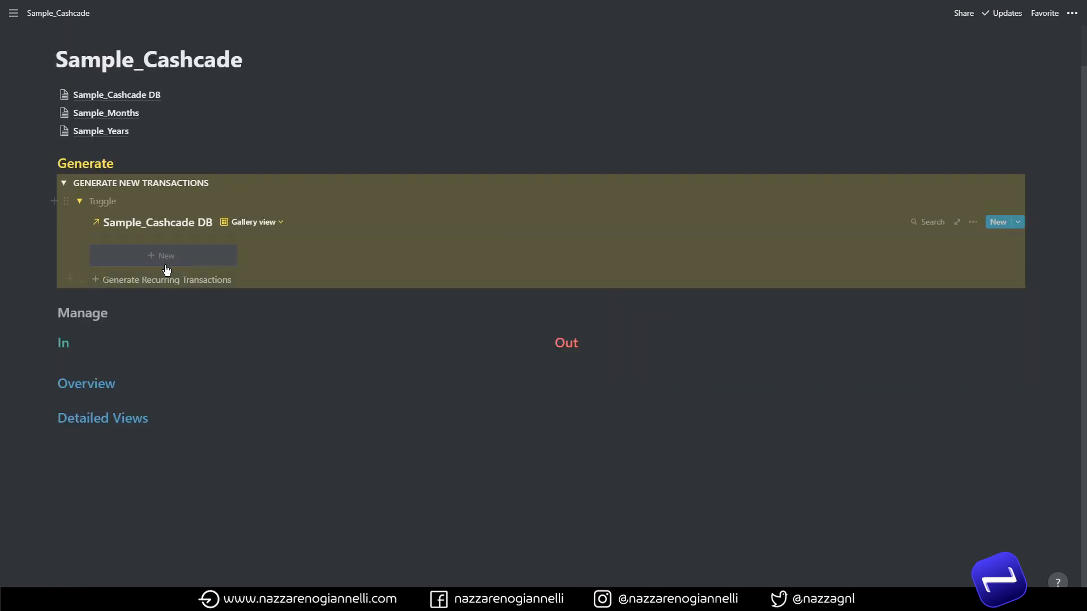
# Try out the Generate Recurring Transactions button, return to the Sample_Cashcade page and delete the nine generated pages.
pyautogui.click(193, 281)
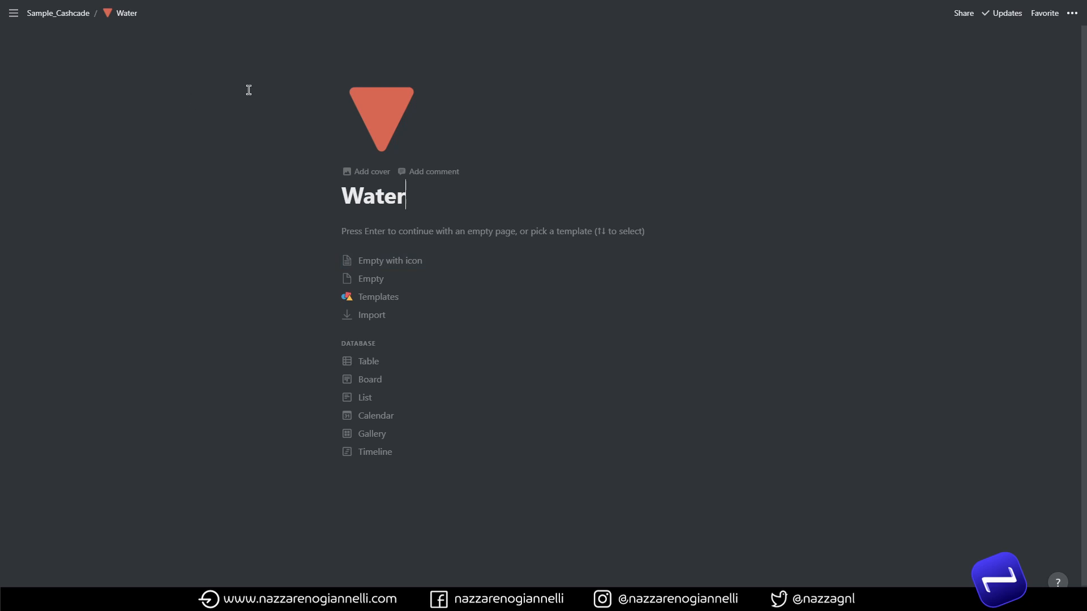
pyautogui.click(90, 16)
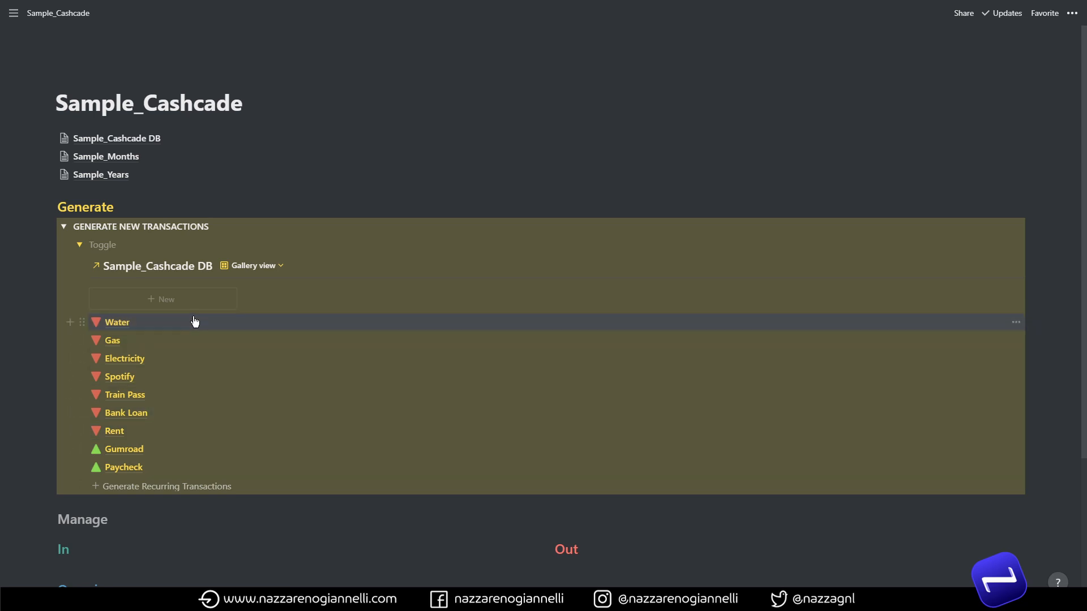
pyautogui.moveTo(26, 320); pyautogui.dragTo(189, 473)
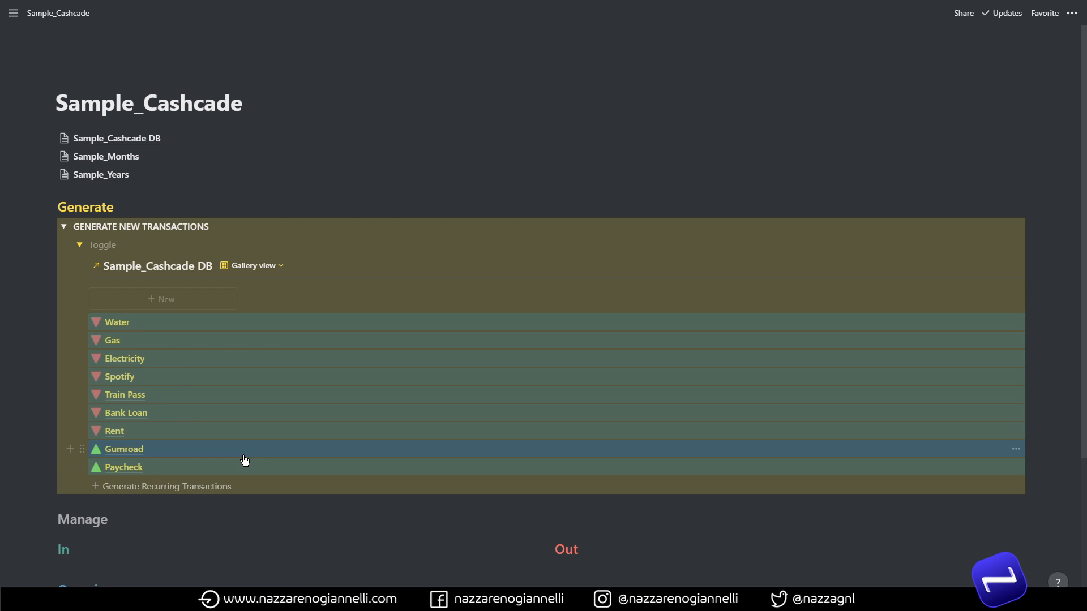
pyautogui.press('Delete')
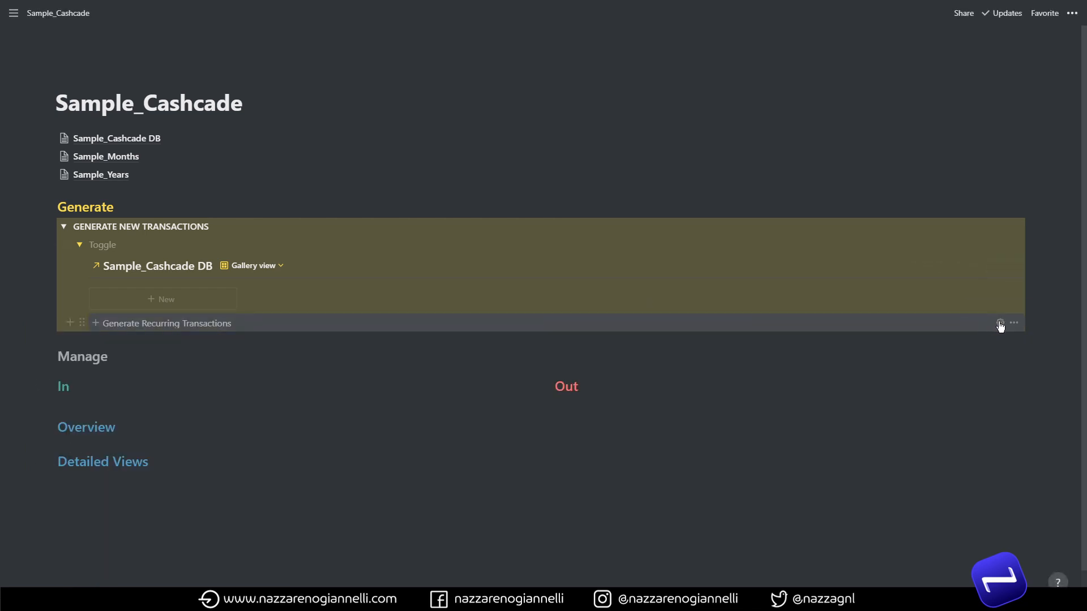
# Add a "— Delete Me —" text line above Water in the button's template and close the configuration.
pyautogui.click(1000, 323)
pyautogui.scroll(-4, 539, 487)
pyautogui.scroll(1, 451, 439)
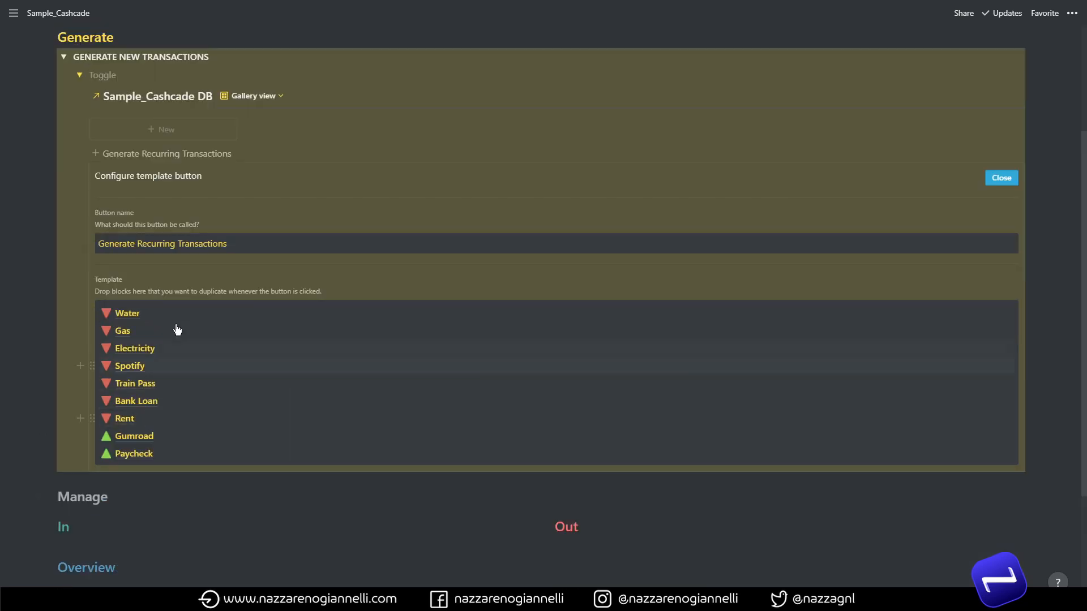
pyautogui.click(81, 310)
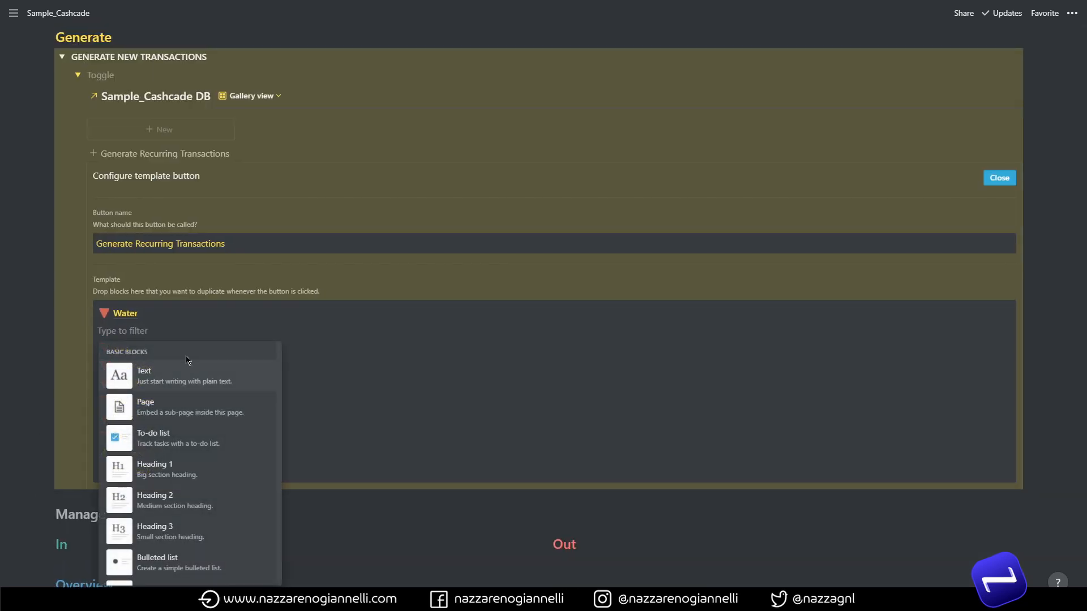
pyautogui.click(174, 383)
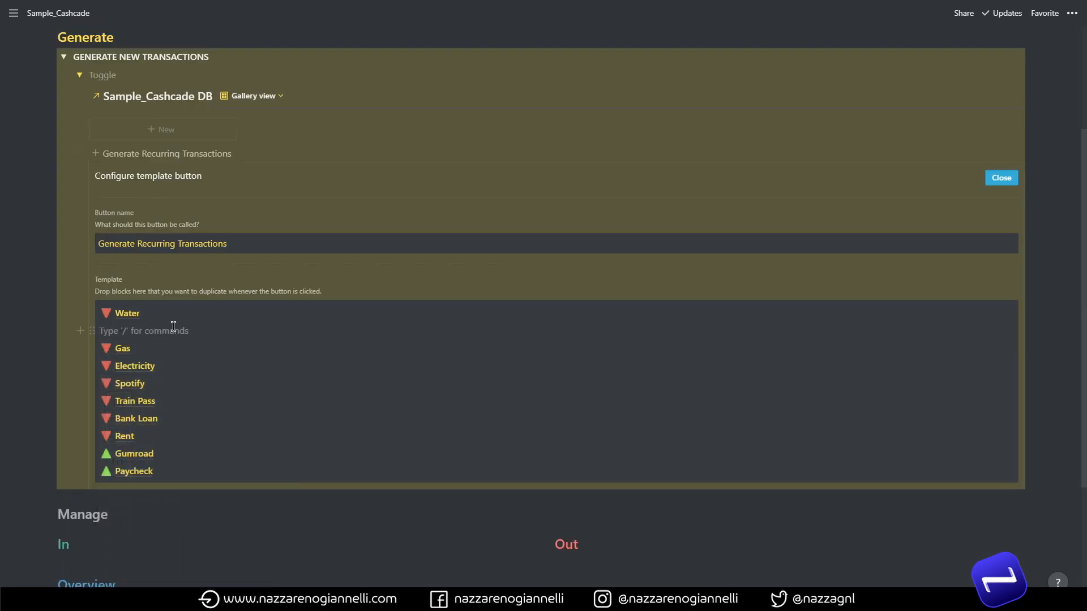
pyautogui.write('--')
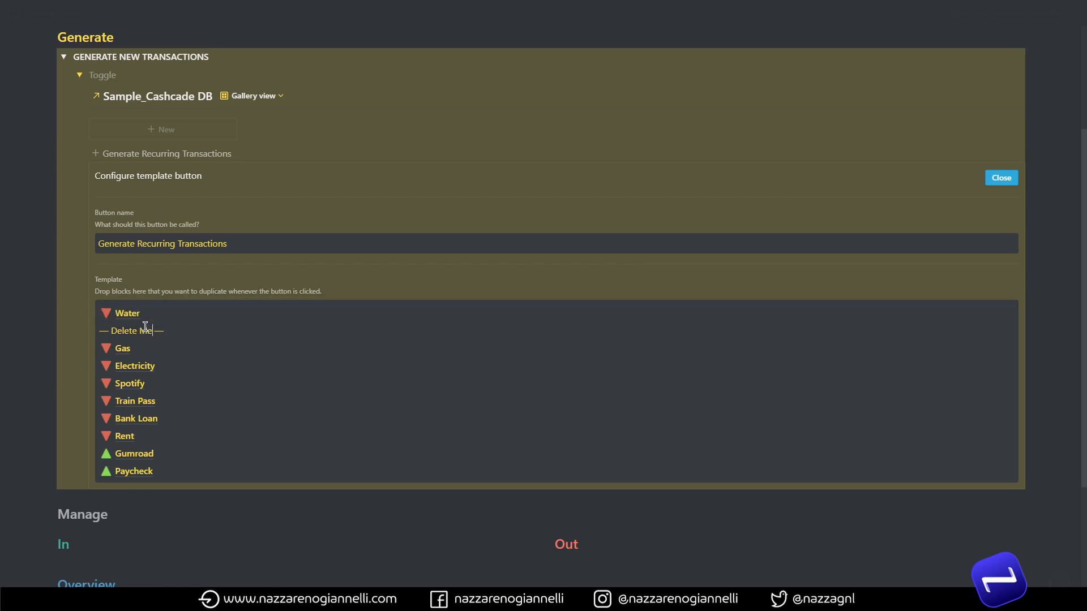
pyautogui.moveTo(91, 331); pyautogui.dragTo(96, 312)
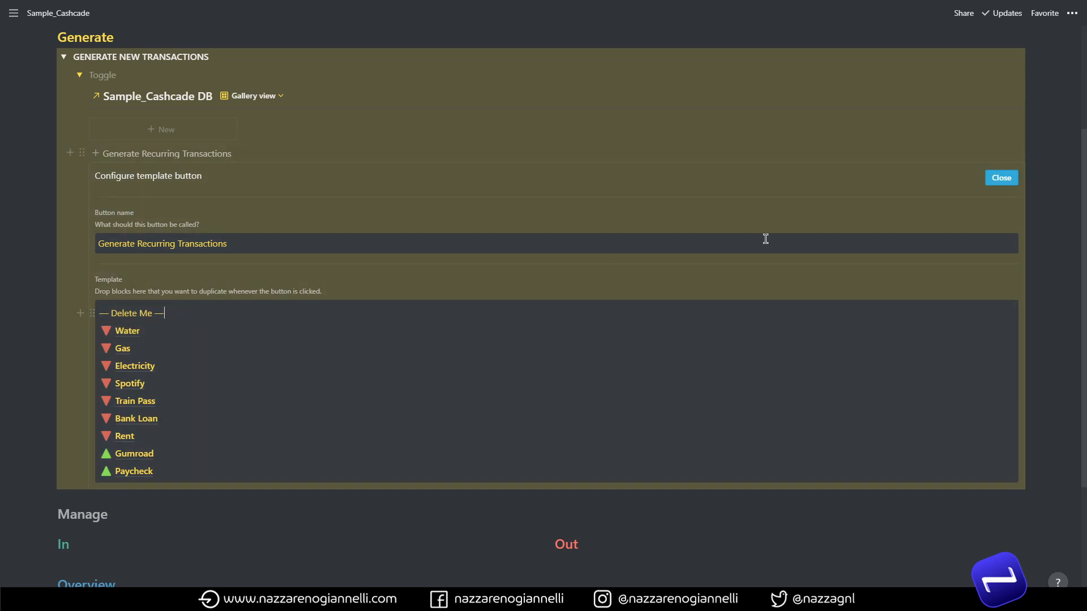
pyautogui.click(1003, 182)
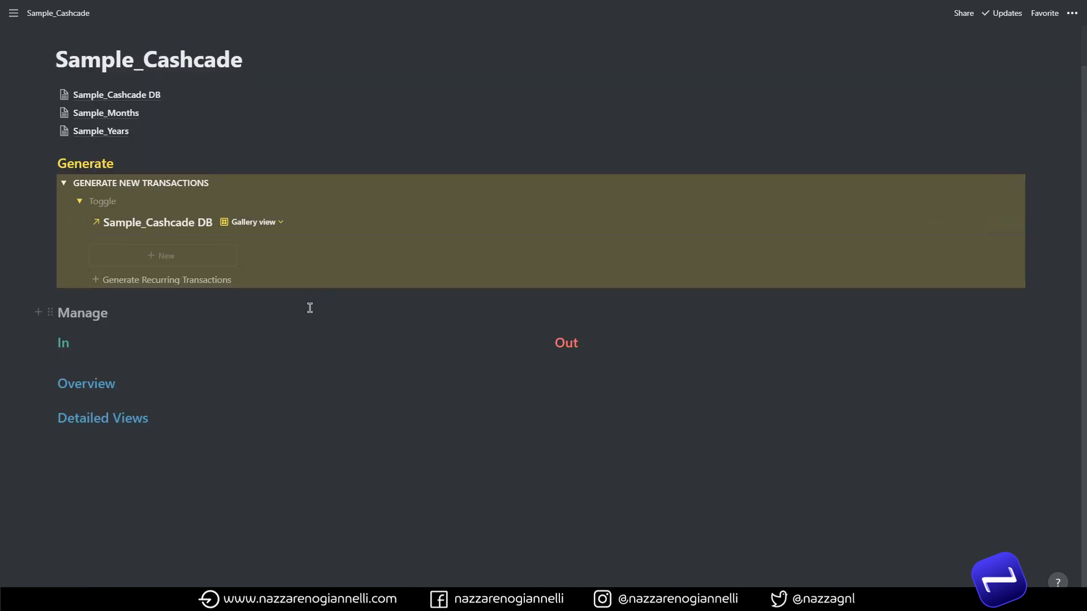
# Generate the recurring transactions from the template button and select the nine pages from Water to Paycheck.
pyautogui.click(188, 285)
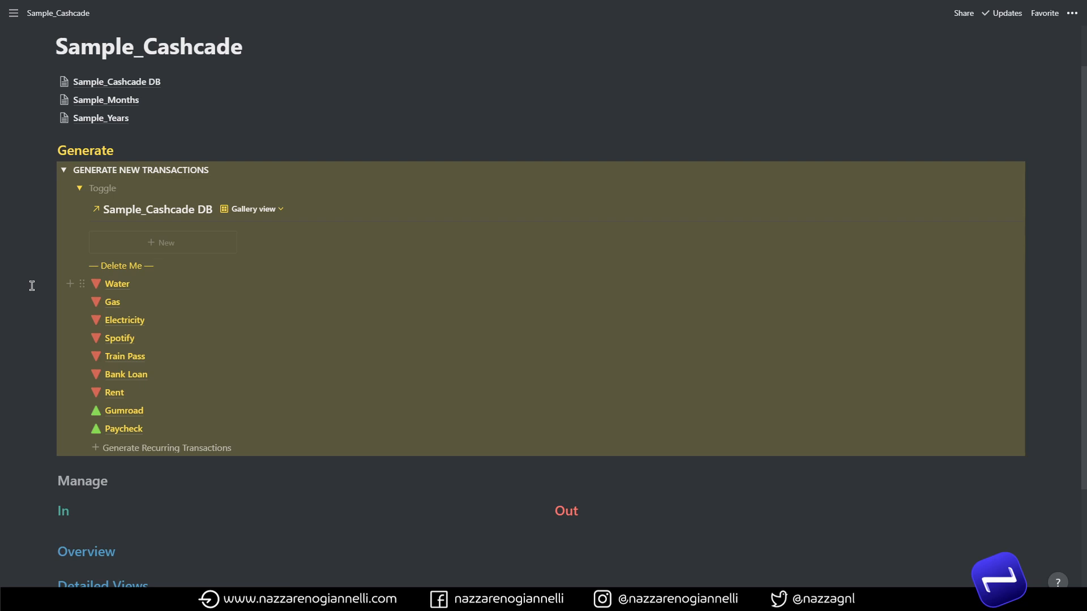
pyautogui.moveTo(33, 285); pyautogui.dragTo(226, 439)
pyautogui.moveTo(81, 278); pyautogui.dragTo(152, 281)
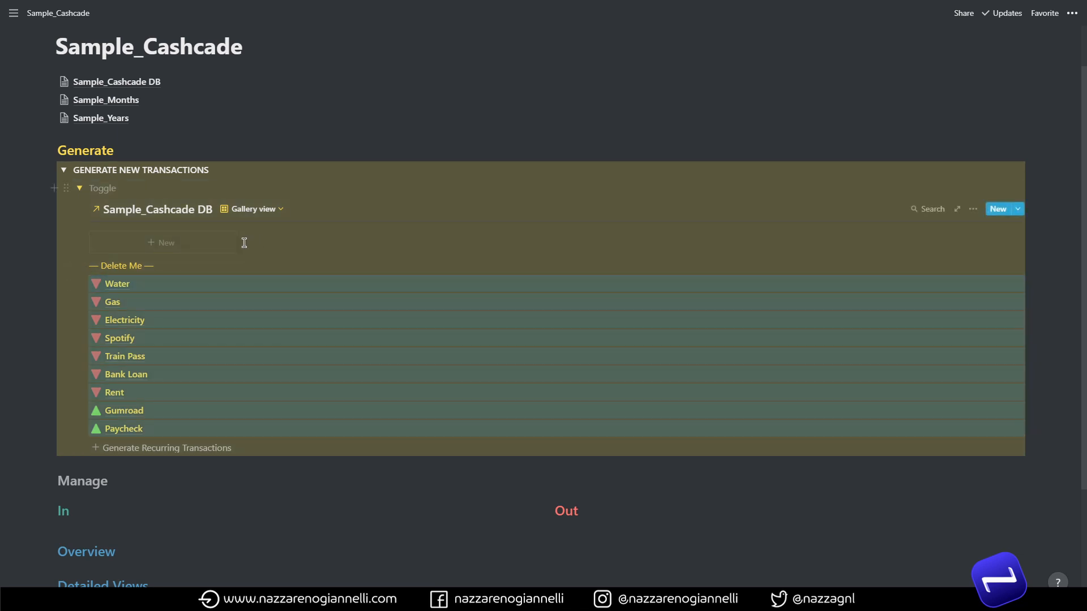
# Create a new gallery card in Sample_Cashcade DB titled with a red circle emoji followed by ">>>".
pyautogui.click(189, 249)
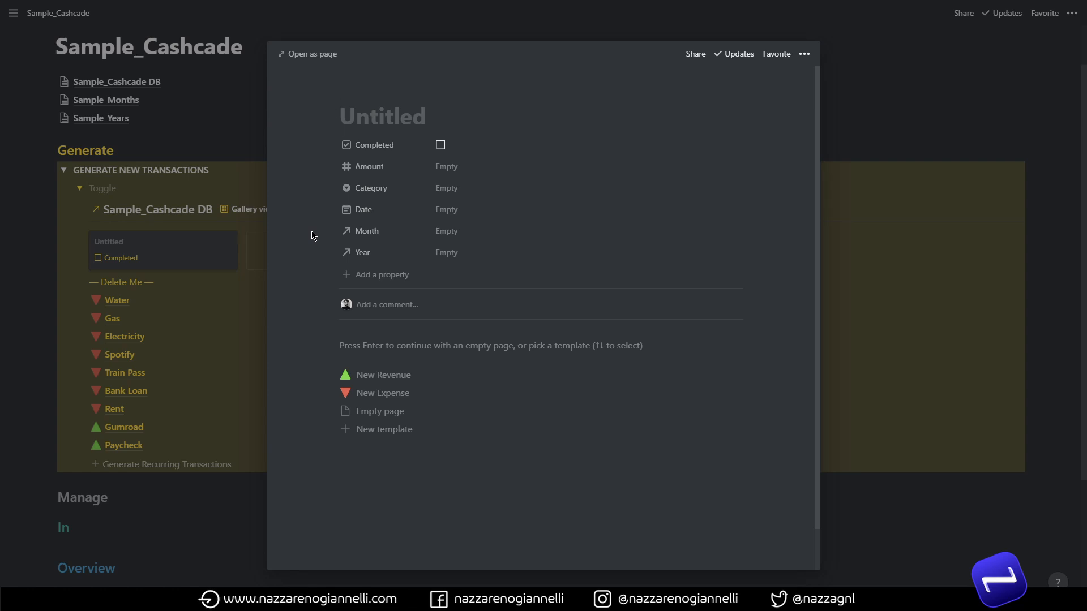
pyautogui.press('super+period')
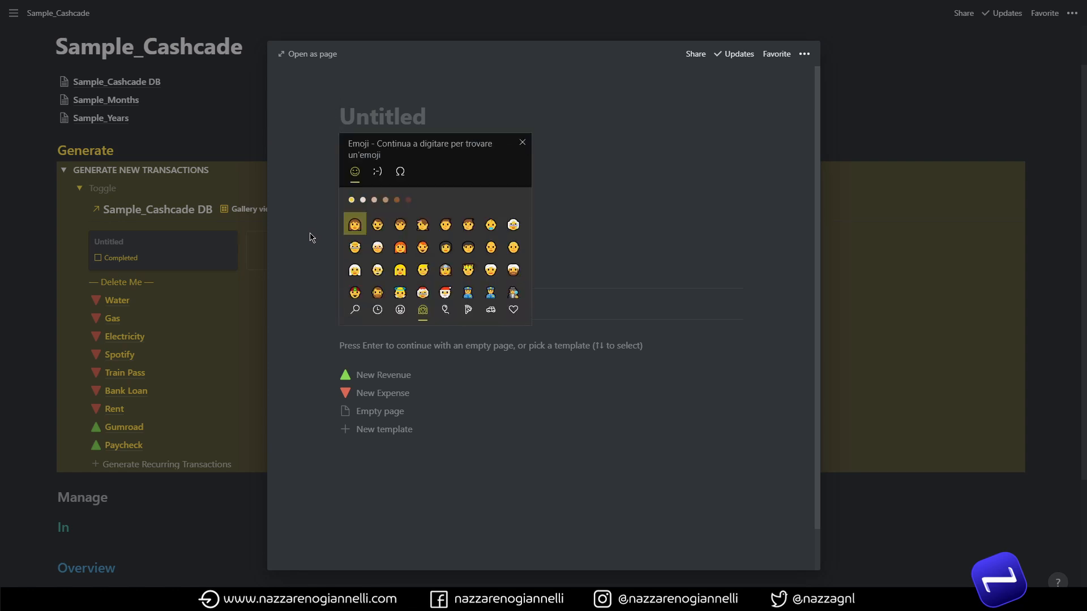
pyautogui.click(512, 310)
pyautogui.scroll(-3, 505, 279)
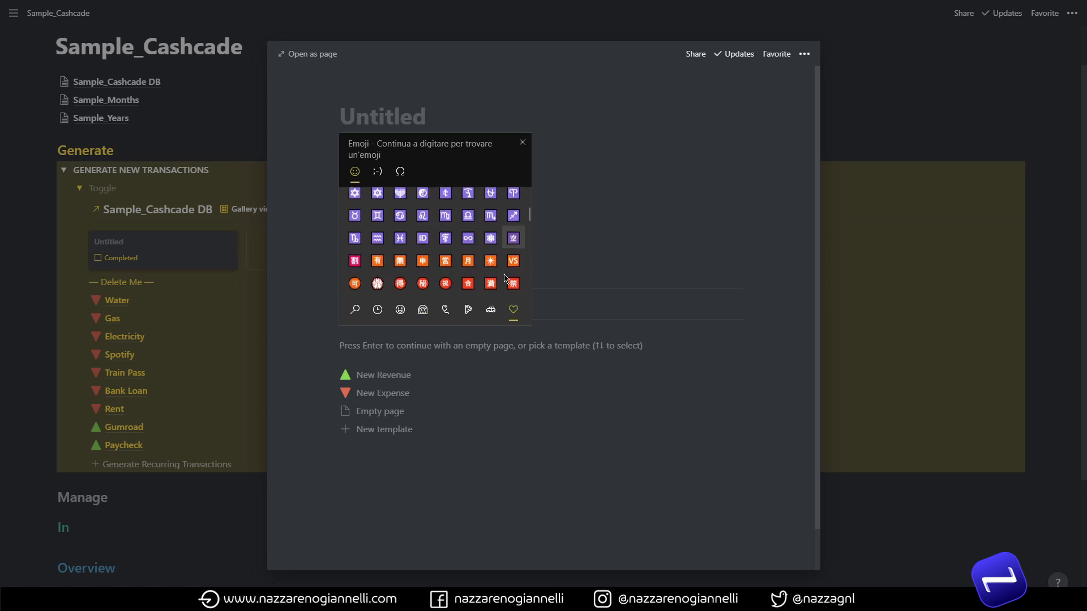
pyautogui.scroll(-10, 505, 278)
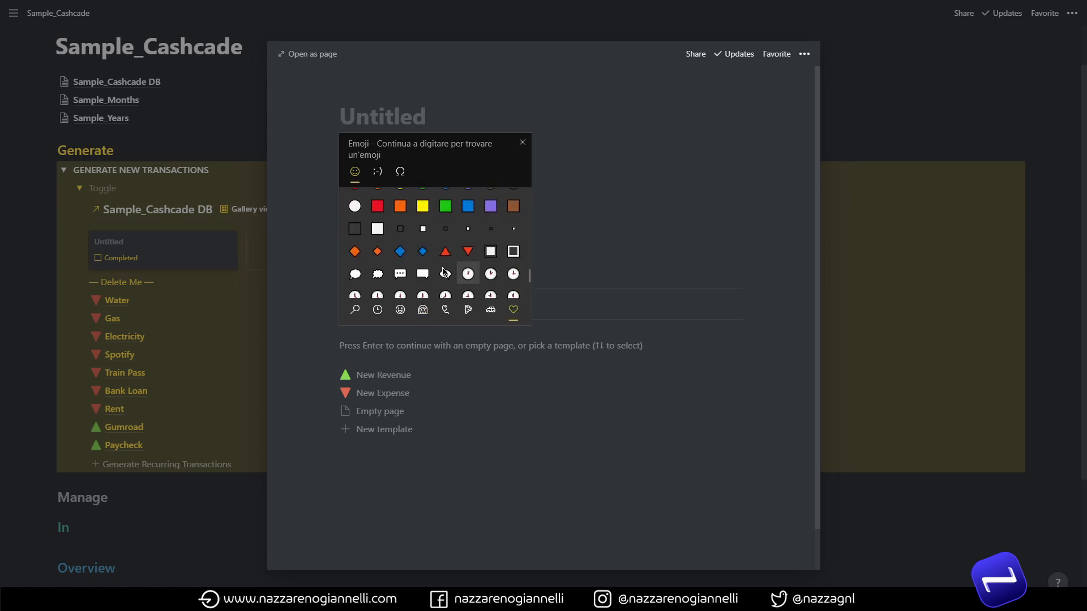
pyautogui.scroll(2, 444, 272)
pyautogui.click(355, 229)
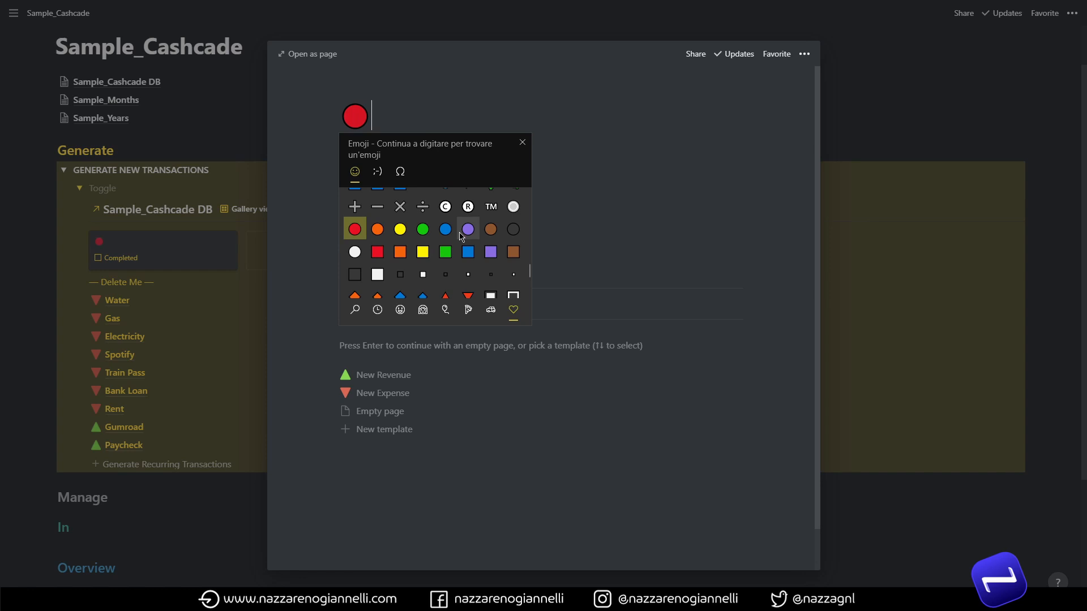
pyautogui.click(317, 208)
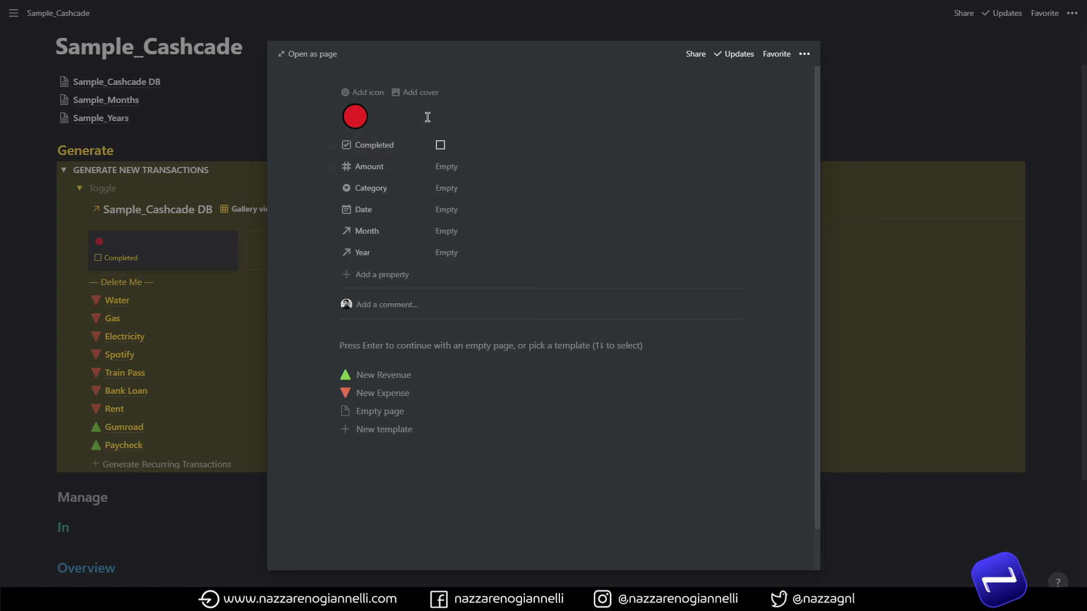
pyautogui.write('>>>')
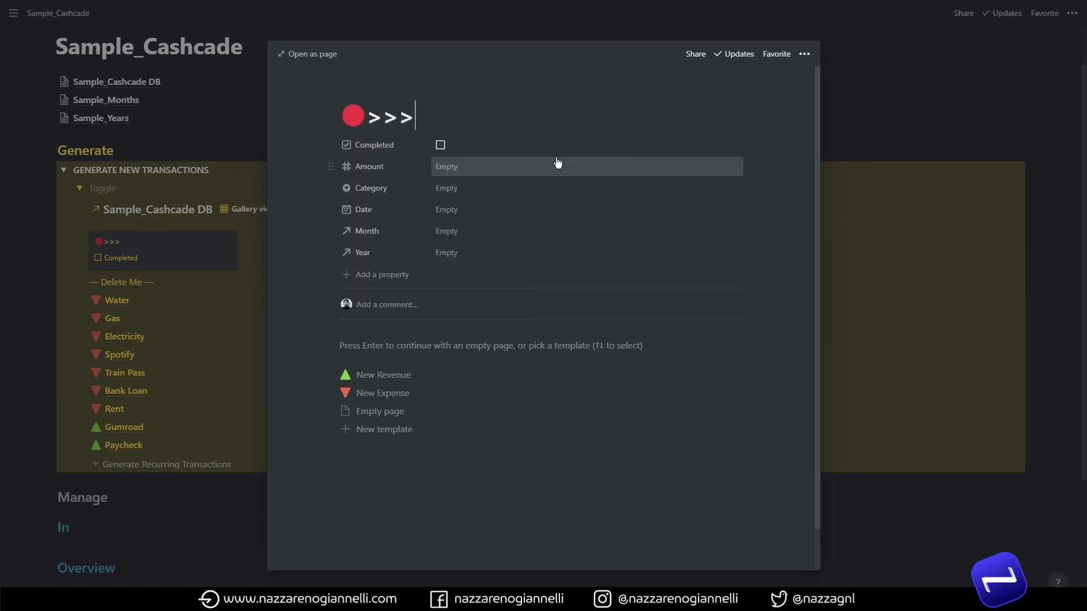
pyautogui.click(927, 288)
# Hide the Completed property on the cards of the Sample_Cashcade DB gallery view.
pyautogui.click(974, 209)
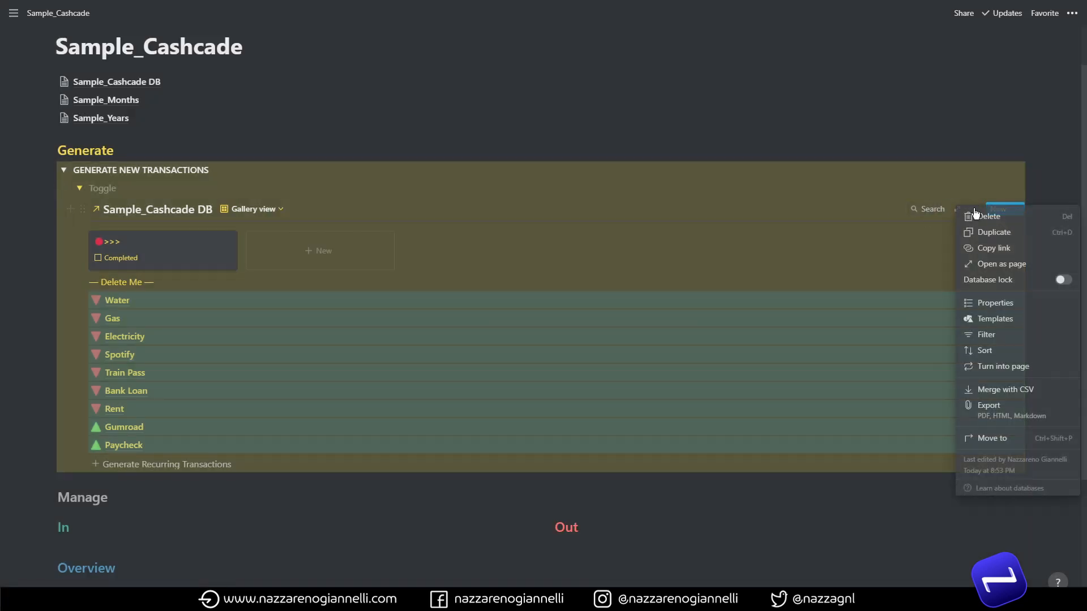
pyautogui.click(985, 300)
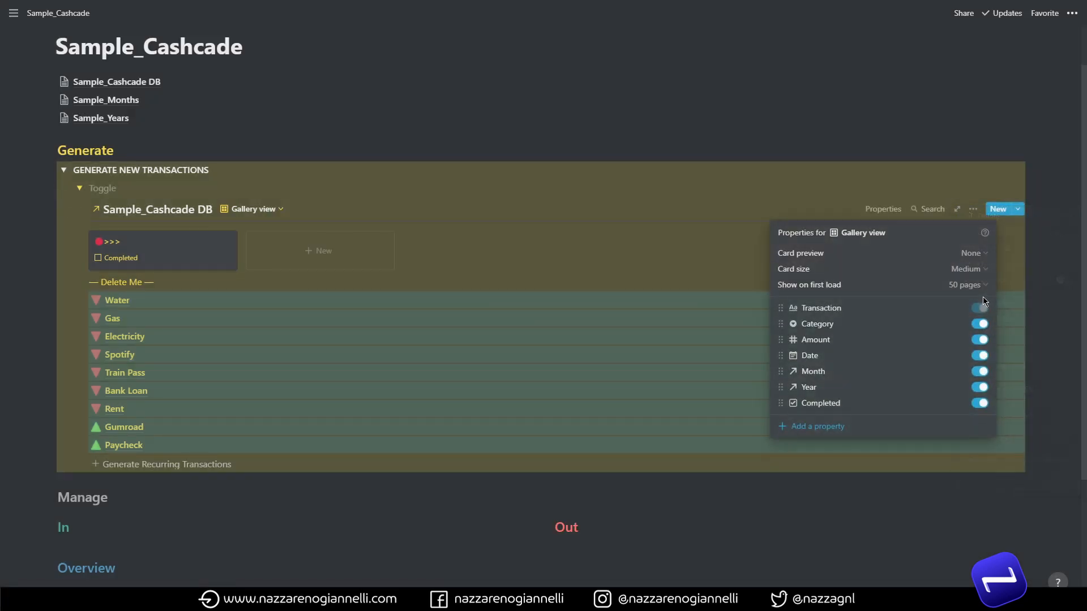
pyautogui.click(979, 403)
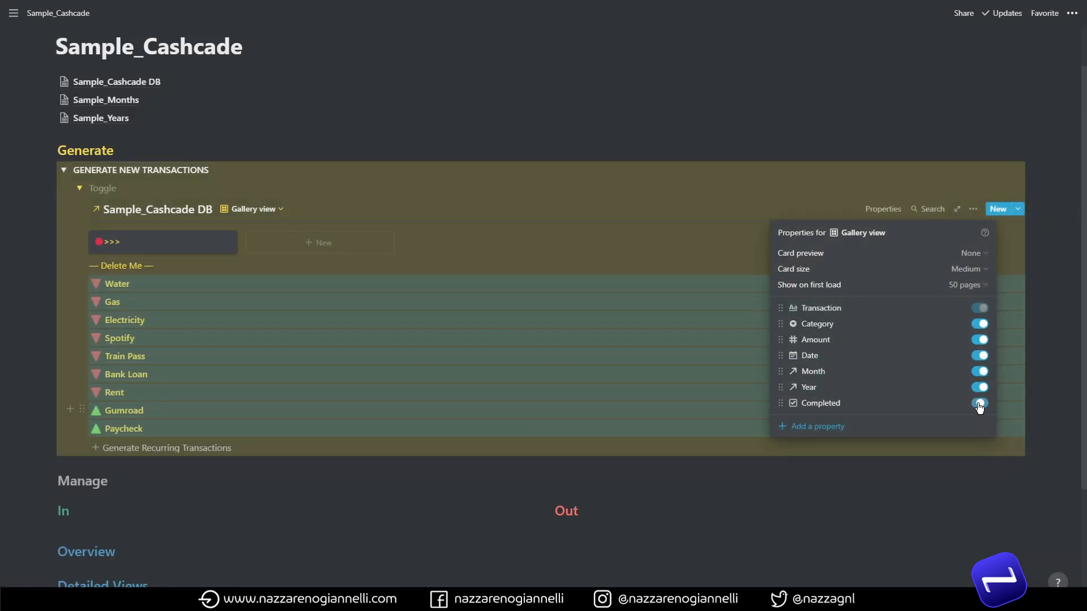
pyautogui.click(521, 242)
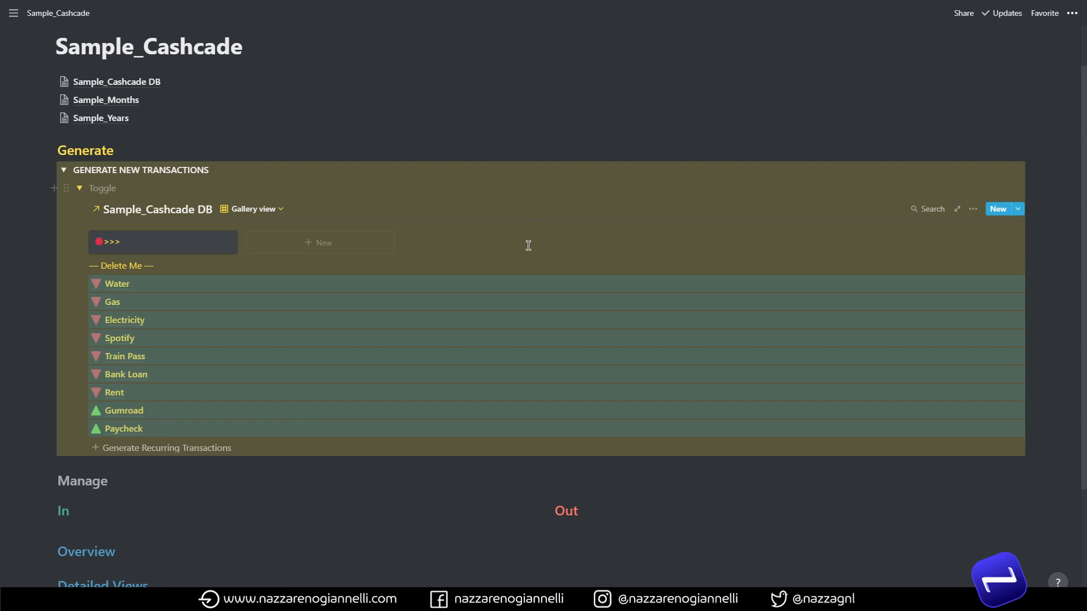
# Move the nine selected transaction pages into the gallery, directly after the ">>>" card.
pyautogui.moveTo(77, 284); pyautogui.dragTo(240, 243)
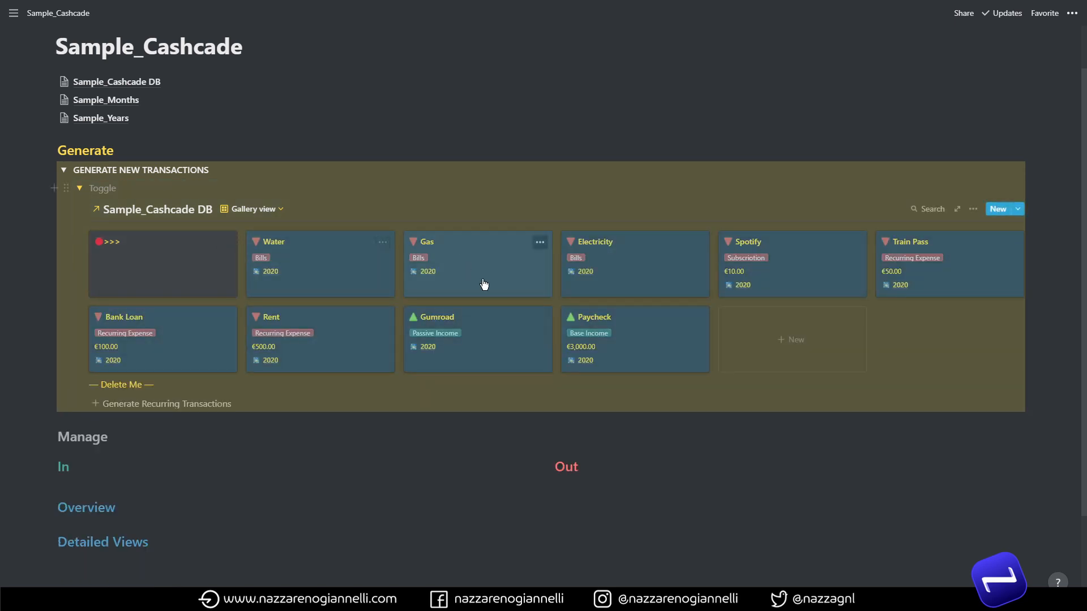
pyautogui.scroll(1, 846, 70)
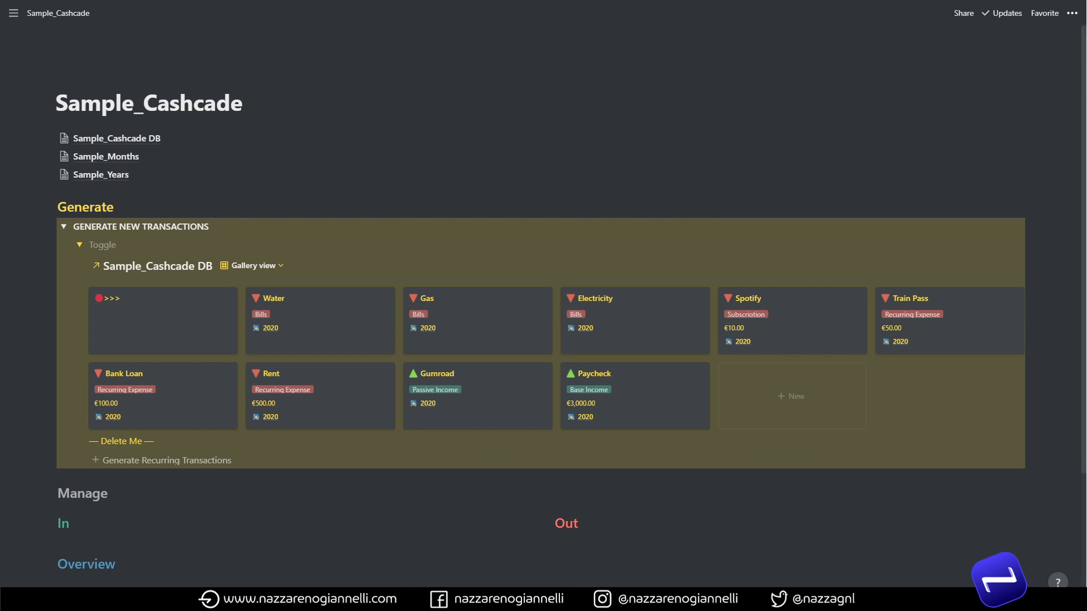
# Filter the Sample_Cashcade DB gallery in the Generate section to pages where Completed is unchecked.
pyautogui.moveTo(961, 271)
pyautogui.click(963, 267)
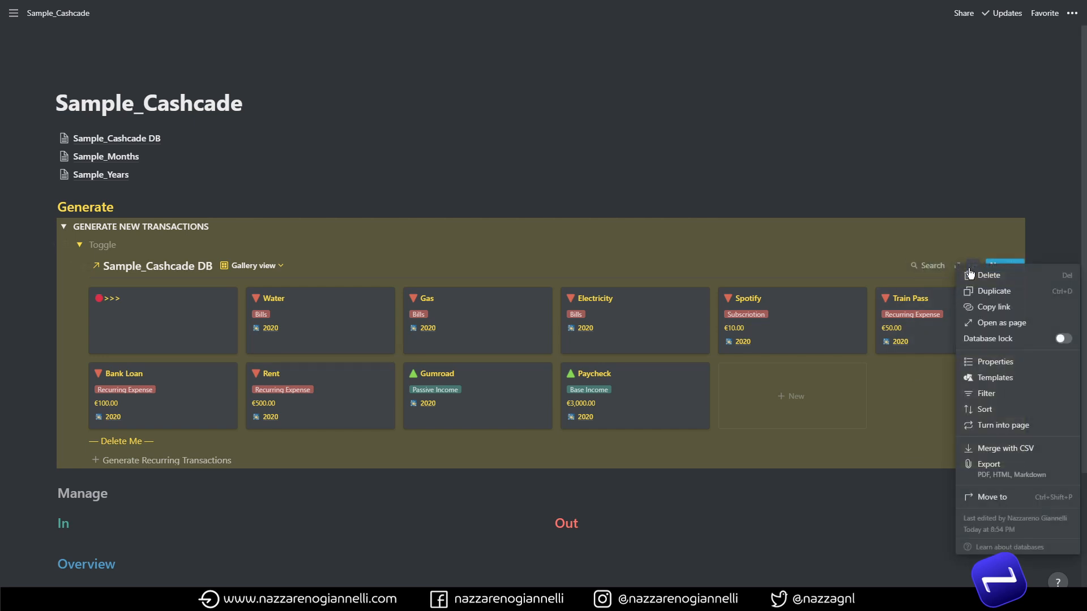
pyautogui.click(991, 394)
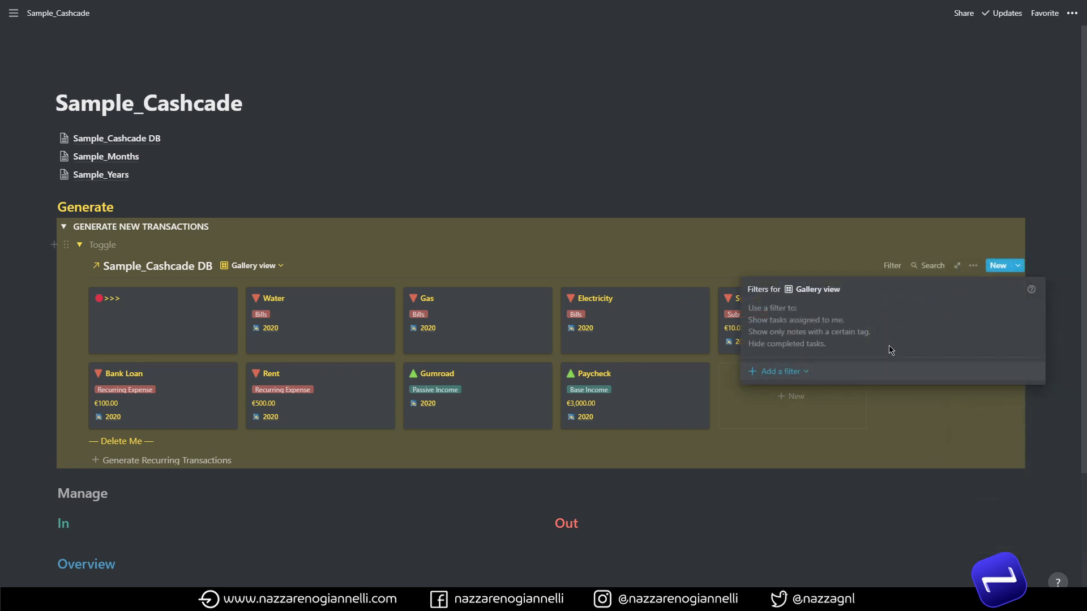
pyautogui.click(795, 375)
pyautogui.click(781, 392)
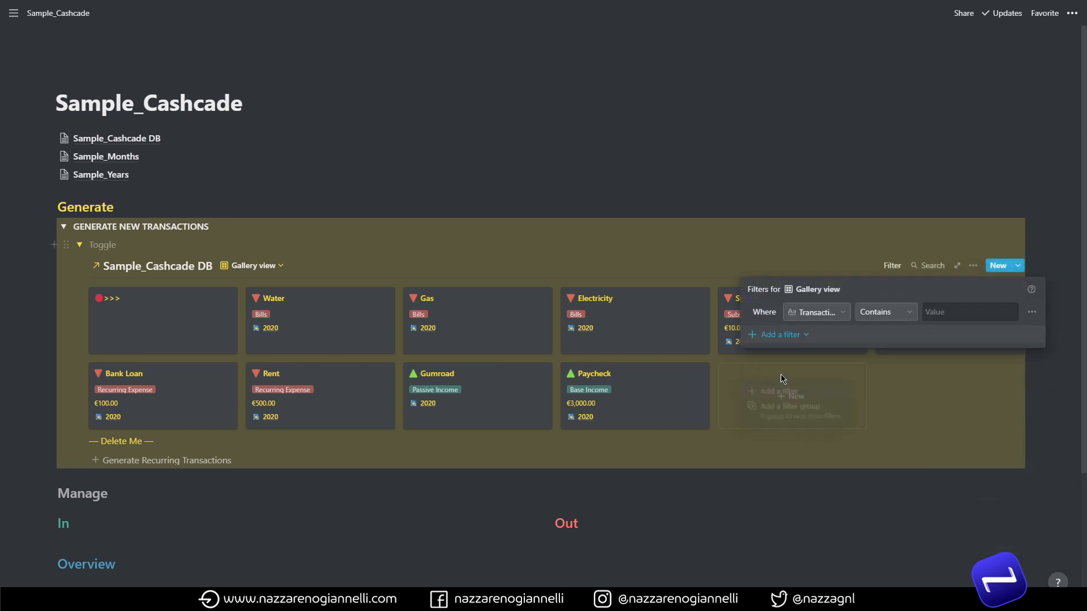
pyautogui.click(804, 310)
pyautogui.click(799, 407)
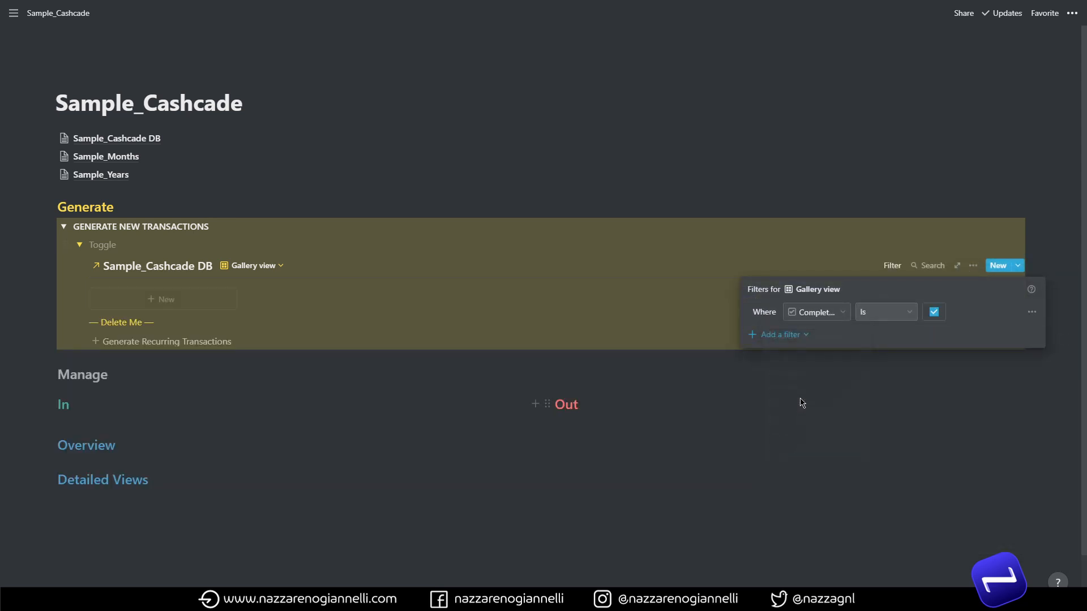
pyautogui.click(935, 314)
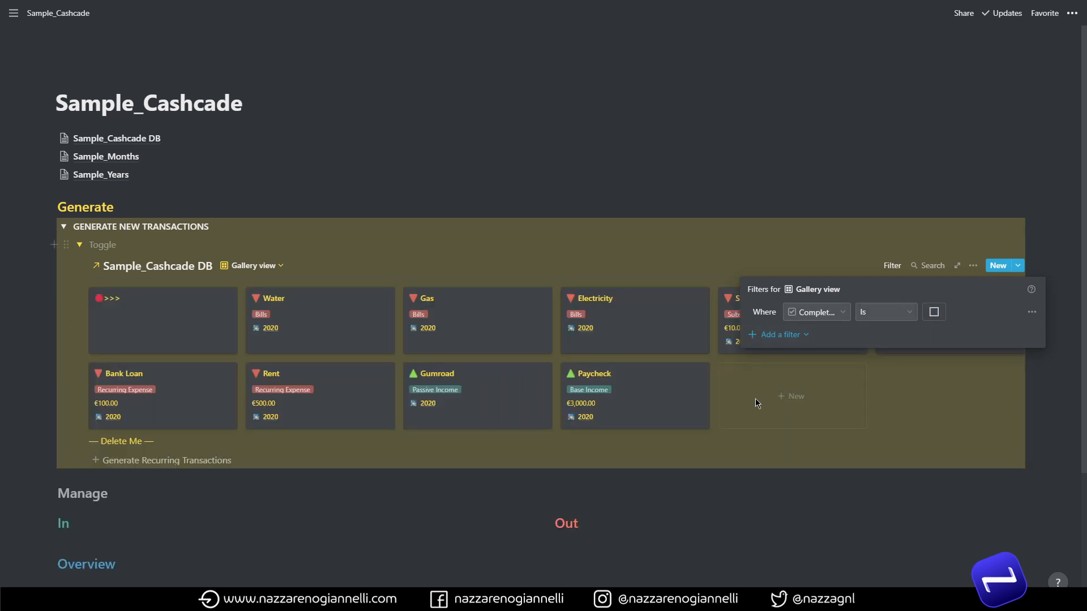
# Add a second filter rule to the Generate gallery requiring that Month is empty.
pyautogui.click(781, 335)
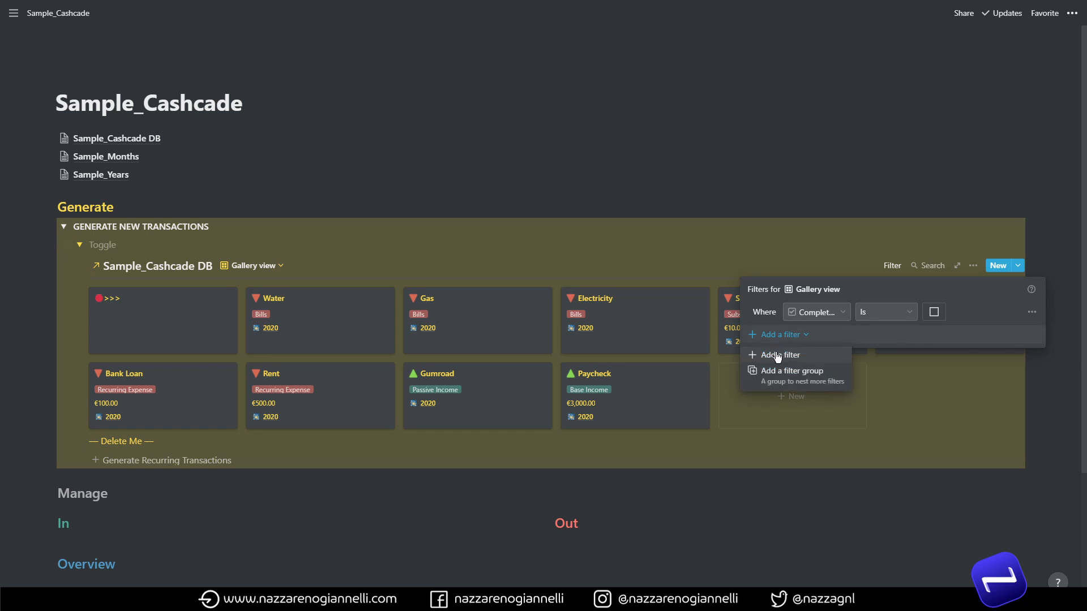
pyautogui.click(784, 356)
pyautogui.click(808, 336)
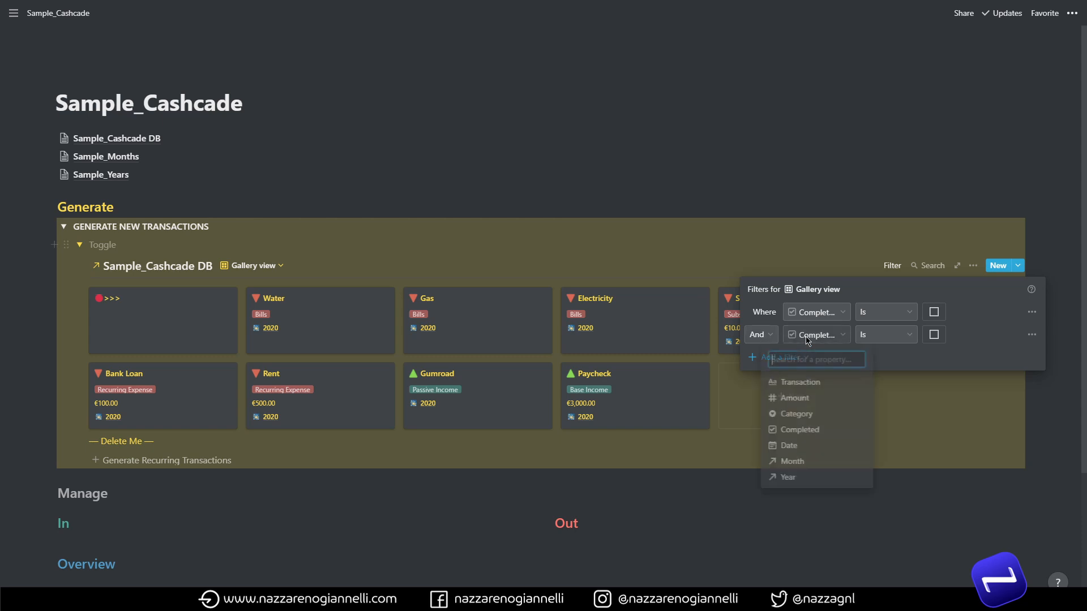
pyautogui.click(793, 460)
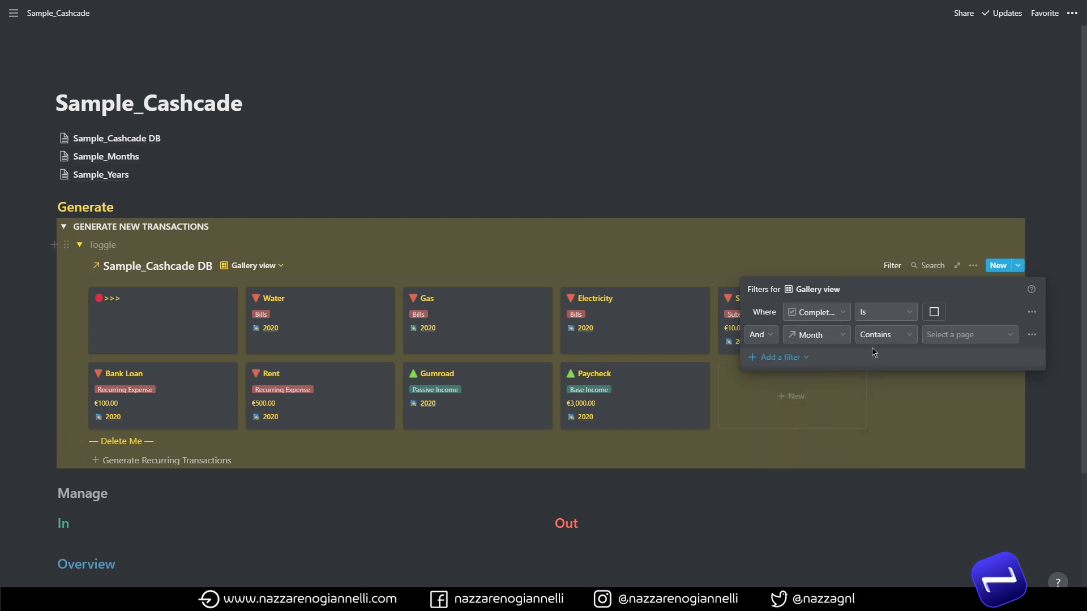
pyautogui.click(886, 336)
pyautogui.click(856, 388)
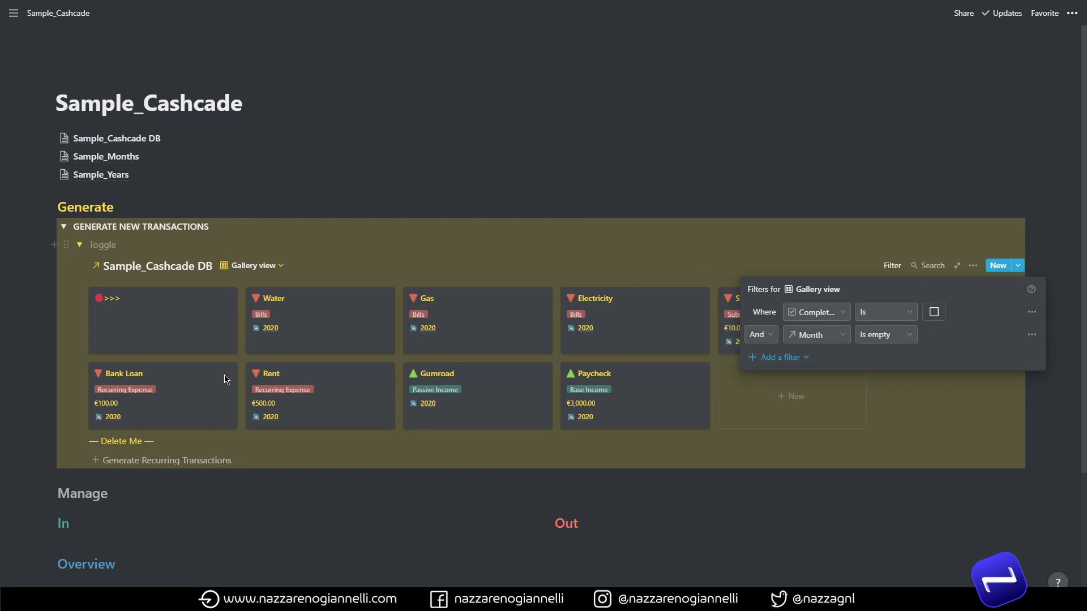
pyautogui.click(723, 406)
# Add a toggle list titled "PEDDING" directly under the Manage heading.
pyautogui.scroll(-3, 849, 317)
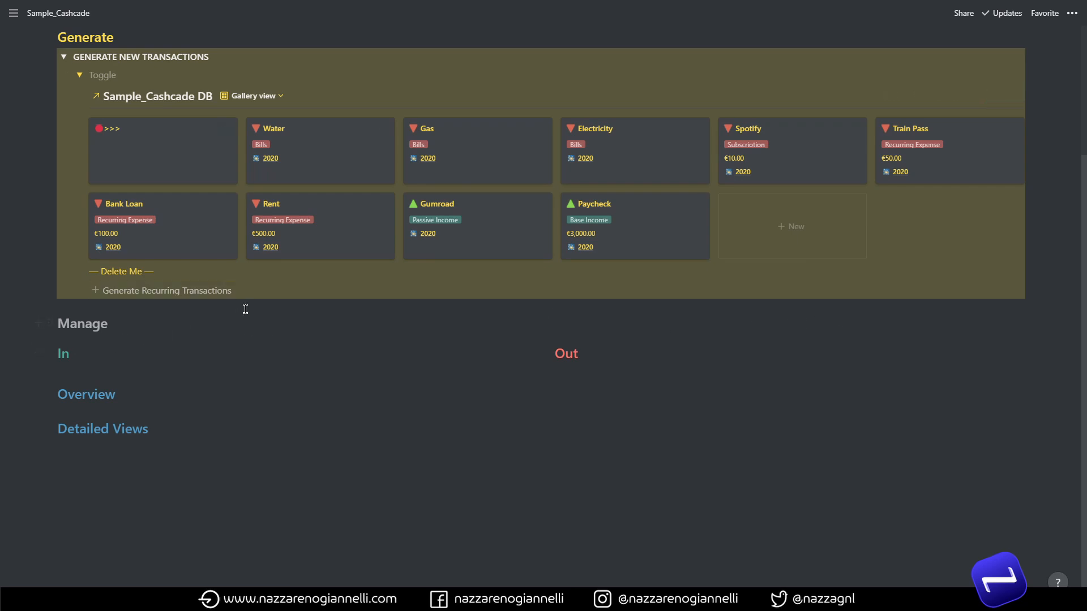
pyautogui.click(146, 323)
pyautogui.press('Return')
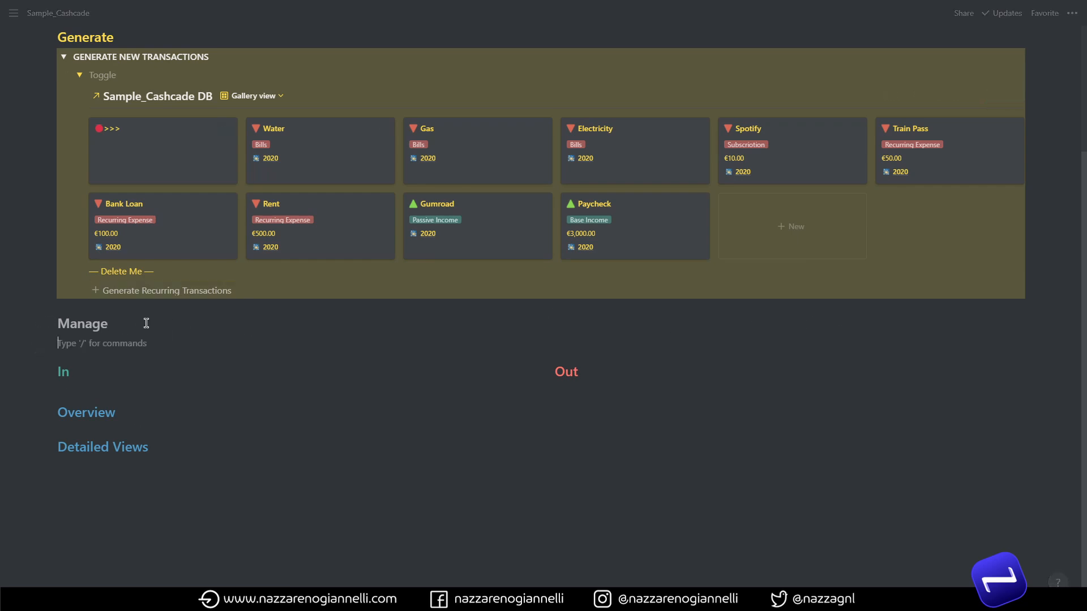
pyautogui.write('/toggle')
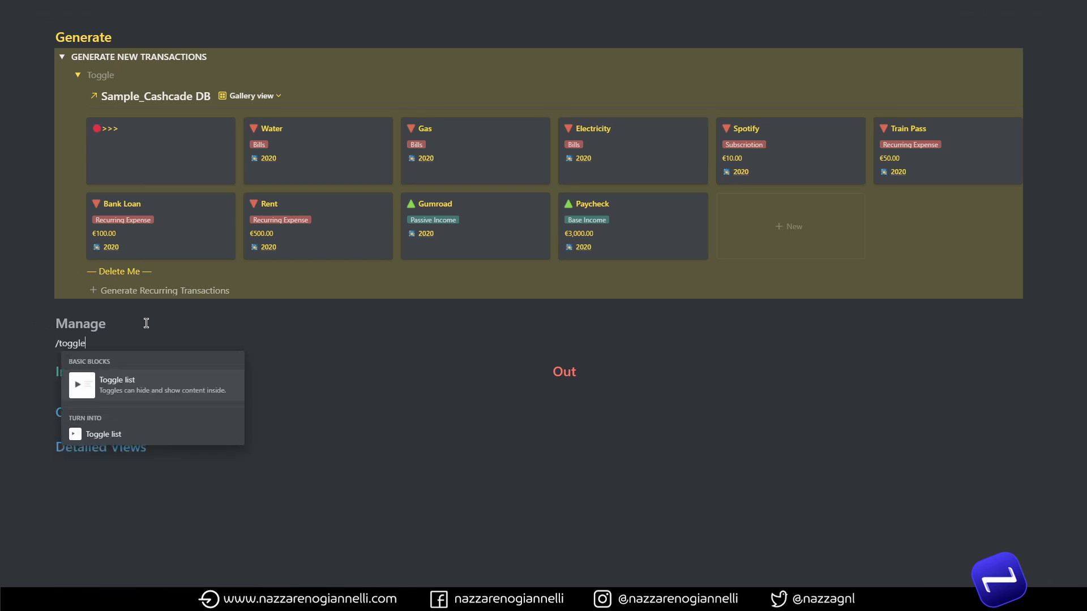
pyautogui.press('Return')
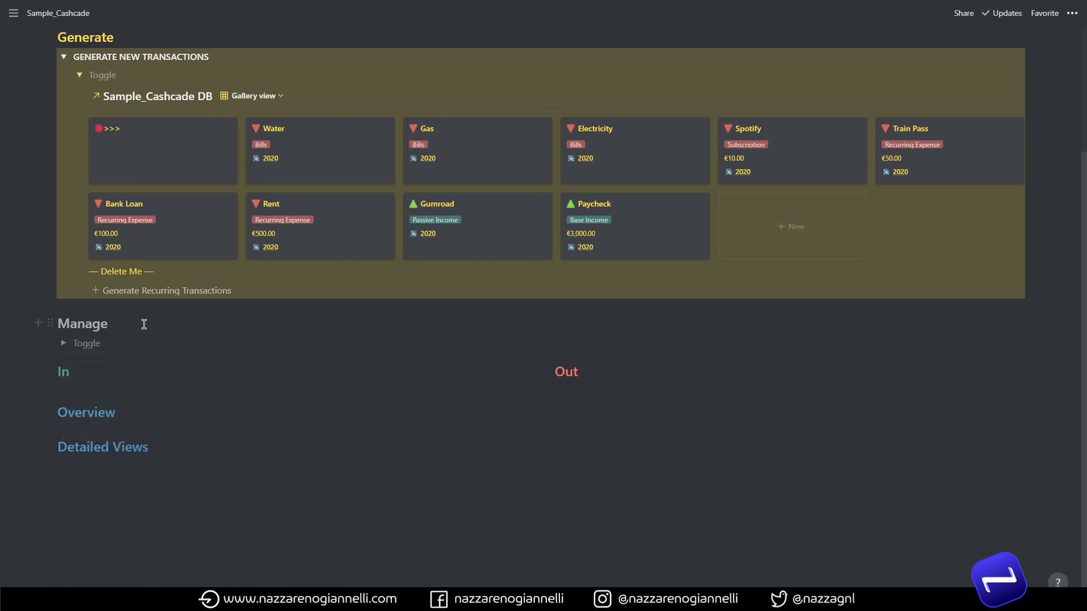
pyautogui.write('PEDDING')
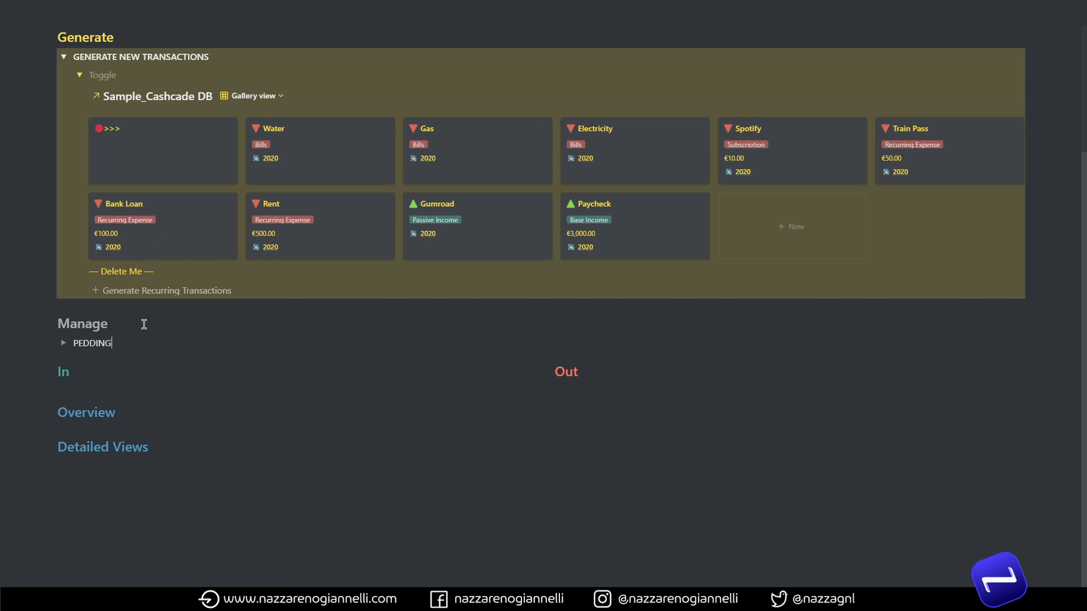
# Expand the PEDDING toggle and give it a gray background.
pyautogui.scroll(1, 158, 357)
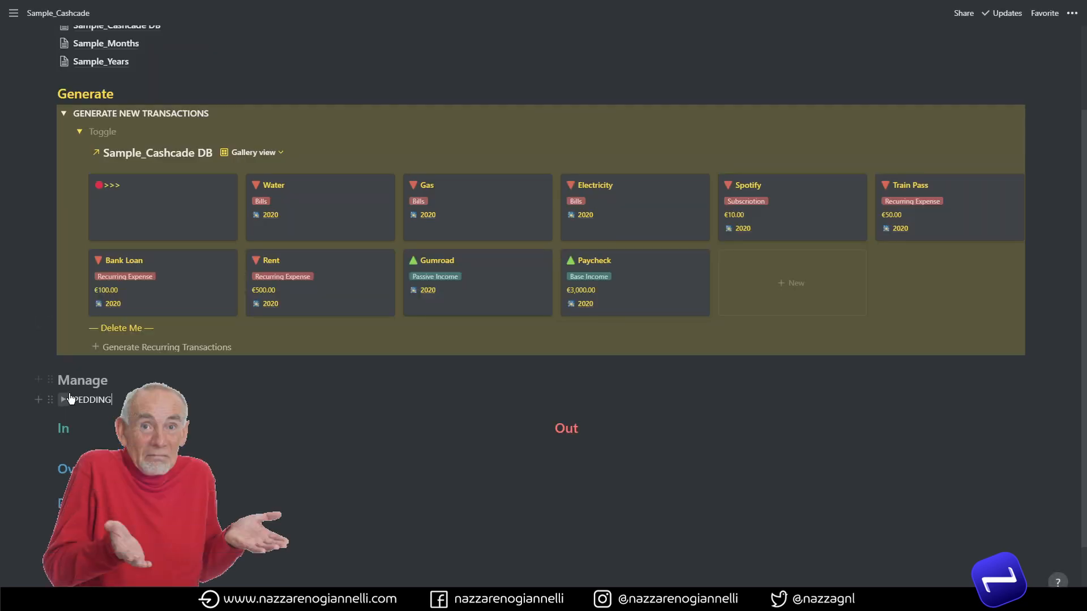
pyautogui.click(64, 400)
pyautogui.scroll(-1, 232, 375)
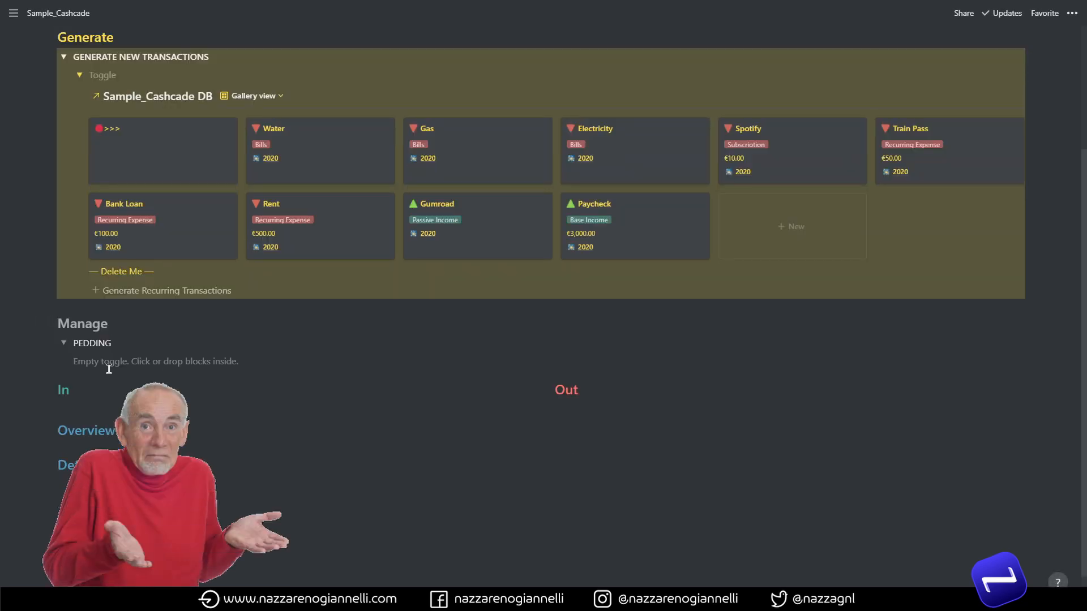
pyautogui.click(50, 343)
pyautogui.moveTo(118, 416)
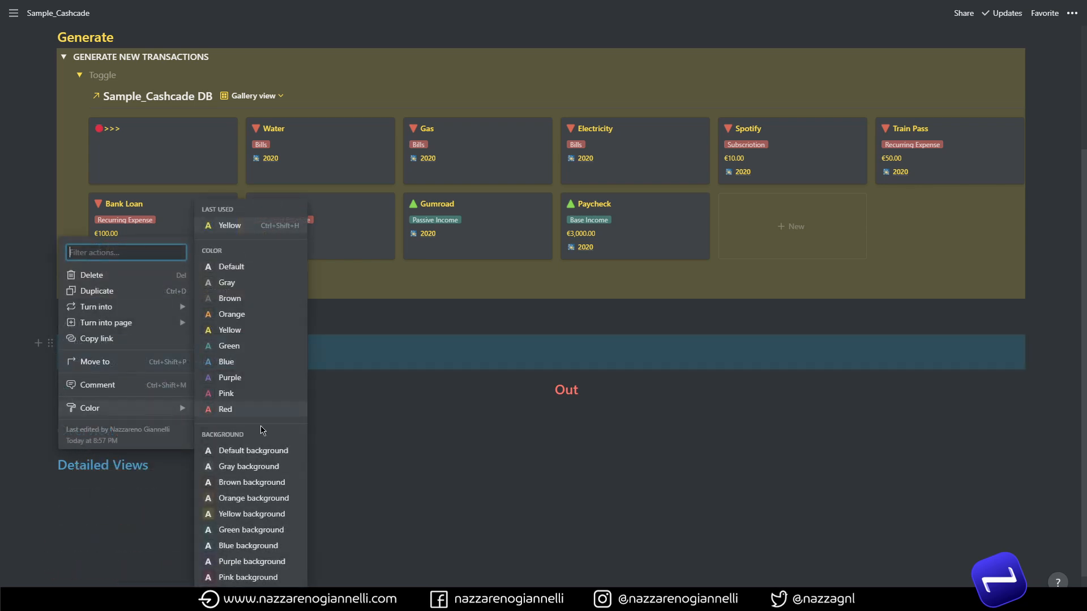
pyautogui.click(260, 468)
# Copy the Sample_Cashcade DB linked database from the Generate section into the PEDDING toggle and show it in Gallery view.
pyautogui.scroll(2, 173, 369)
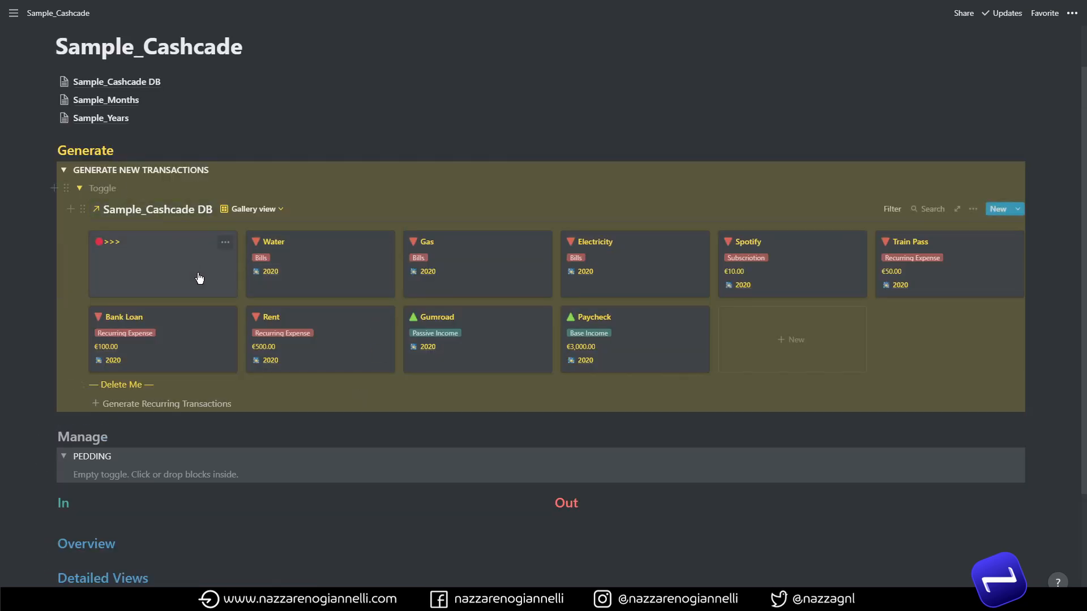
pyautogui.scroll(-2, 275, 434)
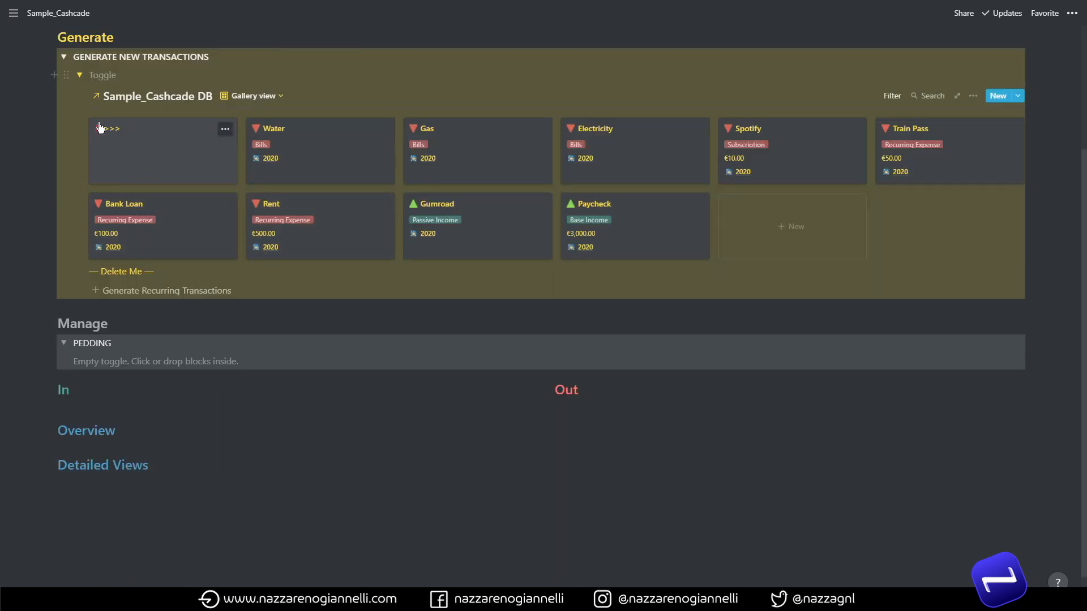
pyautogui.moveTo(82, 96); pyautogui.dragTo(89, 357)
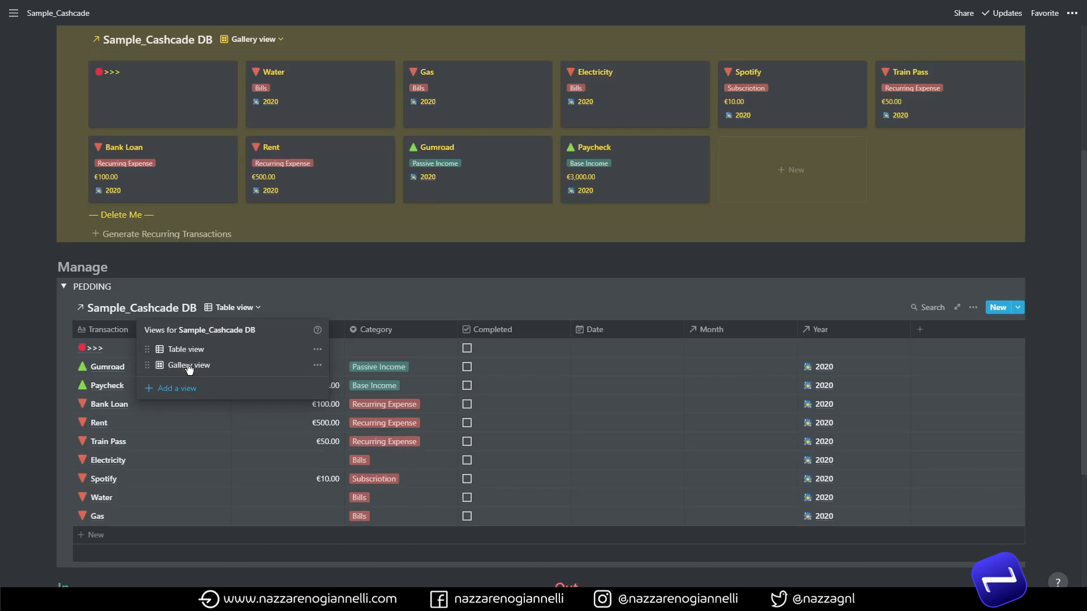
pyautogui.click(189, 367)
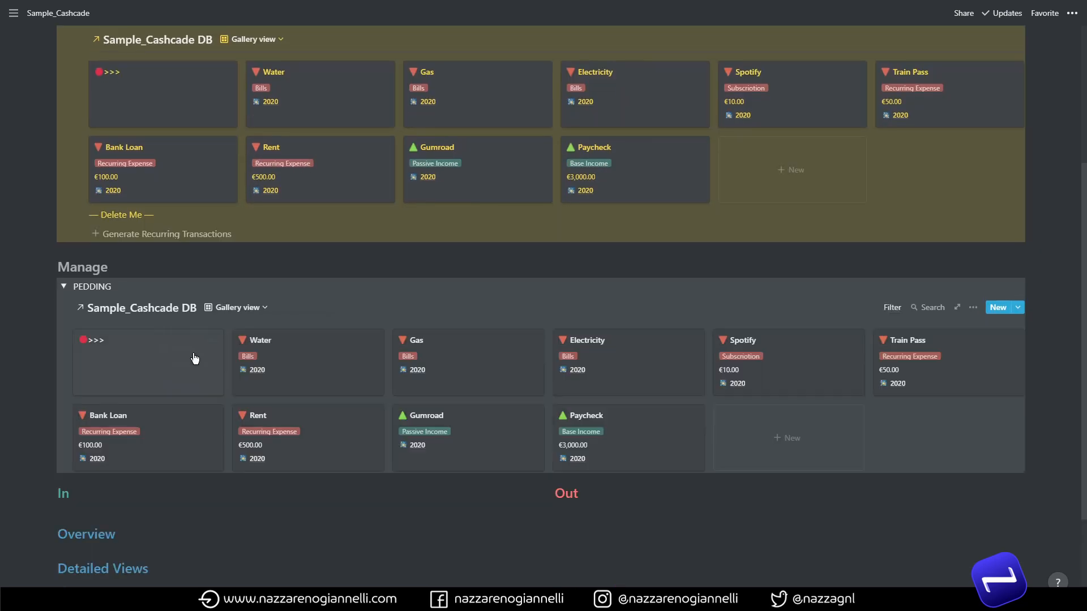
# Reorder the views of the Generate section's Sample_Cashcade DB so that Gallery view comes before Table view.
pyautogui.click(258, 309)
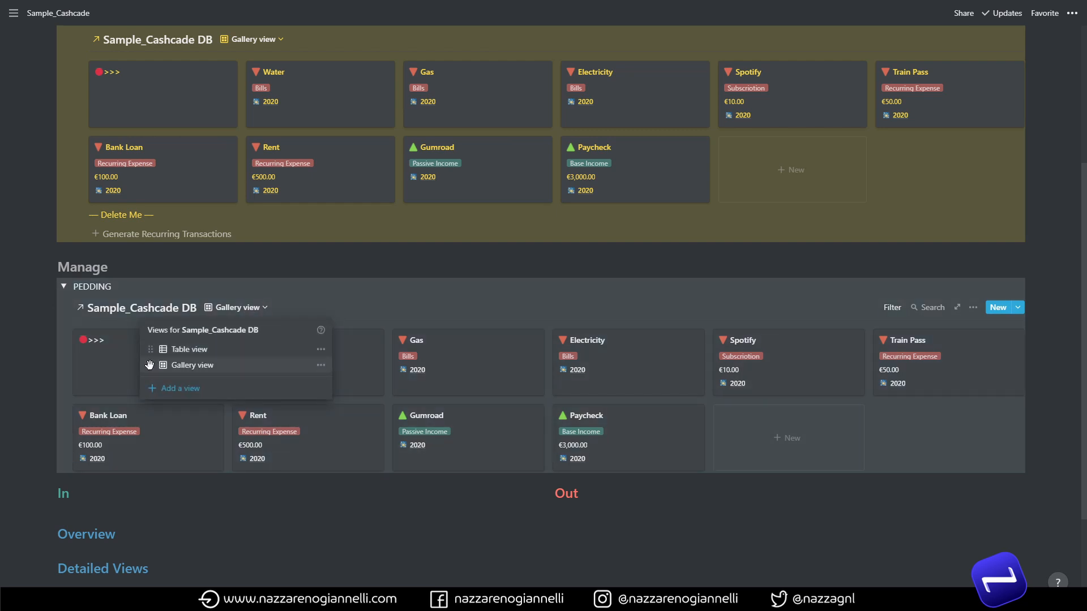
pyautogui.click(320, 313)
pyautogui.scroll(4, 320, 313)
pyautogui.click(253, 266)
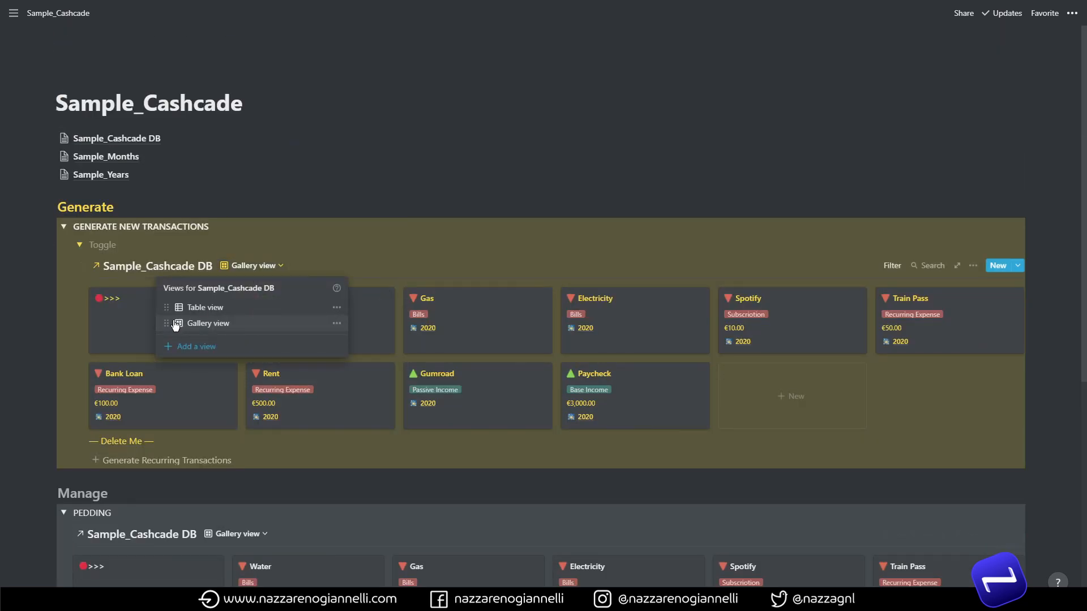
pyautogui.moveTo(175, 323); pyautogui.dragTo(175, 308)
pyautogui.click(408, 276)
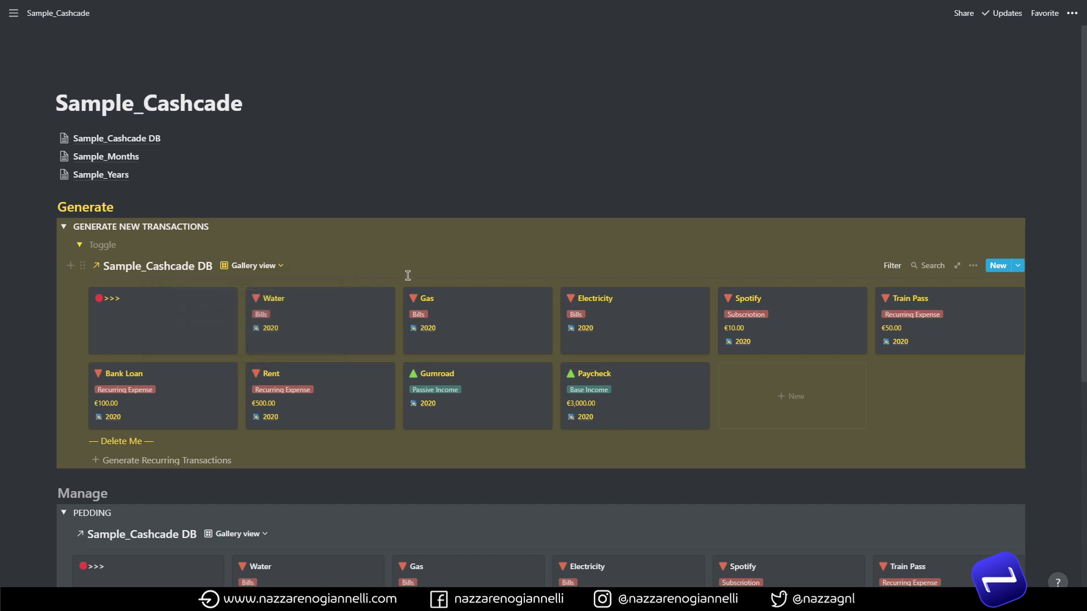
pyautogui.click(258, 265)
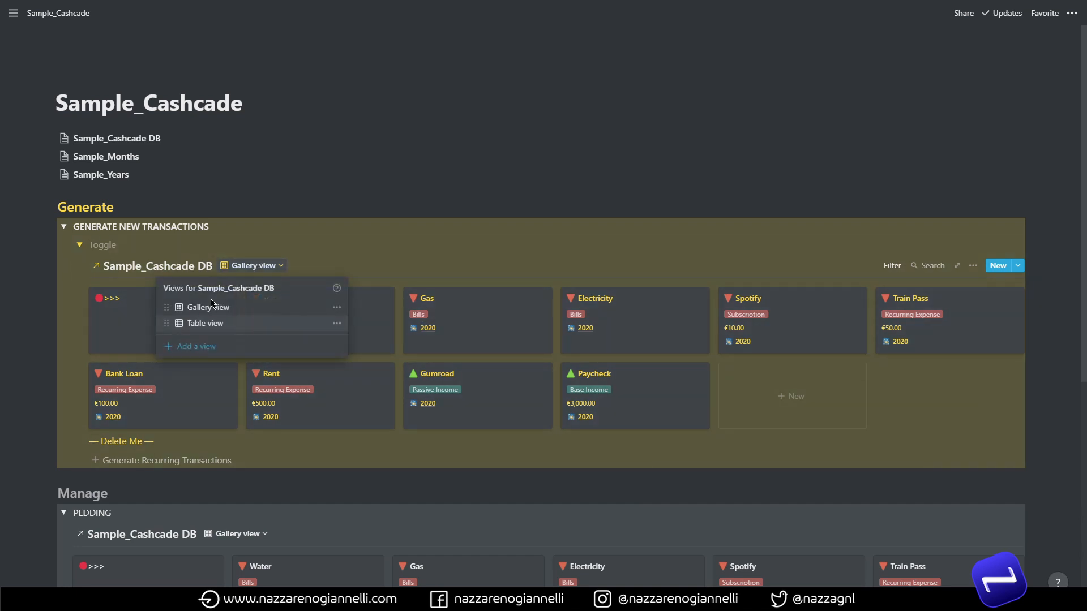
pyautogui.click(388, 253)
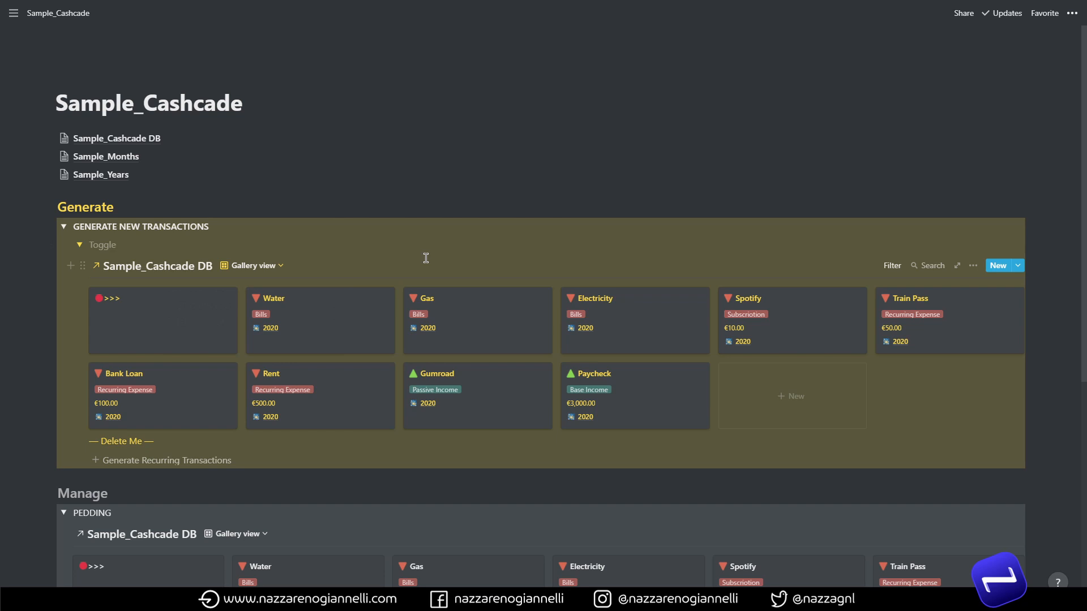
# Change the PEDDING gallery's second filter rule from Month to Category is not empty.
pyautogui.scroll(-5, 425, 258)
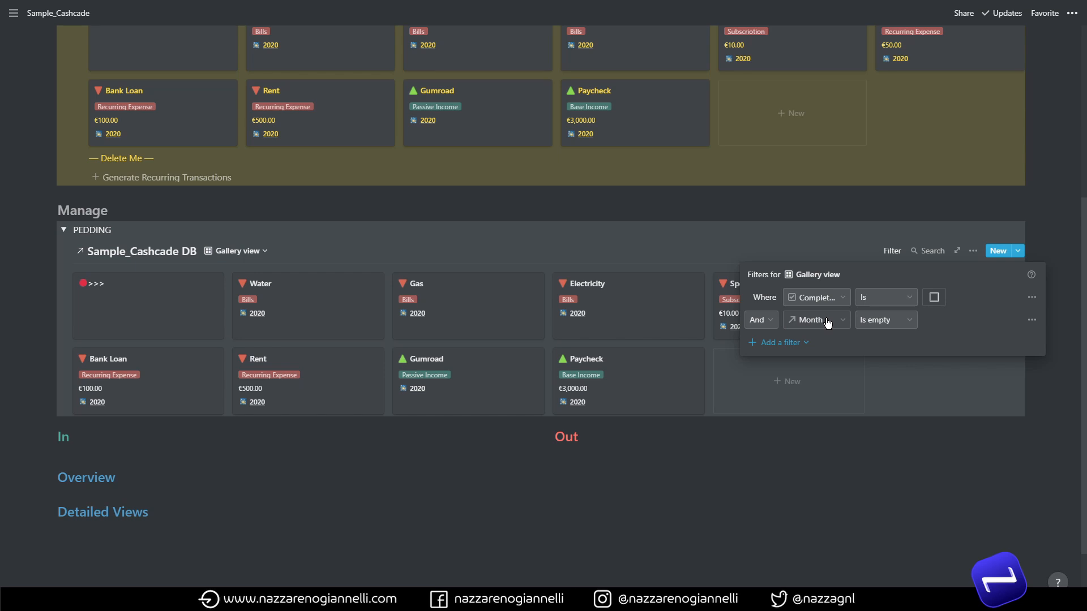
pyautogui.click(827, 321)
pyautogui.click(818, 405)
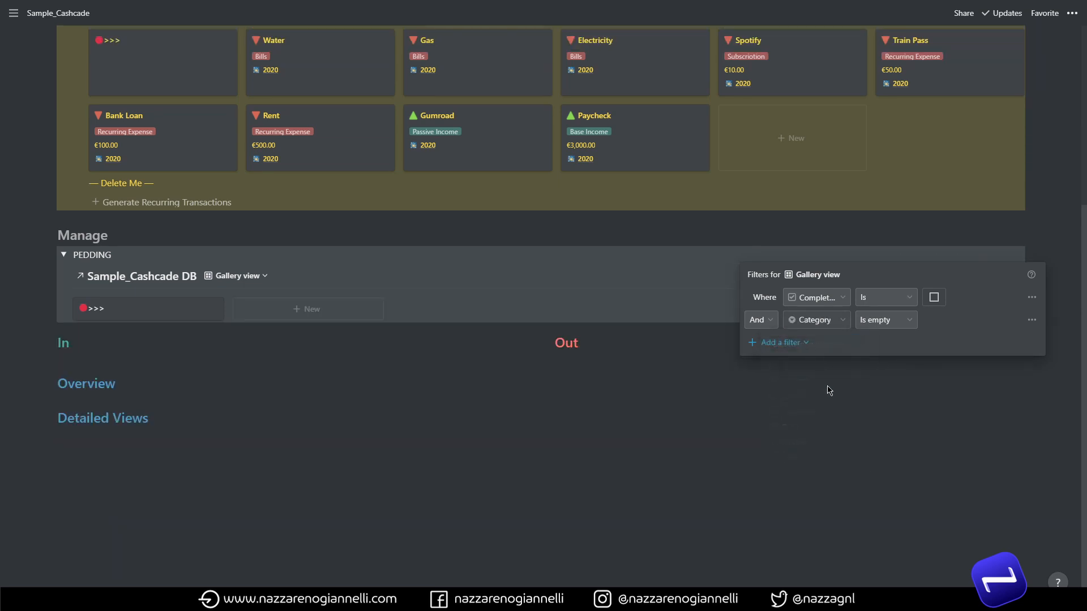
pyautogui.click(872, 323)
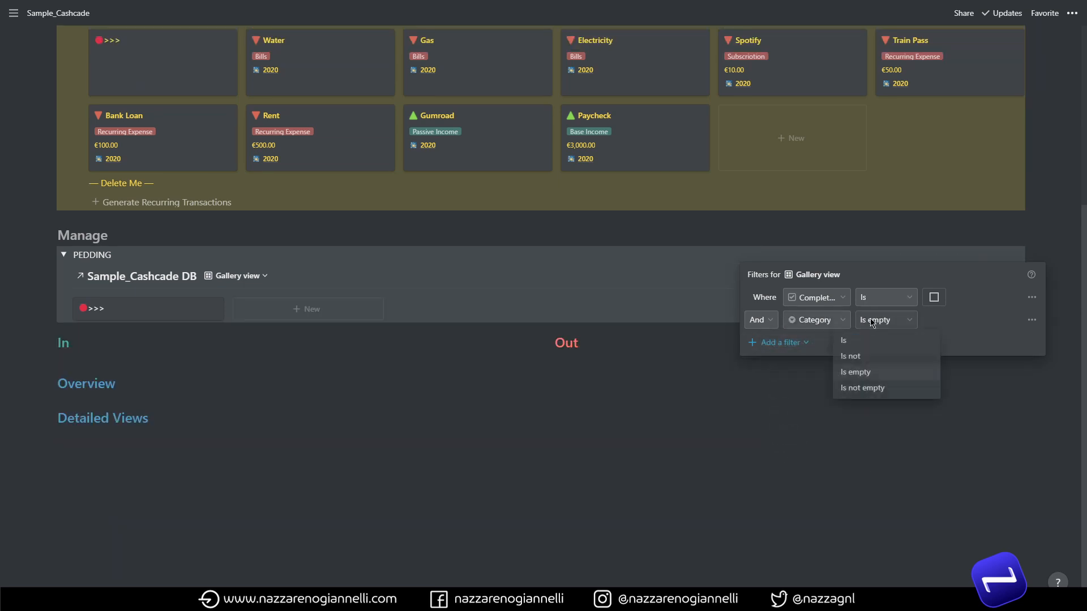
pyautogui.click(853, 390)
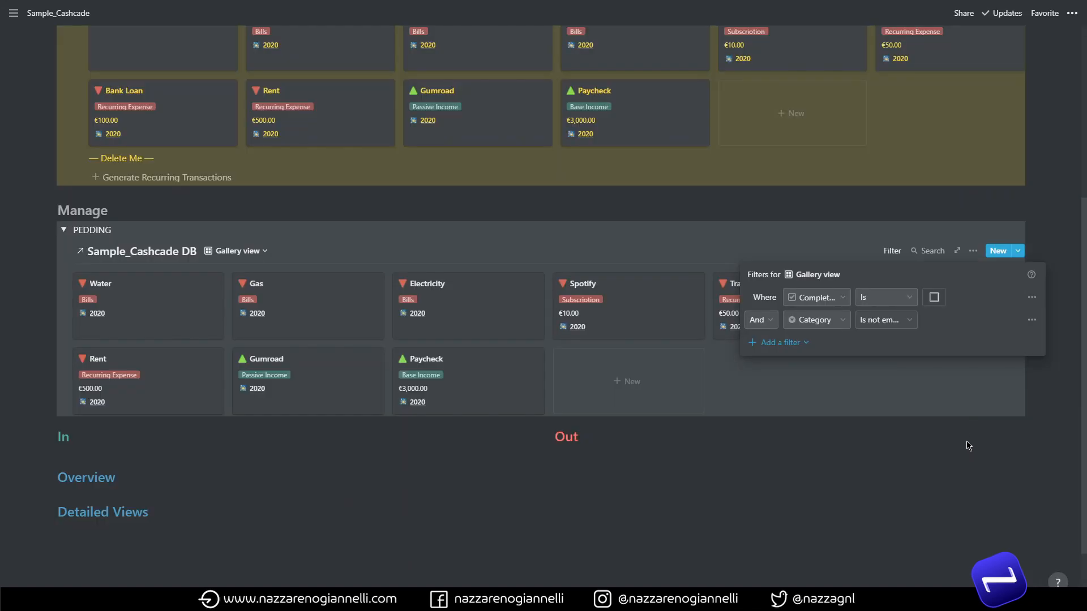
pyautogui.click(968, 446)
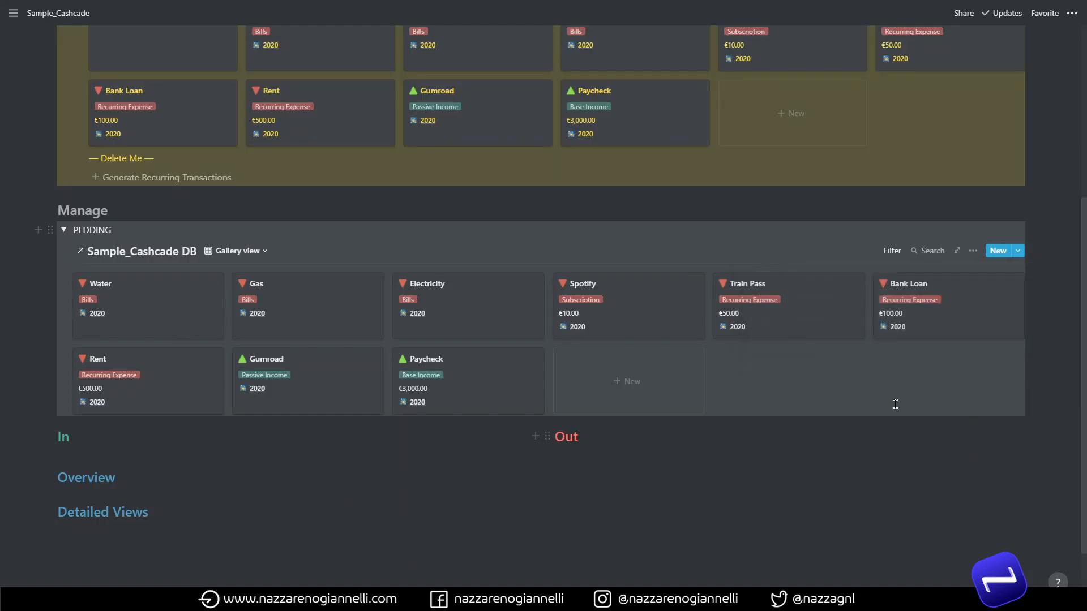
# Open the sort settings for the PEDDING gallery view.
pyautogui.scroll(4, 893, 407)
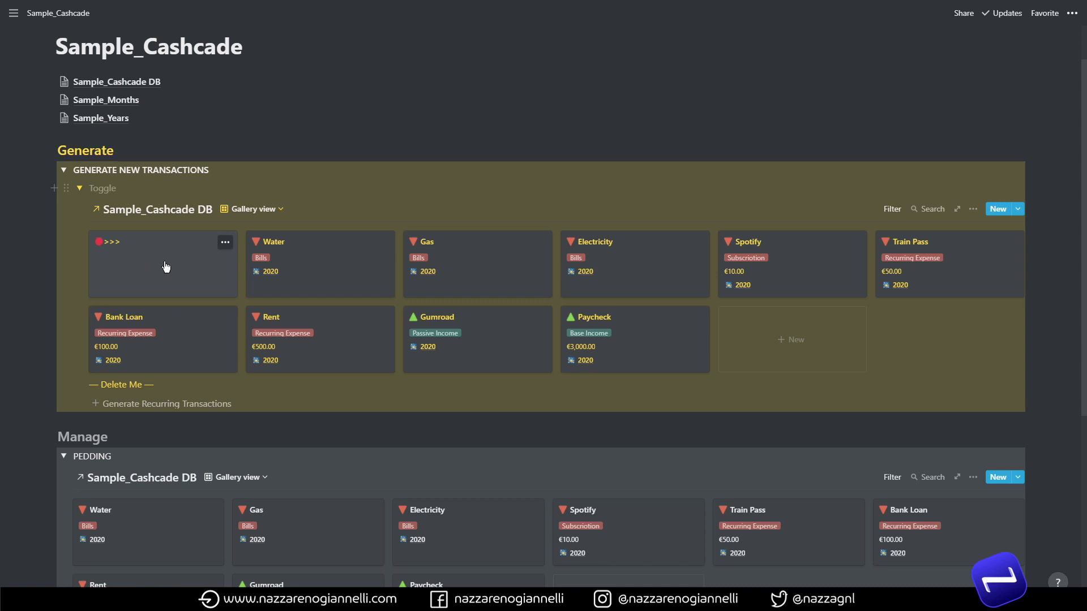
pyautogui.scroll(-1, 278, 295)
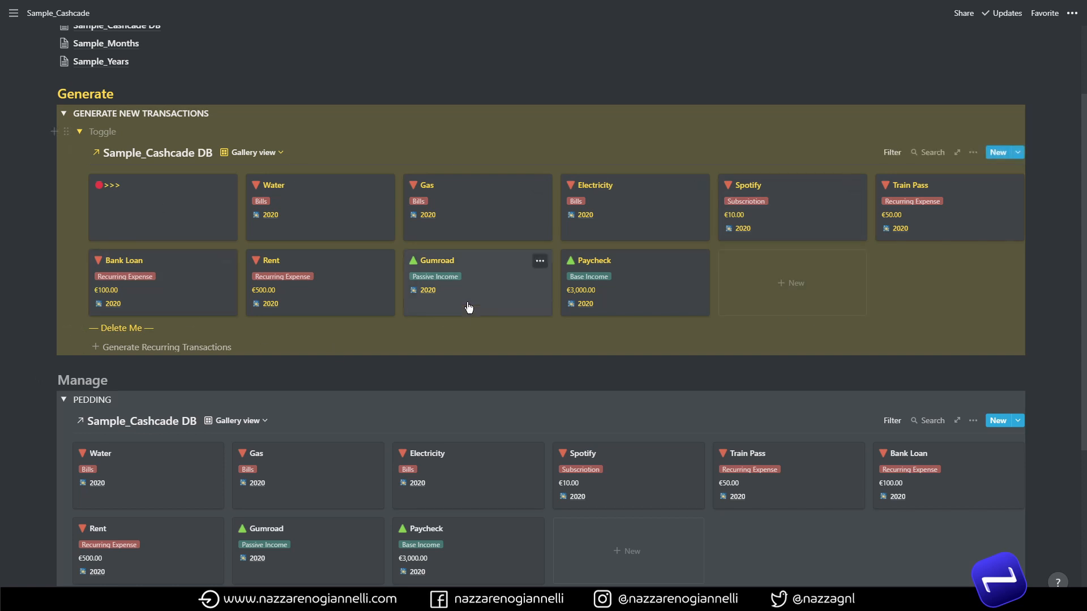
pyautogui.scroll(-3, 483, 300)
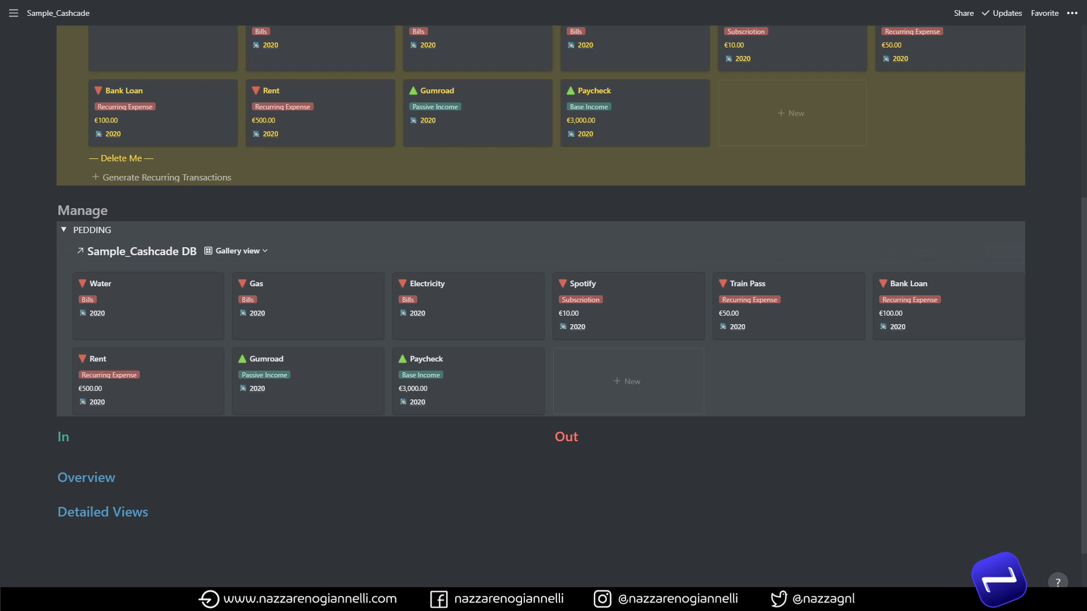
pyautogui.click(973, 251)
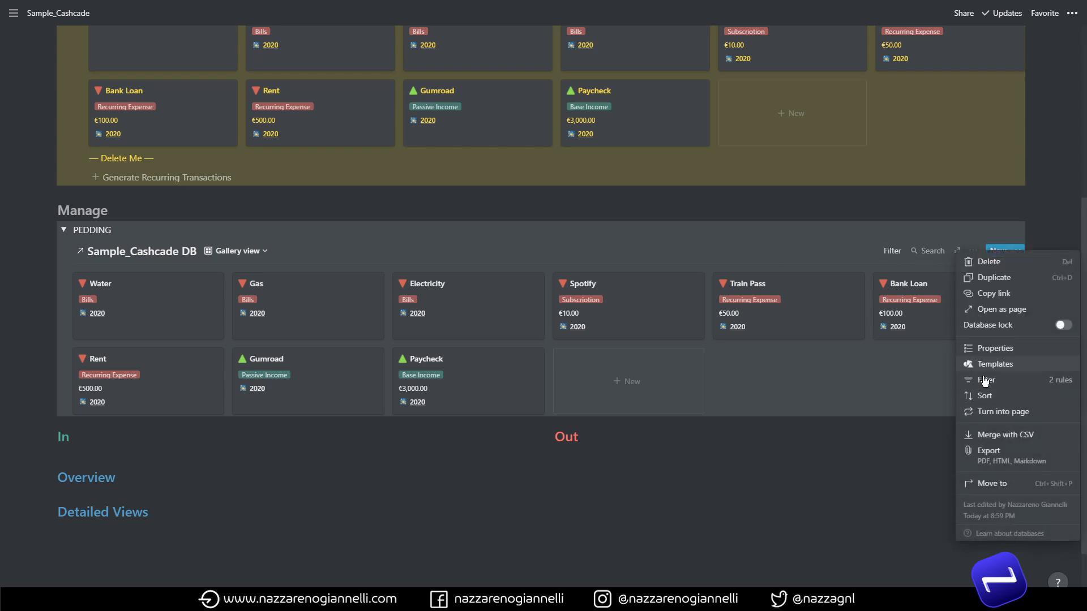
pyautogui.click(989, 401)
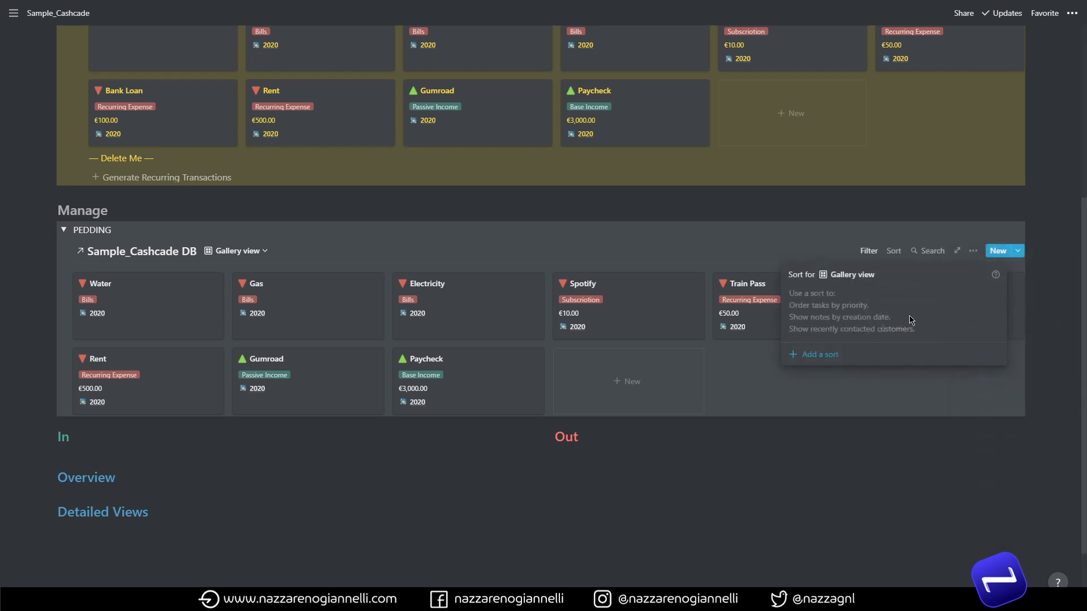
# Sort the PEDDING gallery by Category ascending, with a second sort by Date ascending.
pyautogui.click(819, 357)
pyautogui.click(822, 298)
pyautogui.click(820, 376)
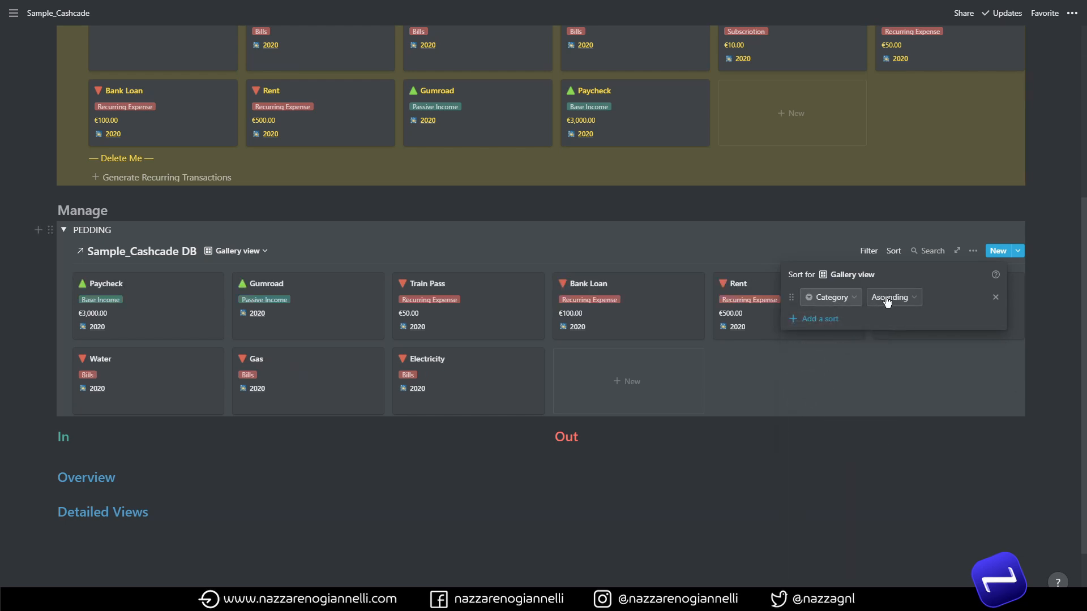
pyautogui.click(816, 322)
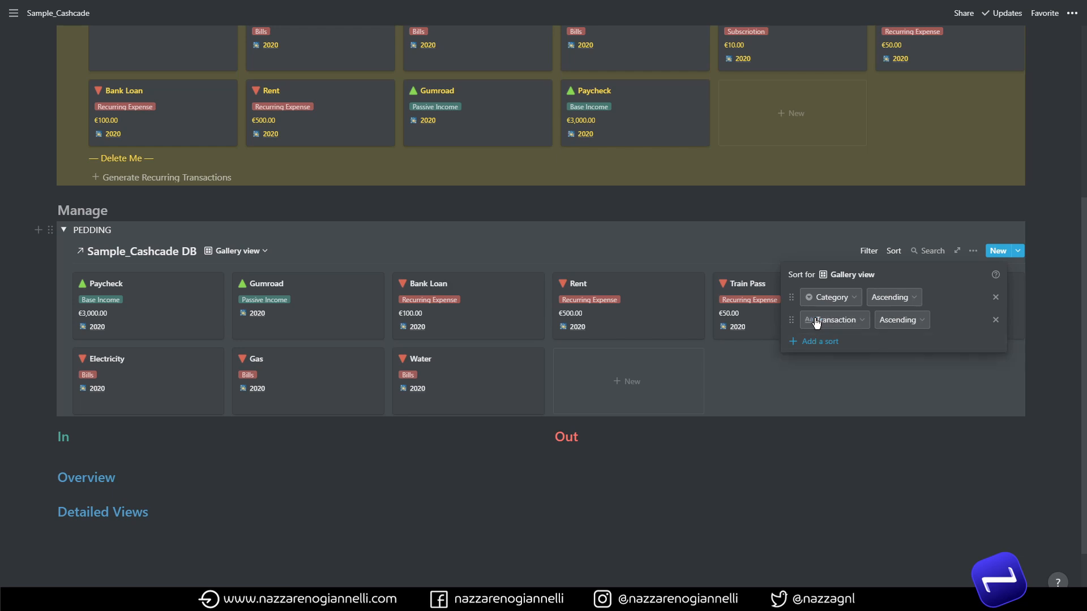
pyautogui.click(817, 327)
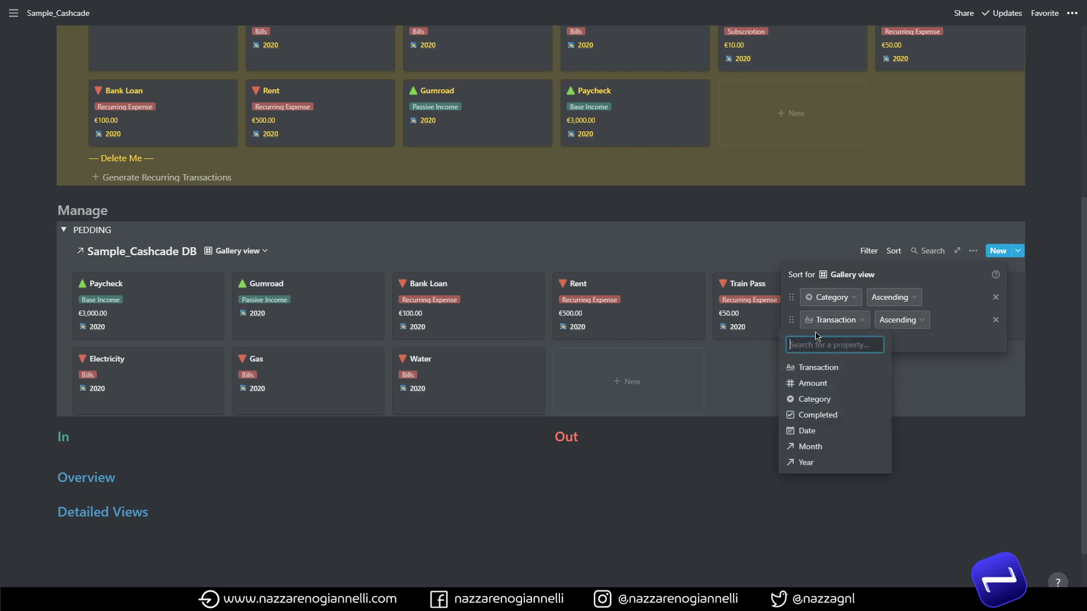
pyautogui.click(810, 431)
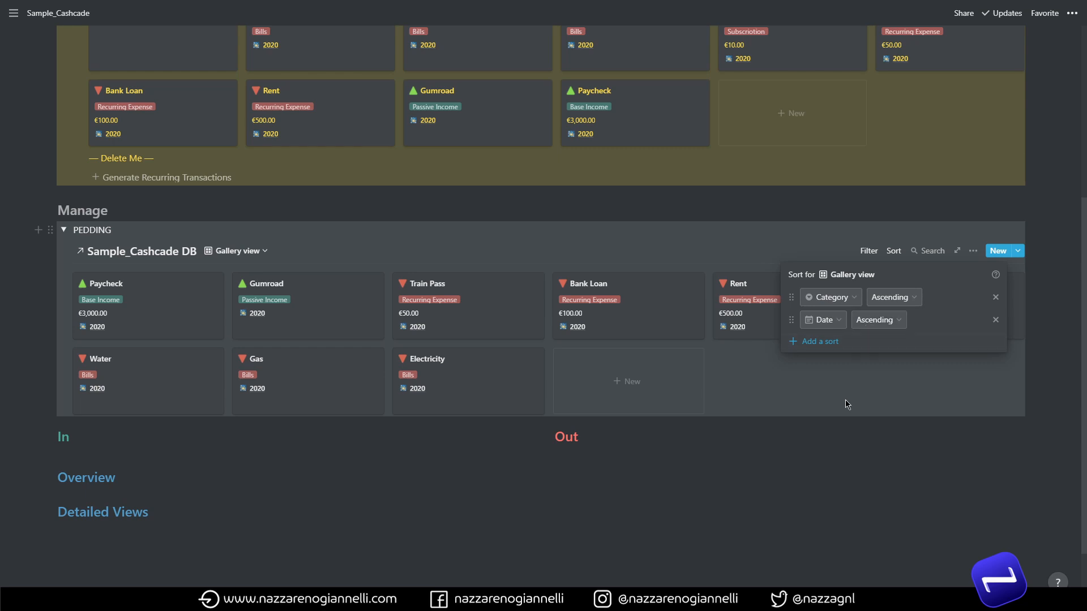
pyautogui.click(812, 451)
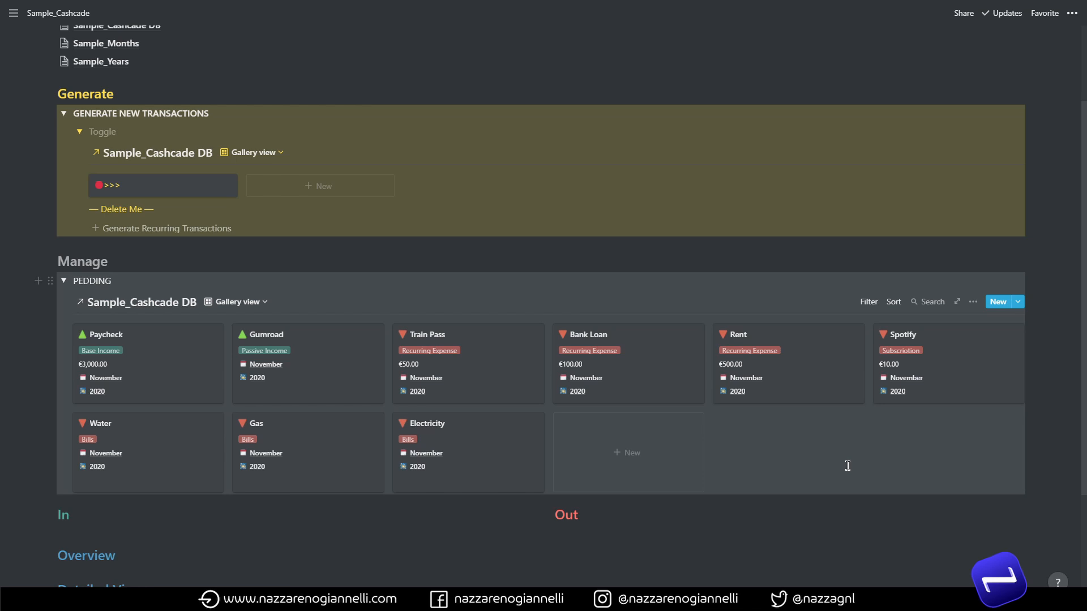
# Select all the transaction cards in the PEDDING gallery and delete them.
pyautogui.moveTo(859, 466); pyautogui.dragTo(148, 357)
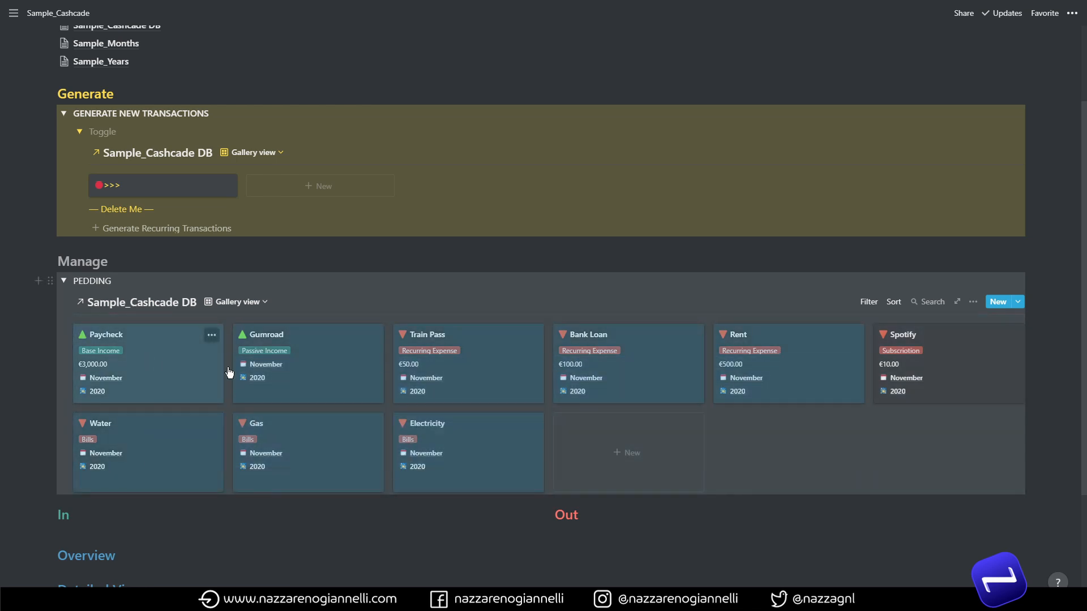
pyautogui.moveTo(991, 470); pyautogui.dragTo(182, 371)
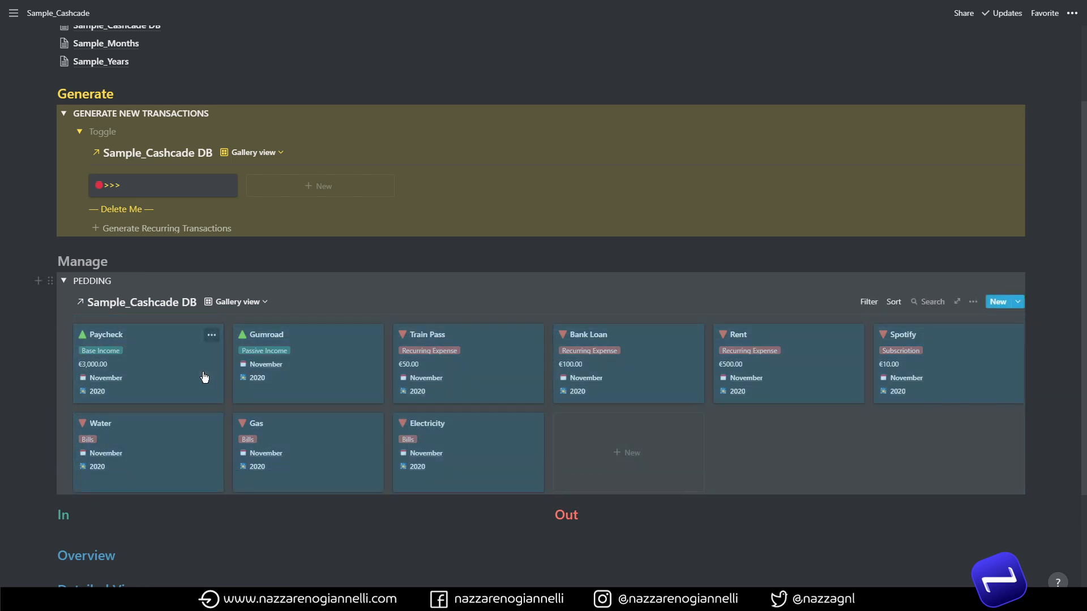
pyautogui.rightClick(203, 375)
pyautogui.click(277, 407)
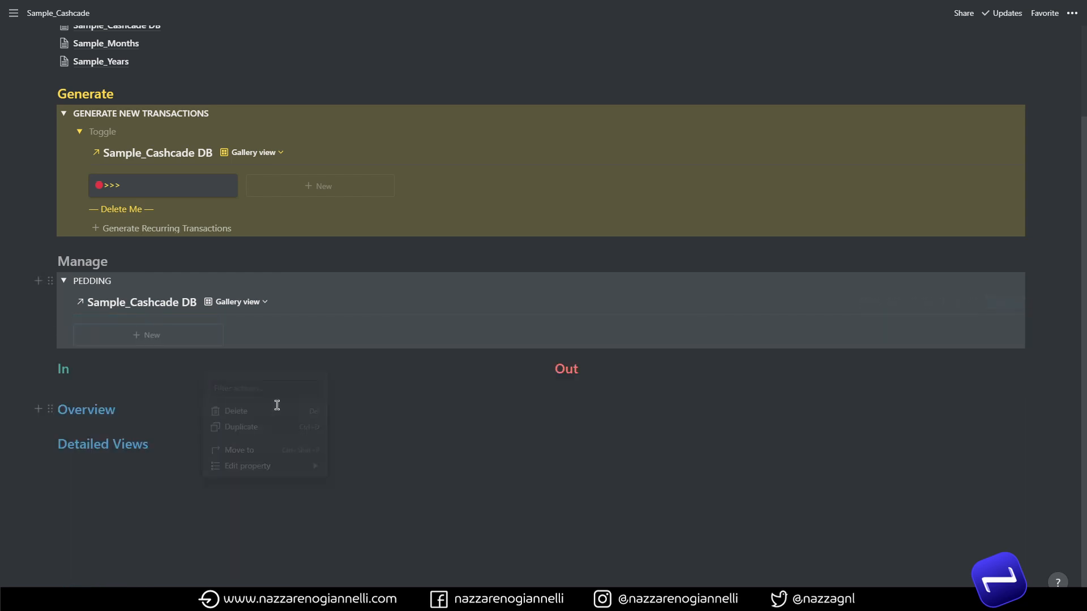
# Generate the recurring transactions and move them, from Water to Paycheck, into the gallery under GENERATE NEW TRANSACTIONS.
pyautogui.click(182, 229)
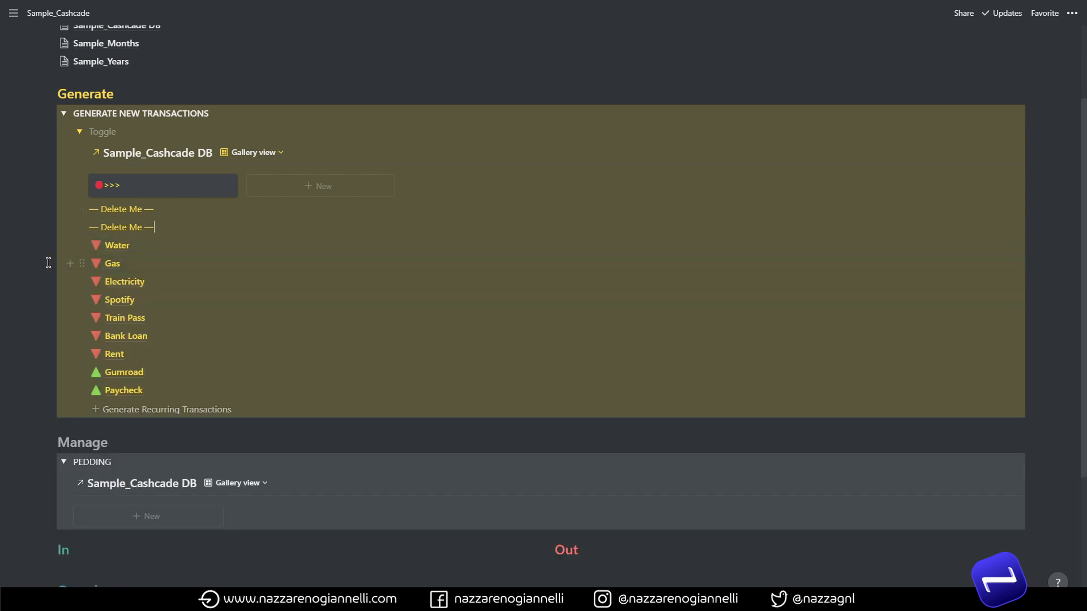
pyautogui.moveTo(32, 245); pyautogui.dragTo(159, 399)
pyautogui.moveTo(110, 256); pyautogui.dragTo(249, 189)
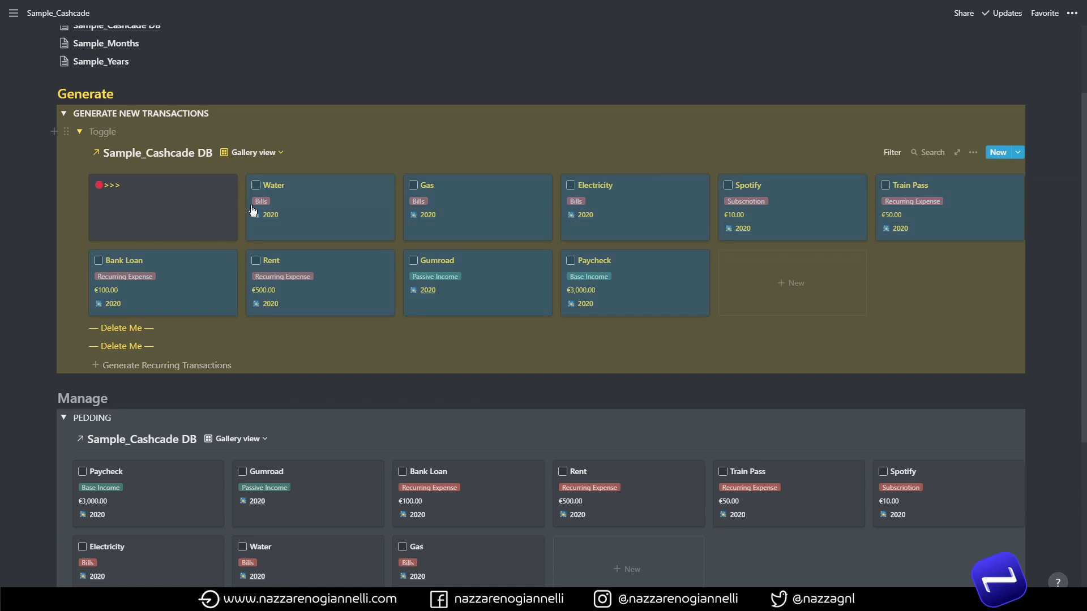
# Set the Month property of all the newly generated transaction cards to November.
pyautogui.rightClick(341, 226)
pyautogui.moveTo(430, 318)
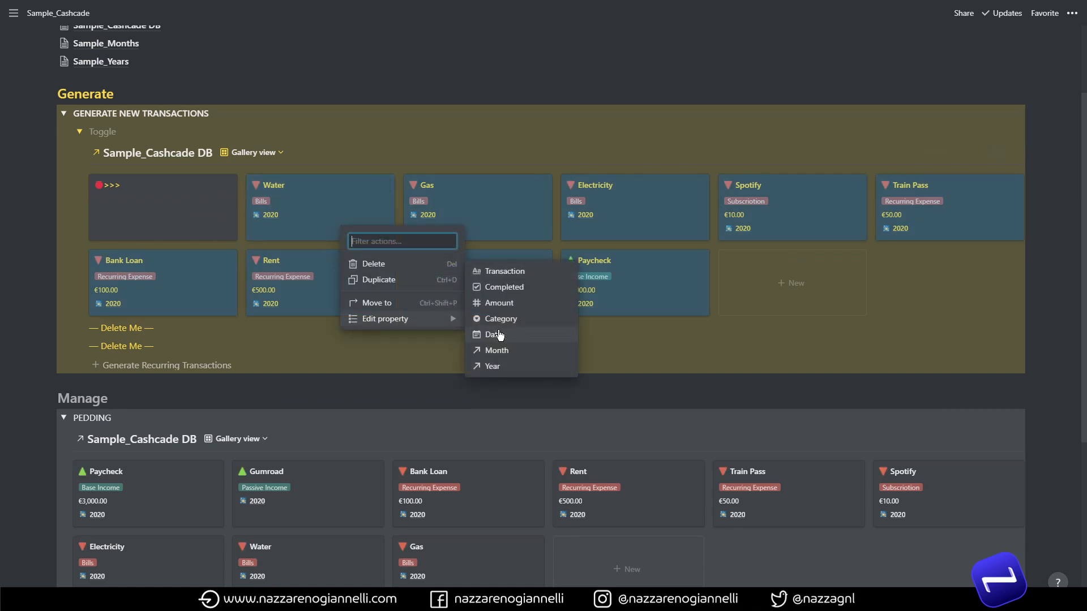
pyautogui.click(499, 351)
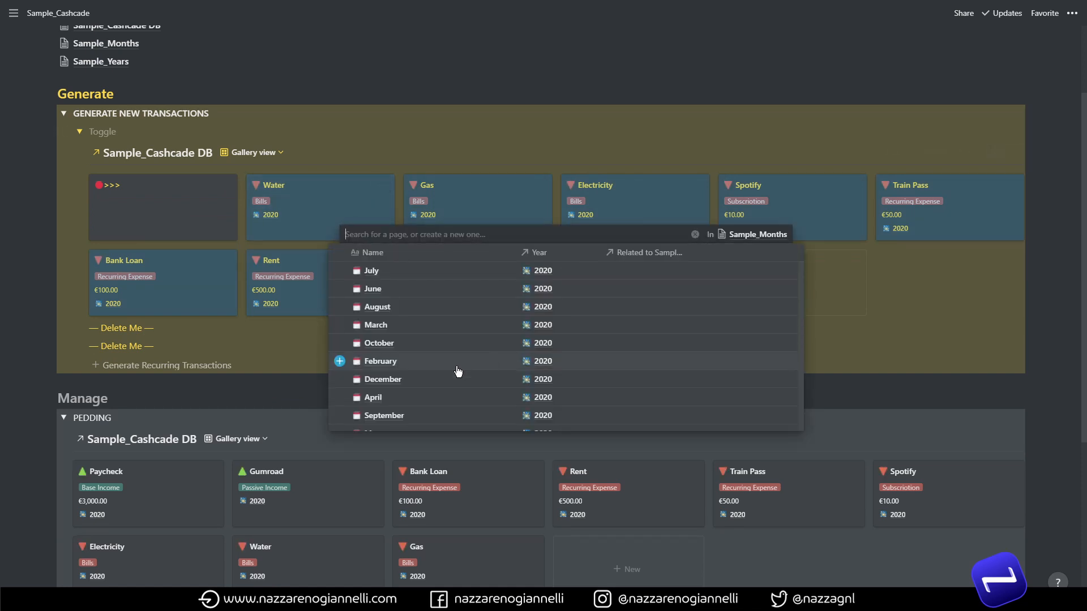
pyautogui.scroll(-2, 356, 362)
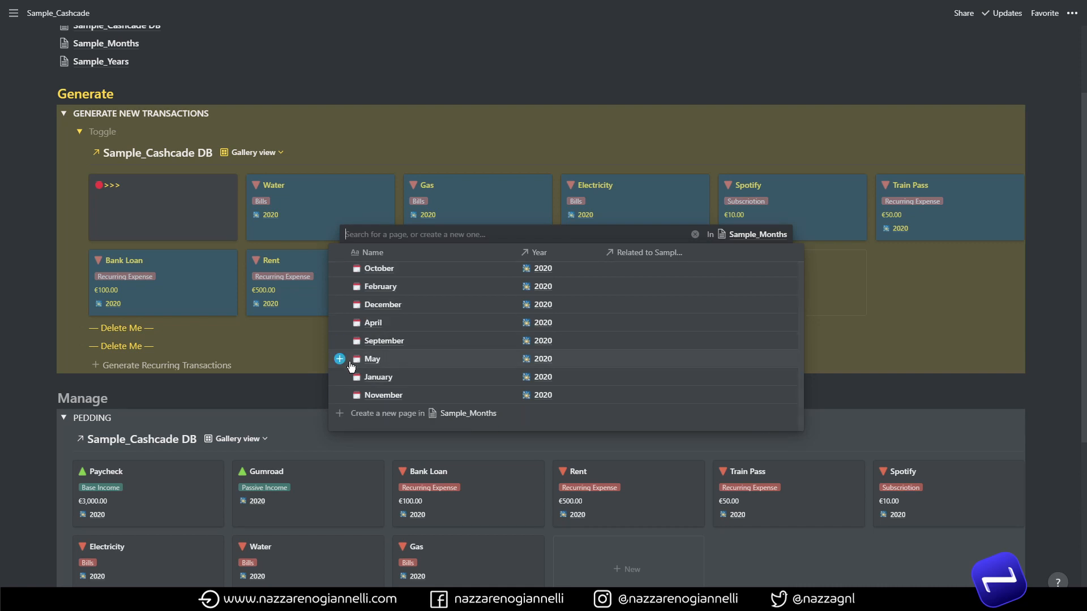
pyautogui.click(349, 395)
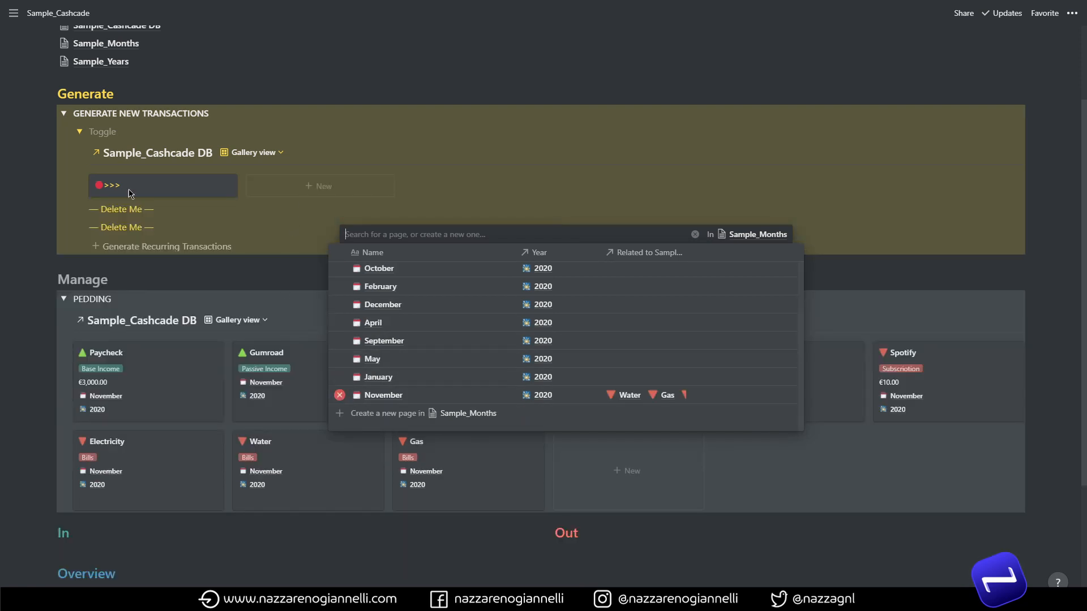
pyautogui.click(258, 214)
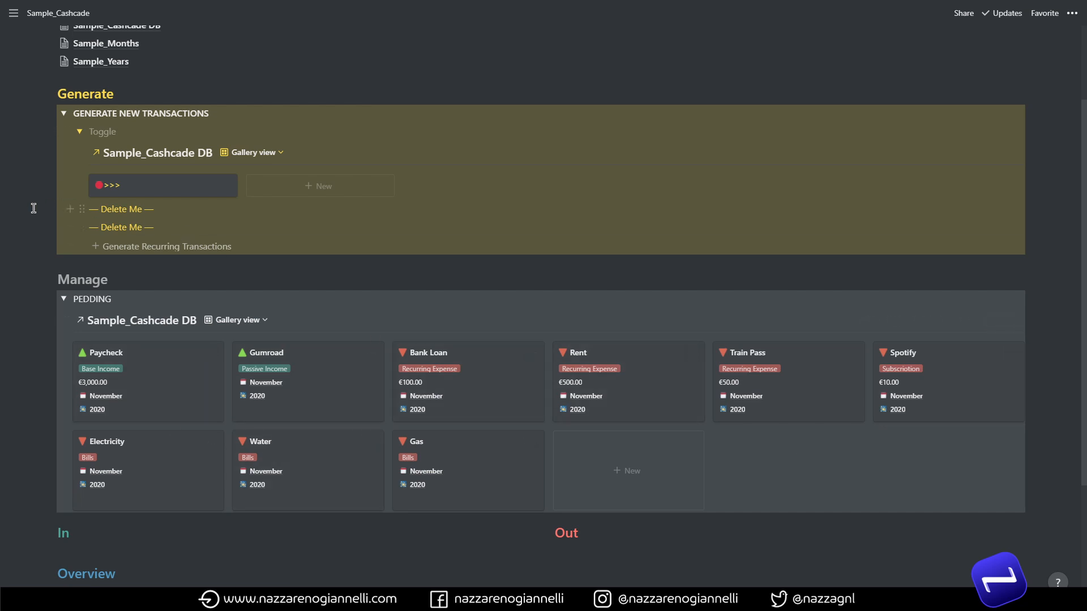
# Delete both "— Delete Me —" lines below the generate gallery.
pyautogui.moveTo(34, 208); pyautogui.dragTo(139, 230)
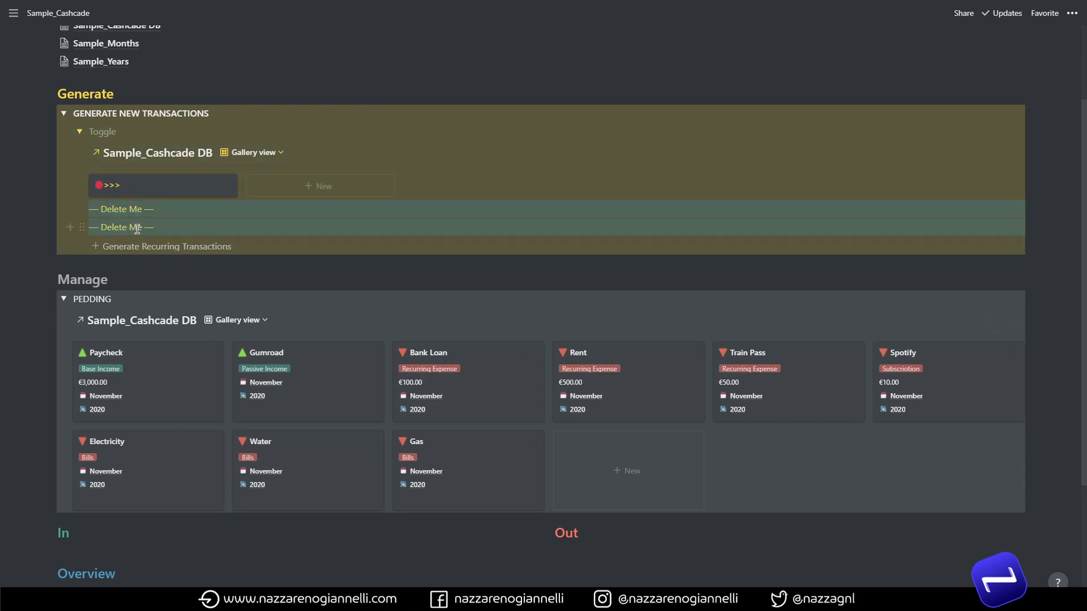
pyautogui.press('BackSpace')
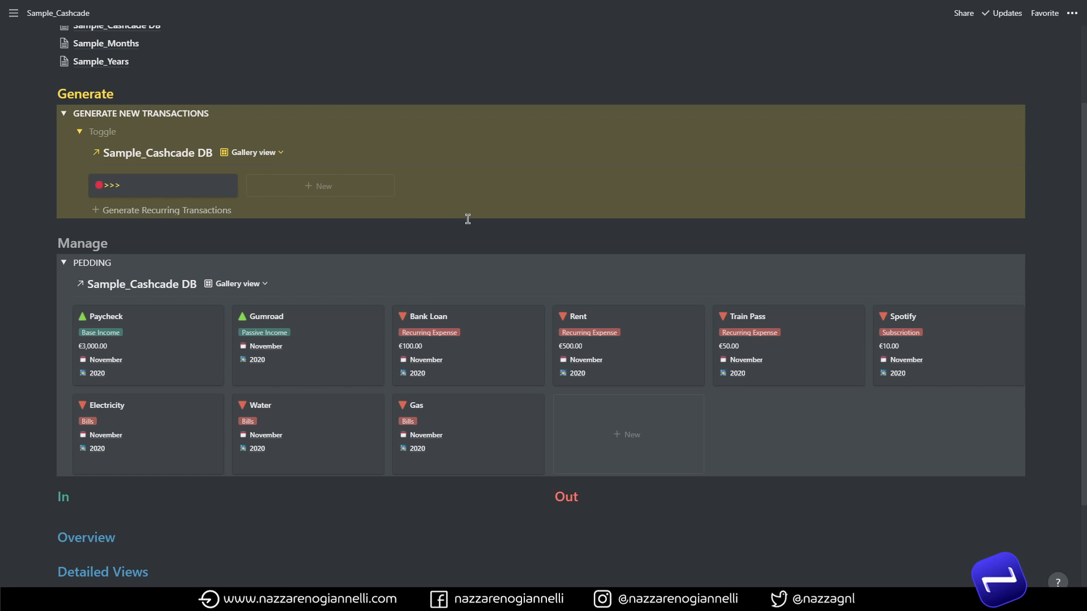
# Add a toggle list named REVENUE under the In heading and expand it.
pyautogui.scroll(-1, 536, 222)
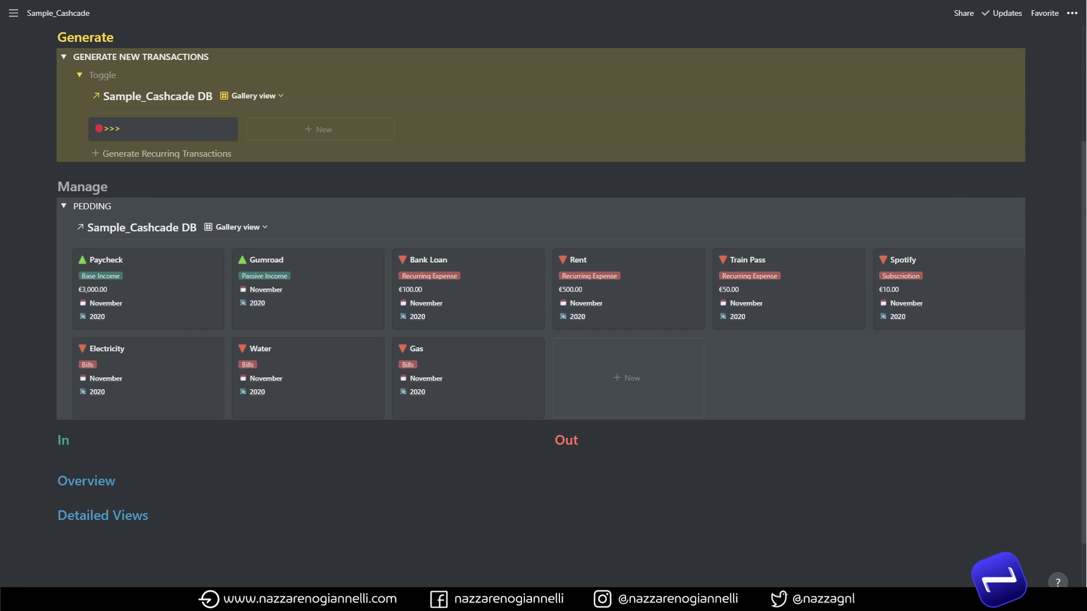
pyautogui.click(141, 440)
pyautogui.press('Return')
pyautogui.write('/TOG')
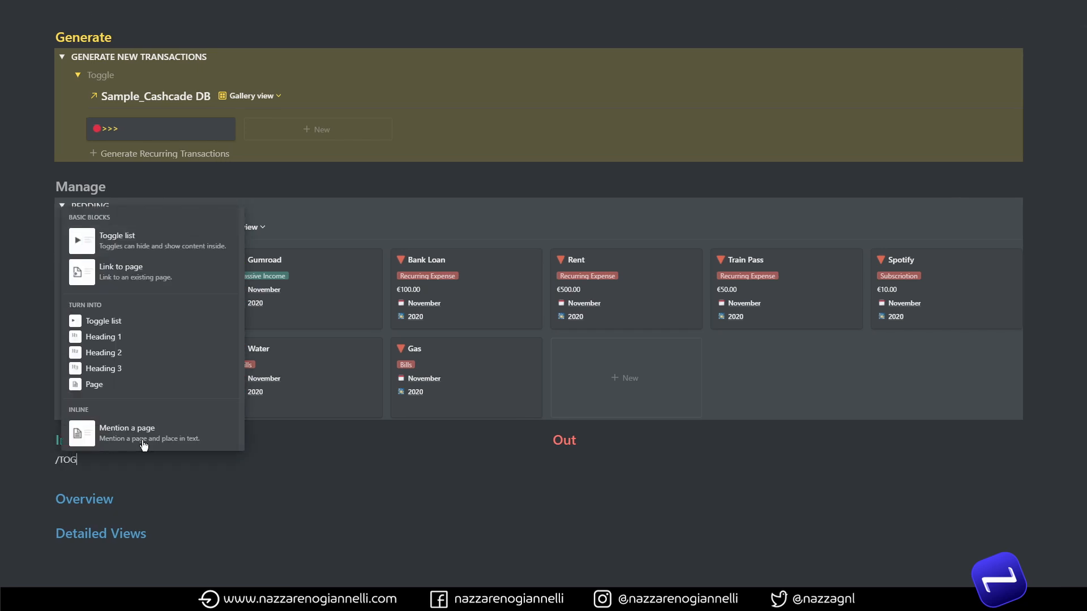
pyautogui.press('Return')
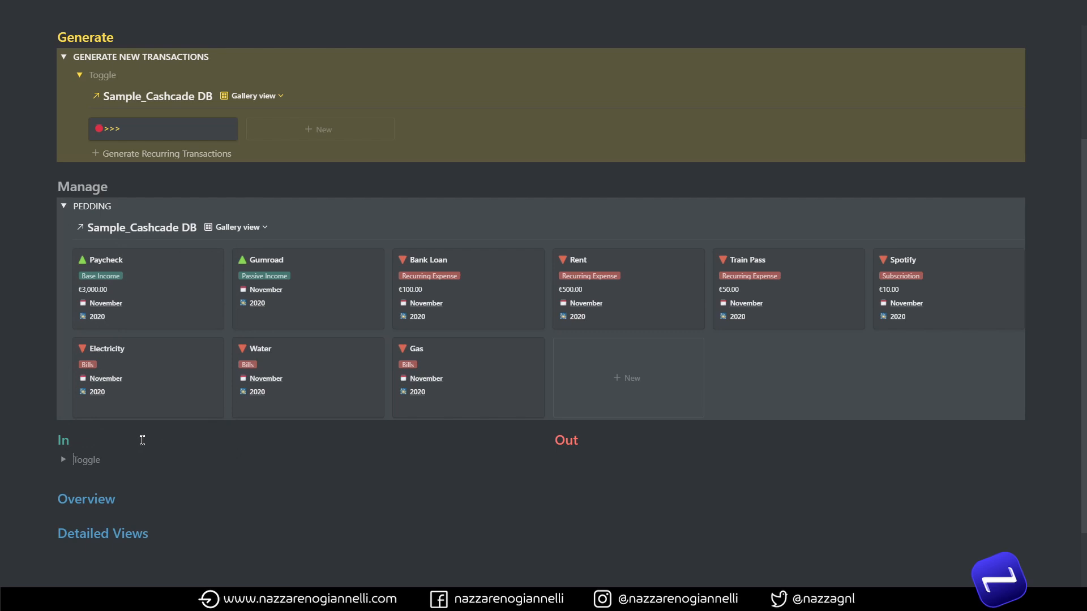
pyautogui.write('REVENUE')
pyautogui.click(64, 459)
# Give the REVENUE toggle a green background.
pyautogui.scroll(-1, 204, 437)
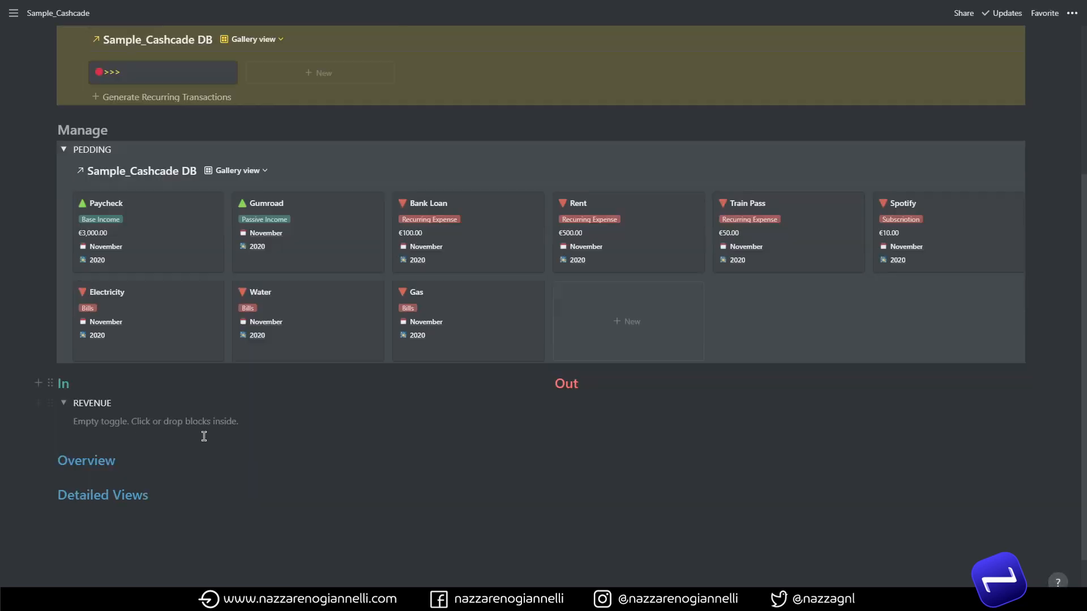
pyautogui.scroll(-1, 204, 437)
pyautogui.click(50, 326)
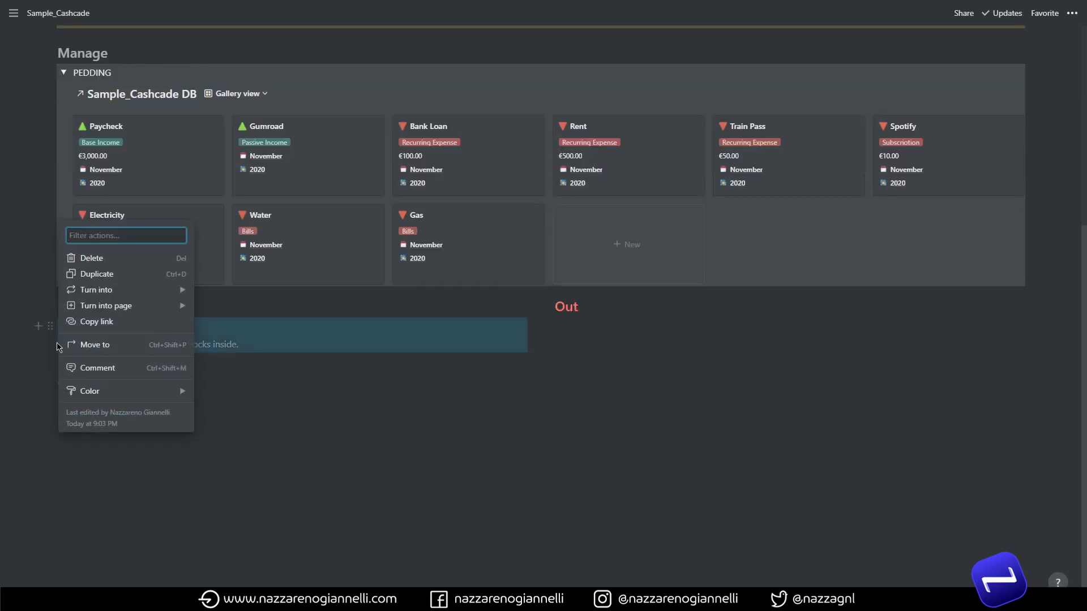
pyautogui.moveTo(107, 390)
pyautogui.click(260, 517)
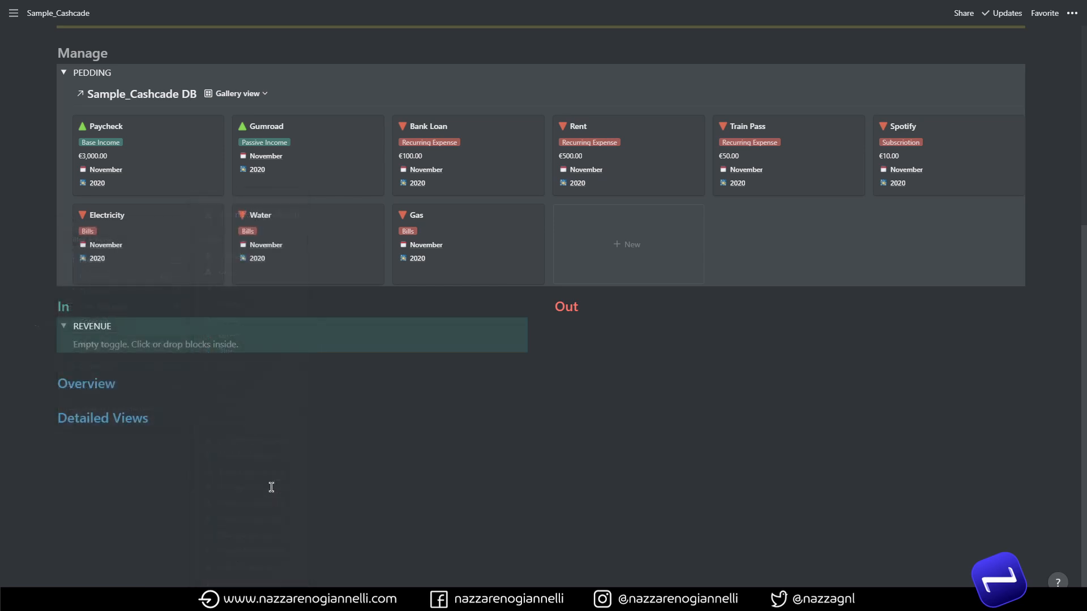
# Nest a toggle list labelled with a green circle emoji inside REVENUE and expand it.
pyautogui.click(159, 344)
pyautogui.write('/T')
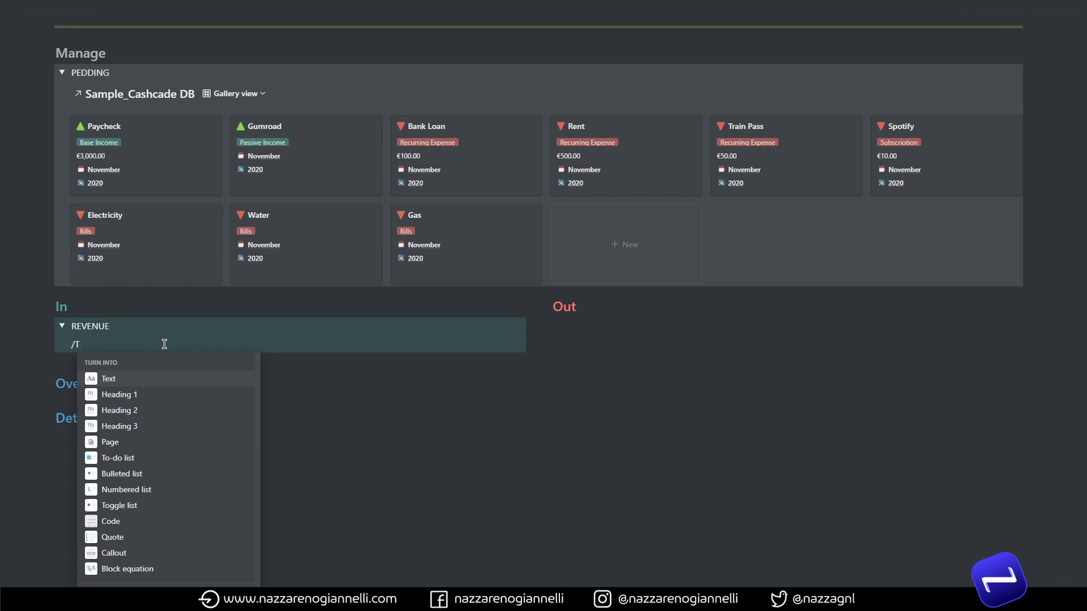
pyautogui.write('OG')
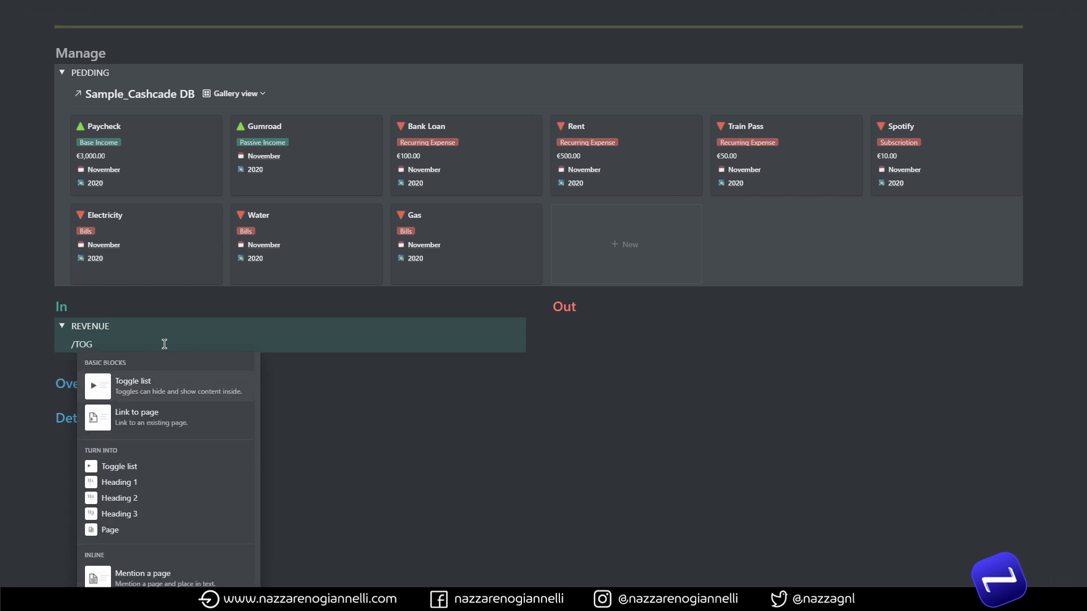
pyautogui.press('Return')
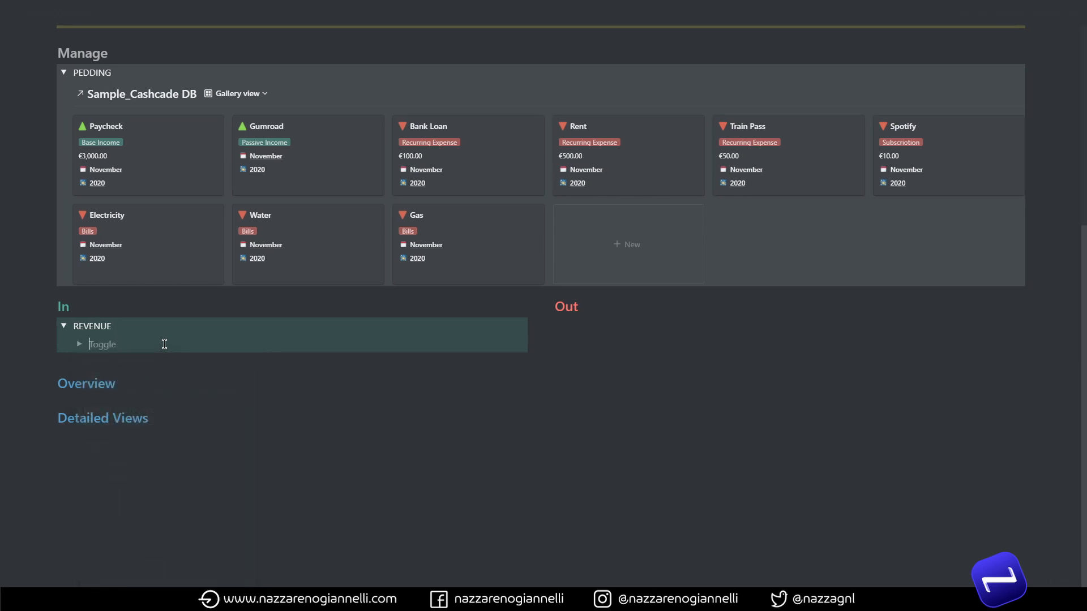
pyautogui.press('super+period')
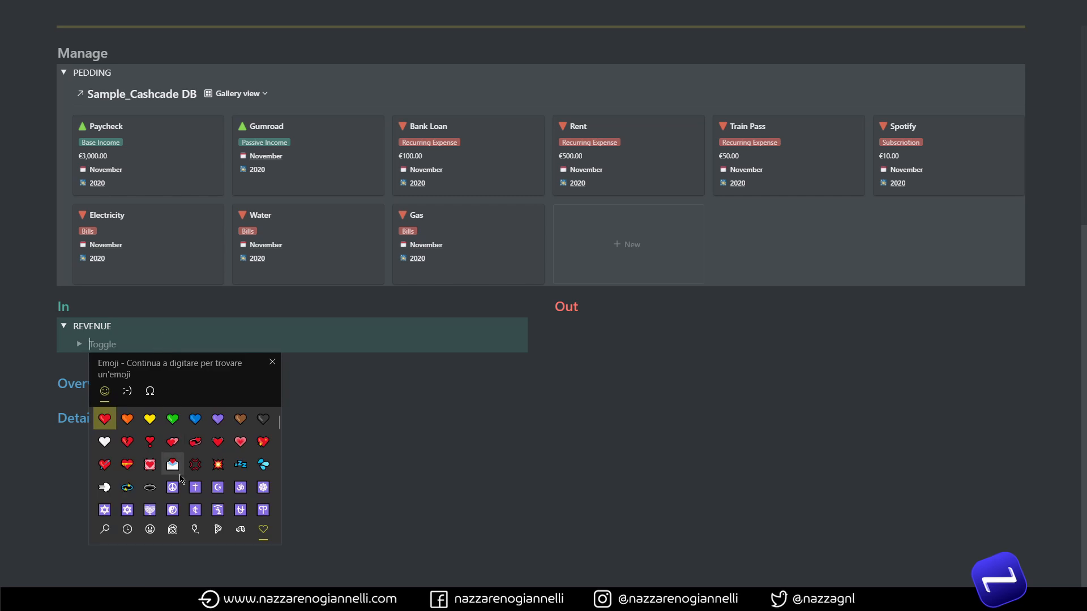
pyautogui.scroll(-6, 180, 475)
pyautogui.scroll(-3, 181, 478)
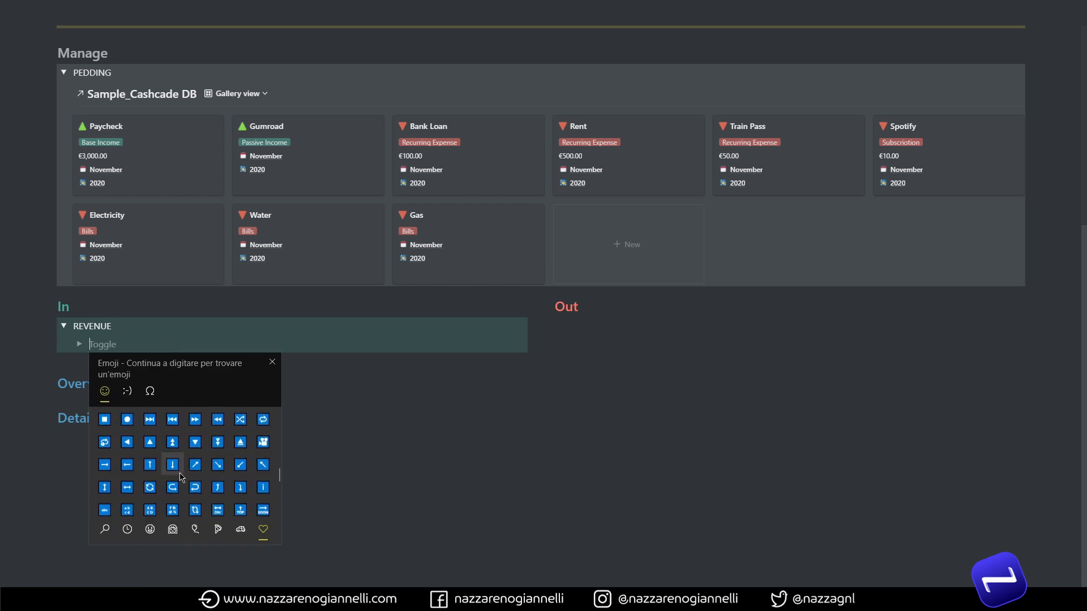
pyautogui.click(172, 419)
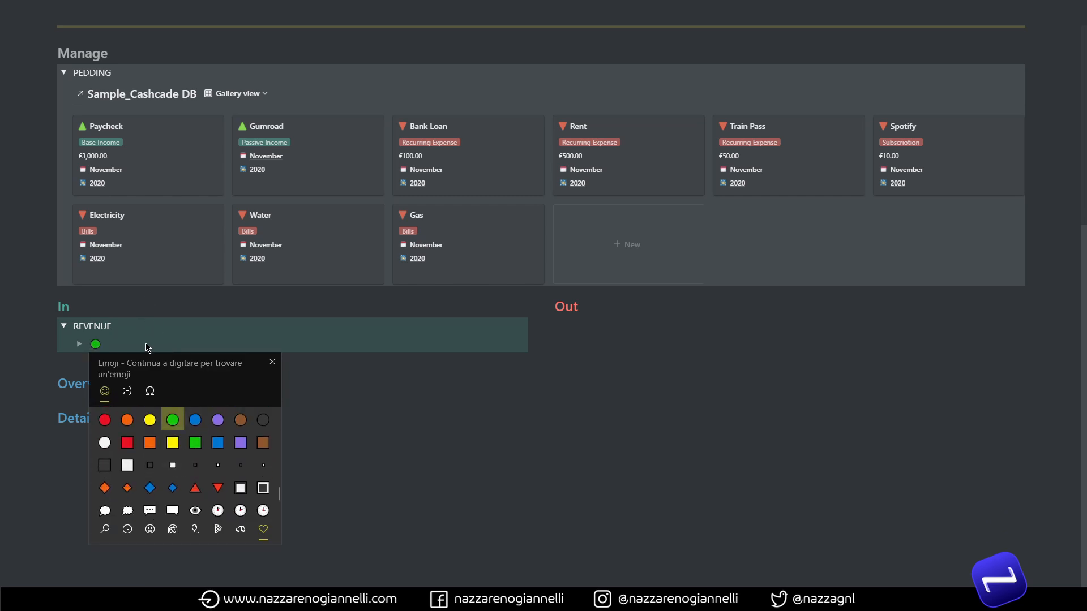
pyautogui.press('Escape')
pyautogui.click(79, 343)
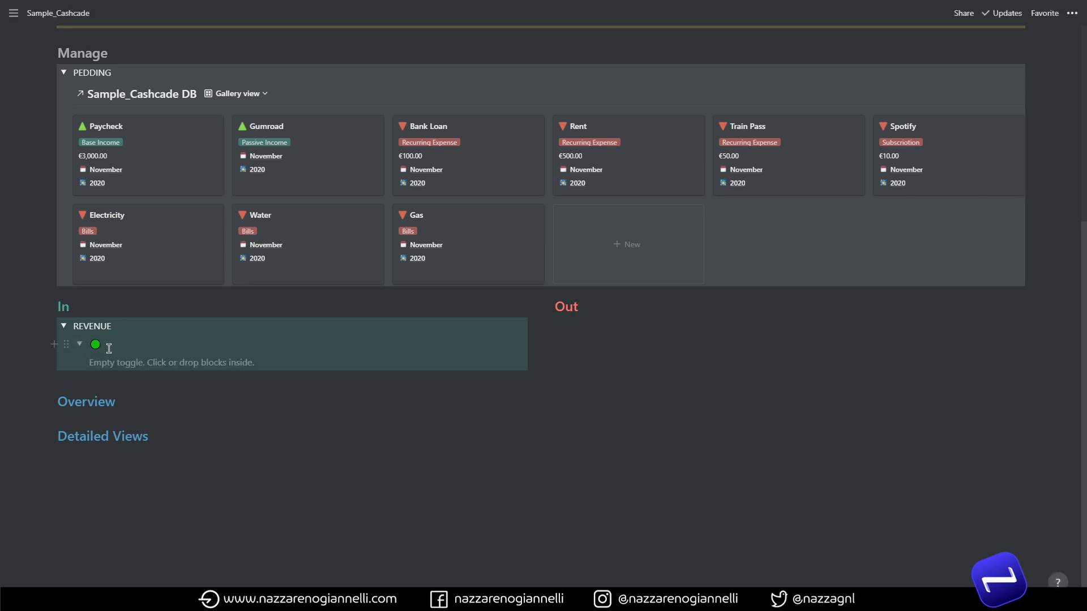
# Set the text color of the green circle toggle to Green.
pyautogui.click(68, 342)
pyautogui.moveTo(119, 408)
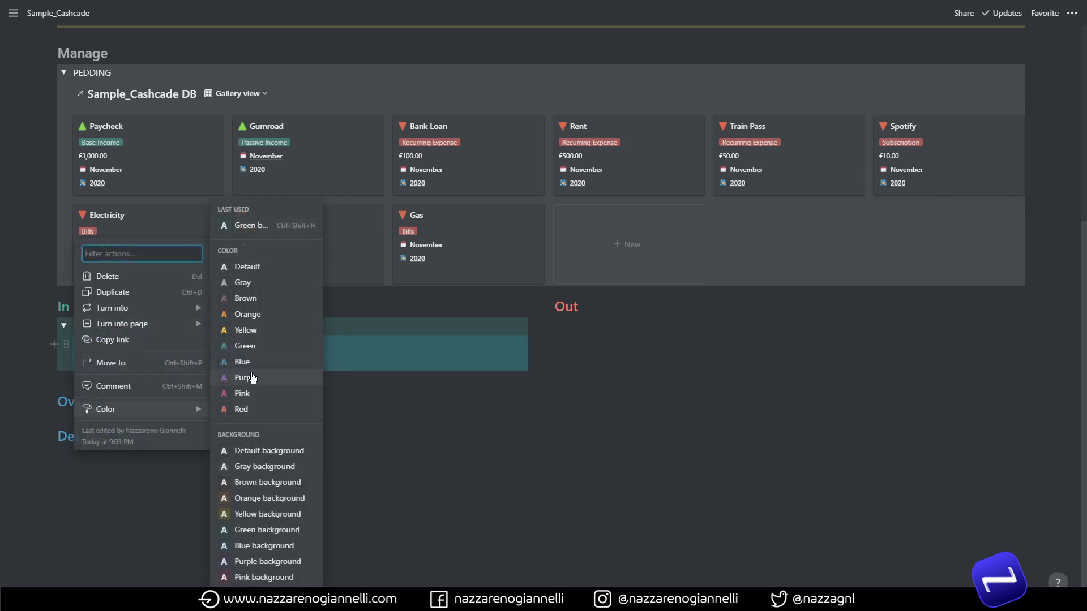
pyautogui.click(249, 346)
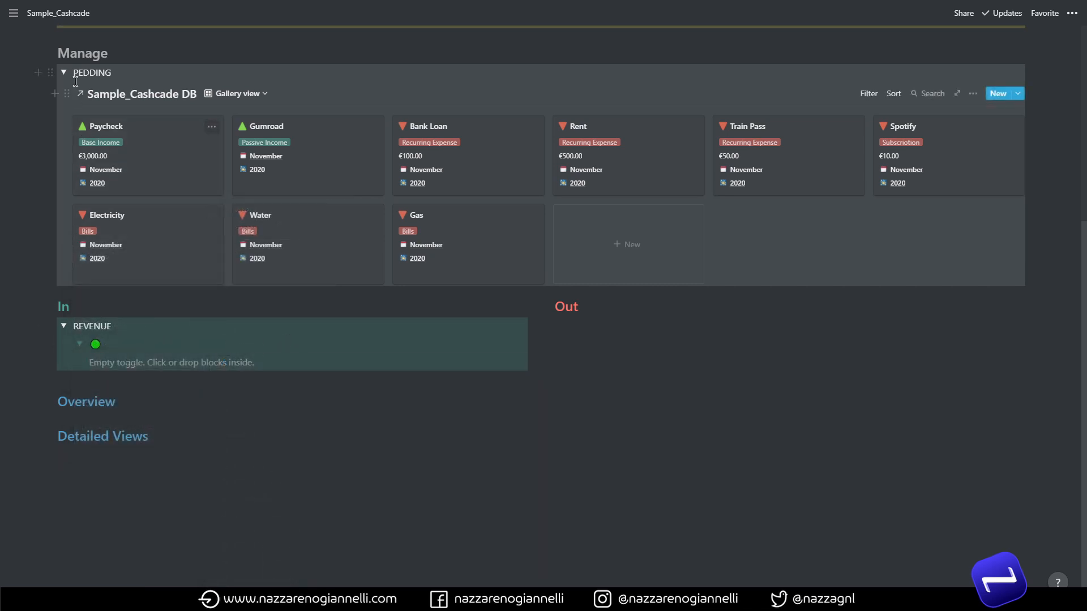
# Place a copy of the PEDDING gallery inside the green circle toggle and check its sort settings.
pyautogui.moveTo(66, 95); pyautogui.dragTo(103, 362)
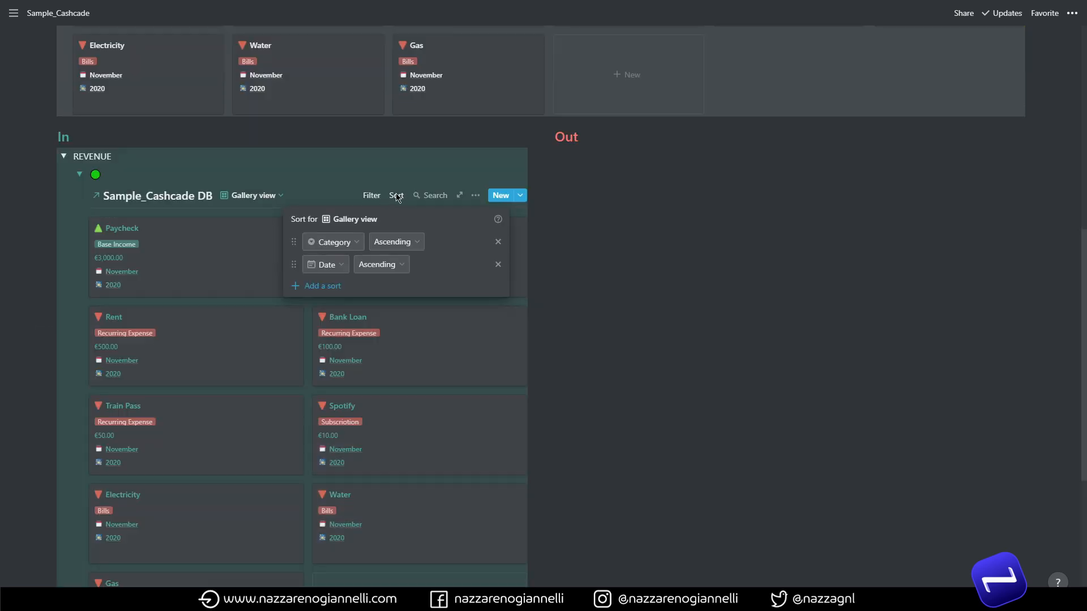
pyautogui.press('Escape')
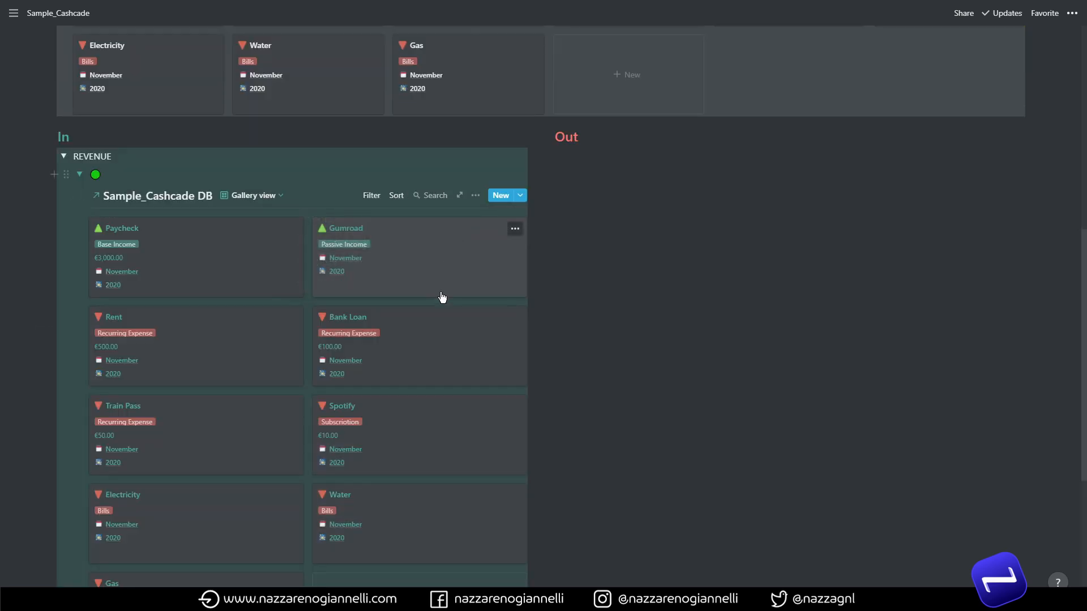
# Remove the Category and Completed filters from the gallery inside REVENUE.
pyautogui.click(371, 198)
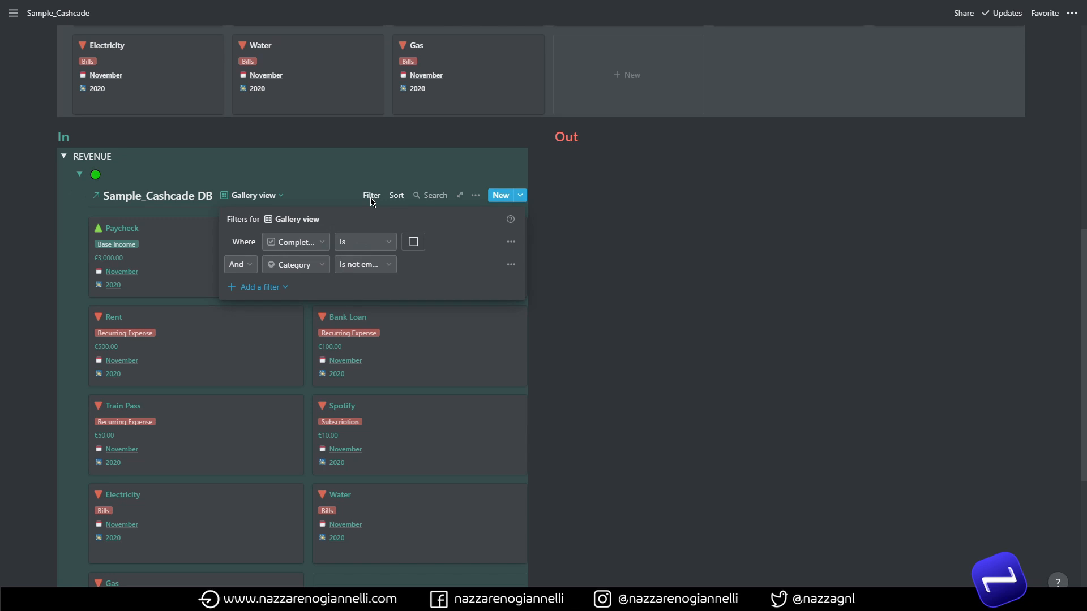
pyautogui.click(511, 265)
pyautogui.click(503, 285)
pyautogui.click(511, 242)
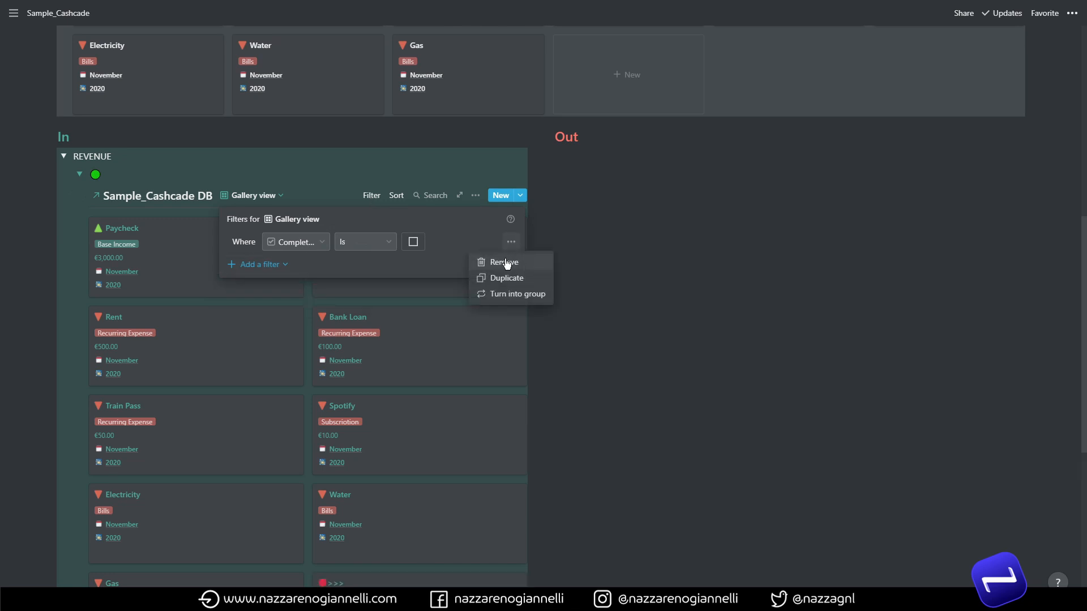
pyautogui.click(505, 262)
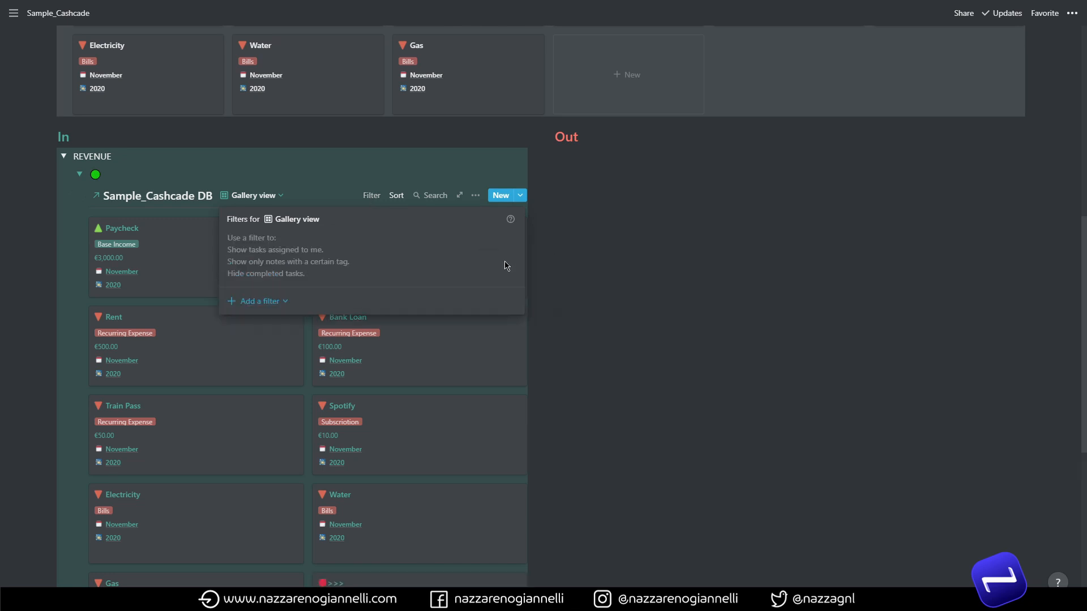
# Add a filter group to the REVENUE gallery with the condition Category is Base Income.
pyautogui.click(256, 302)
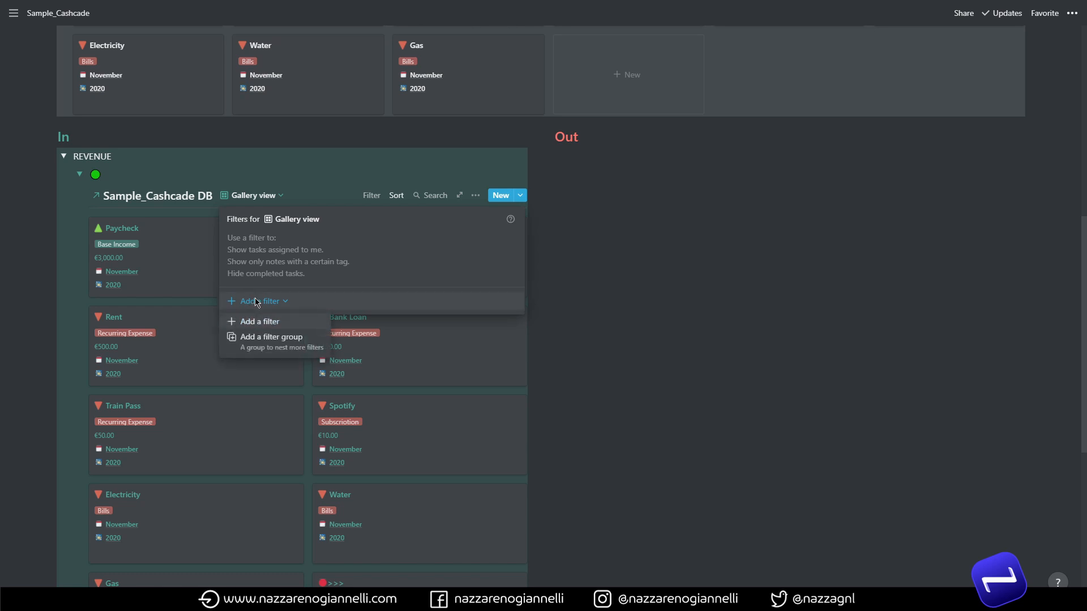
pyautogui.click(266, 349)
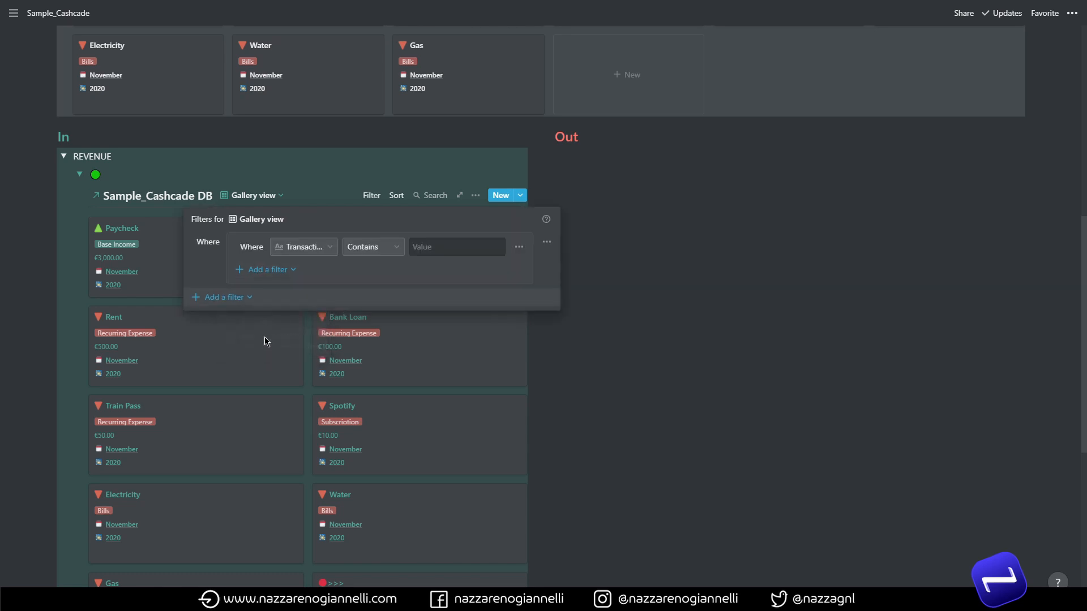
pyautogui.click(301, 252)
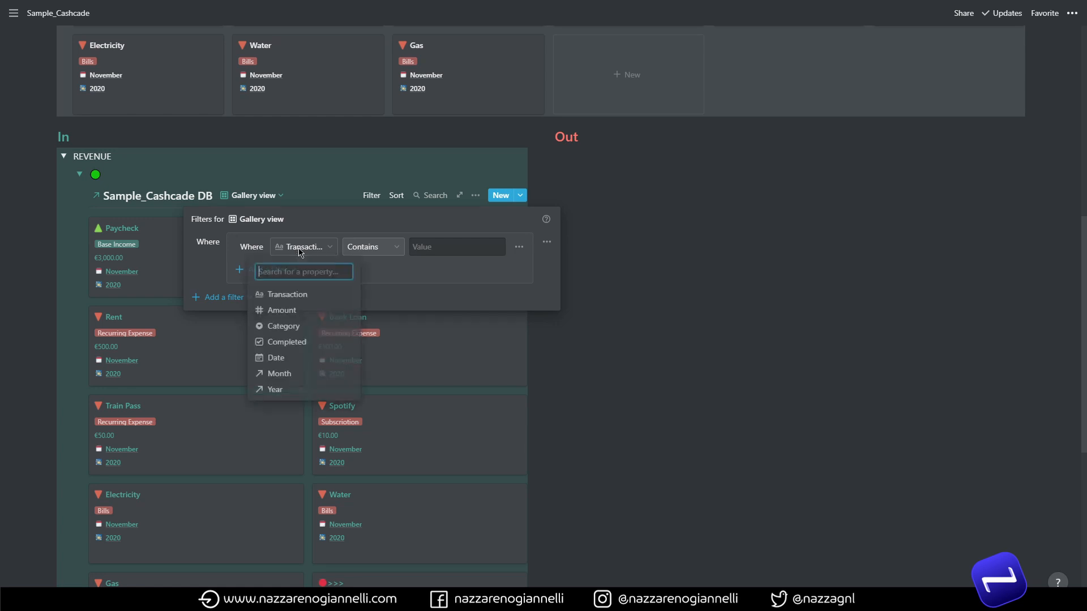
pyautogui.click(282, 328)
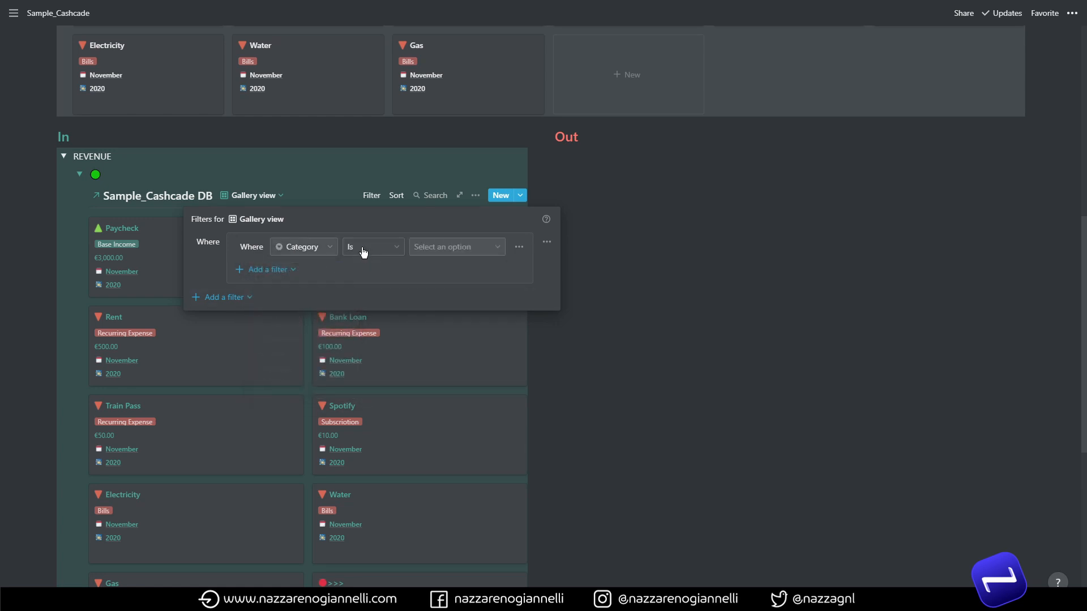
pyautogui.click(461, 260)
pyautogui.click(443, 310)
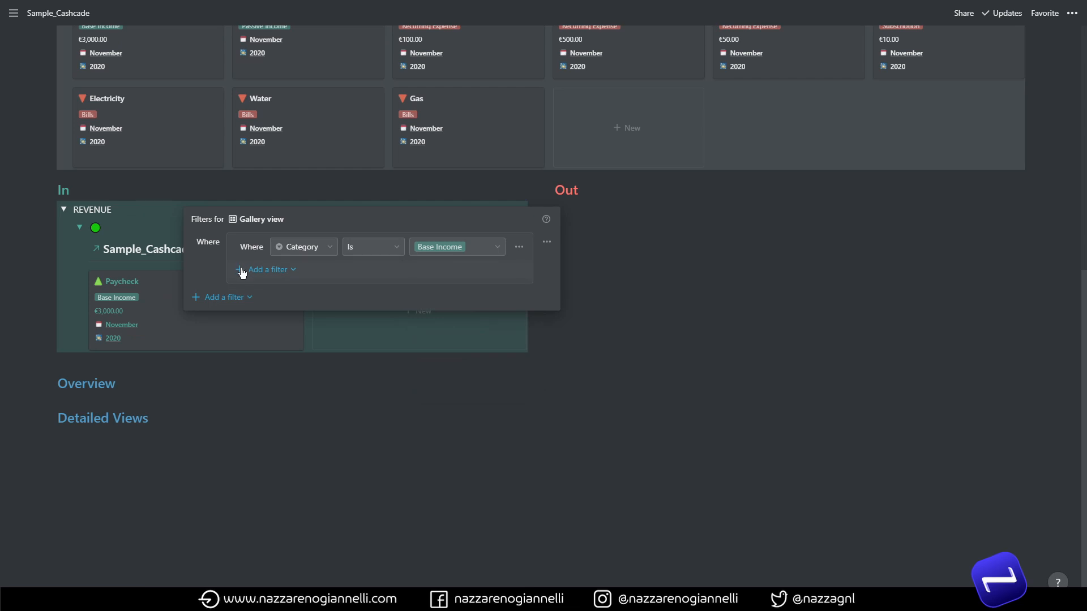
# Add an Or condition to the filter group for Category is Passive Income.
pyautogui.click(243, 272)
pyautogui.click(262, 291)
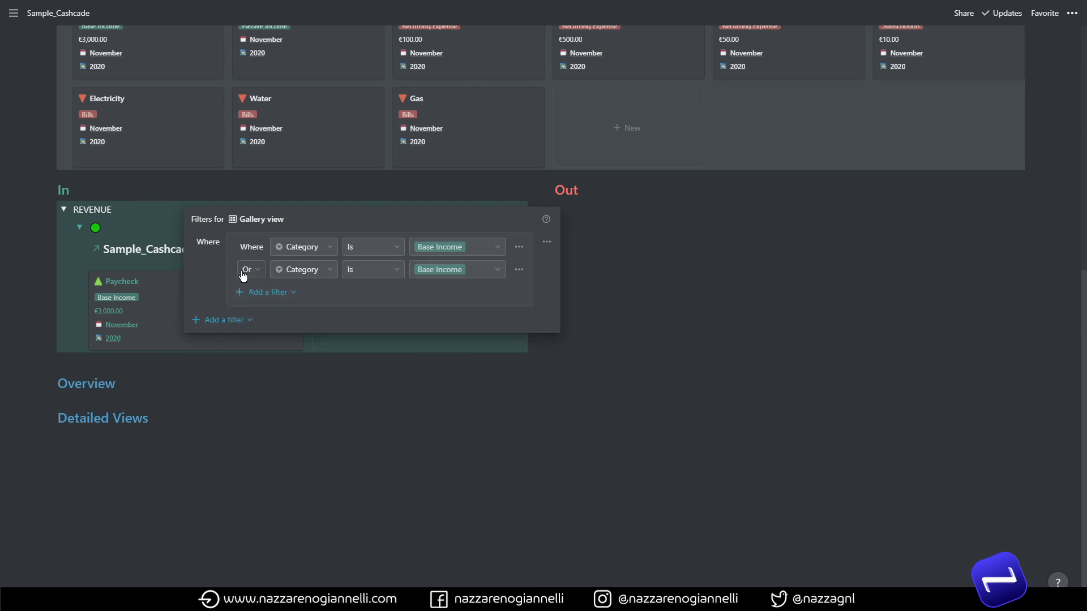
pyautogui.click(438, 275)
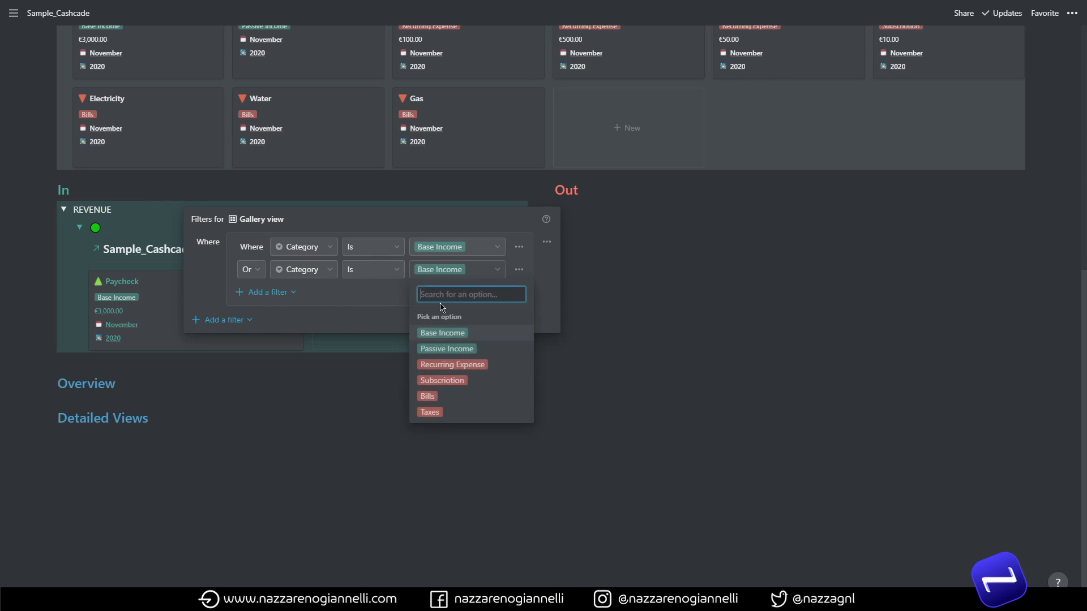
pyautogui.click(447, 349)
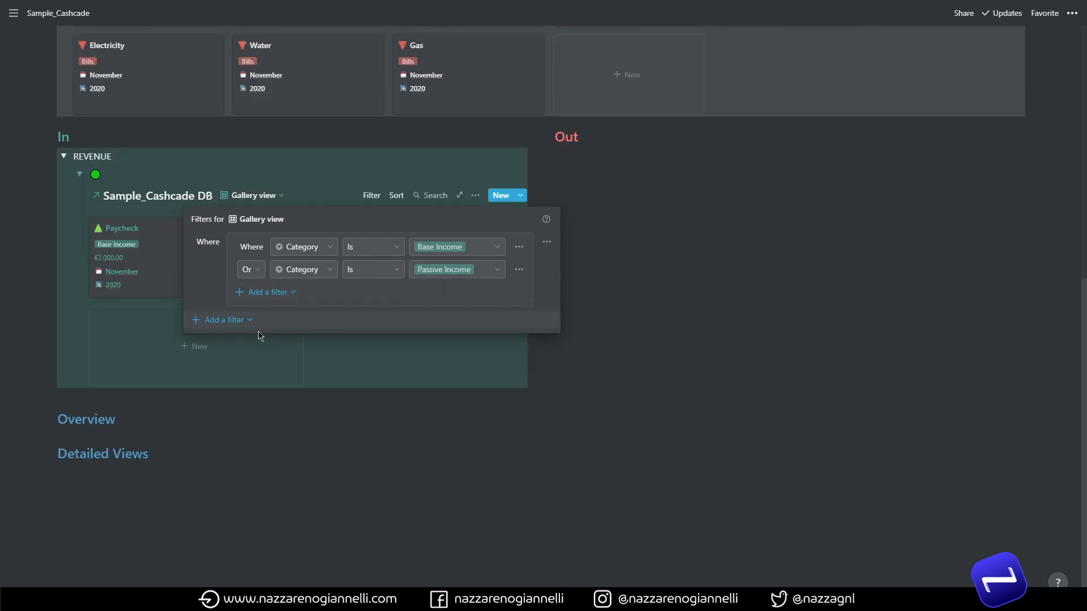
# Add a second filter group, combined with And, requiring Completed to be checked.
pyautogui.click(233, 321)
pyautogui.click(221, 356)
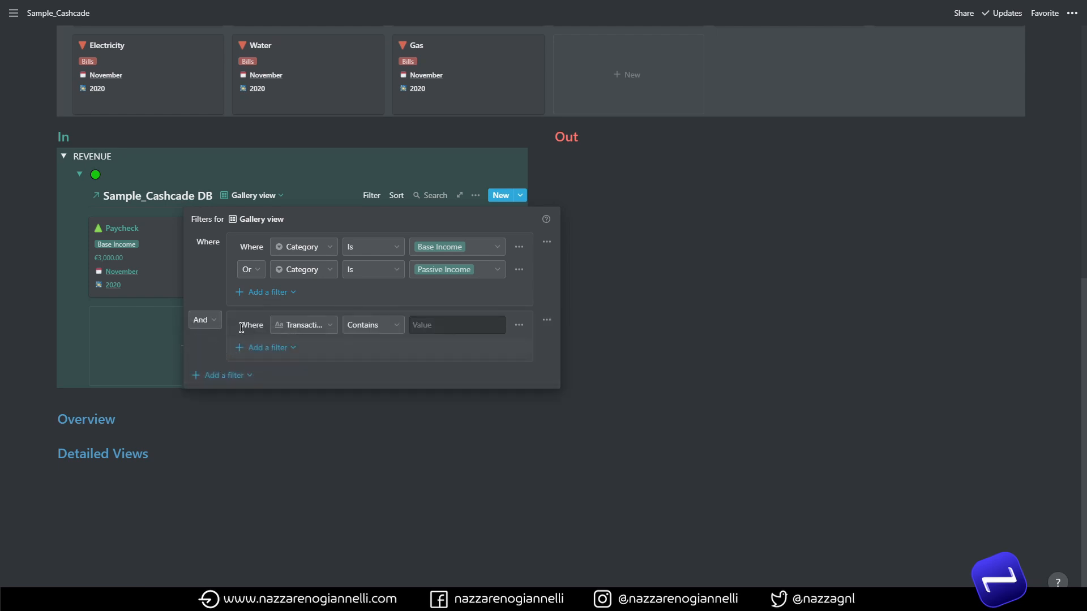
pyautogui.click(307, 332)
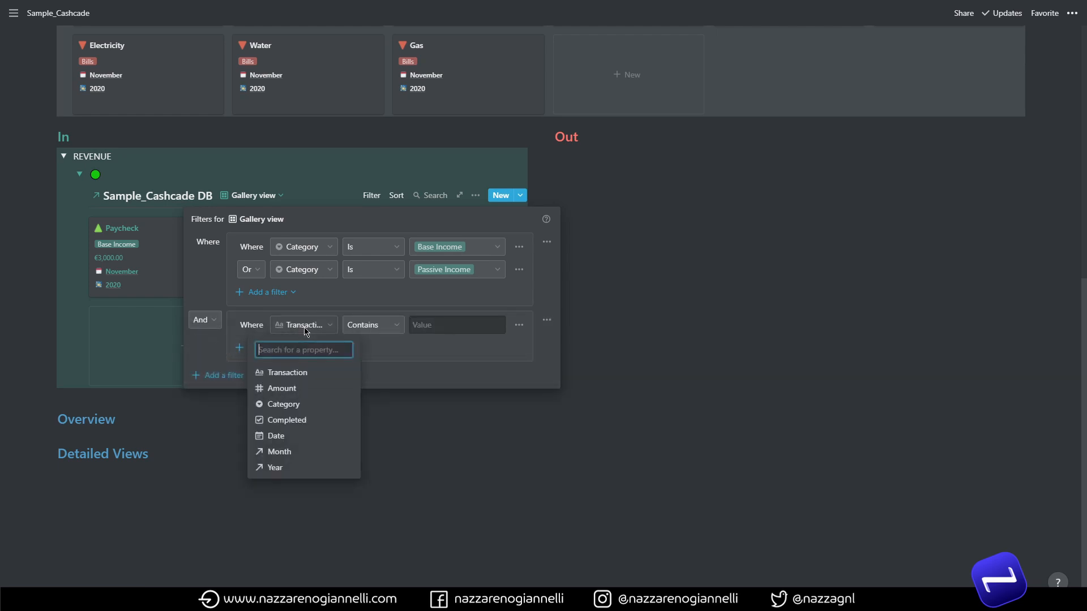
pyautogui.click(286, 421)
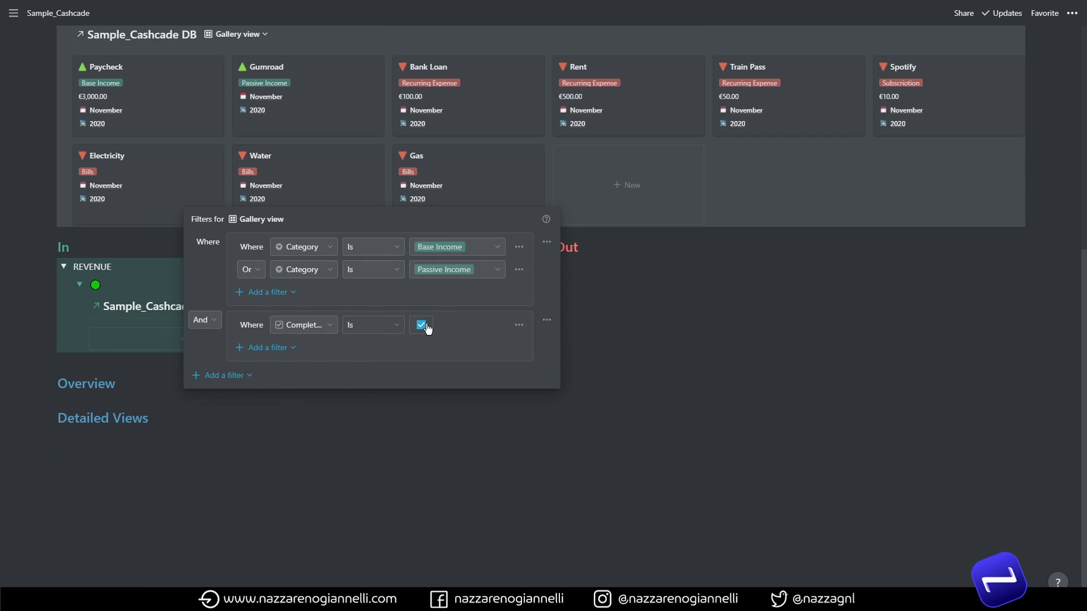
# Add an And condition to the Completed filter group for Month contains November, and close the filters.
pyautogui.click(266, 347)
pyautogui.click(272, 373)
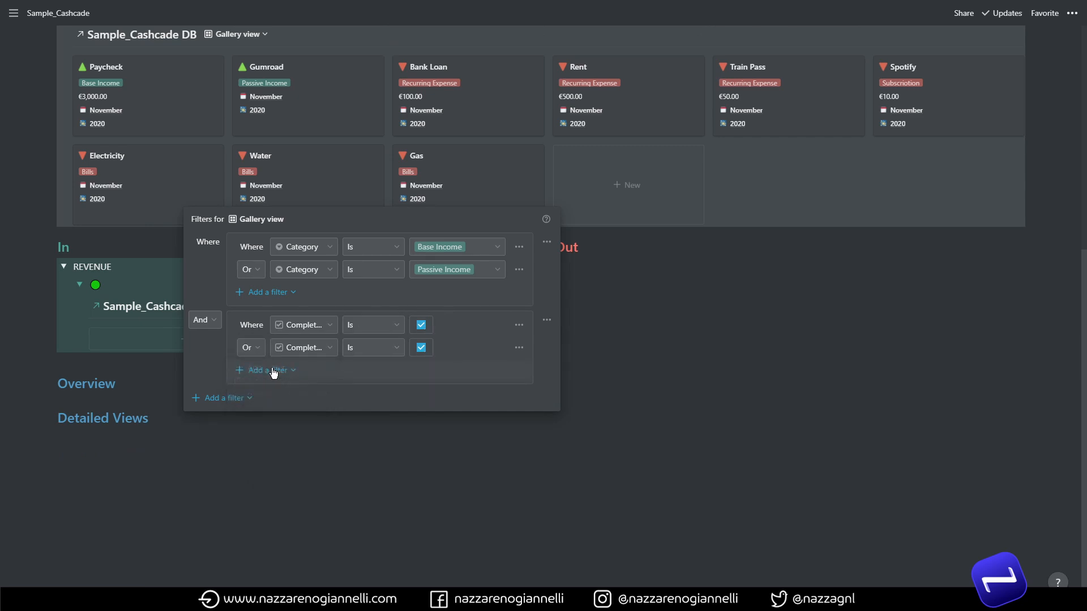
pyautogui.click(250, 347)
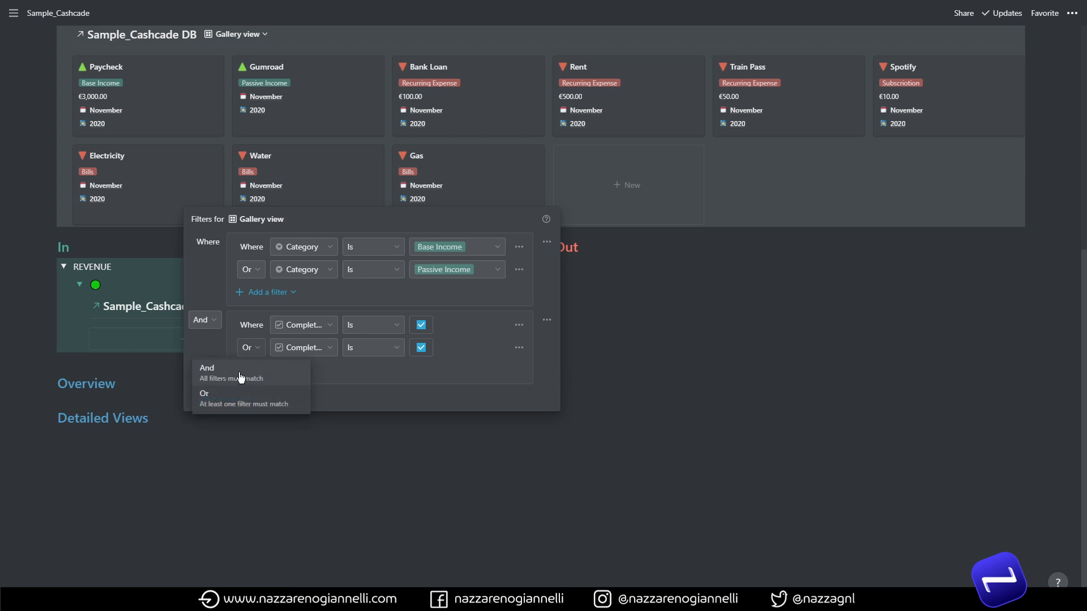
pyautogui.click(241, 377)
pyautogui.click(255, 371)
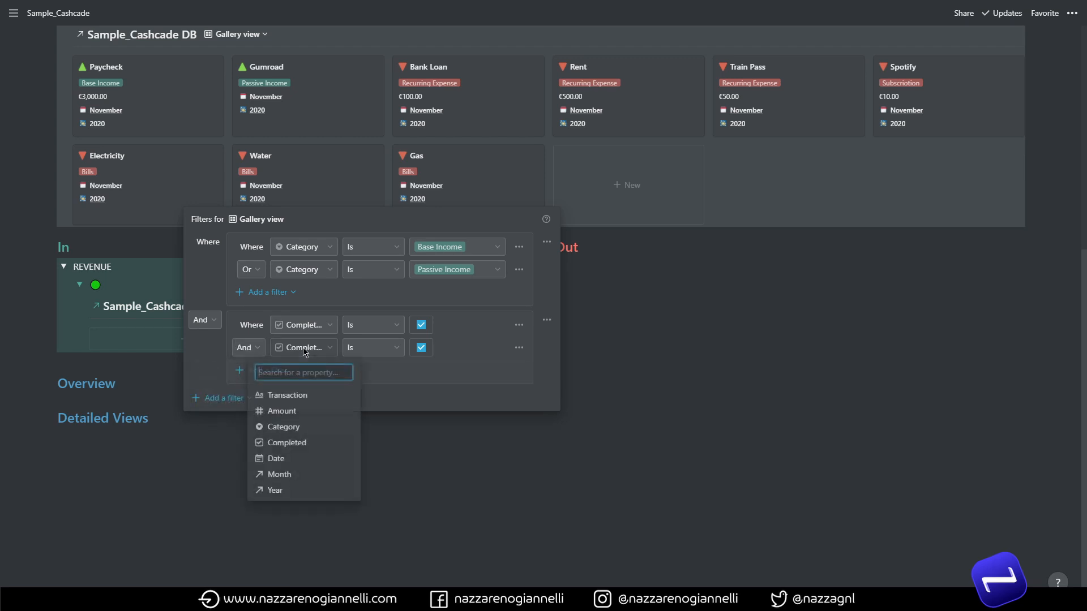
pyautogui.click(279, 474)
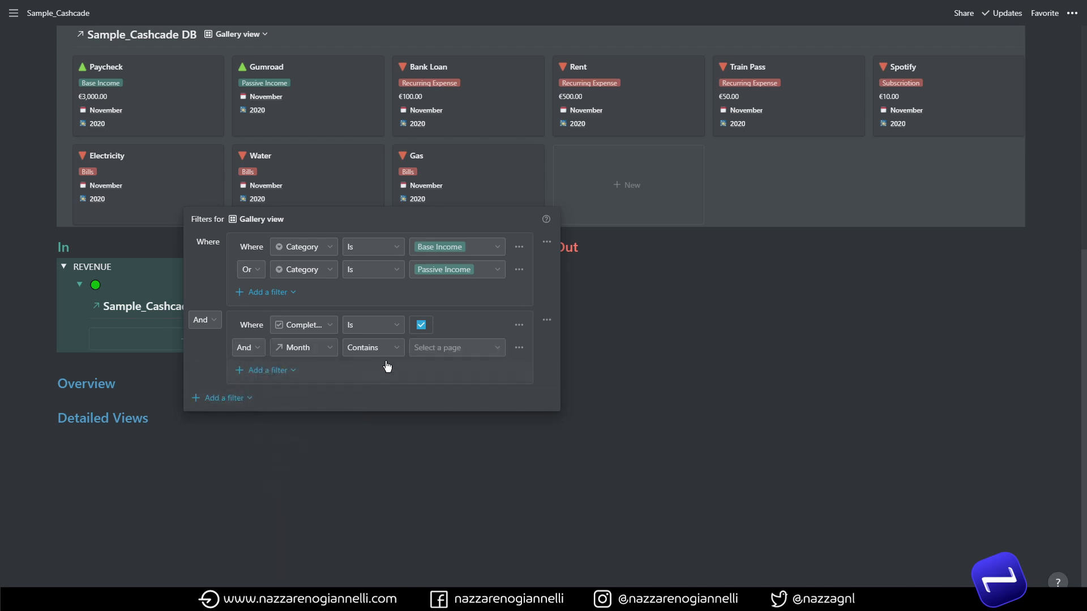
pyautogui.click(426, 352)
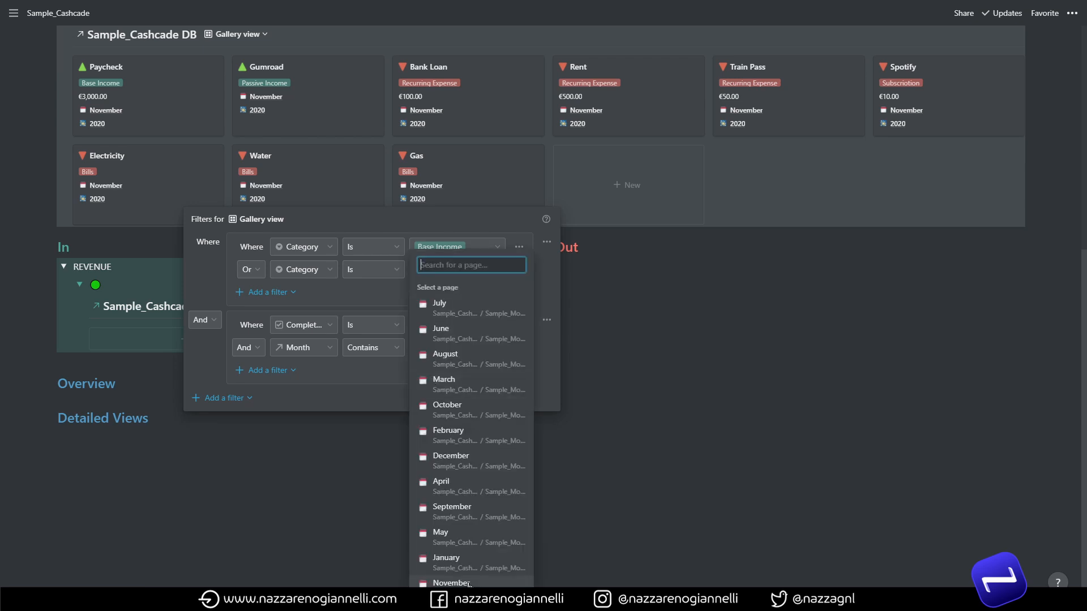
pyautogui.click(435, 385)
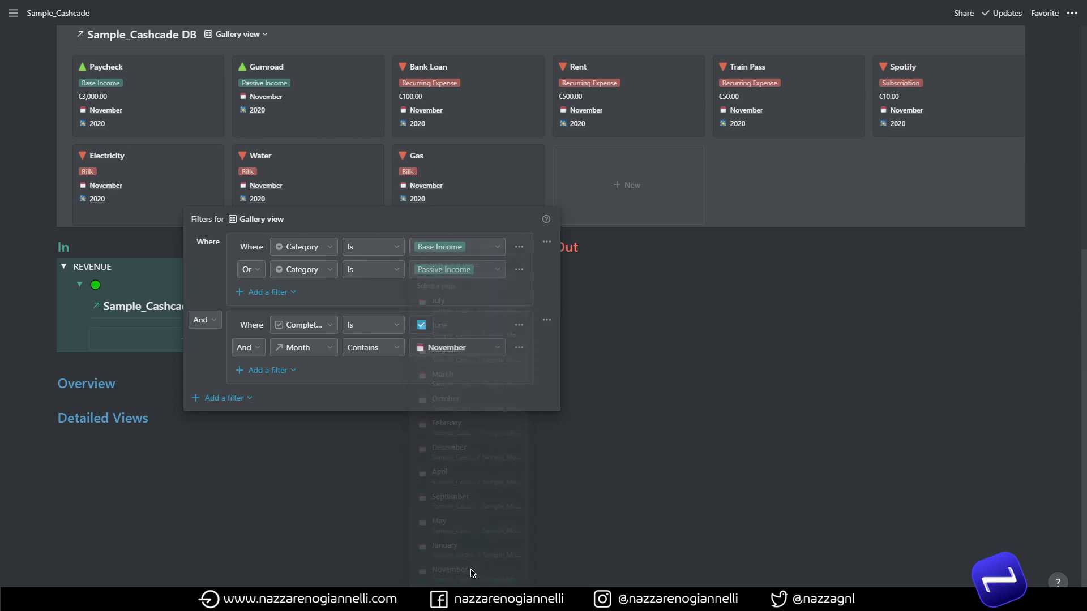
pyautogui.click(580, 390)
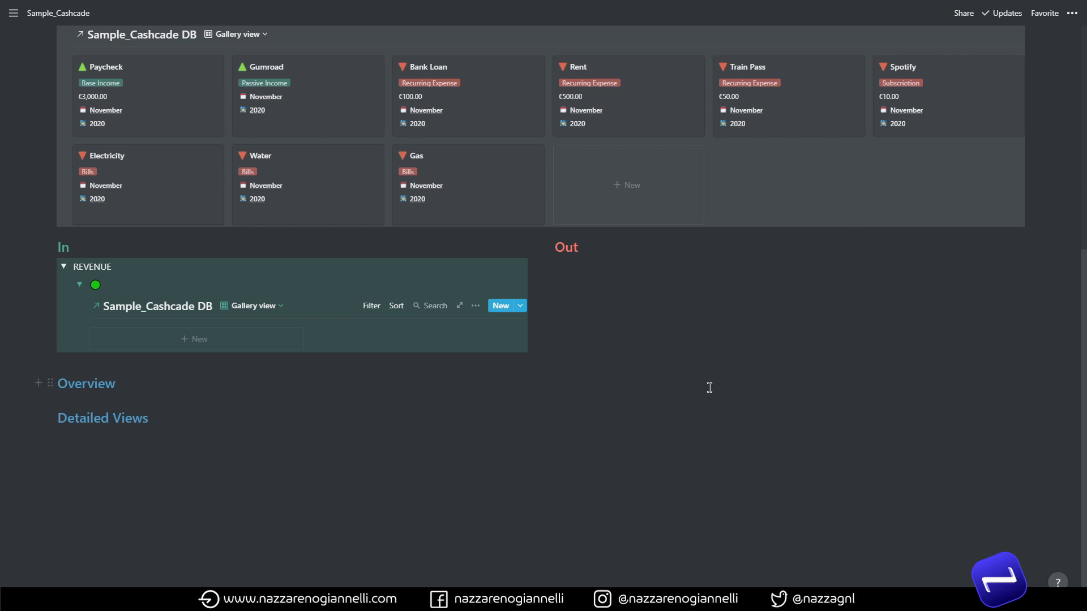
# Insert a toggle list named EXPENSES under the Out heading.
pyautogui.scroll(3, 709, 387)
pyautogui.scroll(-3, 534, 446)
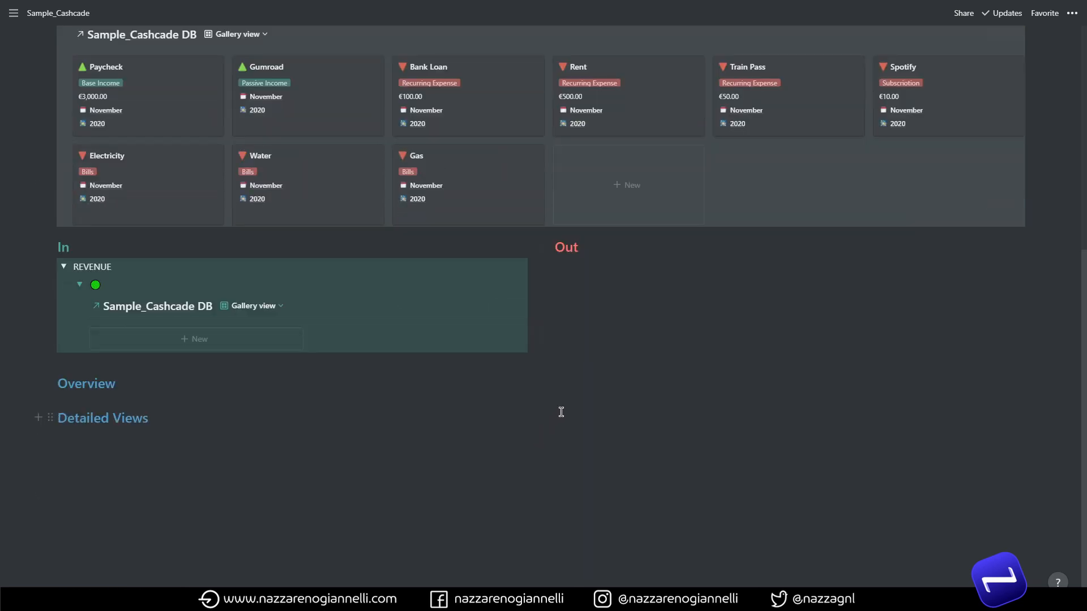
pyautogui.scroll(2, 561, 412)
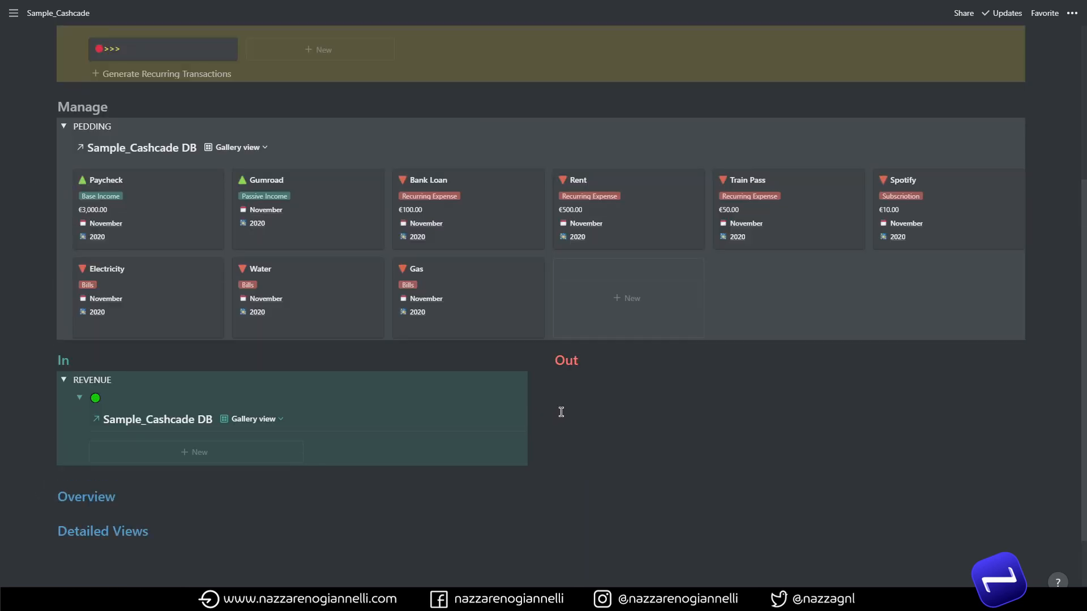
pyautogui.click(619, 380)
pyautogui.write('/tog')
pyautogui.press('Return')
pyautogui.write('EXPENSES')
# Give the EXPENSES toggle a red background.
pyautogui.click(548, 381)
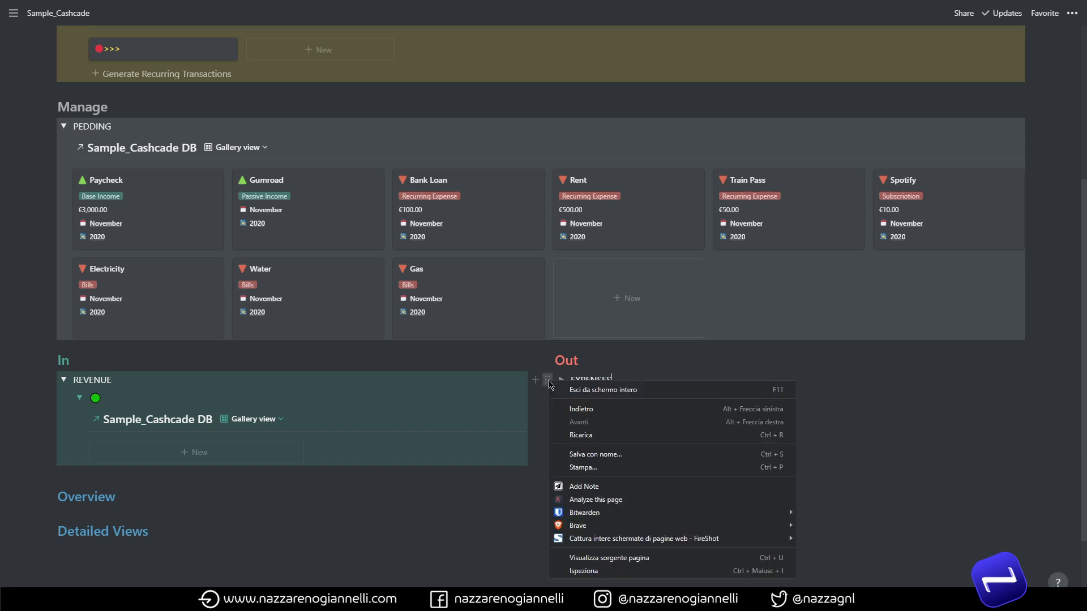
pyautogui.moveTo(483, 449)
pyautogui.click(593, 589)
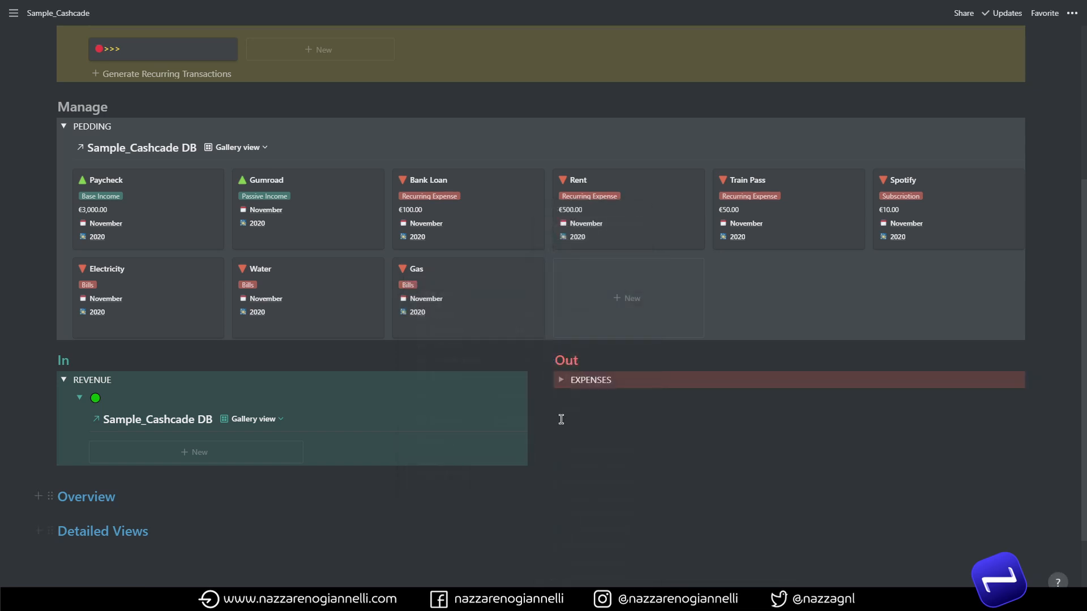
# Nest a toggle list labelled with a red circle emoji inside EXPENSES and expand it.
pyautogui.click(561, 381)
pyautogui.click(569, 398)
pyautogui.write('/T')
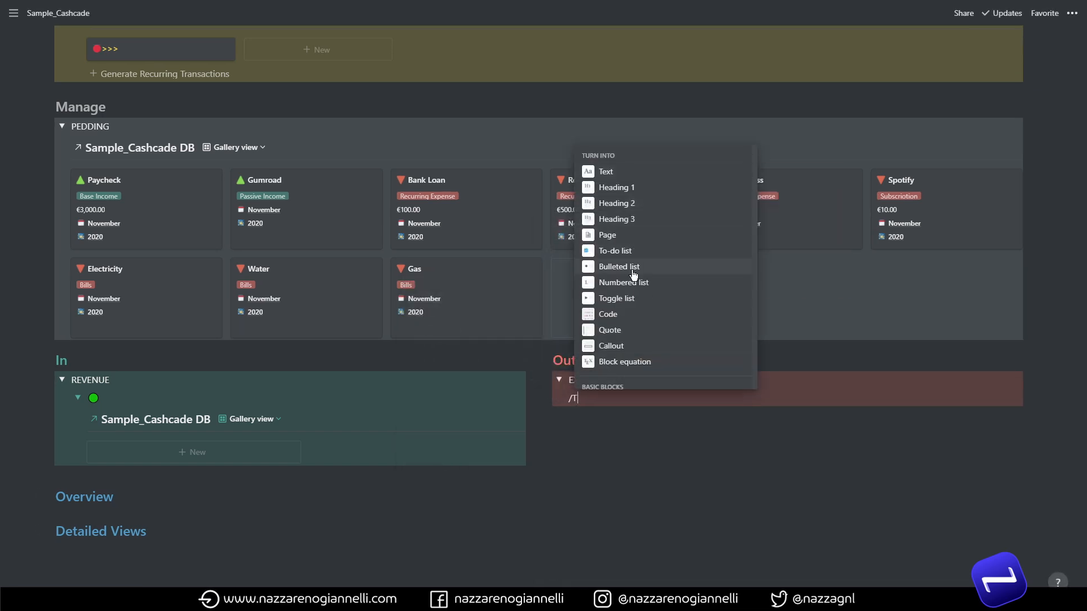
pyautogui.click(633, 300)
pyautogui.press('super+period')
pyautogui.scroll(-8, 693, 477)
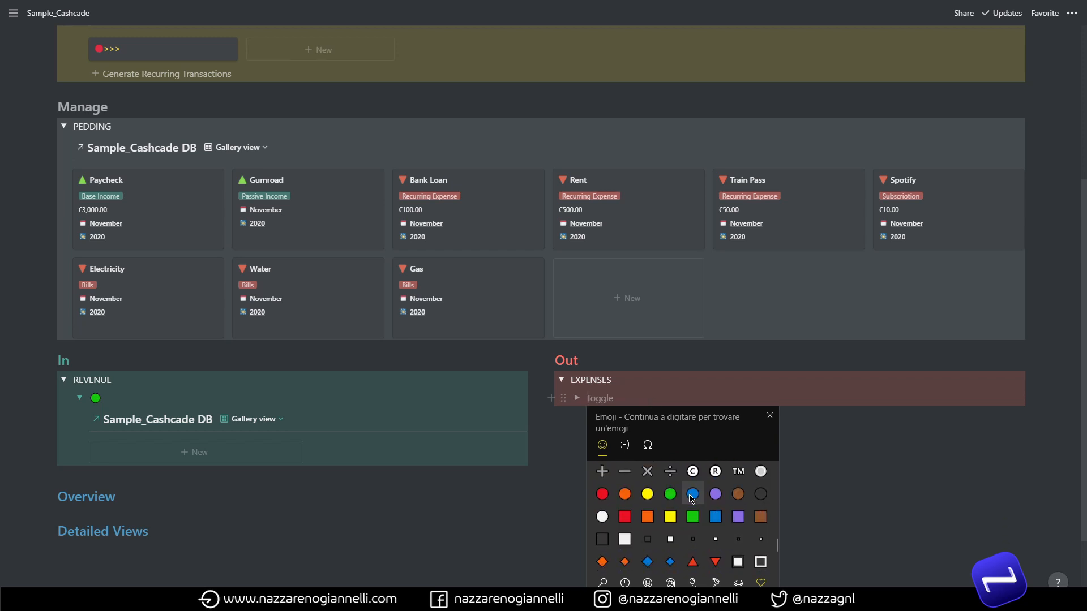
pyautogui.click(602, 474)
pyautogui.click(577, 397)
# Set the red circle toggle's text color to Red and place a copy of the REVENUE gallery inside it.
pyautogui.rightClick(562, 397)
pyautogui.press('Escape')
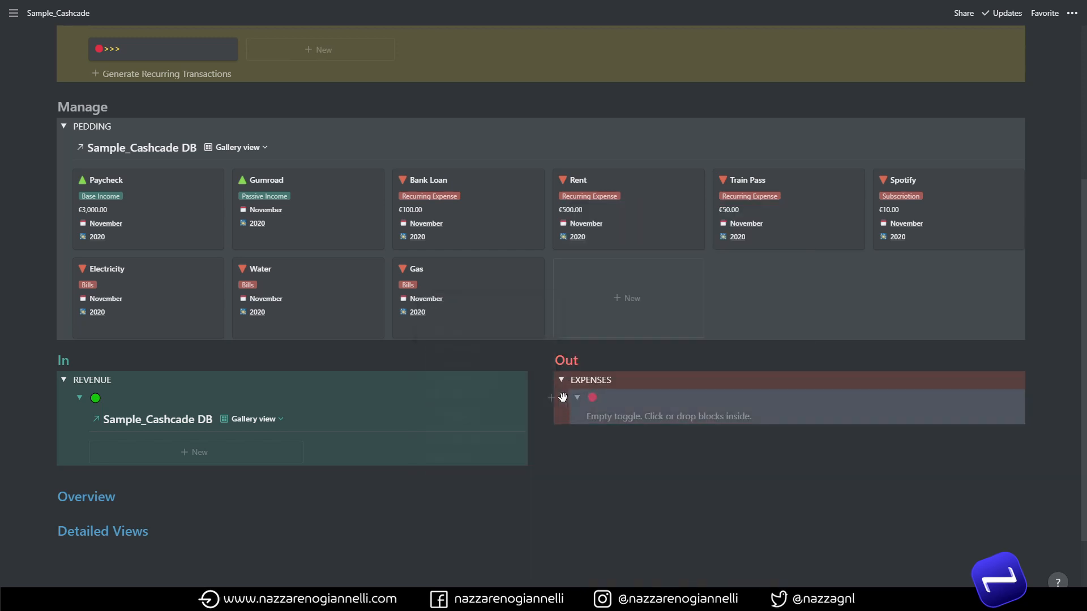
pyautogui.click(562, 398)
pyautogui.moveTo(538, 463)
pyautogui.click(595, 402)
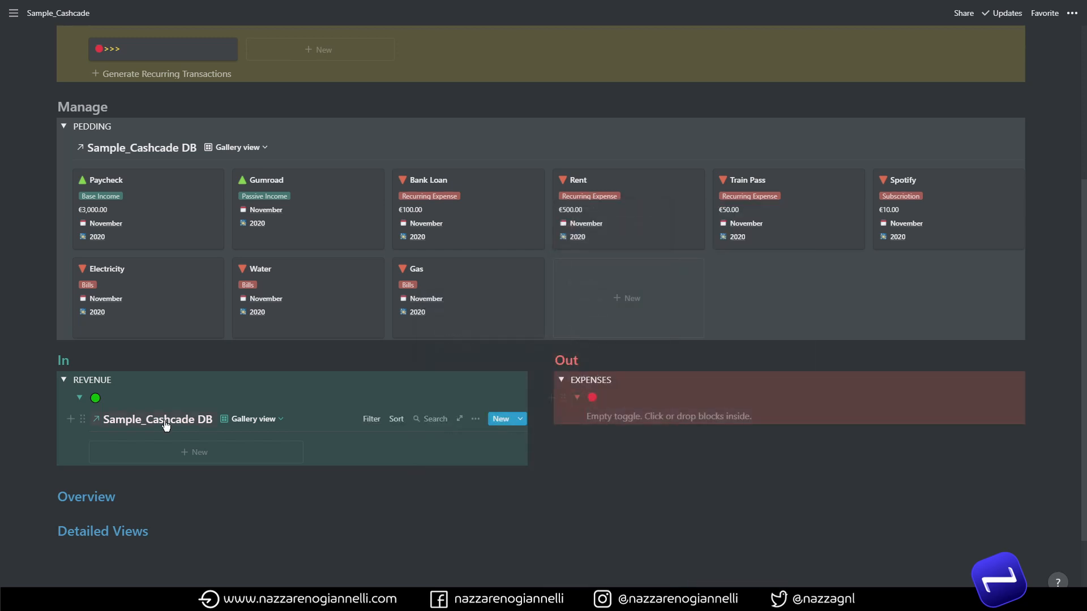
pyautogui.moveTo(81, 418); pyautogui.dragTo(651, 415)
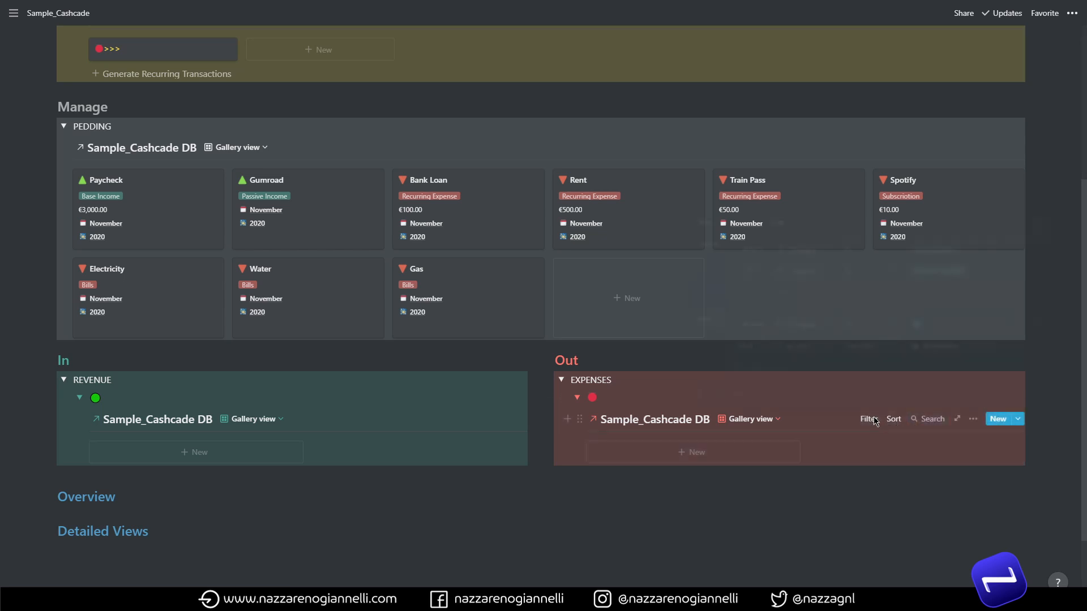
# Change the EXPENSES gallery's two Category filter conditions to Recurring Expense and Subscription.
pyautogui.click(869, 419)
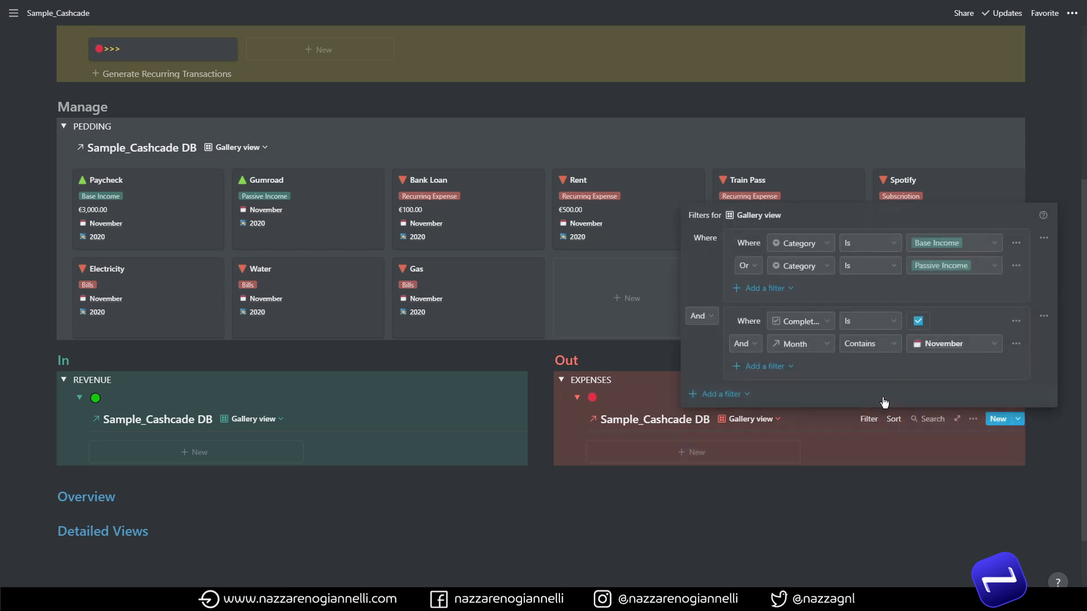
pyautogui.click(943, 245)
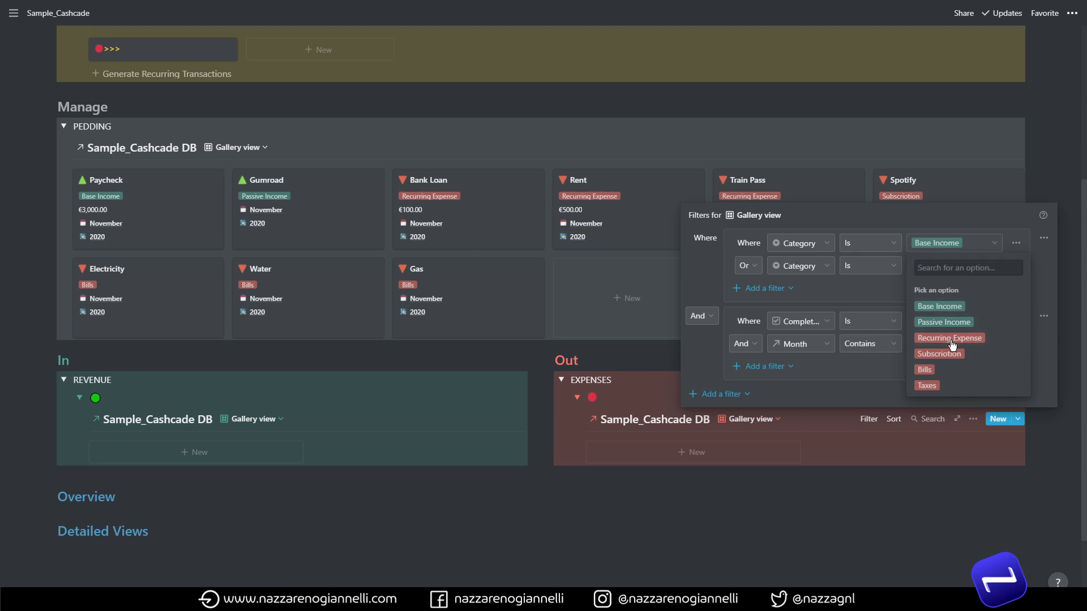
pyautogui.click(951, 340)
pyautogui.click(942, 266)
pyautogui.click(940, 377)
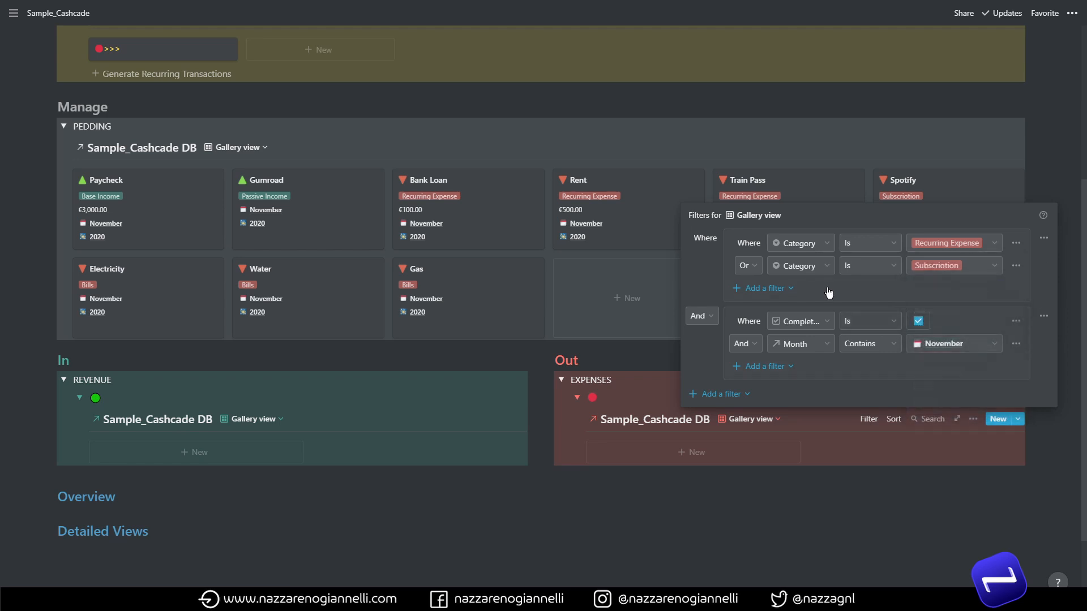
# Add two more Or conditions to the EXPENSES gallery's Category filter group: Category is Bills and Category is Taxes.
pyautogui.click(745, 288)
pyautogui.click(755, 308)
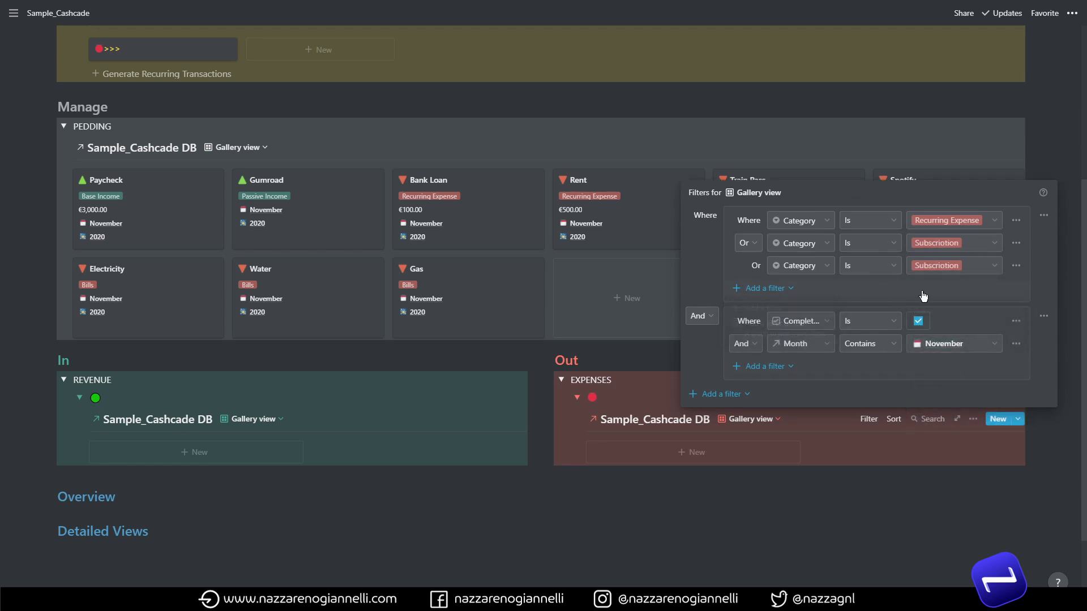
pyautogui.click(925, 267)
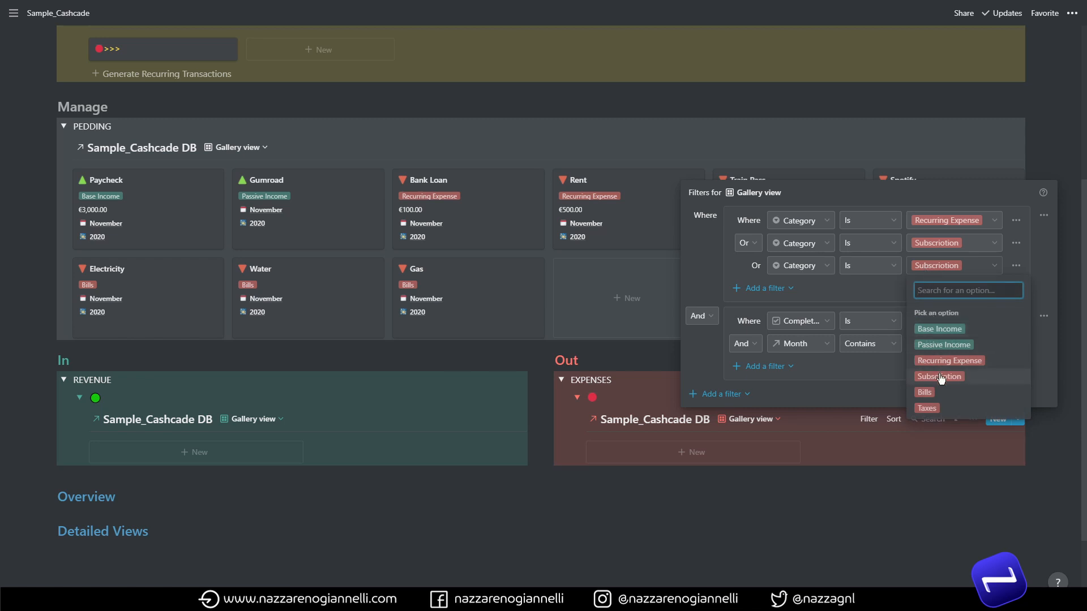
pyautogui.click(935, 392)
pyautogui.click(765, 288)
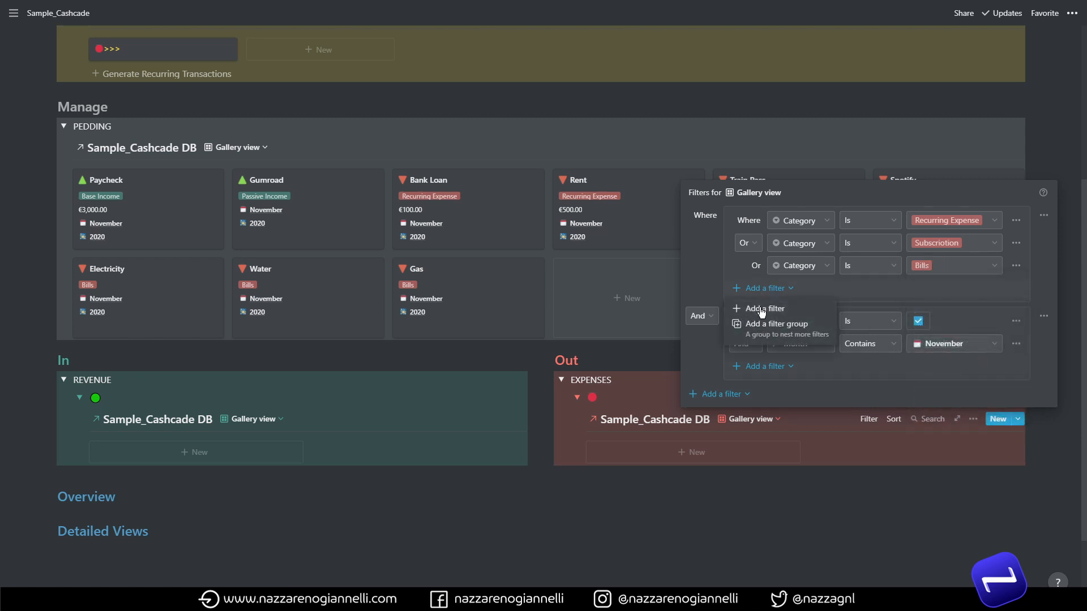
pyautogui.click(755, 311)
pyautogui.click(928, 267)
pyautogui.click(937, 410)
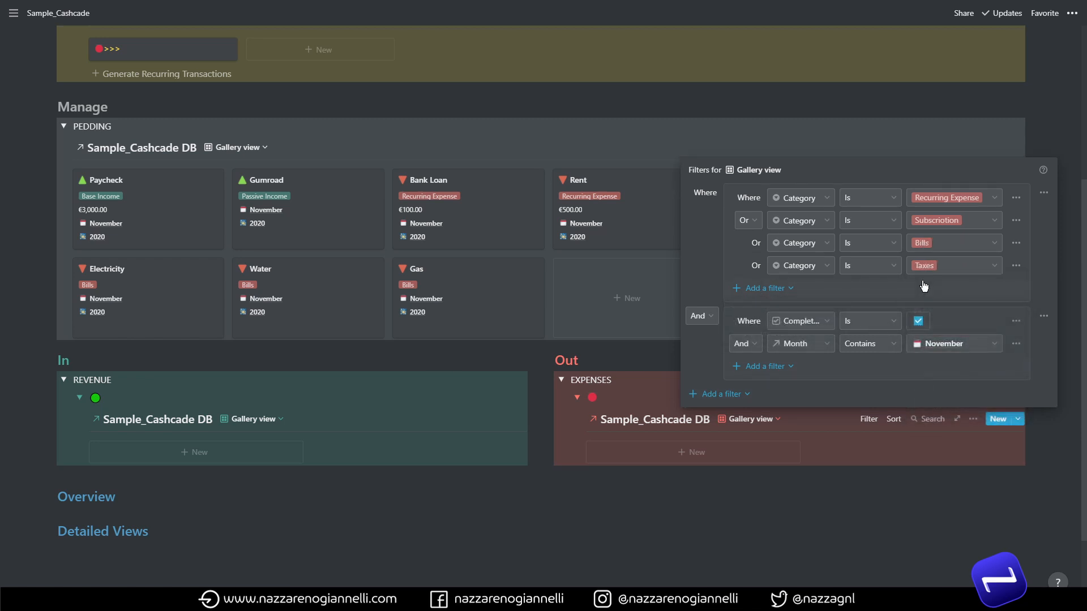
pyautogui.click(840, 437)
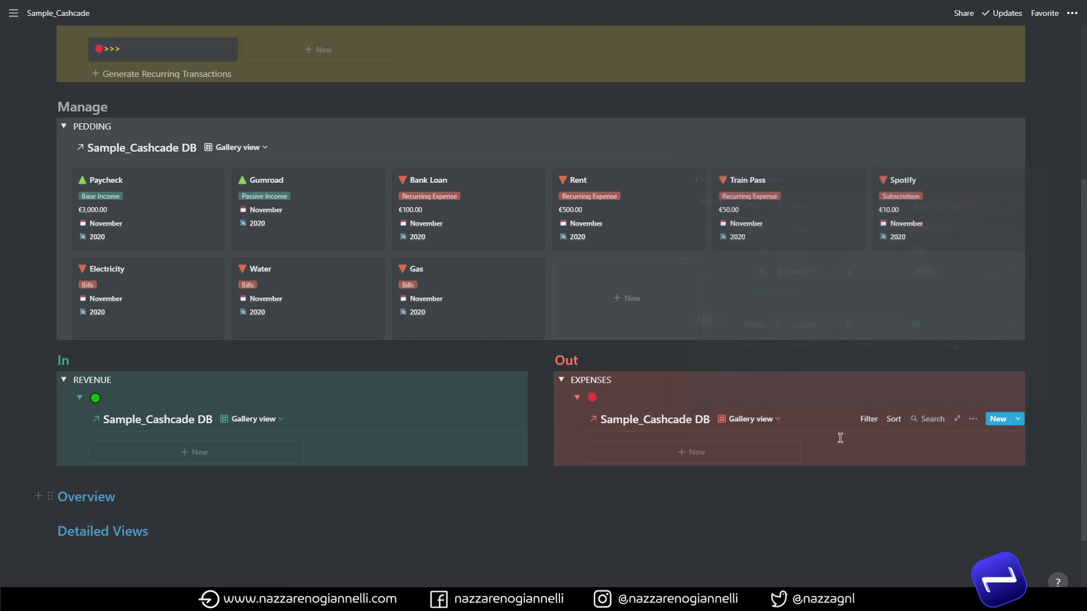
# Delete all the transaction cards from the PEDDING gallery.
pyautogui.scroll(2, 820, 418)
pyautogui.scroll(-1, 820, 418)
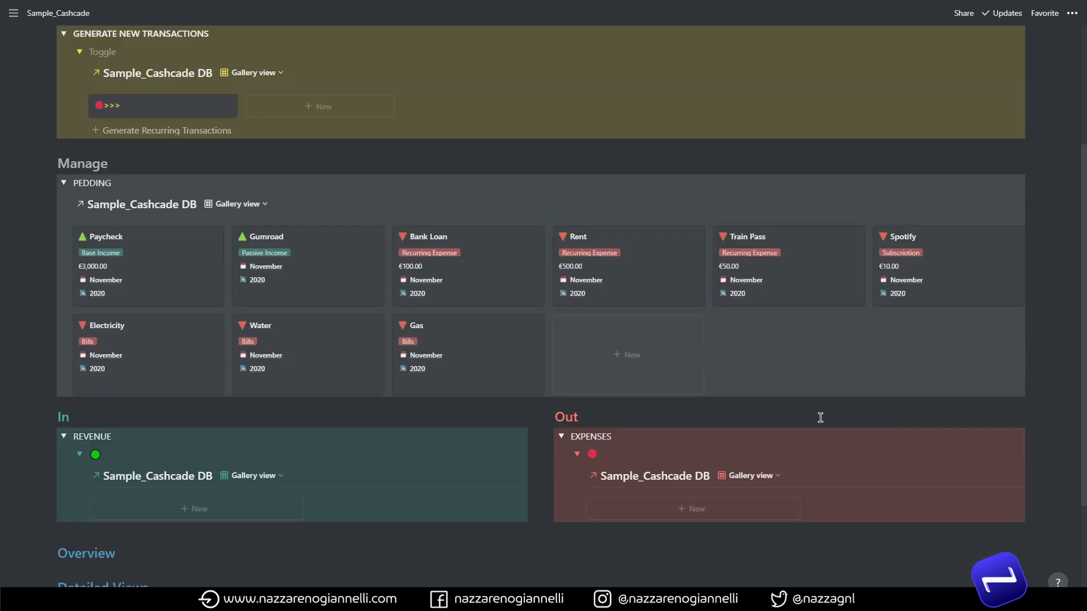
pyautogui.scroll(1, 820, 417)
pyautogui.moveTo(980, 428); pyautogui.dragTo(161, 317)
pyautogui.press('Delete')
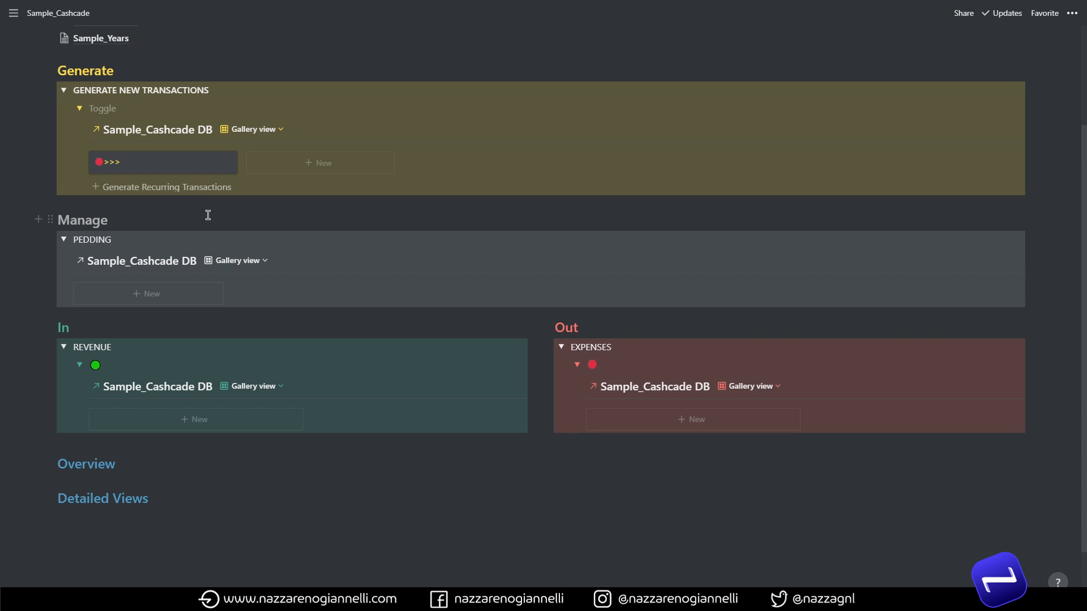
# Generate a new set of recurring transactions and move all the created pages, Water through Paycheck, into the Generate gallery.
pyautogui.click(210, 189)
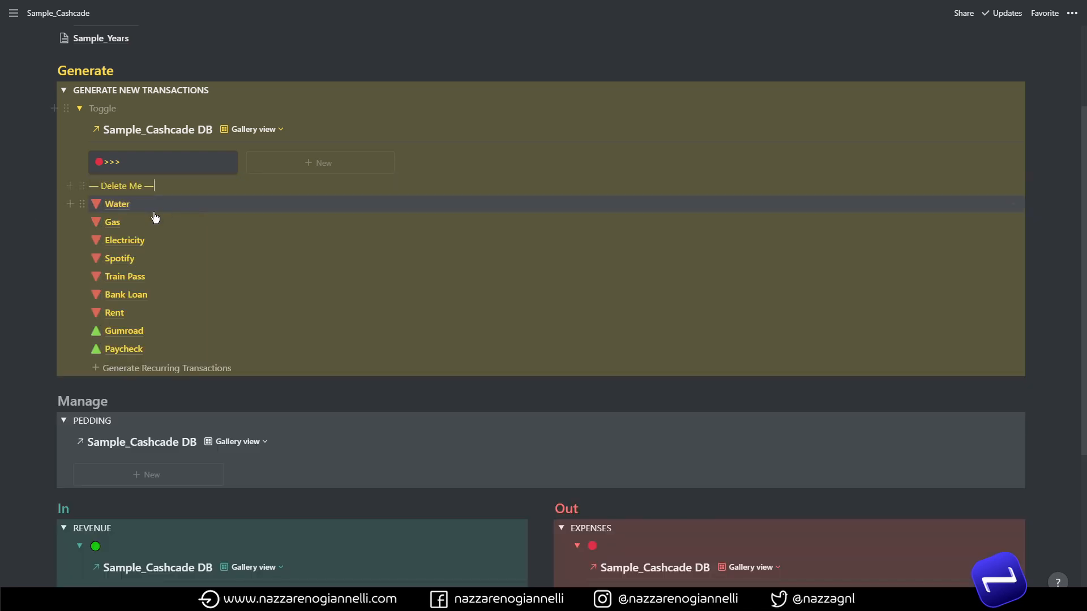
pyautogui.moveTo(32, 206); pyautogui.dragTo(164, 329)
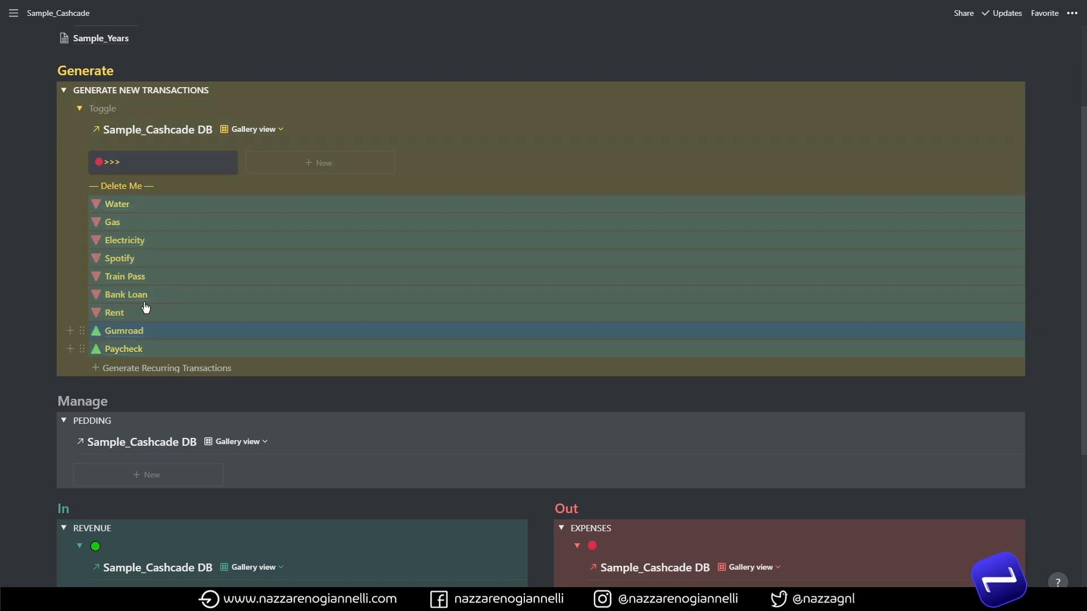
pyautogui.moveTo(84, 205); pyautogui.dragTo(294, 202)
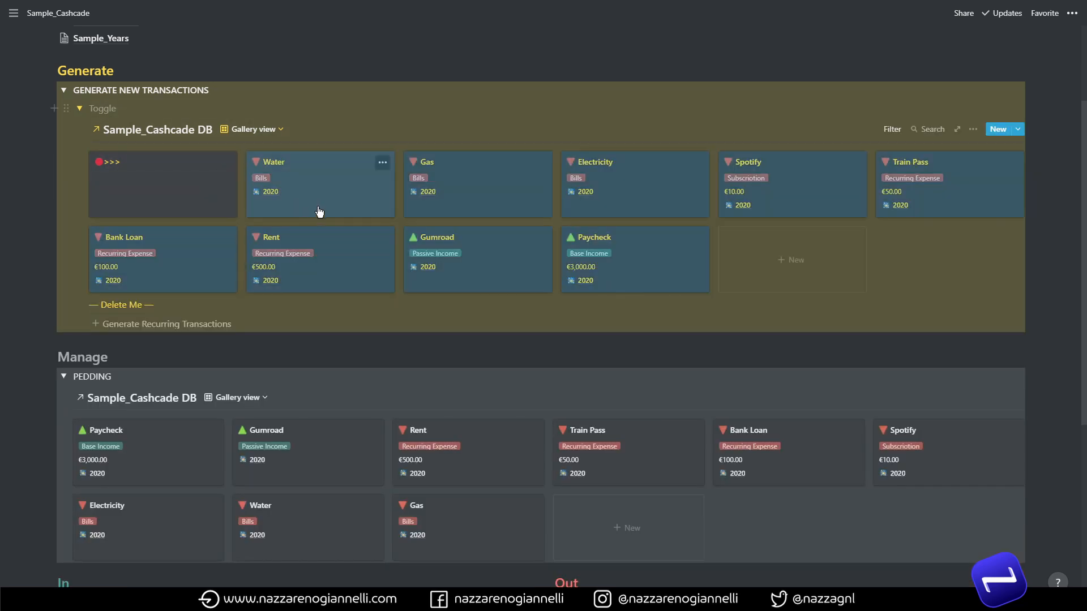
# Set the Month property of all the newly generated transactions to November.
pyautogui.rightClick(317, 206)
pyautogui.moveTo(373, 302)
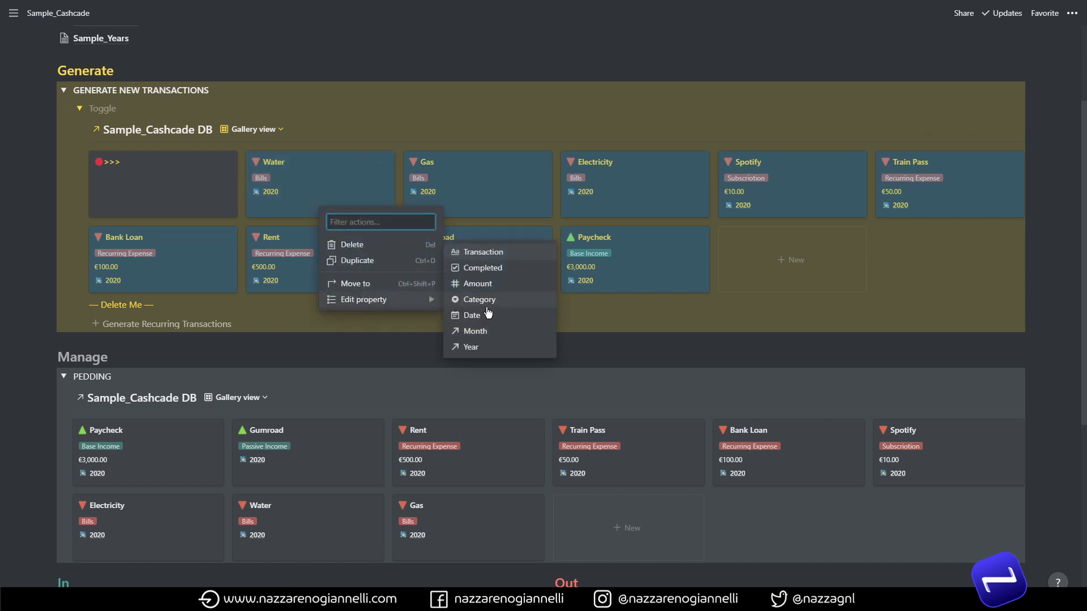
pyautogui.click(490, 331)
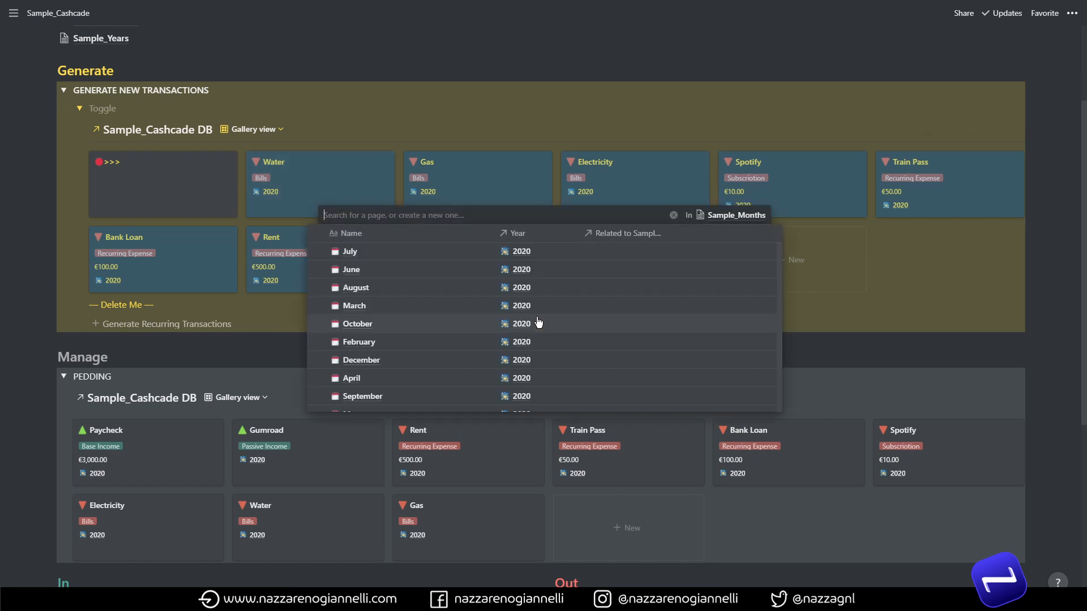
pyautogui.scroll(-1, 441, 313)
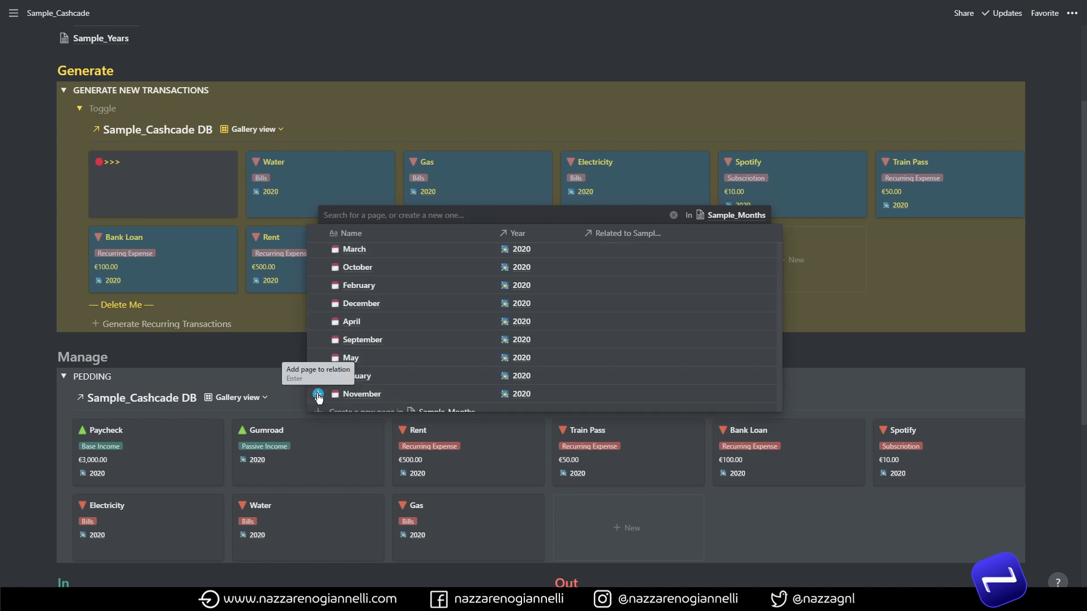
pyautogui.click(318, 394)
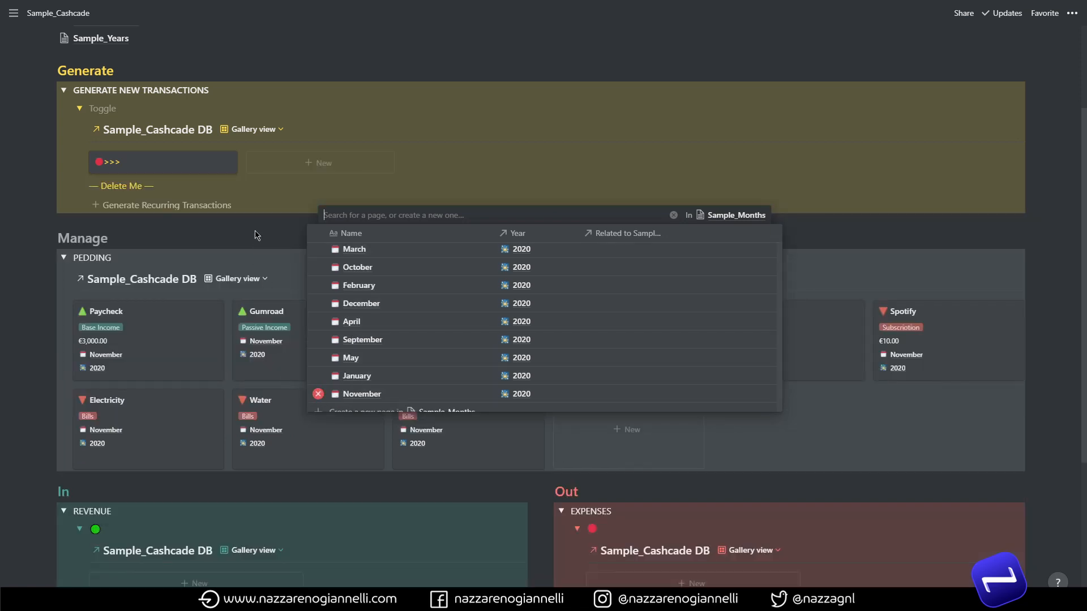
pyautogui.click(256, 235)
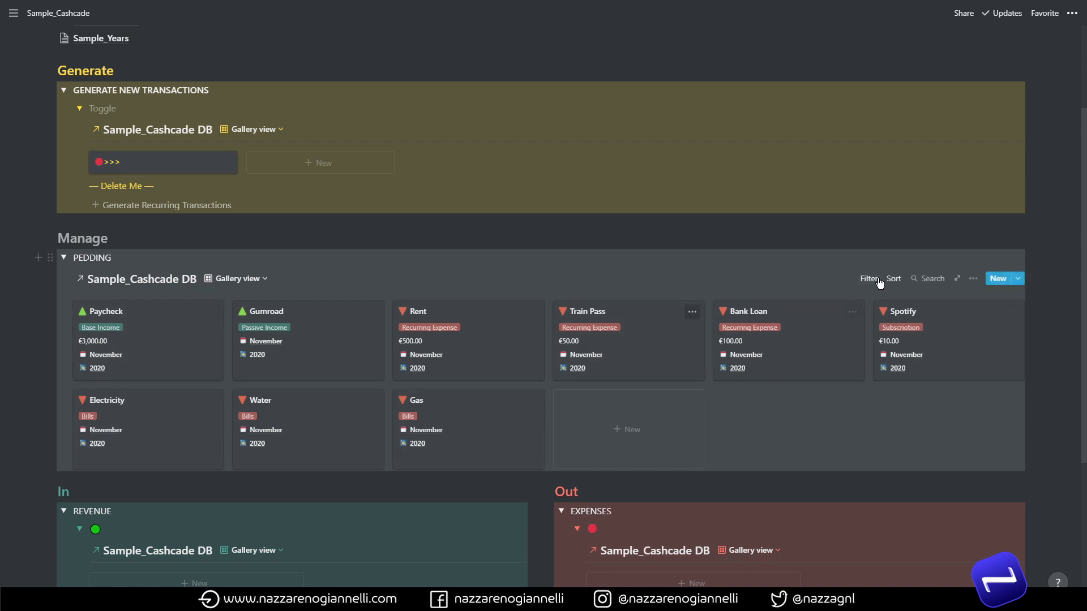
# Show the Completed property on the PEDDING gallery's cards.
pyautogui.scroll(-2, 878, 378)
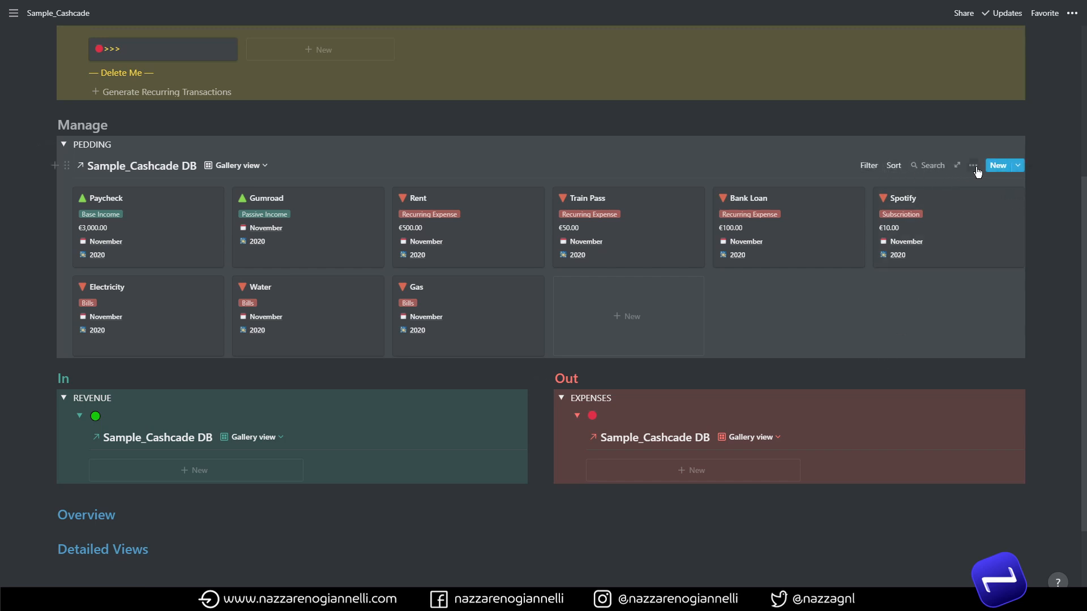
pyautogui.click(975, 167)
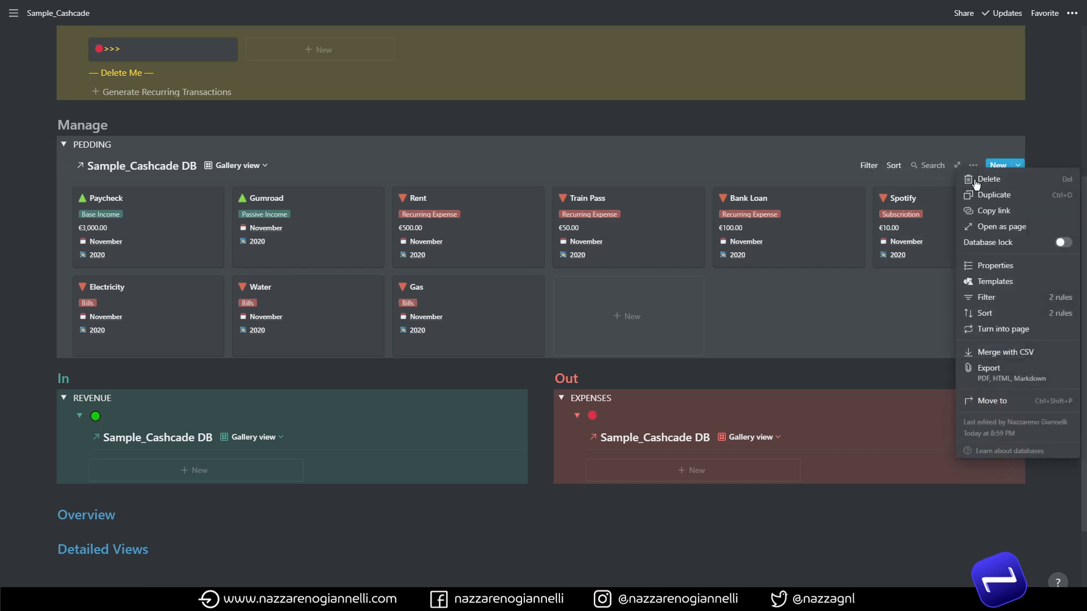
pyautogui.click(985, 266)
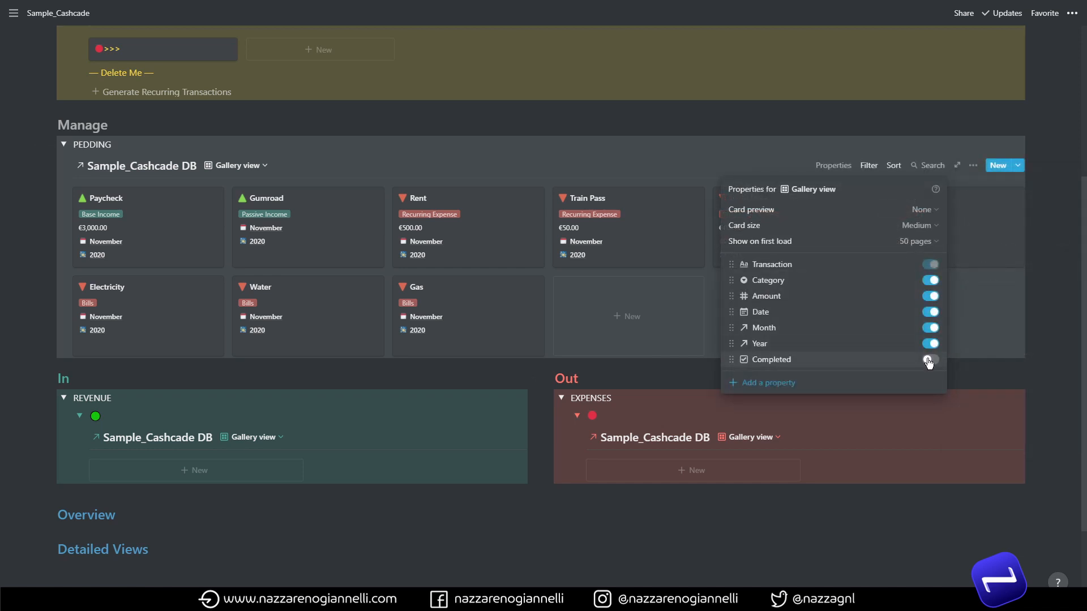
pyautogui.click(929, 360)
pyautogui.click(504, 442)
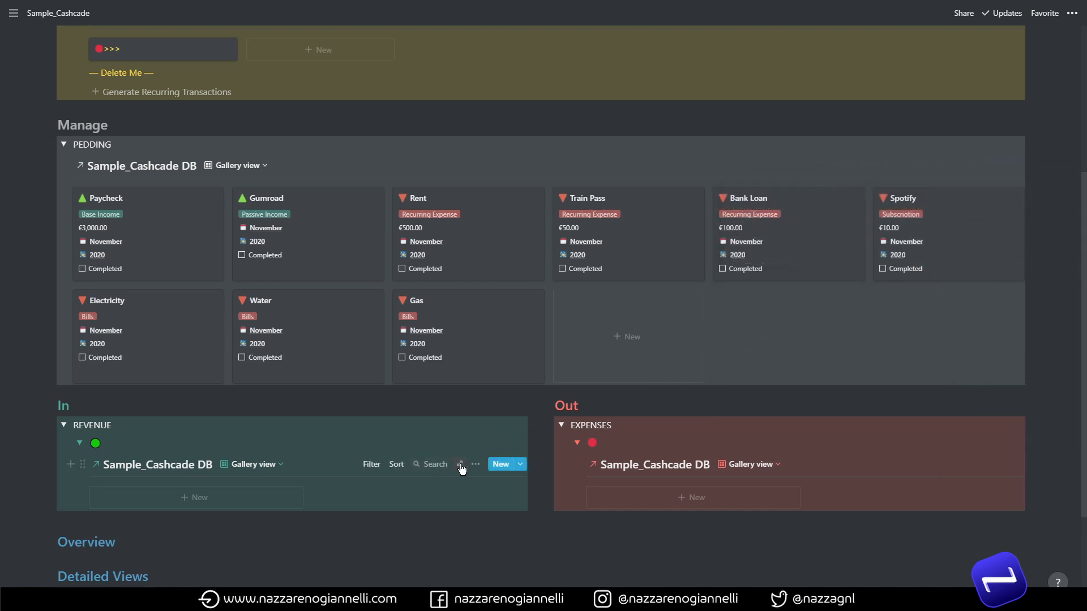
# Show the Completed property on the REVENUE gallery's cards.
pyautogui.click(476, 464)
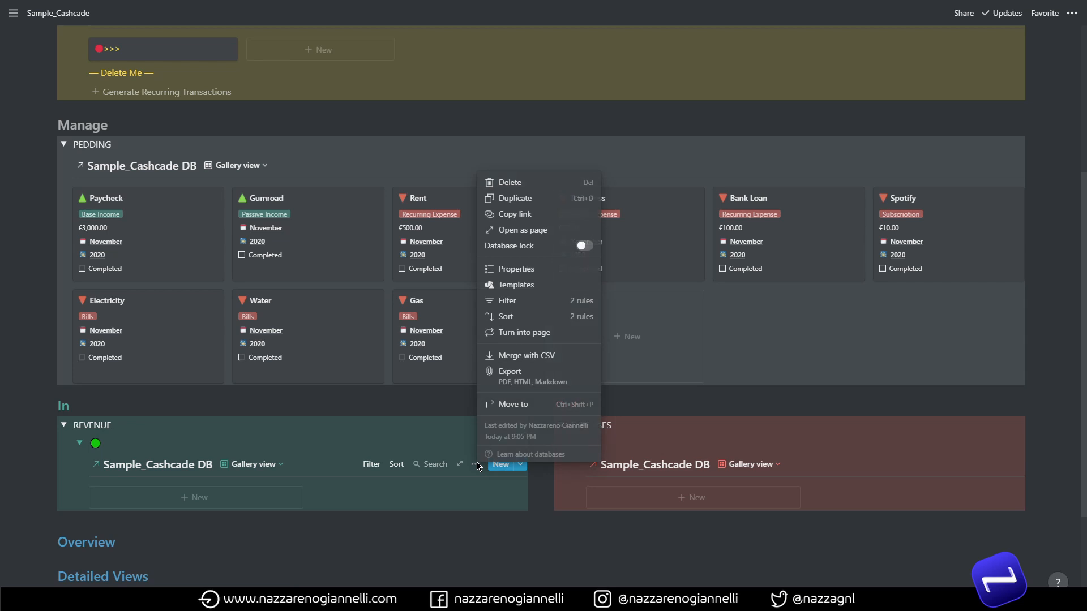
pyautogui.click(522, 273)
pyautogui.click(433, 418)
pyautogui.click(970, 468)
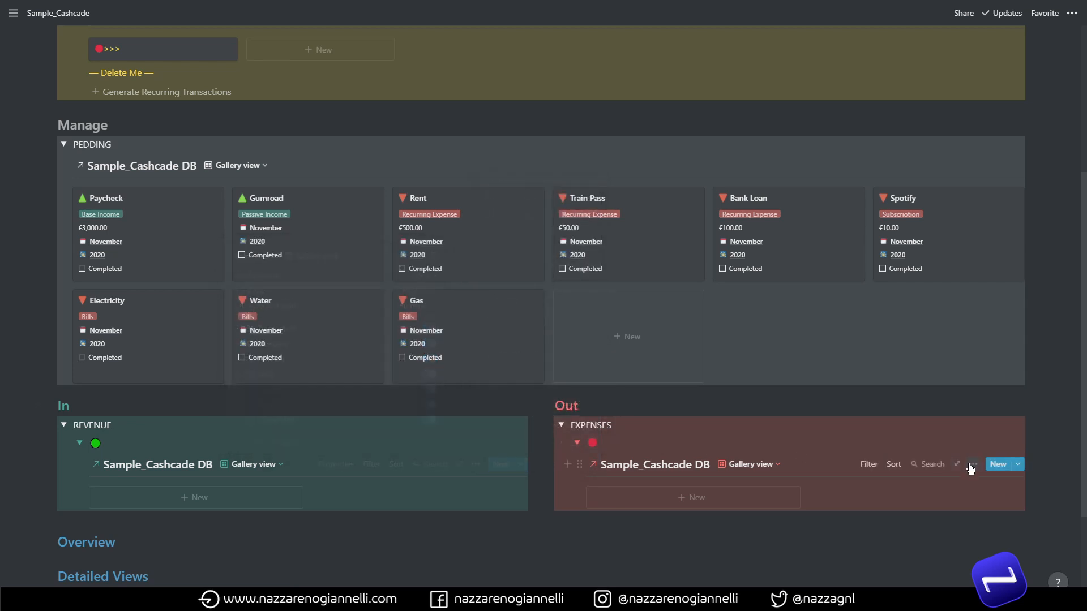
# Show the Completed property on the EXPENSES gallery's cards.
pyautogui.click(970, 468)
pyautogui.click(986, 412)
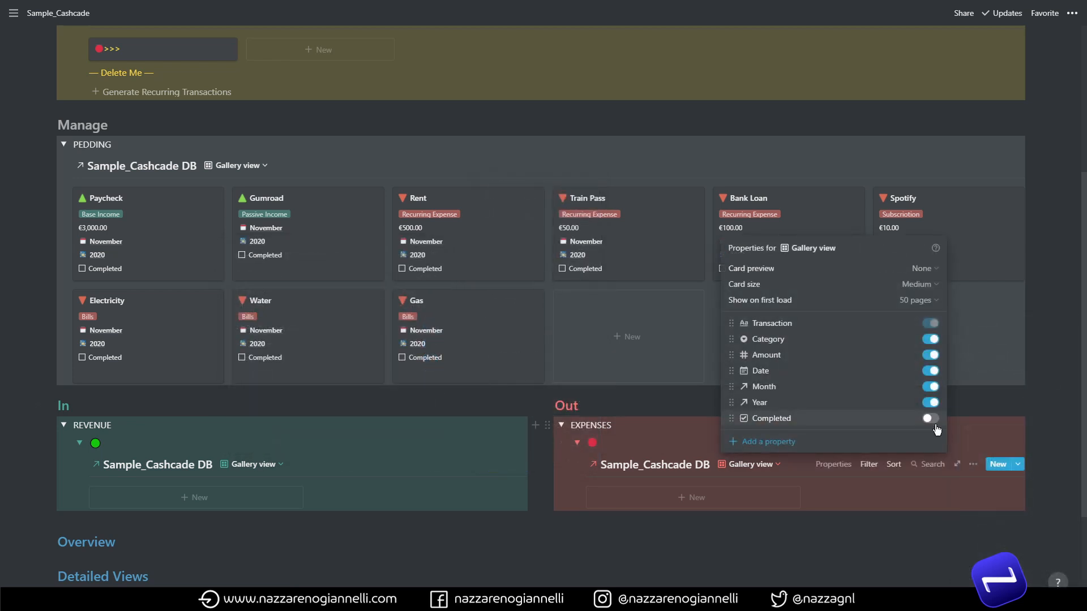
pyautogui.click(935, 424)
pyautogui.click(973, 429)
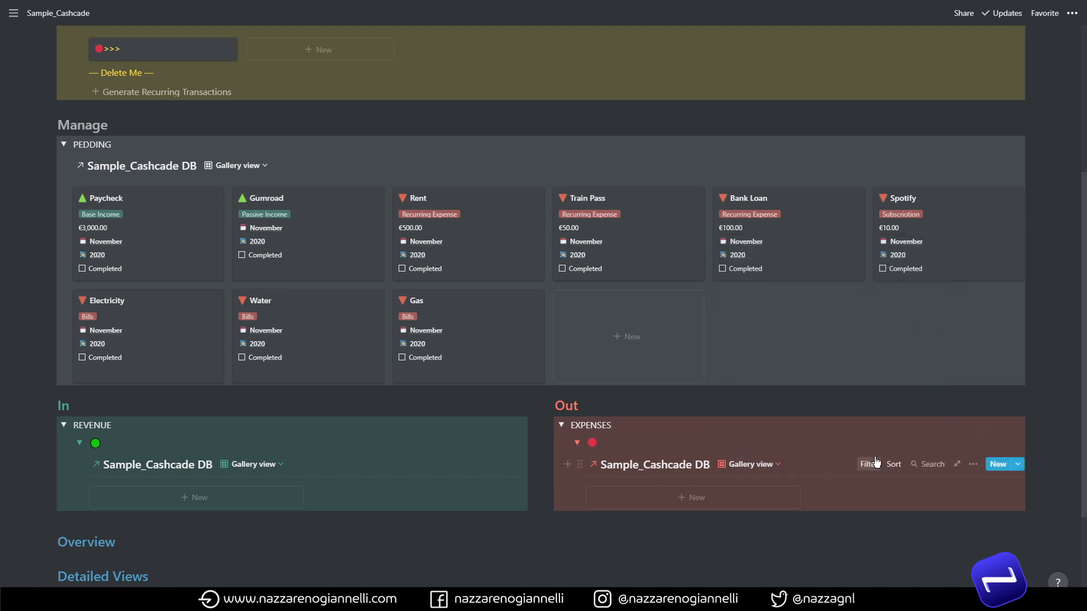
# Mark the pending Rent, Gumroad, Paycheck, Spotify and Water transactions as completed.
pyautogui.scroll(2, 883, 442)
pyautogui.scroll(-2, 600, 198)
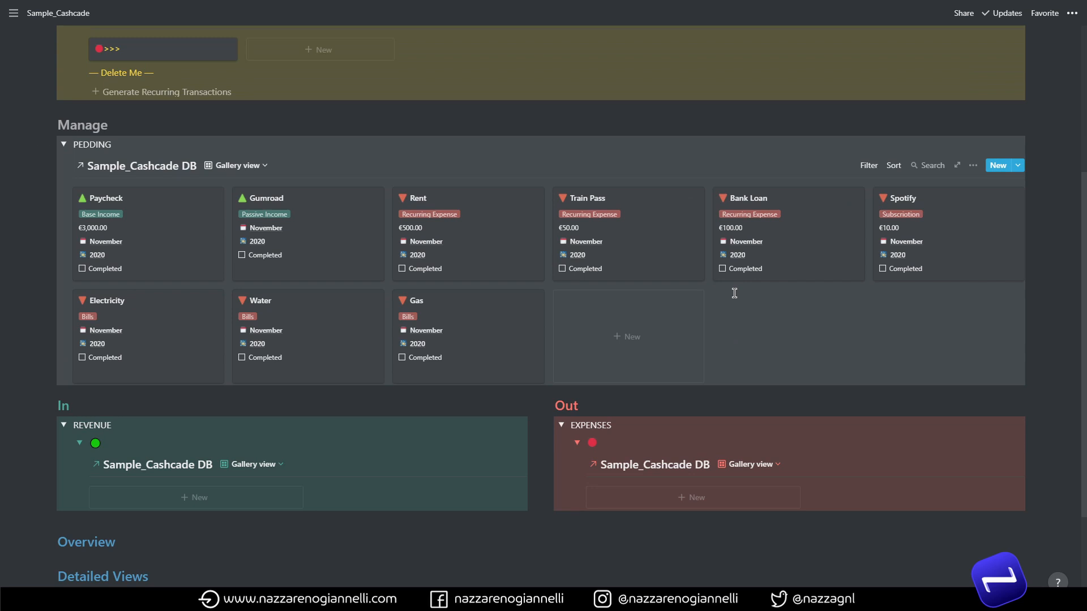
pyautogui.click(402, 269)
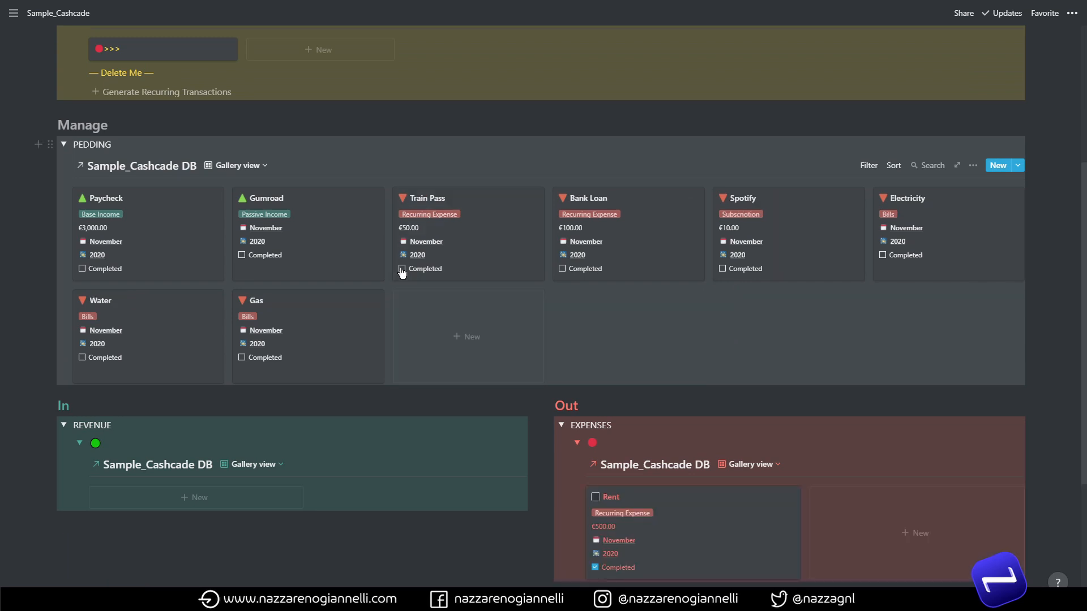
pyautogui.scroll(-1, 613, 296)
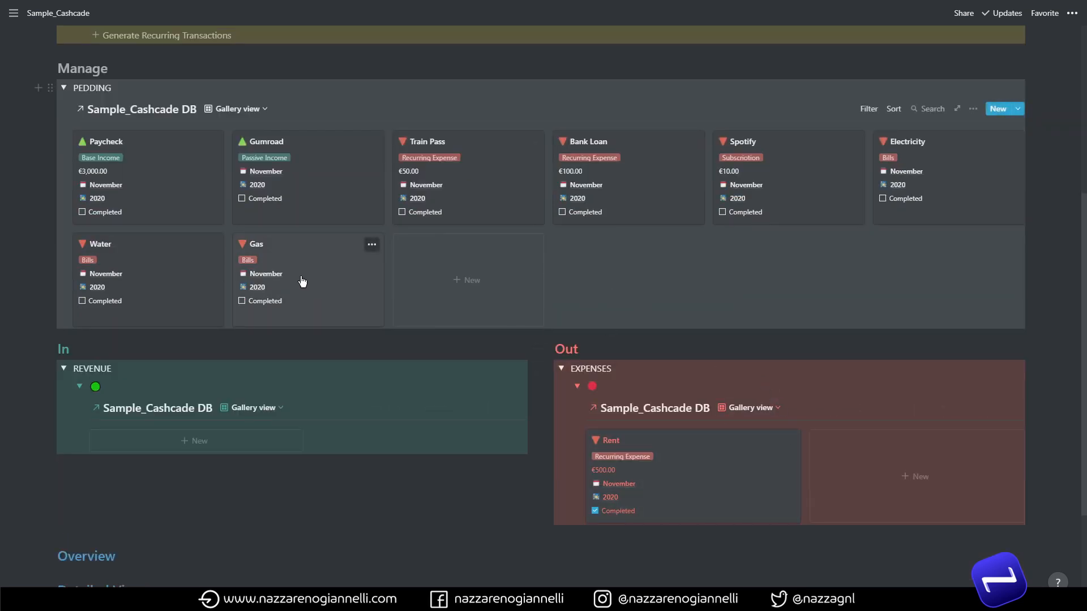
pyautogui.click(242, 199)
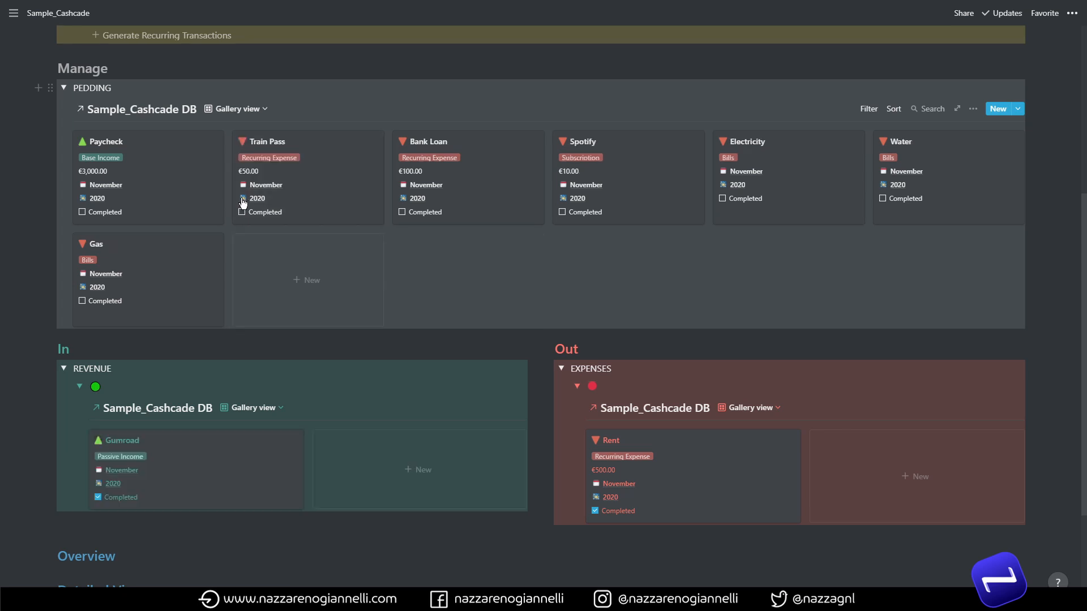
pyautogui.click(82, 213)
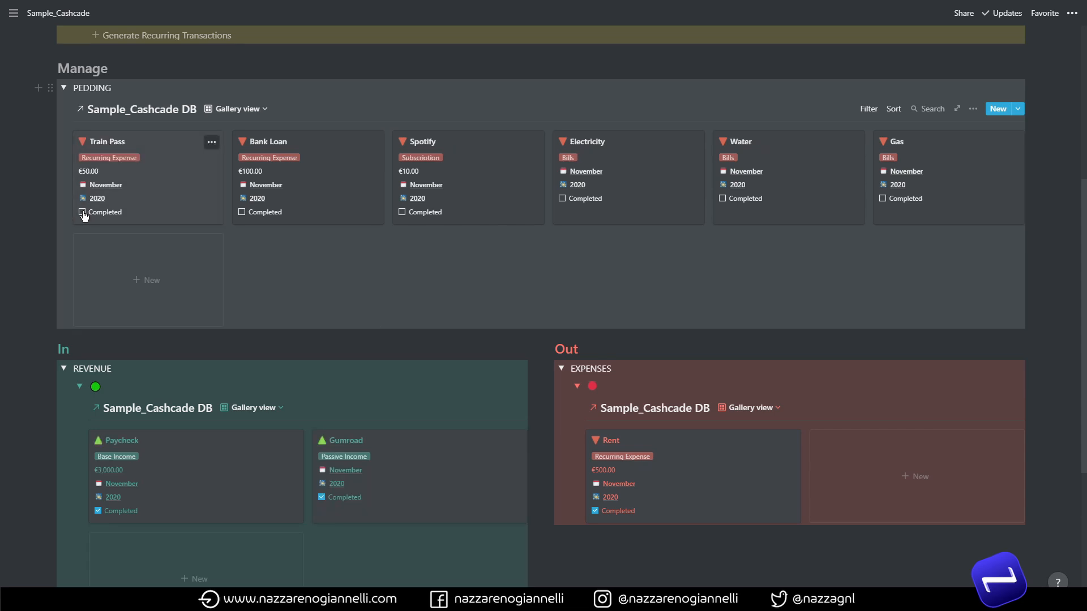
pyautogui.click(402, 212)
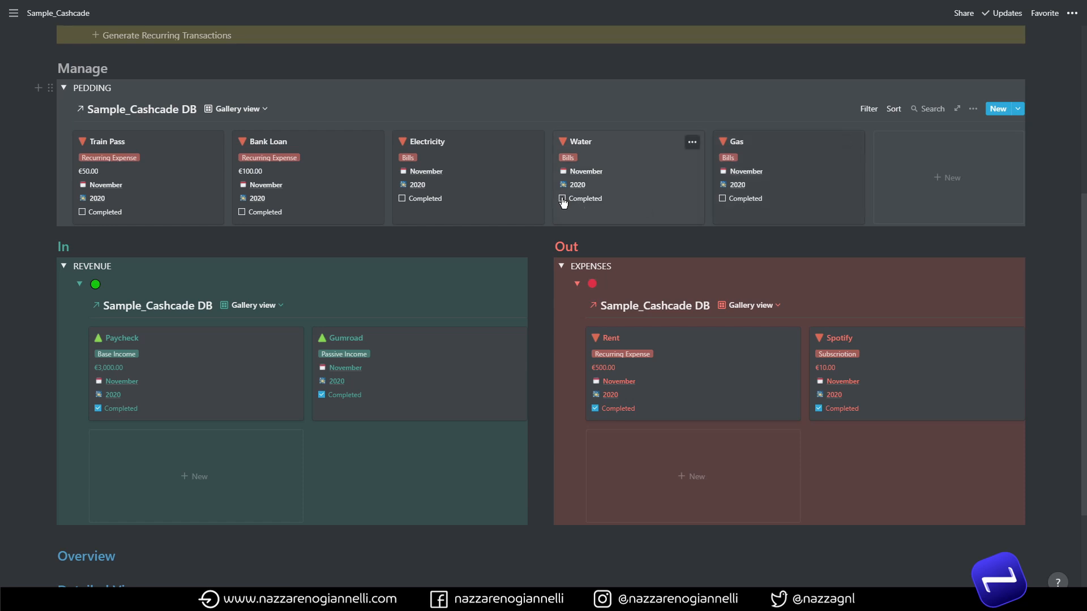
pyautogui.click(562, 199)
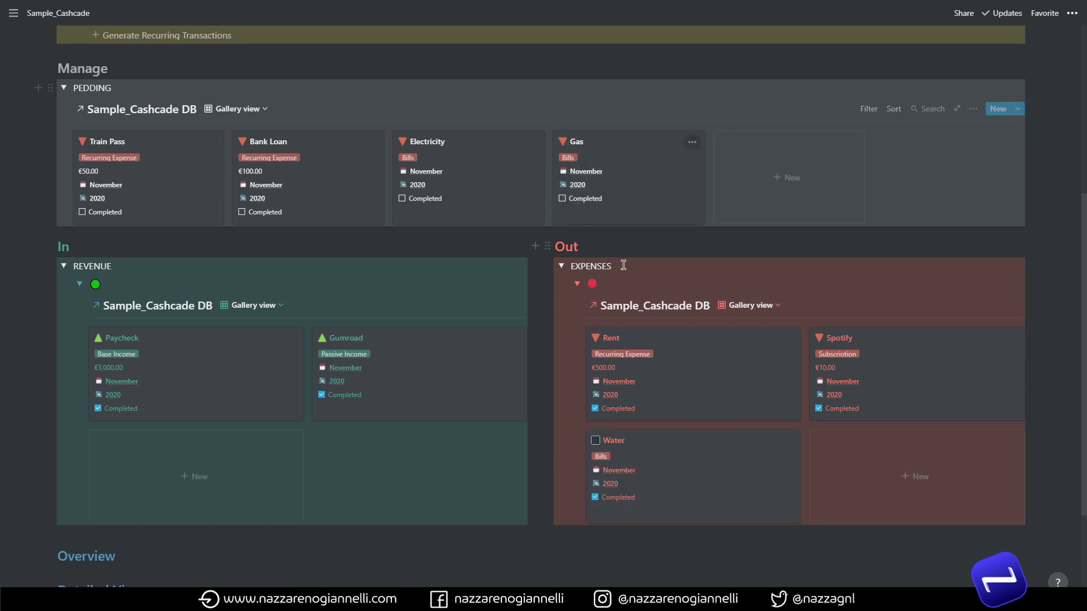
pyautogui.scroll(1, 485, 435)
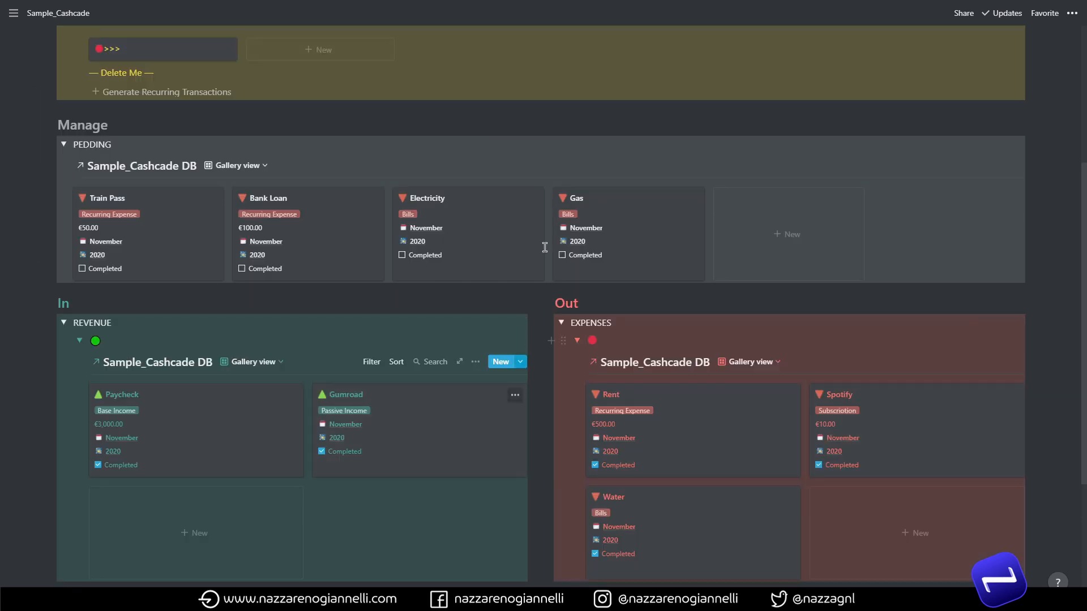
pyautogui.scroll(-2, 484, 407)
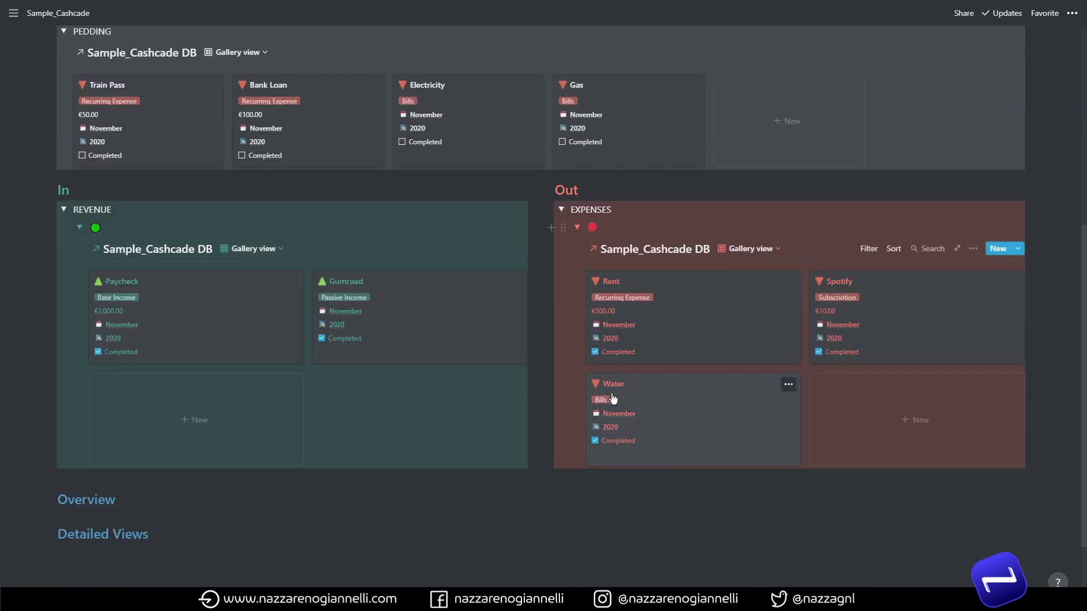
pyautogui.scroll(1, 614, 396)
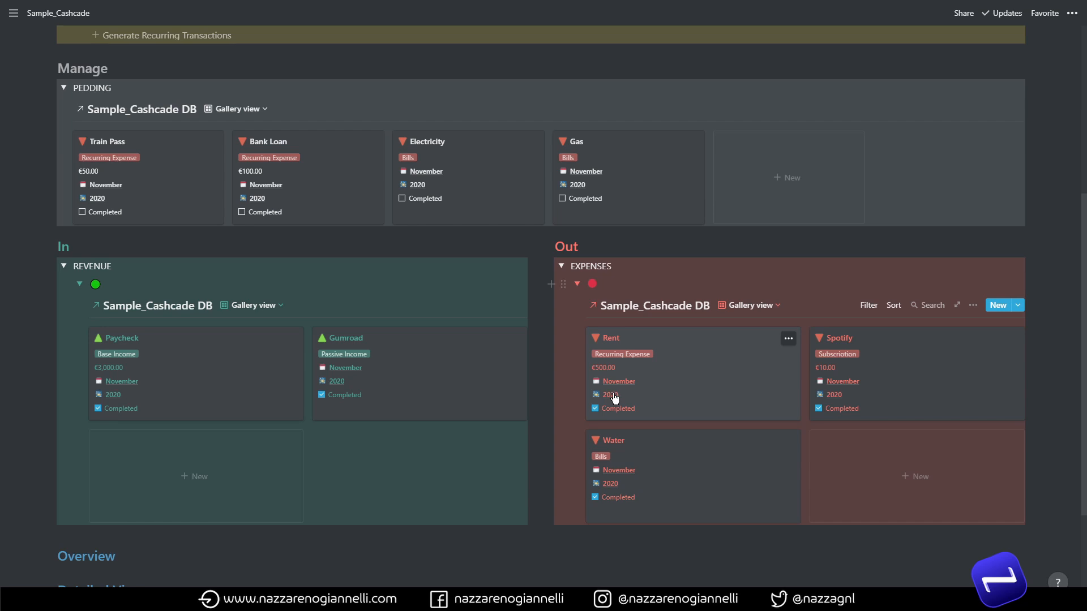
pyautogui.scroll(4, 638, 391)
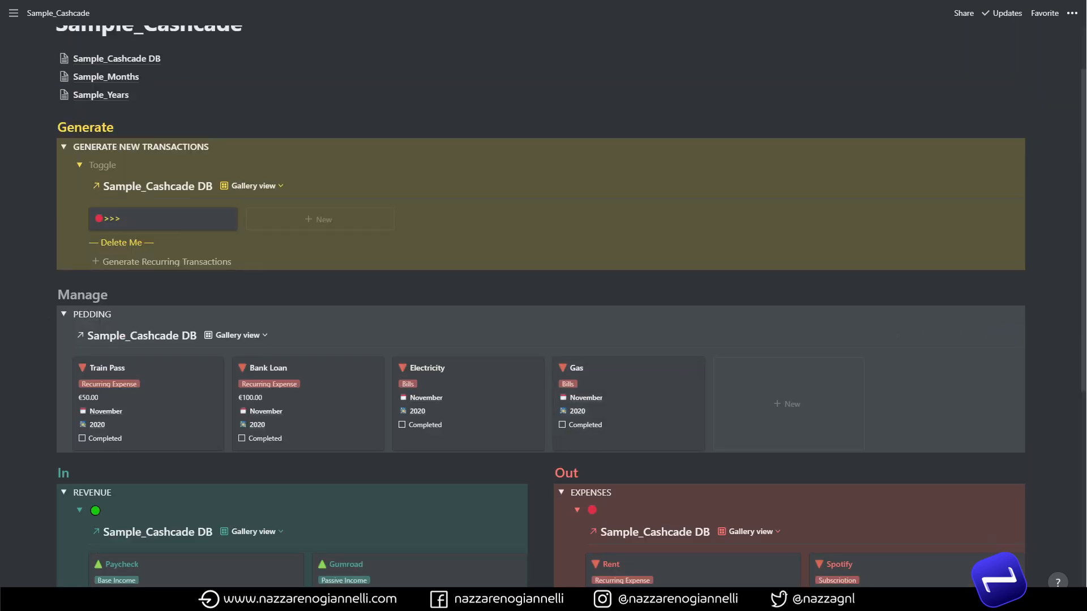
pyautogui.scroll(-4, 994, 381)
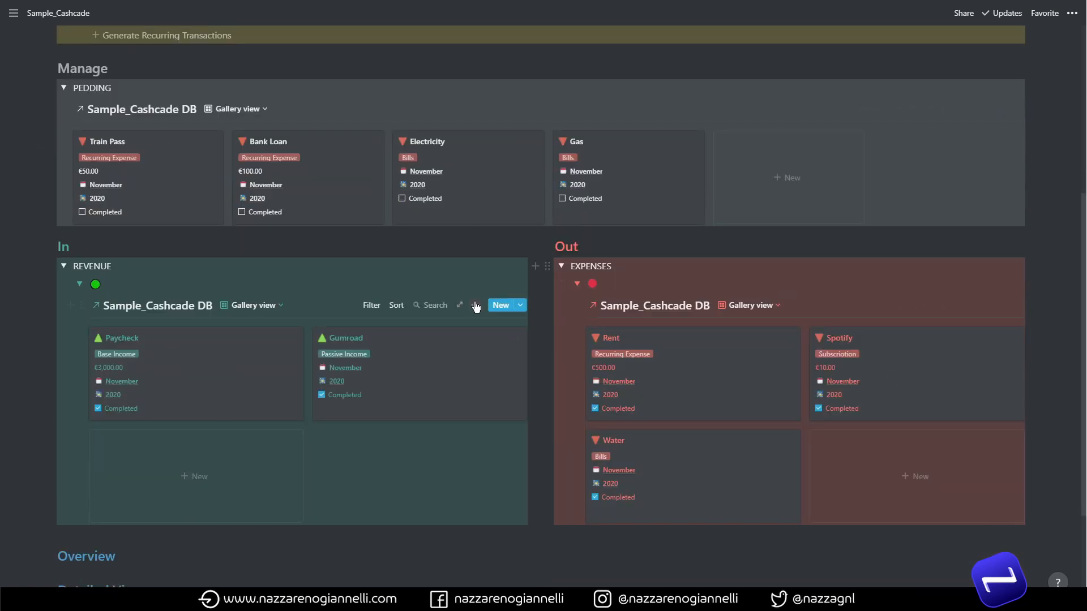
# Set the card size of the REVENUE gallery to Small.
pyautogui.click(473, 305)
pyautogui.click(501, 401)
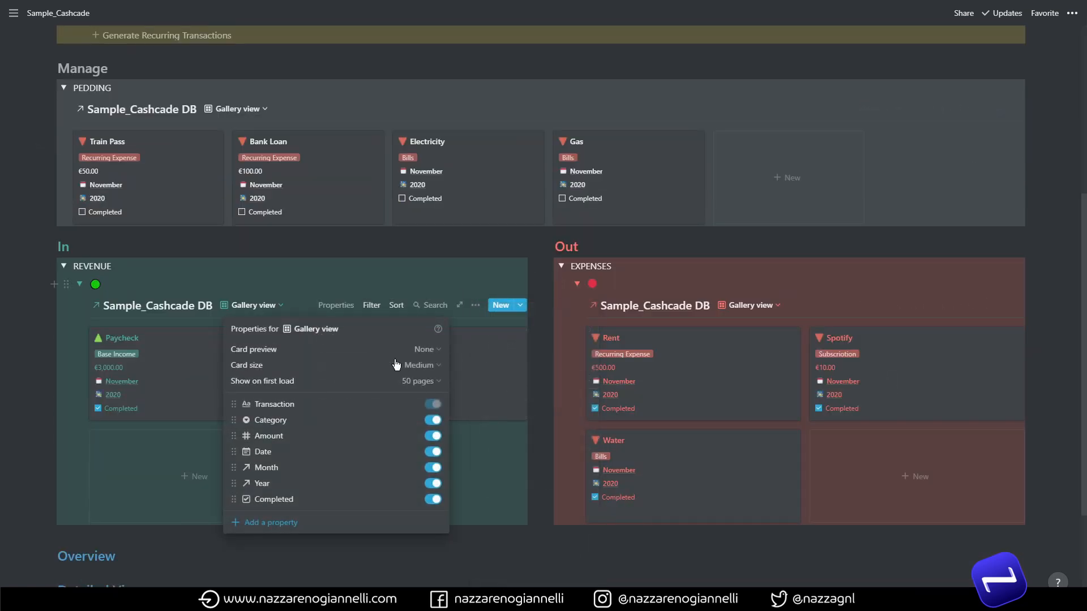
pyautogui.click(409, 368)
pyautogui.click(371, 382)
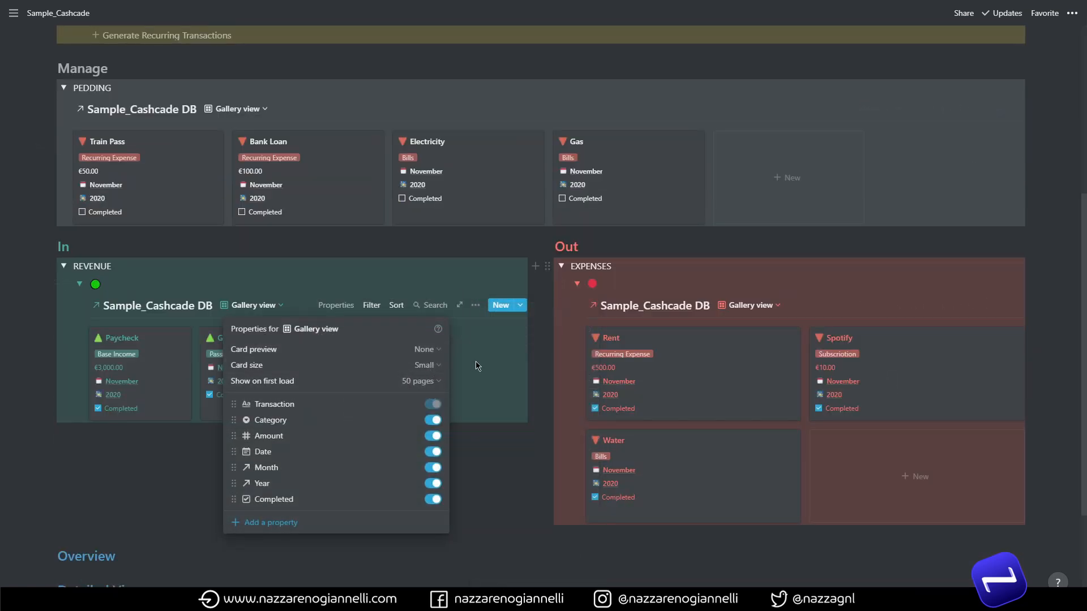
pyautogui.click(573, 363)
# Set the card size of the EXPENSES gallery to Small.
pyautogui.click(972, 306)
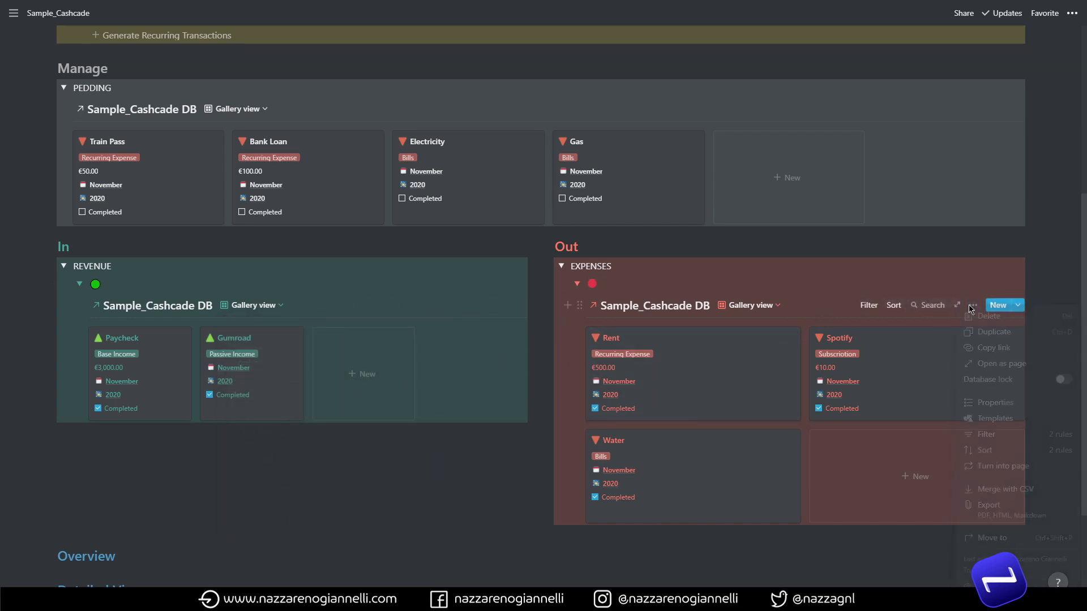
pyautogui.click(990, 405)
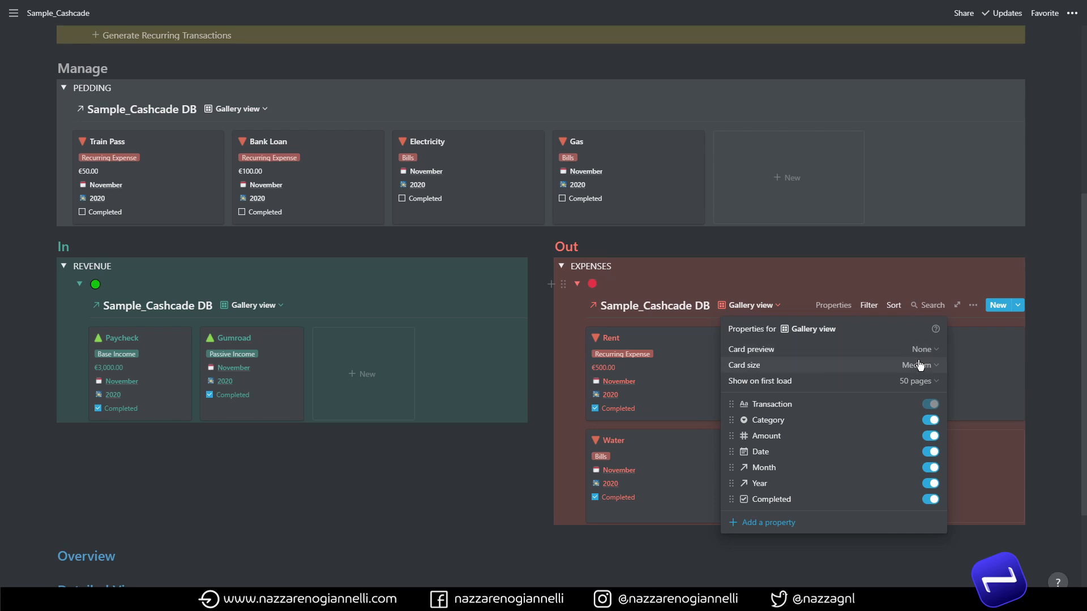
pyautogui.click(920, 365)
pyautogui.click(853, 381)
pyautogui.click(562, 381)
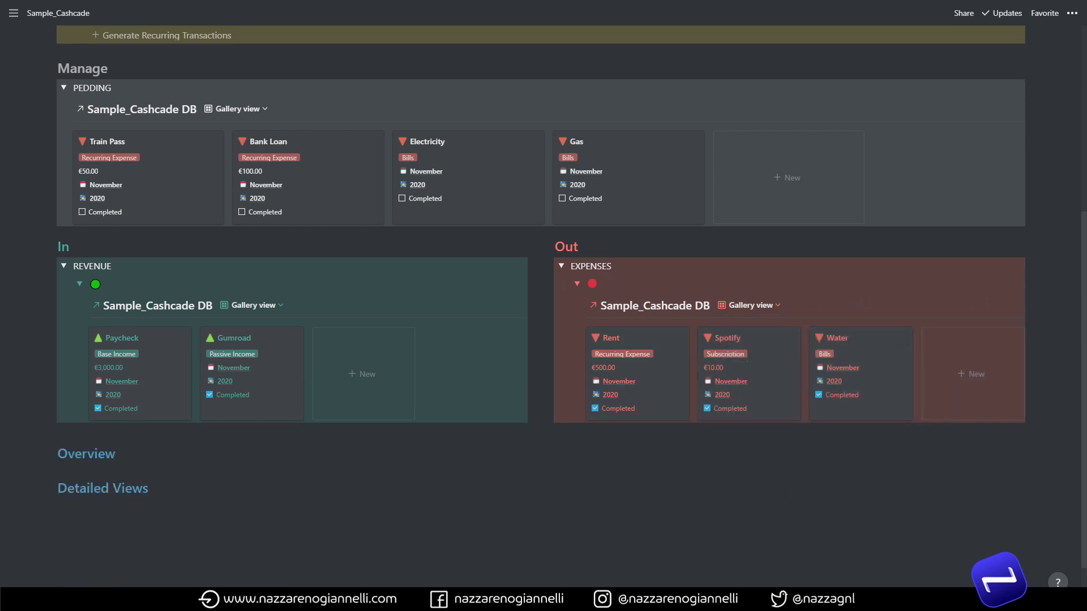
# Set the card size of the PEDDING gallery to Small.
pyautogui.scroll(4, 867, 370)
pyautogui.click(972, 335)
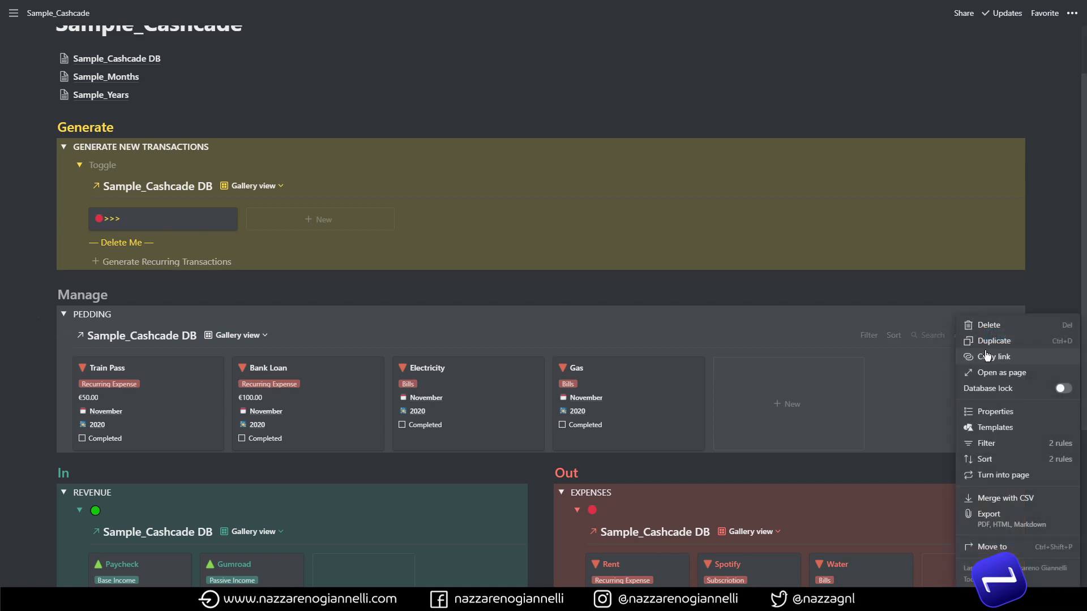
pyautogui.click(964, 410)
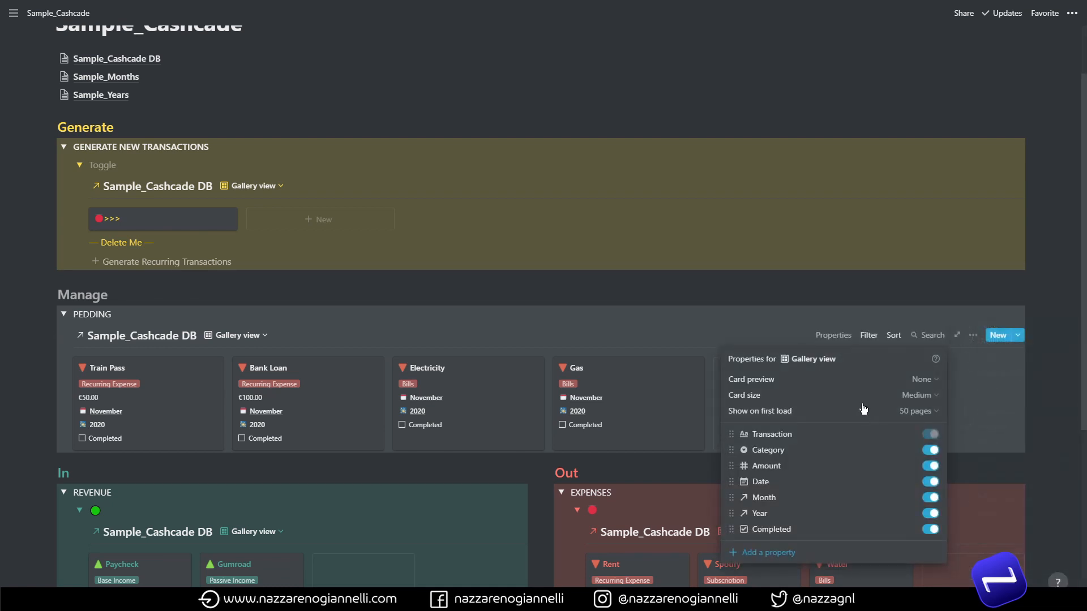
pyautogui.click(918, 399)
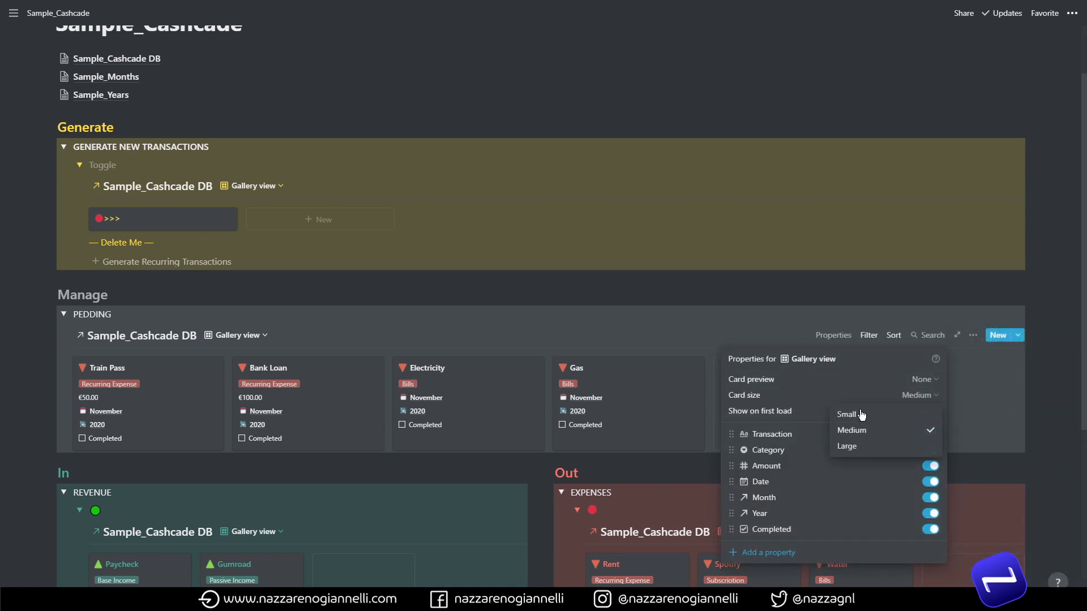
pyautogui.click(851, 415)
pyautogui.click(672, 387)
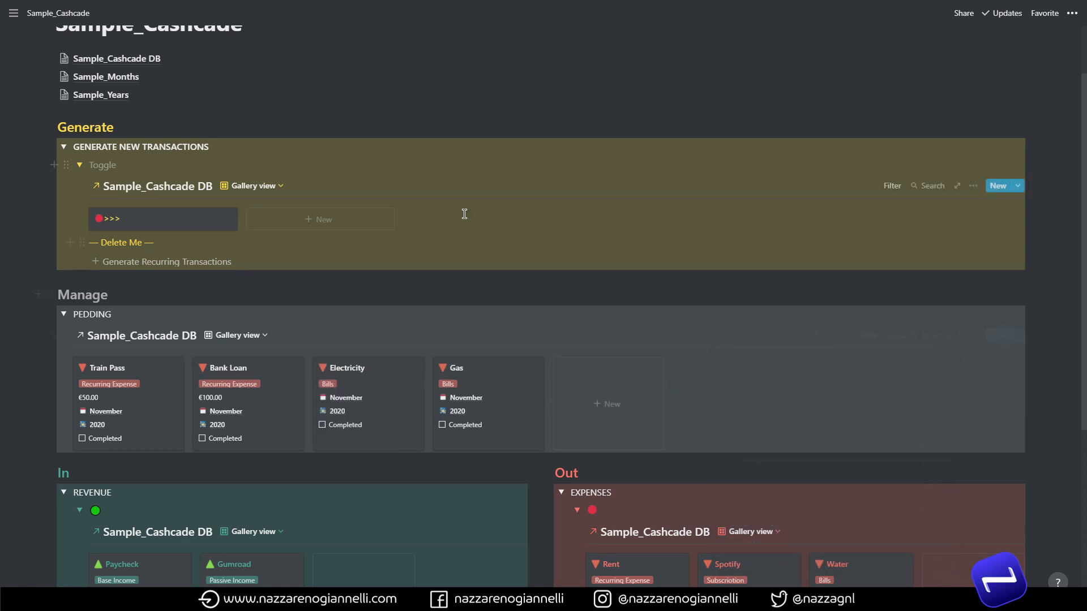
# Set the card size of the gallery under GENERATE NEW TRANSACTIONS to Small.
pyautogui.click(973, 186)
pyautogui.click(987, 291)
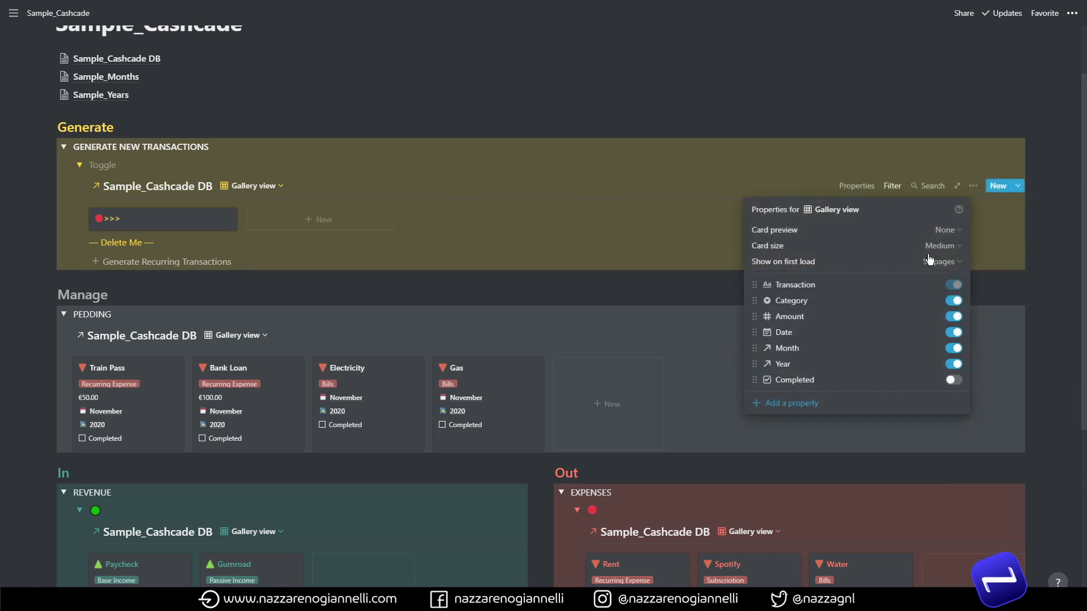
pyautogui.click(938, 246)
pyautogui.click(876, 266)
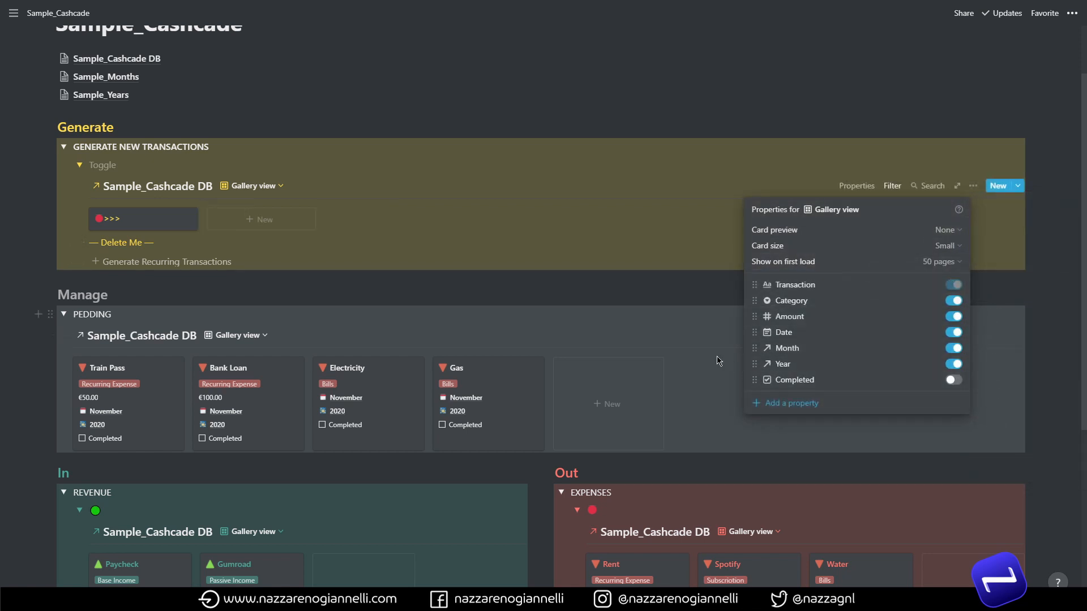
pyautogui.click(695, 361)
# Move the gallery in the Generate section below the Generate Recurring Transactions button and delete the "— Delete Me —" line.
pyautogui.scroll(-1, 702, 300)
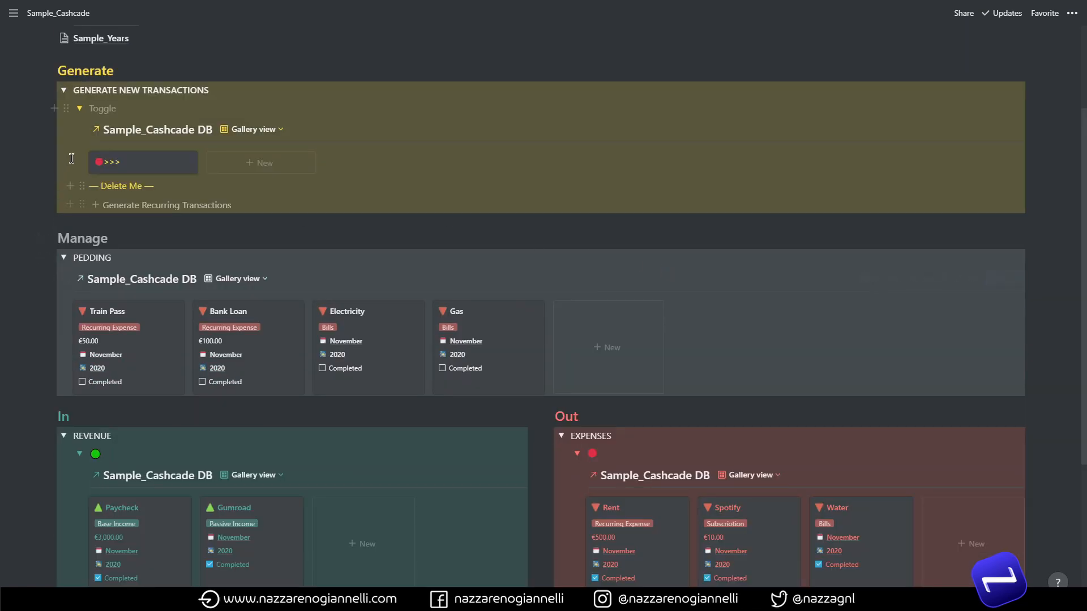
pyautogui.moveTo(82, 132); pyautogui.dragTo(107, 209)
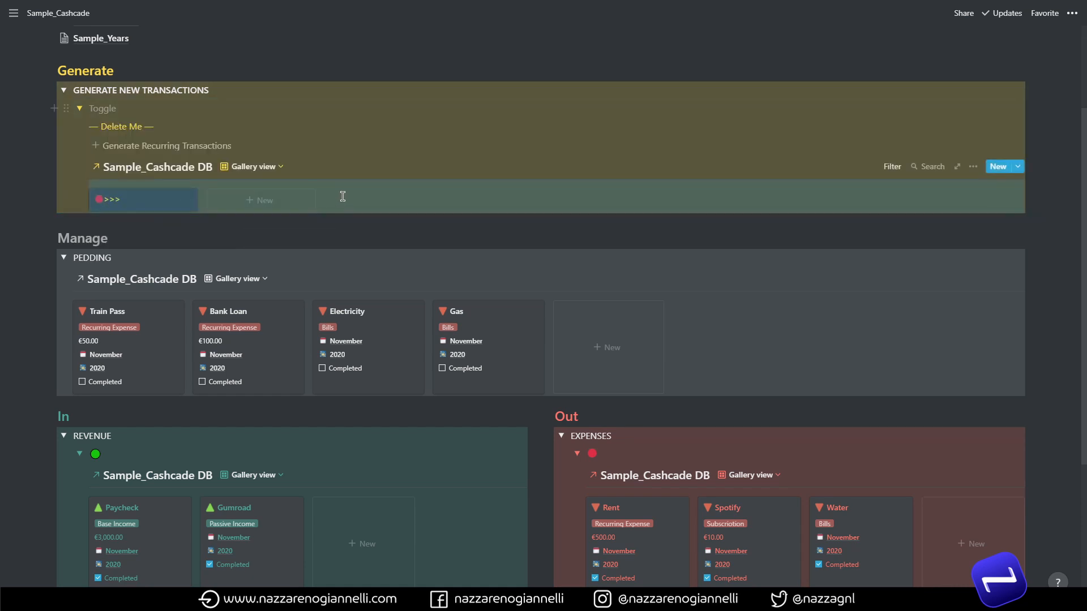
pyautogui.click(82, 126)
pyautogui.click(154, 62)
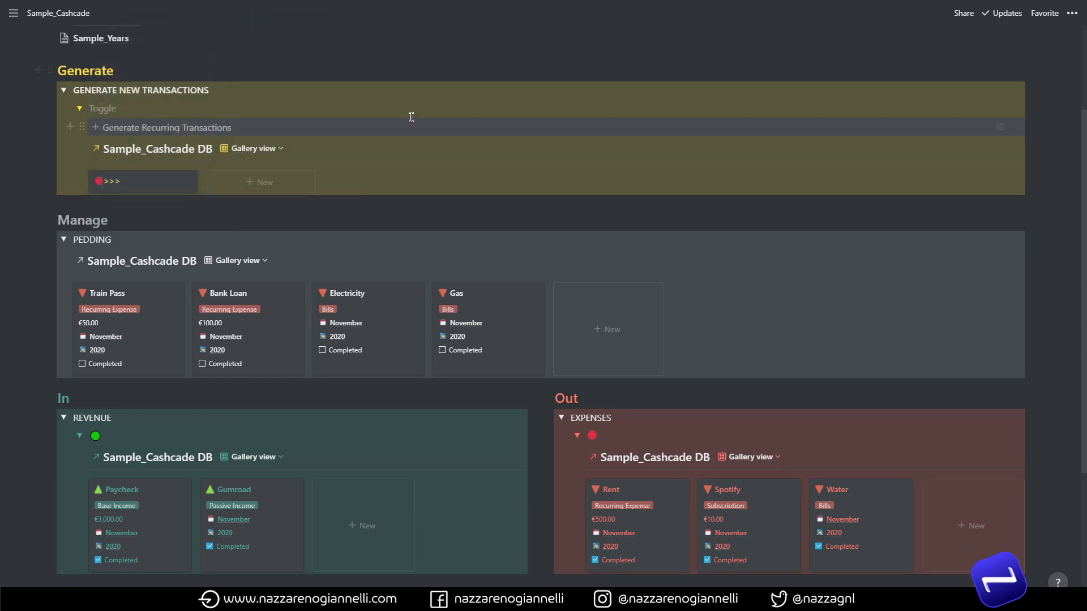
# Set the pending Electricity transaction's date to Nov 30, 2020 with a reminder on the day of the event.
pyautogui.scroll(3, 481, 163)
pyautogui.scroll(-4, 355, 337)
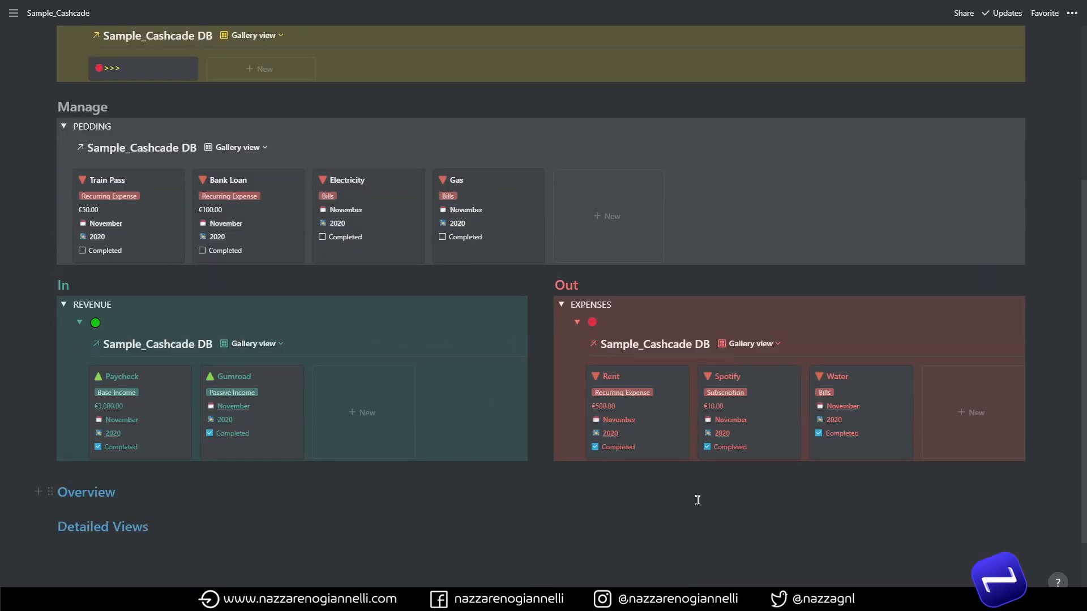
pyautogui.scroll(1, 1005, 492)
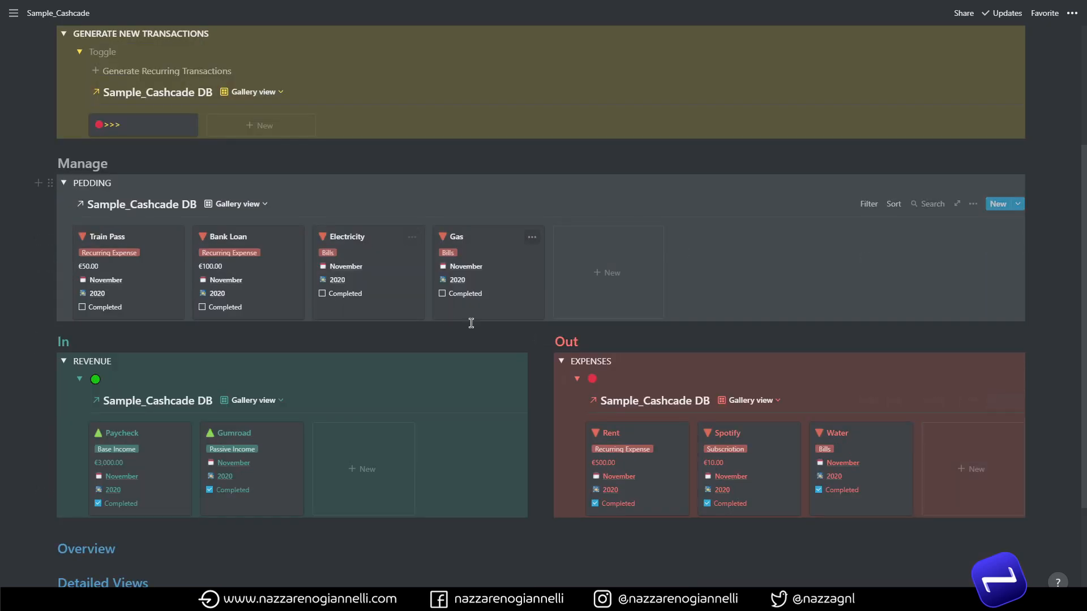
pyautogui.click(400, 296)
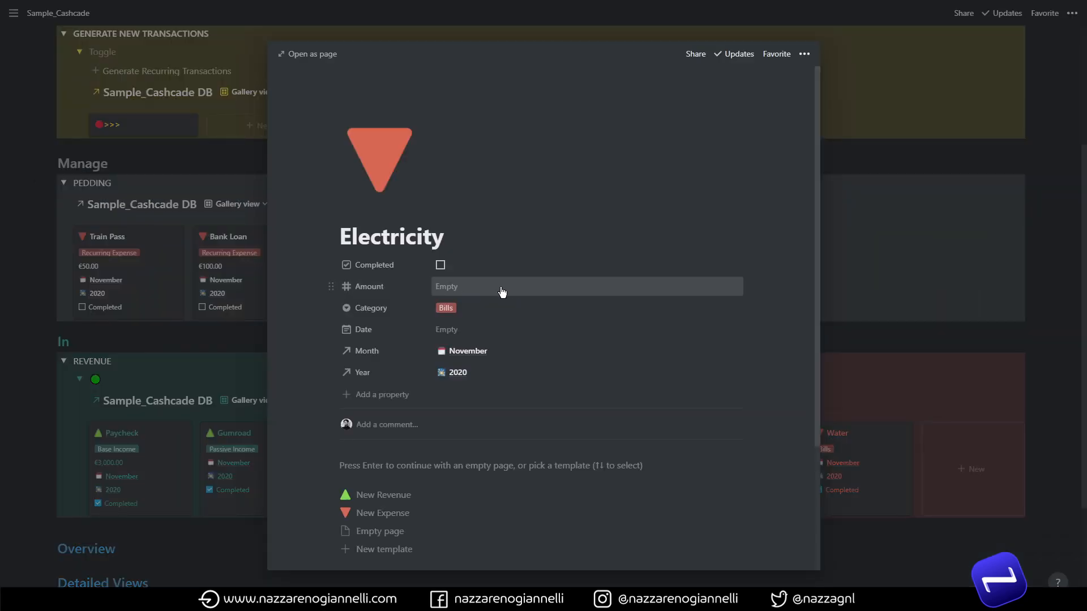
pyautogui.click(448, 329)
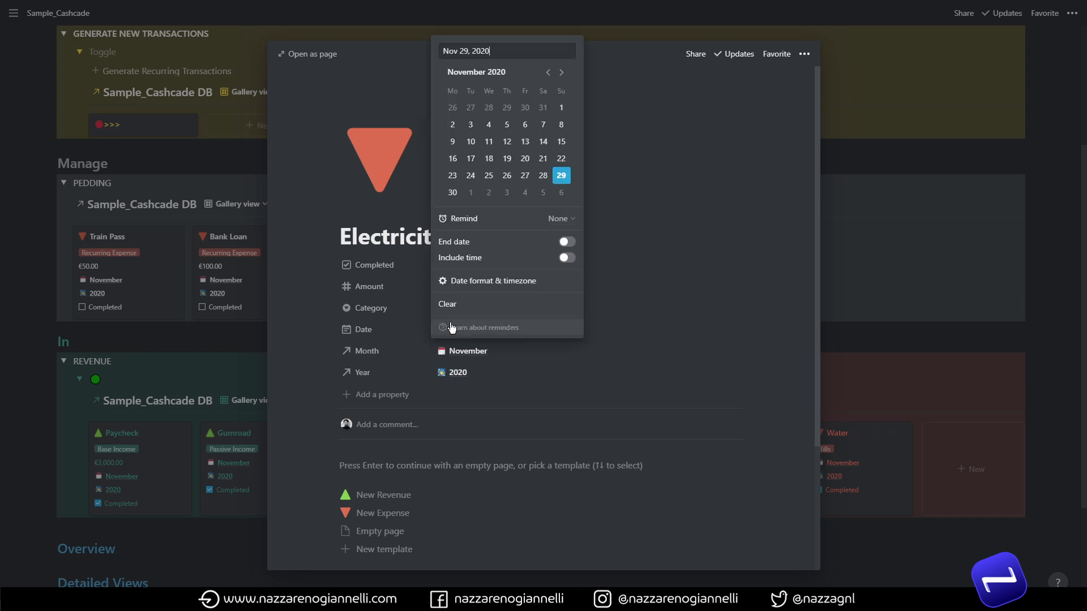
pyautogui.click(453, 193)
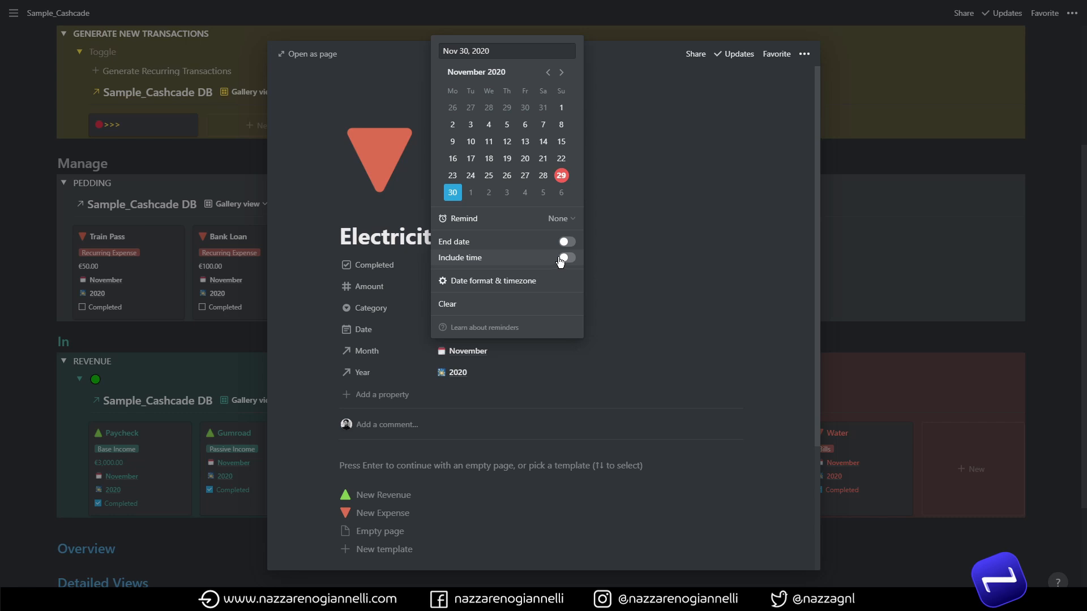
pyautogui.click(558, 221)
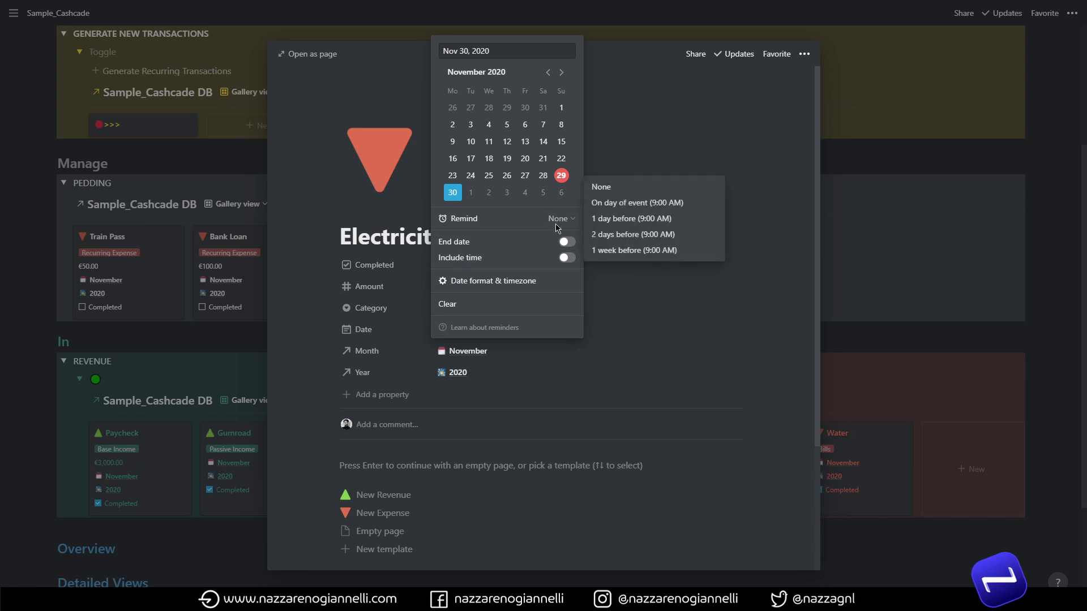
pyautogui.click(623, 204)
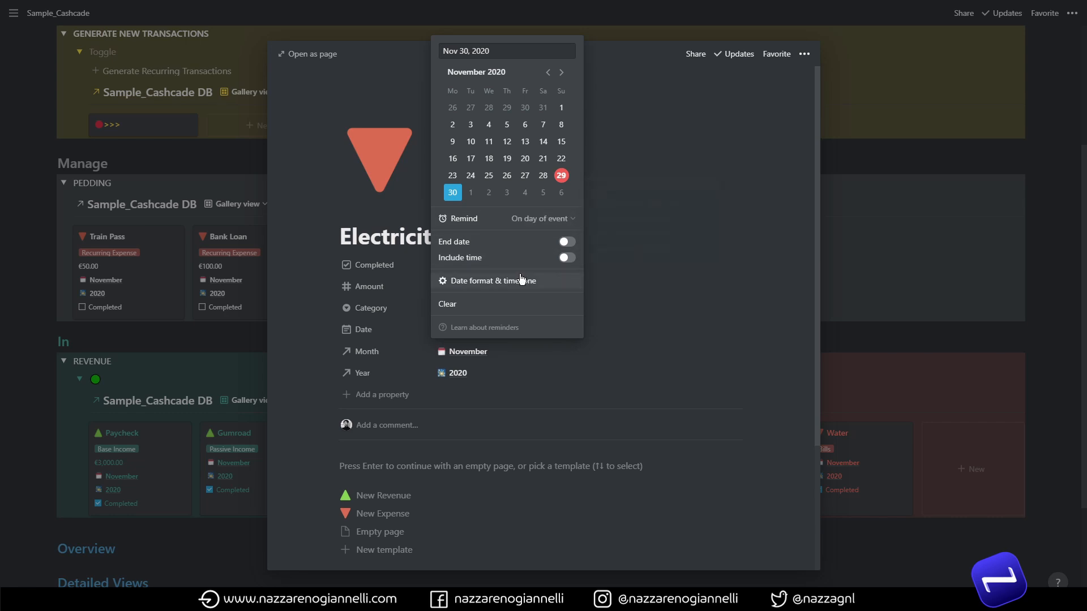
pyautogui.press('Escape')
pyautogui.press('Escape')
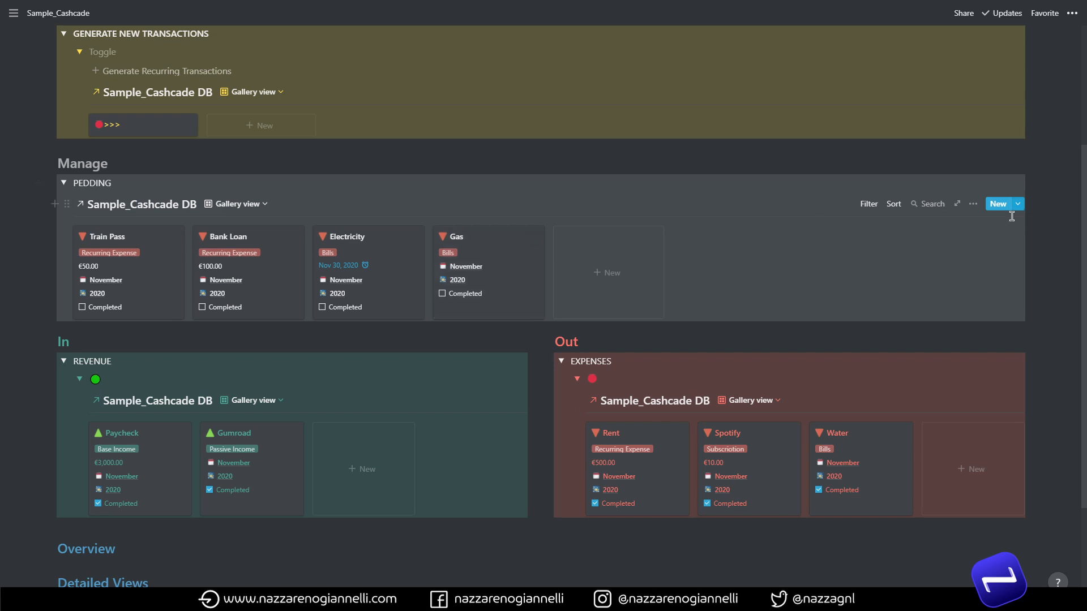
# Create a transaction from the New Revenue template named Gumroad, with an amount of €30 and the Passive Income category.
pyautogui.scroll(1, 947, 285)
pyautogui.scroll(1, 947, 285)
pyautogui.scroll(-3, 947, 285)
pyautogui.click(1018, 204)
pyautogui.click(931, 247)
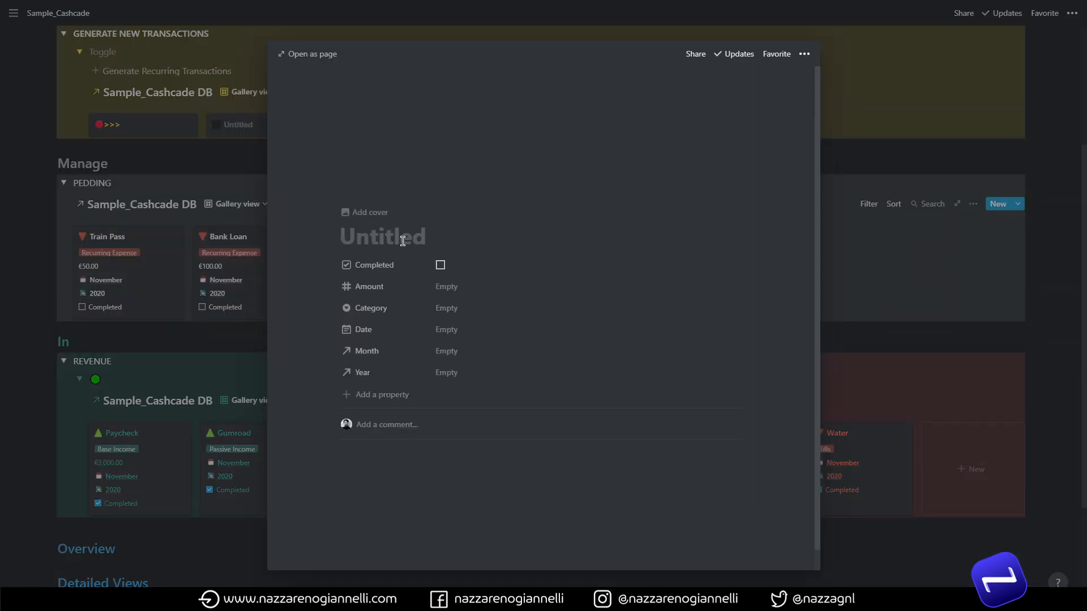
pyautogui.write('Gumroad')
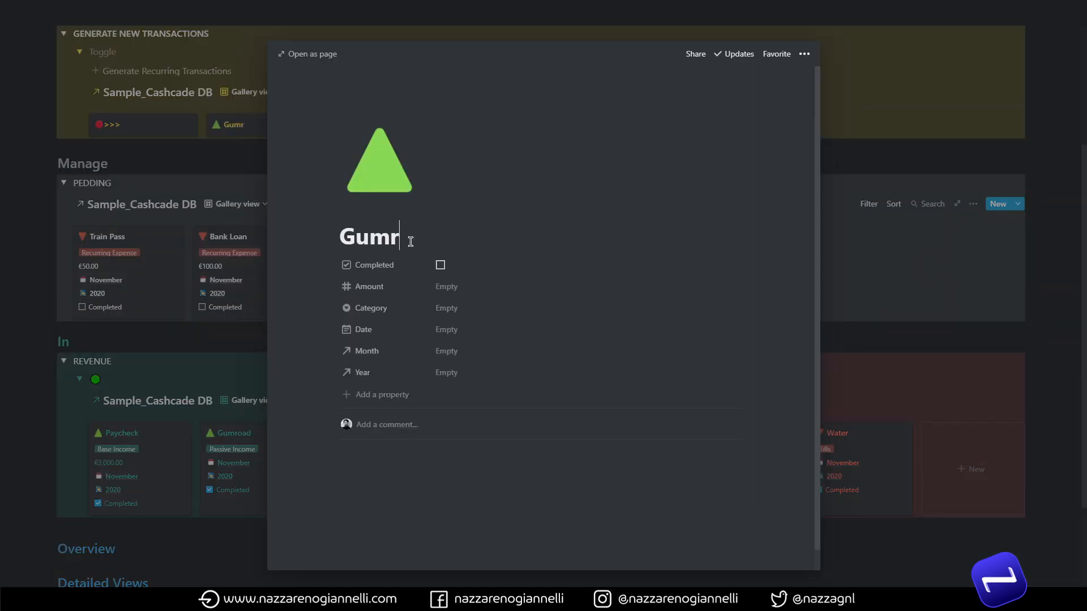
pyautogui.click(450, 290)
pyautogui.write('30')
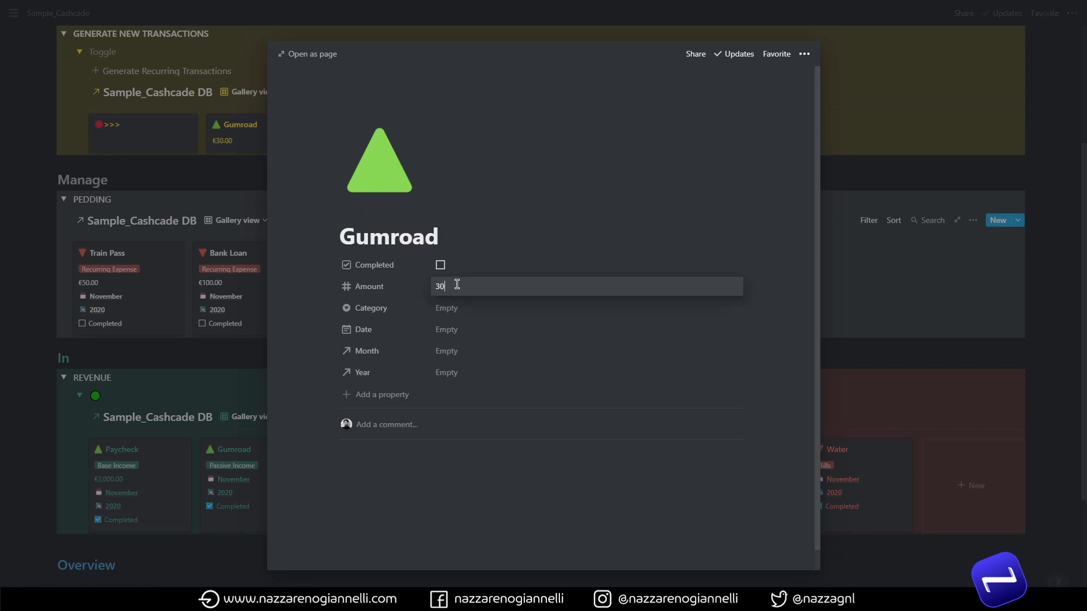
pyautogui.press('Return')
pyautogui.click(440, 310)
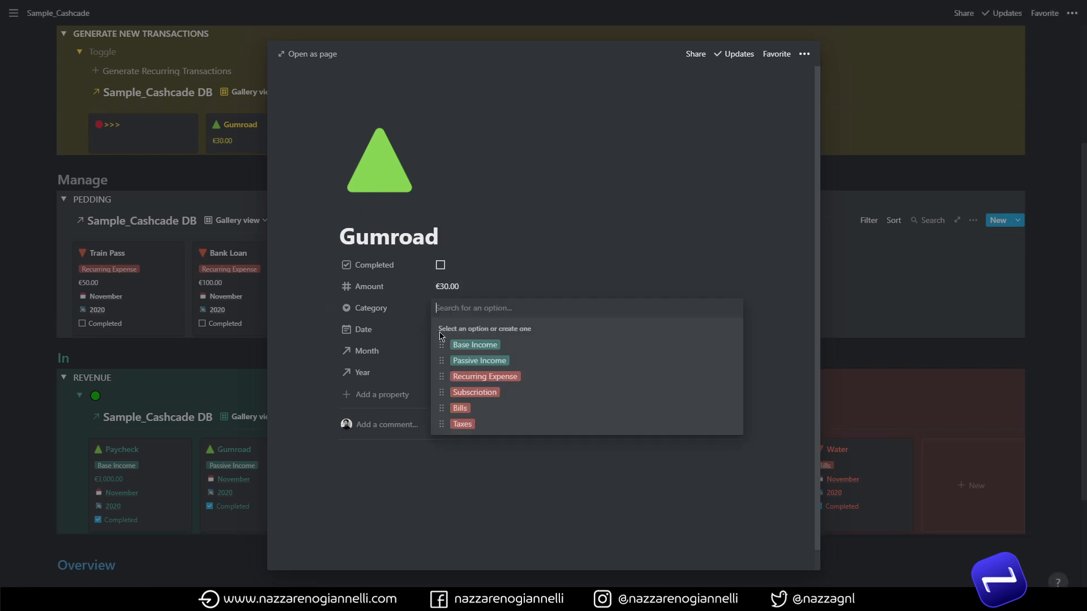
pyautogui.click(469, 363)
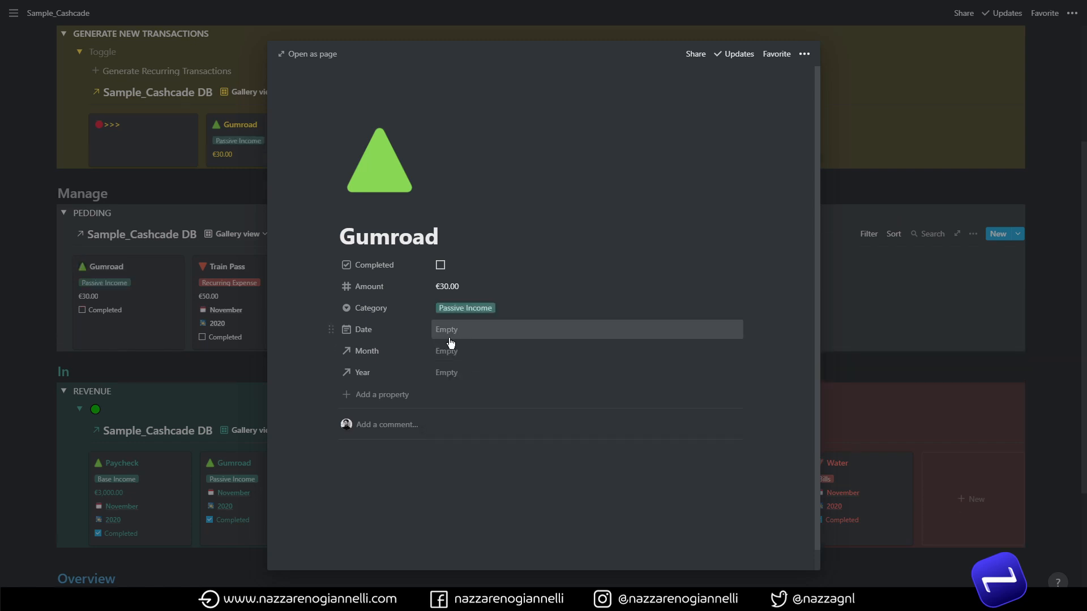
# Link the new Gumroad transaction to the month November and the year 2020, and close its page.
pyautogui.click(445, 356)
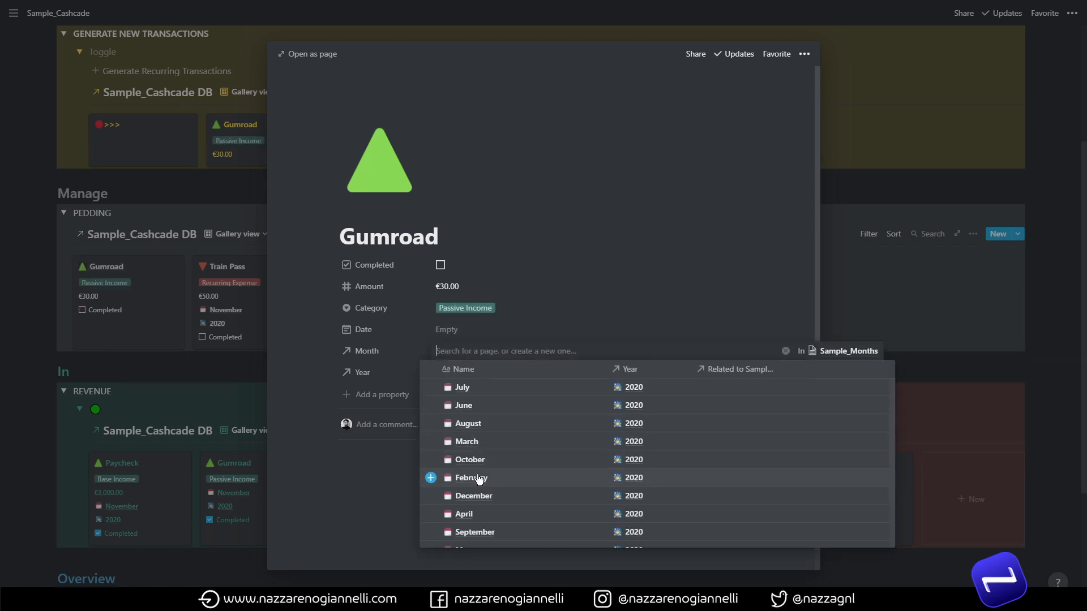
pyautogui.scroll(-3, 470, 481)
pyautogui.click(443, 515)
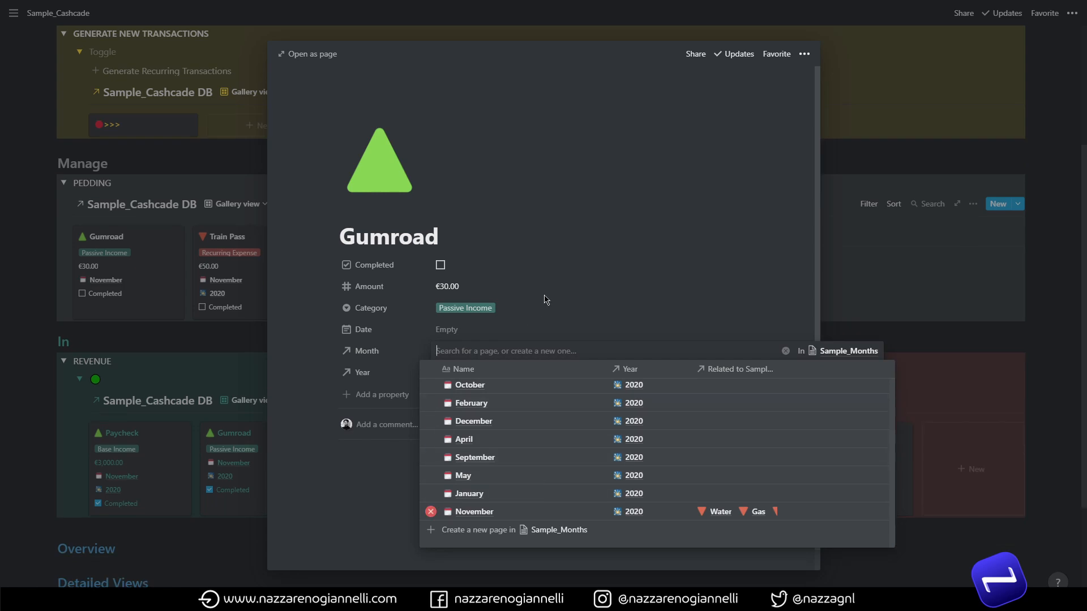
pyautogui.click(546, 300)
pyautogui.click(458, 374)
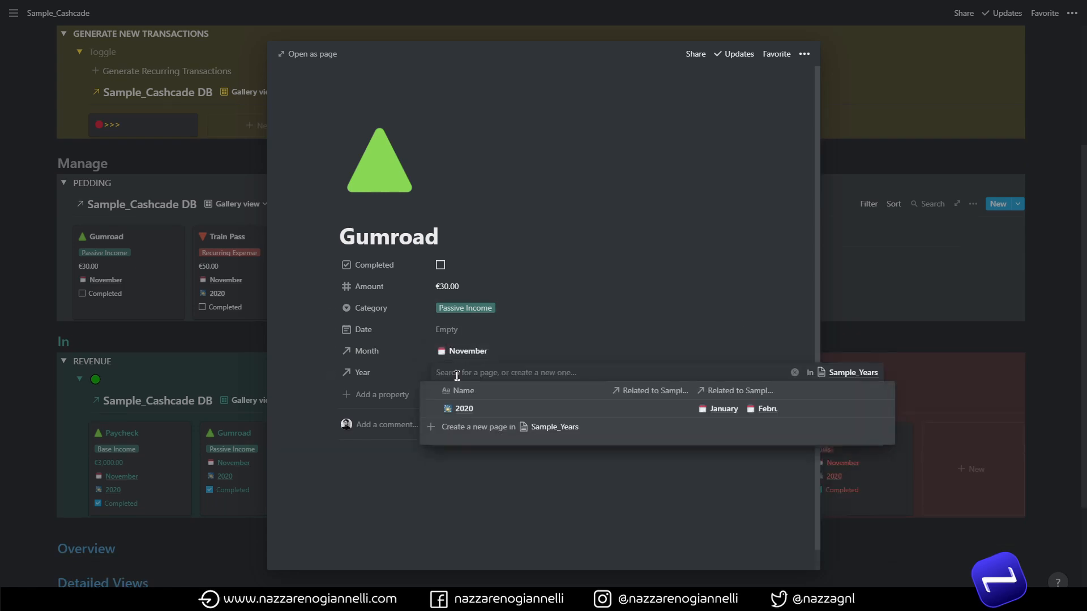
pyautogui.click(431, 409)
pyautogui.click(562, 323)
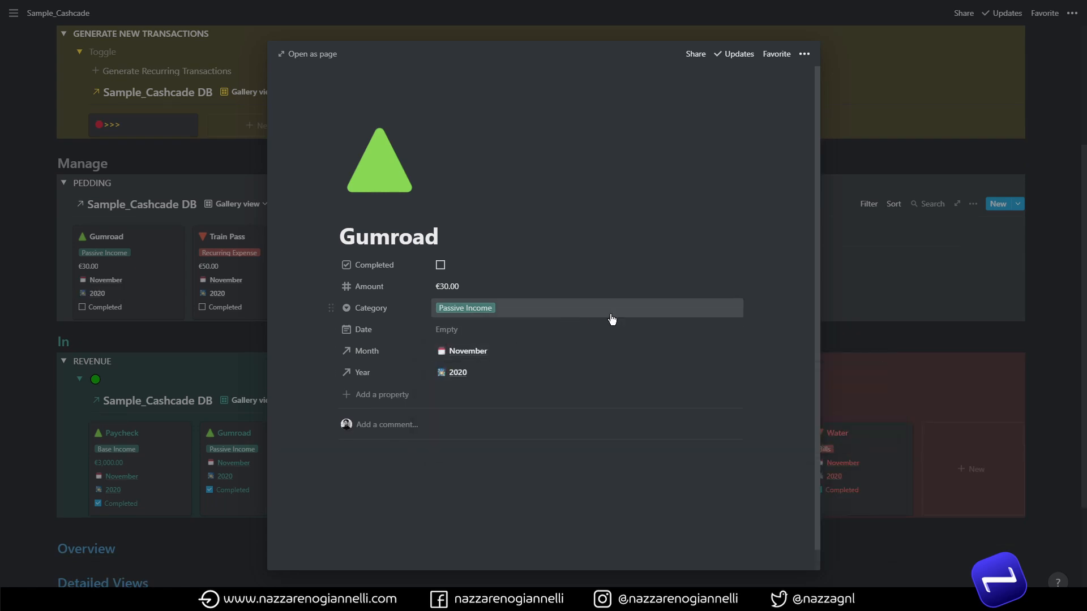
pyautogui.click(862, 343)
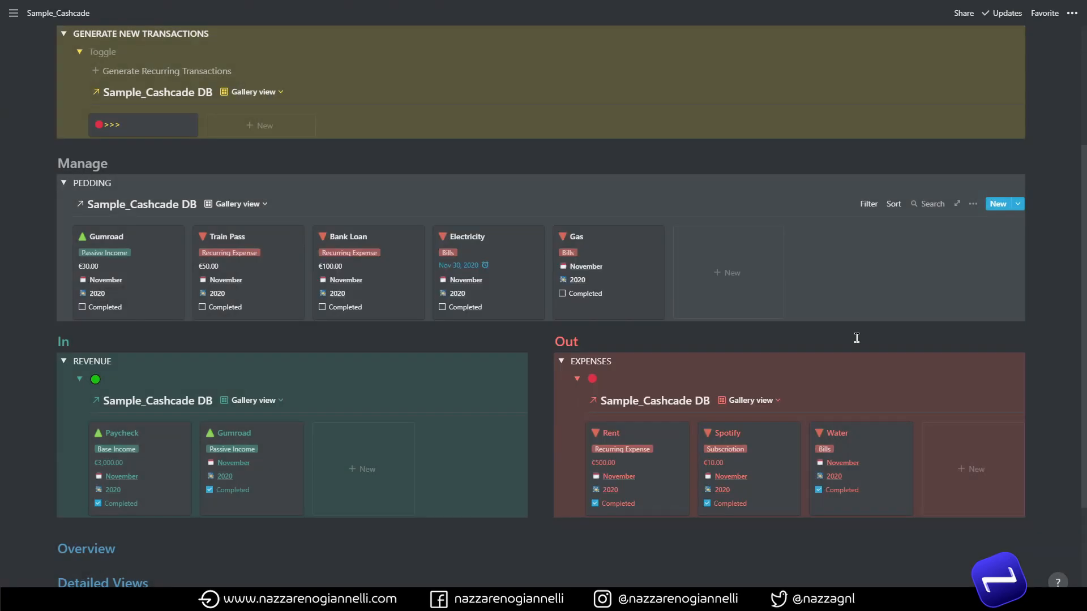
# Mark the pending November Gumroad, Electricity, Bank Loan and Train Pass transactions as completed.
pyautogui.click(82, 307)
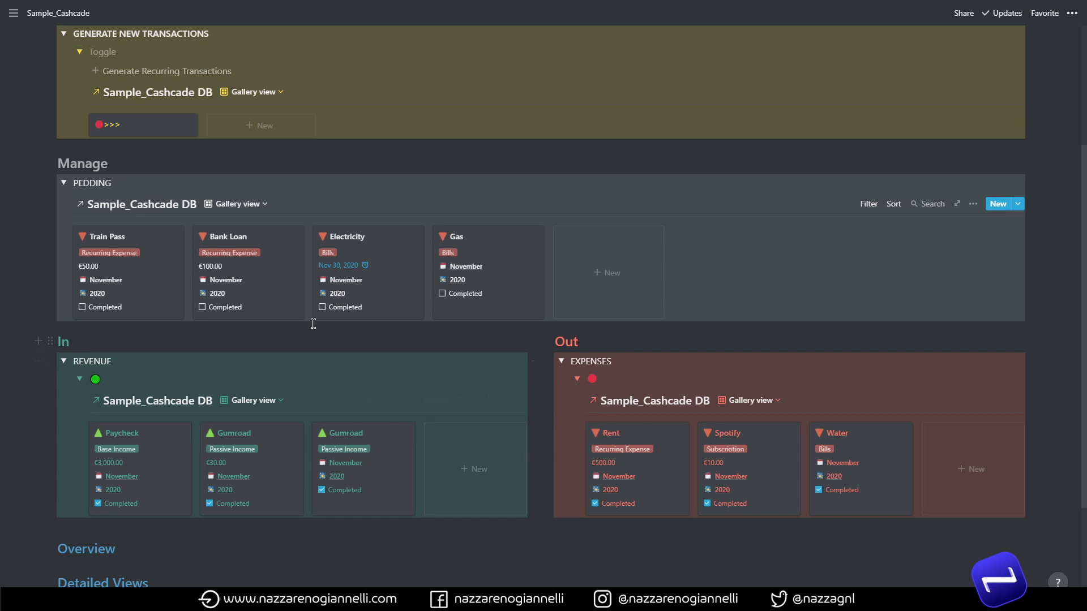
pyautogui.click(322, 307)
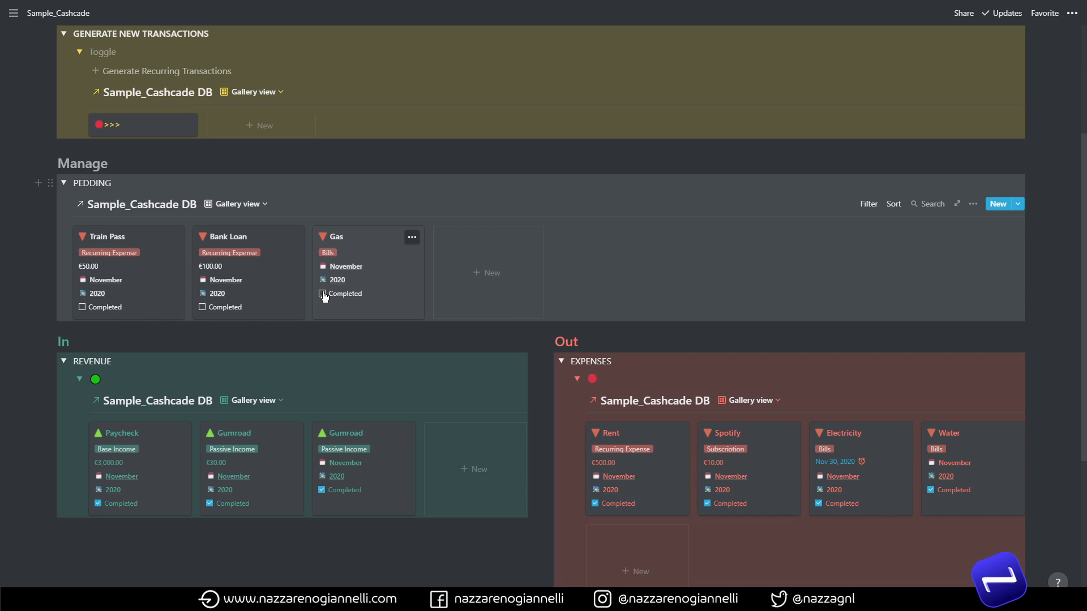
pyautogui.click(202, 308)
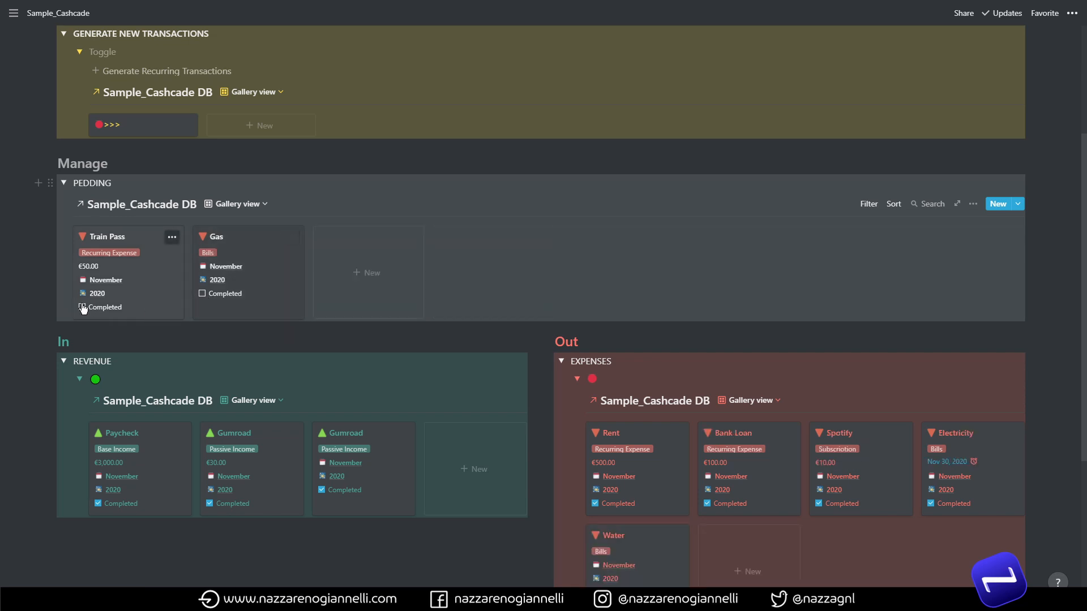
pyautogui.click(82, 307)
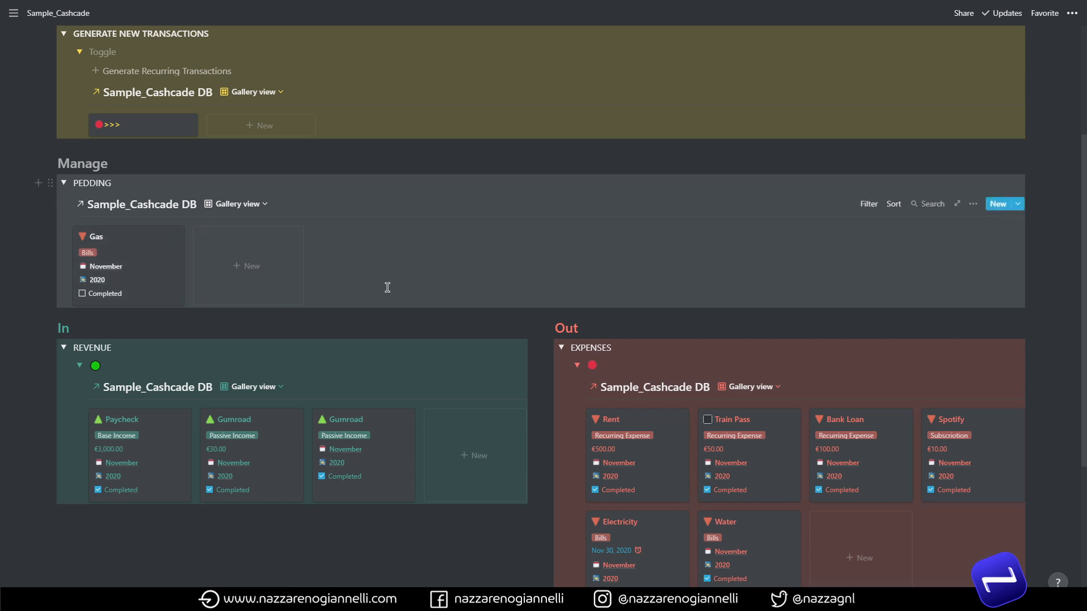
# Generate a new set of recurring transactions and move all nine, Water through Paycheck, into the gallery in the Generate section.
pyautogui.scroll(3, 386, 286)
pyautogui.scroll(-2, 386, 286)
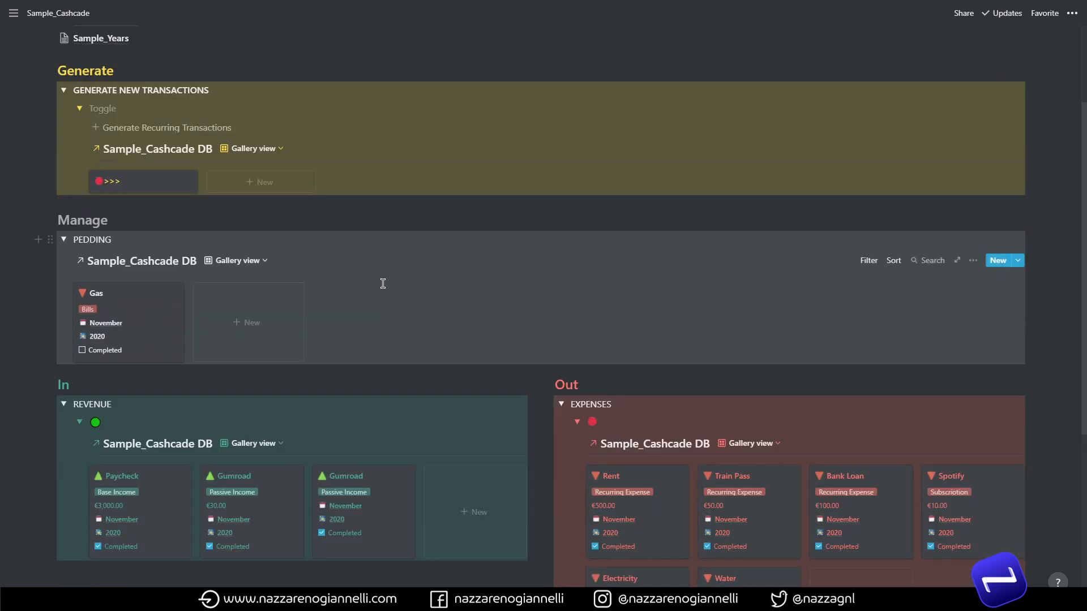
pyautogui.scroll(1, 509, 282)
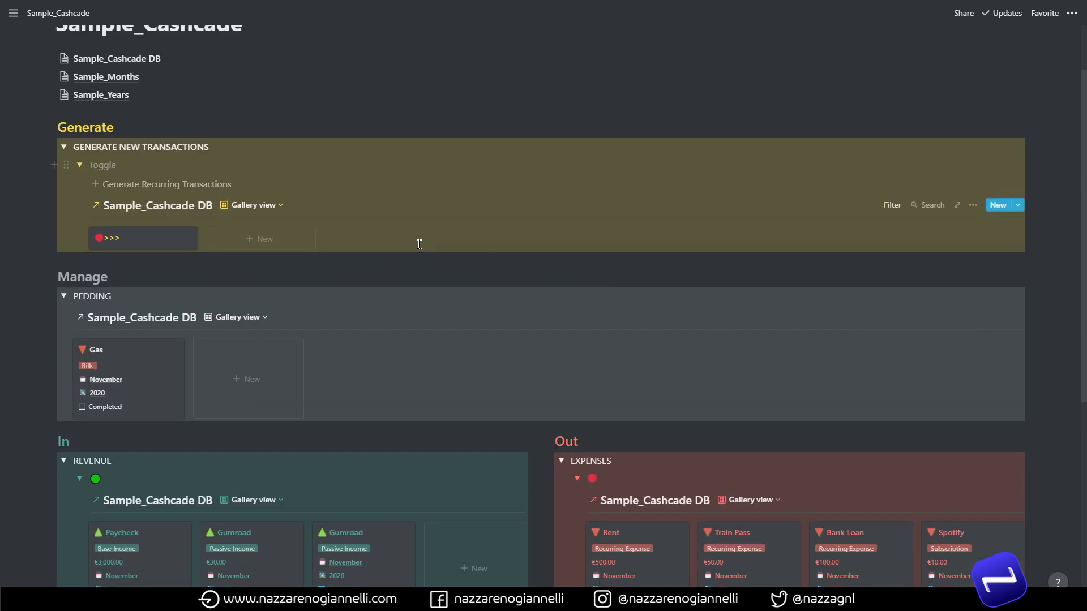
pyautogui.click(141, 188)
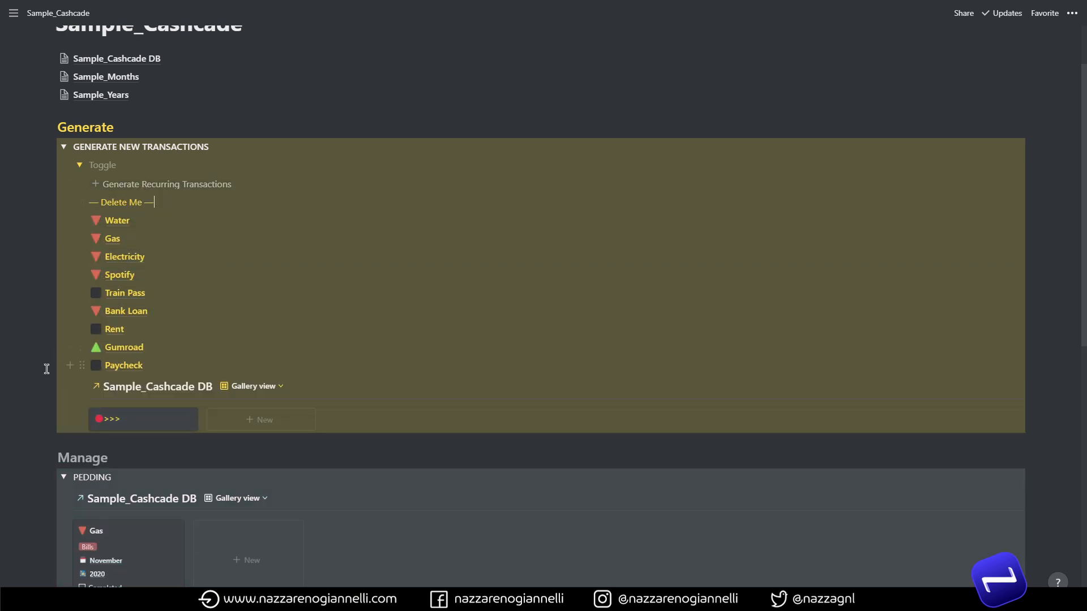
pyautogui.moveTo(39, 364); pyautogui.dragTo(210, 414)
# Link all nine selected new transactions to the month December in one bulk property edit.
pyautogui.scroll(-2, 478, 321)
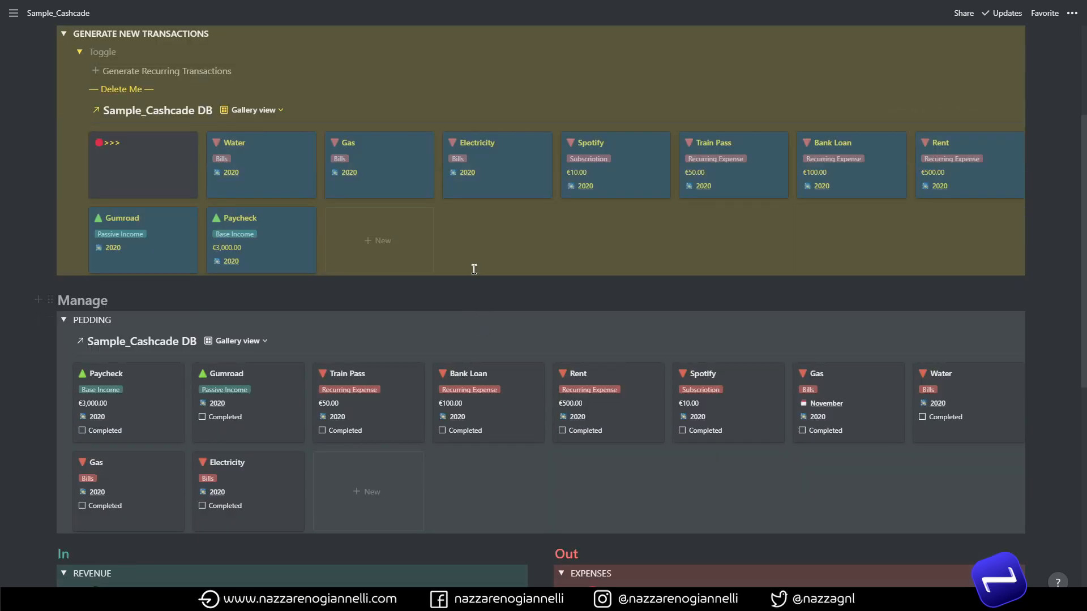
pyautogui.click(421, 143)
pyautogui.moveTo(453, 275)
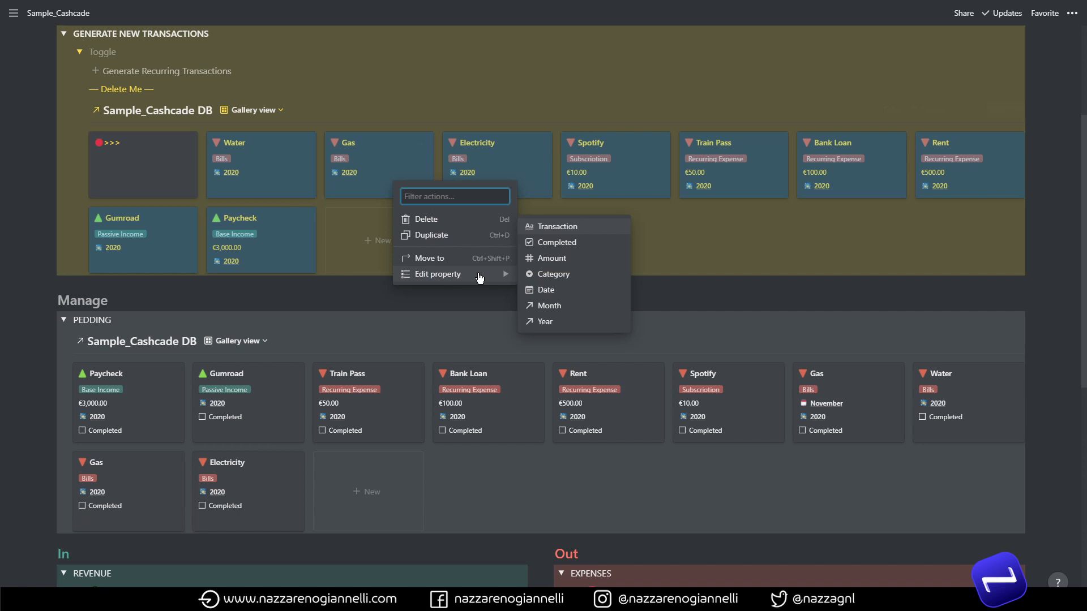
pyautogui.click(549, 306)
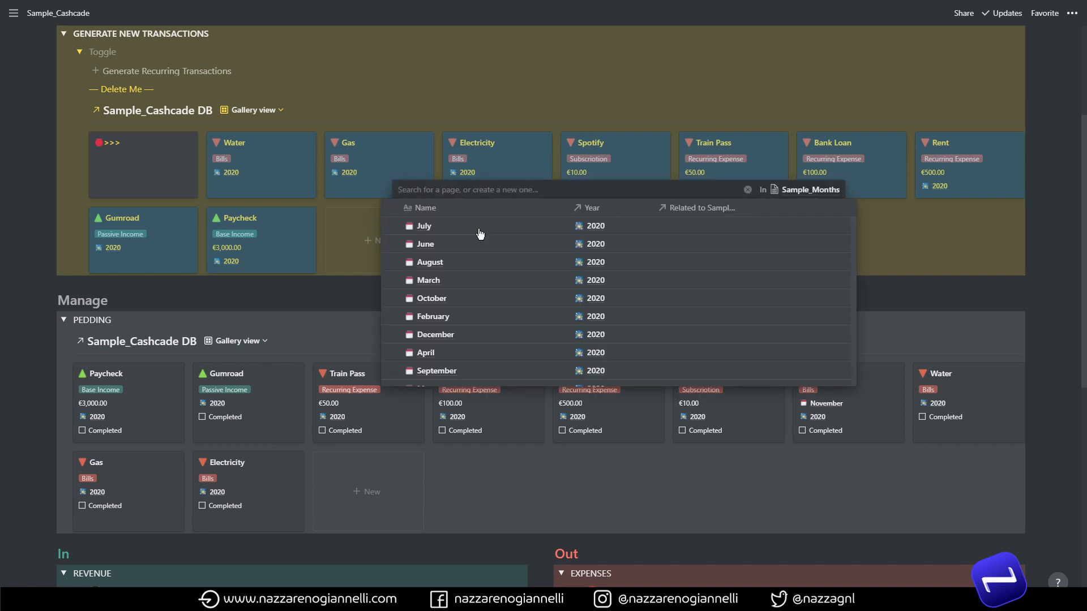
pyautogui.scroll(-3, 453, 328)
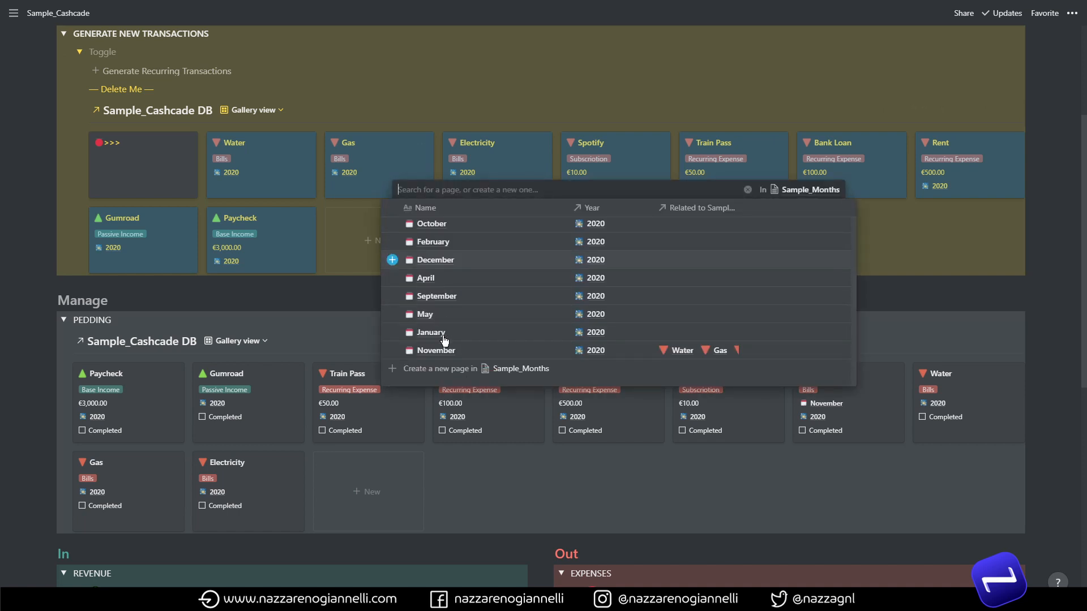
pyautogui.click(392, 260)
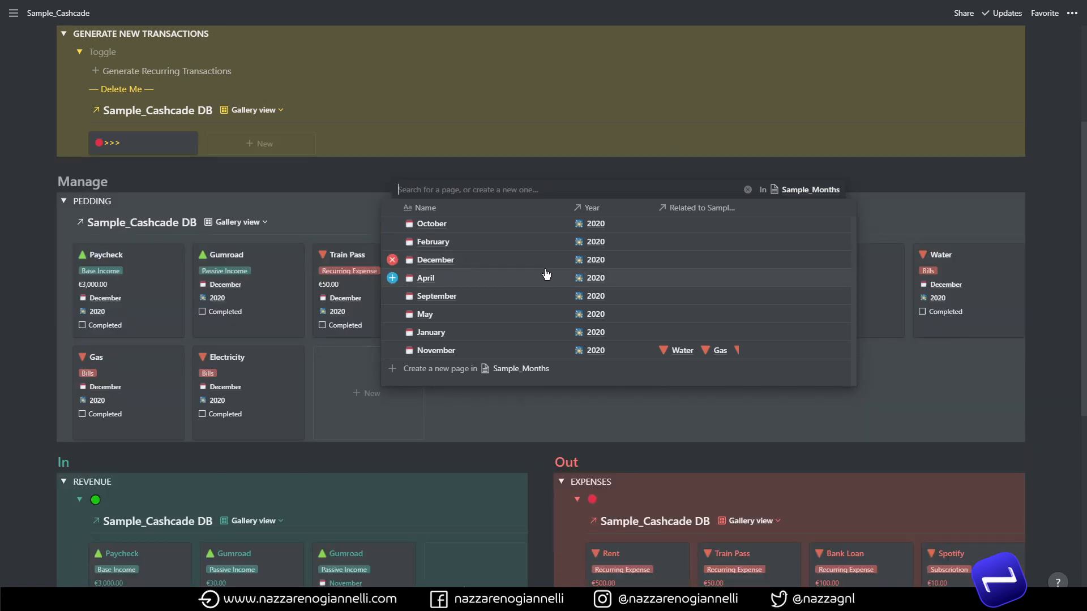
pyautogui.click(329, 192)
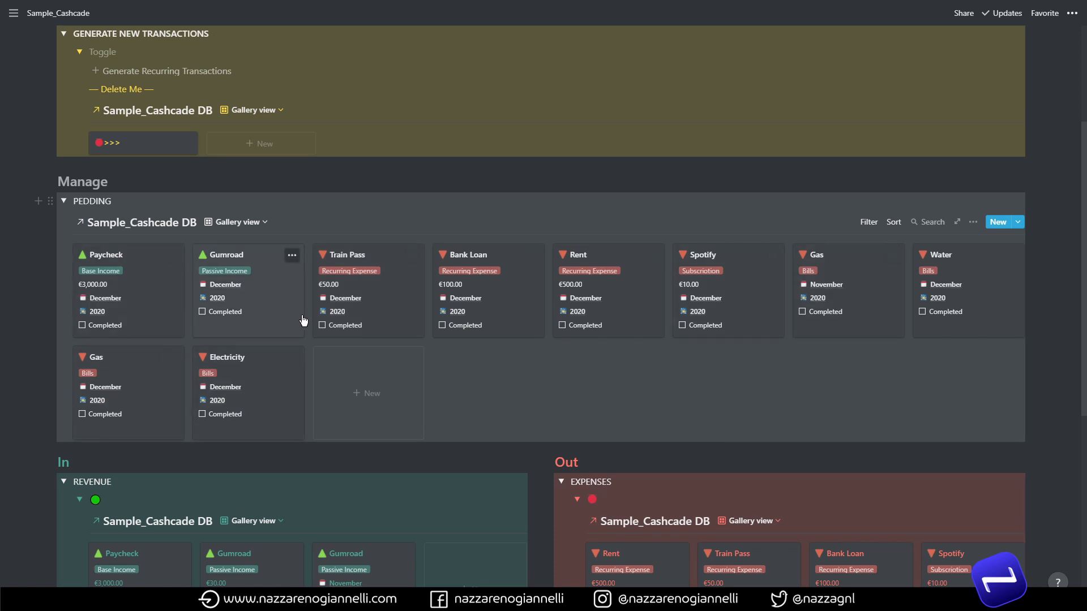
# Add a descending Month sort to the pending gallery, placed ahead of the Category and Date sorts.
pyautogui.click(894, 222)
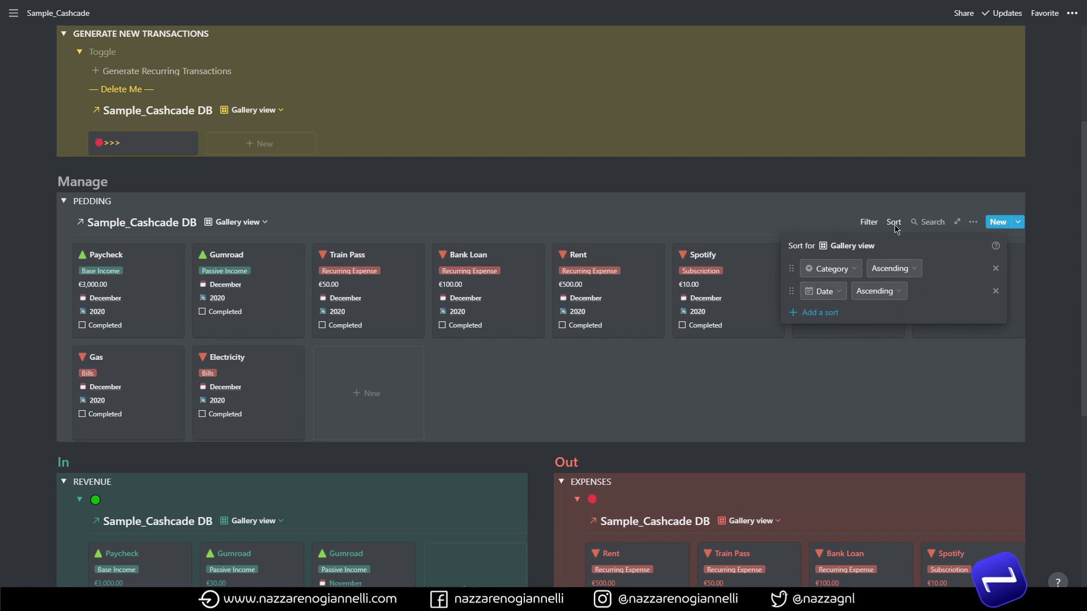
pyautogui.click(815, 313)
pyautogui.click(823, 444)
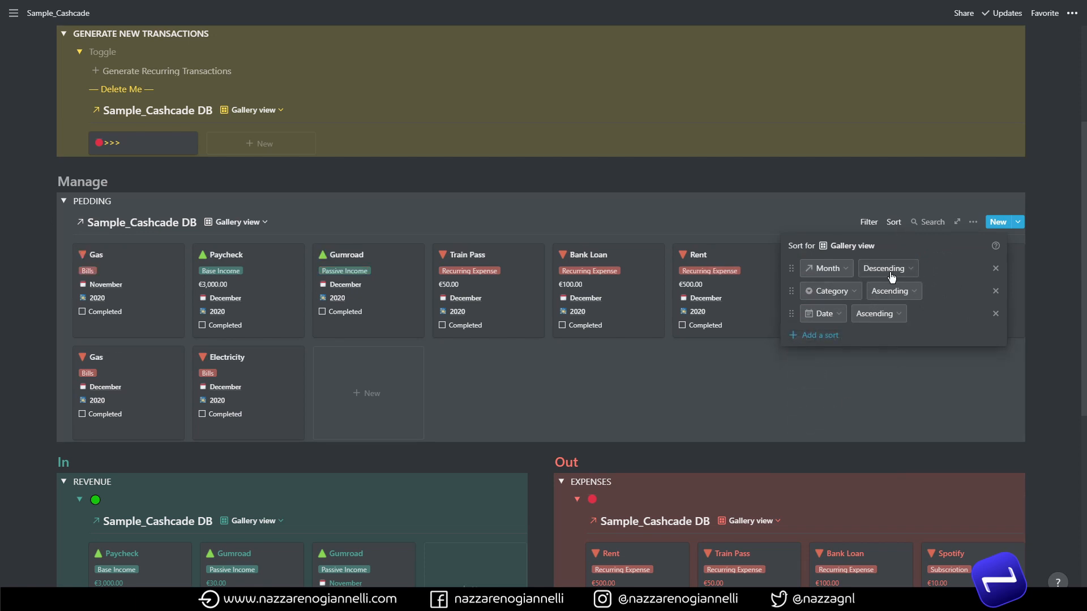
pyautogui.click(754, 395)
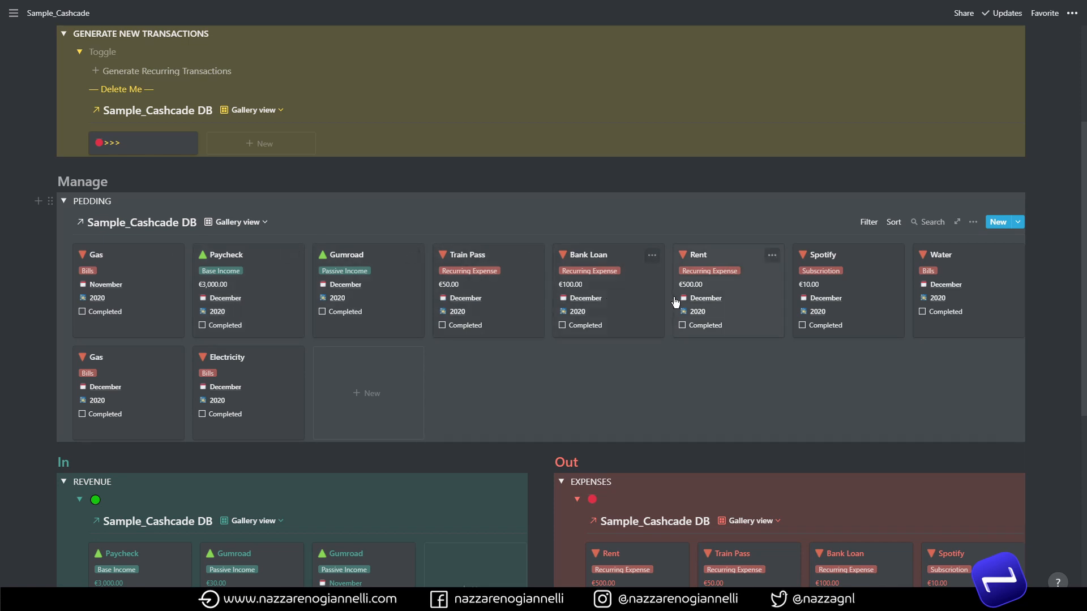
# Change the Month condition of the Revenue gallery's filter to December.
pyautogui.scroll(-4, 577, 392)
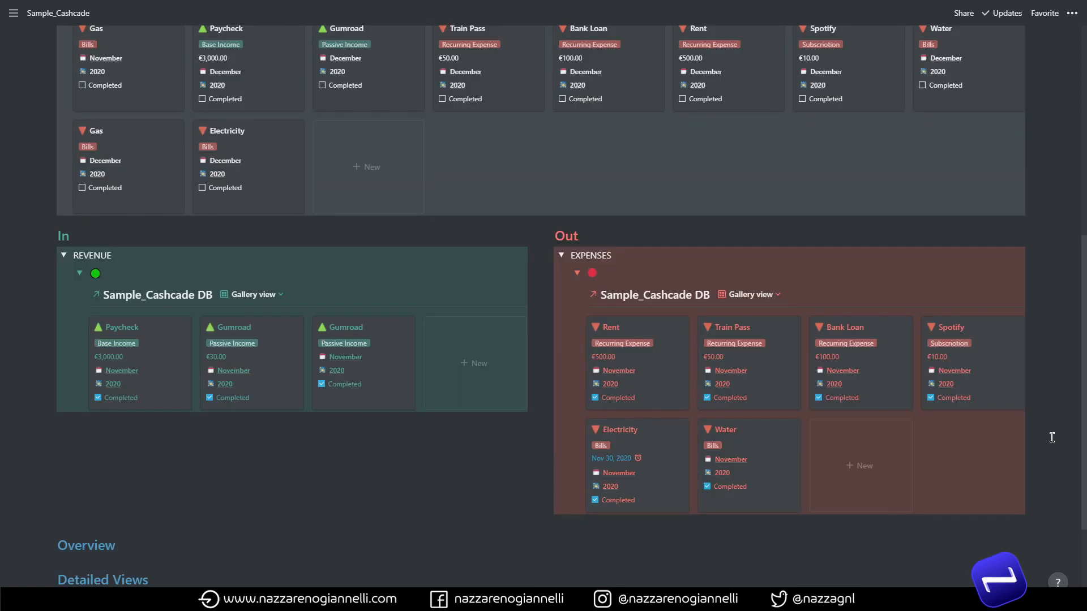
pyautogui.scroll(3, 1052, 435)
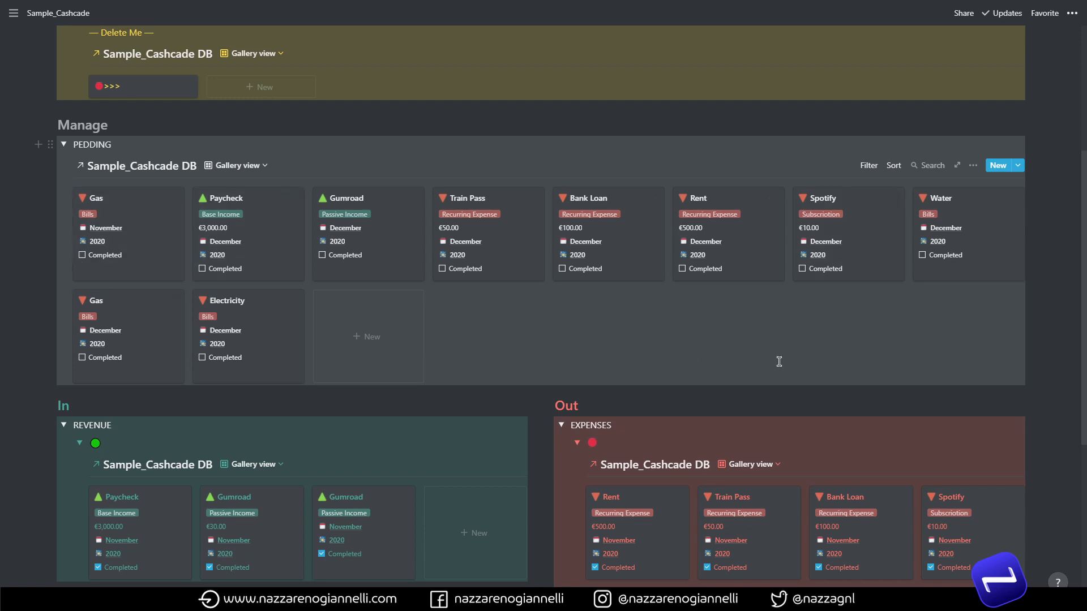
pyautogui.scroll(-2, 778, 361)
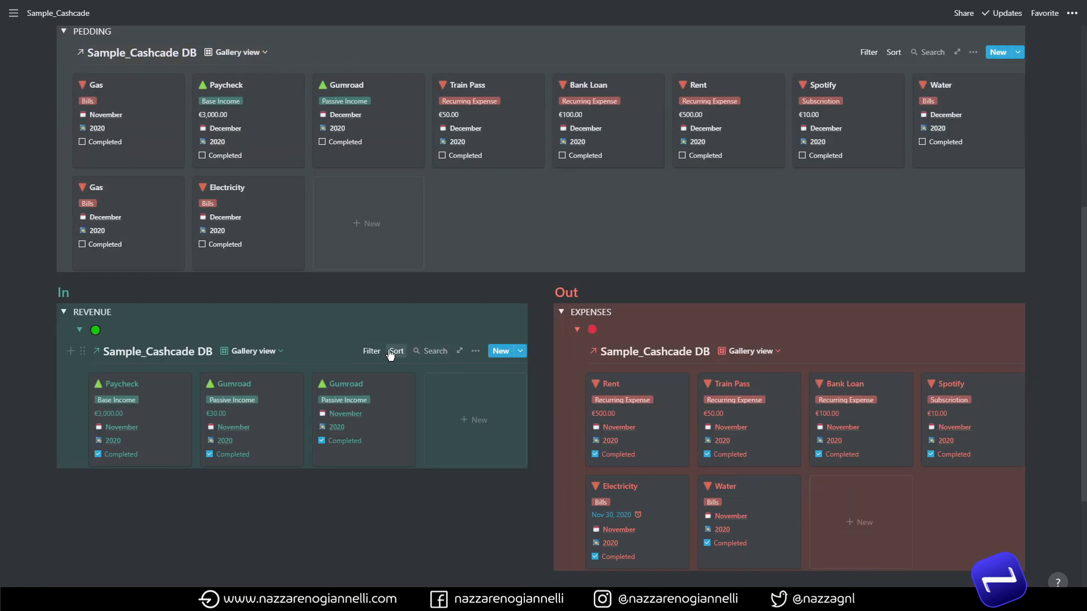
pyautogui.click(371, 351)
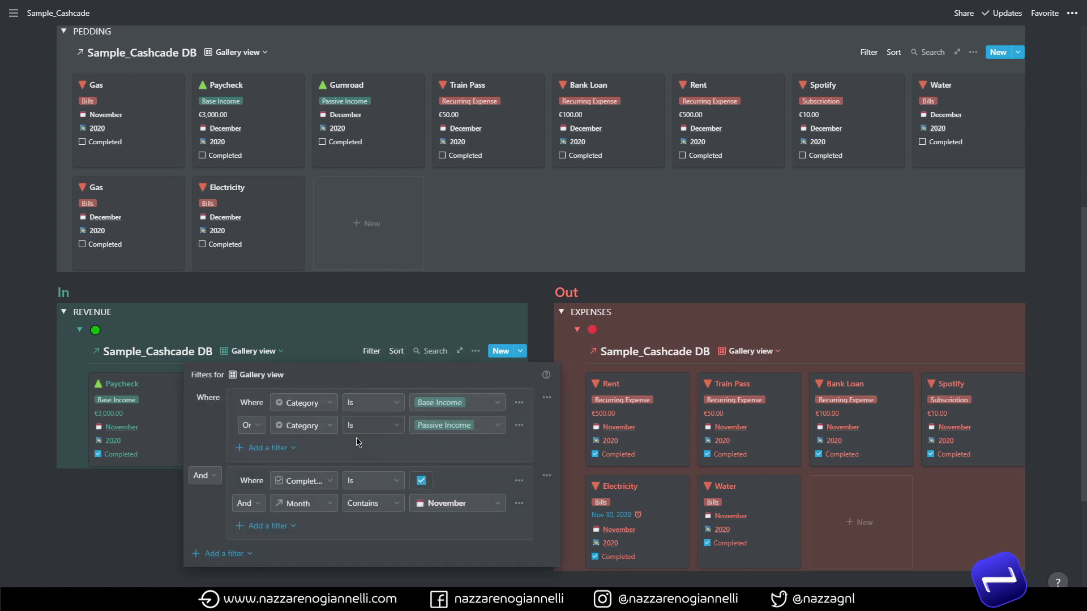
pyautogui.click(456, 497)
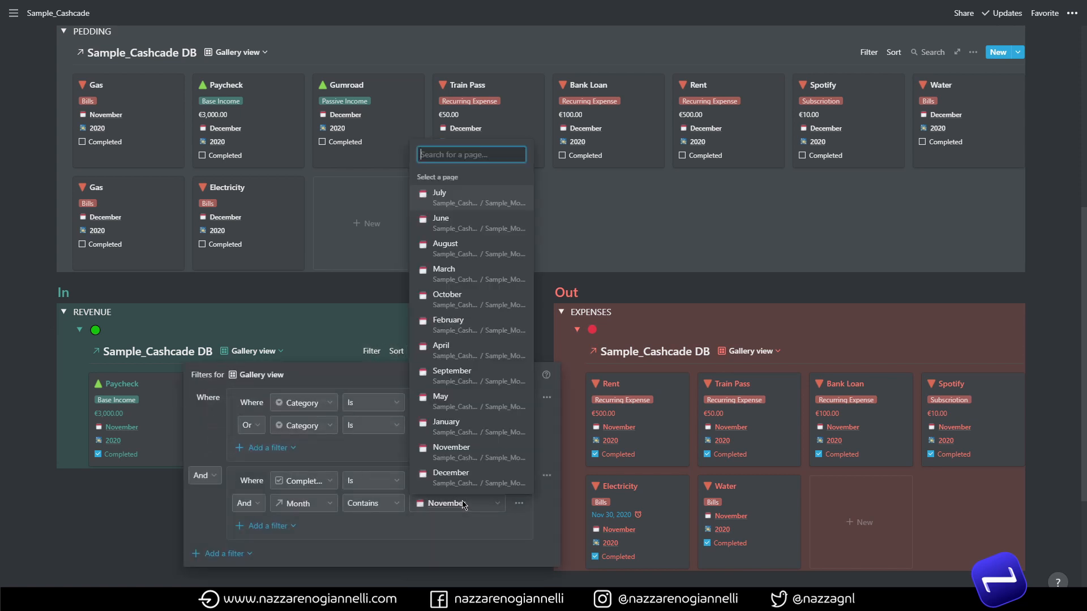
pyautogui.click(459, 482)
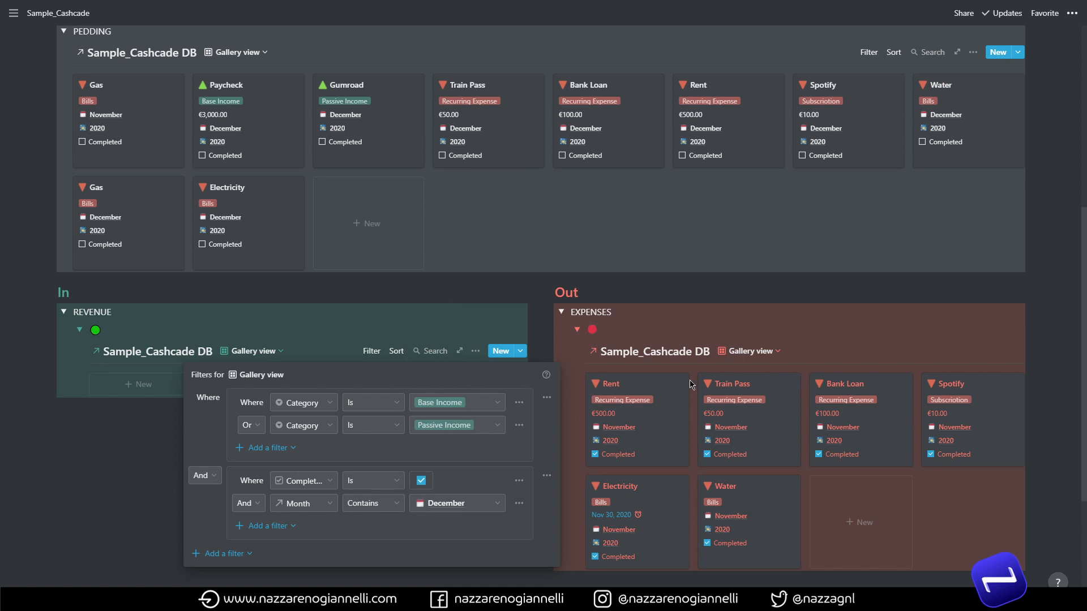
# Change the Month condition of the Expenses gallery's filter to December.
pyautogui.click(813, 359)
pyautogui.click(869, 351)
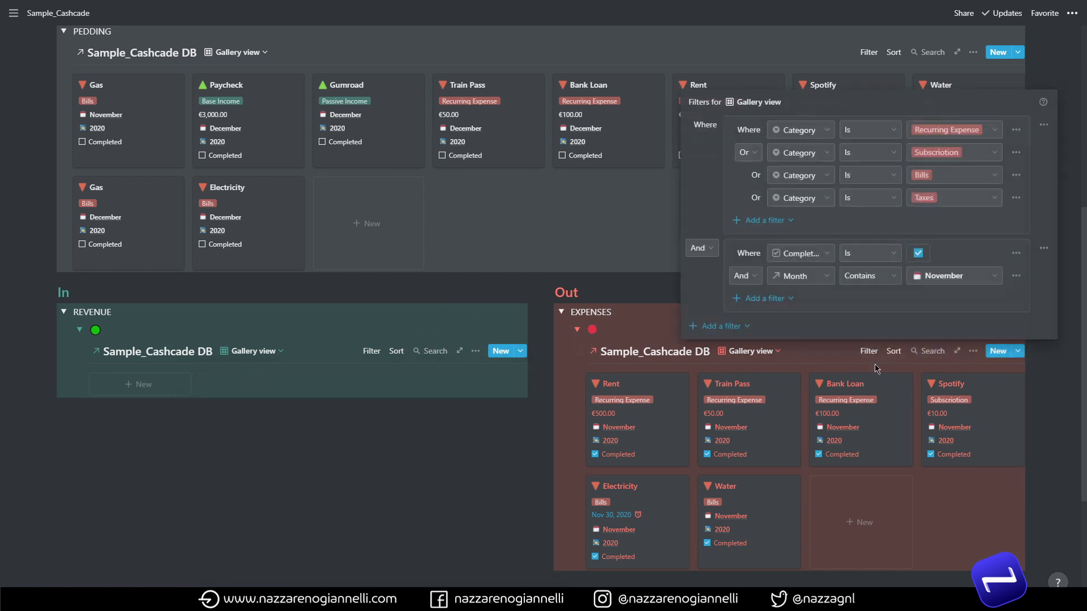
pyautogui.click(957, 277)
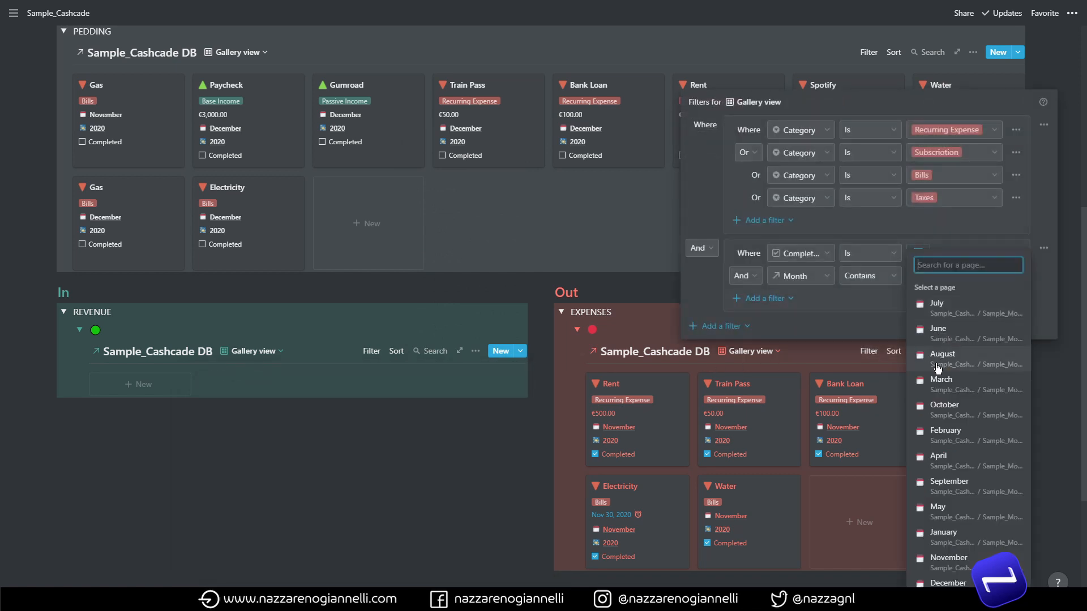
pyautogui.click(942, 582)
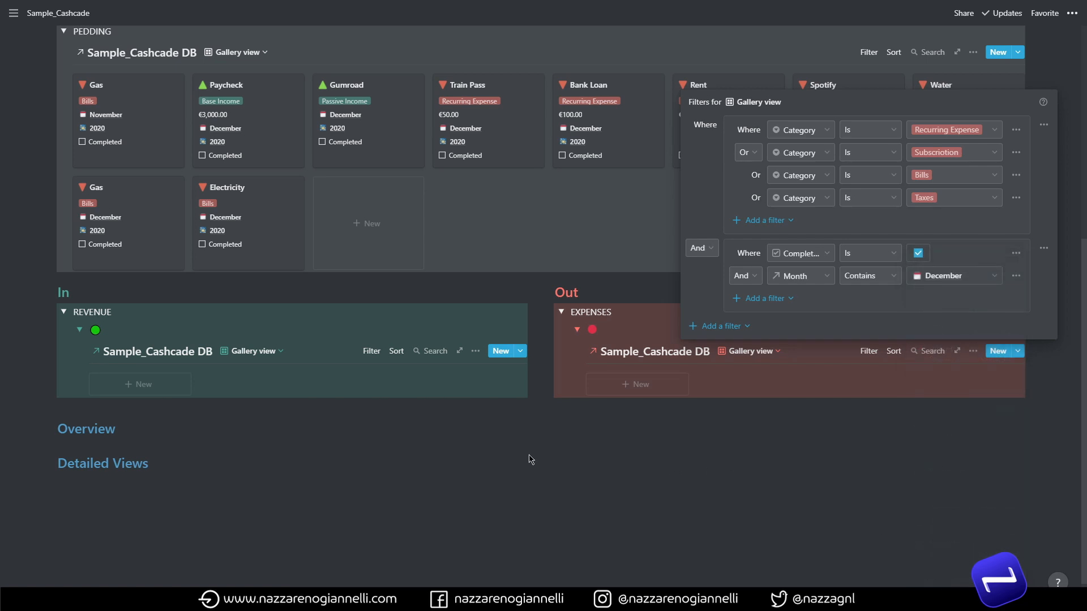
pyautogui.click(541, 404)
# Mark the pending November Gas and the December Paycheck, Train Pass, Rent and Spotify transactions as completed.
pyautogui.scroll(2, 537, 404)
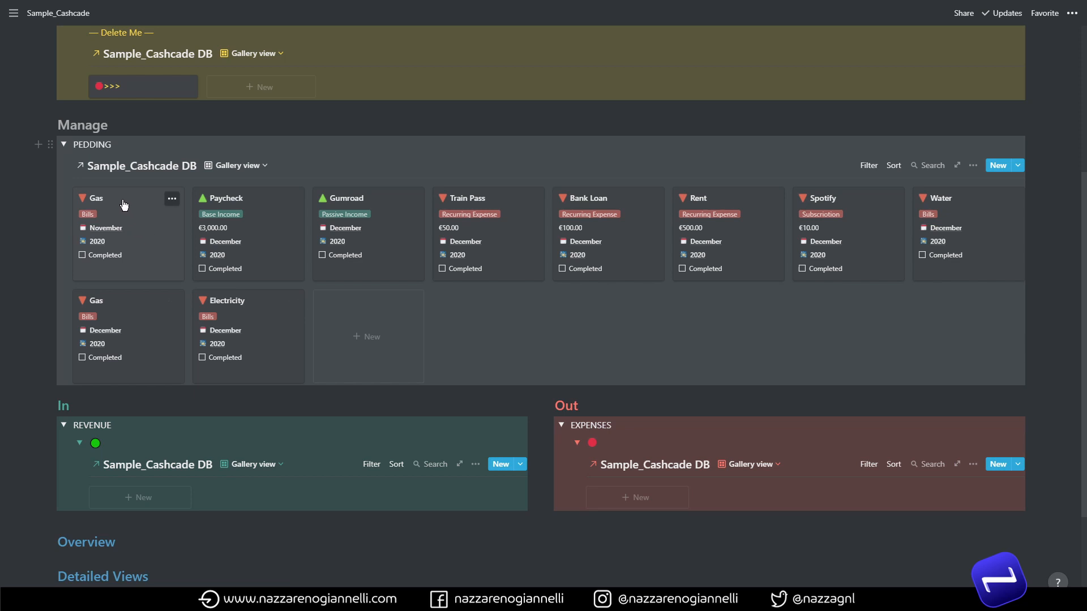
pyautogui.click(84, 256)
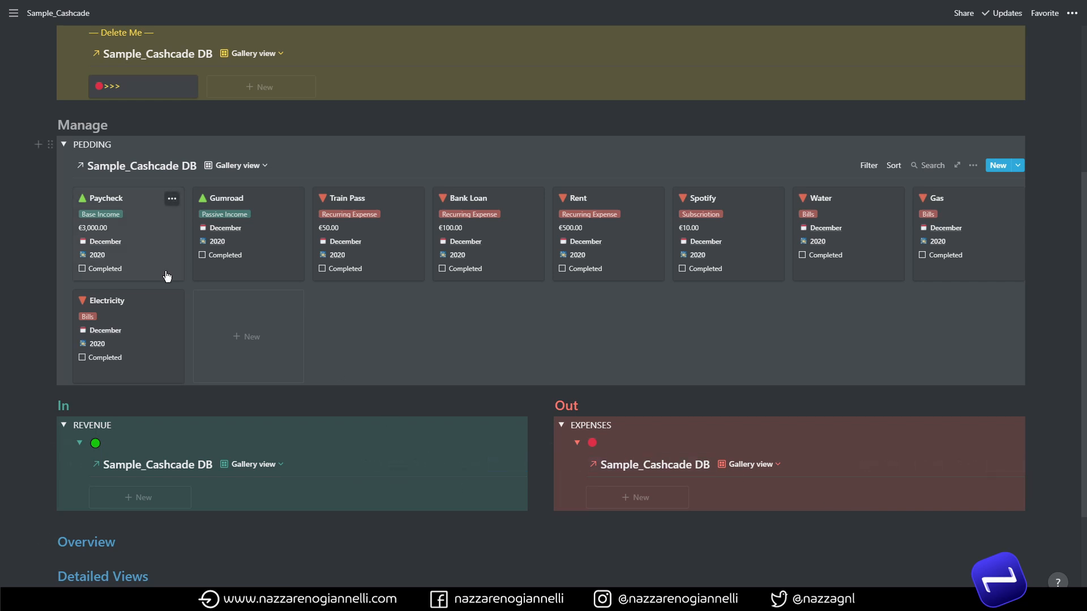
pyautogui.click(82, 269)
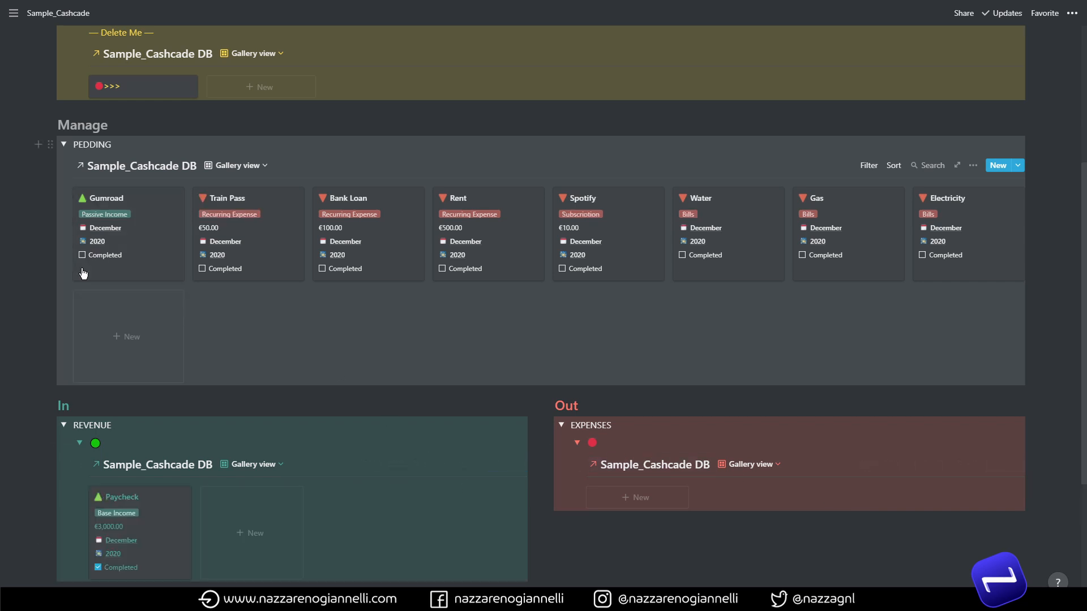
pyautogui.click(203, 269)
pyautogui.click(323, 270)
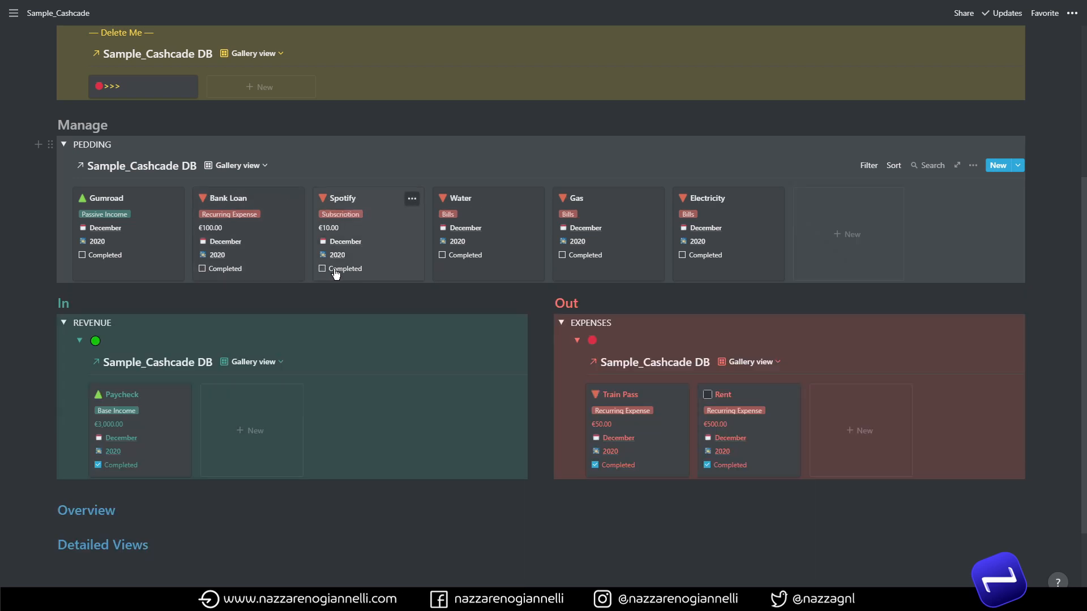
pyautogui.click(322, 269)
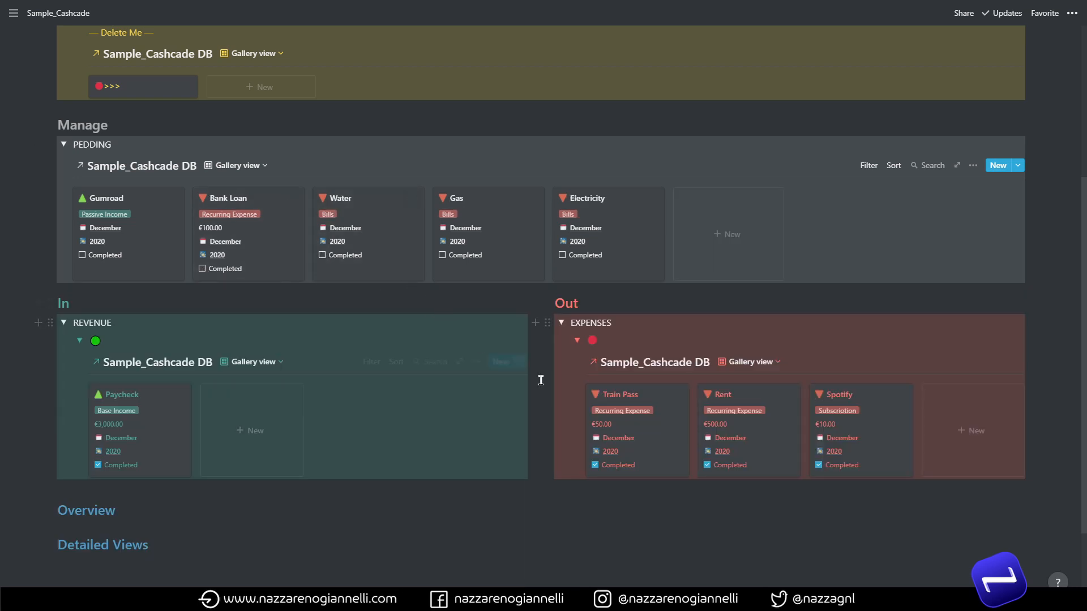
# Add a Heading 3 titled "Monthly Overview" under the Overview heading and give it a gray background.
pyautogui.scroll(-2, 604, 414)
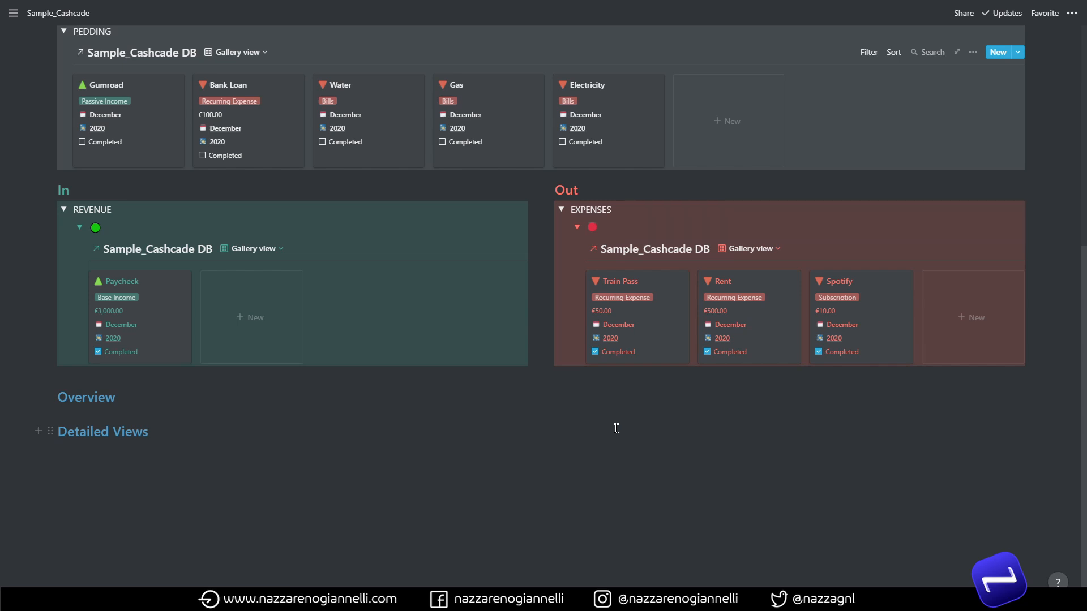
pyautogui.scroll(2, 632, 449)
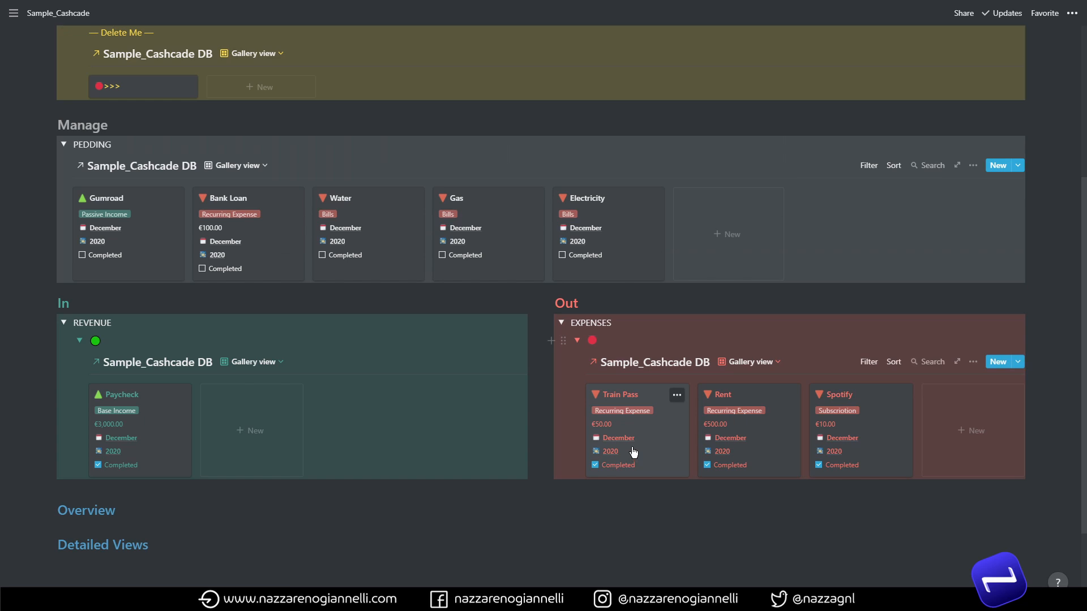
pyautogui.scroll(-2, 633, 452)
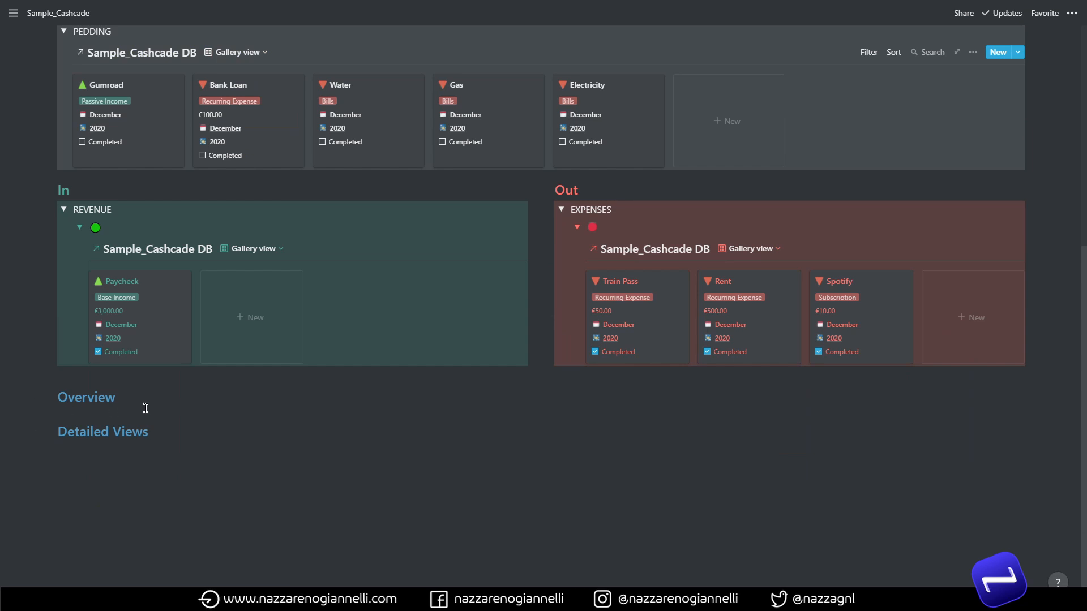
pyautogui.click(146, 407)
pyautogui.press('Return')
pyautogui.write('/h3')
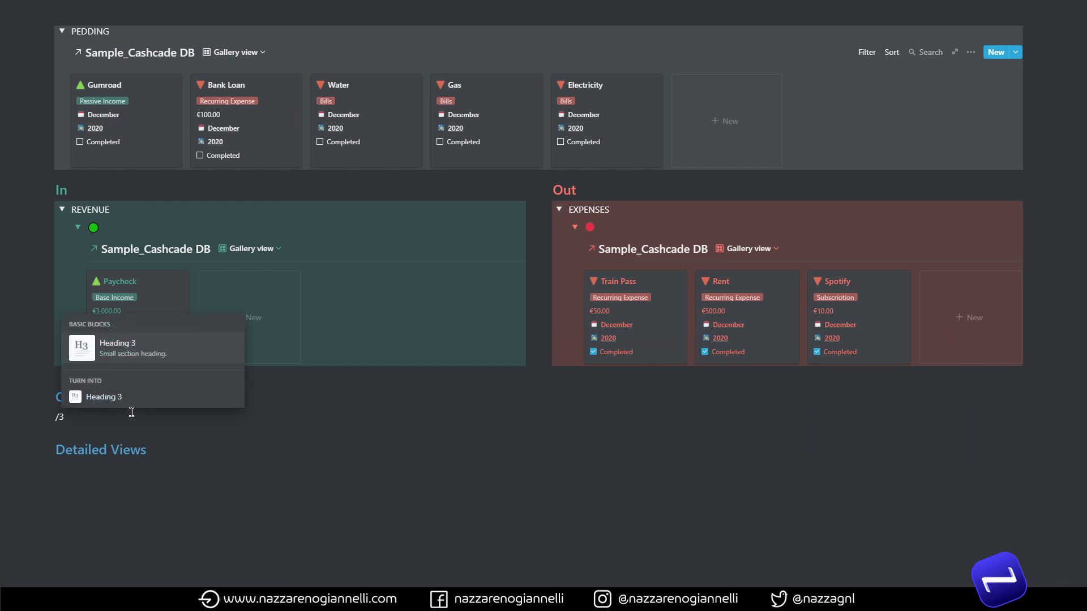
pyautogui.press('Return')
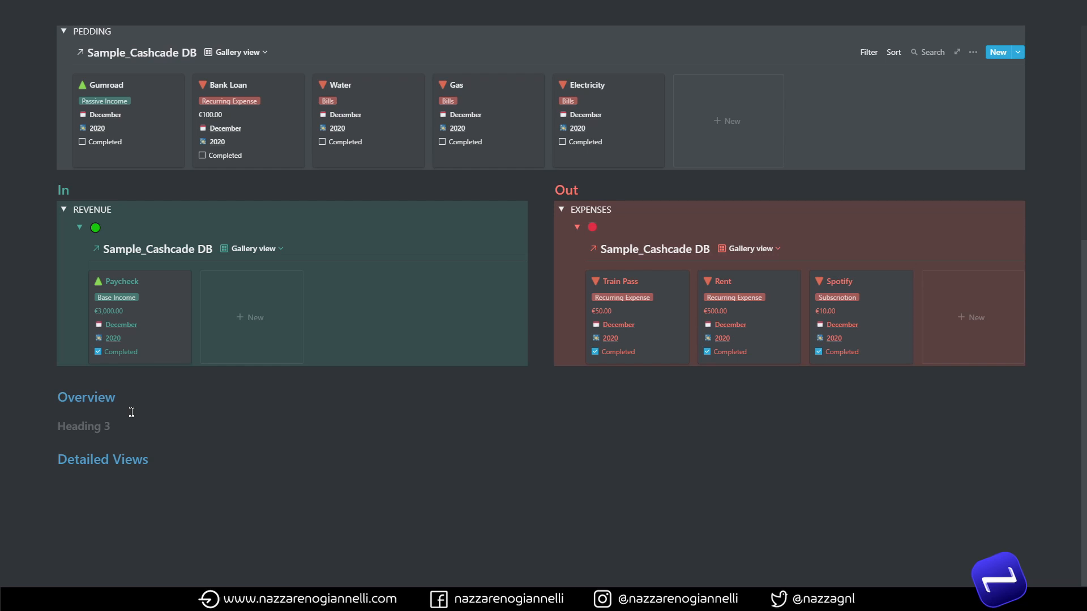
pyautogui.write('Monthly Overview')
pyautogui.click(51, 425)
pyautogui.moveTo(73, 491)
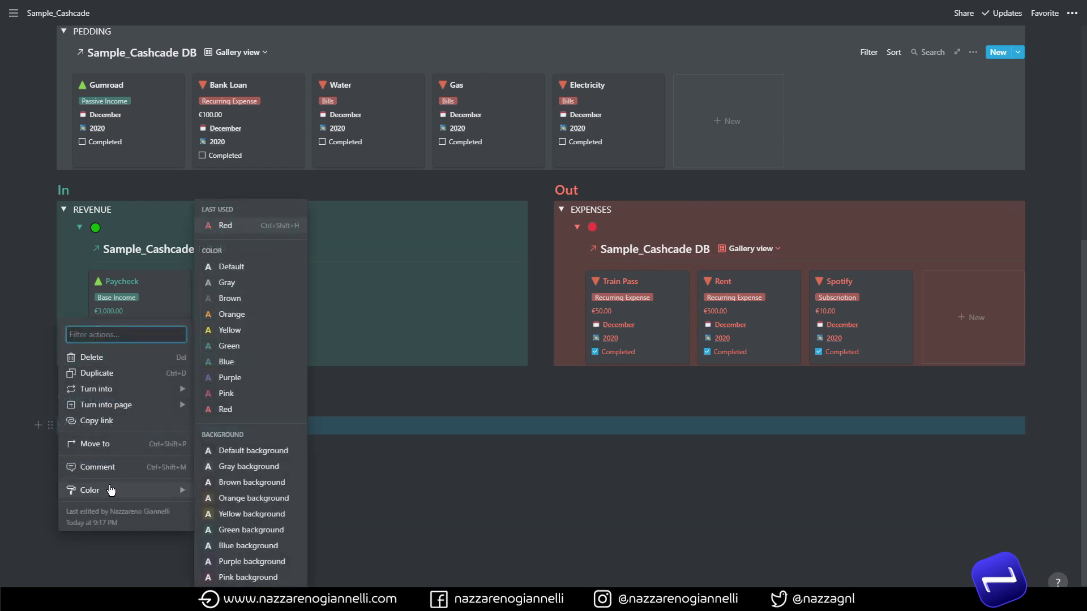
pyautogui.click(235, 467)
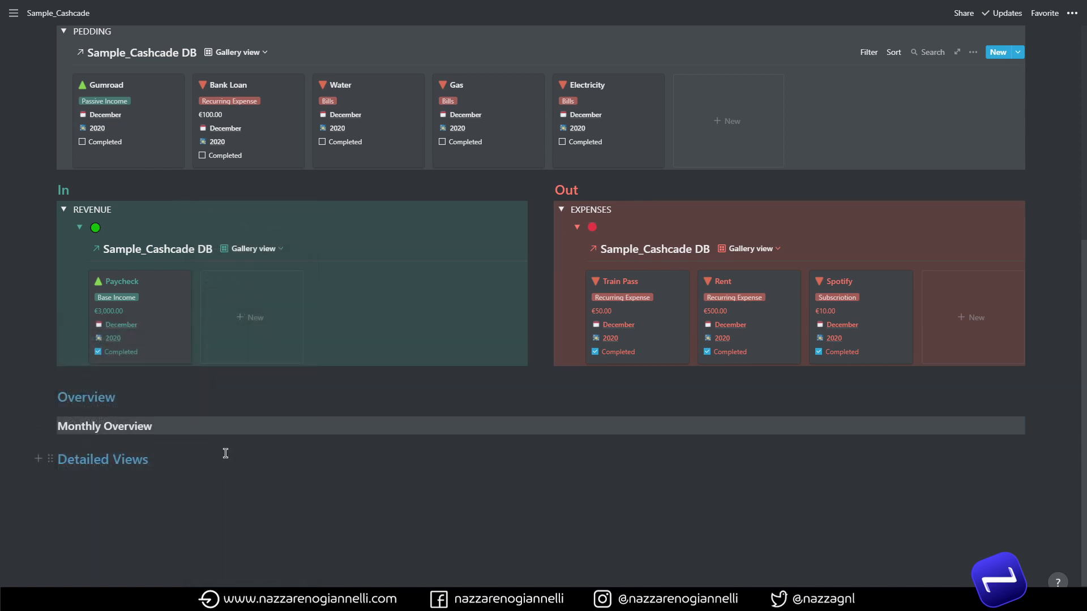
# Insert a linked database of Sample_Months directly below the Monthly Overview heading.
pyautogui.scroll(-1, 225, 440)
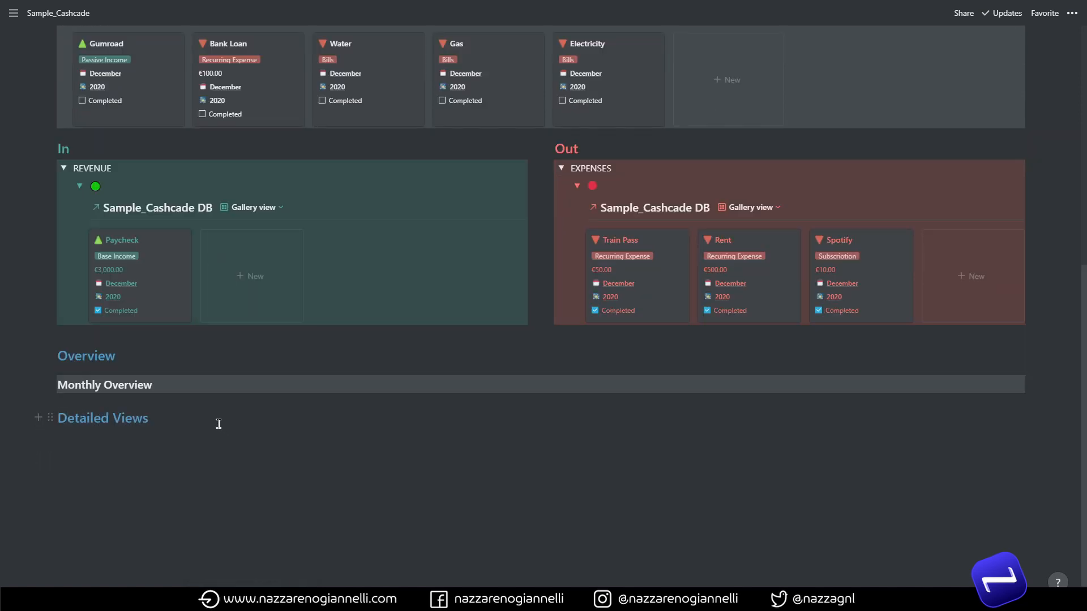
pyautogui.click(161, 386)
pyautogui.press('Return')
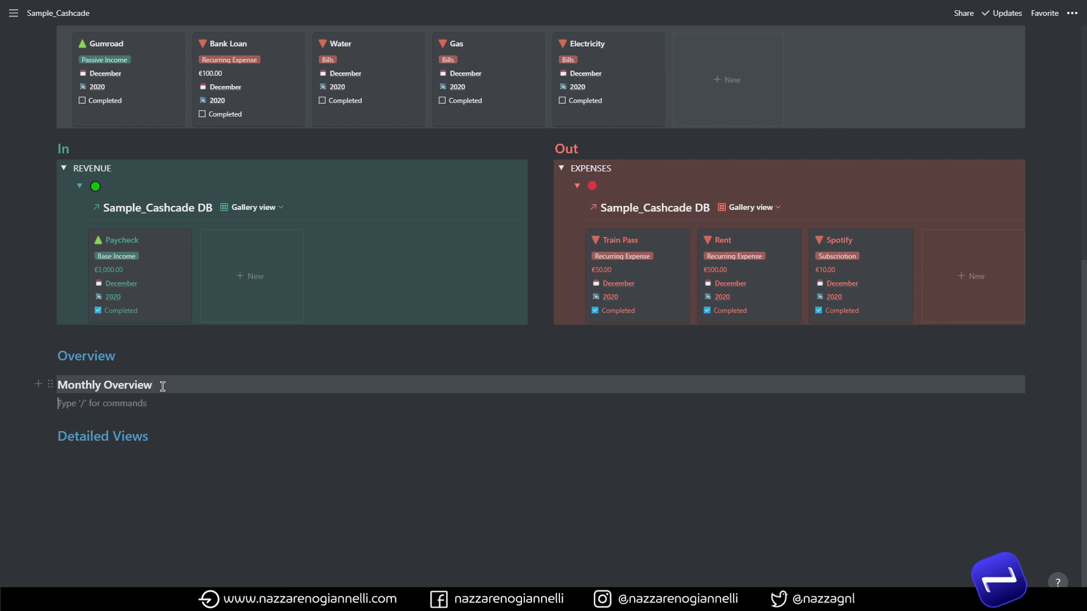
pyautogui.write('/')
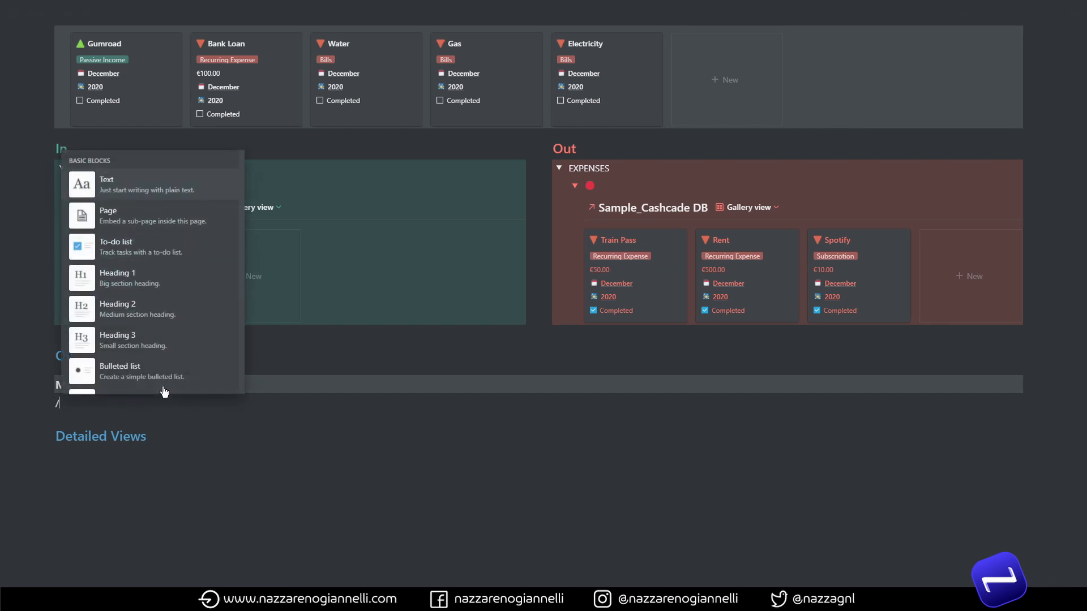
pyautogui.write('link')
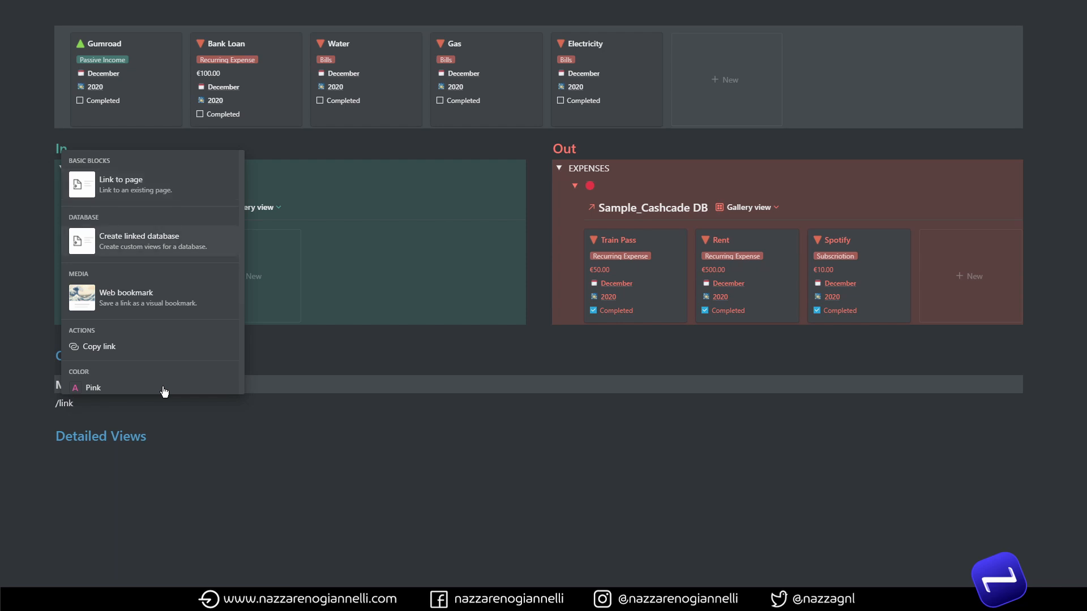
pyautogui.press('Return')
pyautogui.write('sample')
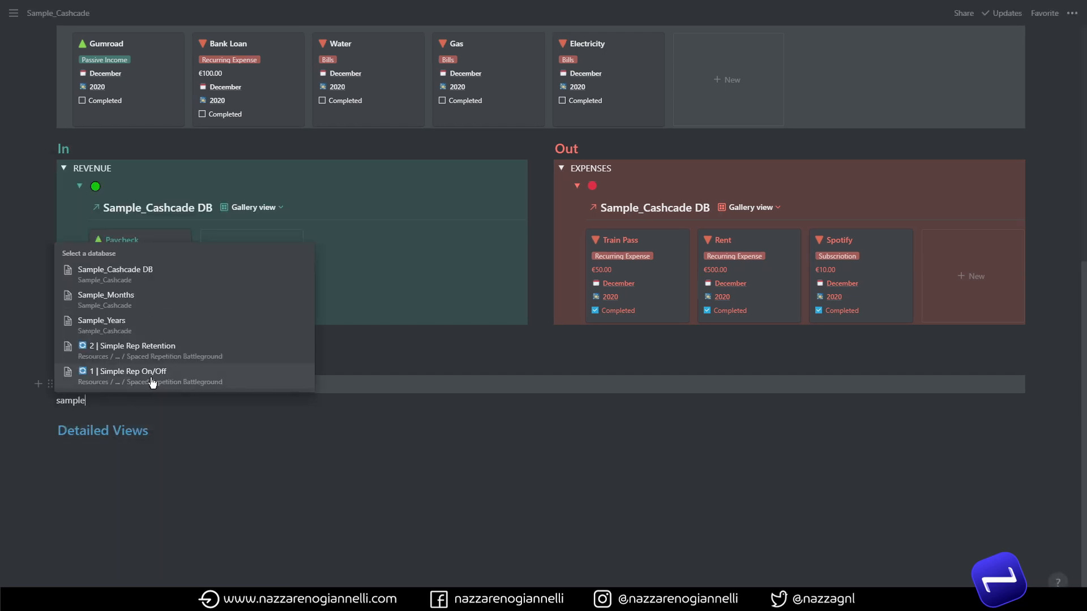
pyautogui.click(144, 299)
# Change the Month sort of the pending gallery to Ascending.
pyautogui.scroll(10, 289, 498)
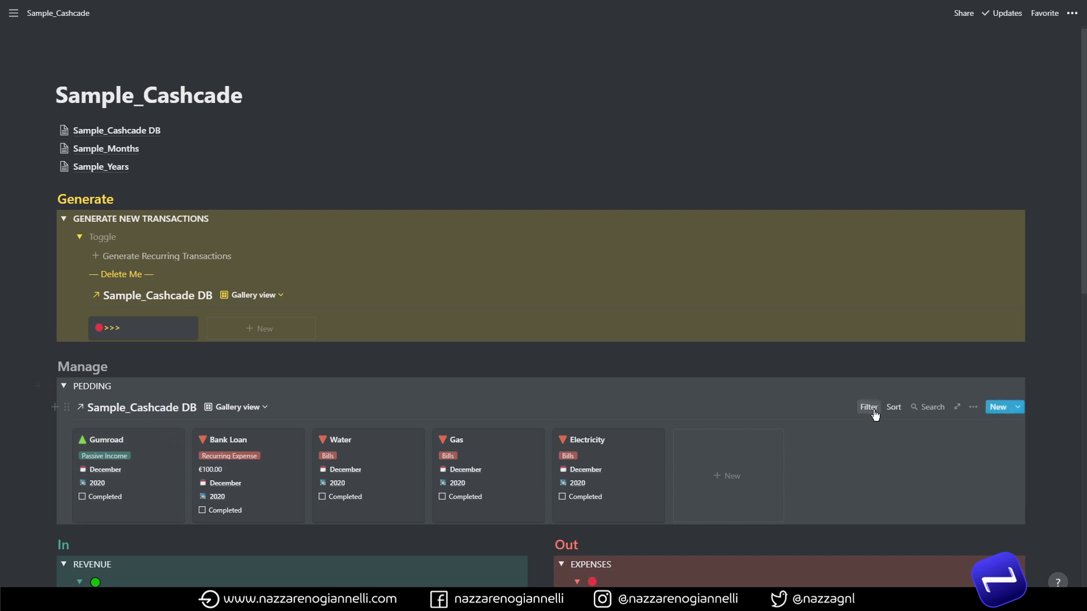
pyautogui.click(893, 409)
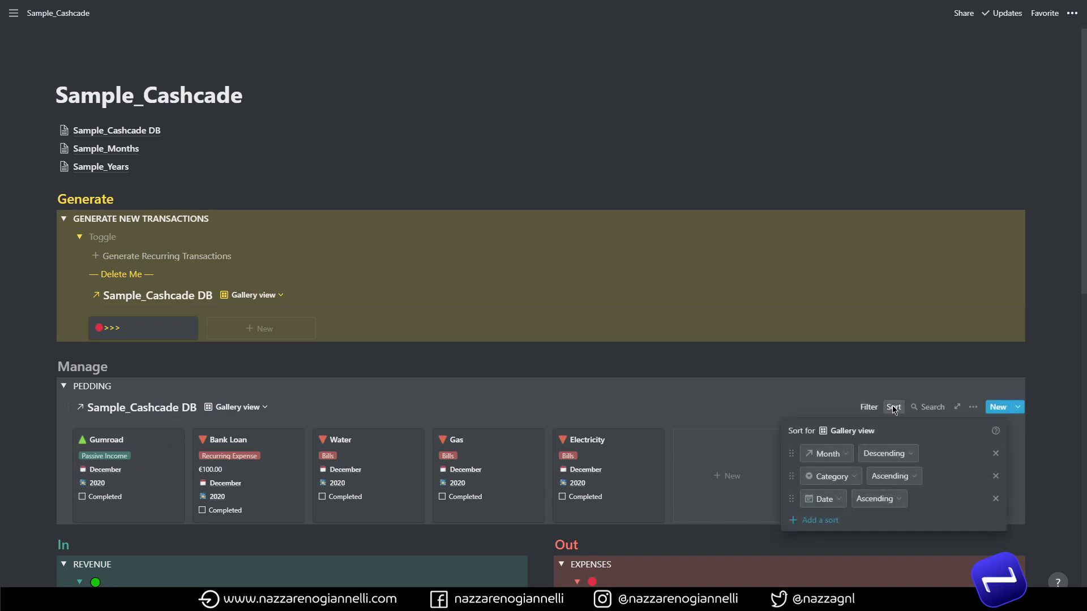
pyautogui.click(892, 476)
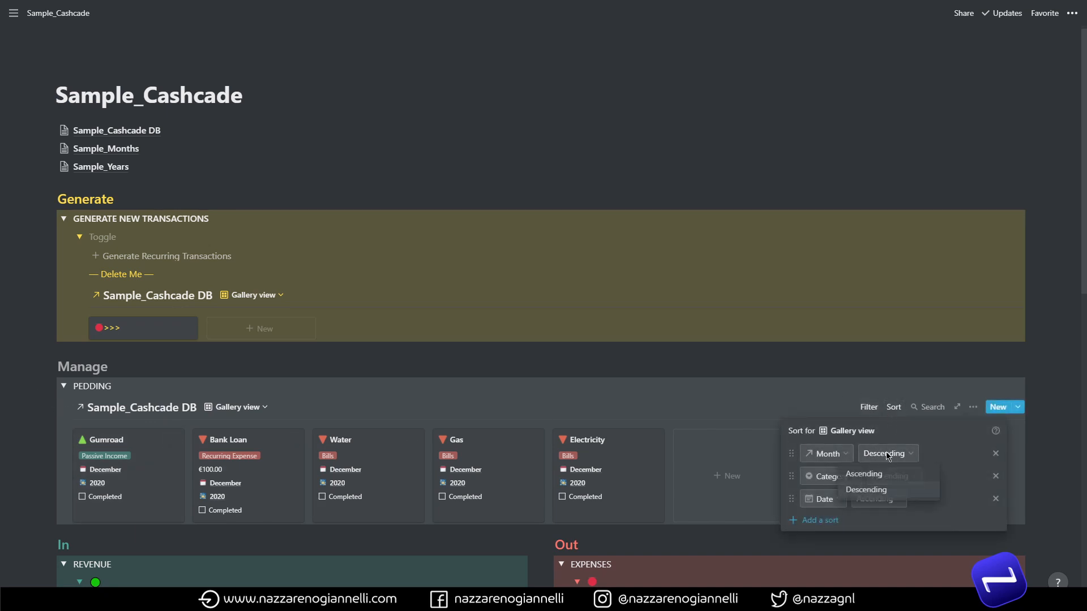
pyautogui.click(866, 481)
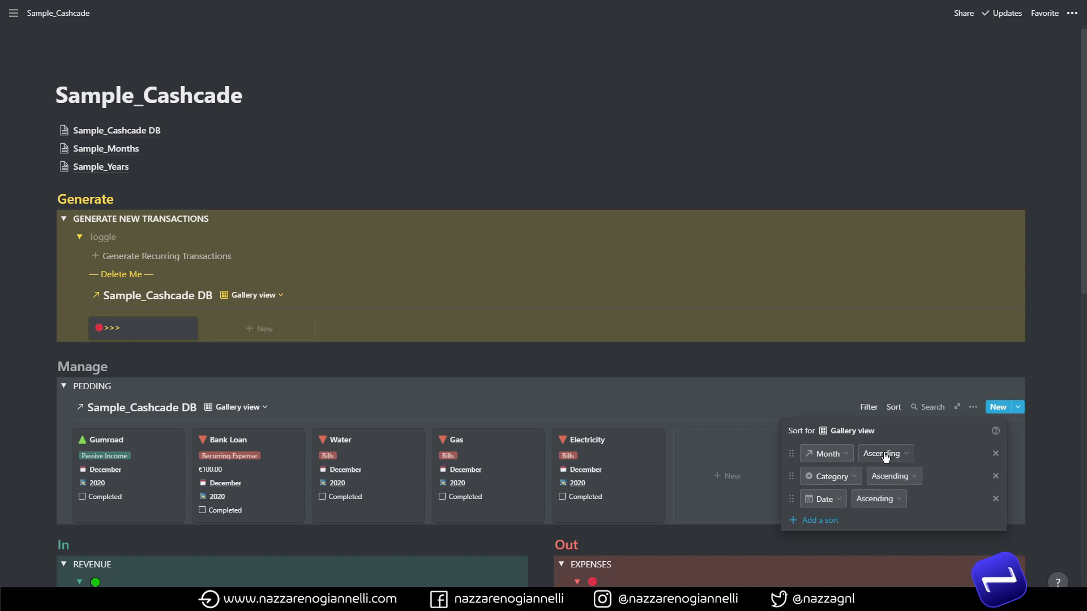
pyautogui.click(754, 409)
# Add an ascending Name sort to the Sample_Months table under Monthly Overview.
pyautogui.scroll(-10, 748, 409)
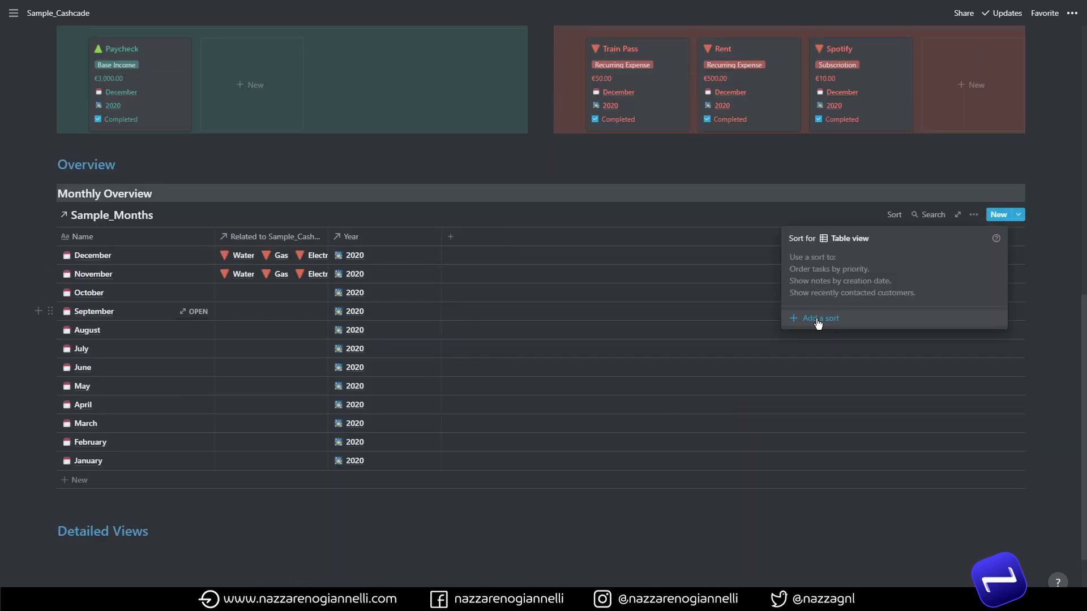
pyautogui.click(817, 321)
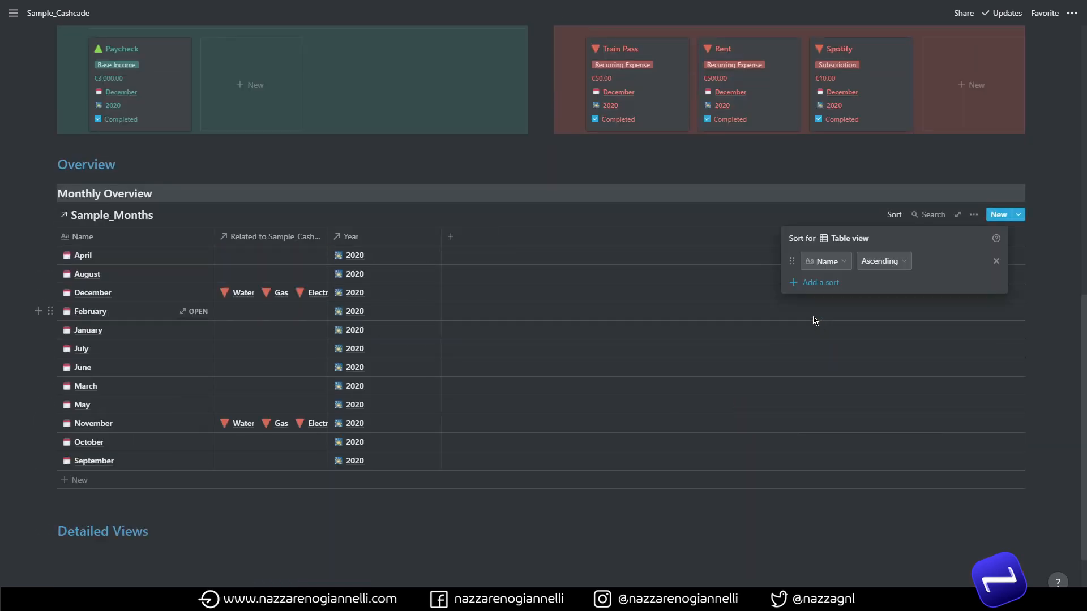
pyautogui.click(831, 264)
pyautogui.click(833, 268)
pyautogui.click(529, 271)
# Add a property named "Create Time" of type Created time to the Sample_Months table.
pyautogui.click(451, 236)
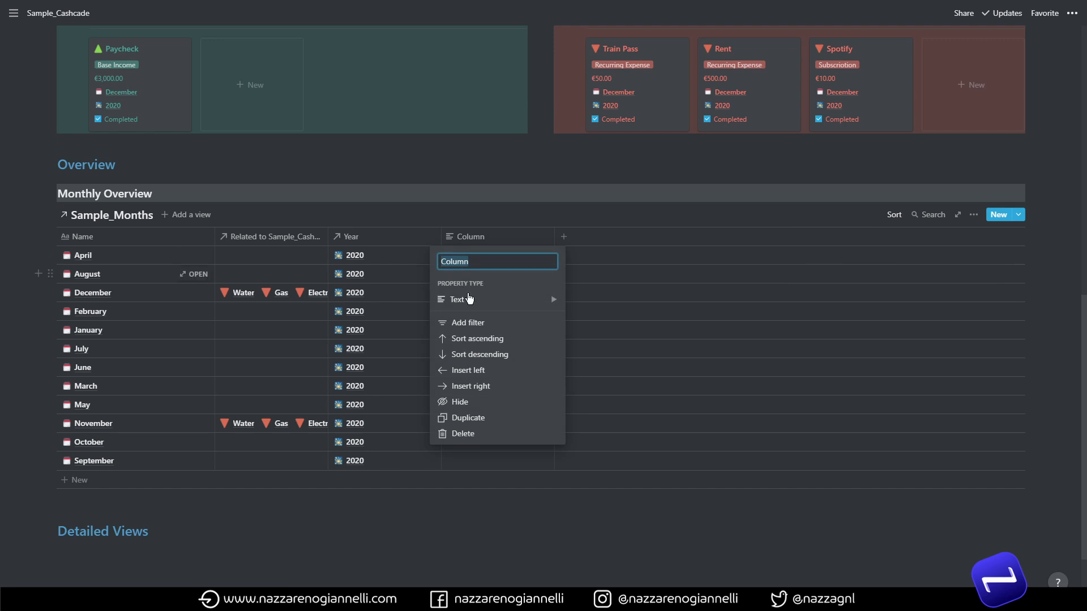
pyautogui.click(472, 298)
pyautogui.write('Create Da')
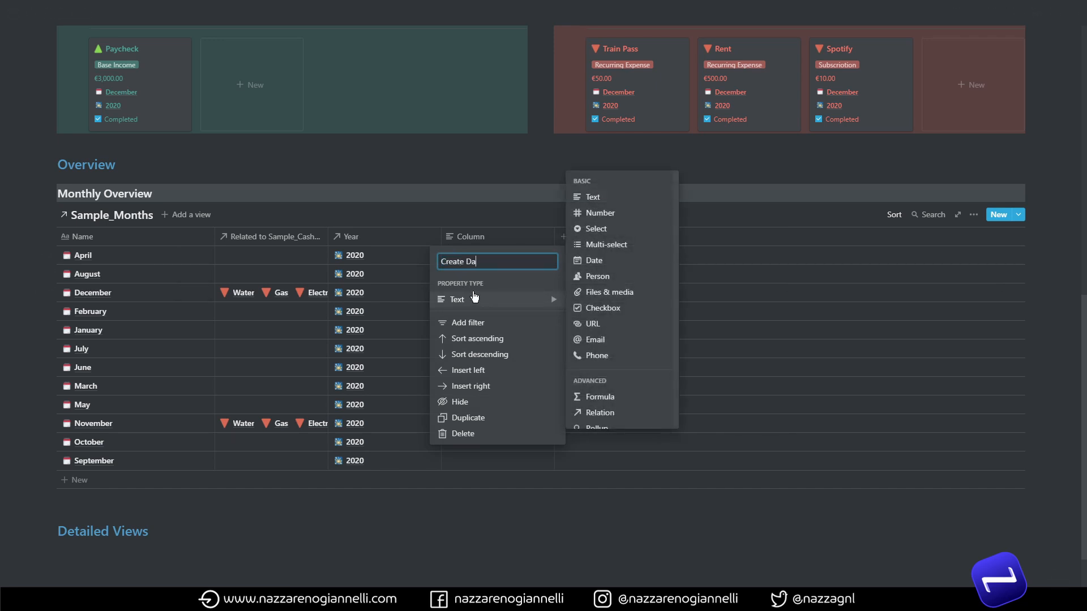
pyautogui.write('te')
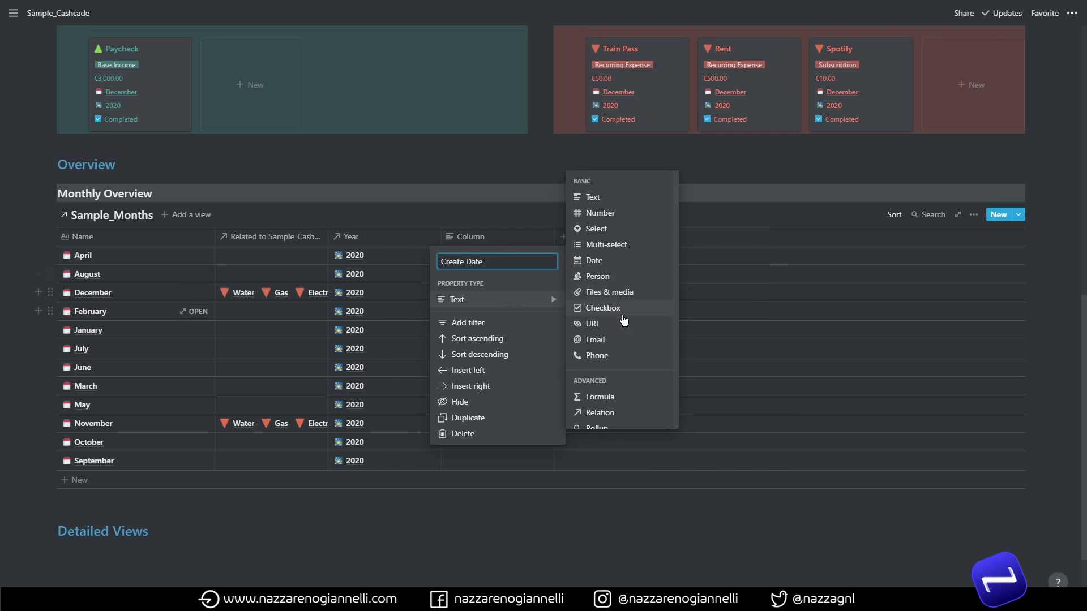
pyautogui.scroll(-3, 632, 340)
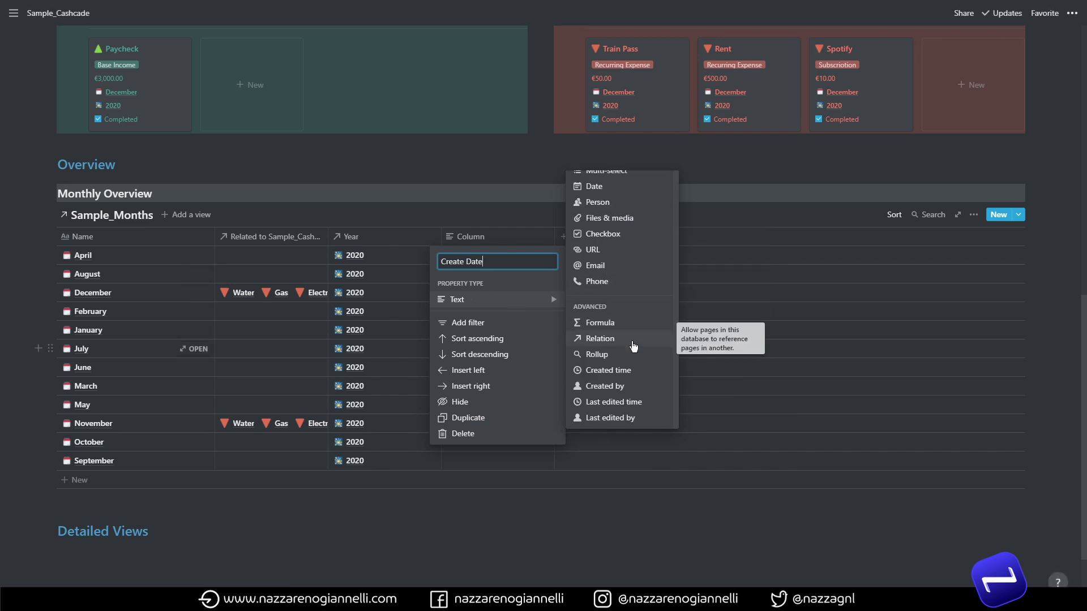
pyautogui.click(603, 370)
pyautogui.doubleClick(467, 259)
pyautogui.write('Time')
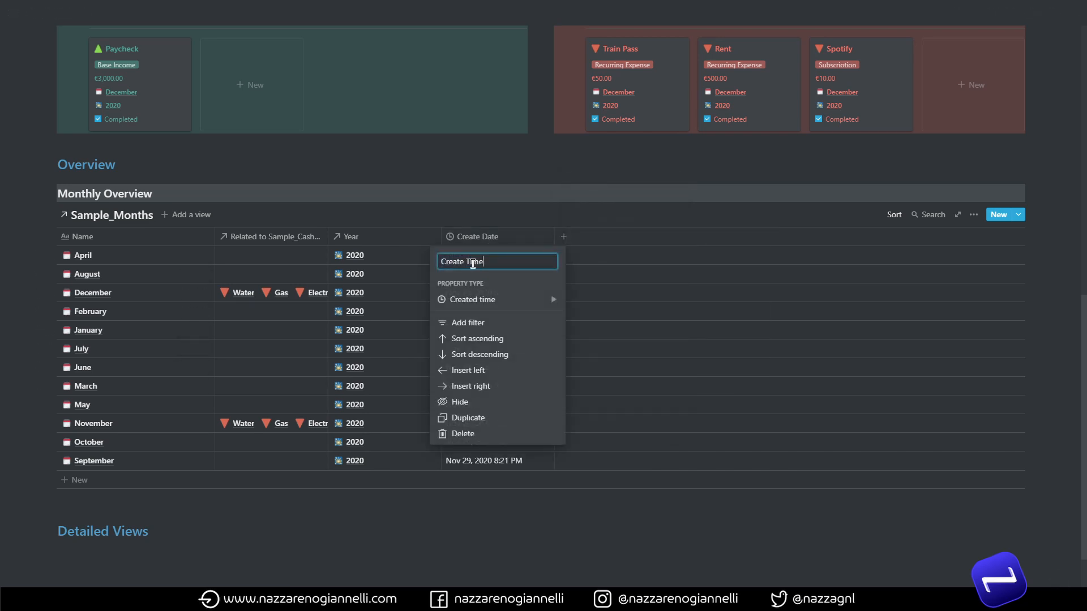
pyautogui.press('Return')
# Change the Sample_Months table's sort property to Create Time, in ascending order.
pyautogui.click(894, 214)
pyautogui.click(806, 264)
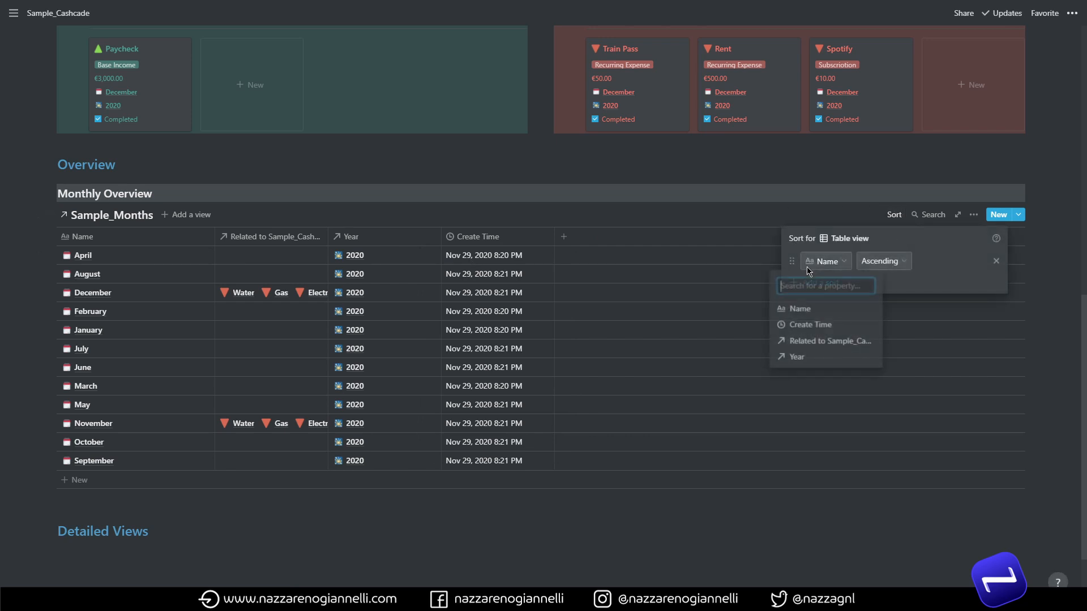
pyautogui.click(805, 325)
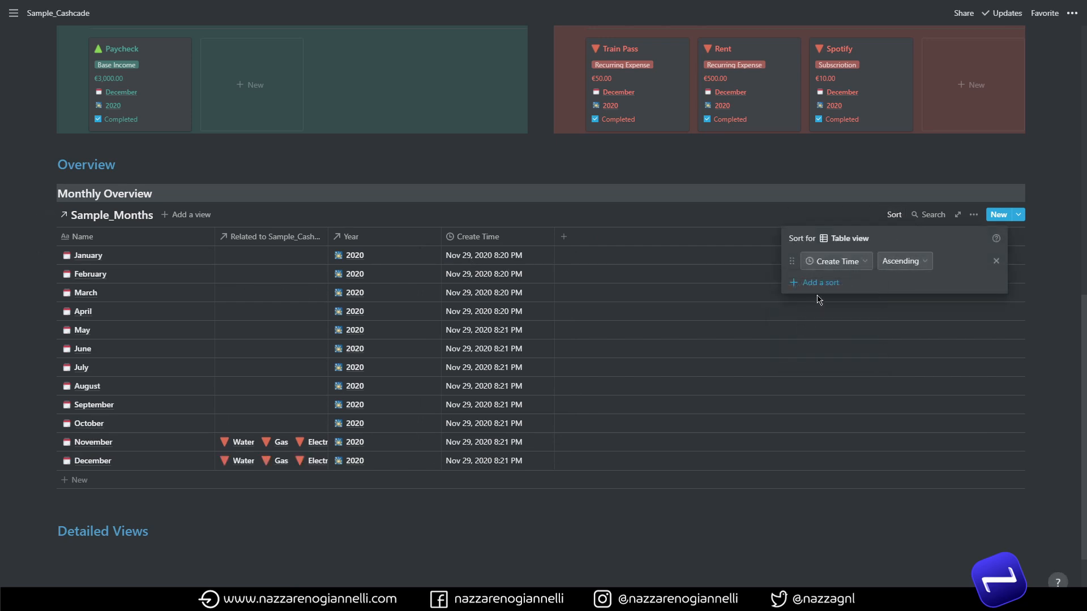
pyautogui.click(689, 548)
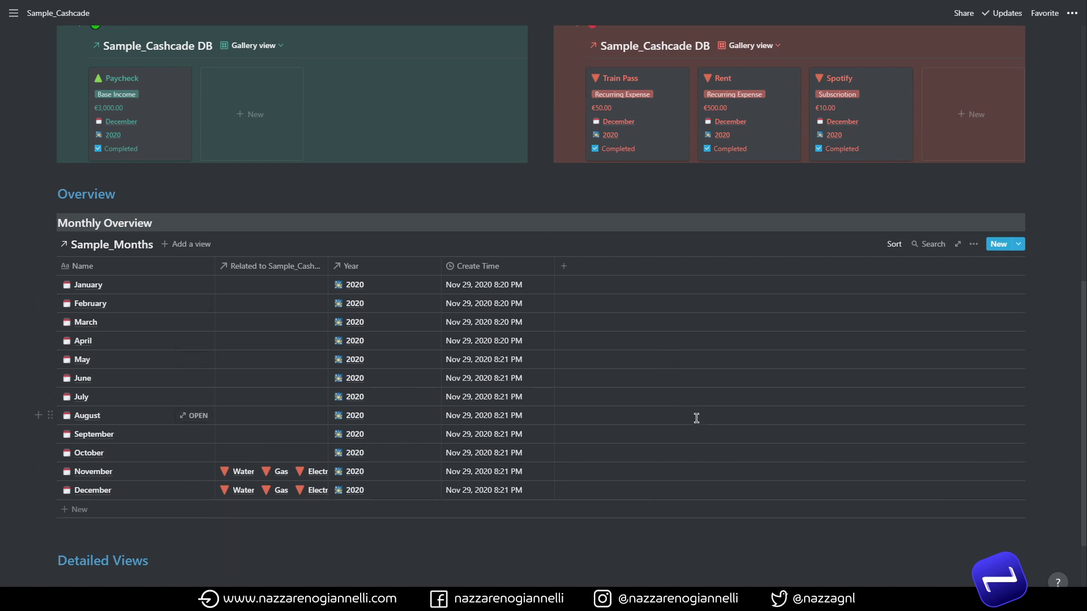
pyautogui.scroll(8, 697, 418)
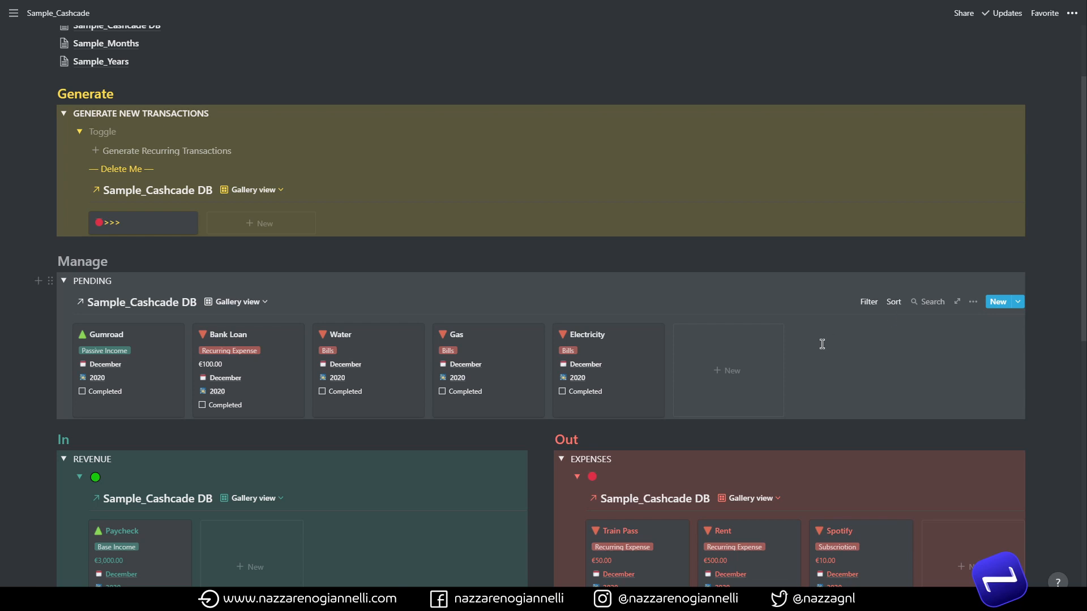
pyautogui.scroll(-8, 822, 343)
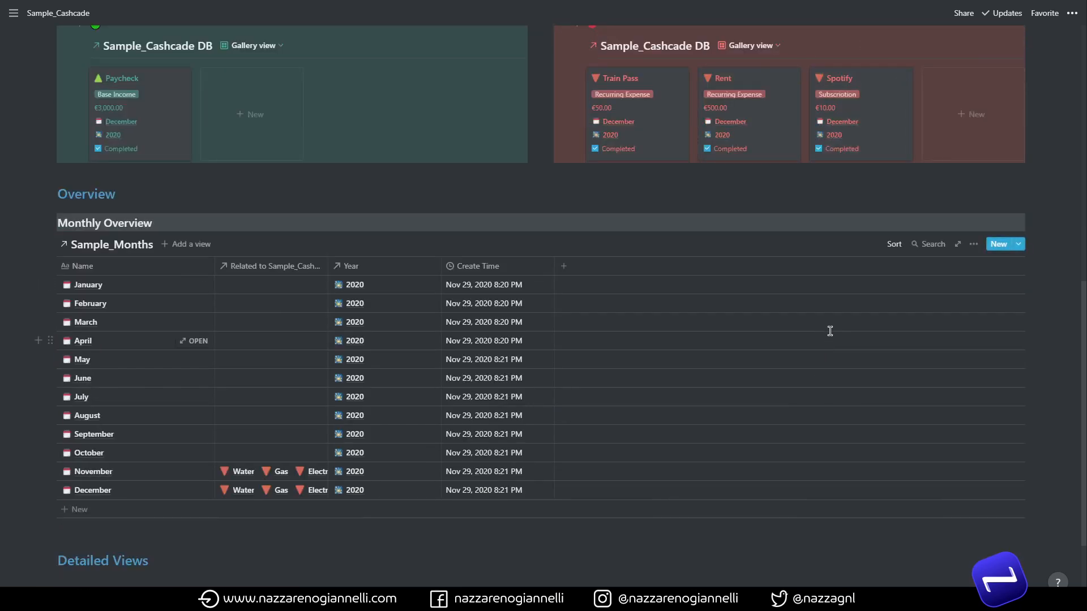
pyautogui.click(891, 252)
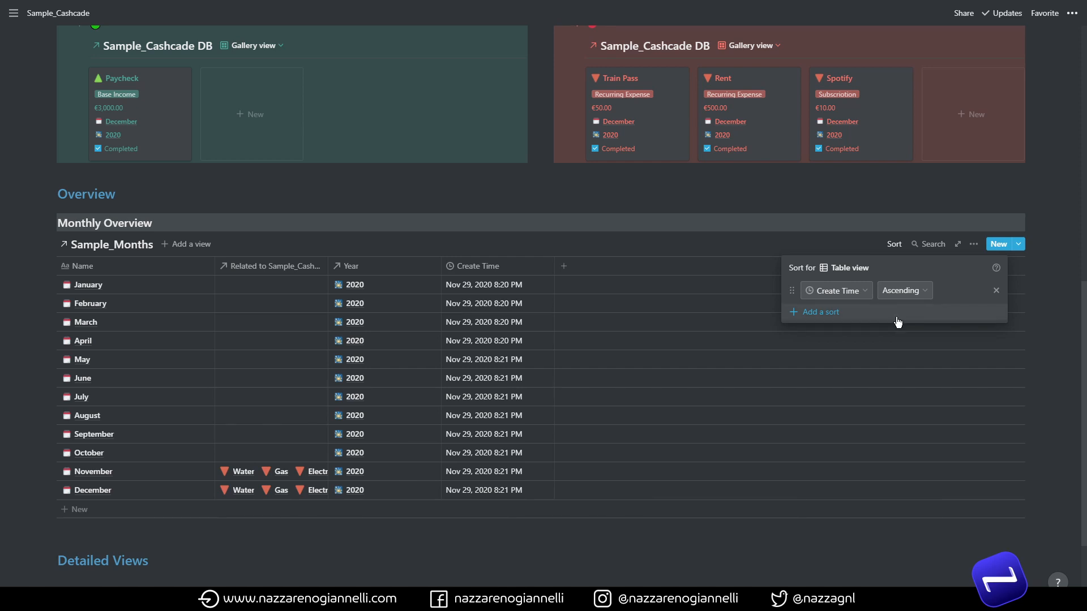
pyautogui.click(676, 289)
# Hide the Create Time column and widen the Related to Sample_Cashcade DB column, placed after Year, to fit all its linked transactions.
pyautogui.click(524, 267)
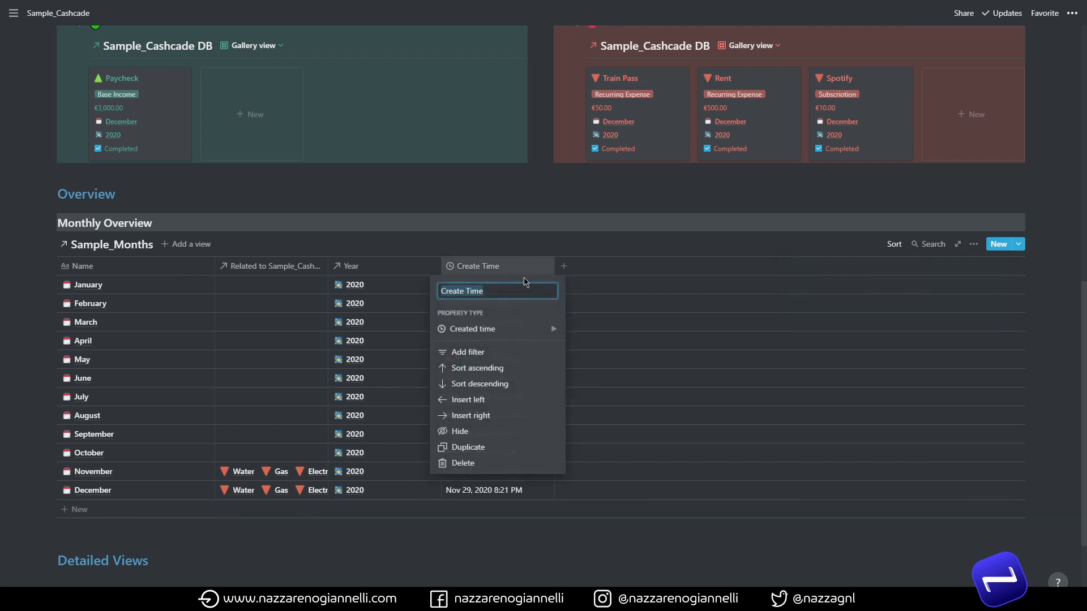
pyautogui.click(474, 432)
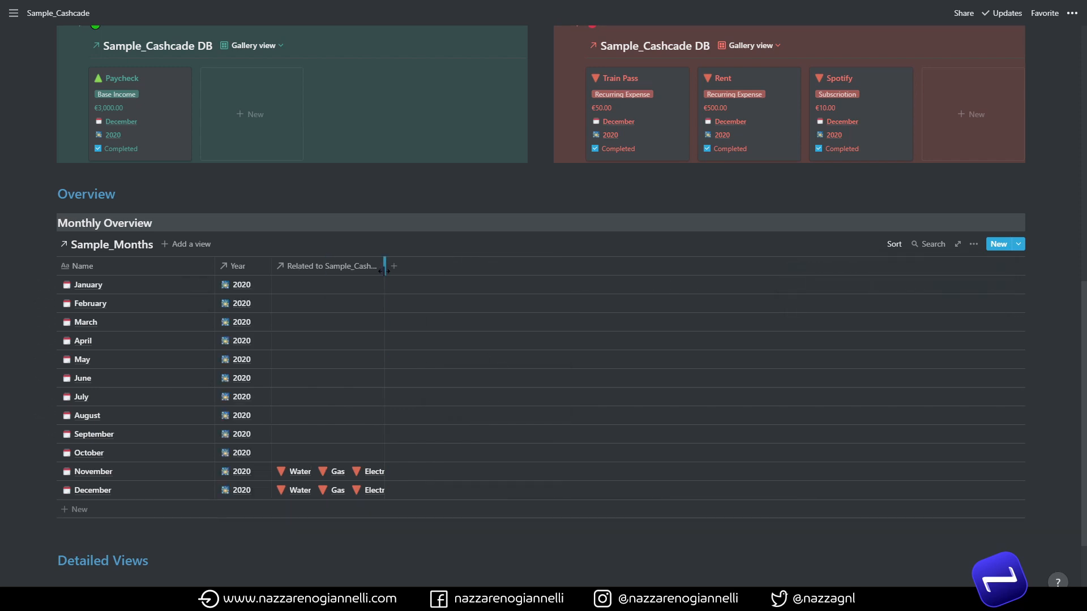
pyautogui.moveTo(388, 279); pyautogui.dragTo(881, 286)
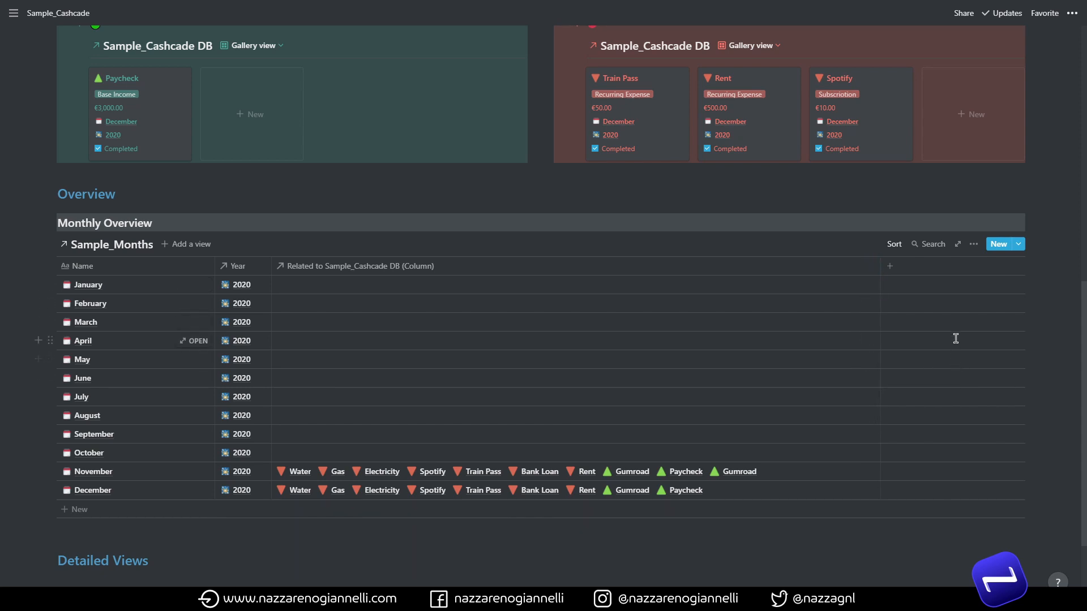
# Add a filter on the Related to Sample_Cashcade DB property to the Sample_Months table under Monthly Overview.
pyautogui.click(973, 245)
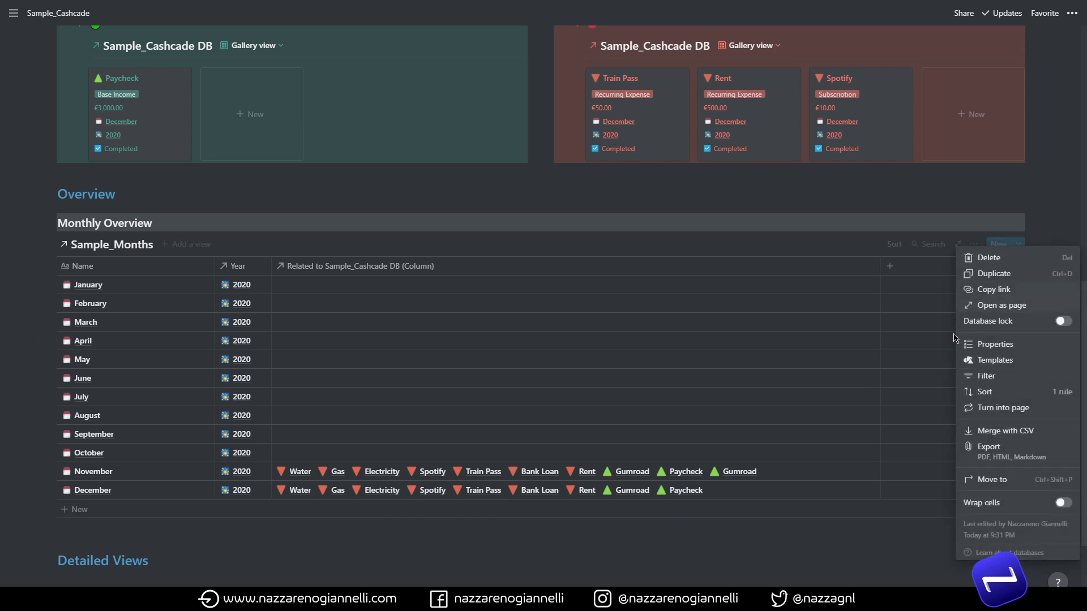
pyautogui.click(973, 377)
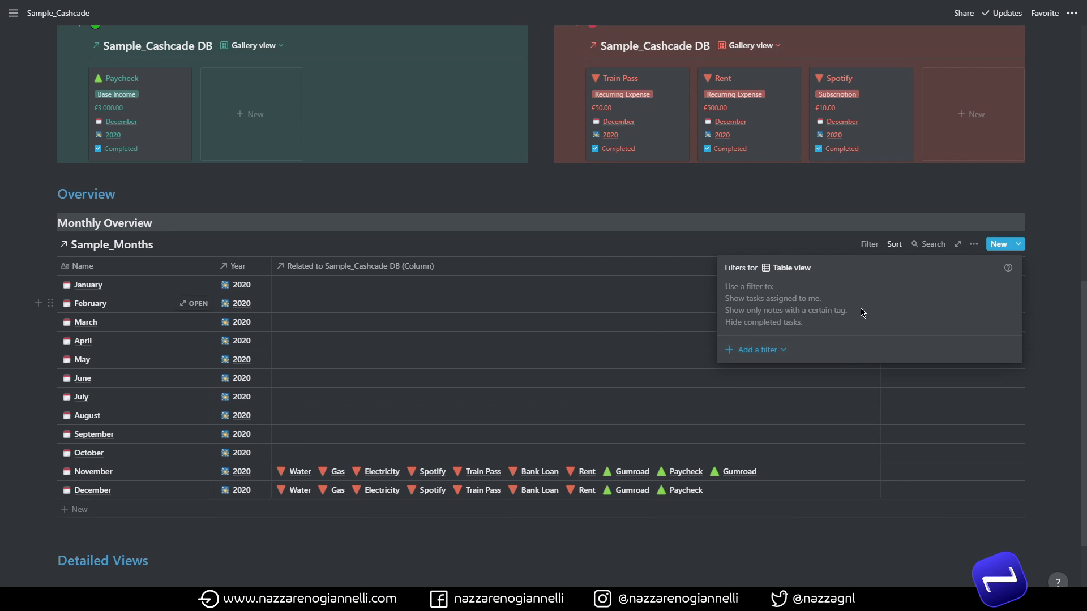
pyautogui.click(758, 350)
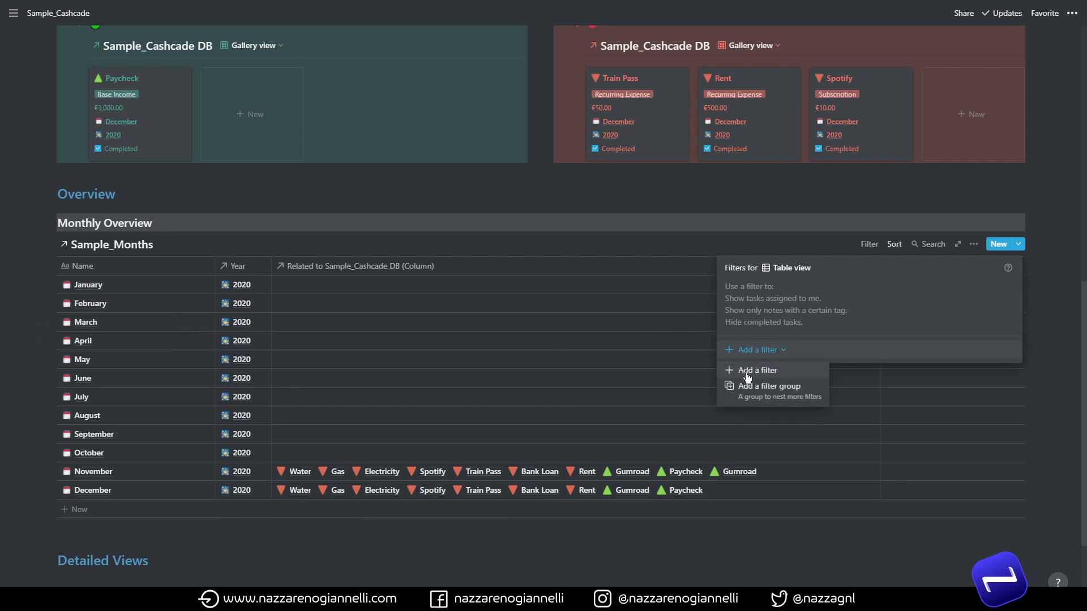
pyautogui.click(747, 374)
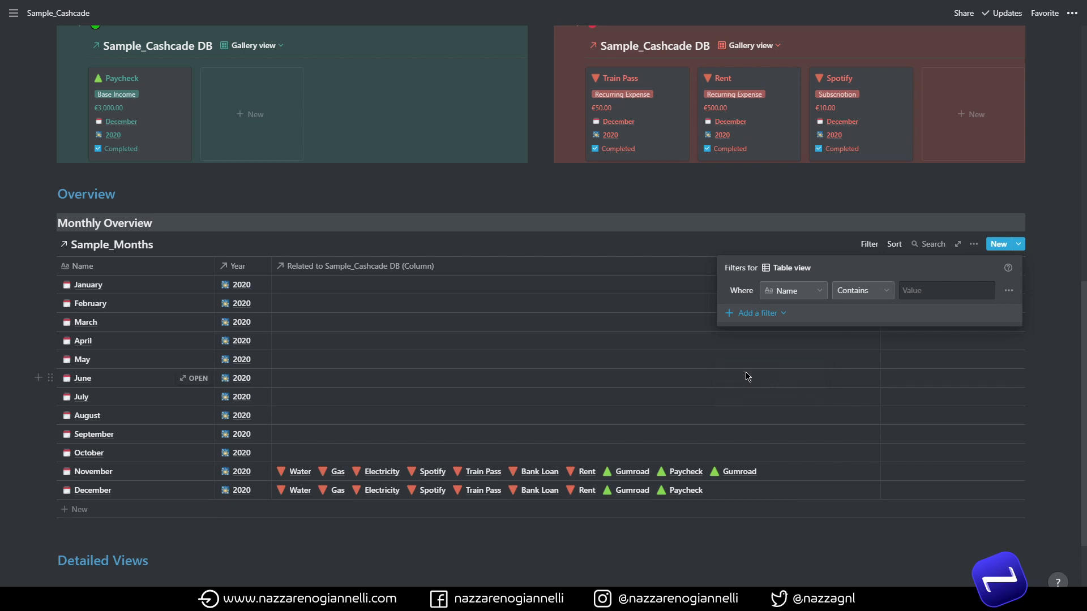
pyautogui.click(800, 298)
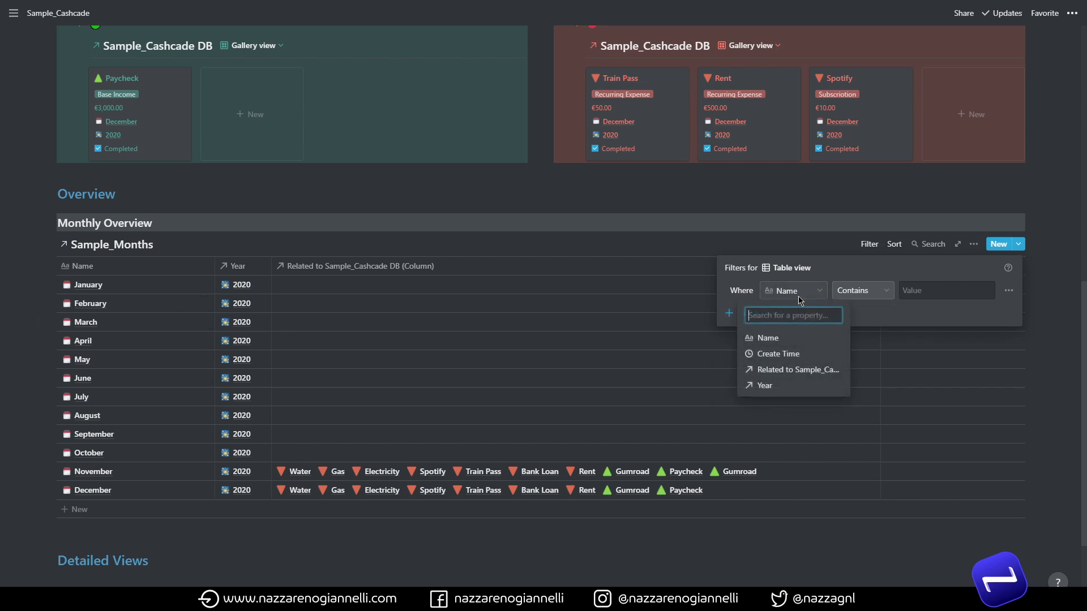
pyautogui.click(804, 371)
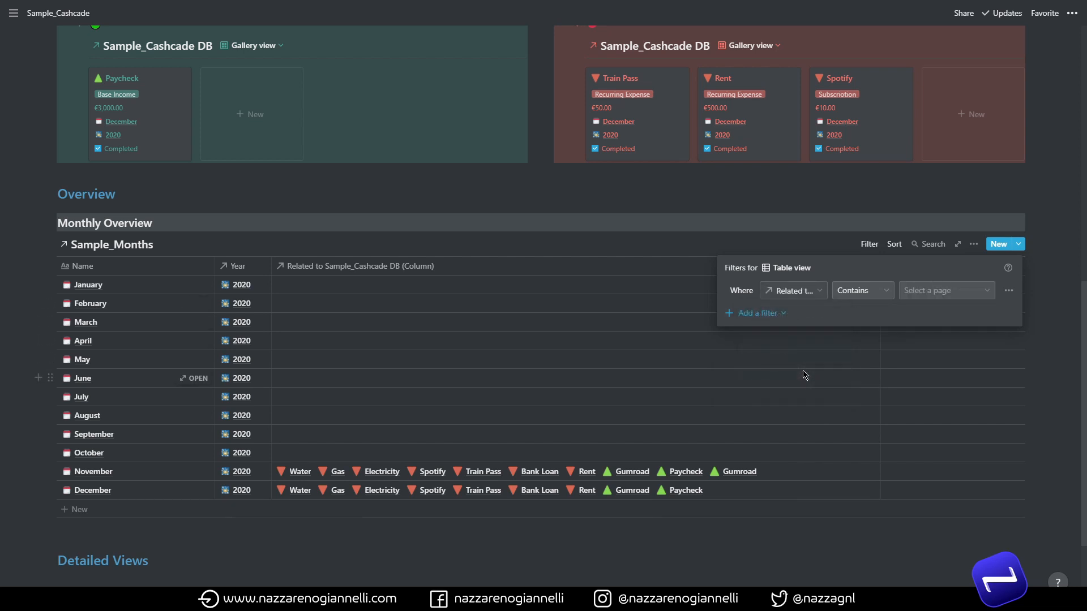
pyautogui.click(605, 308)
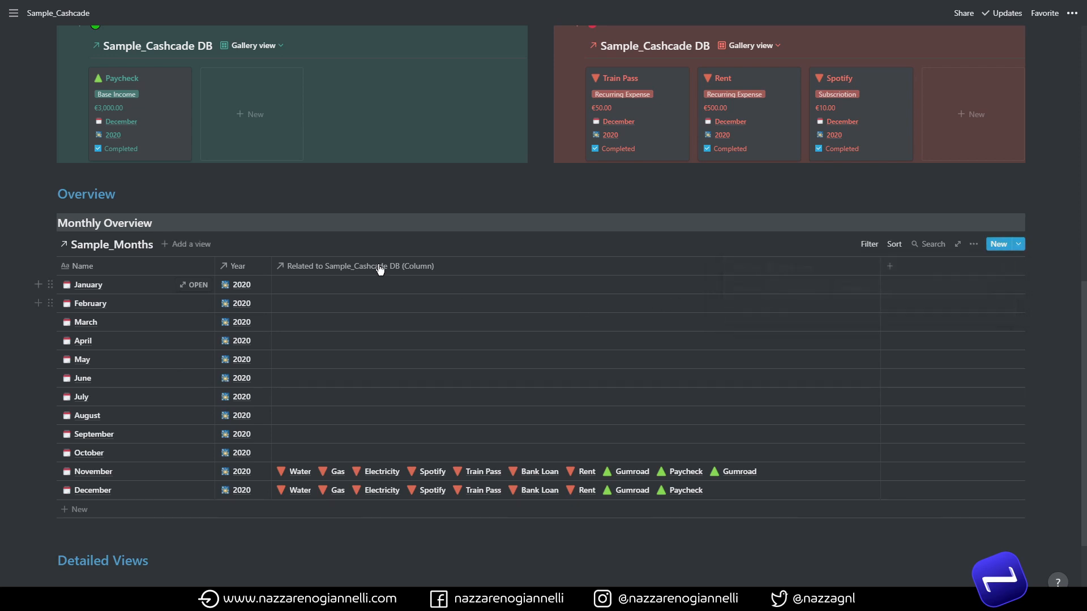
# Rename the Related to Sample_Cashcade DB column of the Sample_Months table to "Cashflow".
pyautogui.click(492, 266)
pyautogui.write('Cash')
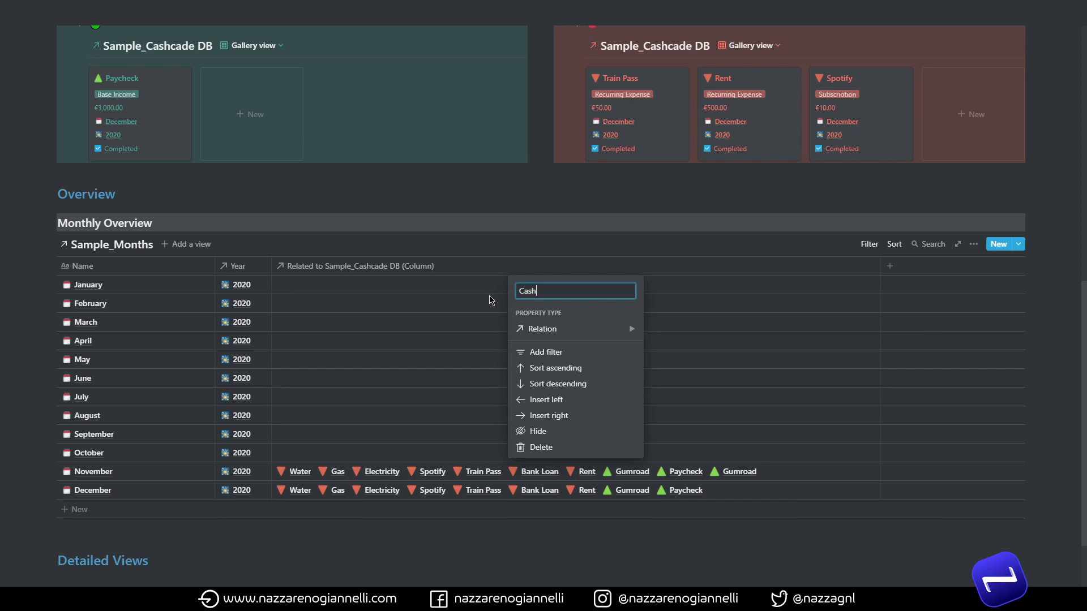
pyautogui.press('BackSpace')
pyautogui.press('BackSpace')
pyautogui.write('Cashflow')
# Set the Sample_Months table's Cashflow filter condition to Is not empty.
pyautogui.click(546, 352)
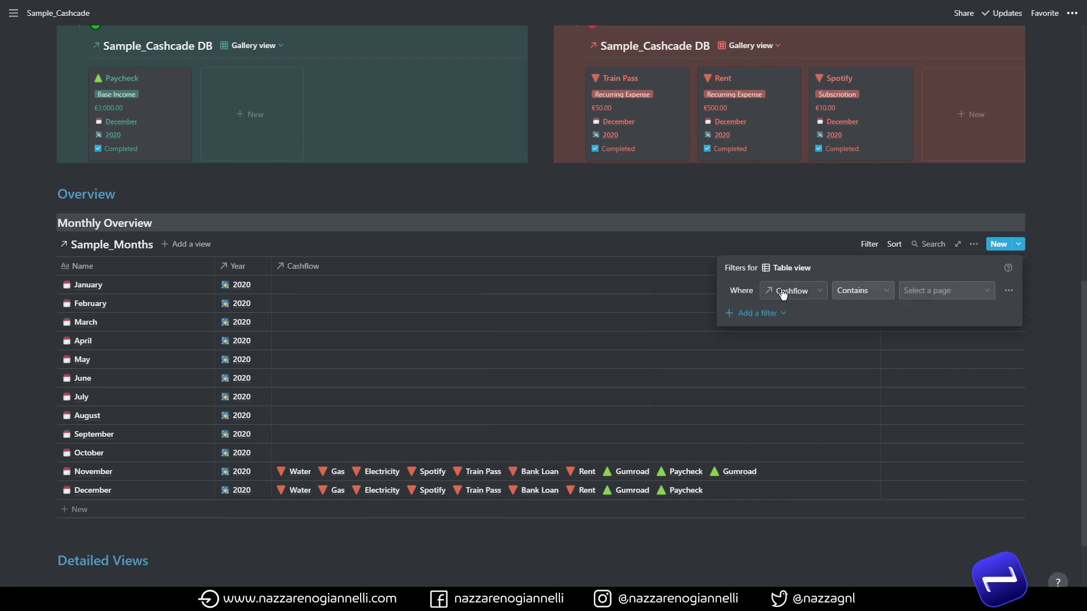
pyautogui.click(857, 293)
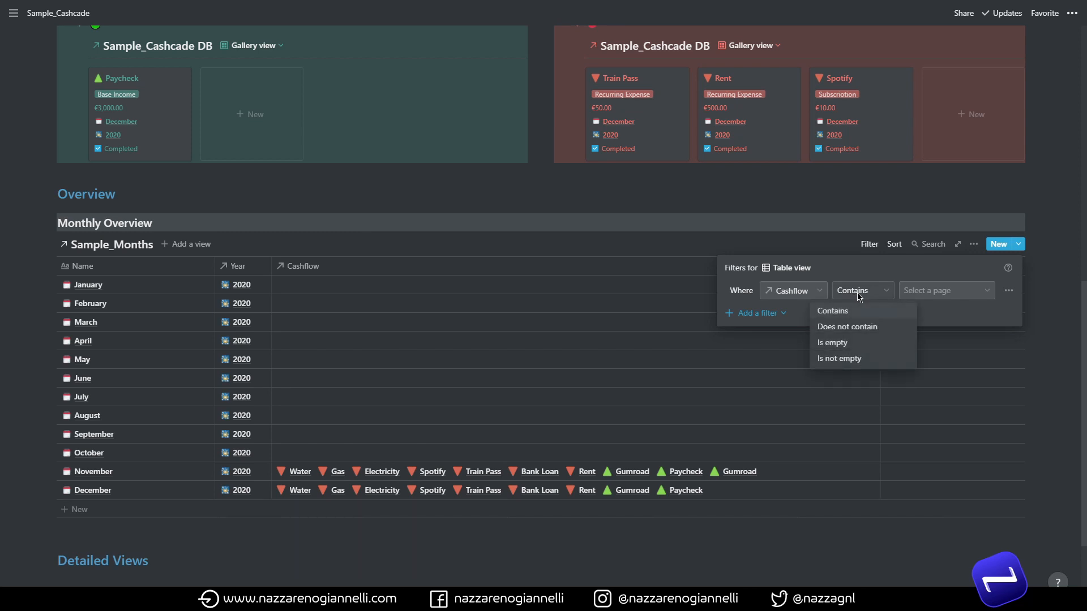
pyautogui.click(838, 359)
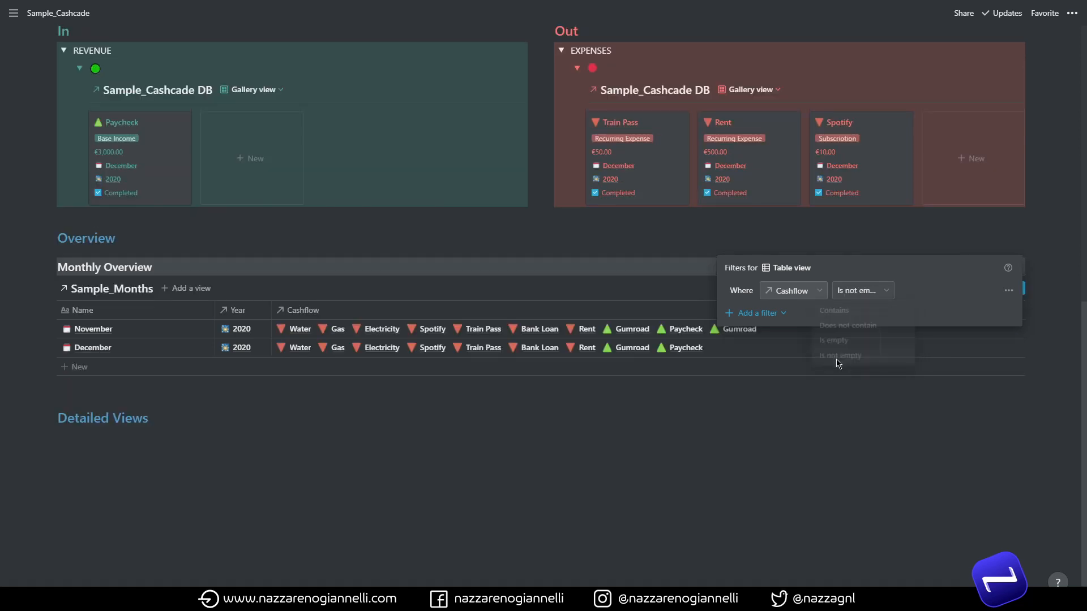
pyautogui.click(994, 414)
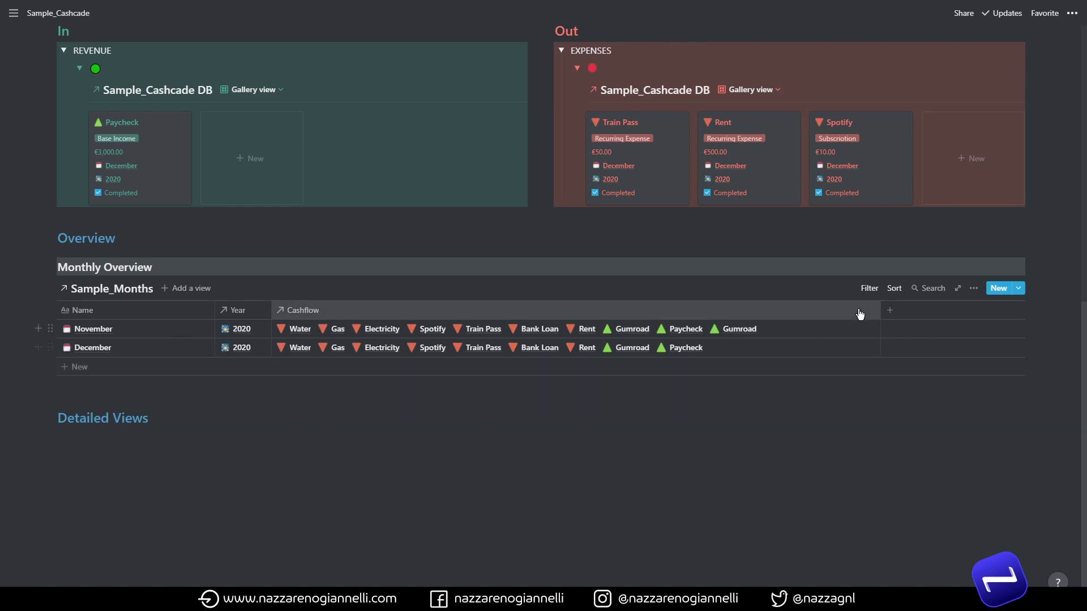
# Change the Sample_Months table's Create Time sort to descending order.
pyautogui.click(899, 289)
pyautogui.click(901, 337)
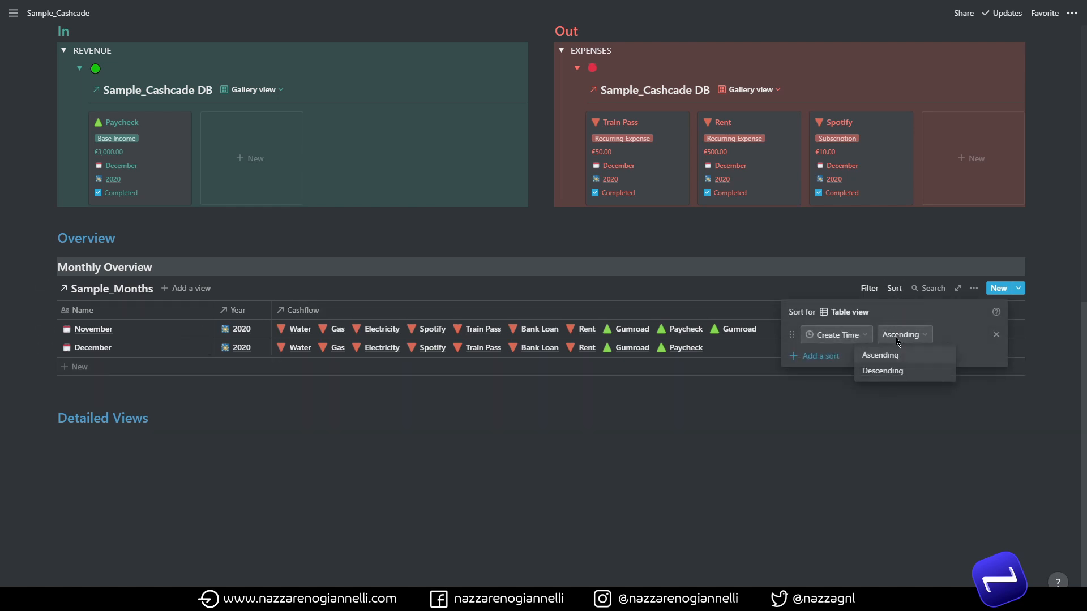
pyautogui.click(879, 373)
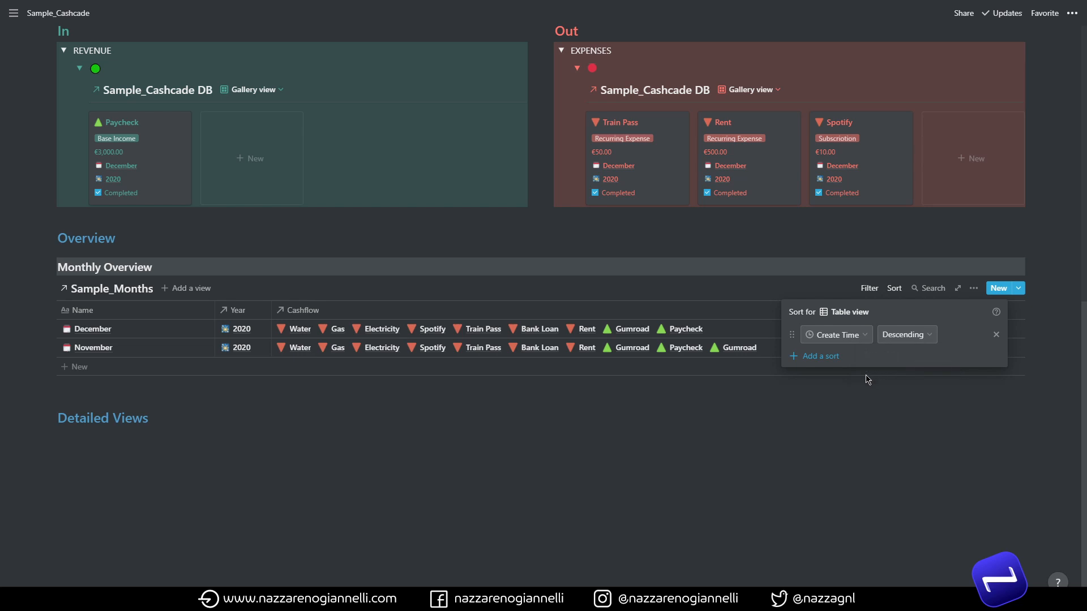
pyautogui.click(718, 376)
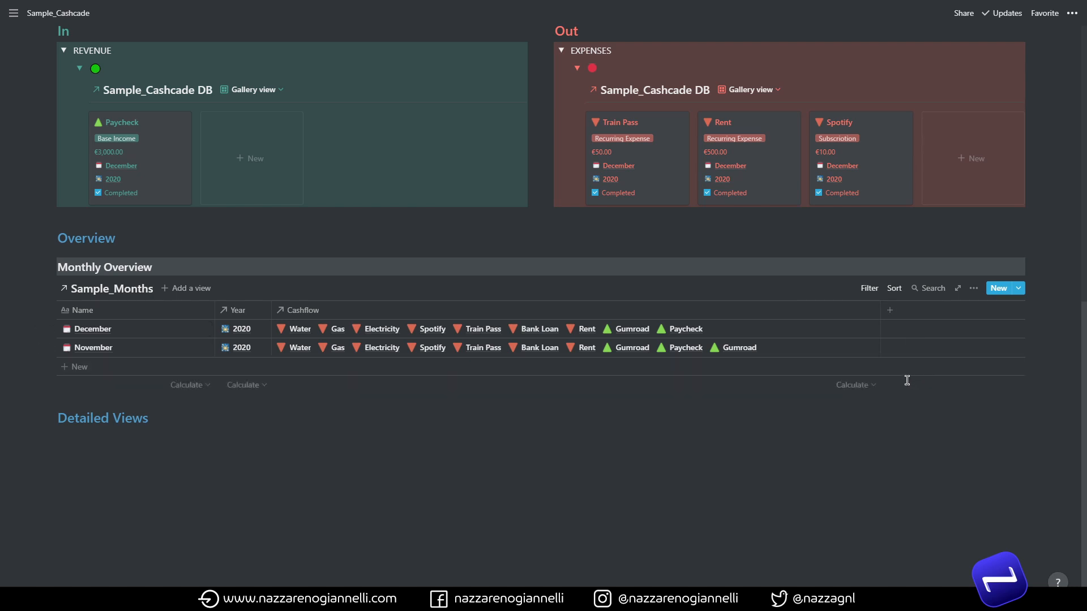
# Add a property named "Monthly Income" of type Rollup to the Sample_Months table.
pyautogui.click(891, 312)
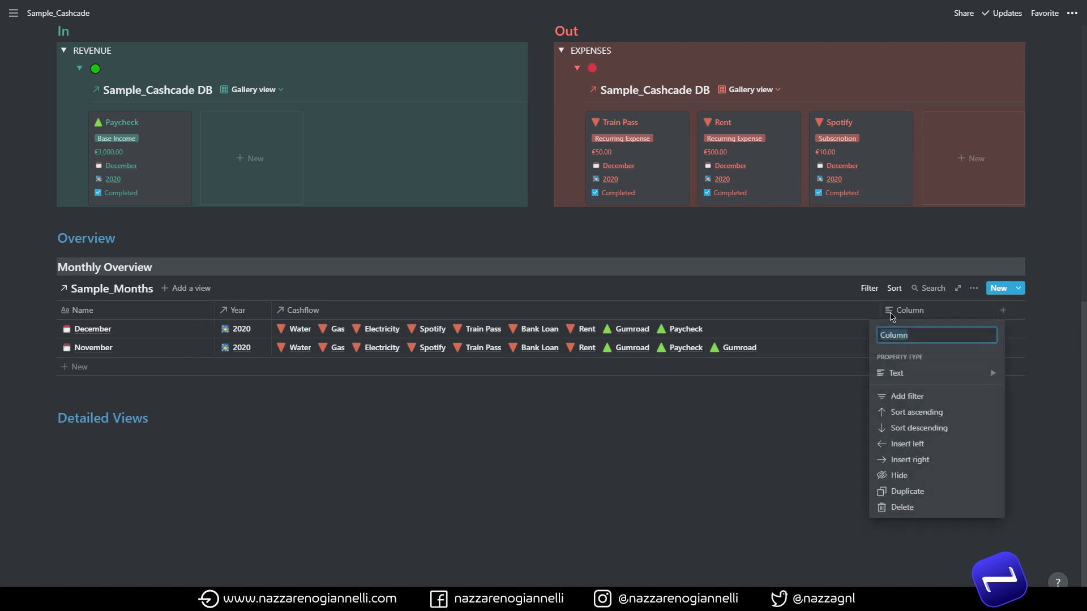
pyautogui.moveTo(891, 374)
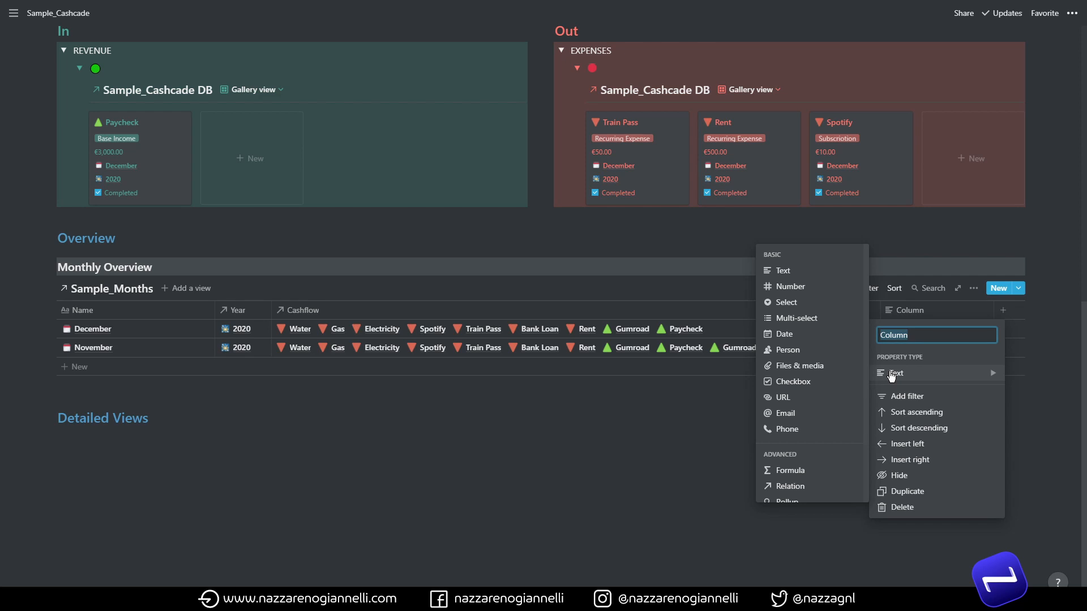
pyautogui.write('Monthly Income')
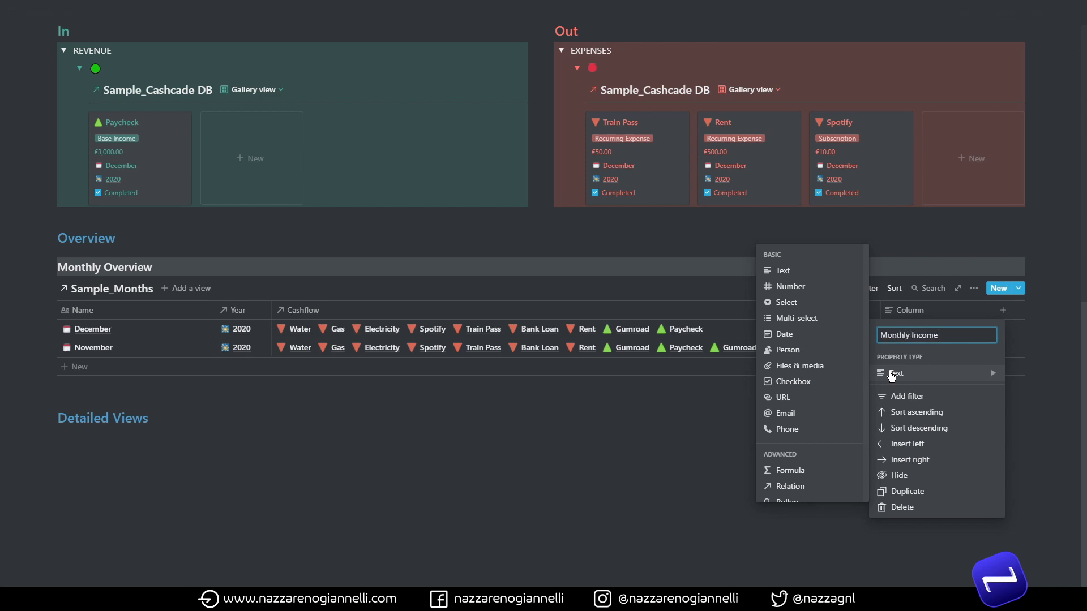
pyautogui.scroll(-2, 792, 441)
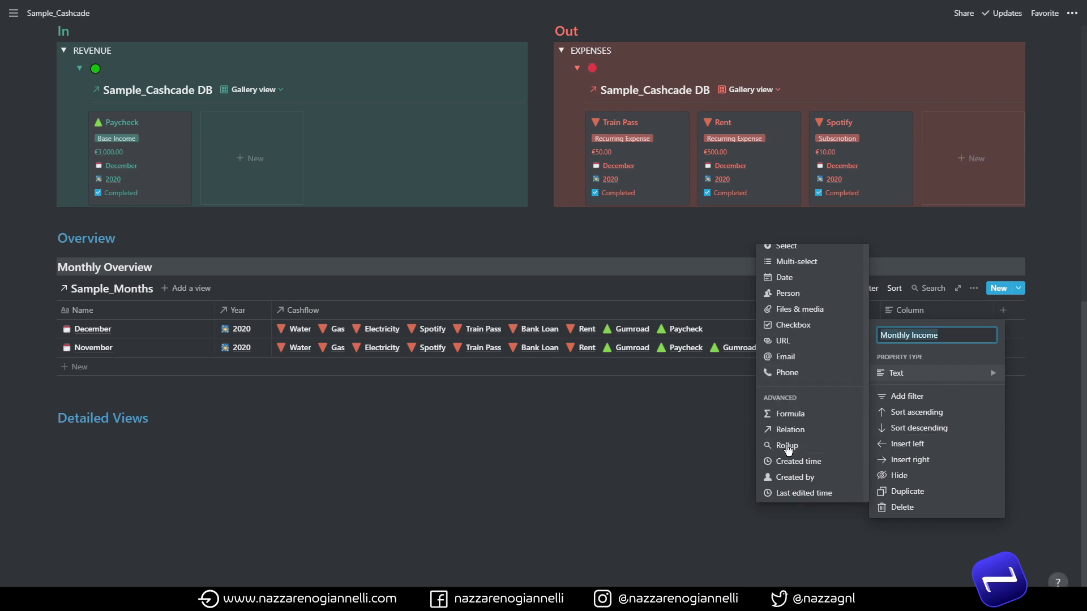
pyautogui.click(789, 446)
# Configure the Monthly Income rollup with the Cashflow relation, the Amount property and the Sum calculation.
pyautogui.click(931, 333)
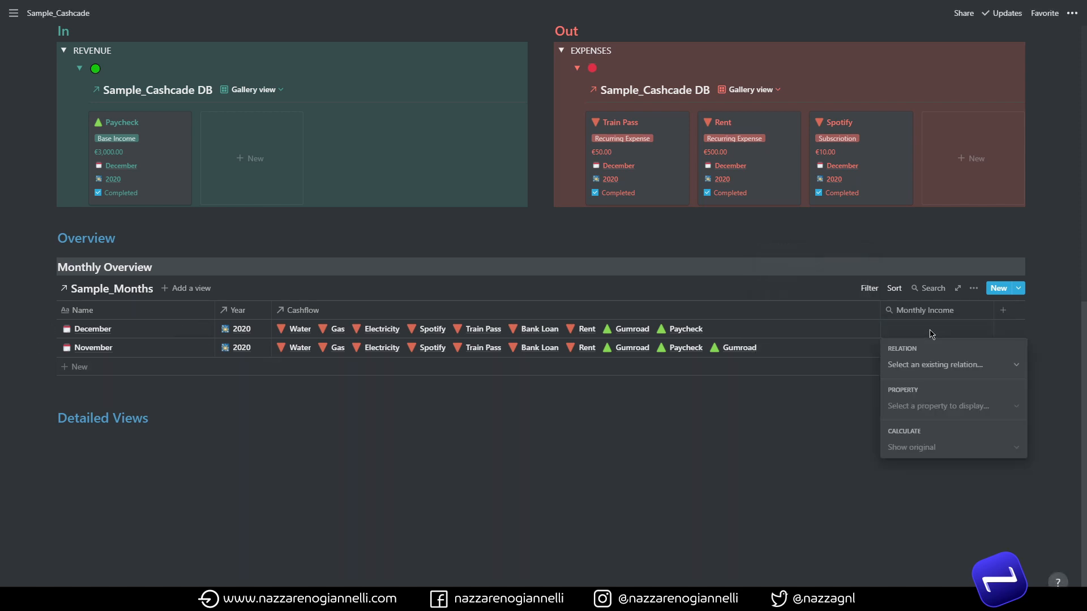
pyautogui.click(917, 368)
pyautogui.click(931, 412)
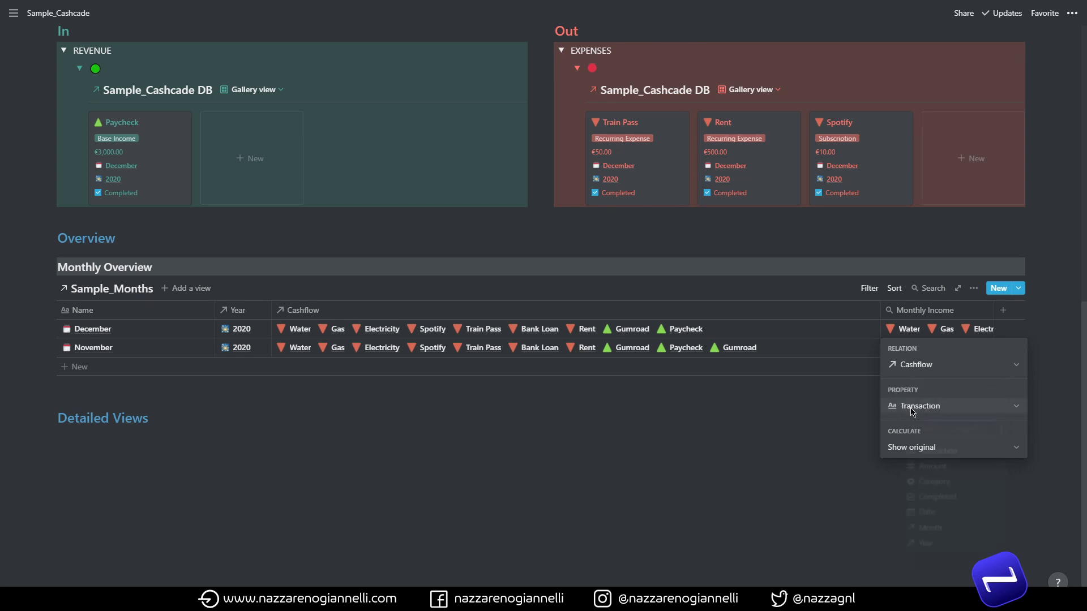
pyautogui.click(912, 408)
pyautogui.click(926, 468)
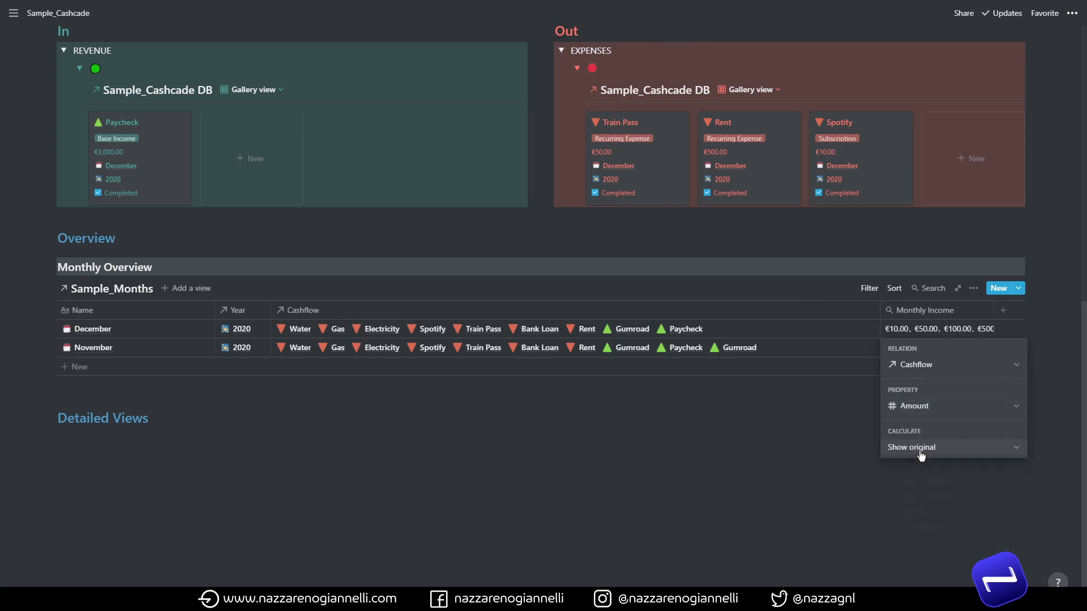
pyautogui.click(919, 448)
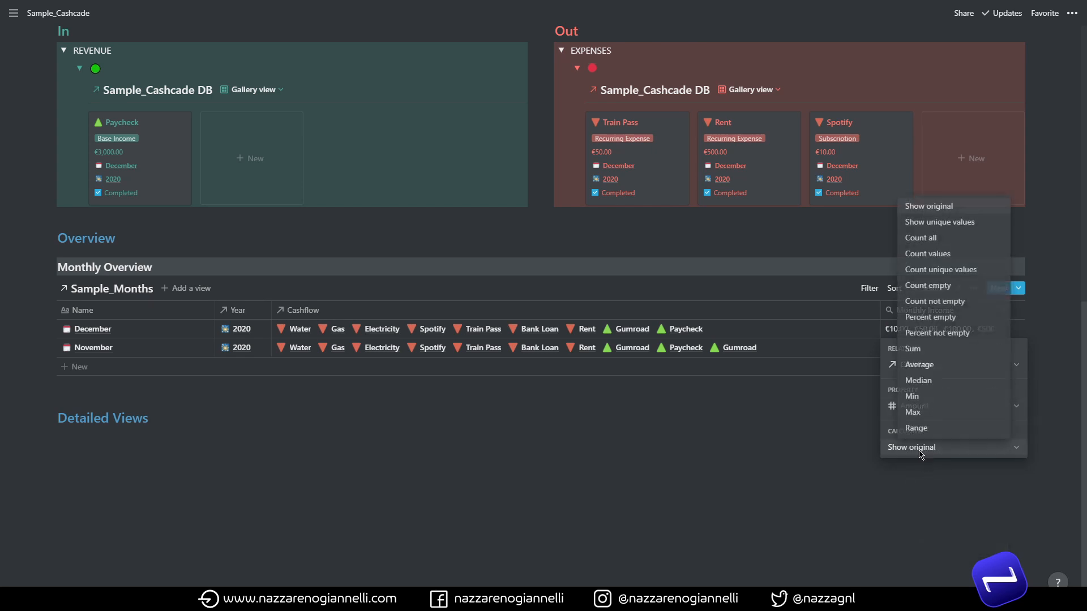
pyautogui.click(919, 354)
pyautogui.click(819, 392)
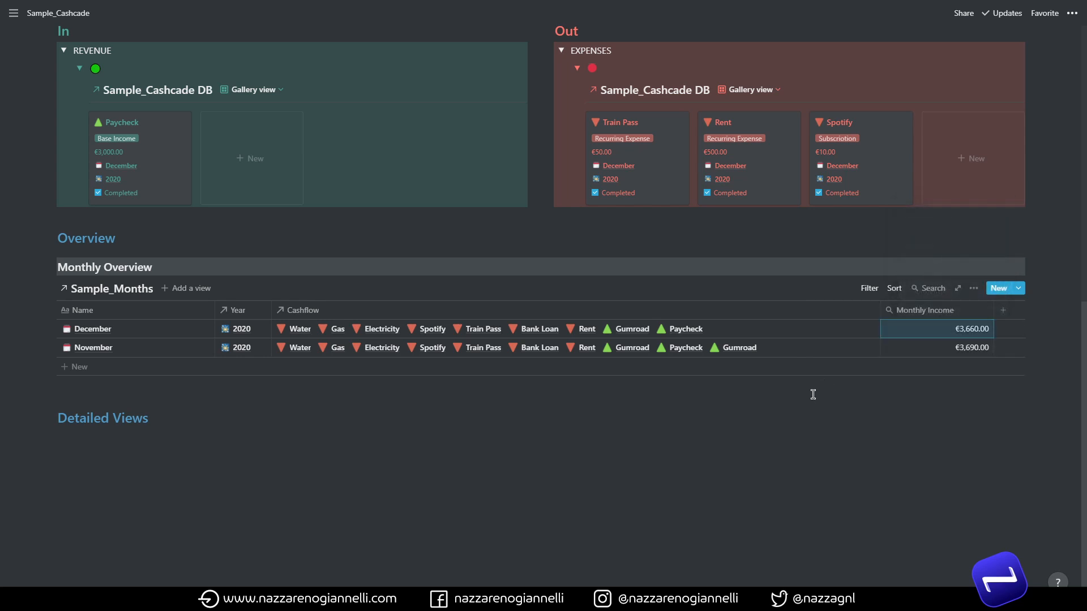
# Move the Monthly Income column between the Year and Cashflow columns of the Sample_Months table.
pyautogui.moveTo(941, 311); pyautogui.dragTo(408, 308)
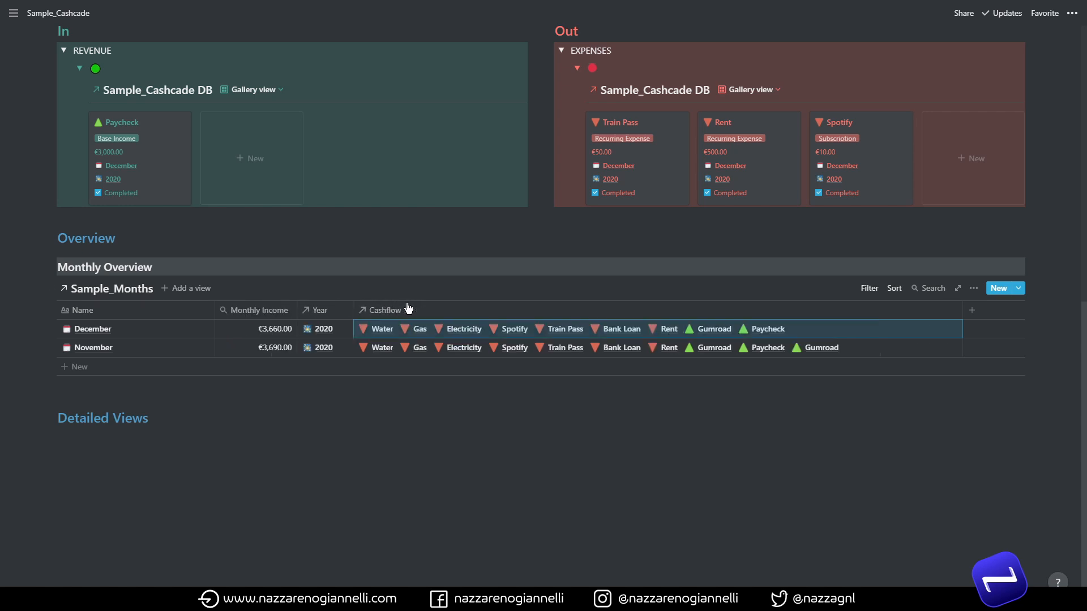
pyautogui.moveTo(266, 316); pyautogui.dragTo(319, 316)
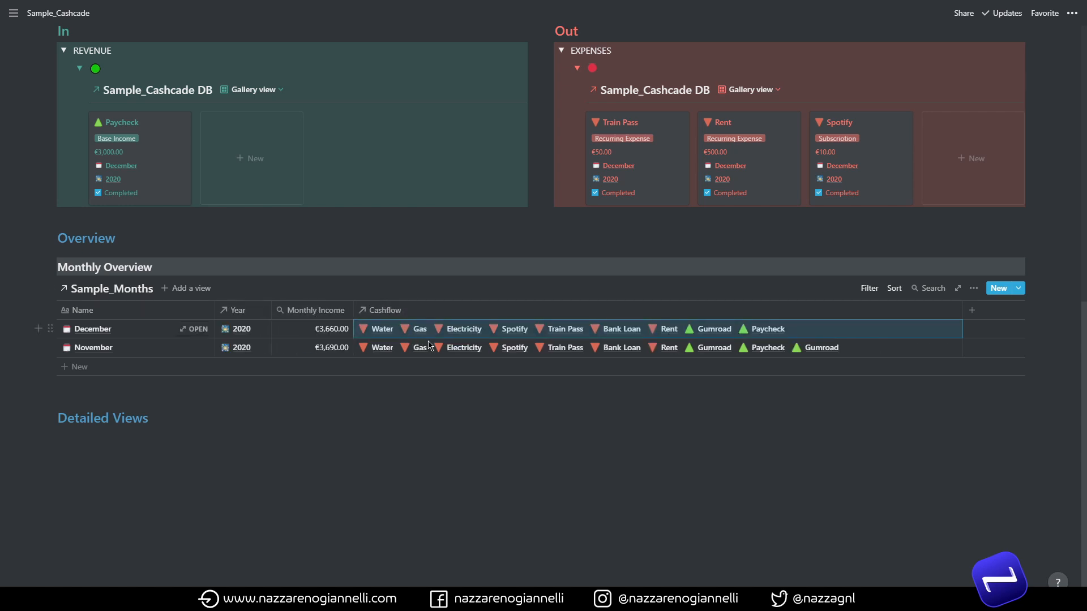
pyautogui.scroll(1, 597, 465)
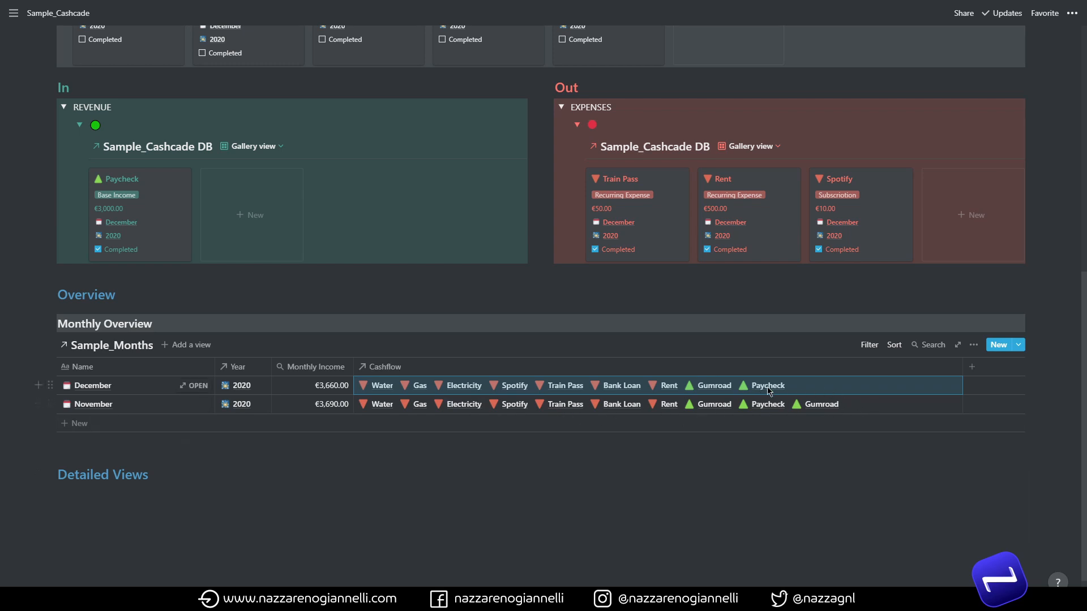
pyautogui.scroll(-1, 702, 388)
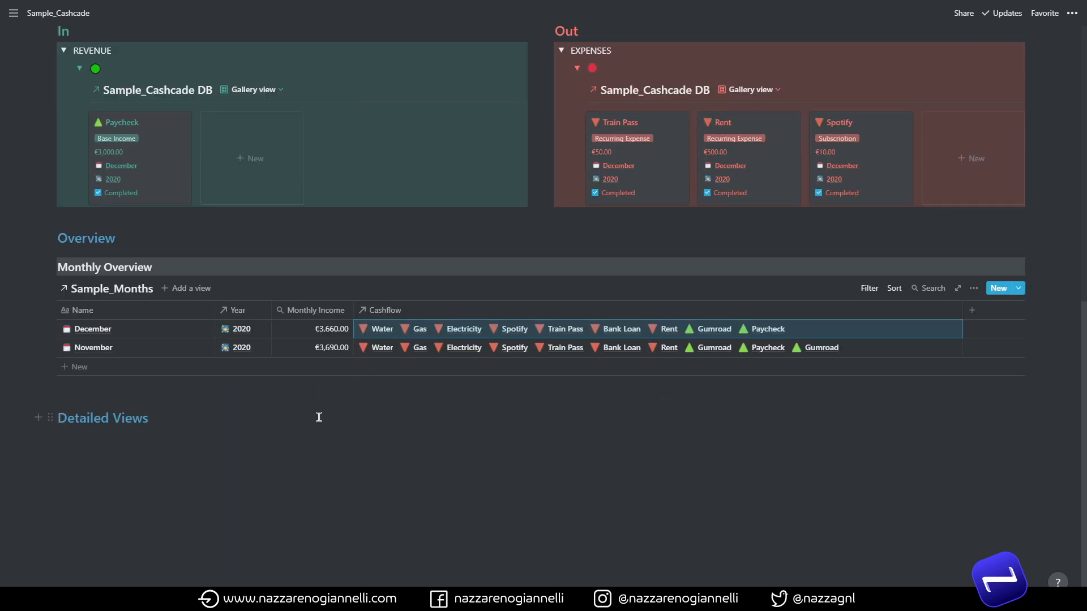
# Add a Heading 3 reading "Yearly Overview" with a gray background between the Sample_Months table and Detailed Views.
pyautogui.click(332, 401)
pyautogui.write('/')
pyautogui.press('BackSpace')
pyautogui.click(168, 332)
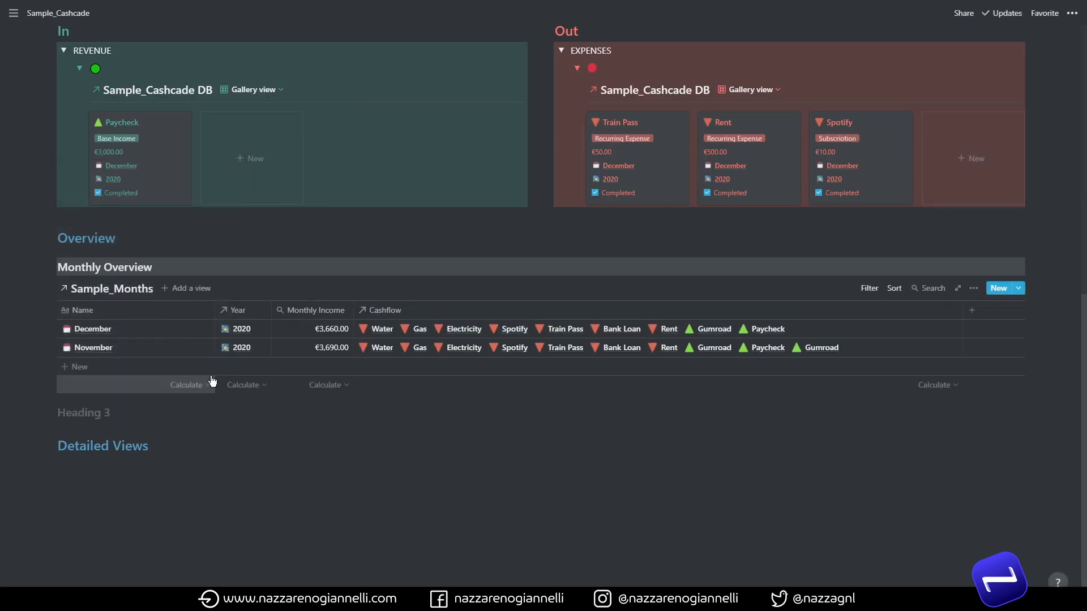
pyautogui.write('Yearly Overview')
pyautogui.click(50, 412)
pyautogui.moveTo(90, 476)
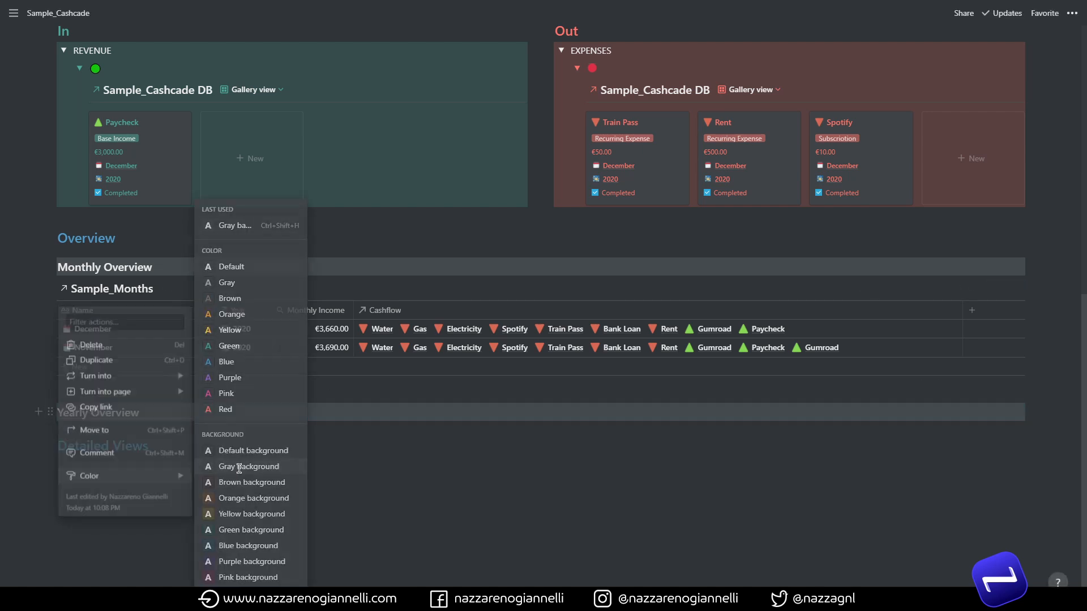
# Insert a linked database of Sample_Years beneath the Yearly Overview heading.
pyautogui.click(38, 413)
pyautogui.write('linked')
pyautogui.press('Return')
pyautogui.write('sample')
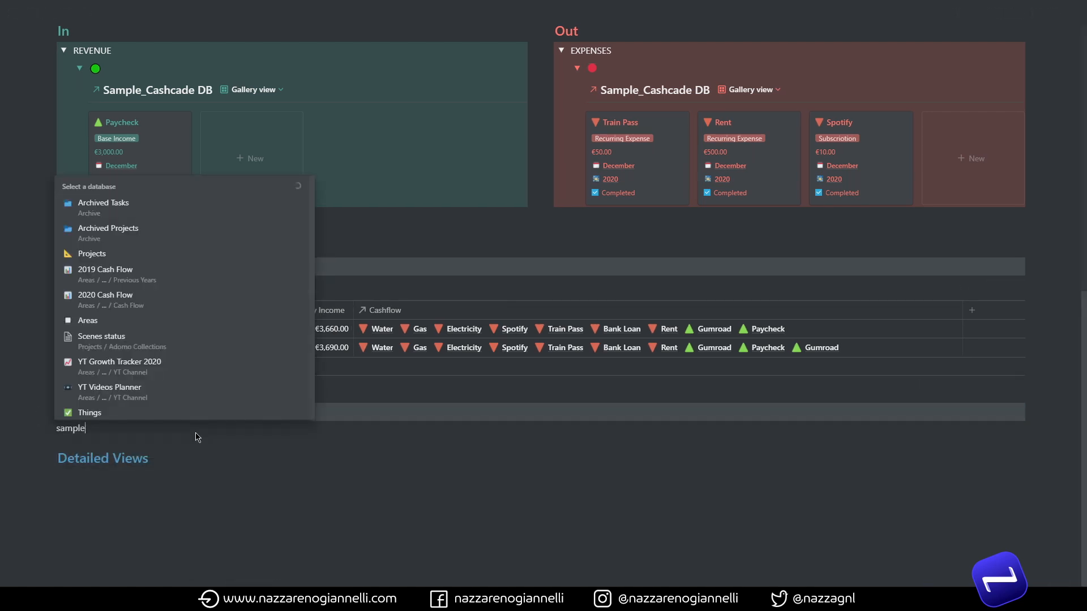
pyautogui.click(211, 364)
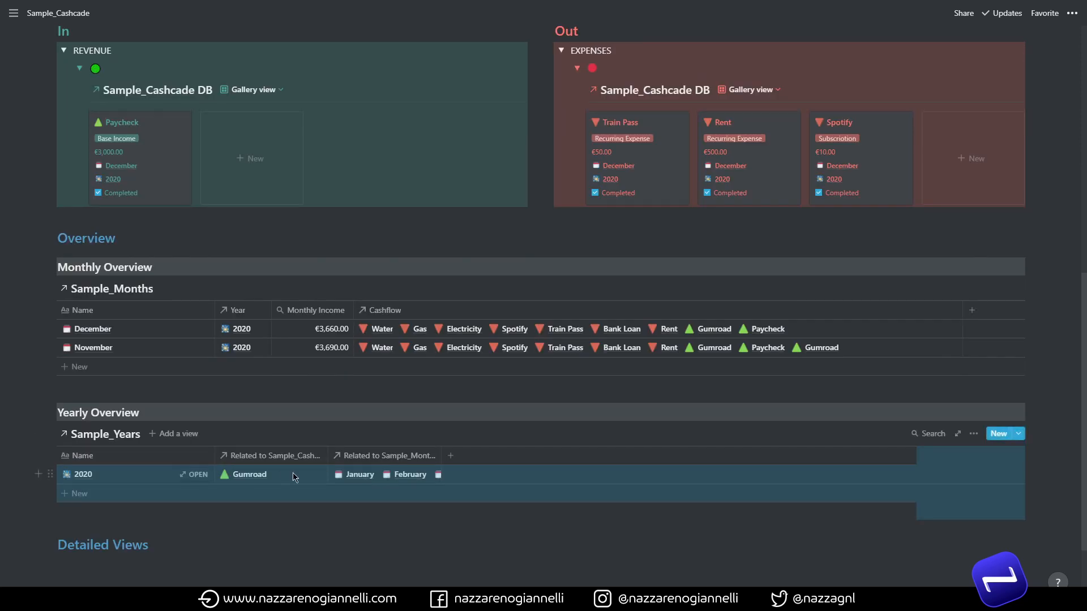
# Examine the Generate Recurring Transactions button's template and compare it with the Pending, Revenue, Expenses and Overview sections.
pyautogui.scroll(10, 293, 477)
pyautogui.click(999, 198)
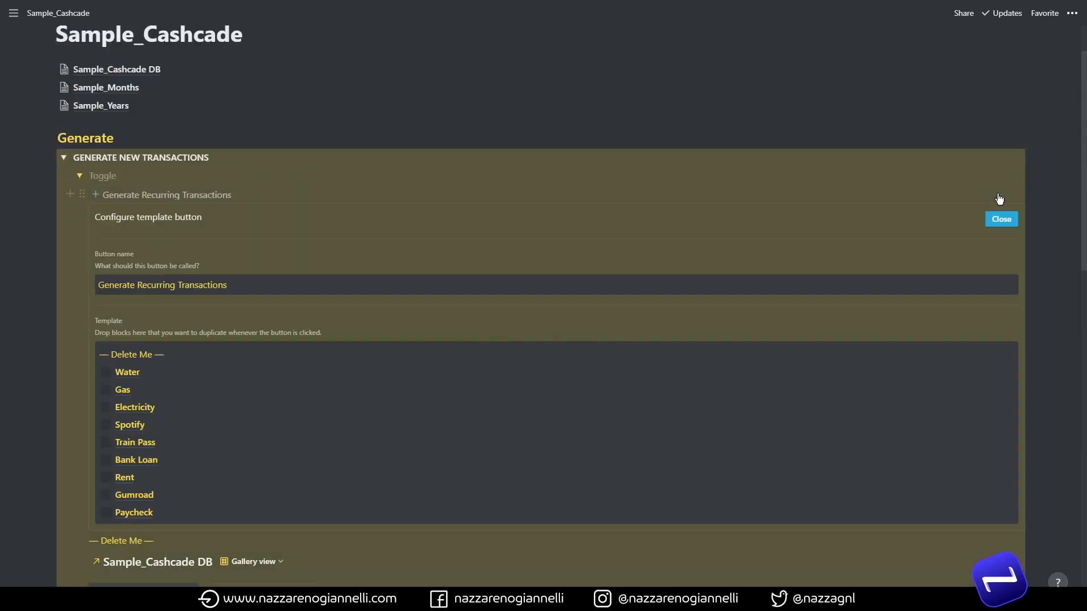
pyautogui.scroll(-2, 255, 359)
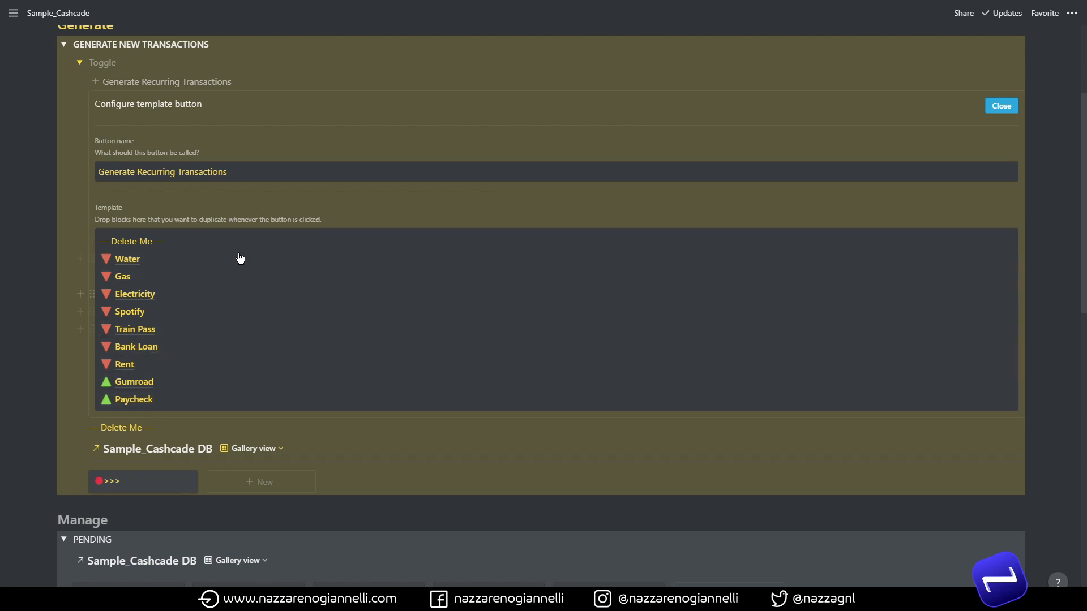
pyautogui.scroll(-3, 262, 309)
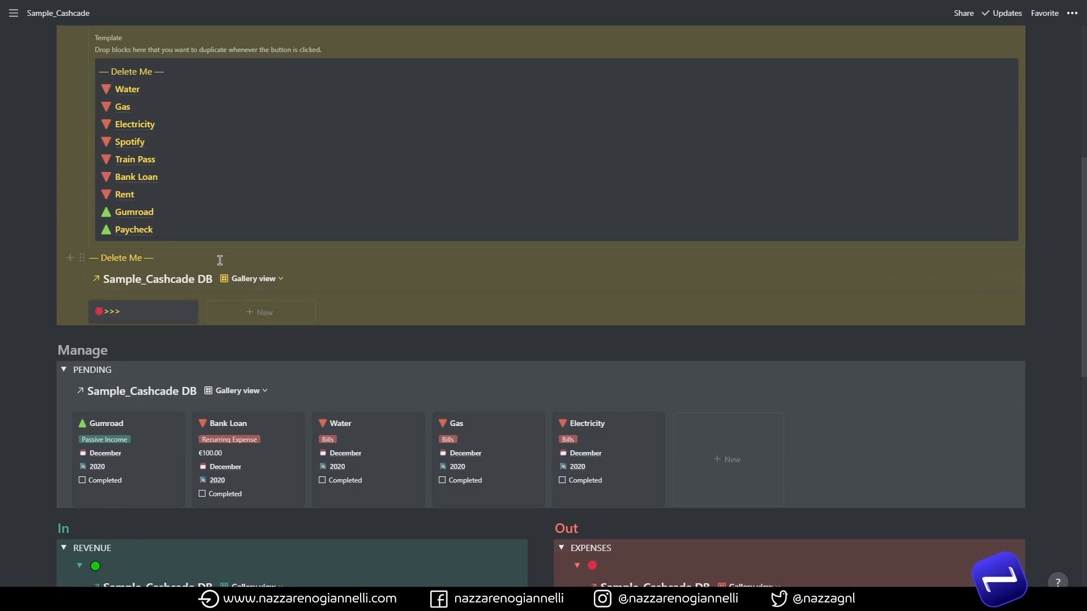
pyautogui.scroll(-9, 219, 260)
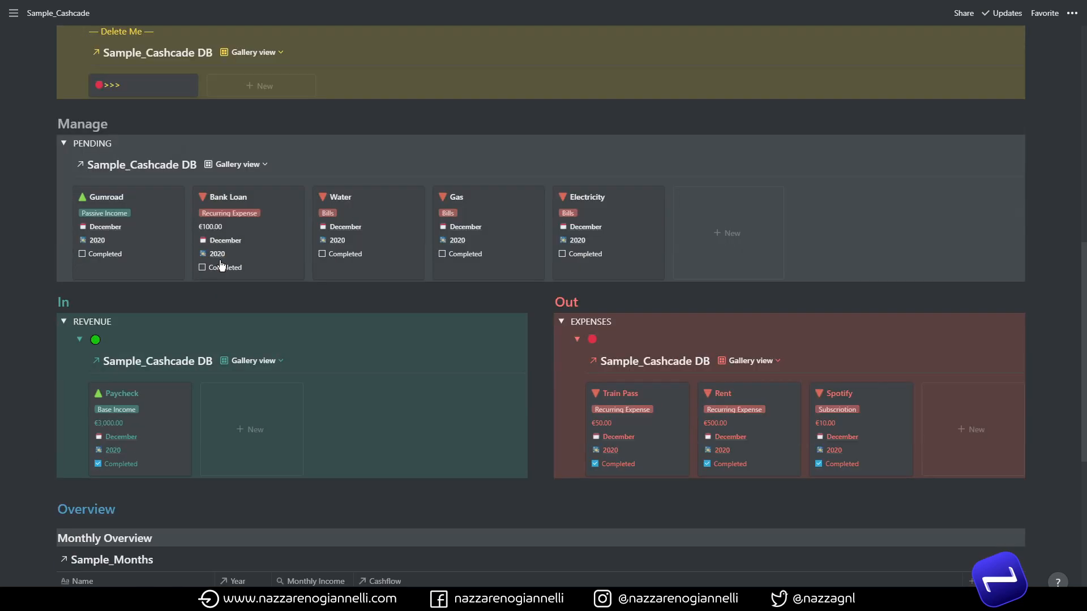
pyautogui.scroll(-2, 286, 432)
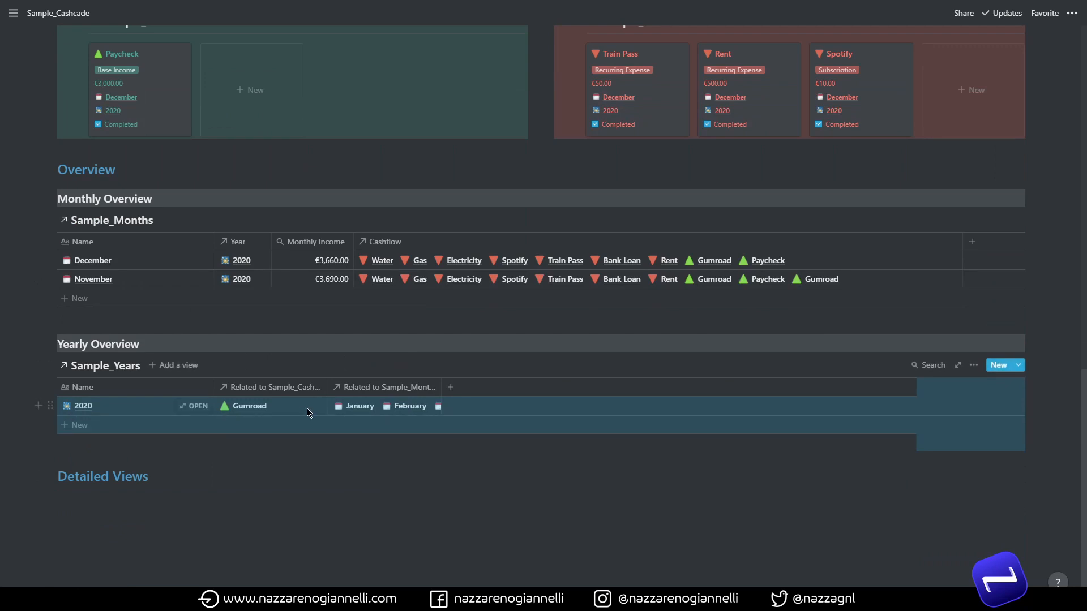
pyautogui.scroll(3, 309, 413)
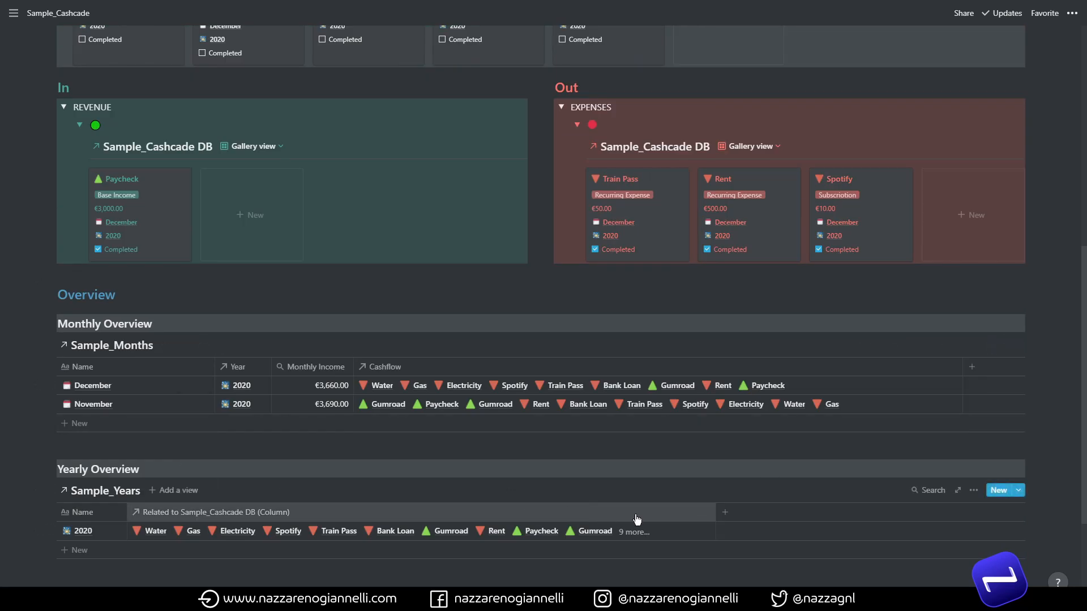
# Remove the 2020 entry from the Year property of the nine selected transactions in the Generate gallery.
pyautogui.scroll(8, 626, 519)
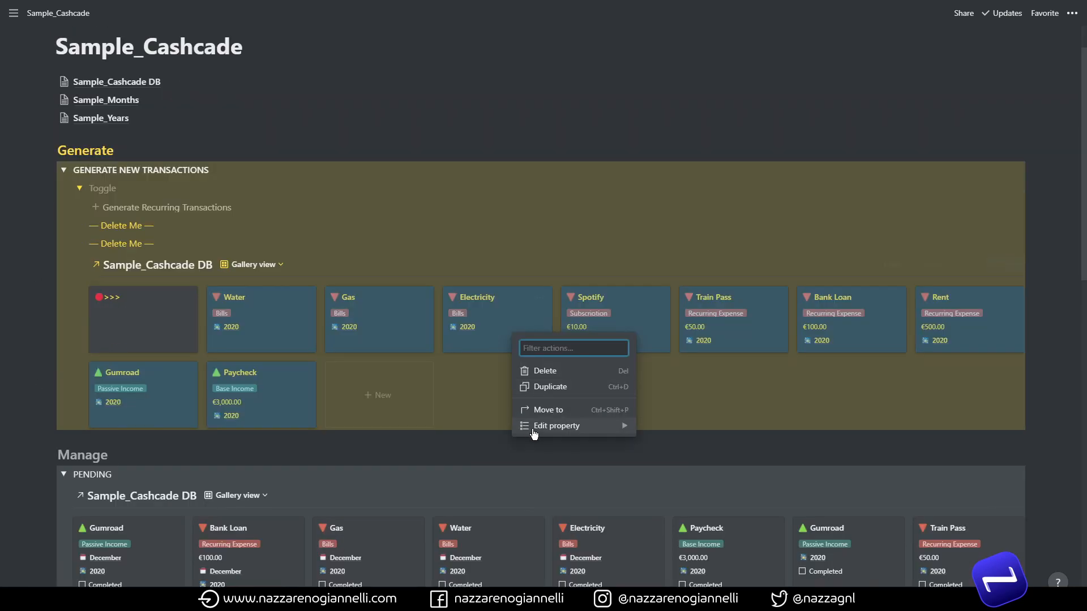
pyautogui.moveTo(566, 428)
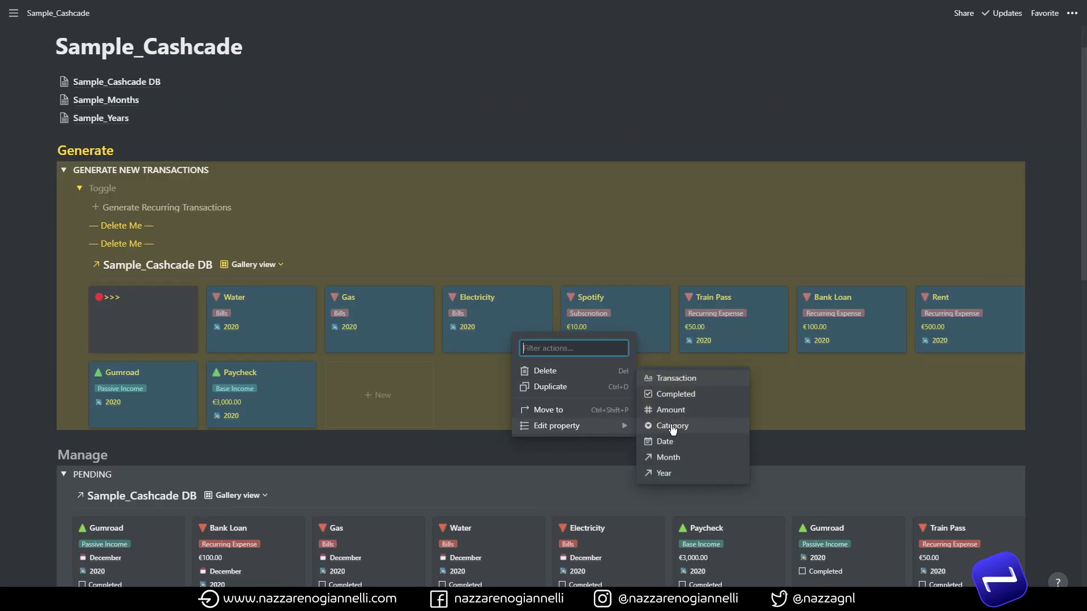
pyautogui.click(660, 474)
pyautogui.click(430, 382)
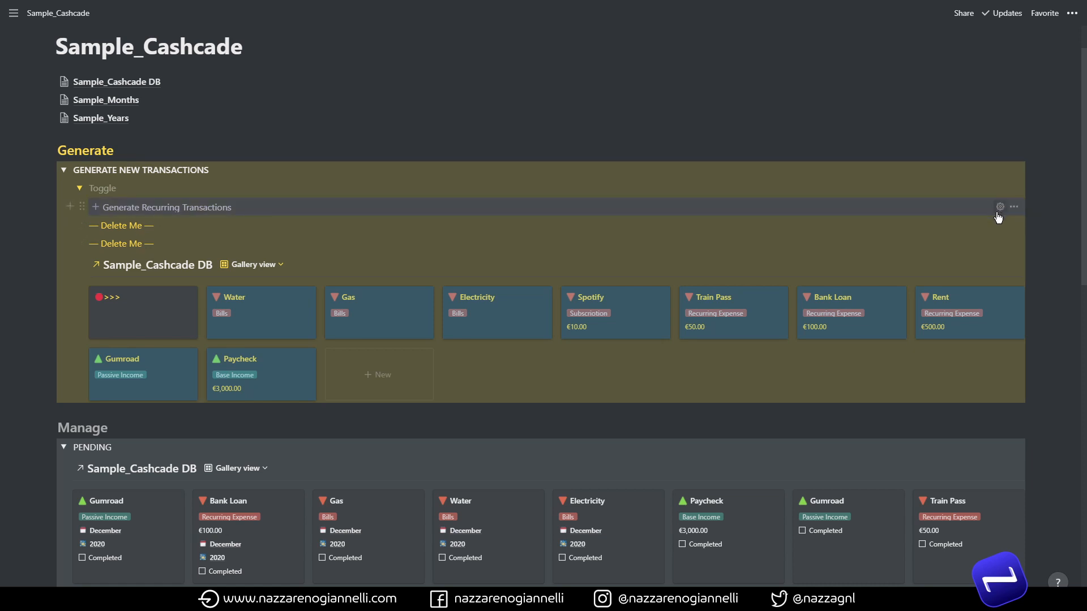
# Open the Generate Recurring Transactions button's configuration and delete all transaction pages beneath the "— Delete Me —" line in its template.
pyautogui.click(1001, 207)
pyautogui.scroll(-2, 443, 267)
pyautogui.moveTo(31, 266); pyautogui.dragTo(193, 422)
pyautogui.press('Delete')
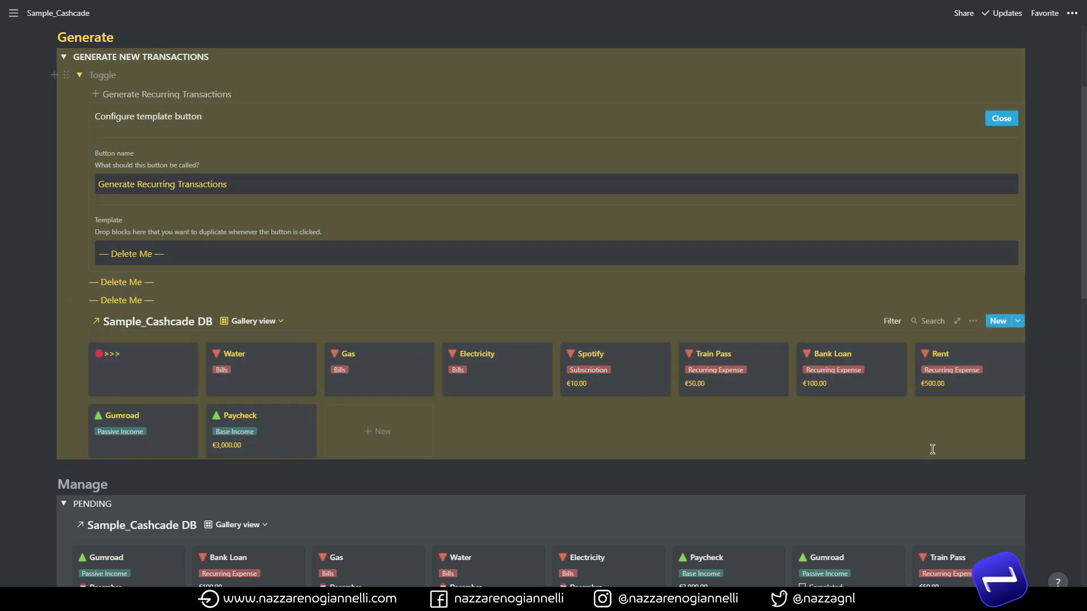
# Move the nine transaction cards from the Generate gallery into the button's template beneath "— Delete Me —".
pyautogui.moveTo(947, 445); pyautogui.dragTo(329, 346)
pyautogui.moveTo(376, 368); pyautogui.dragTo(155, 265)
pyautogui.scroll(-1, 295, 419)
pyautogui.moveTo(701, 429); pyautogui.dragTo(187, 207)
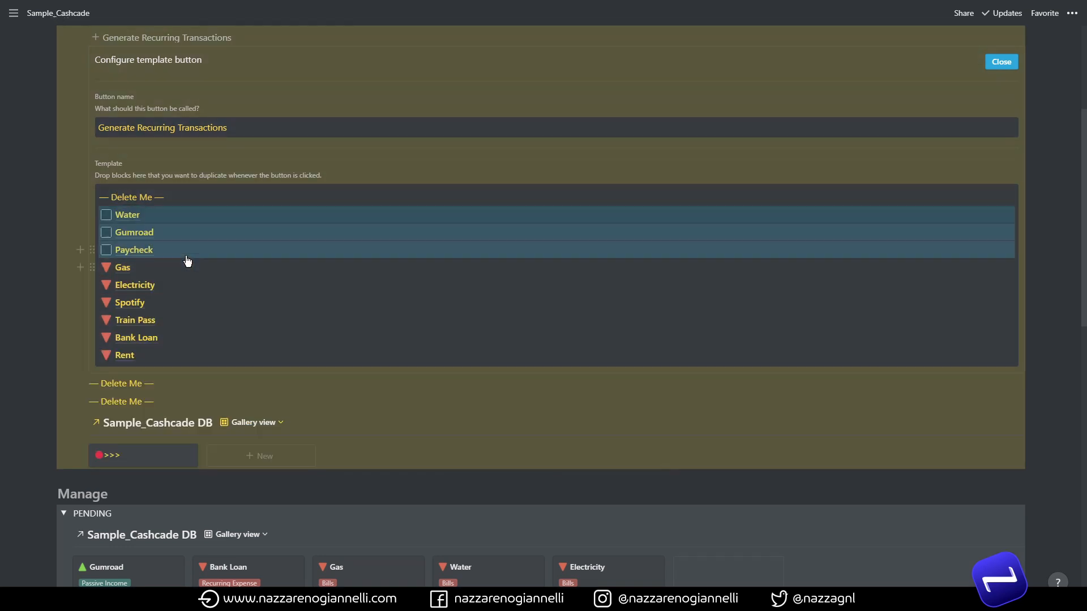
# Reorder the template pages as Paycheck, Gumroad, Bank Loan, Rent, Train Pass, Spotify, Electricity, Gas, Water and close the button's configuration.
pyautogui.moveTo(92, 249); pyautogui.dragTo(102, 208)
pyautogui.moveTo(92, 250); pyautogui.dragTo(102, 225)
pyautogui.moveTo(93, 338); pyautogui.dragTo(103, 311)
pyautogui.hotkey('ctrl', 'z')
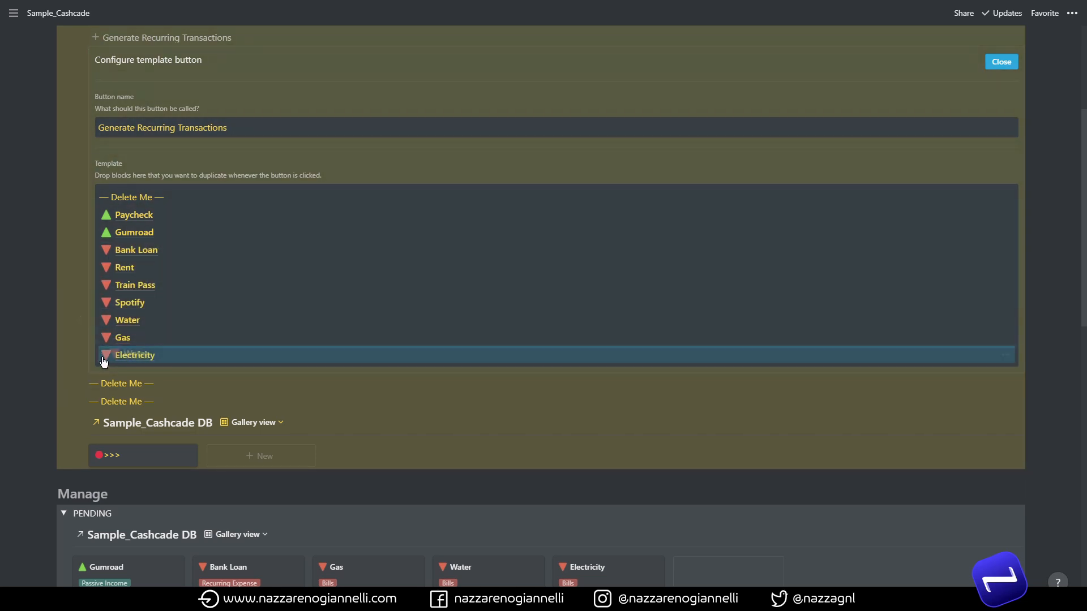
pyautogui.moveTo(92, 355); pyautogui.dragTo(101, 313)
pyautogui.scroll(-1, 844, 198)
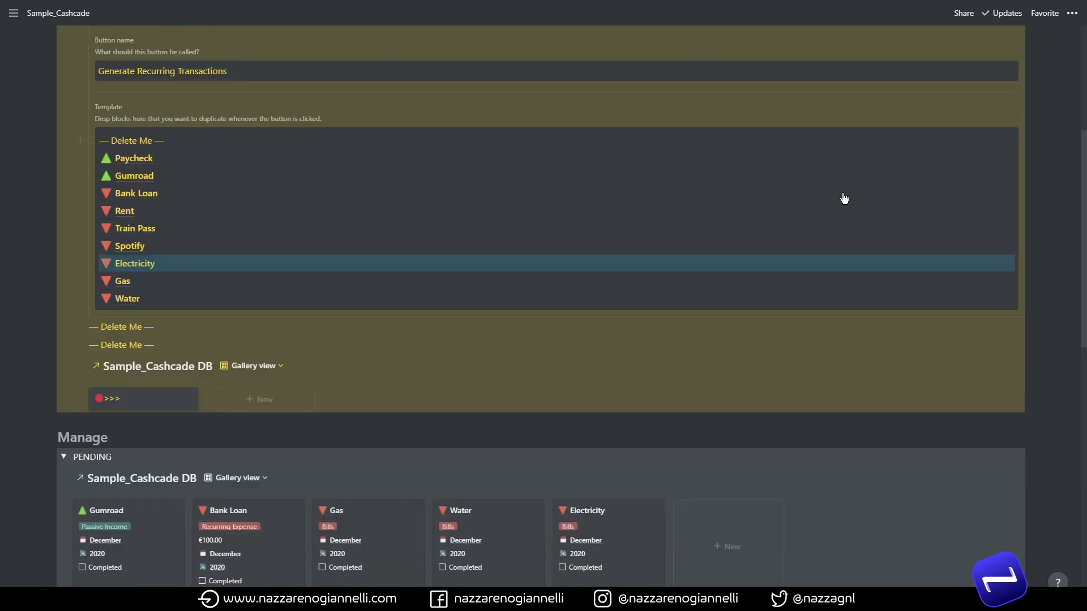
pyautogui.scroll(2, 844, 198)
pyautogui.click(1001, 119)
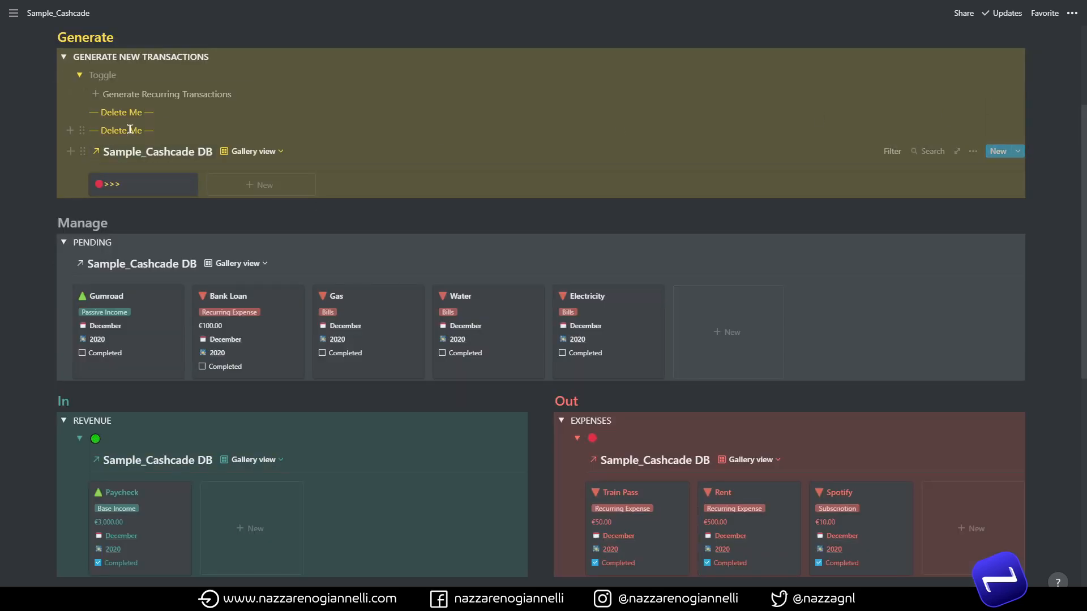
# Delete both leftover "— Delete Me —" lines and generate a fresh set of recurring transactions.
pyautogui.moveTo(33, 116); pyautogui.dragTo(133, 136)
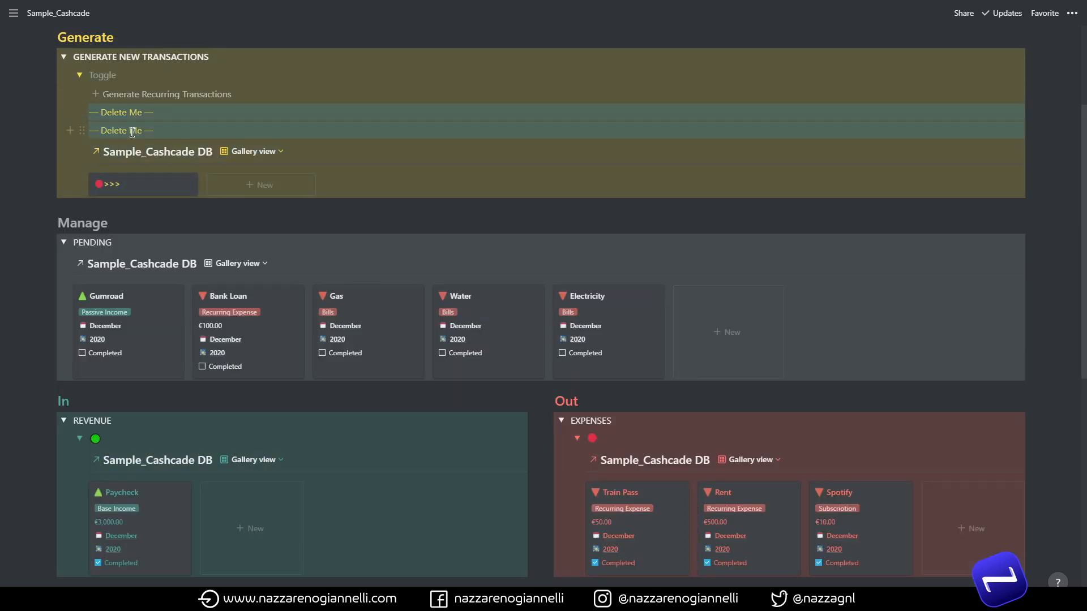
pyautogui.press('Delete')
pyautogui.click(141, 95)
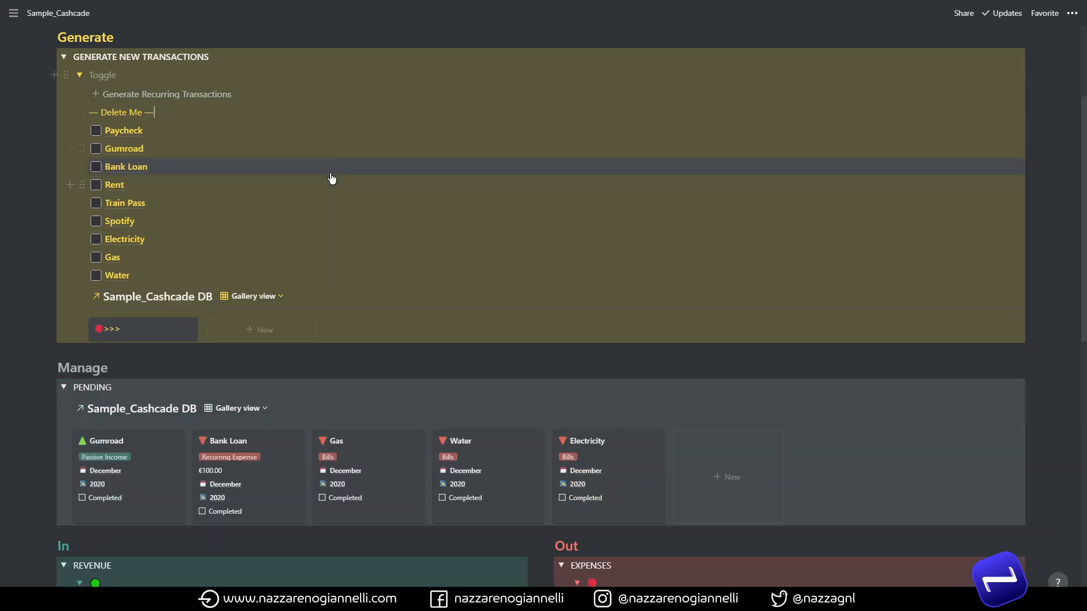
# Move the nine generated transactions into the Sample_Cashcade DB gallery below and set their Year property to 2020.
pyautogui.moveTo(23, 126); pyautogui.dragTo(178, 290)
pyautogui.moveTo(82, 127); pyautogui.dragTo(210, 320)
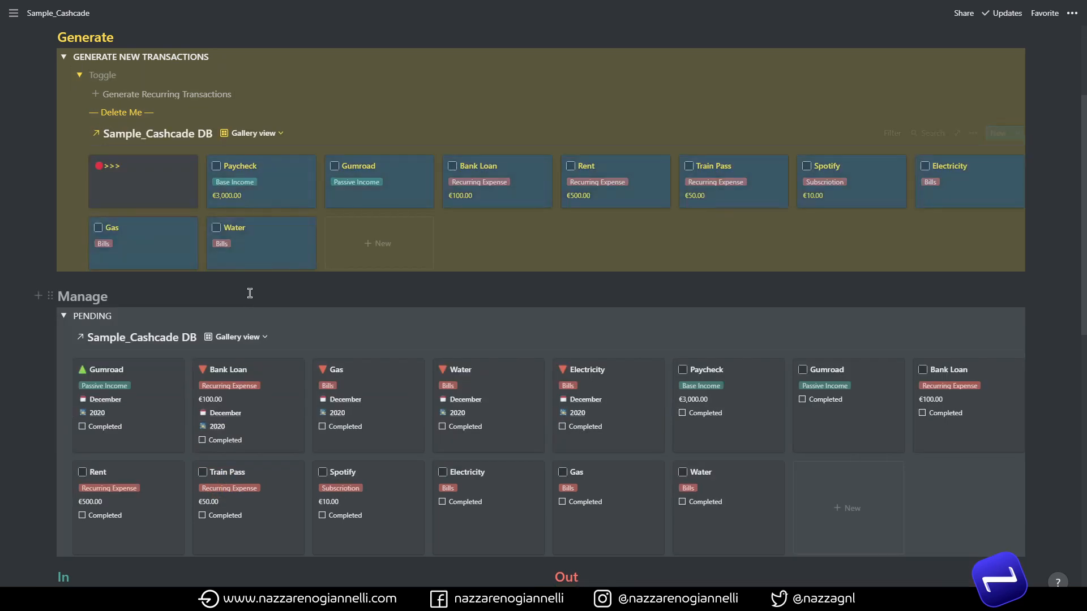
pyautogui.rightClick(276, 254)
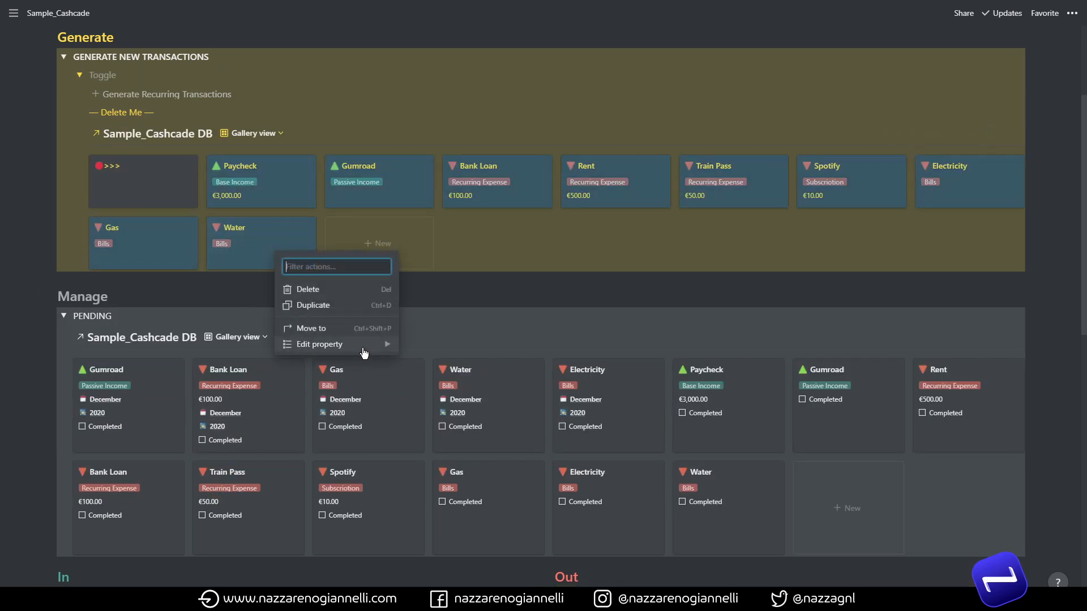
pyautogui.moveTo(358, 344)
pyautogui.click(428, 392)
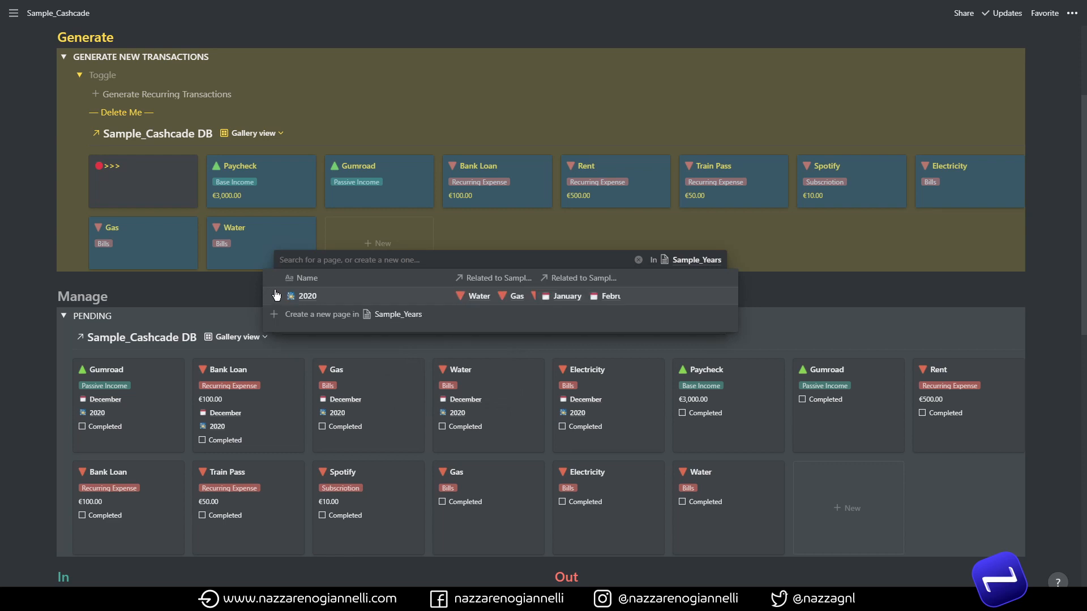
pyautogui.click(286, 298)
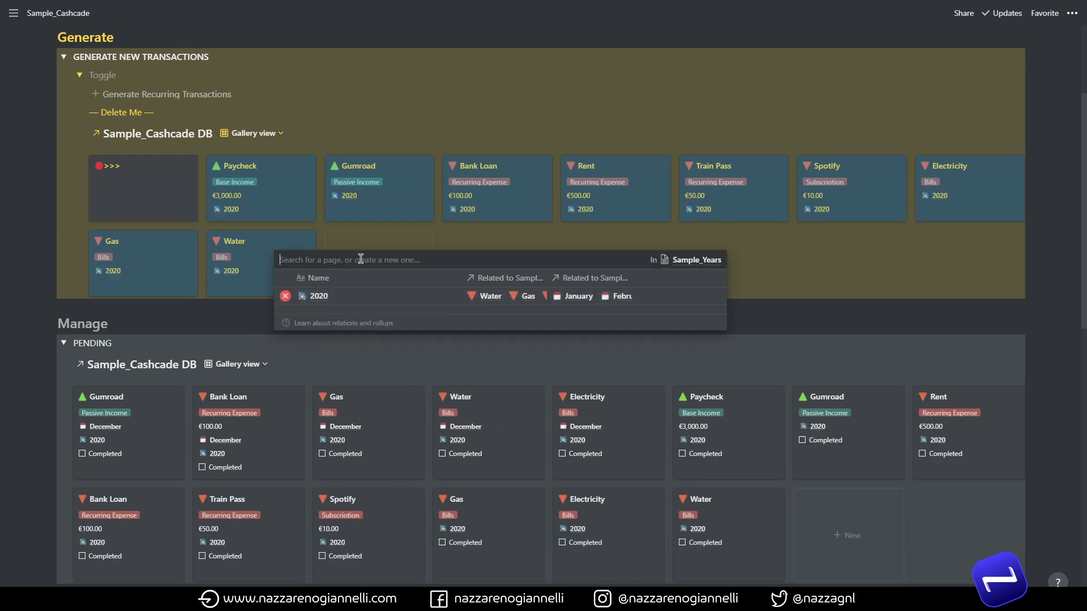
pyautogui.press('Escape')
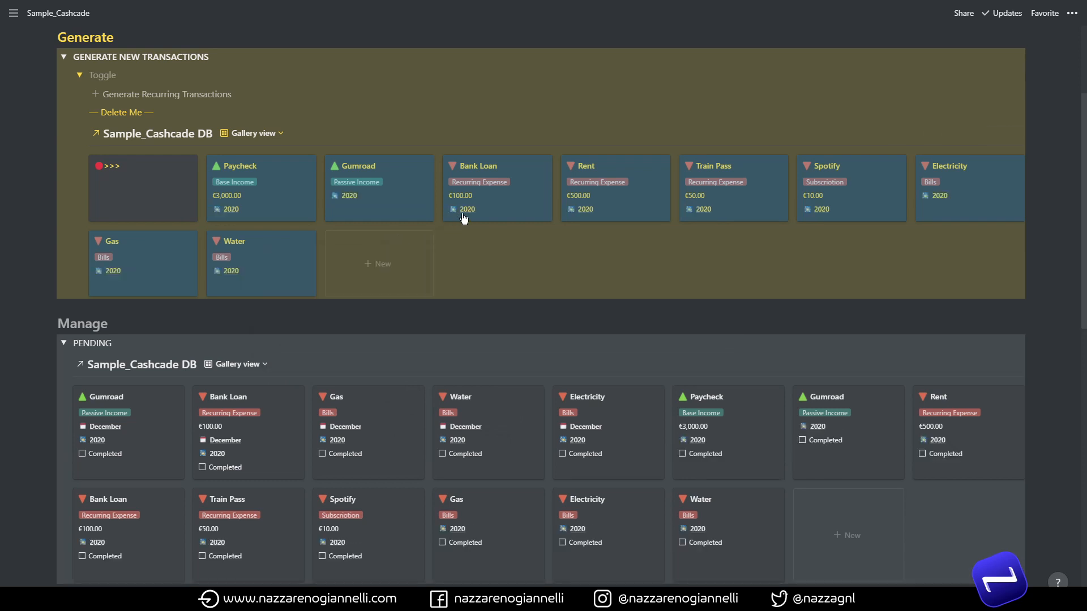
pyautogui.rightClick(494, 211)
pyautogui.moveTo(543, 306)
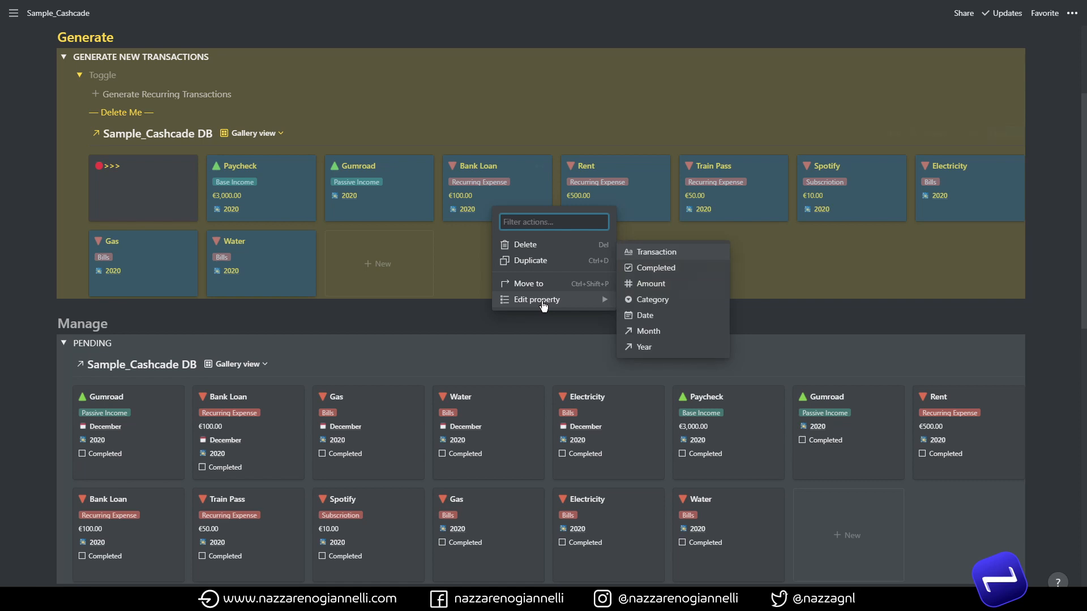
pyautogui.click(648, 332)
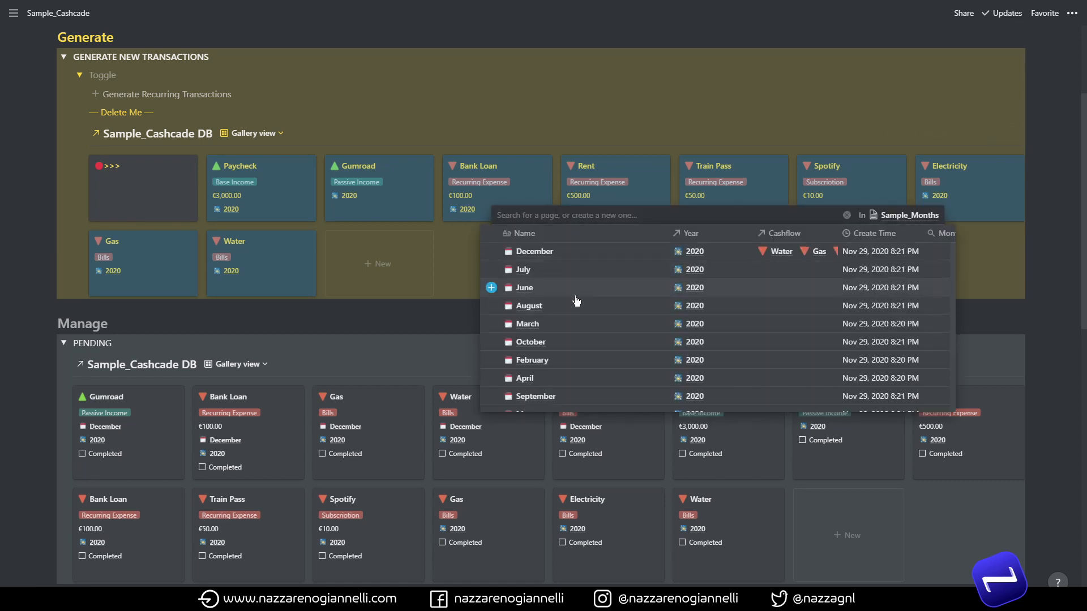
pyautogui.click(449, 250)
# Add a rollup property named "Yearly Income" to the Sample_Years table under Yearly Overview.
pyautogui.scroll(-5, 505, 232)
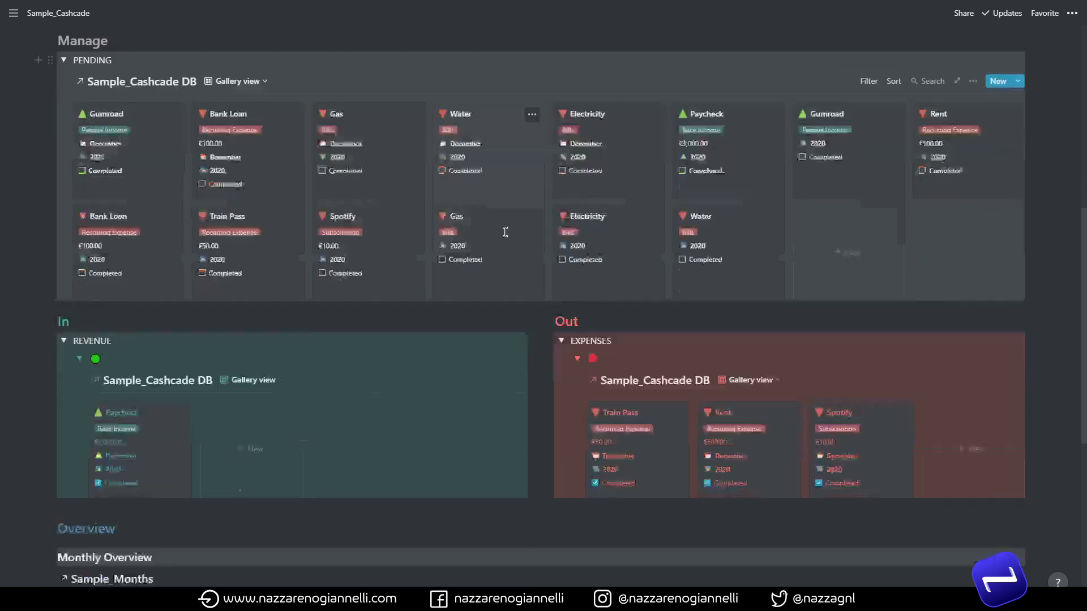
pyautogui.scroll(-5, 505, 232)
pyautogui.scroll(2, 504, 238)
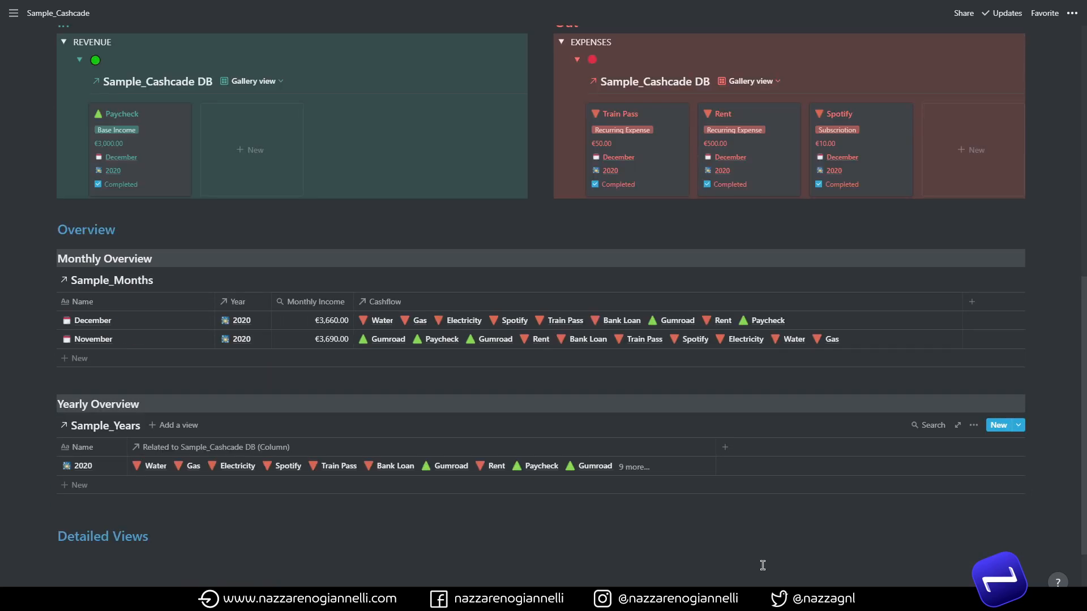
pyautogui.click(725, 448)
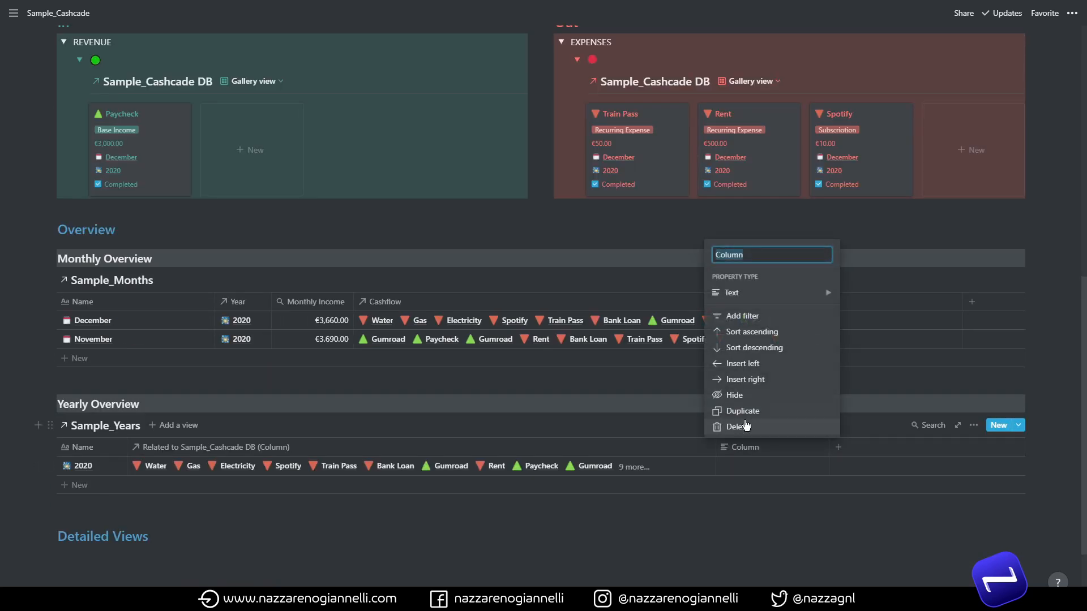
pyautogui.moveTo(772, 294)
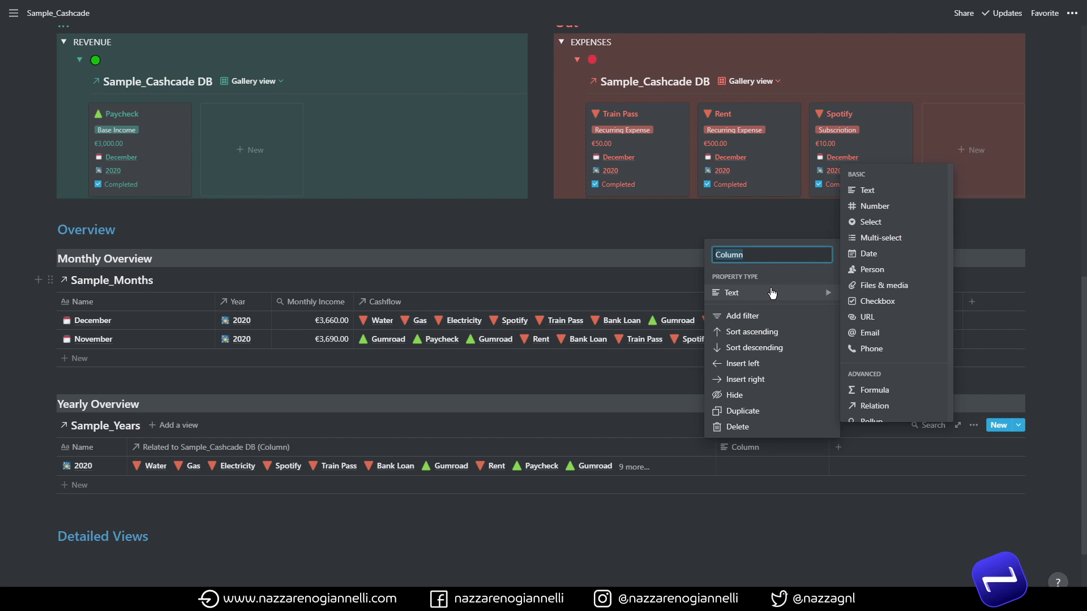
pyautogui.write('Yearly Income')
pyautogui.scroll(-3, 870, 372)
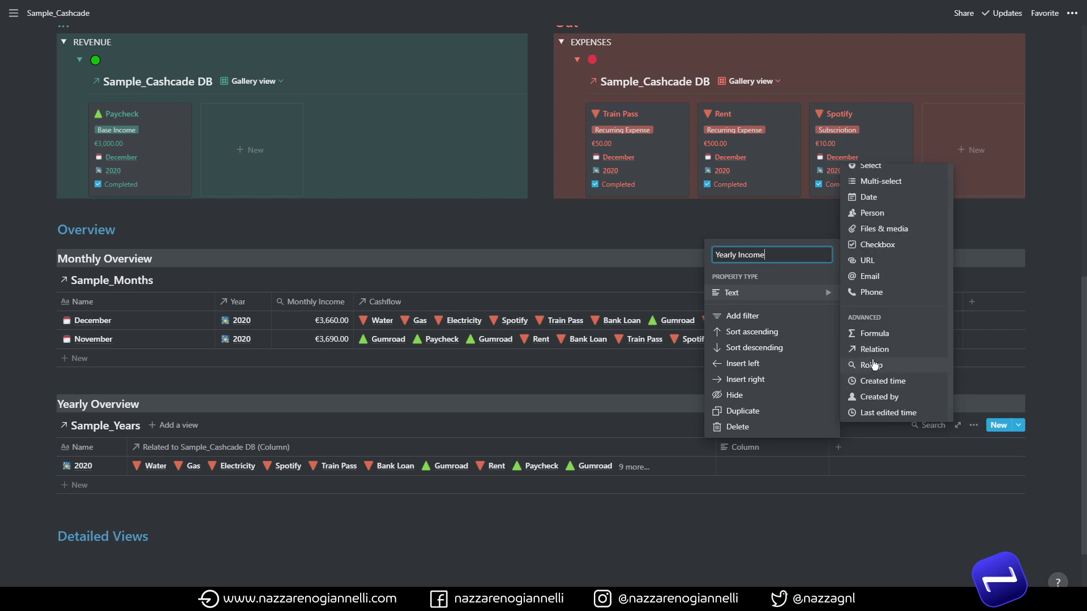
pyautogui.click(864, 363)
# Configure the Yearly Income rollup to sum Amount through the Sample_Cashcade DB relation, and move the column directly after Name.
pyautogui.click(738, 472)
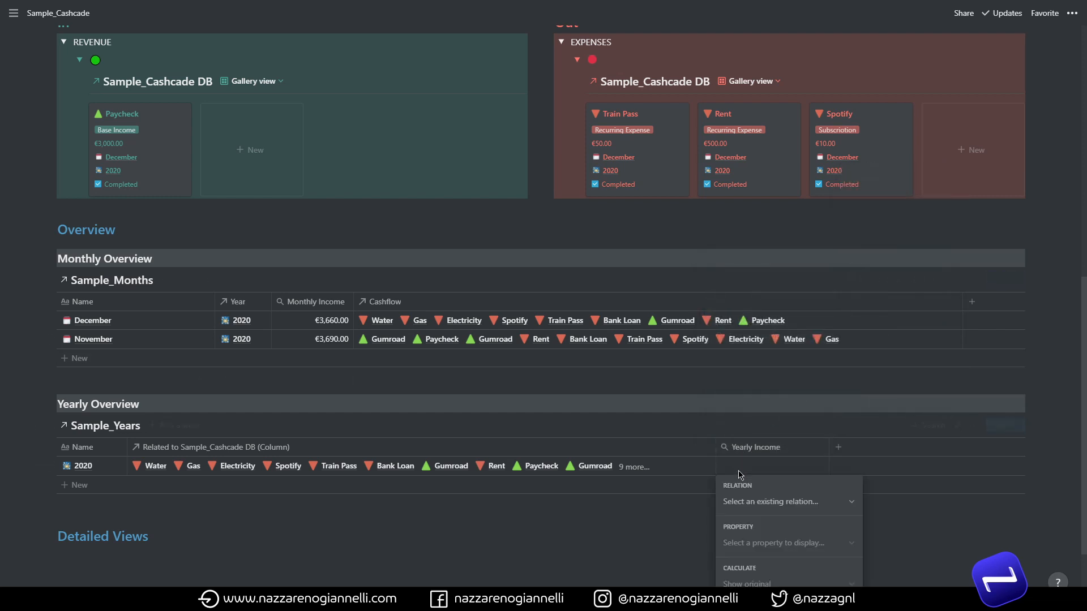
pyautogui.click(749, 505)
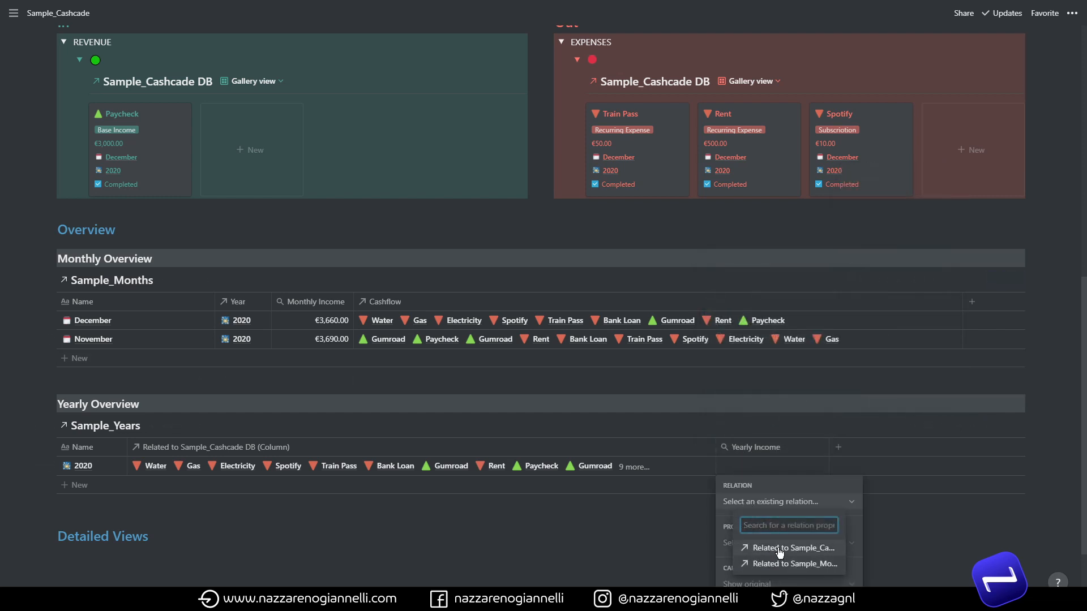
pyautogui.click(779, 549)
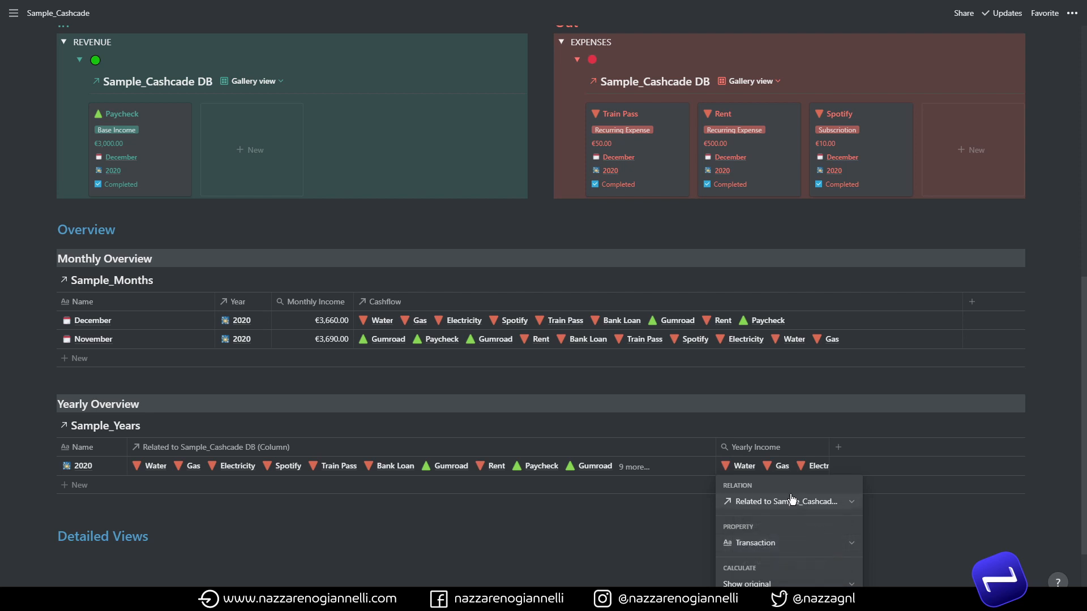
pyautogui.click(773, 543)
pyautogui.click(766, 444)
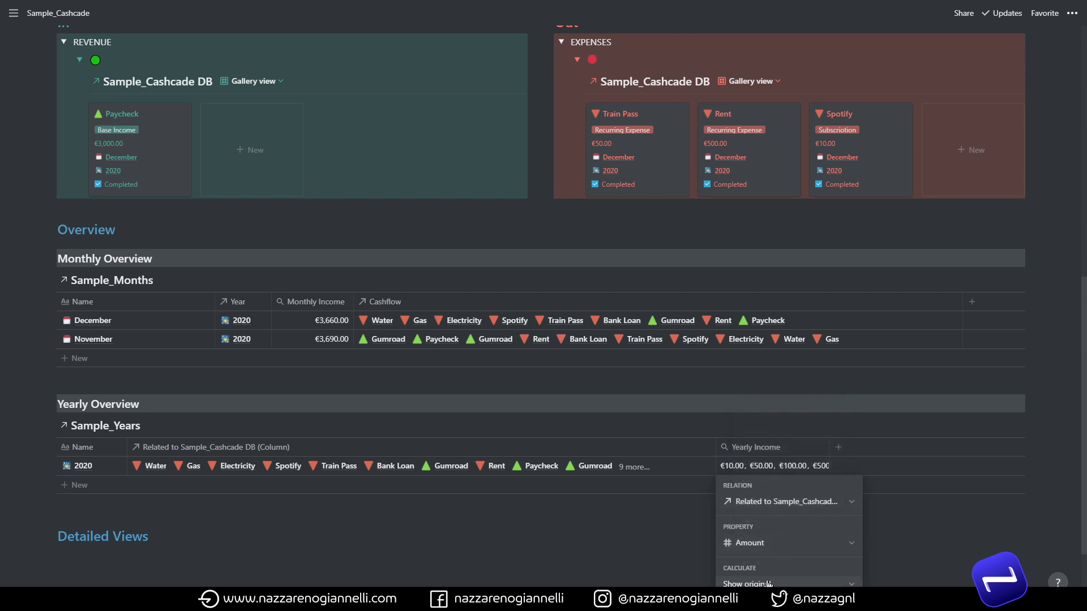
pyautogui.click(769, 584)
pyautogui.click(762, 487)
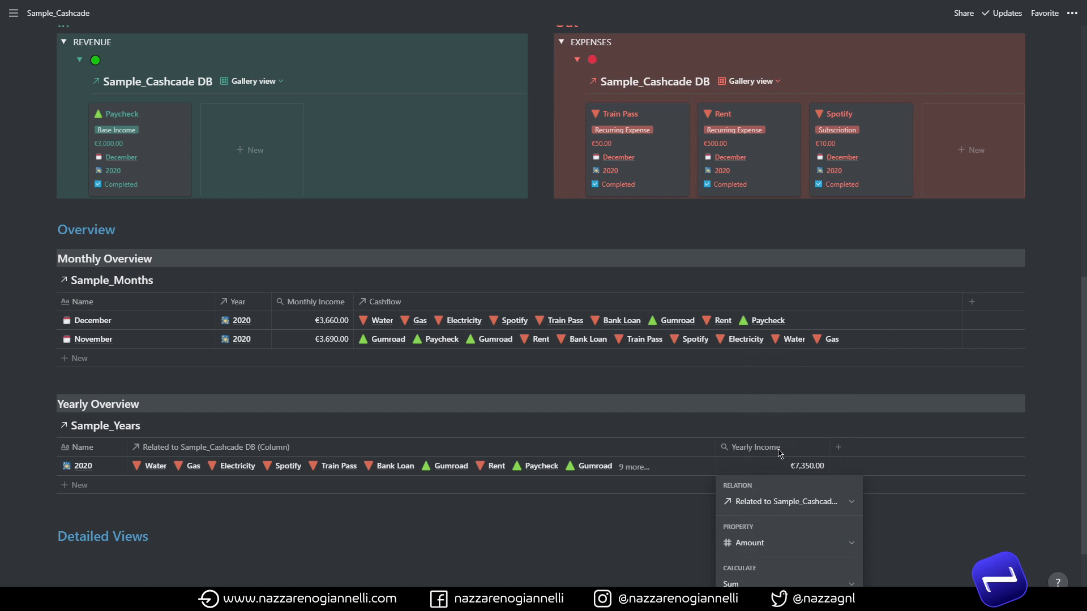
pyautogui.press('Escape')
pyautogui.moveTo(829, 447); pyautogui.dragTo(274, 448)
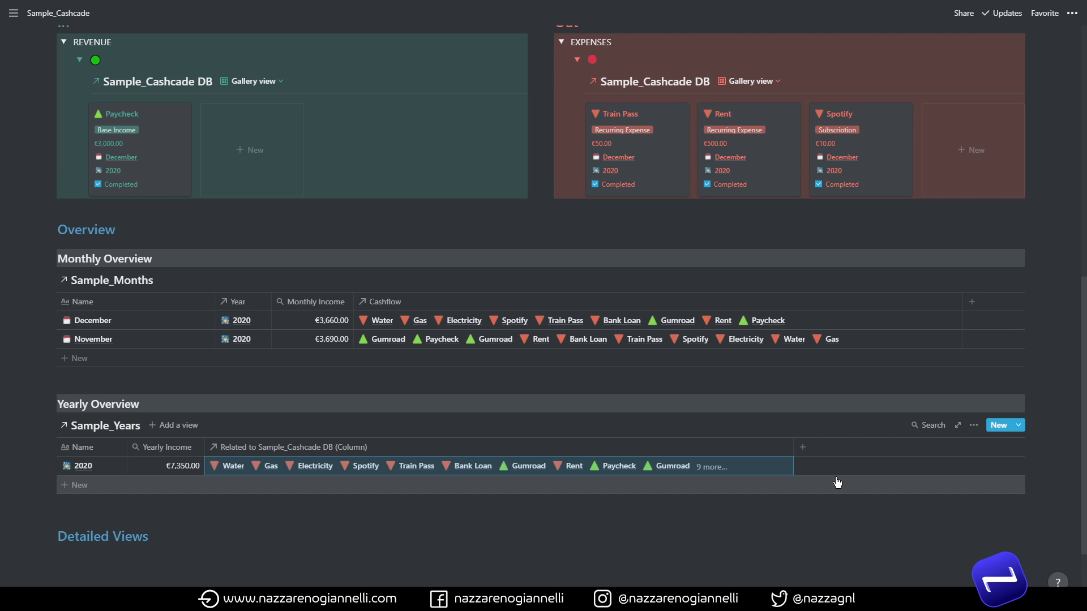
pyautogui.scroll(-2, 810, 469)
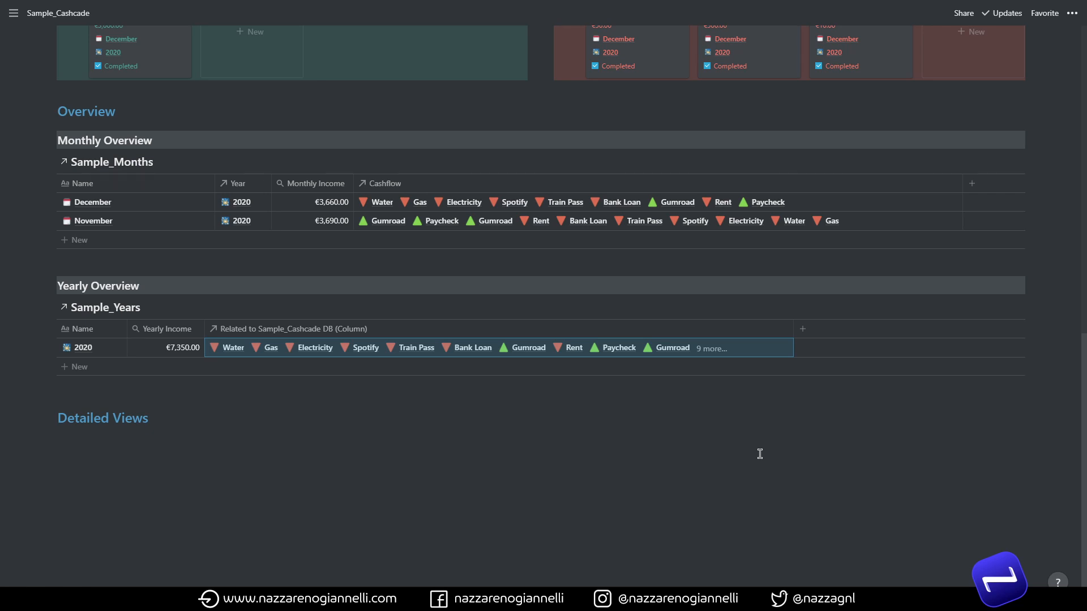
# Copy the Yearly Overview header under Detailed Views and retitle the copy "Gumroad Income".
pyautogui.moveTo(50, 285); pyautogui.dragTo(93, 423)
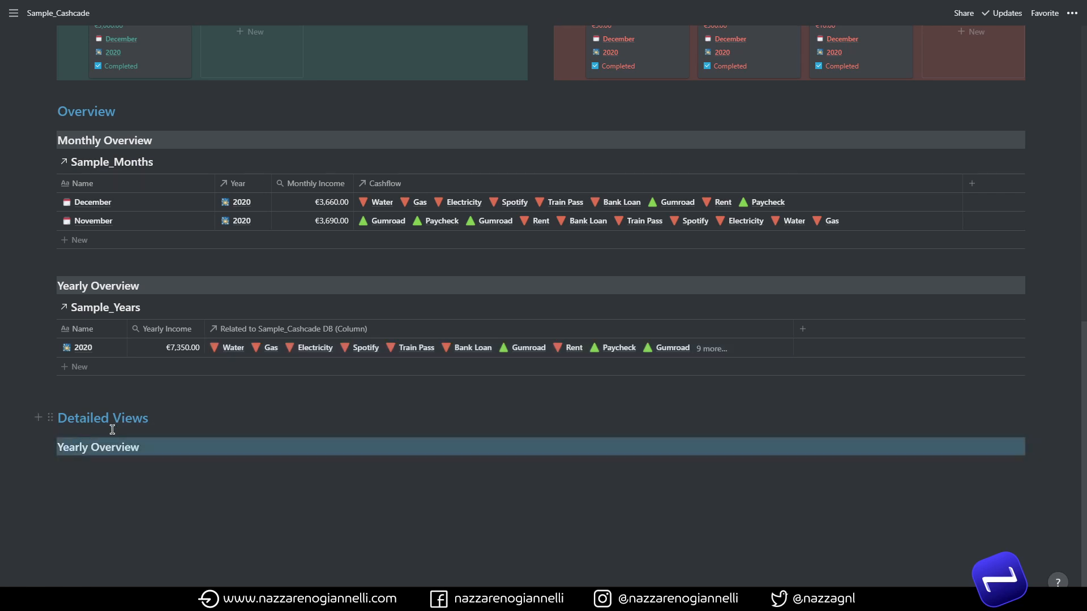
pyautogui.click(110, 447)
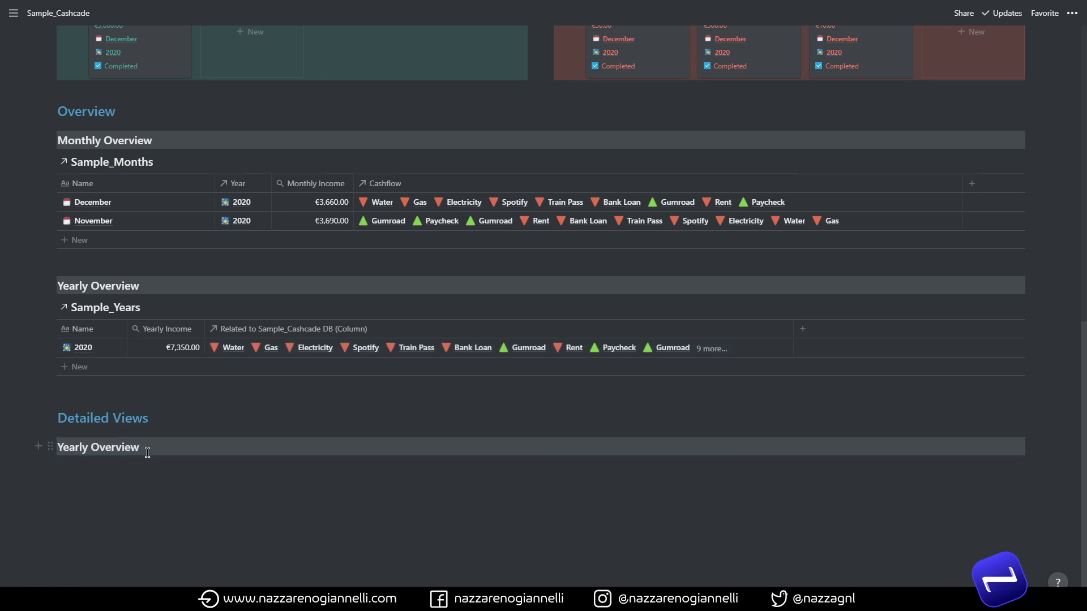
pyautogui.moveTo(147, 452); pyautogui.dragTo(60, 446)
pyautogui.press('BackSpace')
pyautogui.write('Gumroad Income')
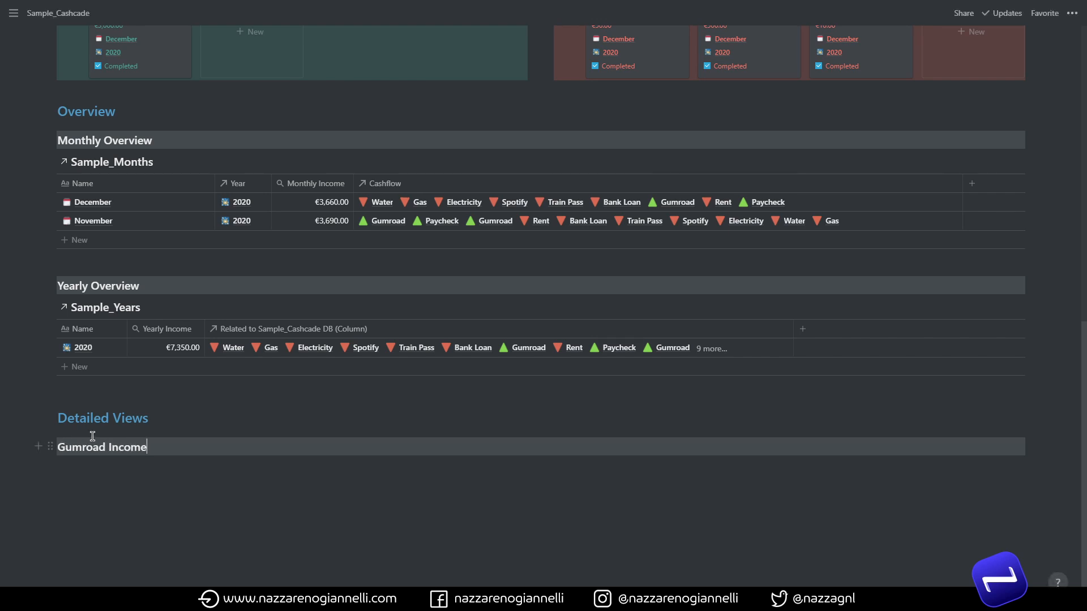
# Insert a linked database view of Sample_Cashcade DB below the Gumroad Income header.
pyautogui.click(115, 470)
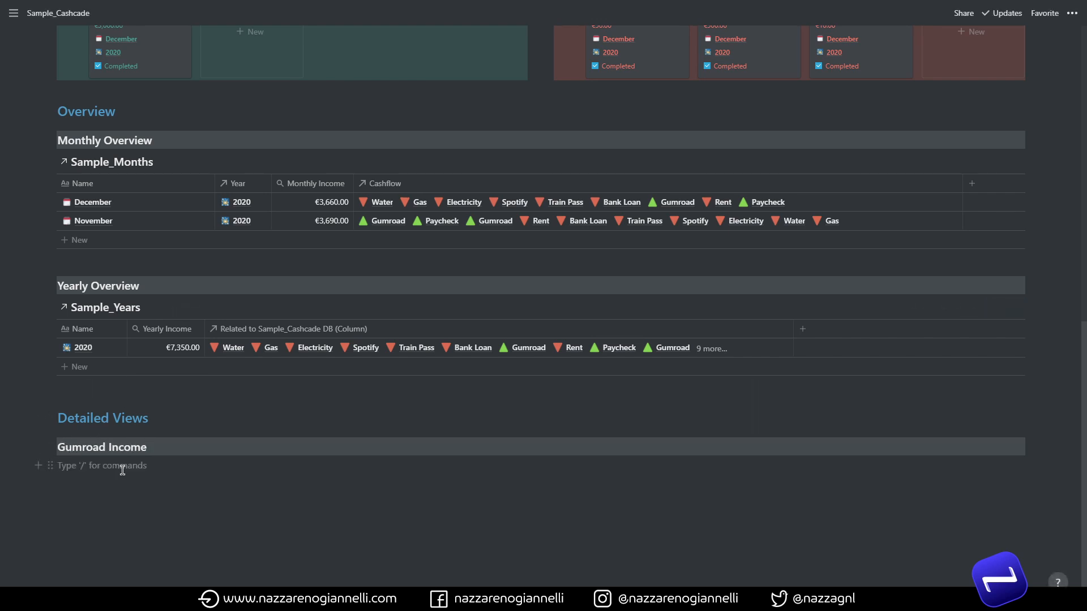
pyautogui.write('/link')
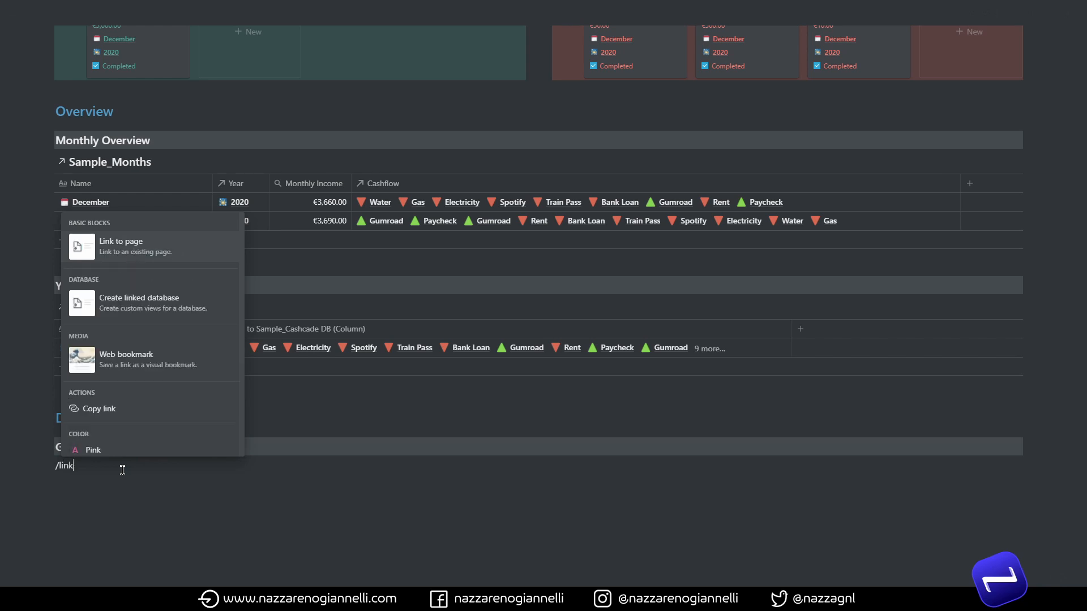
pyautogui.click(170, 305)
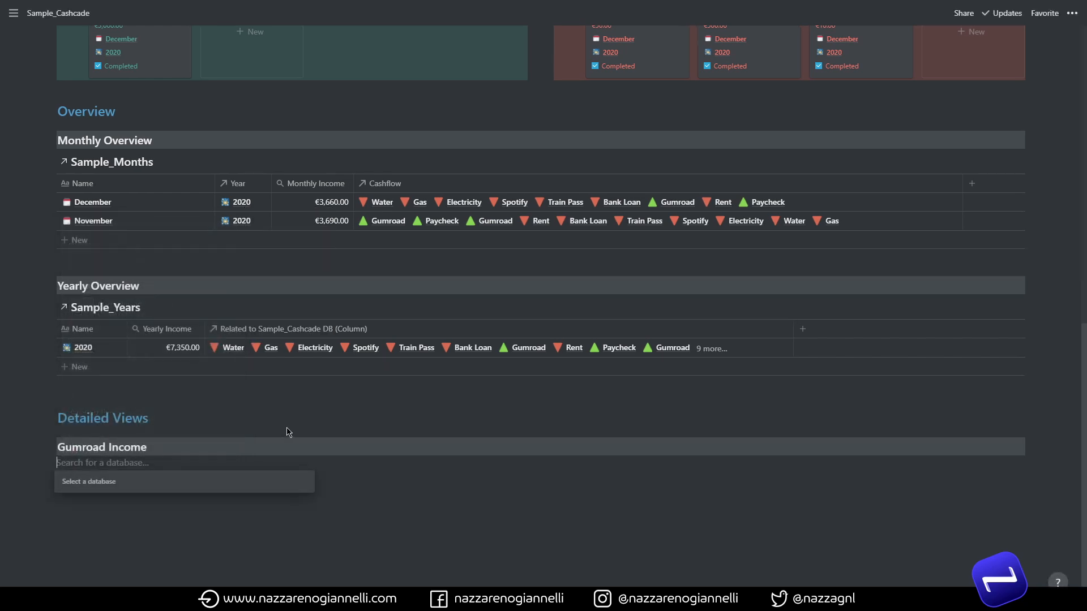
pyautogui.write('sample')
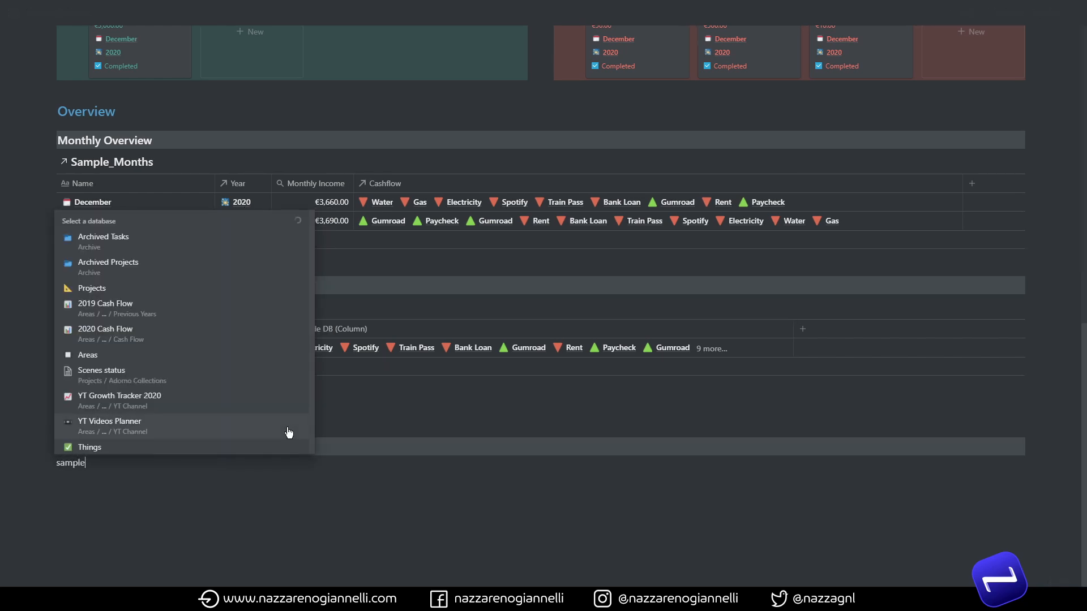
pyautogui.click(159, 331)
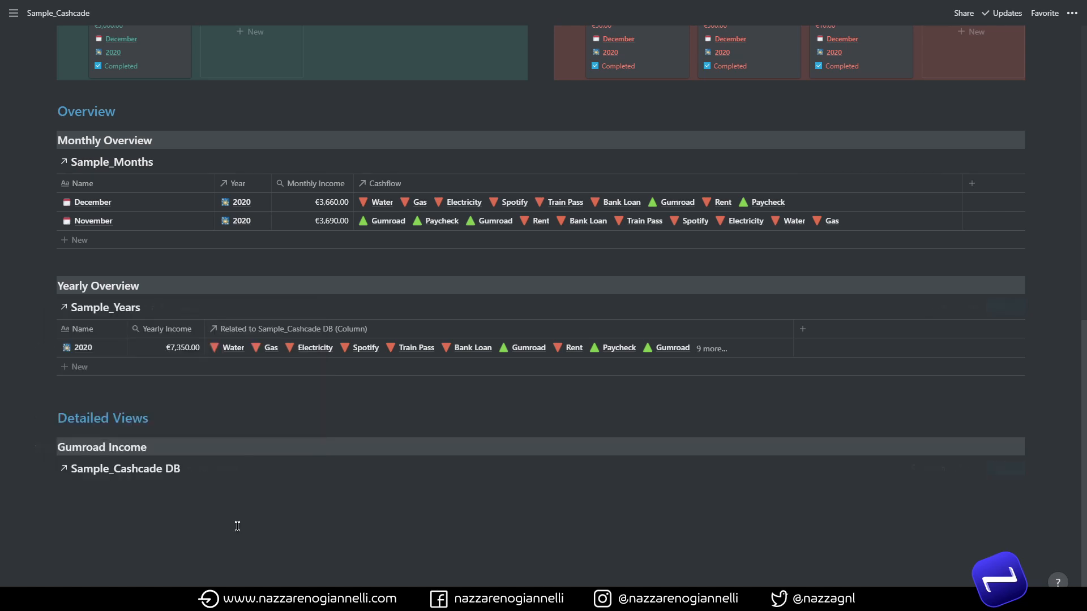
# Filter the Gumroad Income table to show entries where Transaction contains "Gumroad".
pyautogui.scroll(-4, 966, 241)
pyautogui.click(974, 242)
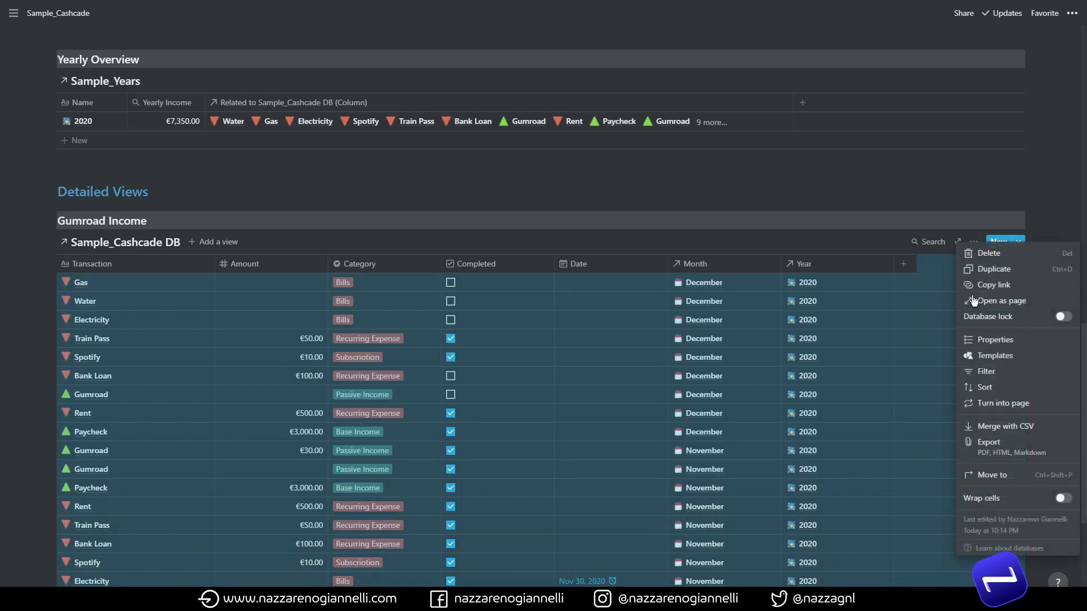
pyautogui.click(986, 372)
pyautogui.click(785, 348)
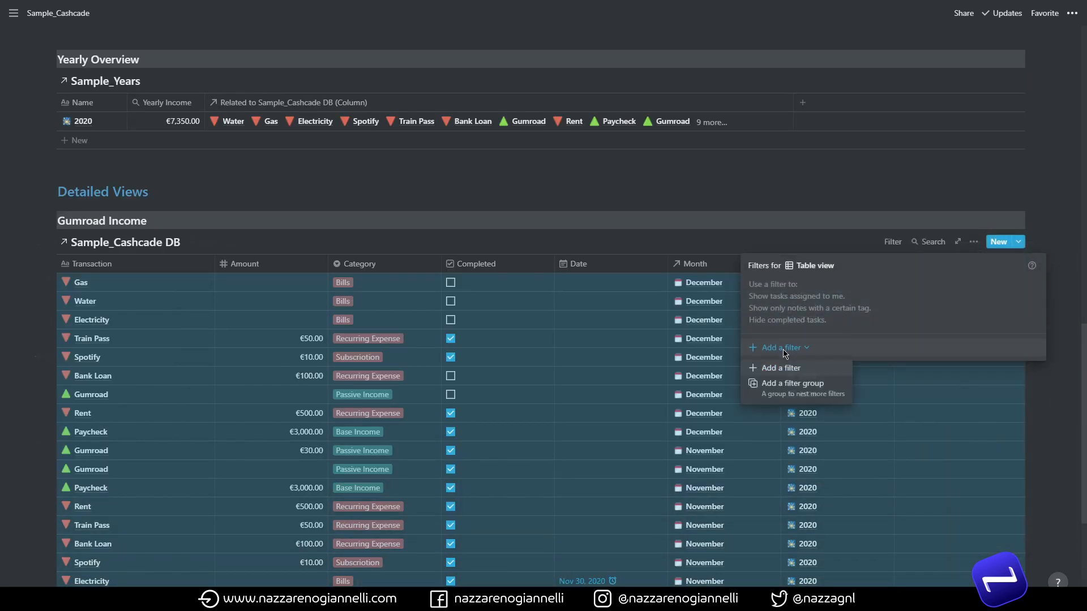
pyautogui.click(769, 371)
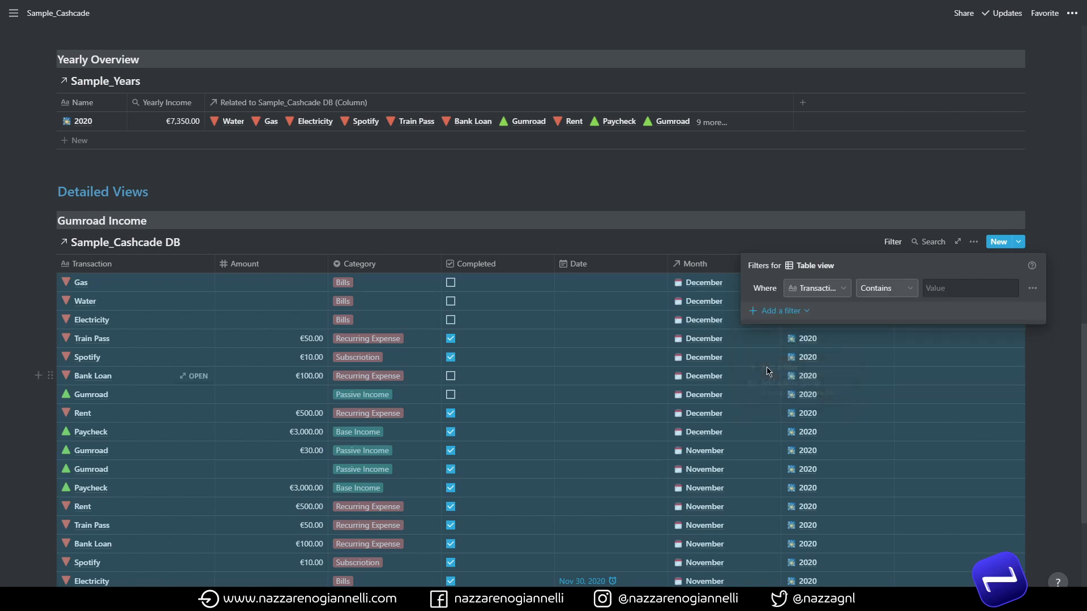
pyautogui.click(814, 310)
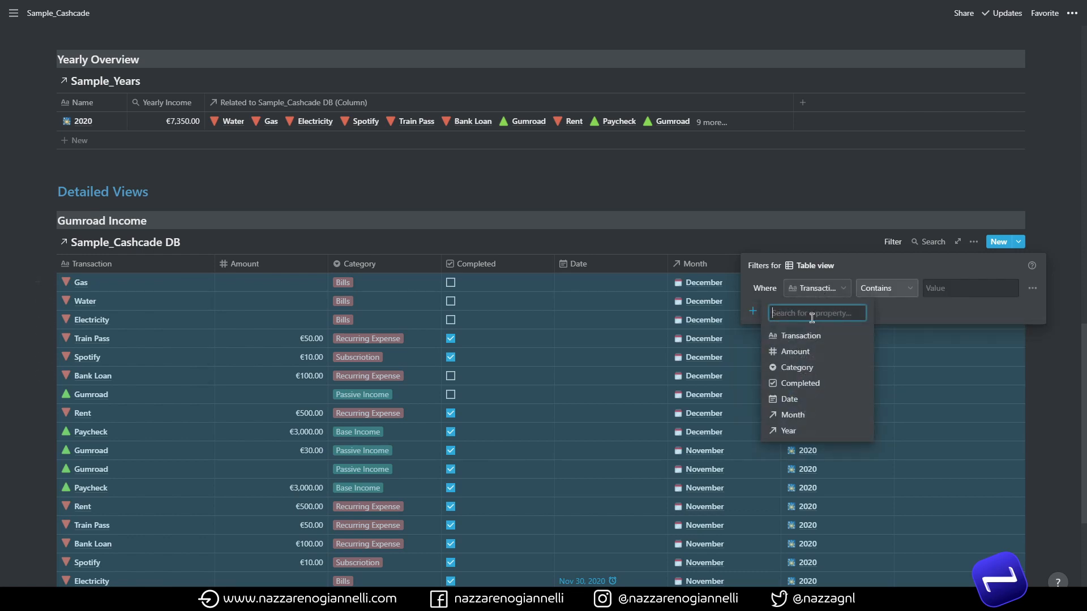
pyautogui.click(798, 340)
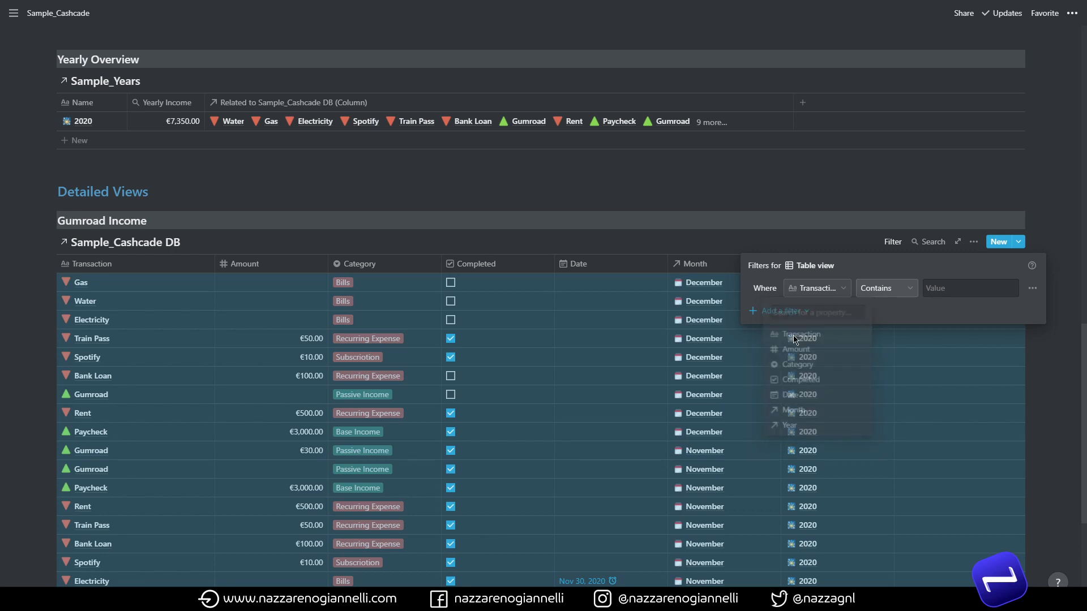
pyautogui.click(875, 295)
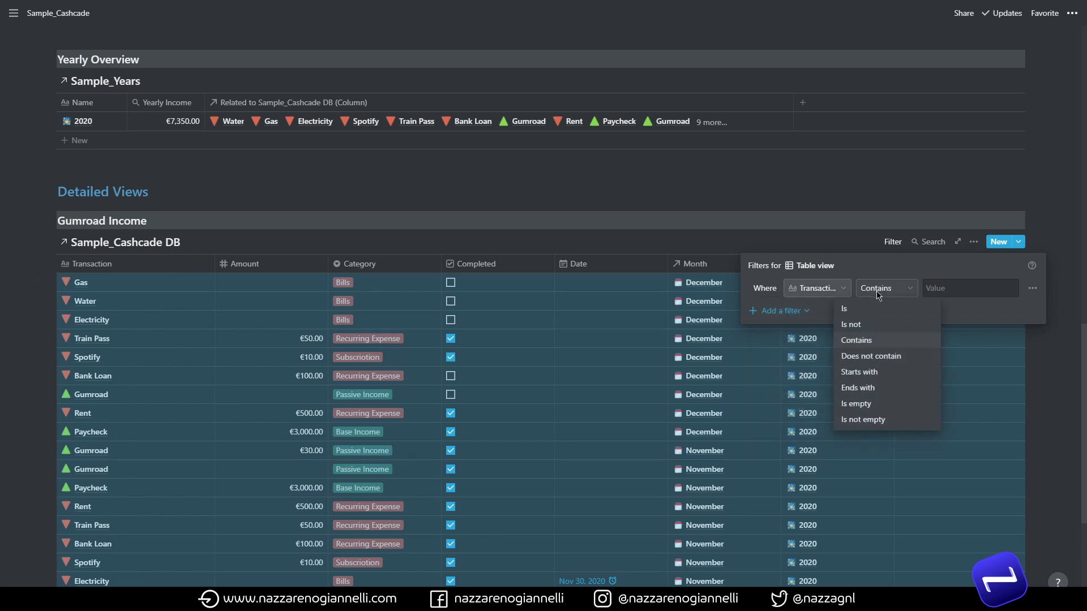
pyautogui.click(934, 285)
pyautogui.click(943, 284)
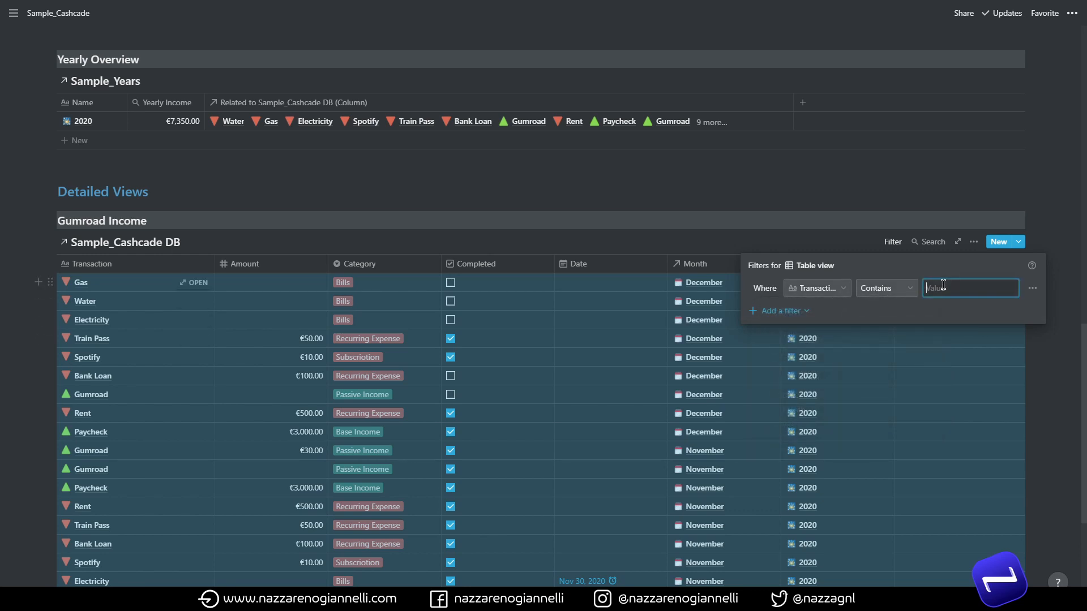
pyautogui.write('Gumroad')
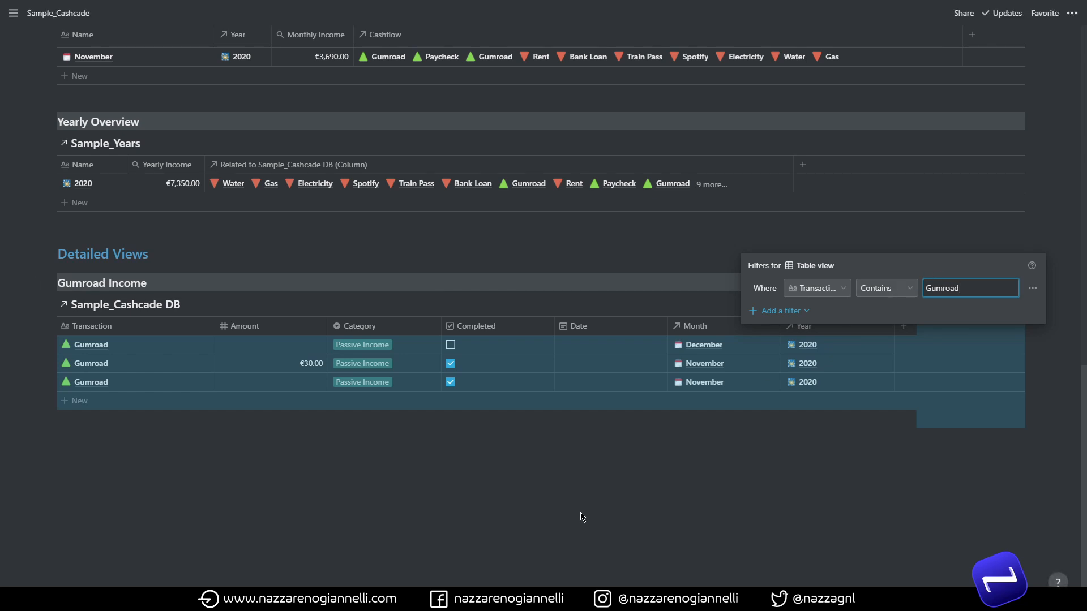
pyautogui.click(541, 505)
# Tidy the Gumroad Income table: hide Category, move Completed to the first column, and narrow the Transaction, Amount and Date columns.
pyautogui.moveTo(214, 327); pyautogui.dragTo(134, 329)
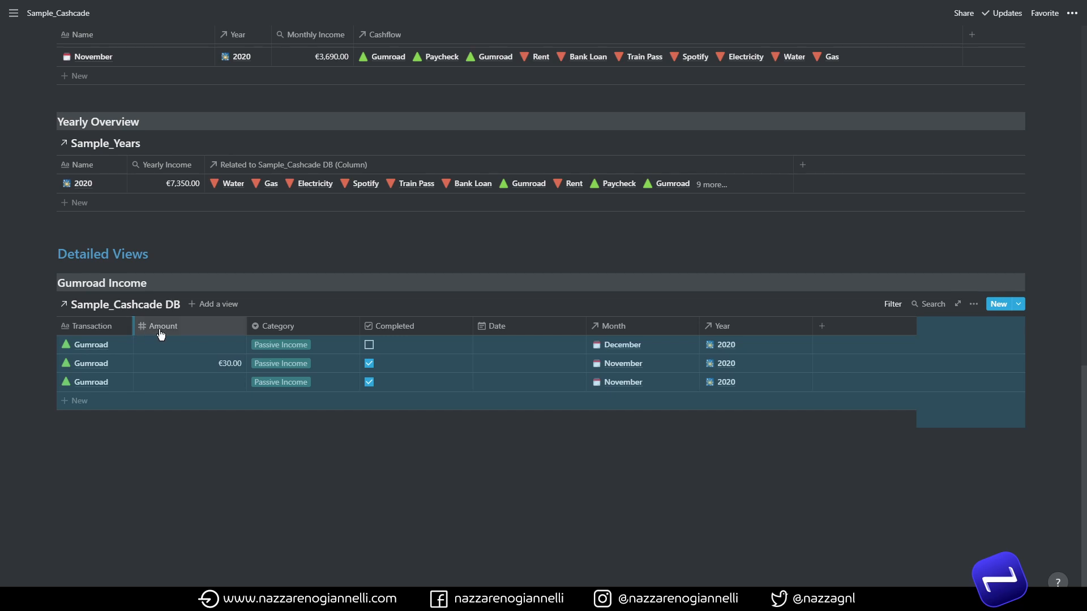
pyautogui.click(282, 334)
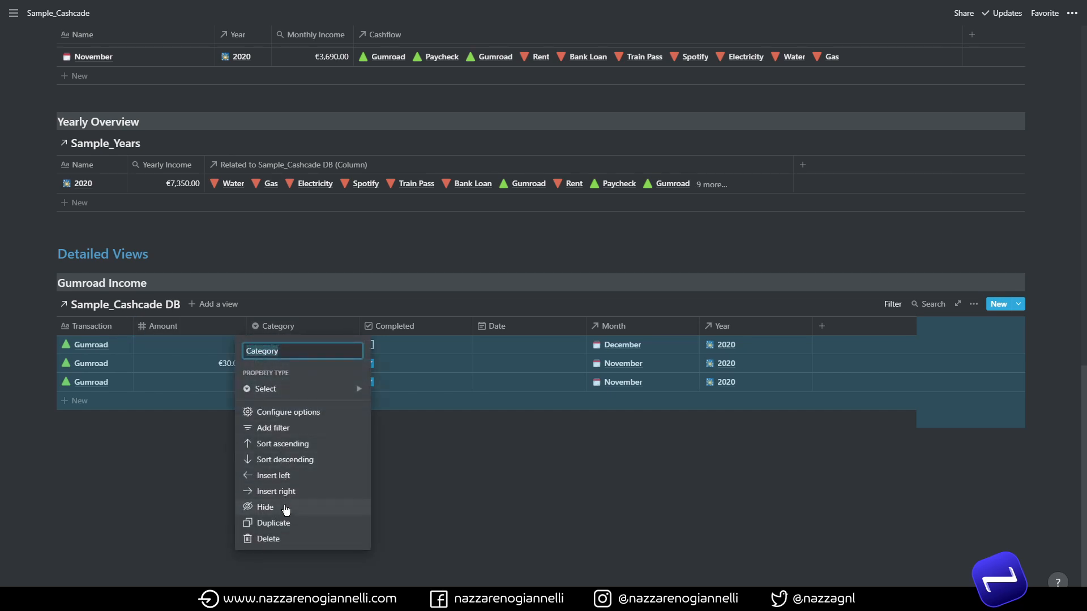
pyautogui.click(284, 513)
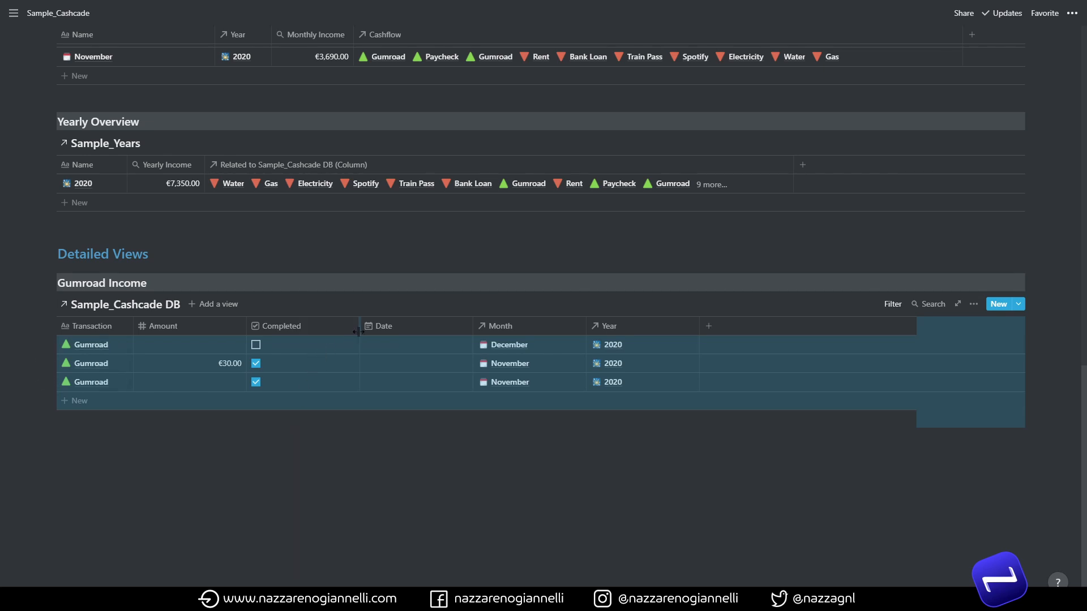
pyautogui.moveTo(327, 334); pyautogui.dragTo(76, 331)
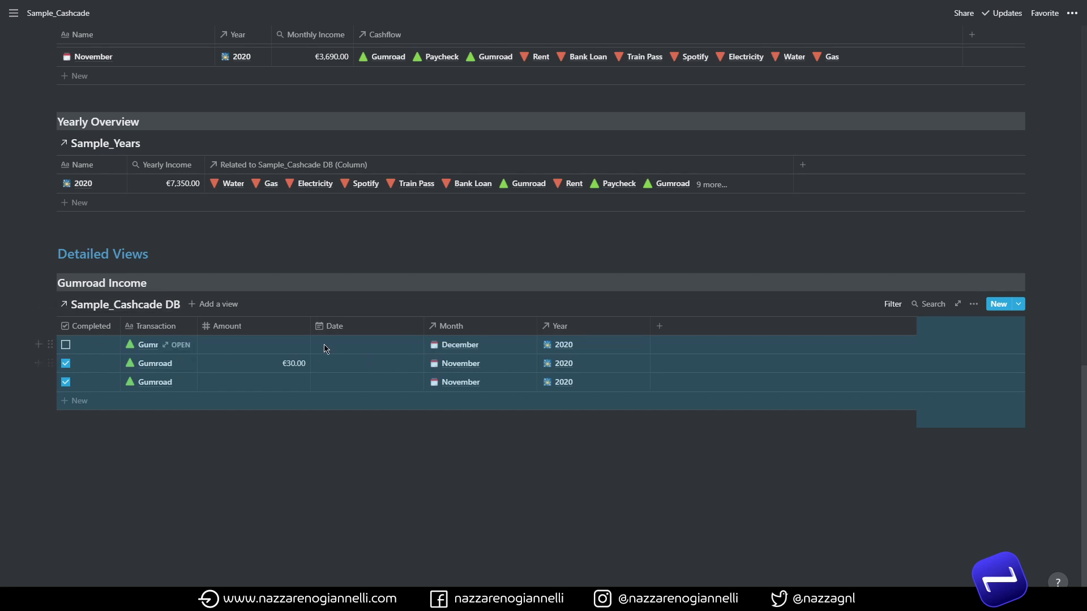
pyautogui.moveTo(311, 326); pyautogui.dragTo(255, 328)
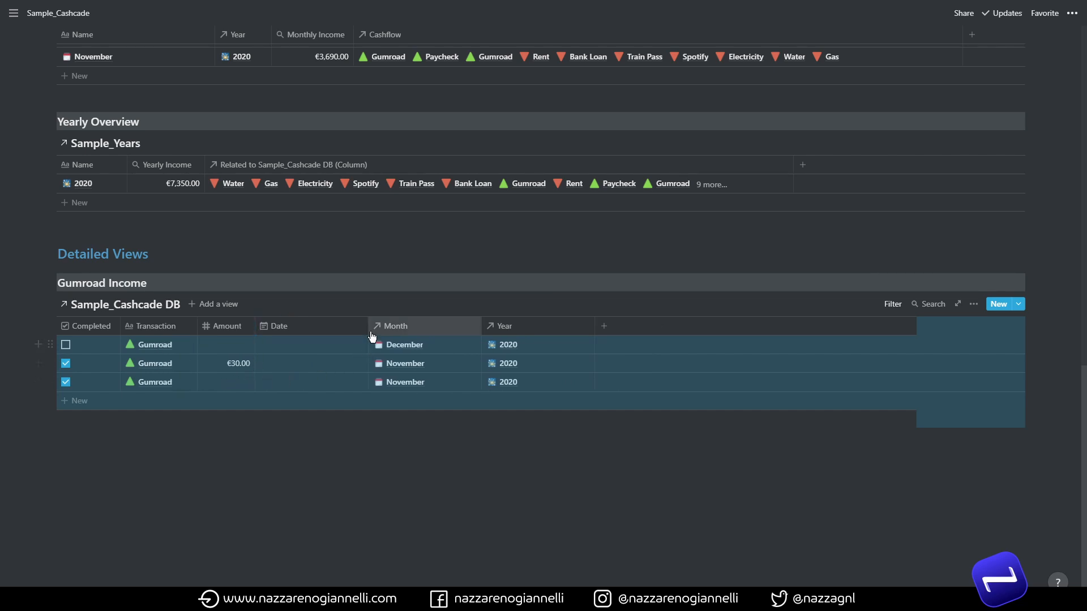
pyautogui.moveTo(368, 331); pyautogui.dragTo(331, 331)
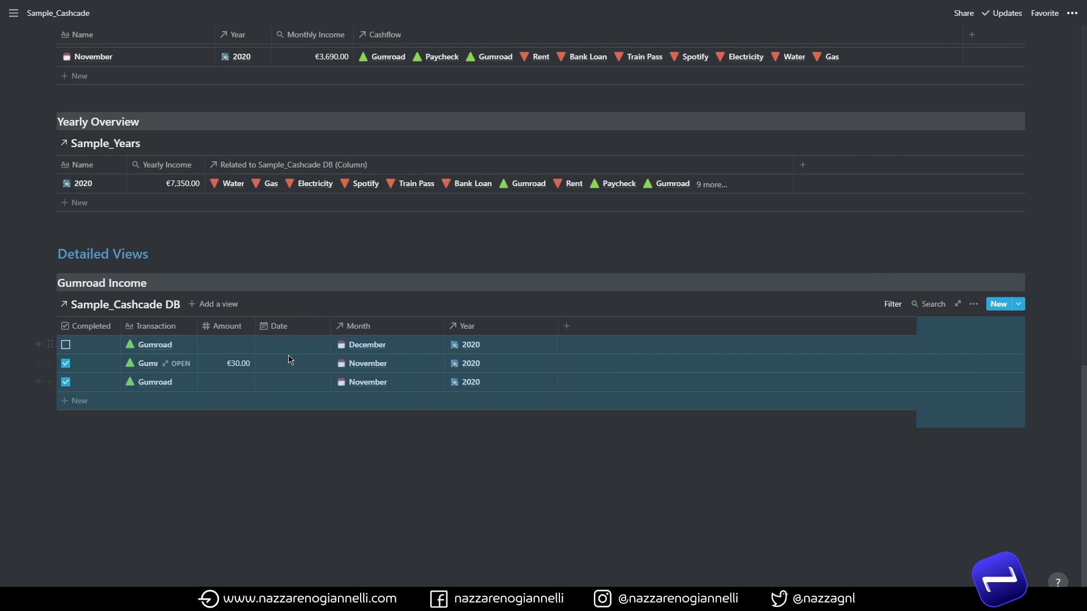
pyautogui.moveTo(369, 427)
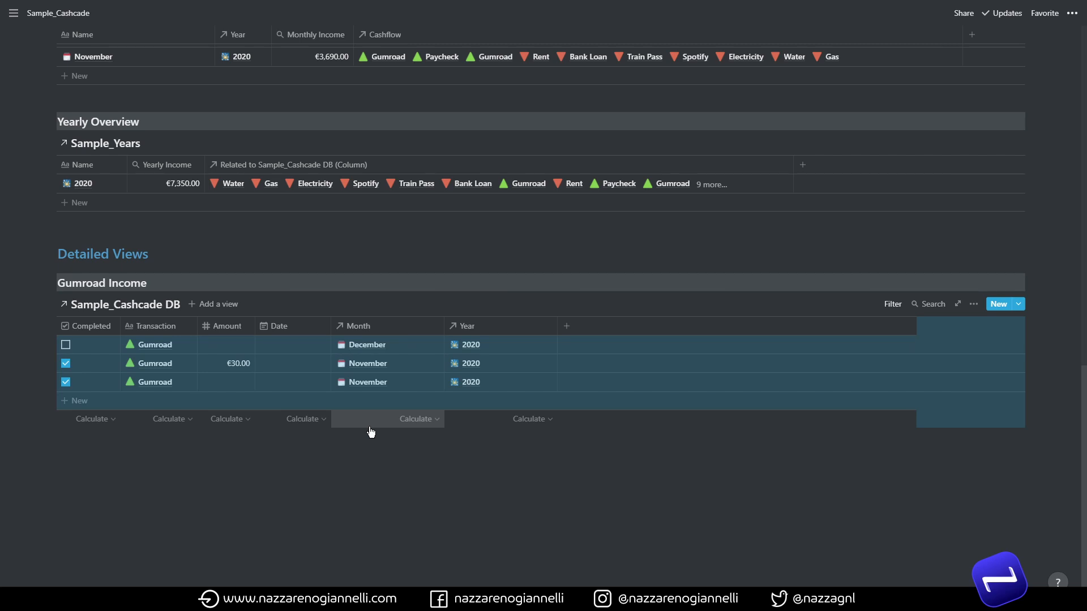
# Duplicate the Gumroad Income header with its table below the original and retitle the copied header "Electricity Bills".
pyautogui.moveTo(25, 279); pyautogui.dragTo(150, 396)
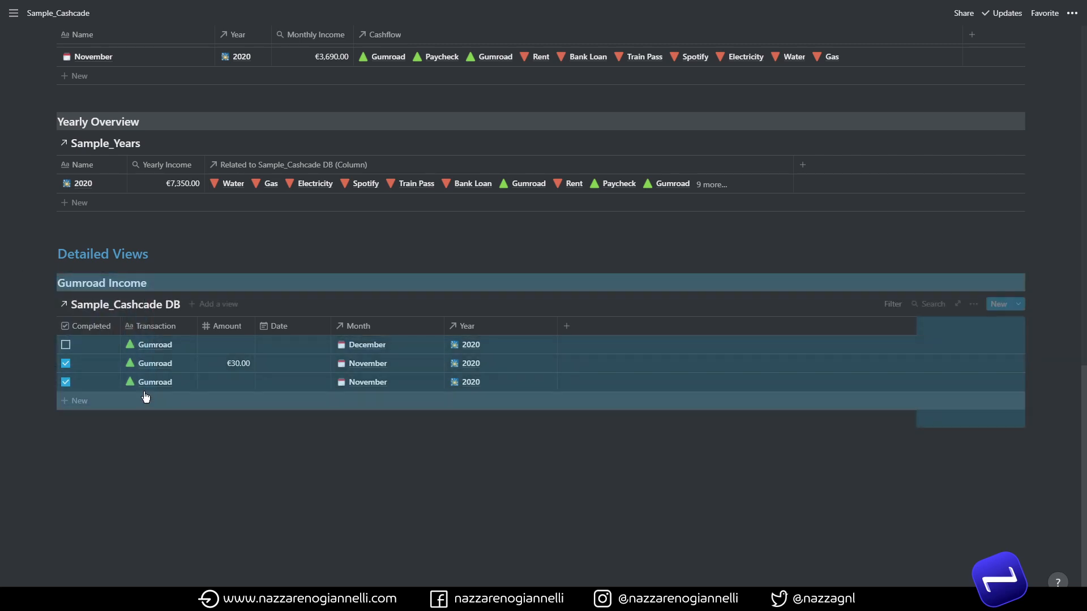
pyautogui.hotkey('ctrl', 'd')
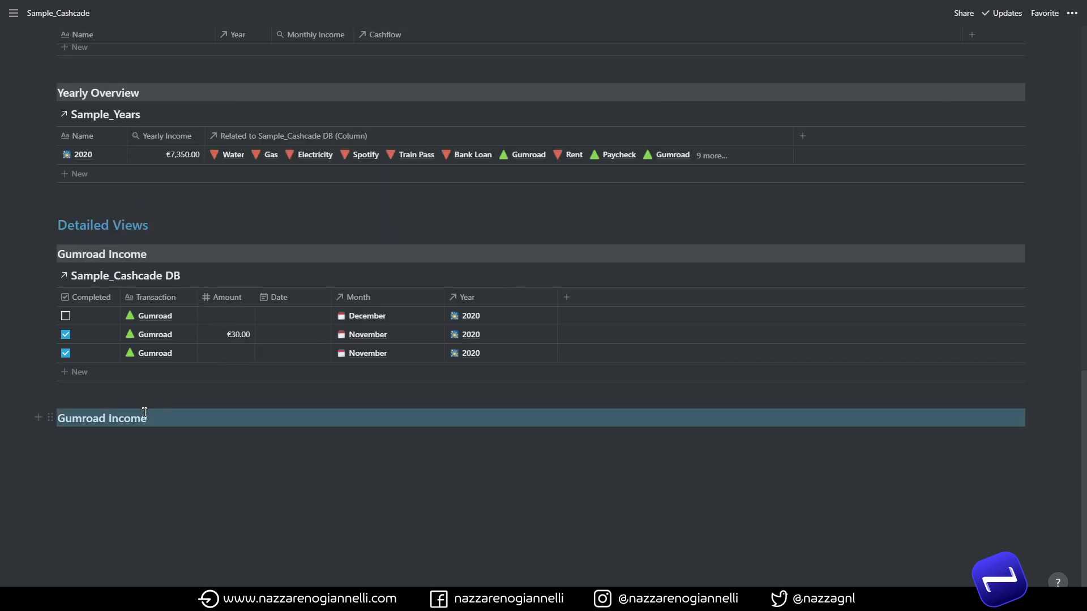
pyautogui.click(119, 383)
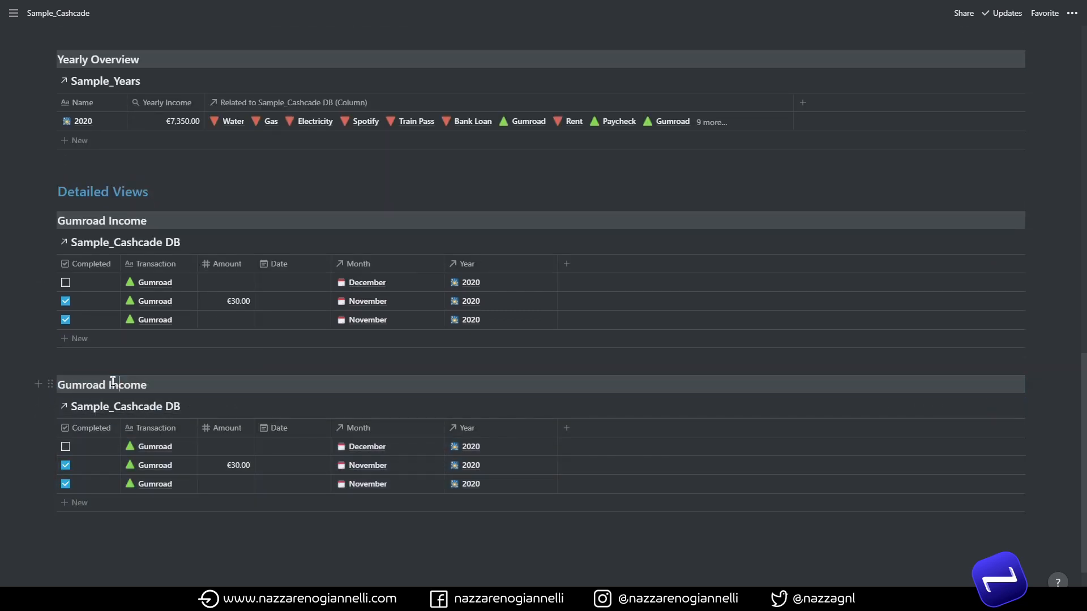
pyautogui.moveTo(147, 385); pyautogui.dragTo(64, 386)
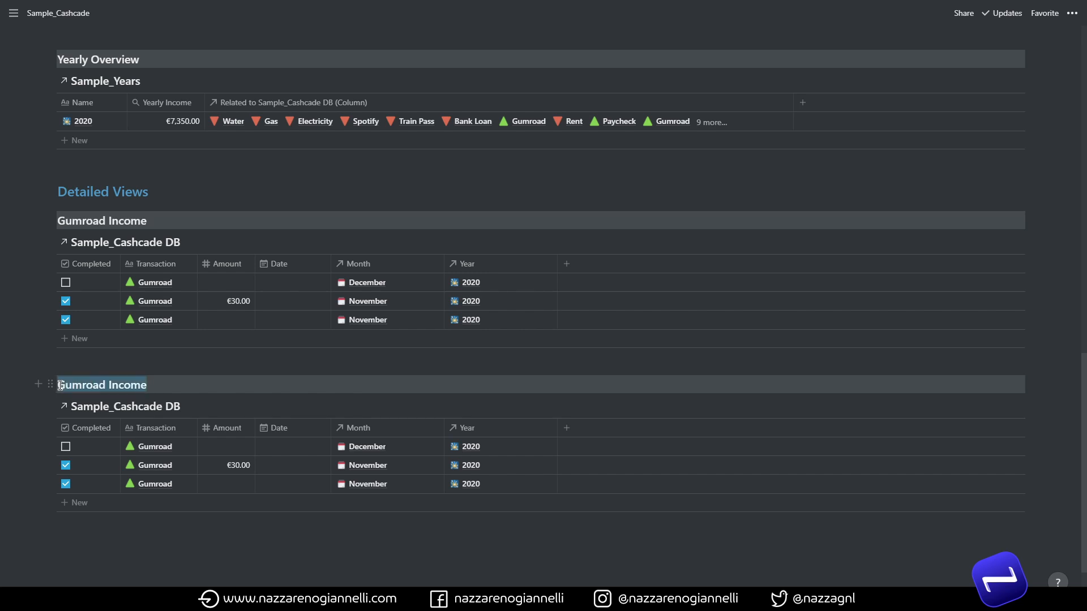
pyautogui.press('BackSpace')
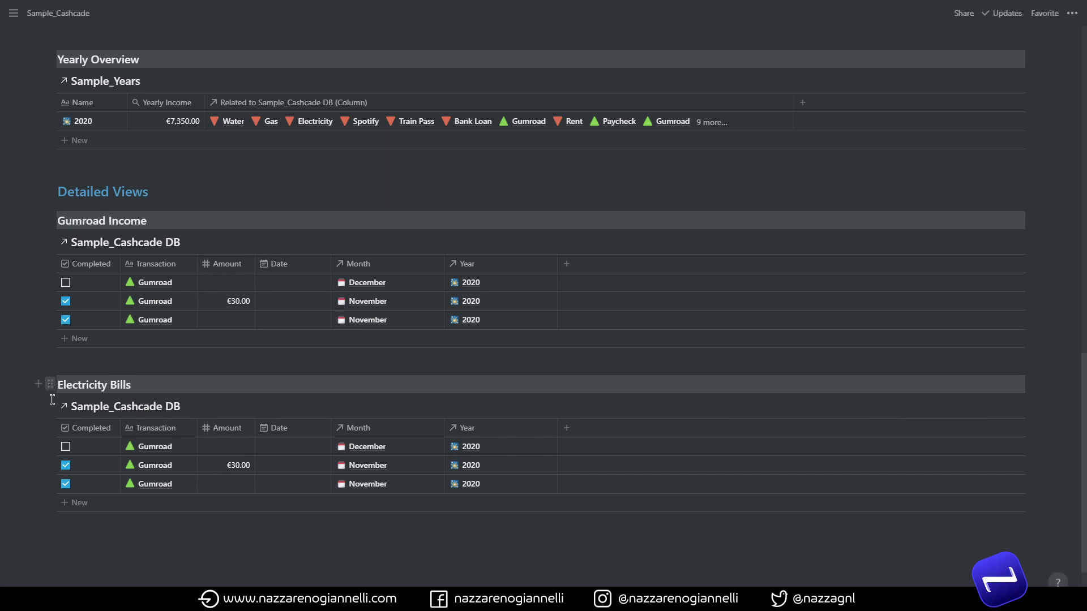
# Change the Electricity Bills table's filter so that Transaction contains "Electricity".
pyautogui.click(901, 411)
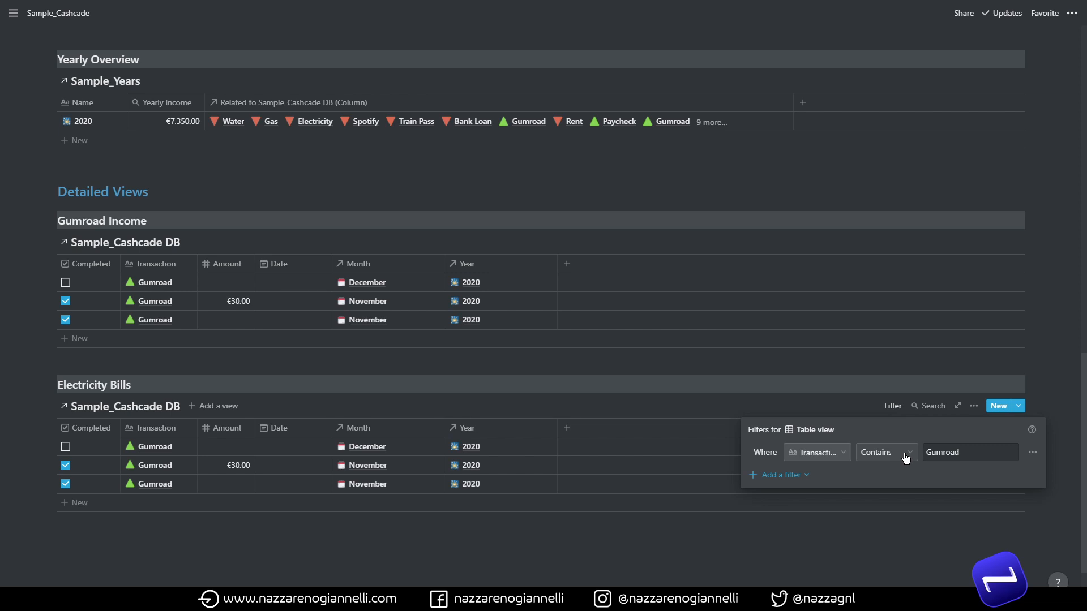
pyautogui.moveTo(969, 452); pyautogui.dragTo(926, 456)
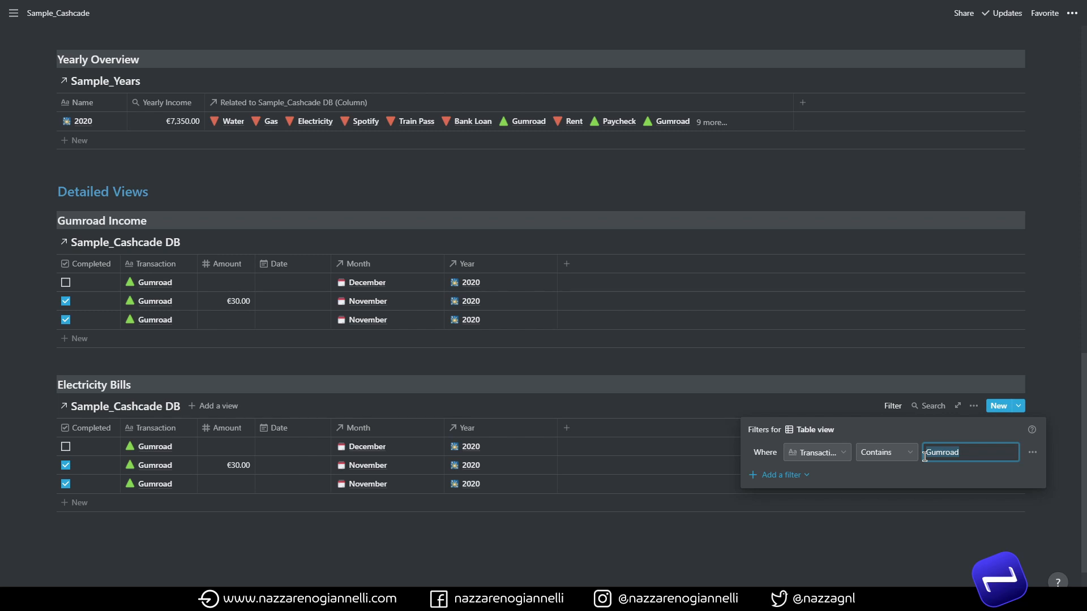
pyautogui.write('E')
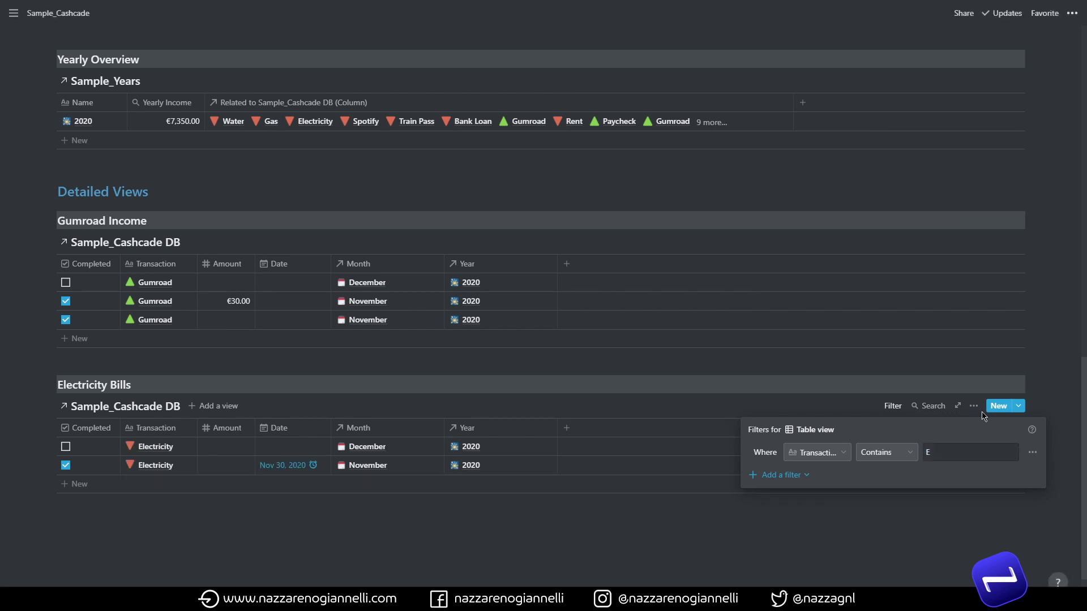
pyautogui.click(963, 450)
pyautogui.write('lec')
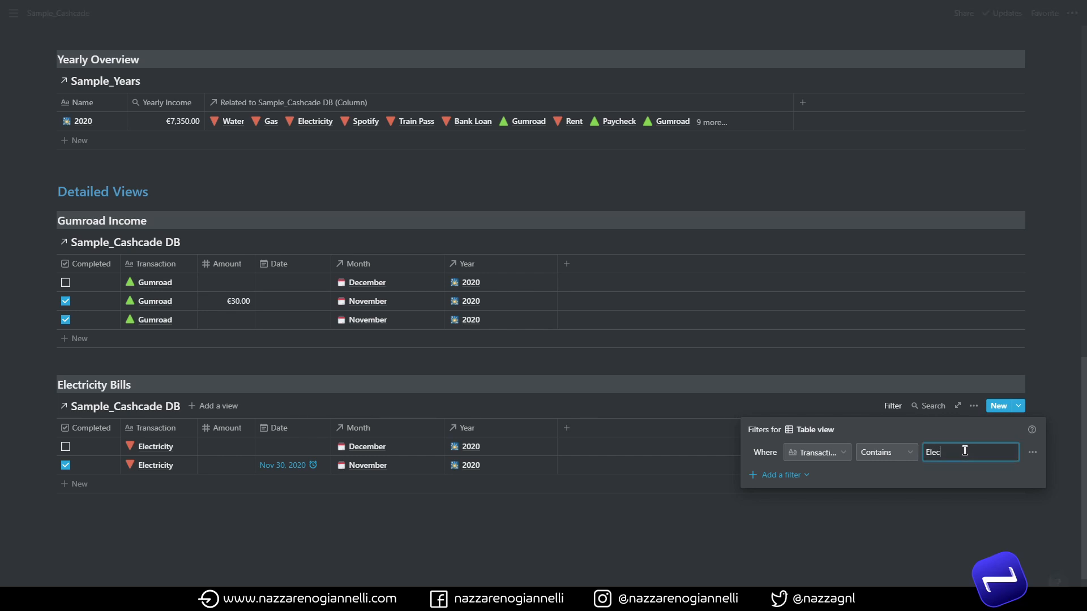
pyautogui.write('tricity')
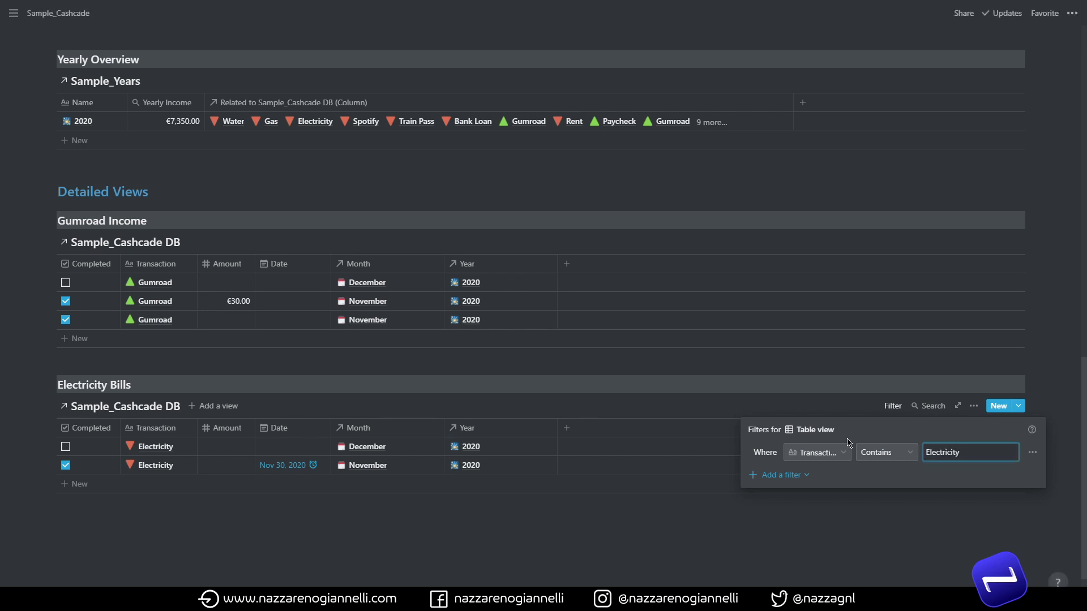
pyautogui.click(605, 552)
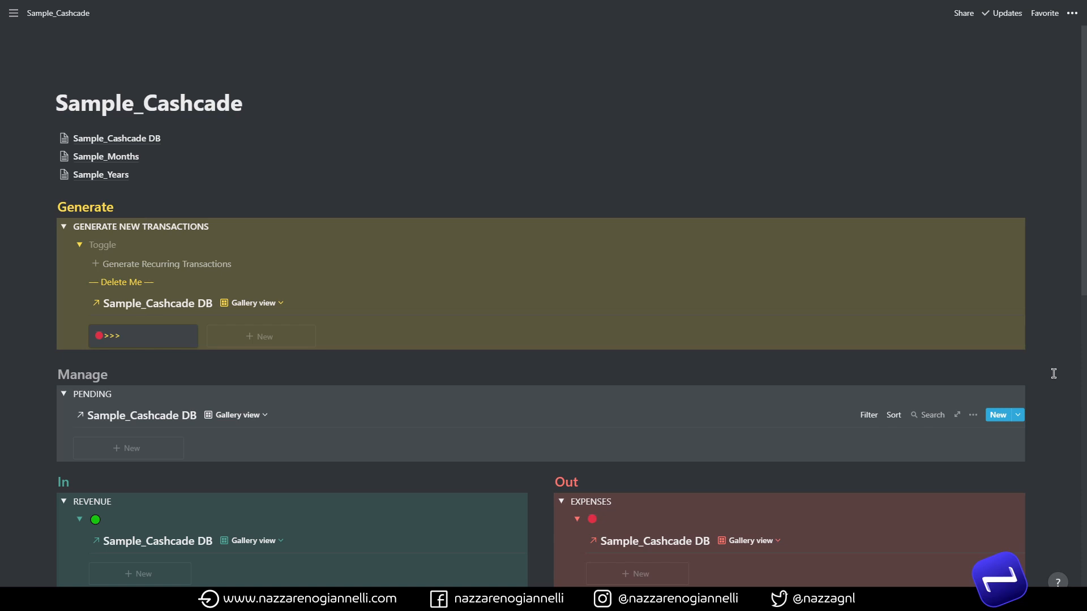
# Generate another set of recurring transactions in the Generate New Transactions section.
pyautogui.click(190, 272)
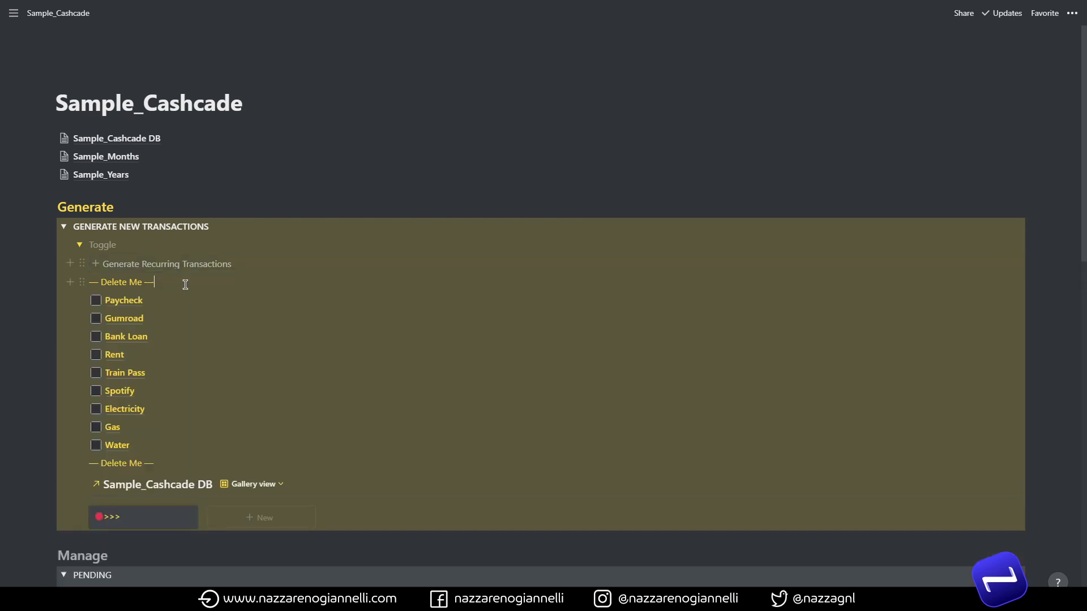
pyautogui.moveTo(36, 300); pyautogui.dragTo(180, 453)
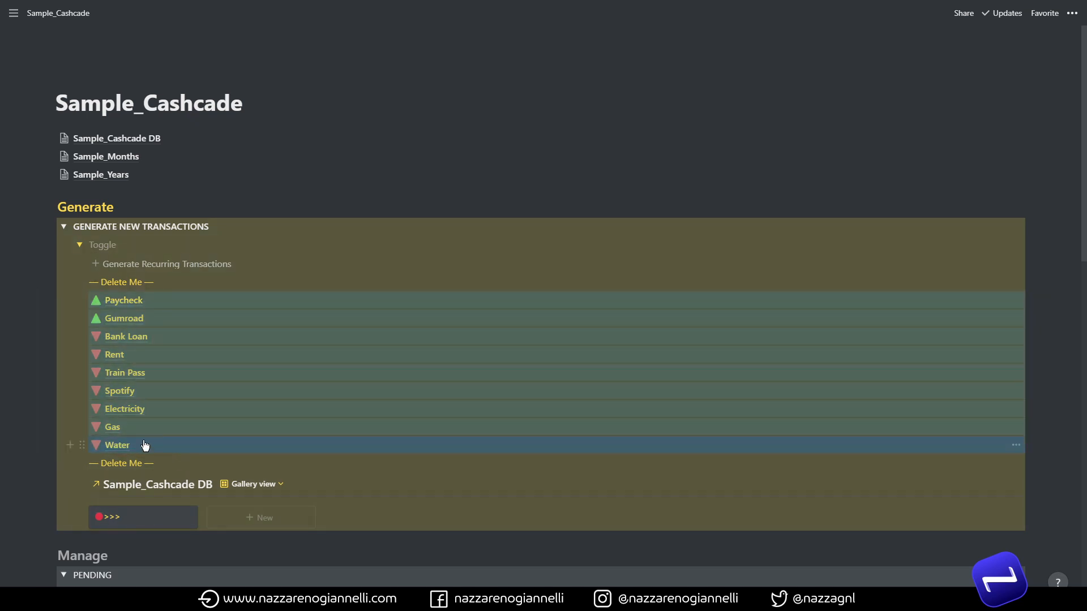
pyautogui.moveTo(80, 445); pyautogui.dragTo(201, 512)
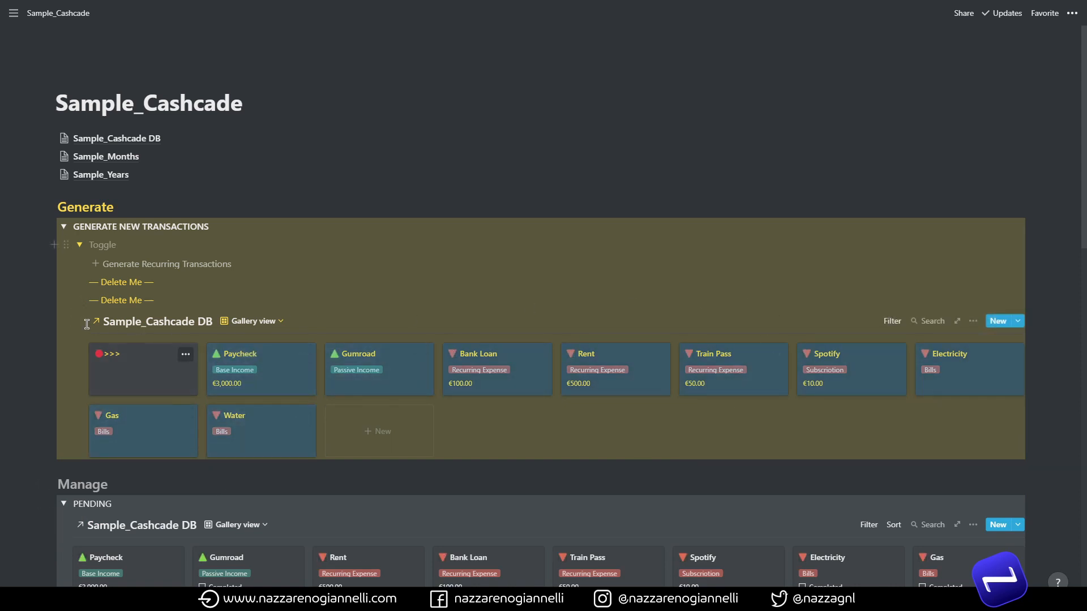
pyautogui.moveTo(26, 280); pyautogui.dragTo(163, 306)
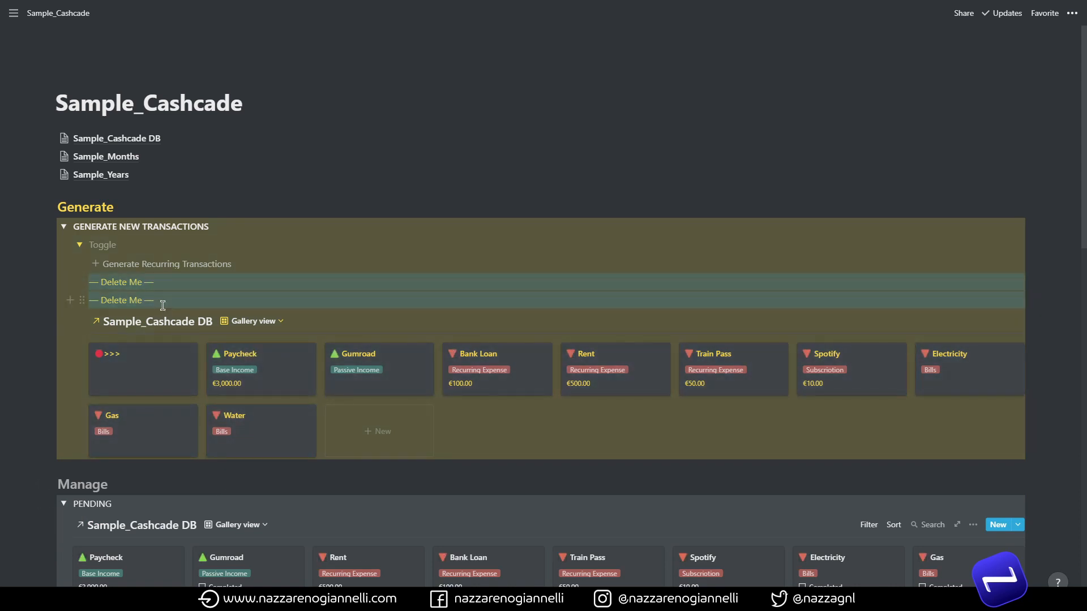
pyautogui.press('Delete')
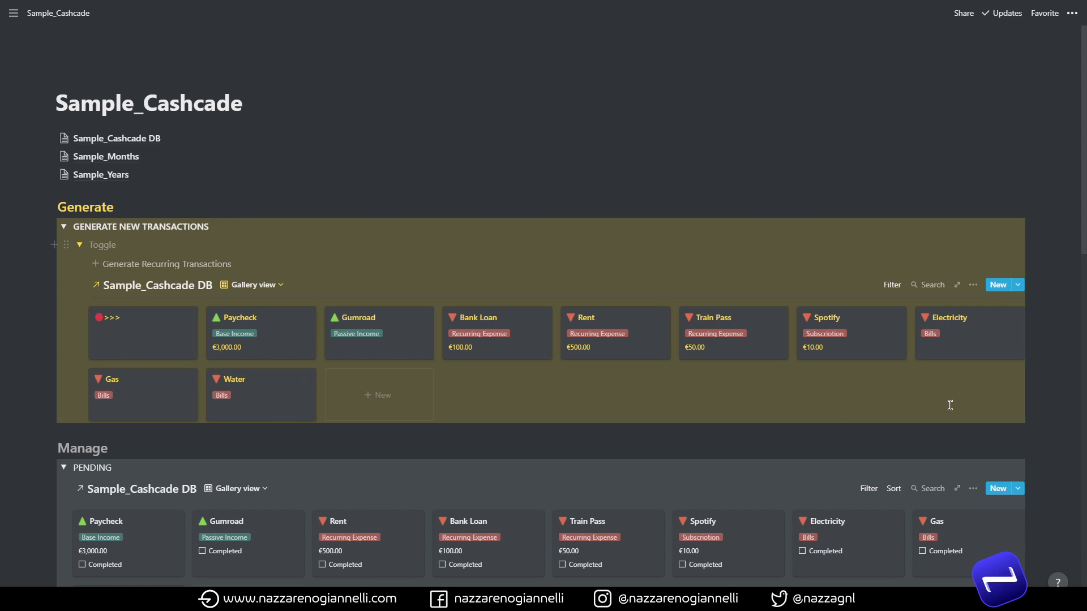
pyautogui.hotkey('ctrl', 'z')
pyautogui.hotkey('ctrl', 'z')
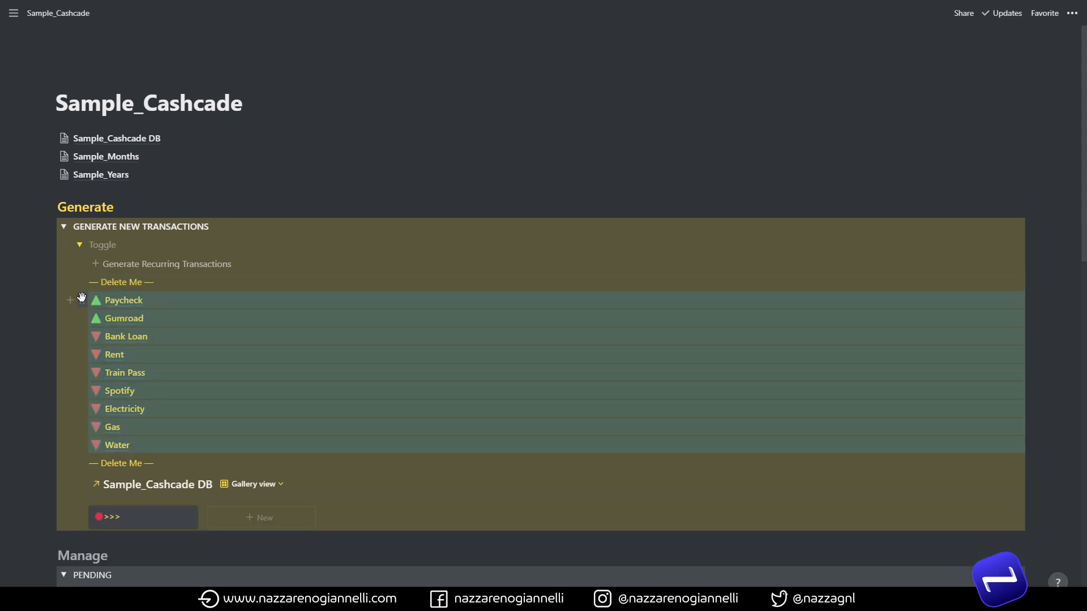
# Move the nine generated transactions into the gallery of the Generate section and set their Year to 2020.
pyautogui.moveTo(81, 298); pyautogui.dragTo(258, 456)
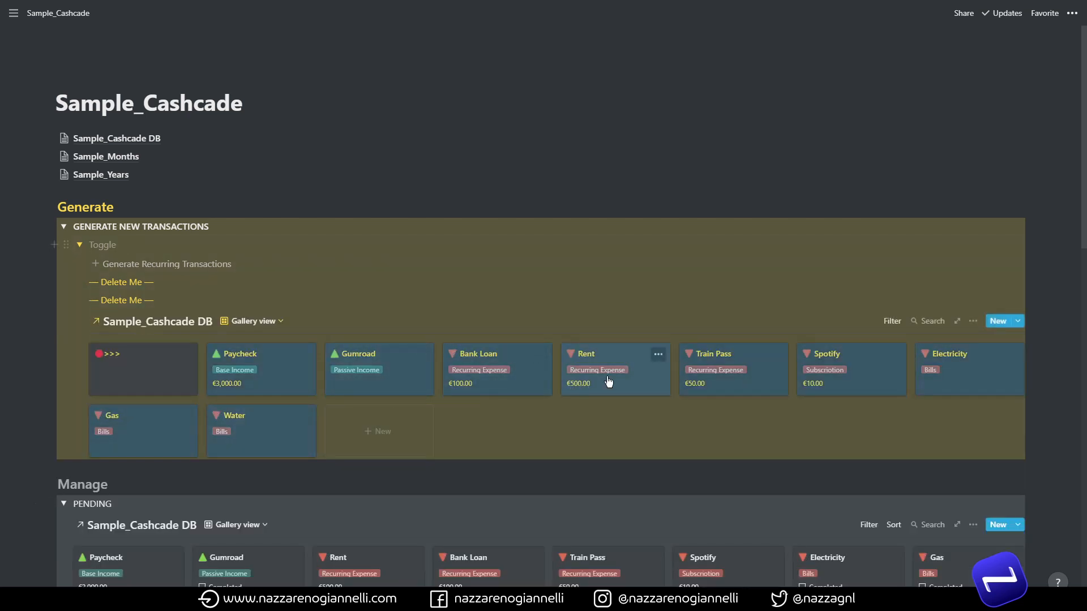
pyautogui.rightClick(760, 385)
pyautogui.moveTo(803, 475)
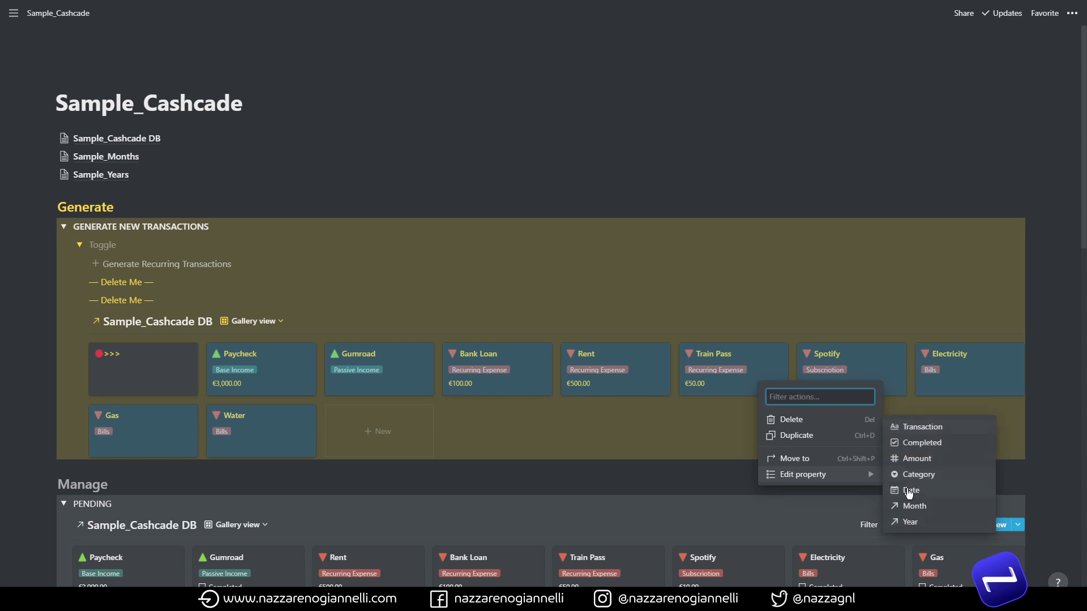
pyautogui.click(909, 521)
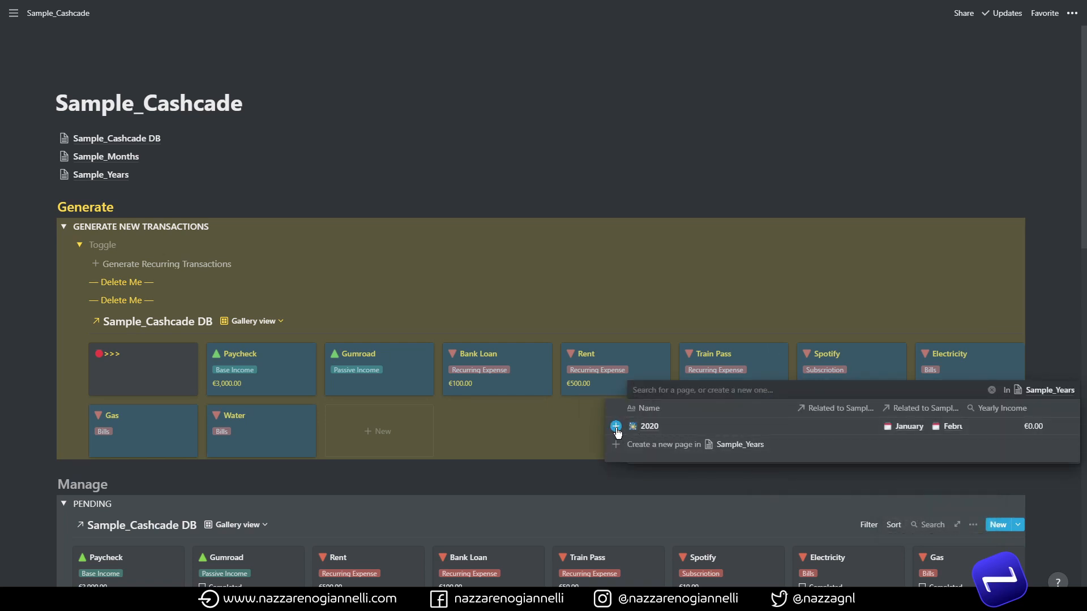
pyautogui.click(615, 426)
# Set the Month of all nine generated transactions to December.
pyautogui.rightClick(761, 371)
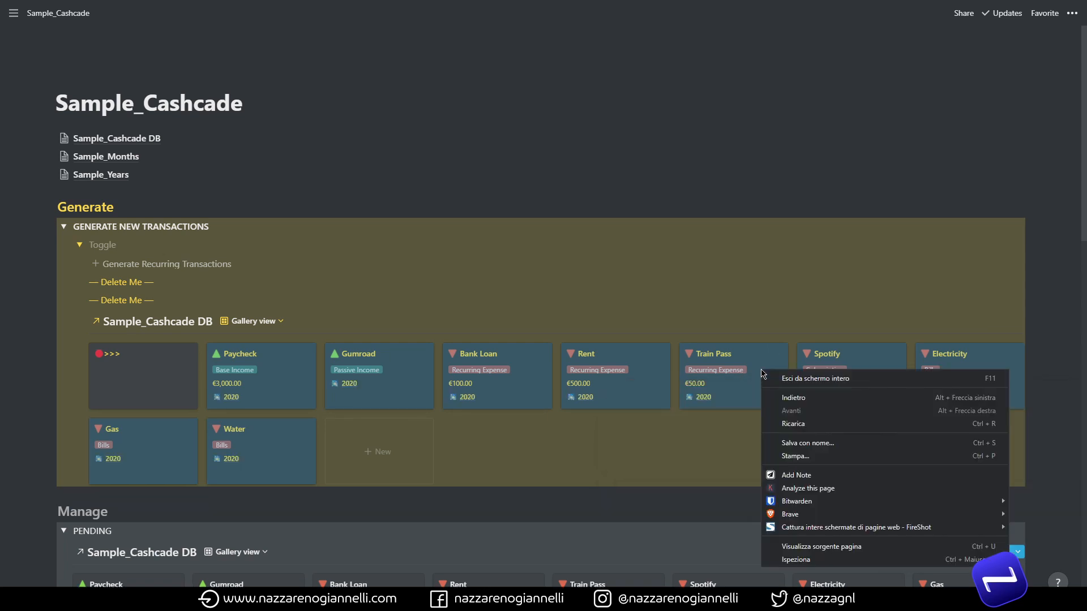
pyautogui.press('Escape')
pyautogui.rightClick(755, 363)
pyautogui.moveTo(807, 460)
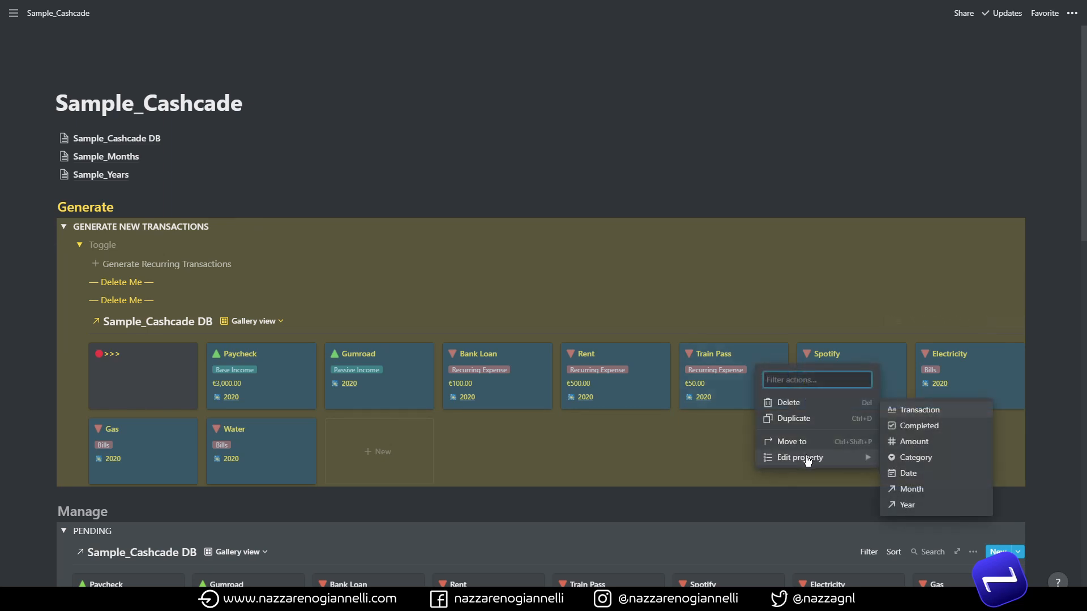
pyautogui.click(911, 489)
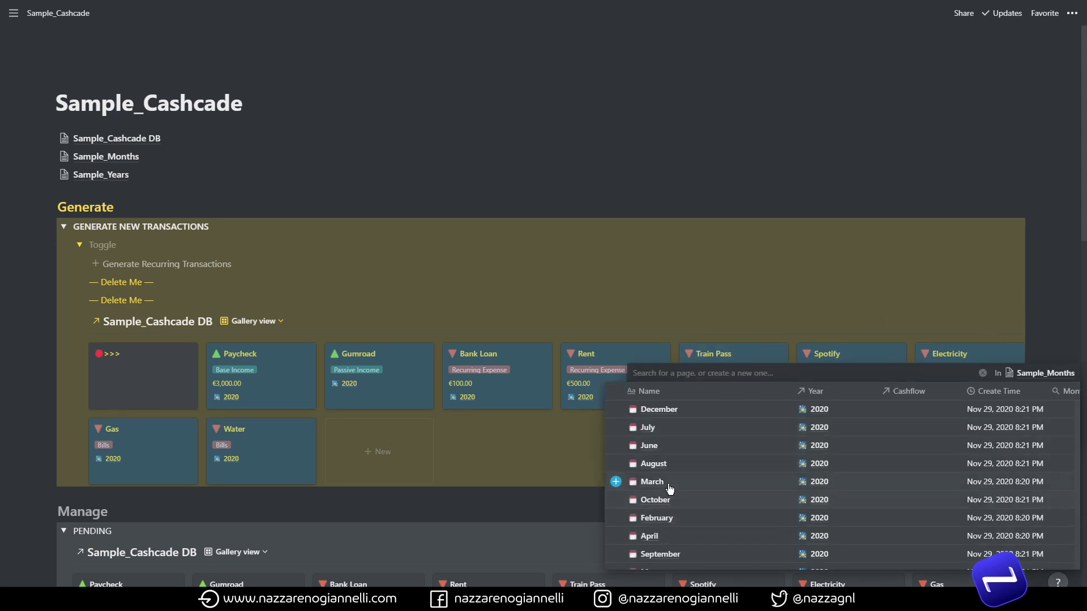
pyautogui.click(616, 410)
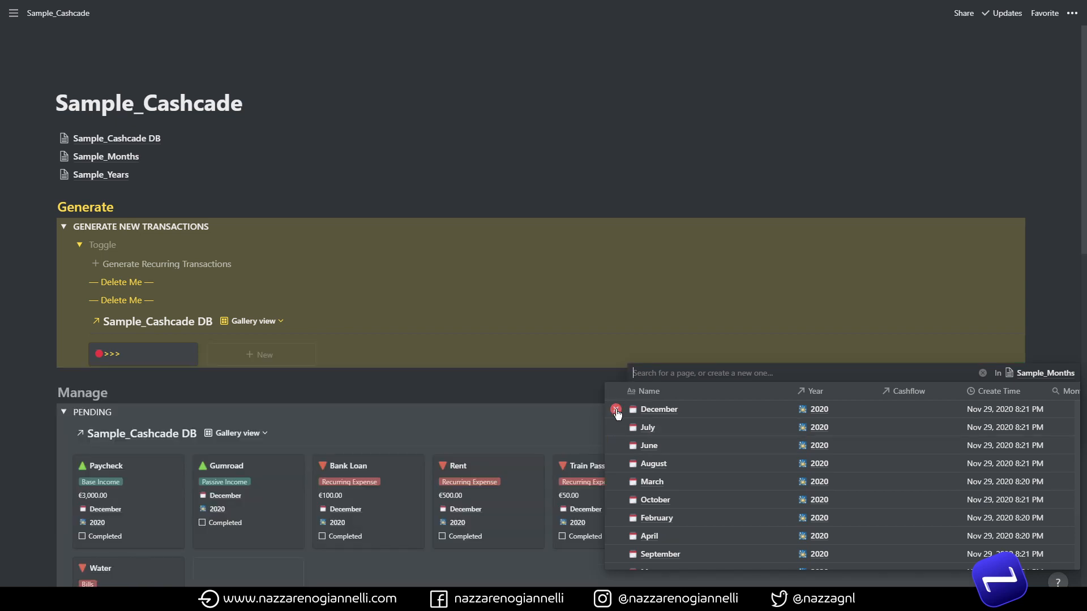
pyautogui.click(385, 350)
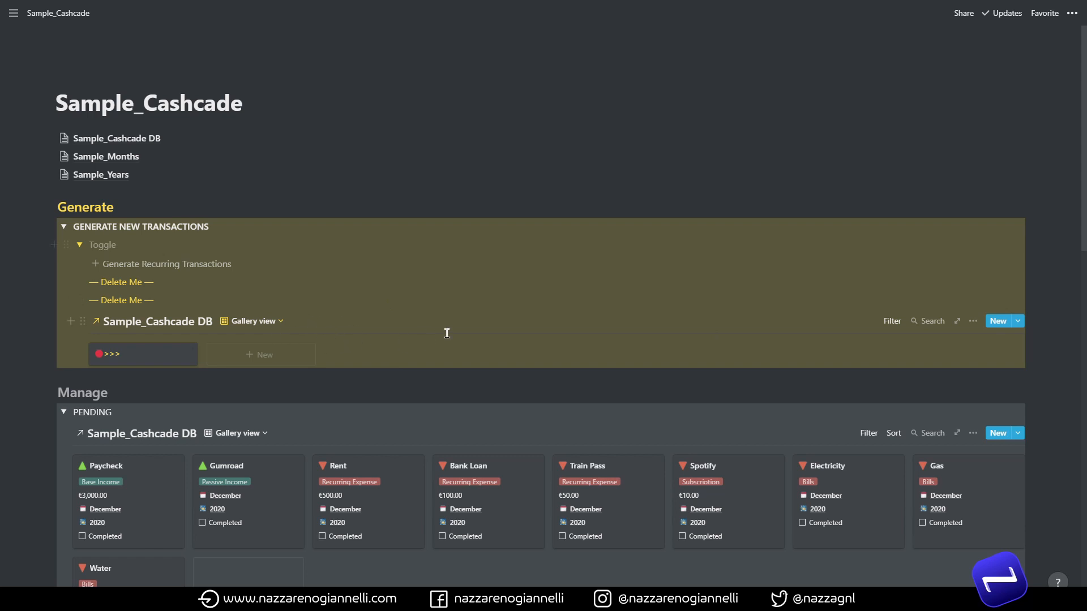
# Mark all nine December transactions in the Pending gallery as completed, from Paycheck and Gumroad through the expenses and bills.
pyautogui.scroll(-2, 447, 332)
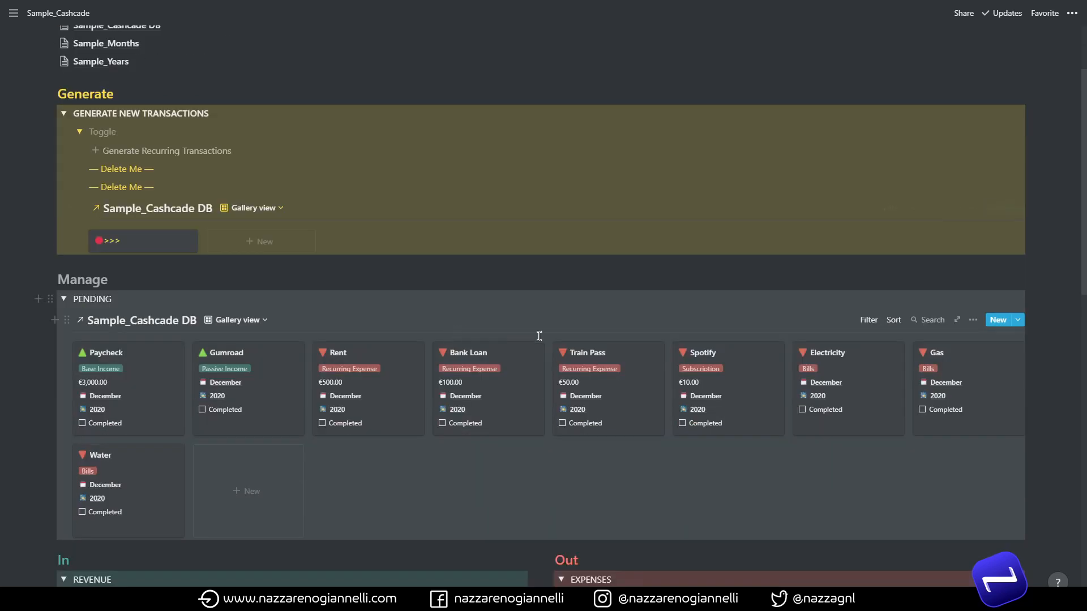
pyautogui.scroll(-2, 966, 473)
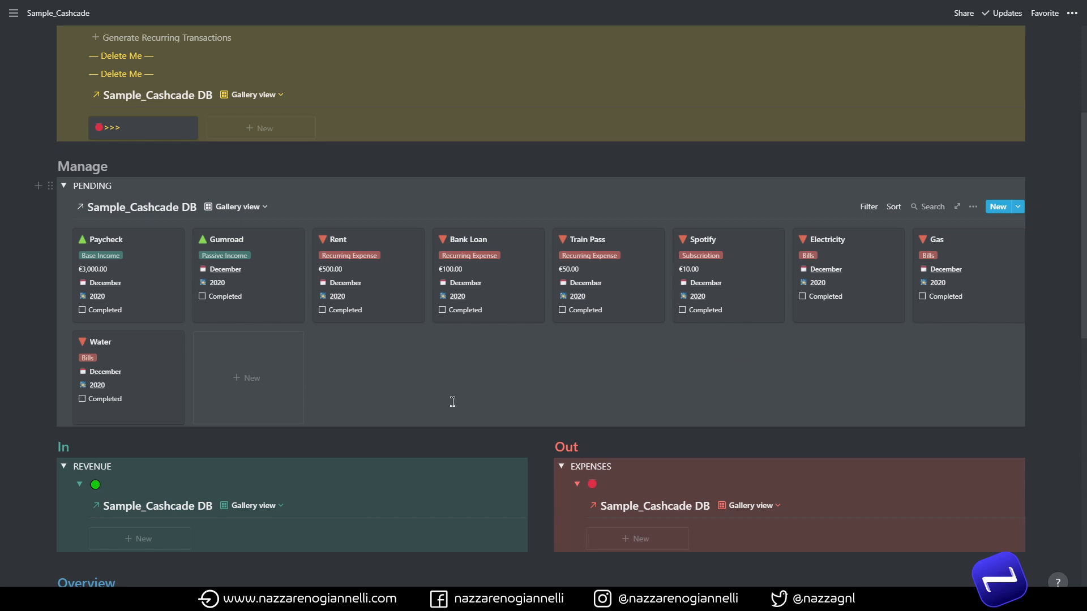
pyautogui.click(82, 310)
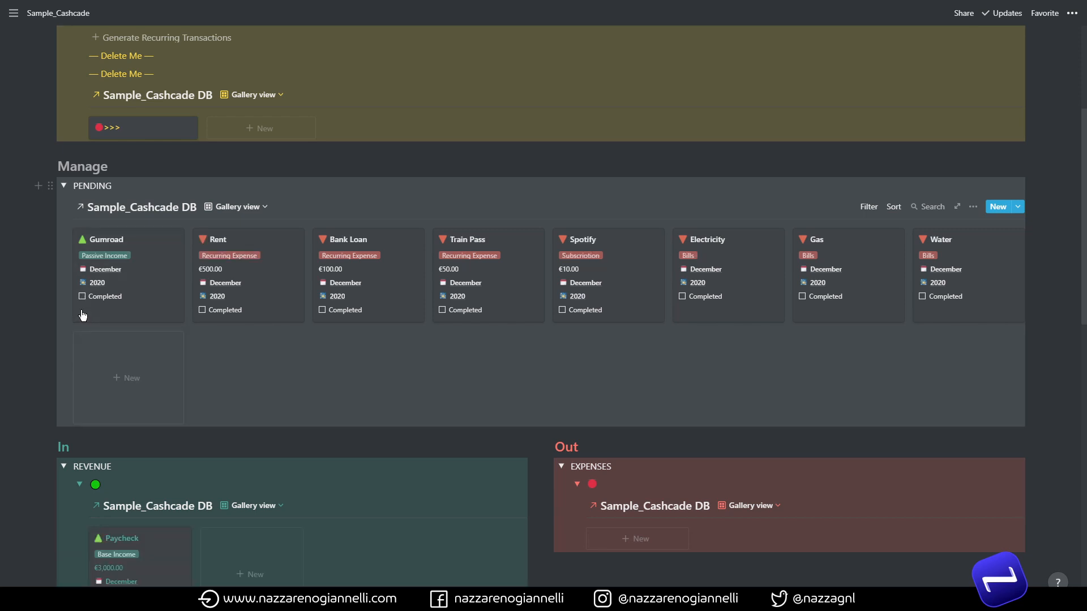
pyautogui.click(202, 310)
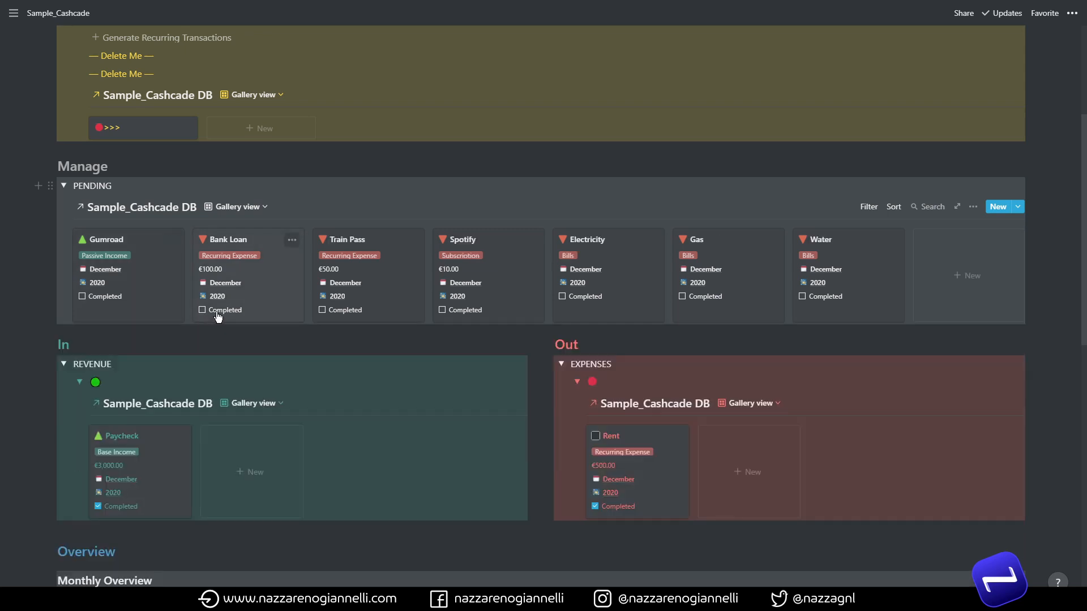
pyautogui.click(322, 310)
pyautogui.click(322, 310)
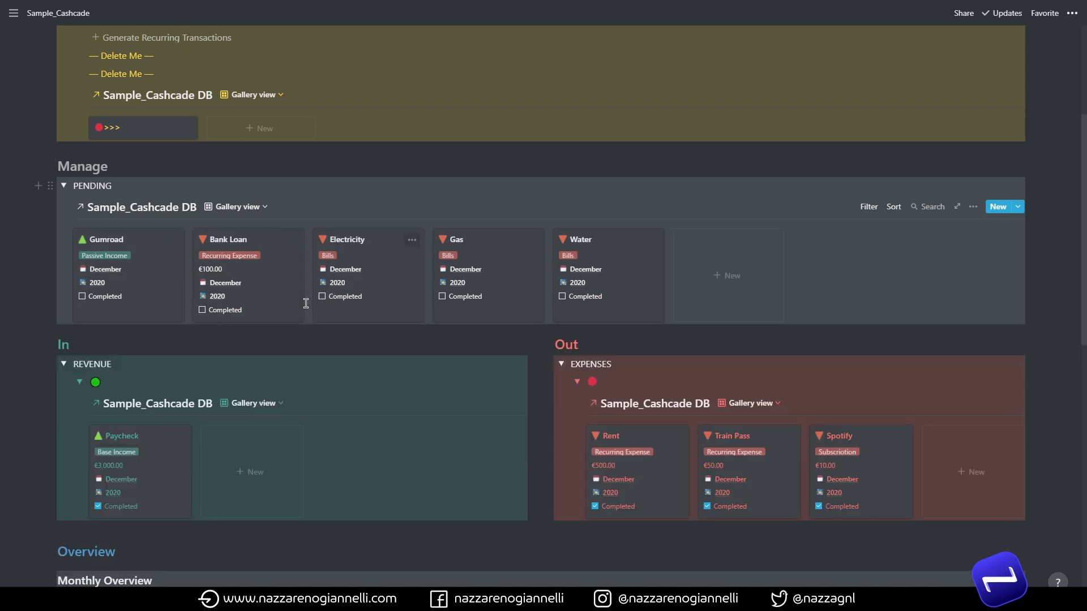
pyautogui.click(442, 297)
pyautogui.click(442, 296)
pyautogui.click(202, 310)
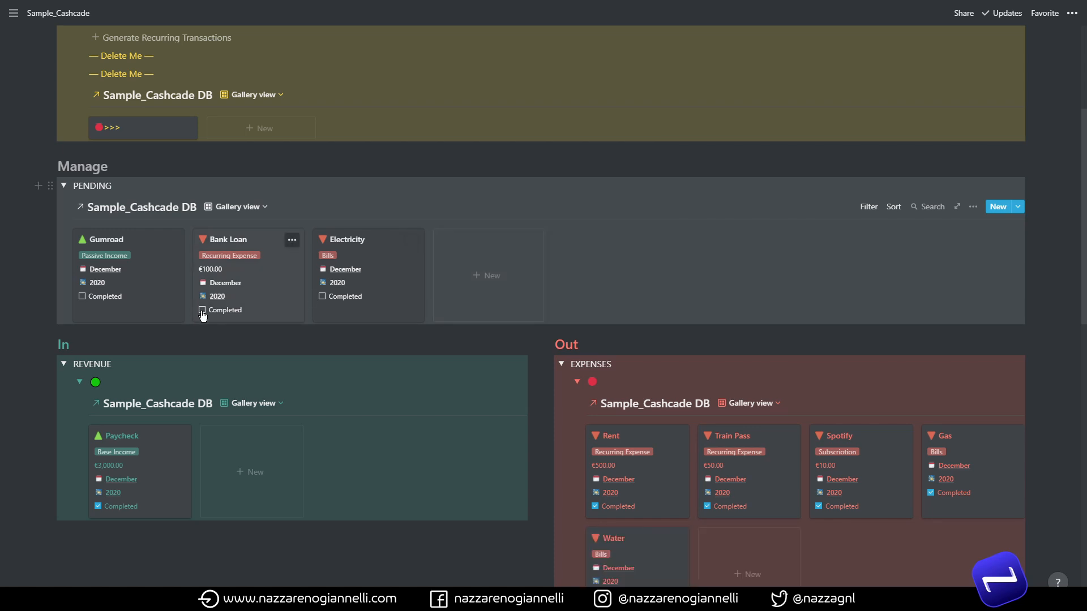
pyautogui.click(202, 296)
pyautogui.click(82, 297)
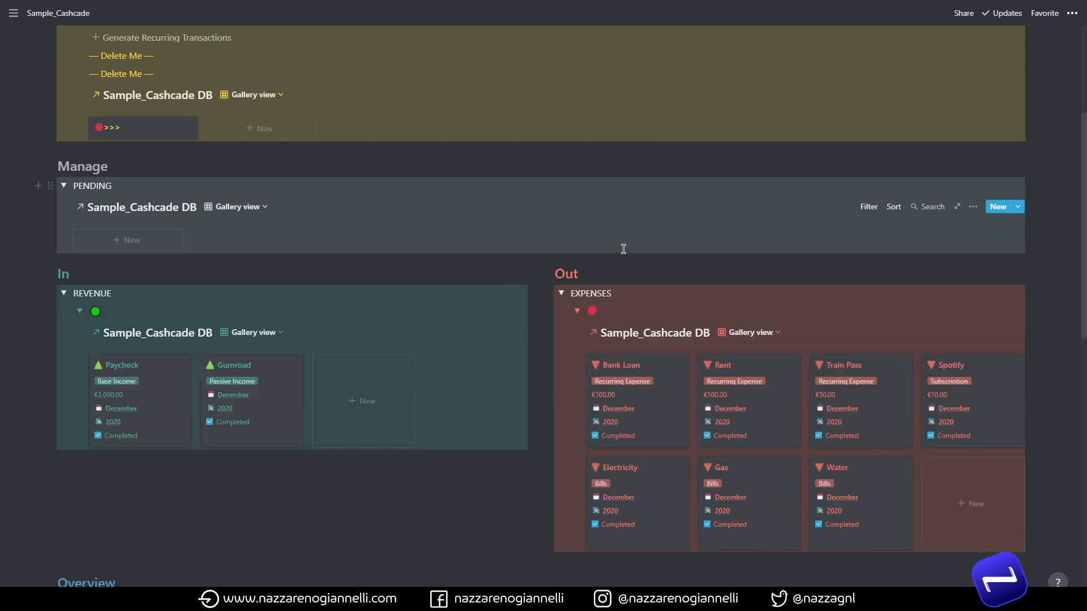
# Review the Revenue and Expenses galleries, the Monthly and Yearly Overview tables and the Gumroad Income and Electricity Bills views.
pyautogui.scroll(-4, 624, 250)
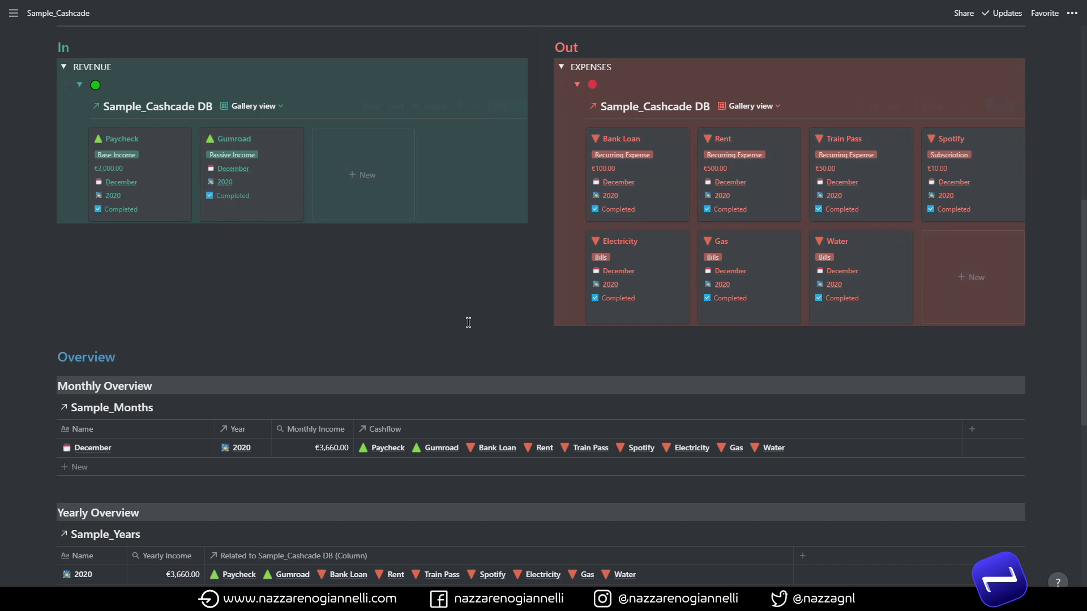
pyautogui.scroll(-3, 283, 261)
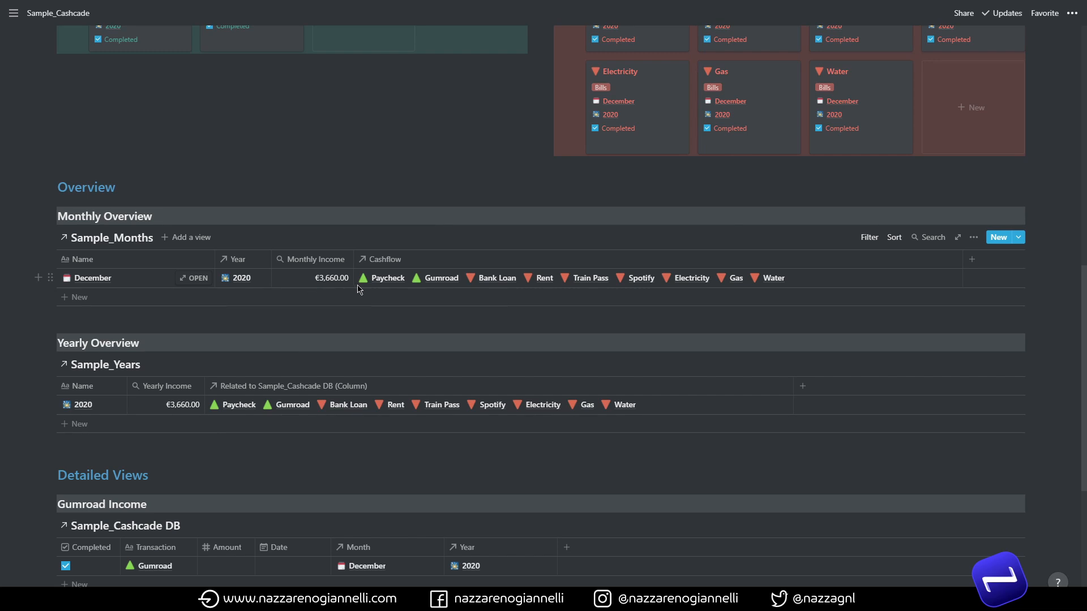
pyautogui.scroll(-2, 358, 290)
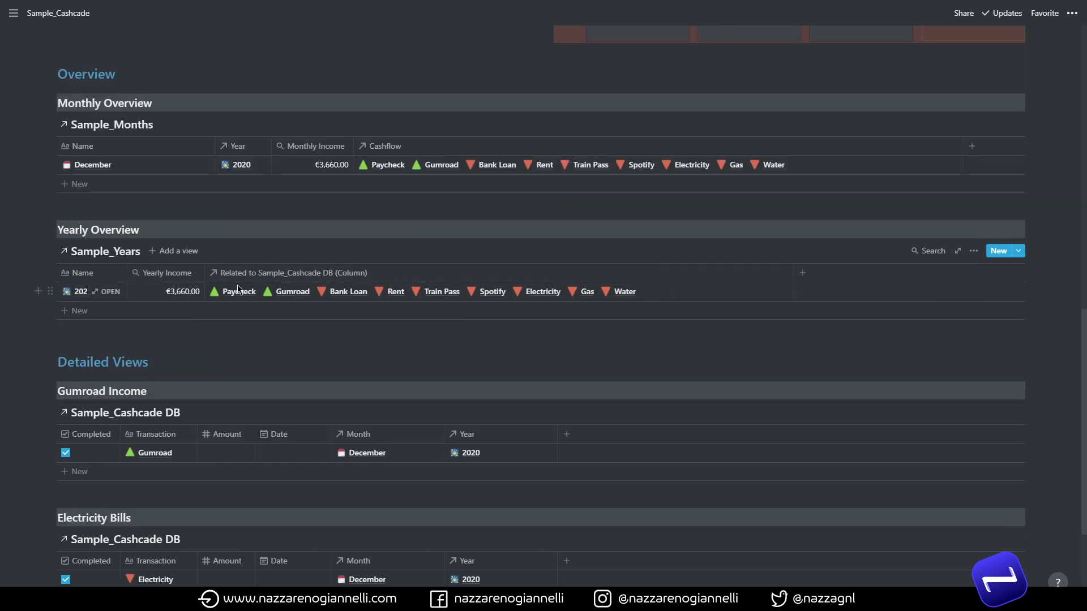
pyautogui.scroll(-3, 244, 289)
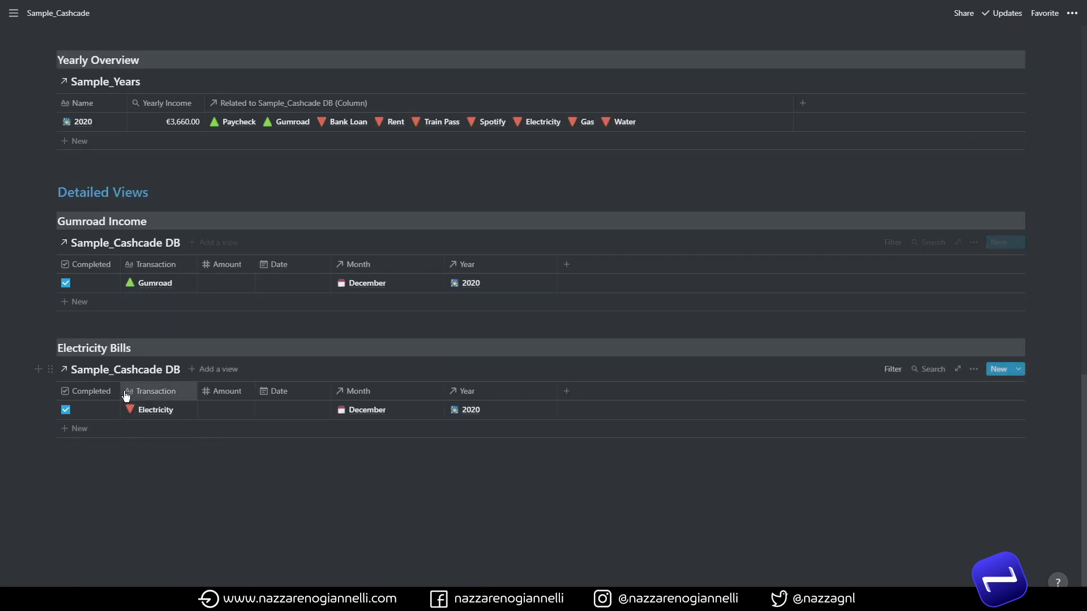
pyautogui.scroll(2, 249, 402)
pyautogui.scroll(8, 249, 402)
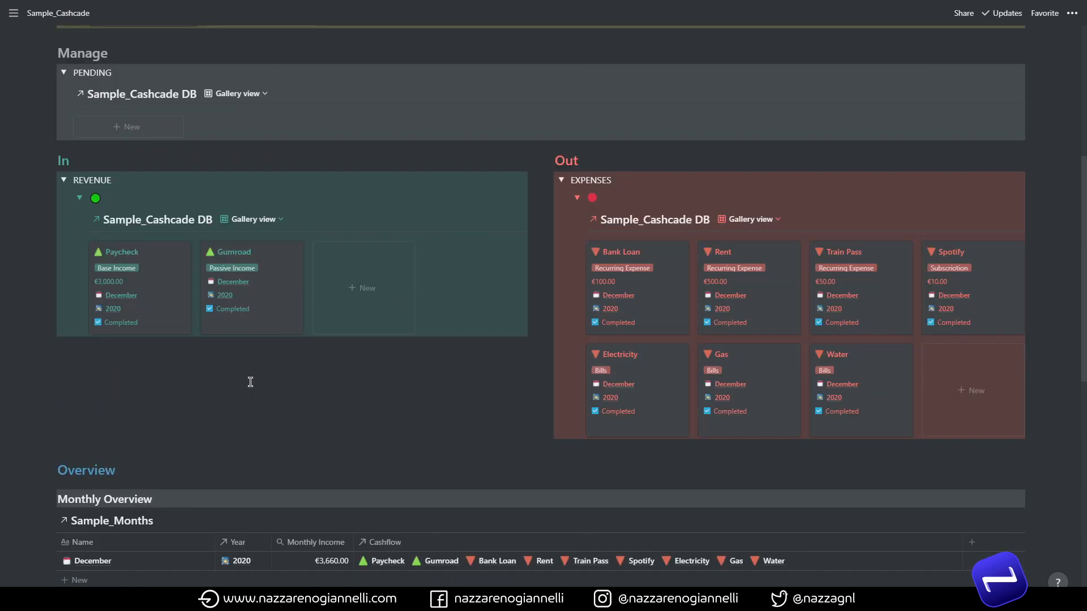
# Set the Gumroad revenue's Amount to €35.00 and its Date to Nov 26, 2020.
pyautogui.click(275, 319)
pyautogui.click(445, 287)
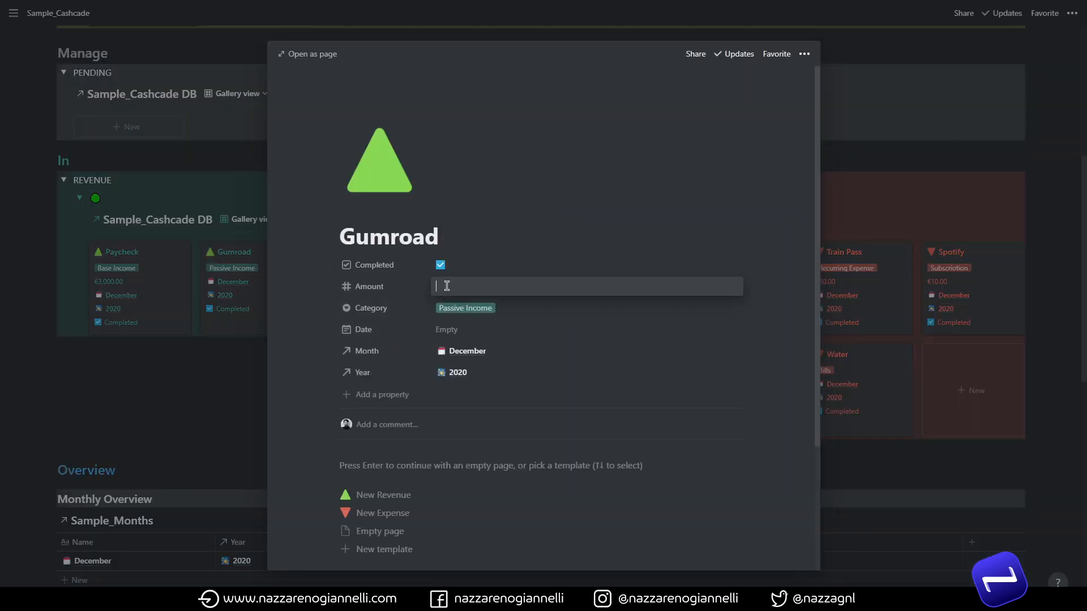
pyautogui.write('35')
pyautogui.press('Return')
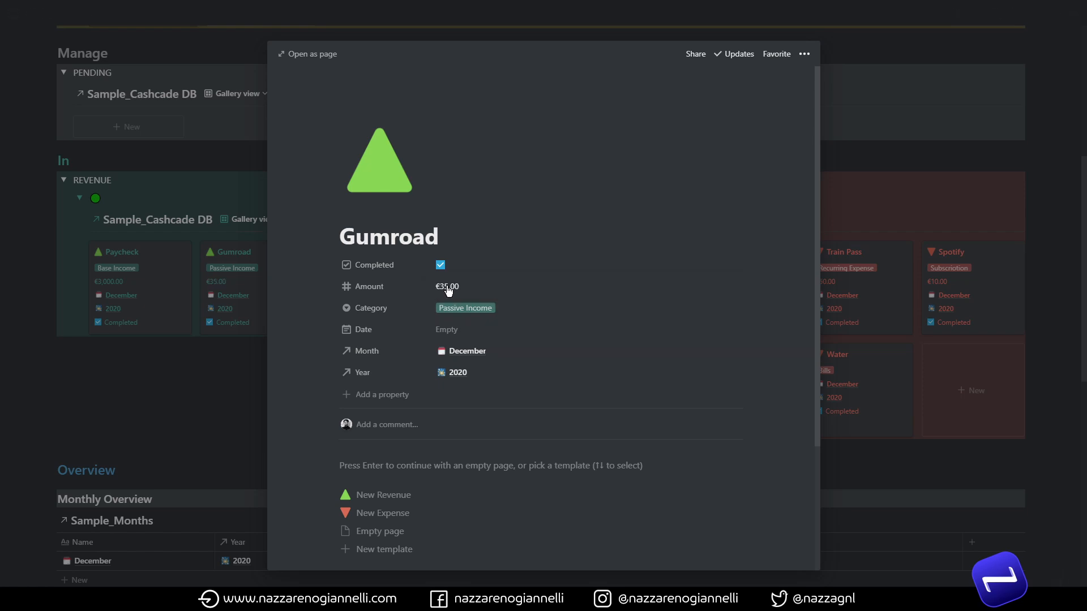
pyautogui.click(452, 332)
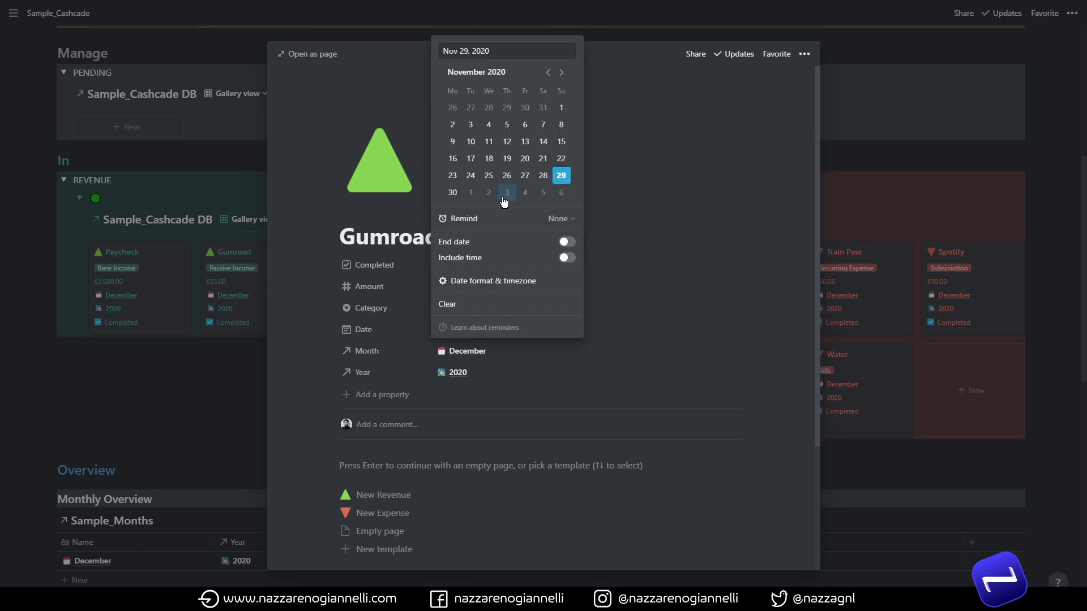
pyautogui.click(506, 175)
pyautogui.click(655, 381)
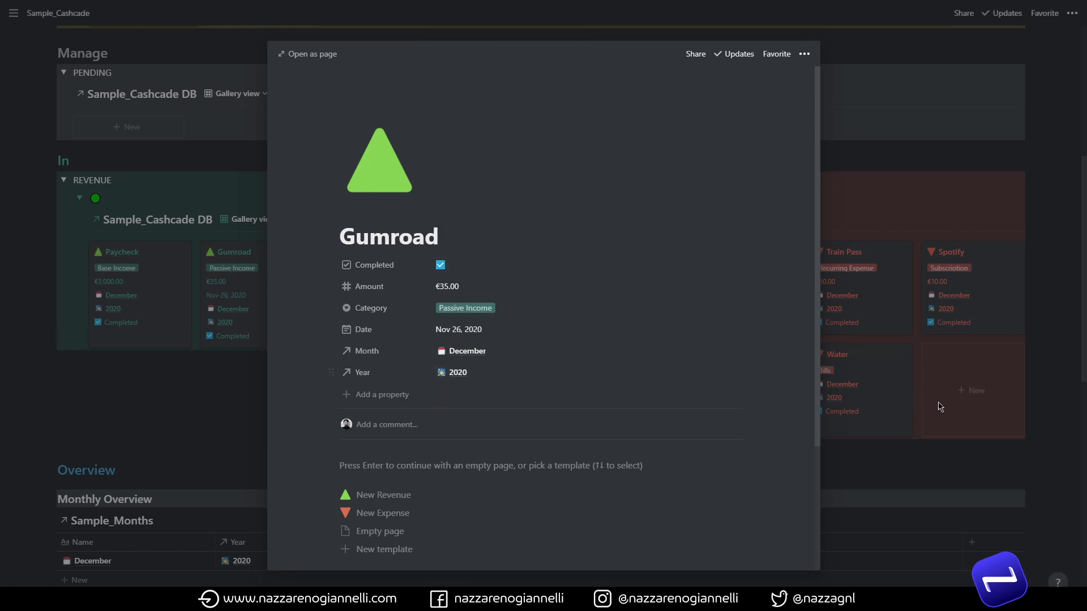
pyautogui.click(964, 466)
# Open the Bank Loan expense's Amount for editing, and set the Rent expense's Amount to -€500.00.
pyautogui.scroll(-10, 883, 460)
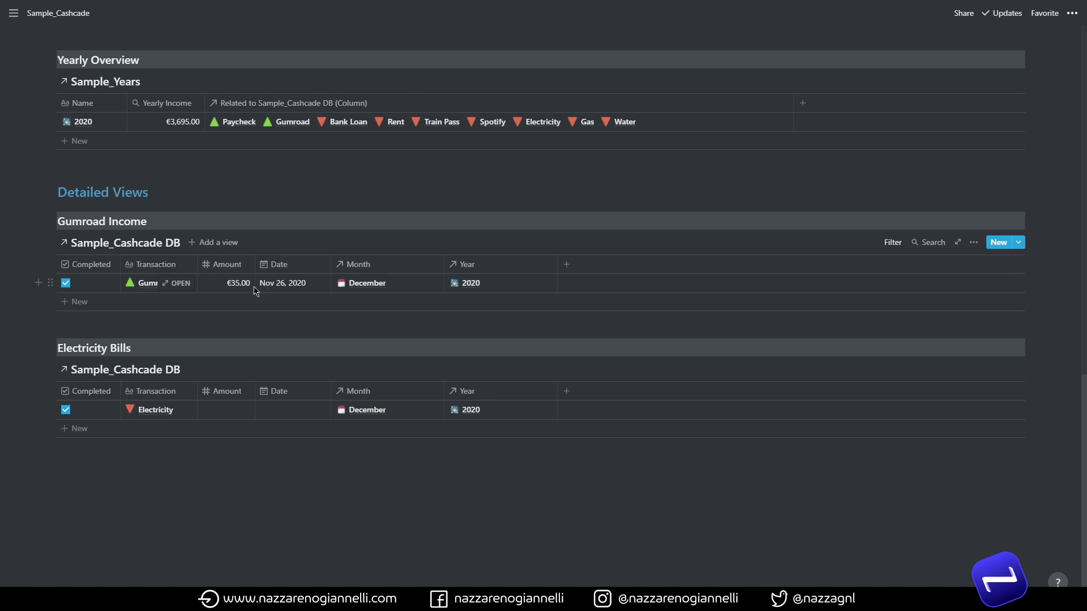
pyautogui.scroll(12, 513, 365)
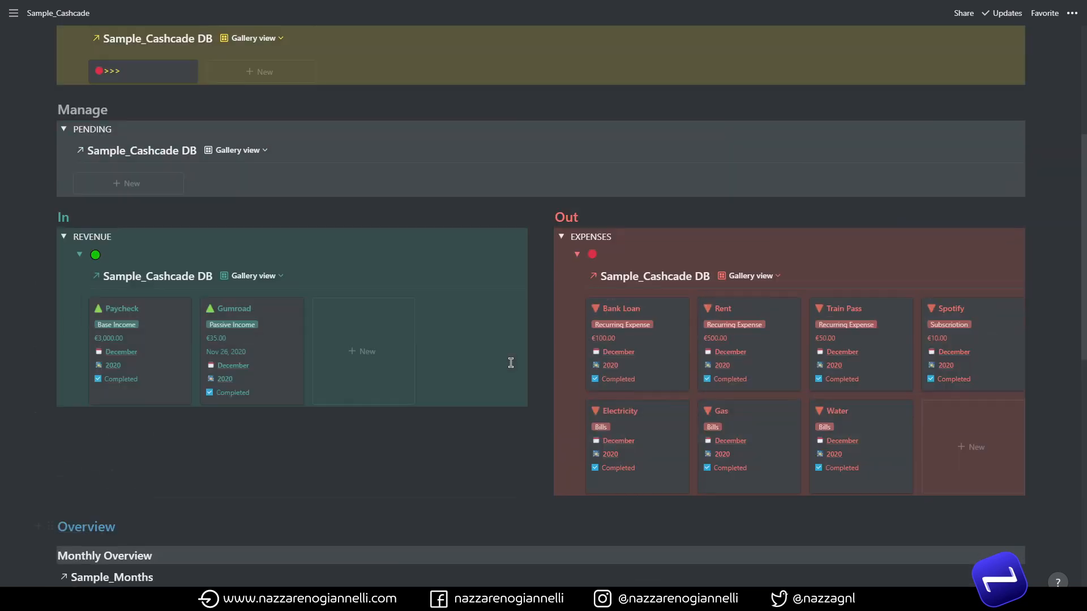
pyautogui.click(656, 374)
pyautogui.click(482, 280)
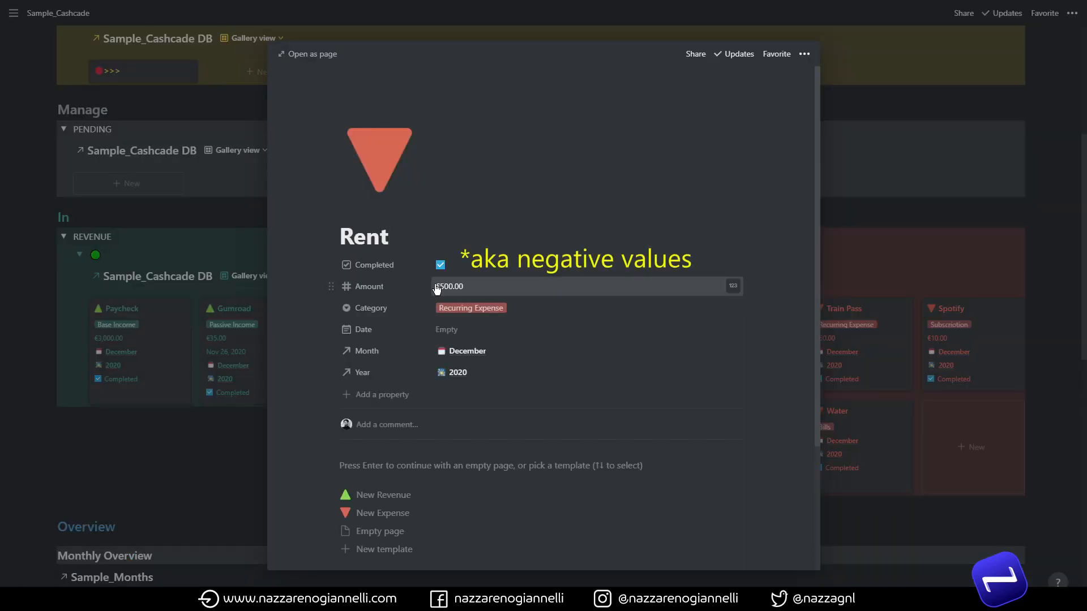
pyautogui.click(436, 289)
pyautogui.write('-€500.00')
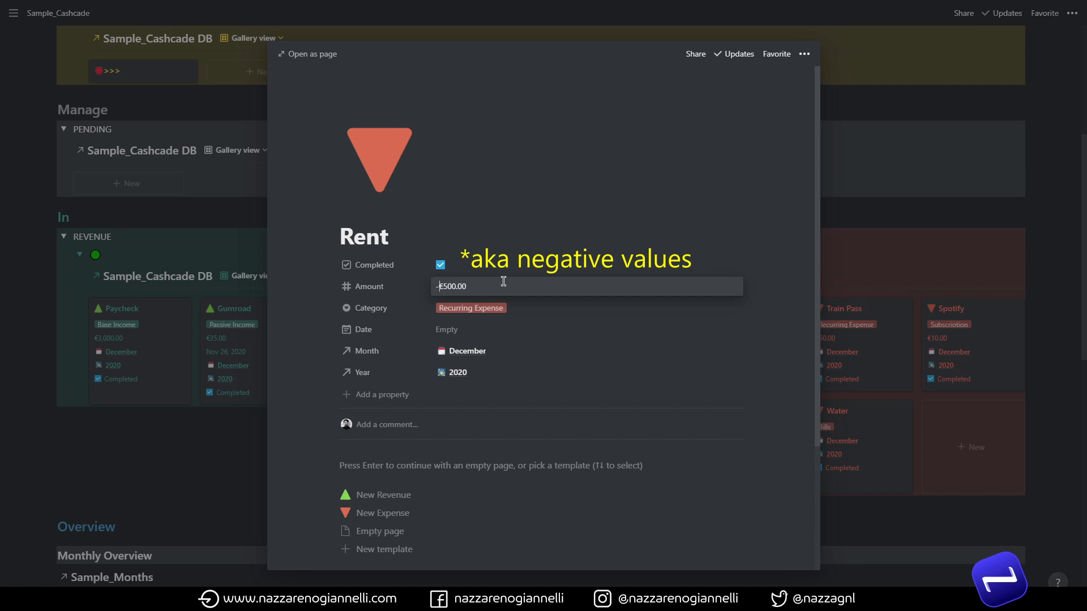
pyautogui.press('Return')
pyautogui.press('Escape')
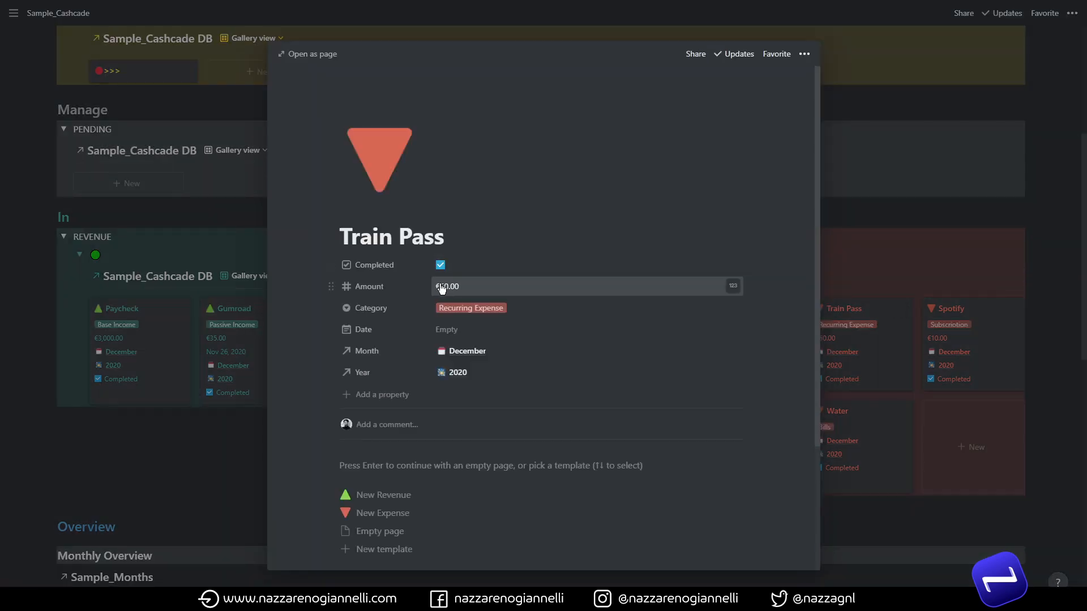
# Set the Train Pass expense's Amount to -€50.00.
pyautogui.click(442, 288)
pyautogui.write('-')
pyautogui.press('Return')
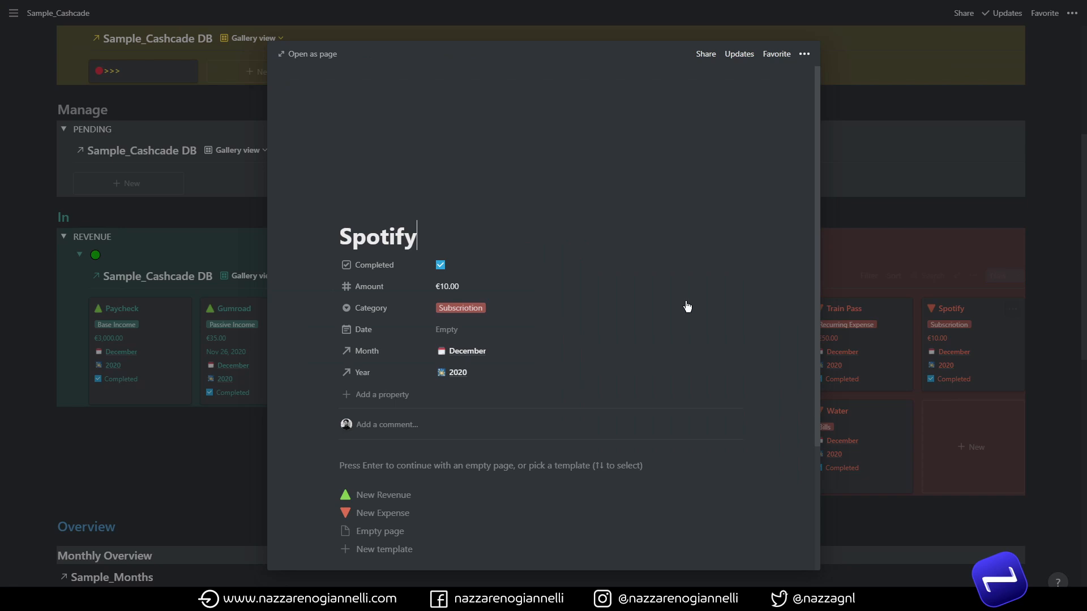
# Set the Spotify expense's Amount to -€10.00.
pyautogui.click(436, 286)
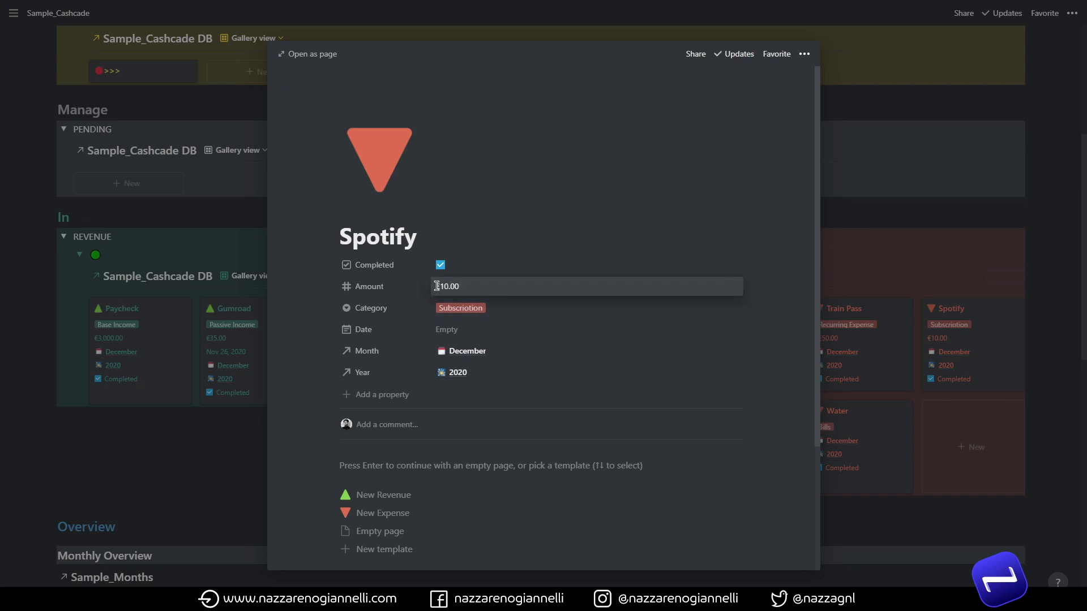
pyautogui.write('-')
pyautogui.press('Return')
pyautogui.press('Escape')
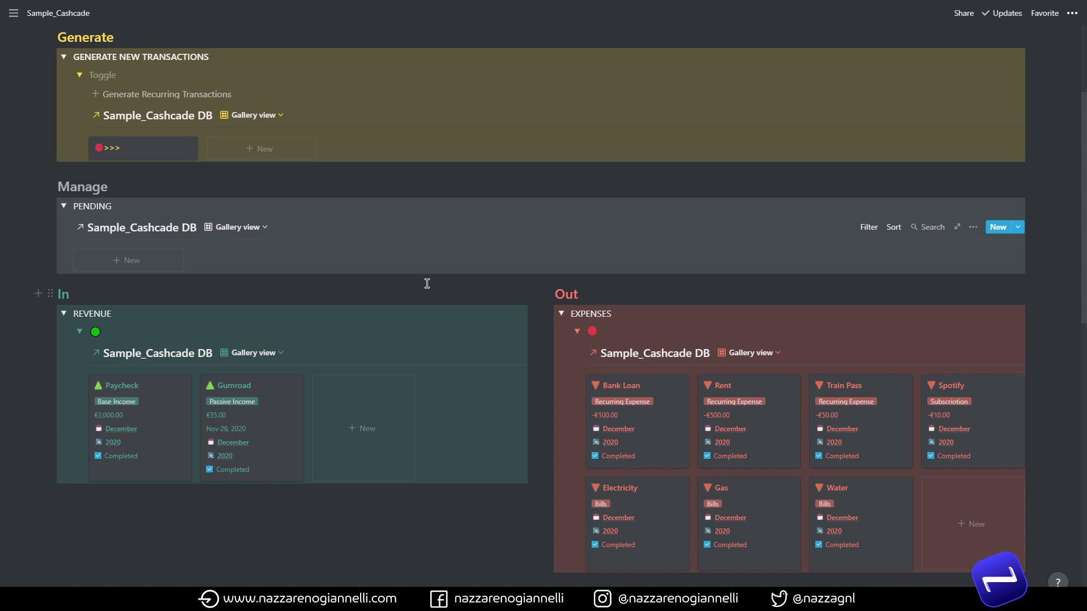
# Examine the Revenue gallery's filters and the choices for its Month condition, and review the page from Generate to the Monthly Overview.
pyautogui.moveTo(383, 358)
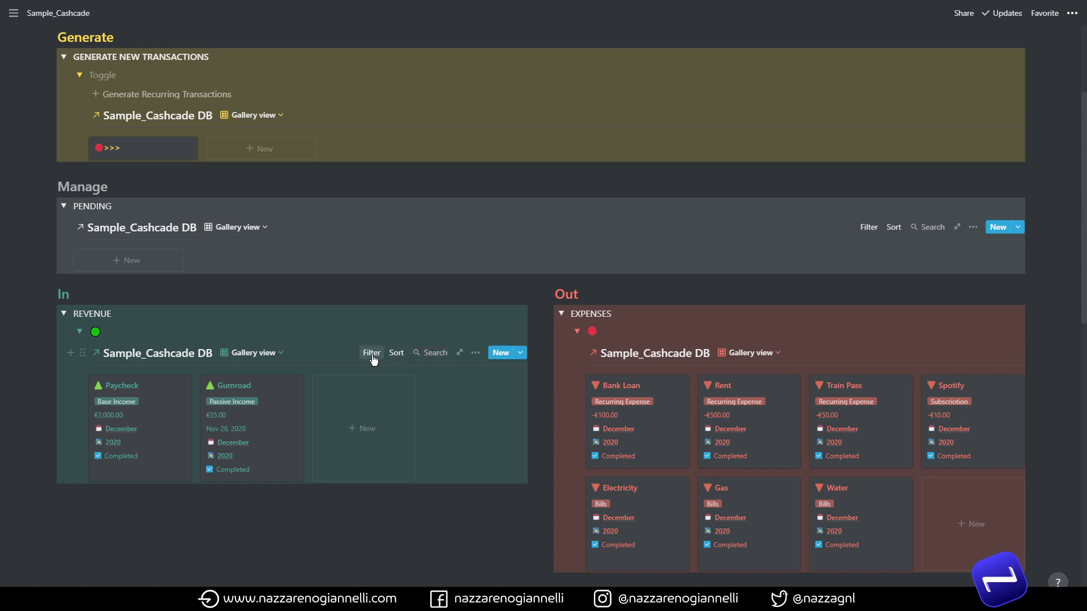
pyautogui.click(372, 355)
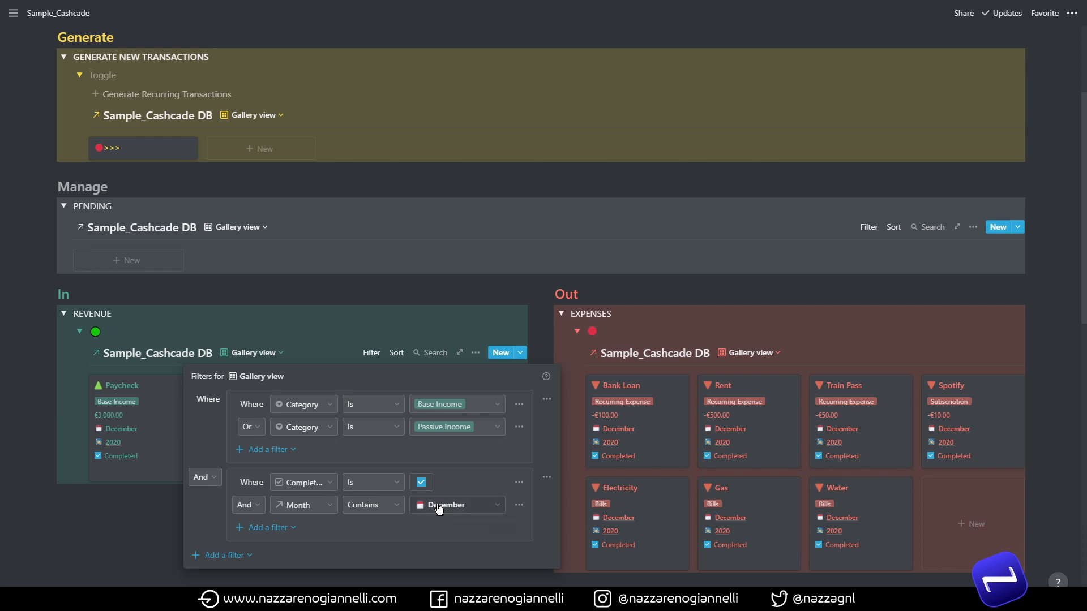
pyautogui.click(437, 506)
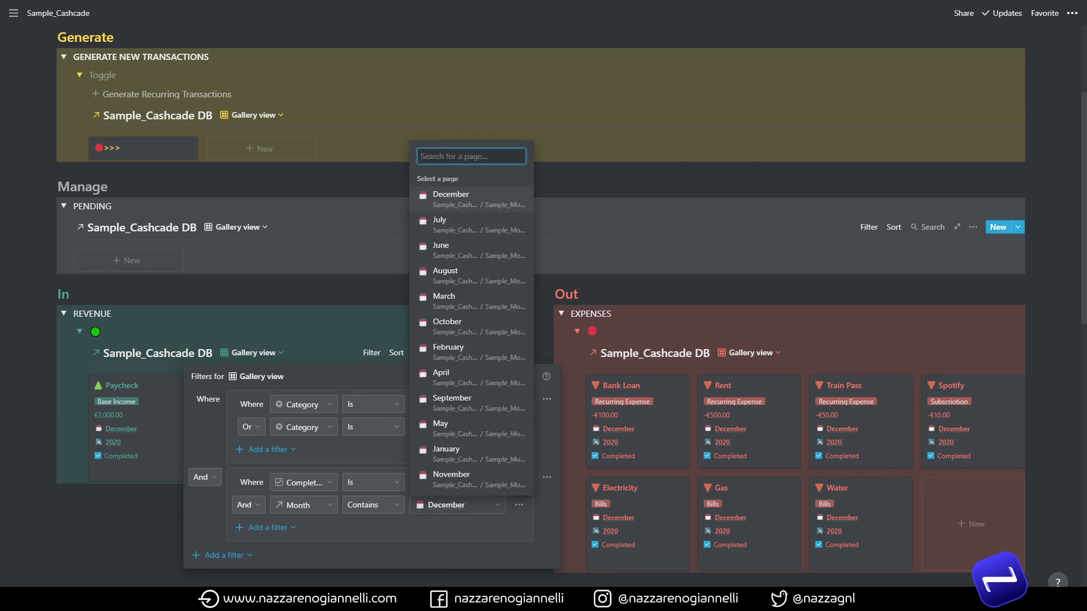
pyautogui.click(538, 512)
pyautogui.click(478, 576)
pyautogui.scroll(3, 539, 501)
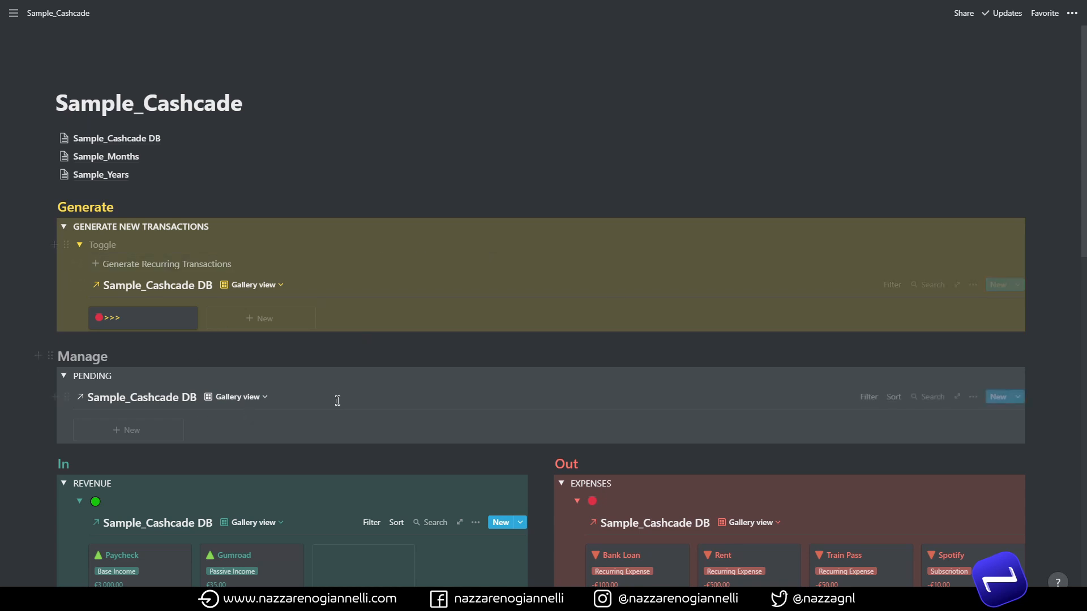
pyautogui.scroll(-2, 337, 400)
pyautogui.scroll(-15, 591, 293)
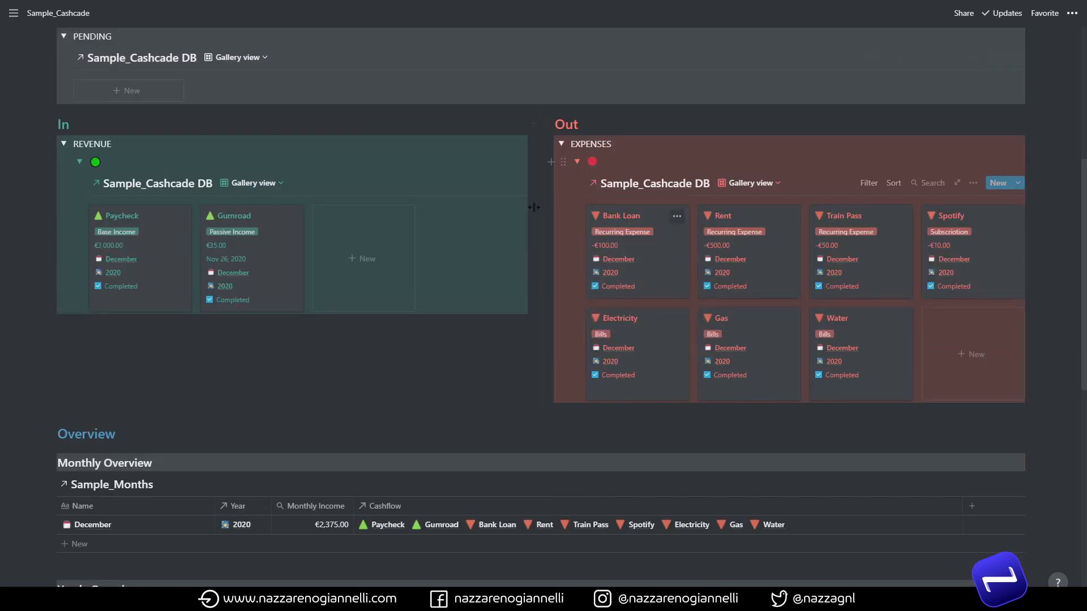